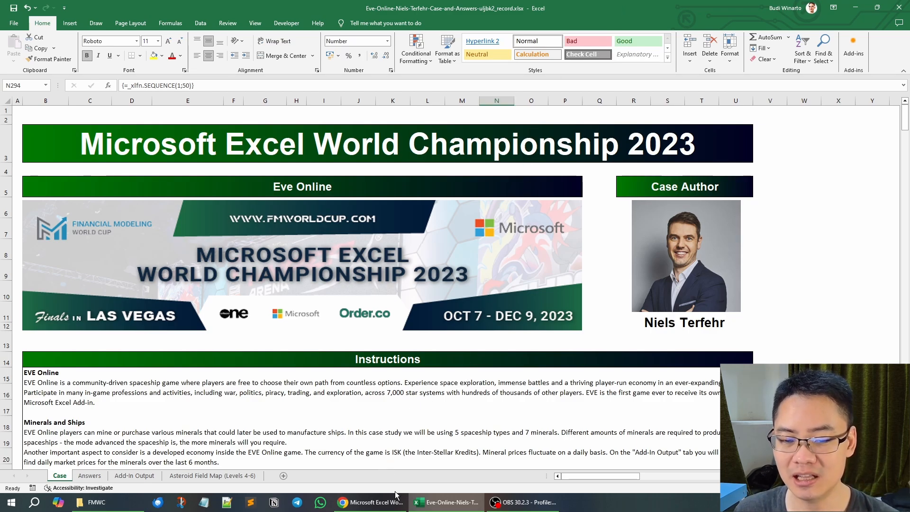
Switch to Chrome and review the Microsoft Excel World Championship page, including the sections on Excel Esports and how to participate.
{"action": "left_click", "coordinate": [365, 502]}
{"action": "left_click", "coordinate": [137, 214]}
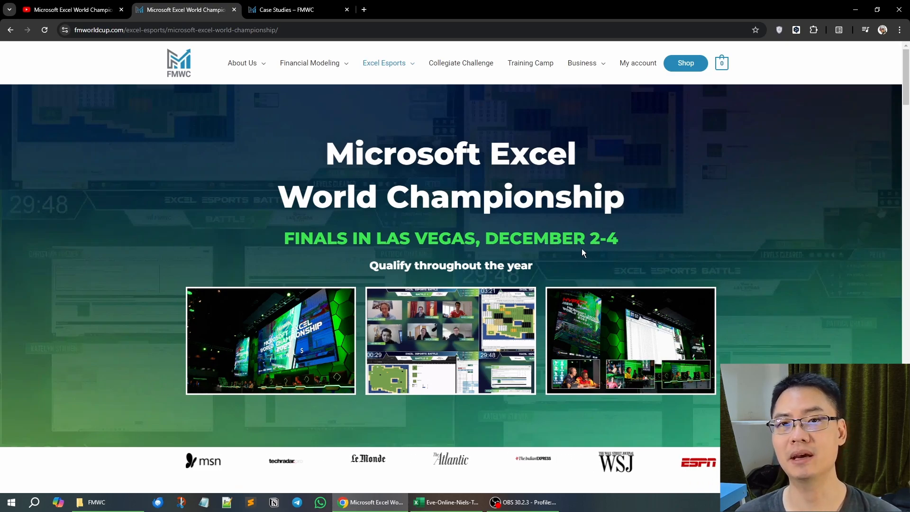
{"action": "scroll", "coordinate": [786, 236], "scroll_direction": "down", "scroll_amount": 2}
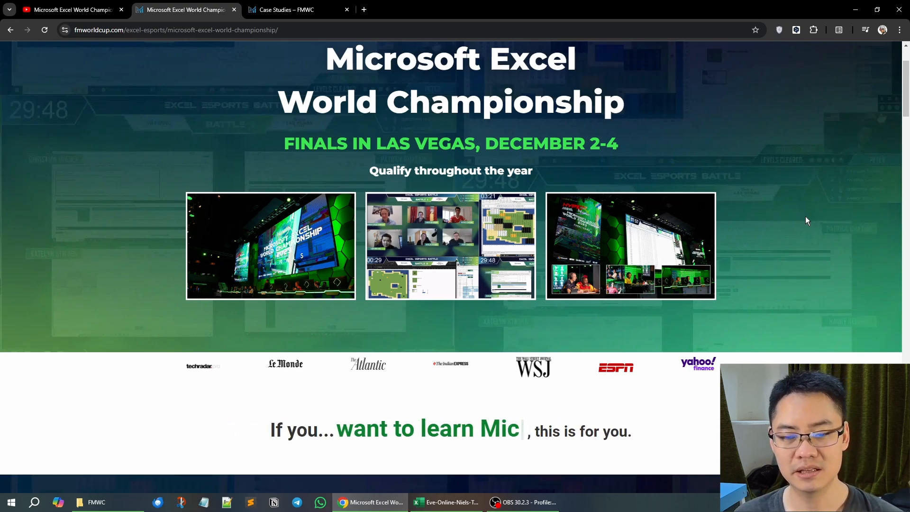
{"action": "scroll", "coordinate": [803, 221], "scroll_direction": "down", "scroll_amount": 1}
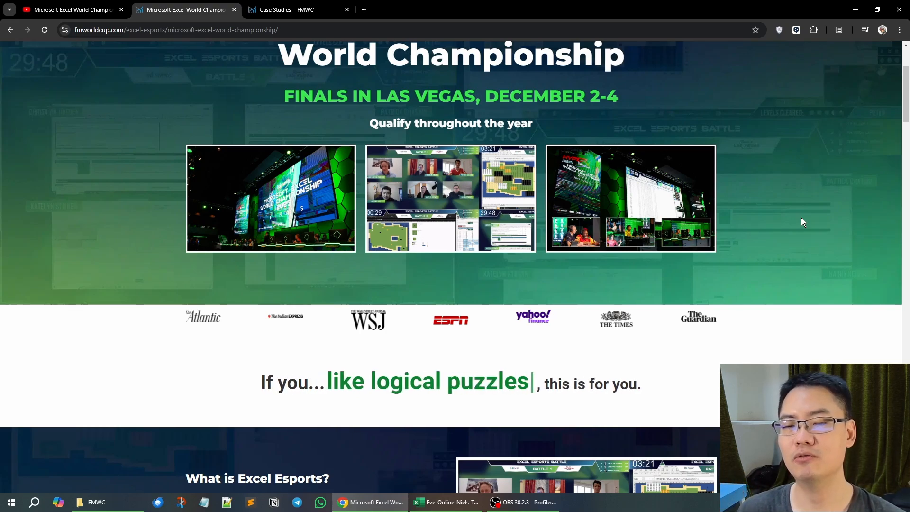
{"action": "scroll", "coordinate": [801, 218], "scroll_direction": "up", "scroll_amount": 2}
{"action": "scroll", "coordinate": [802, 218], "scroll_direction": "up", "scroll_amount": 1}
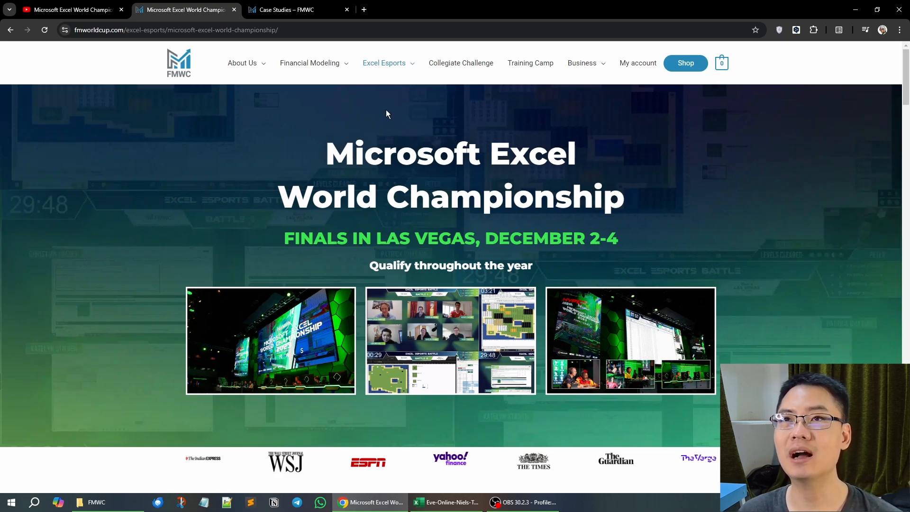
{"action": "scroll", "coordinate": [775, 239], "scroll_direction": "down", "scroll_amount": 1}
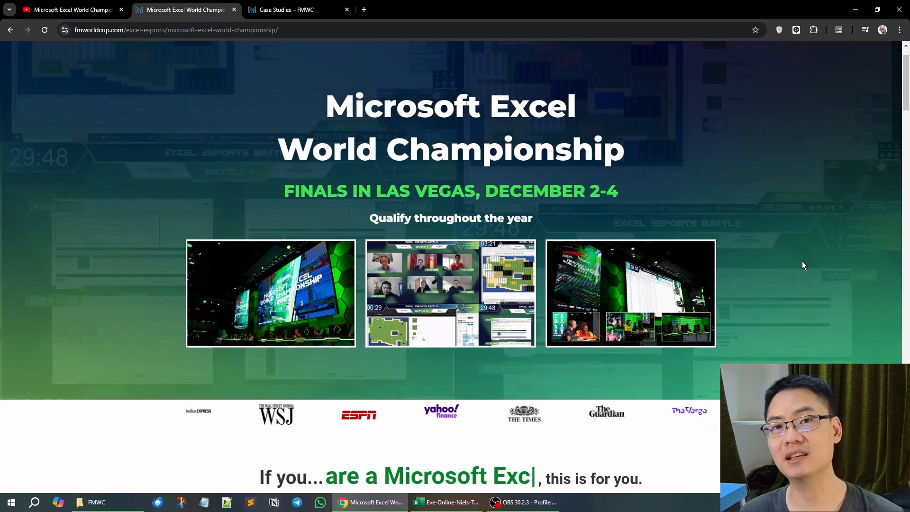
{"action": "scroll", "coordinate": [797, 280], "scroll_direction": "down", "scroll_amount": 1}
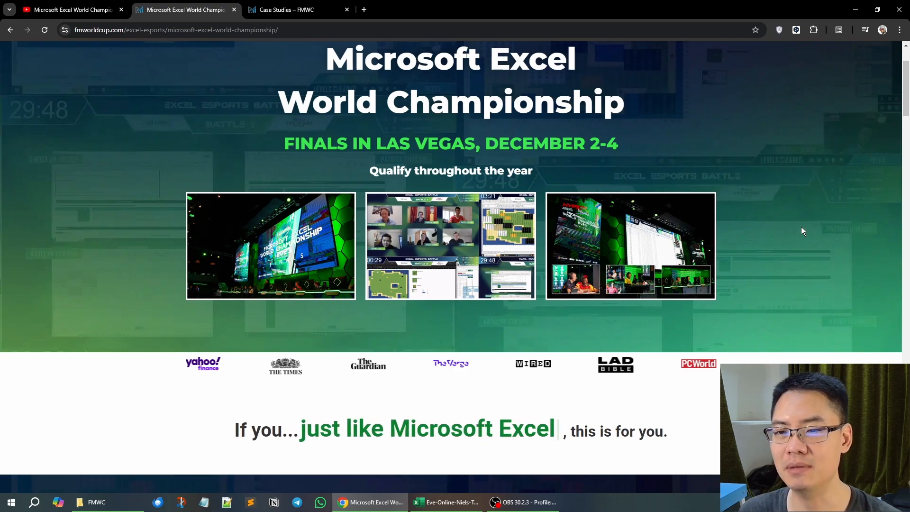
{"action": "scroll", "coordinate": [801, 230], "scroll_direction": "down", "scroll_amount": 2}
{"action": "scroll", "coordinate": [801, 232], "scroll_direction": "down", "scroll_amount": 4}
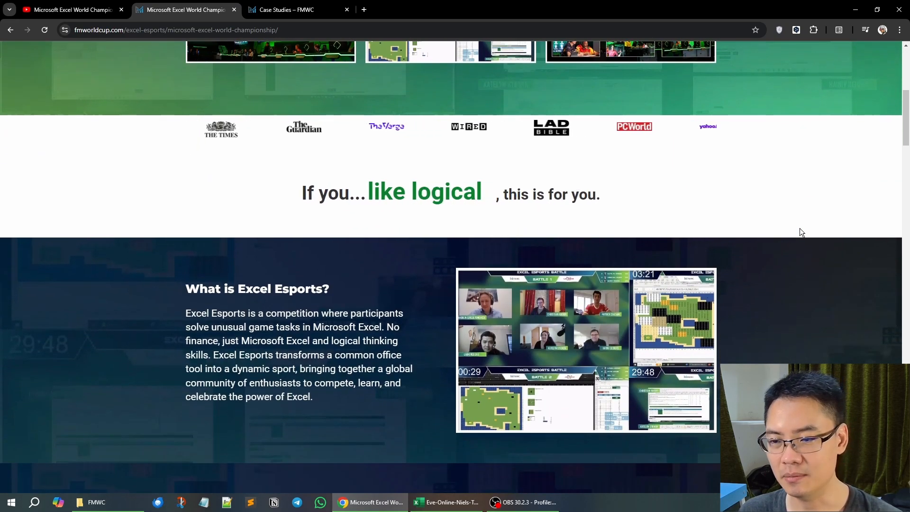
{"action": "scroll", "coordinate": [800, 232], "scroll_direction": "down", "scroll_amount": 3}
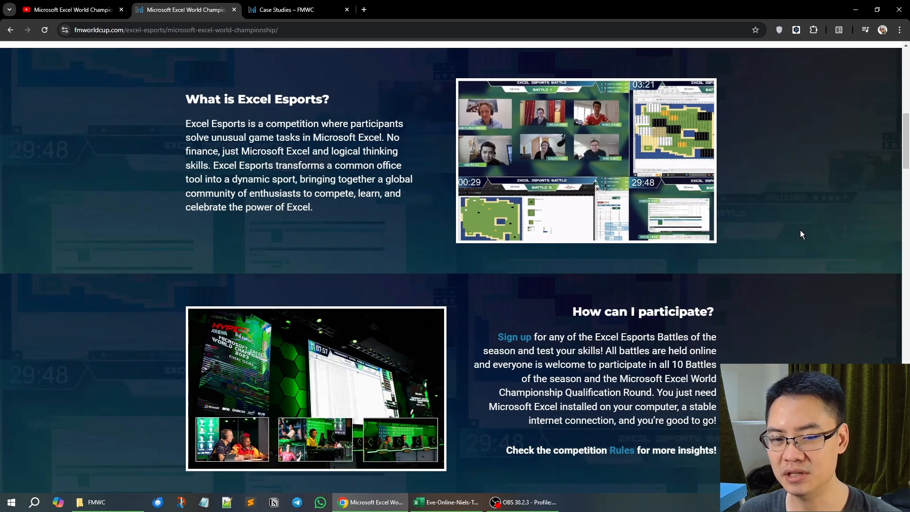
{"action": "scroll", "coordinate": [801, 234], "scroll_direction": "up", "scroll_amount": 7}
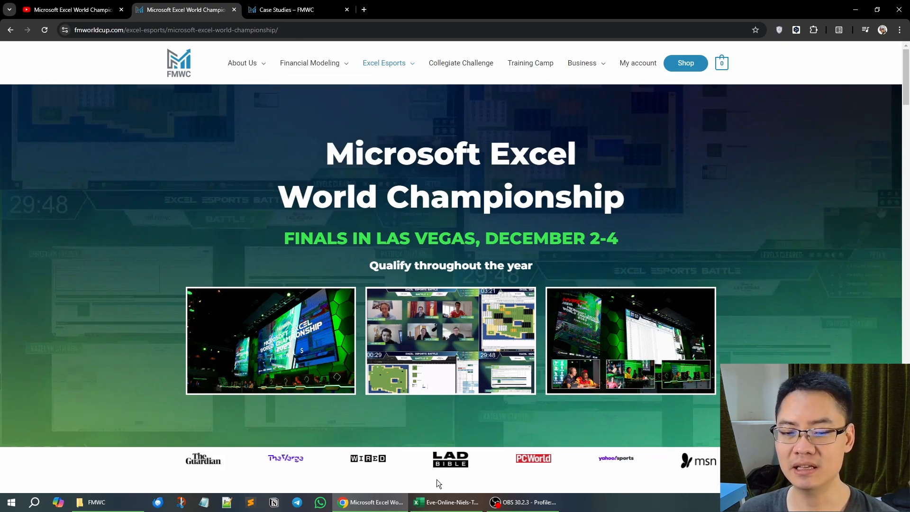
Look over the case categories on the FMWC Case Studies page already open in the browser.
{"action": "left_click", "coordinate": [445, 502]}
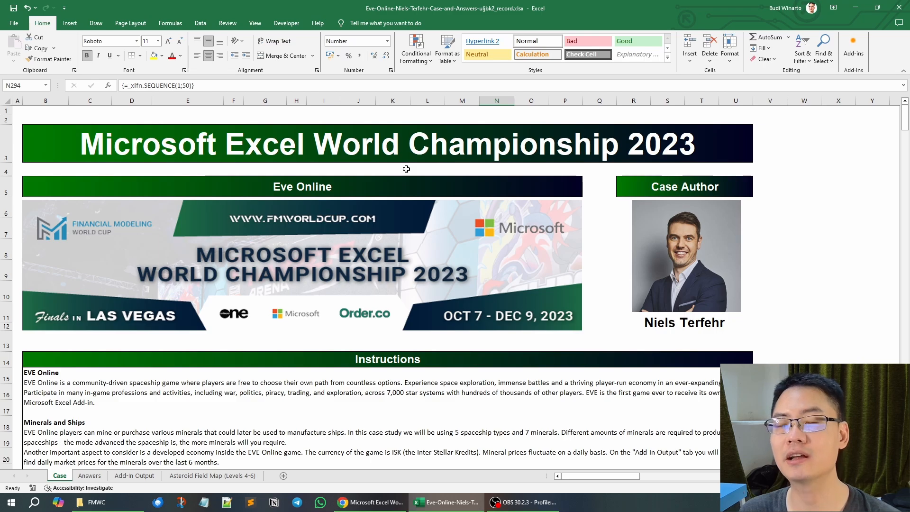
{"action": "left_click", "coordinate": [405, 507]}
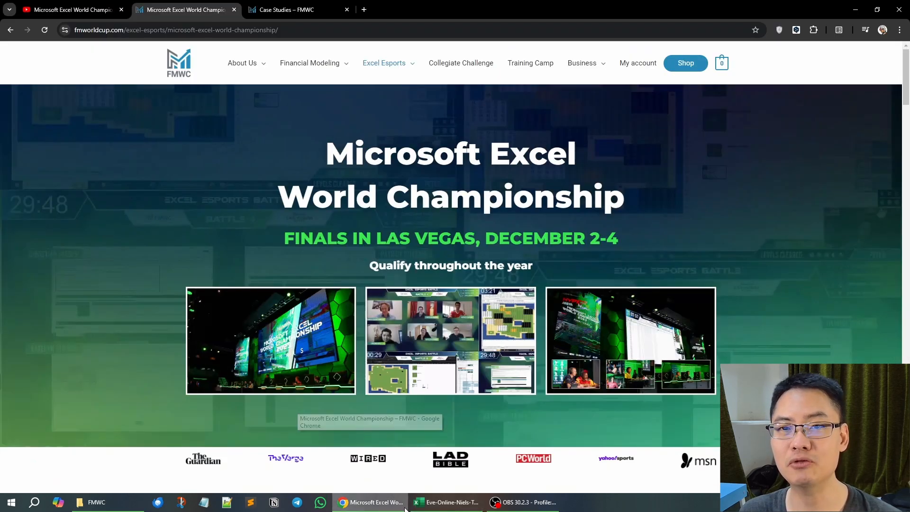
{"action": "mouse_move", "coordinate": [460, 482]}
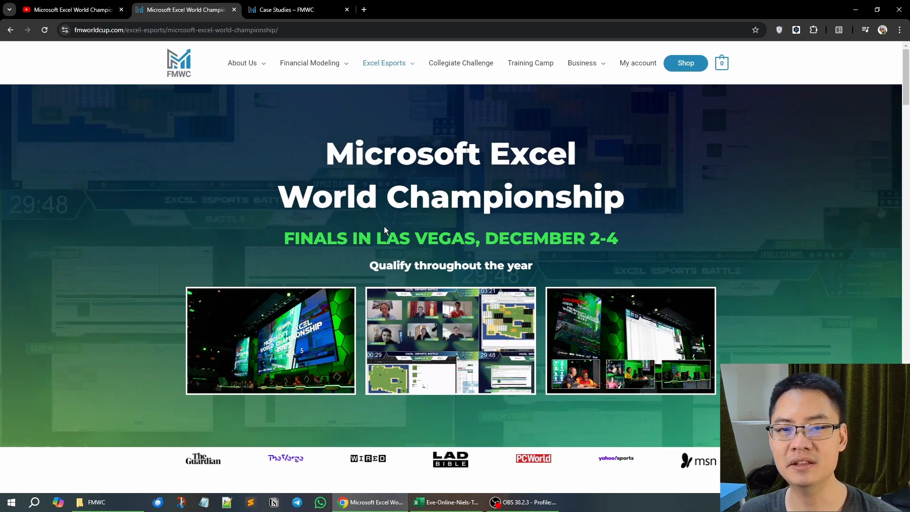
{"action": "left_click", "coordinate": [301, 10]}
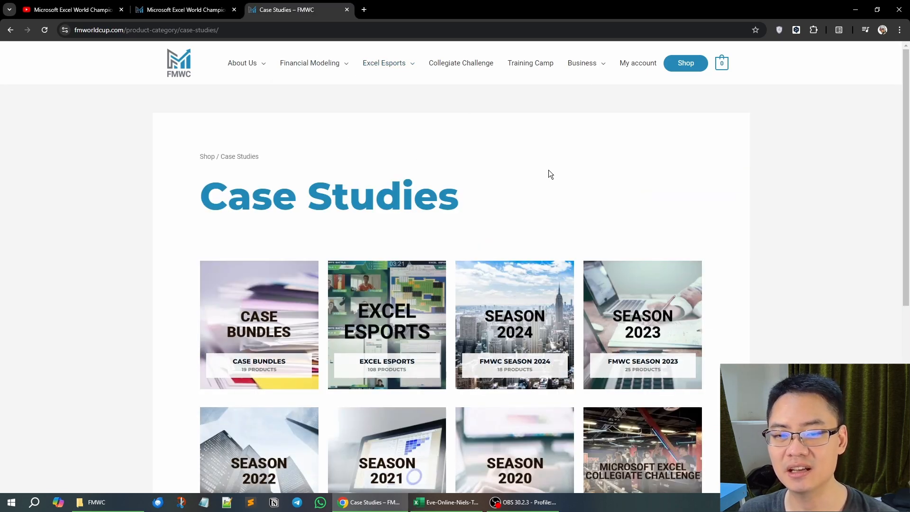
{"action": "scroll", "coordinate": [550, 173], "scroll_direction": "down", "scroll_amount": 2}
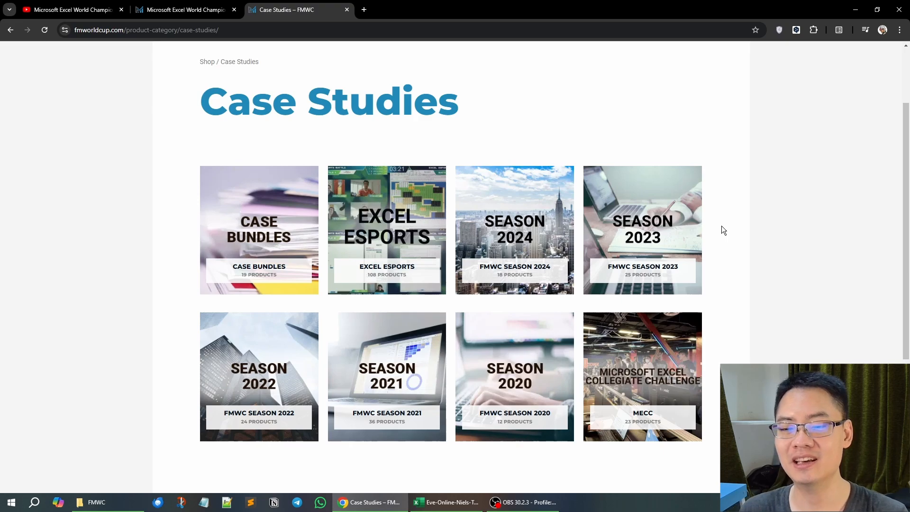
Switch to the Eve Online case workbook in Excel and examine the case title and author header.
{"action": "left_click", "coordinate": [445, 502]}
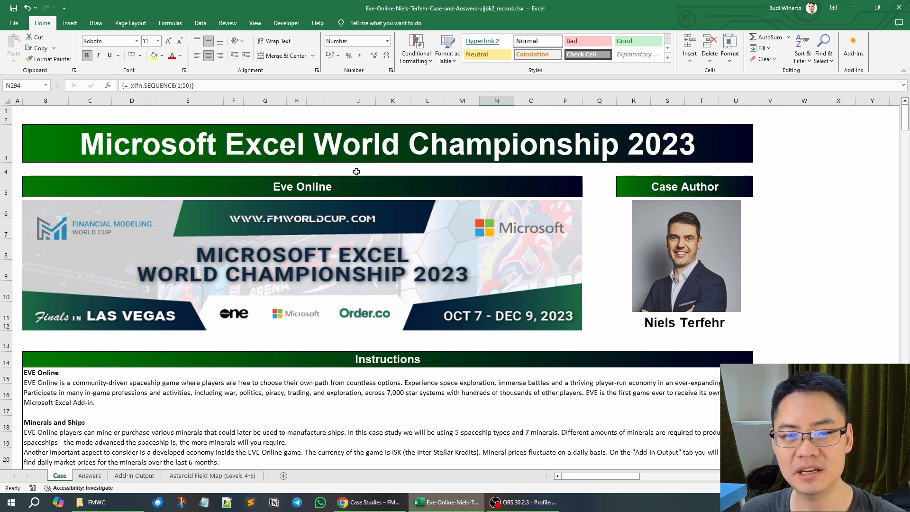
{"action": "left_click", "coordinate": [344, 183]}
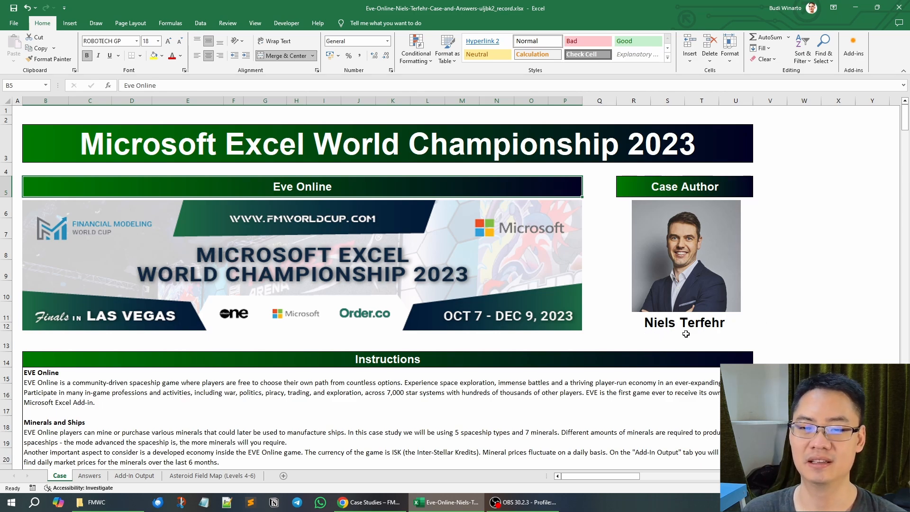
{"action": "left_click", "coordinate": [462, 337]}
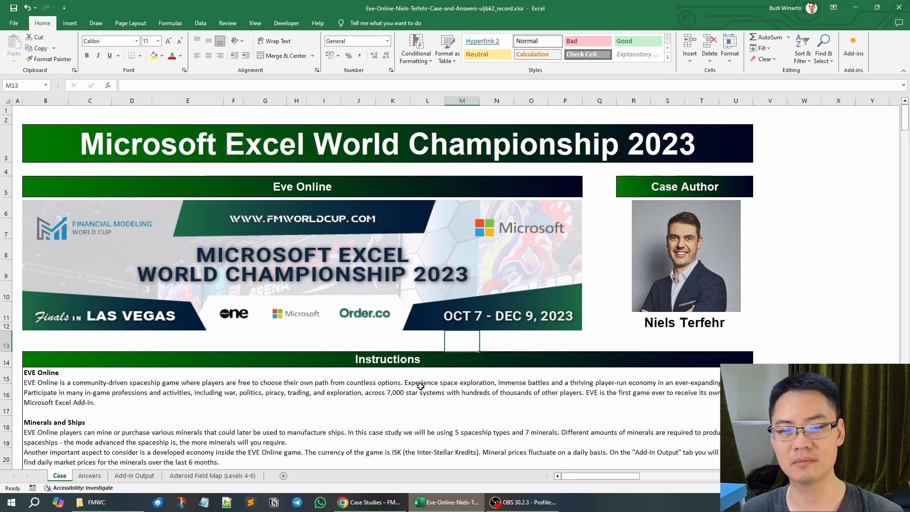
{"action": "left_click", "coordinate": [333, 192]}
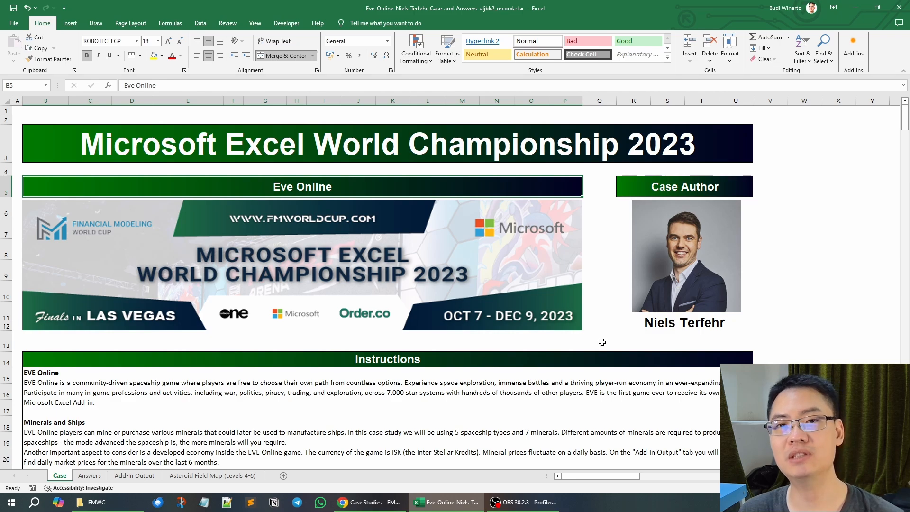
{"action": "left_click", "coordinate": [600, 342]}
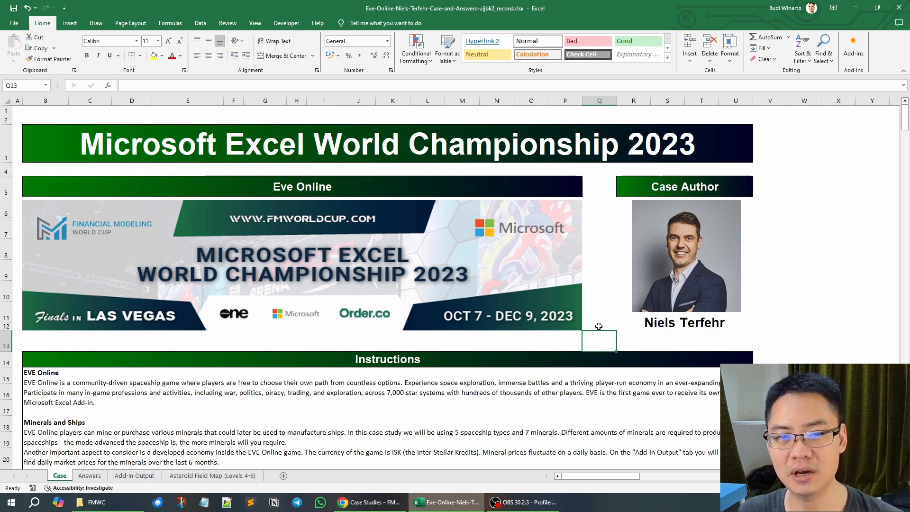
Read the Instructions section of the Case sheet on EVE Online, minerals and ships, and mining and asteroids.
{"action": "scroll", "coordinate": [611, 327], "scroll_direction": "down", "scroll_amount": 2}
{"action": "scroll", "coordinate": [614, 325], "scroll_direction": "down", "scroll_amount": 3}
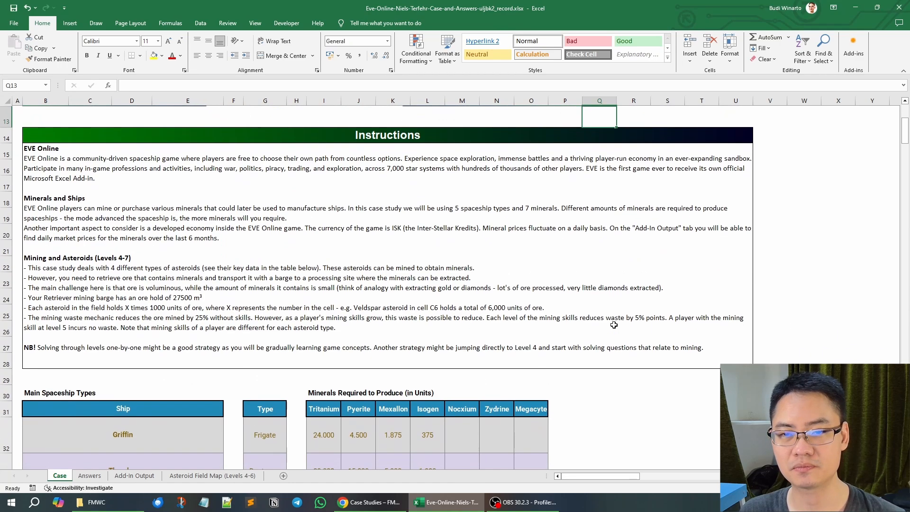
{"action": "scroll", "coordinate": [615, 325], "scroll_direction": "up", "scroll_amount": 1}
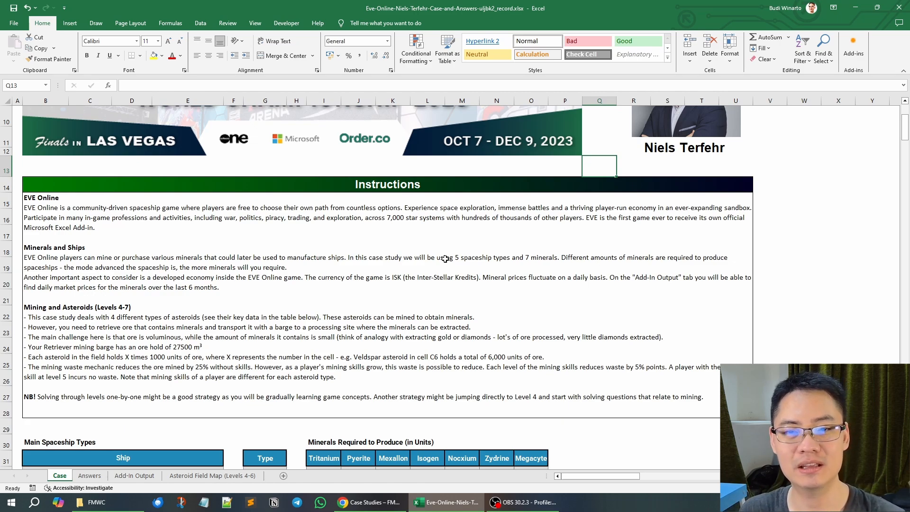
{"action": "left_click", "coordinate": [40, 183]}
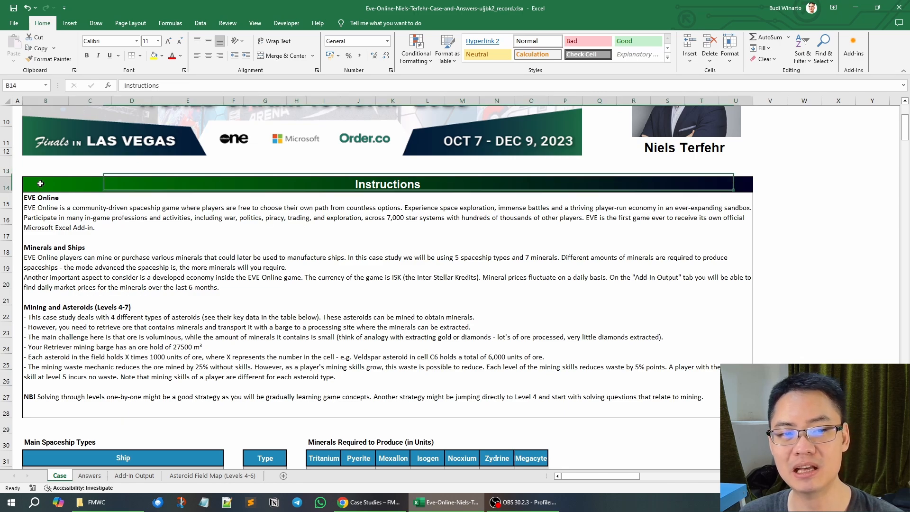
{"action": "left_click", "coordinate": [384, 238]}
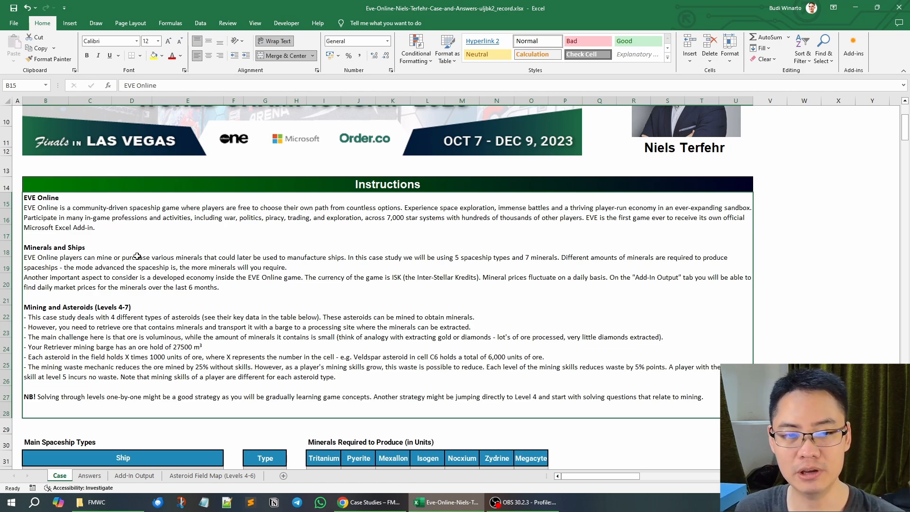
{"action": "scroll", "coordinate": [90, 254], "scroll_direction": "down", "scroll_amount": 1}
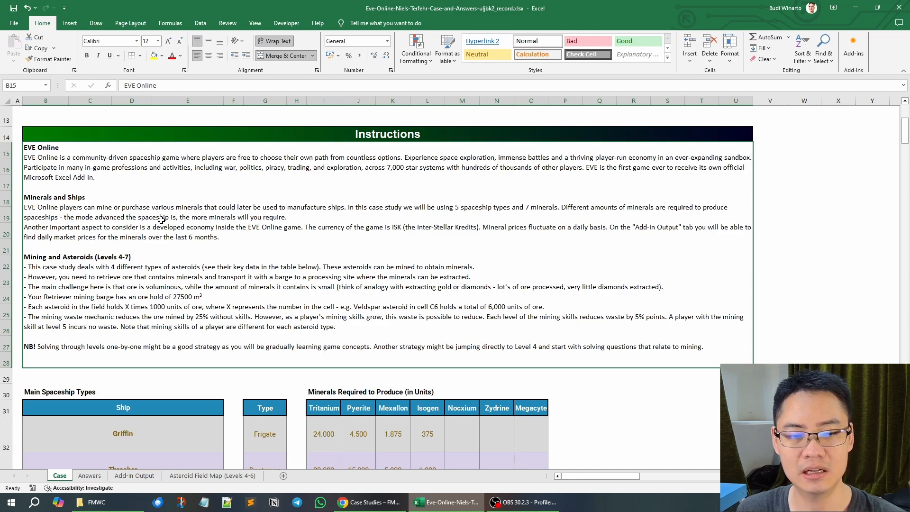
Review the spaceship and asteroid mineral tables and the Bonus Questions section on the Case sheet.
{"action": "scroll", "coordinate": [161, 208], "scroll_direction": "down", "scroll_amount": 5}
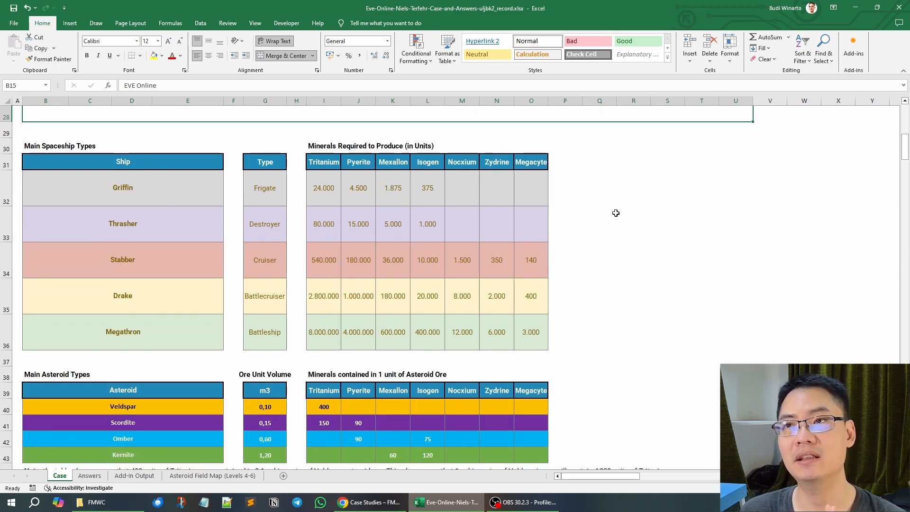
{"action": "scroll", "coordinate": [581, 222], "scroll_direction": "down", "scroll_amount": 2}
{"action": "scroll", "coordinate": [577, 224], "scroll_direction": "down", "scroll_amount": 1}
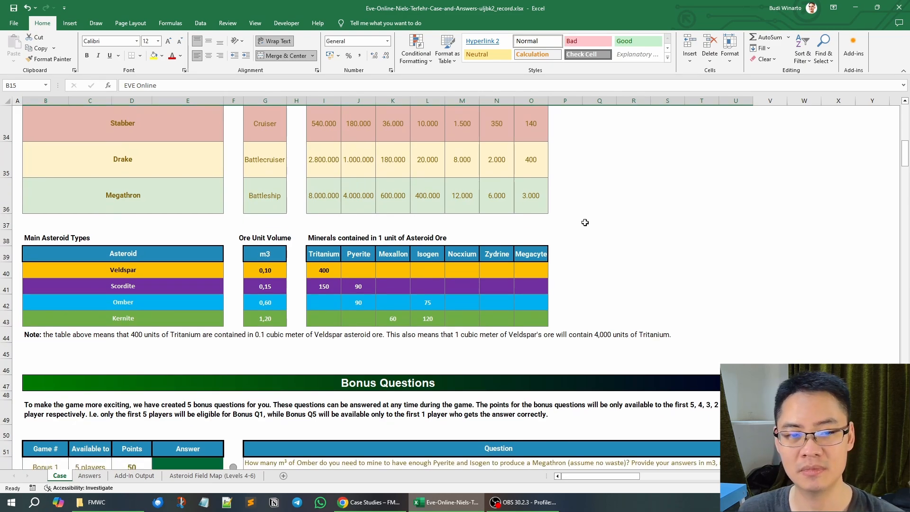
{"action": "scroll", "coordinate": [585, 223], "scroll_direction": "down", "scroll_amount": 4}
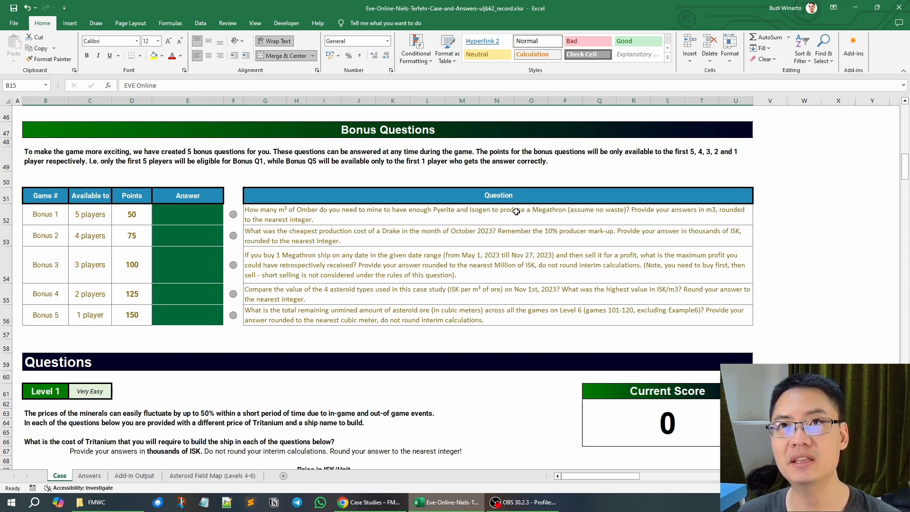
Examine the Level 1 task description and the points and answer cells for questions 1 to 20.
{"action": "scroll", "coordinate": [505, 220], "scroll_direction": "down", "scroll_amount": 4}
{"action": "scroll", "coordinate": [502, 224], "scroll_direction": "down", "scroll_amount": 2}
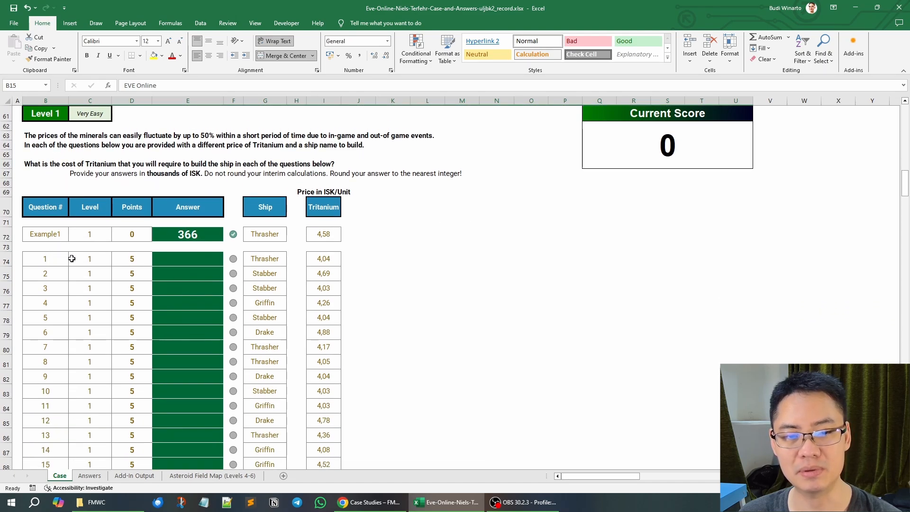
{"action": "scroll", "coordinate": [62, 133], "scroll_direction": "up", "scroll_amount": 1}
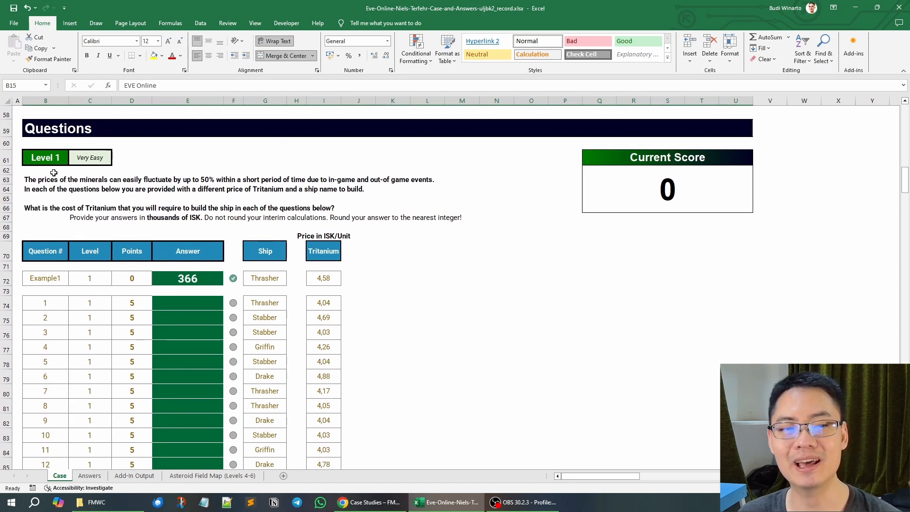
{"action": "left_click", "coordinate": [54, 160]}
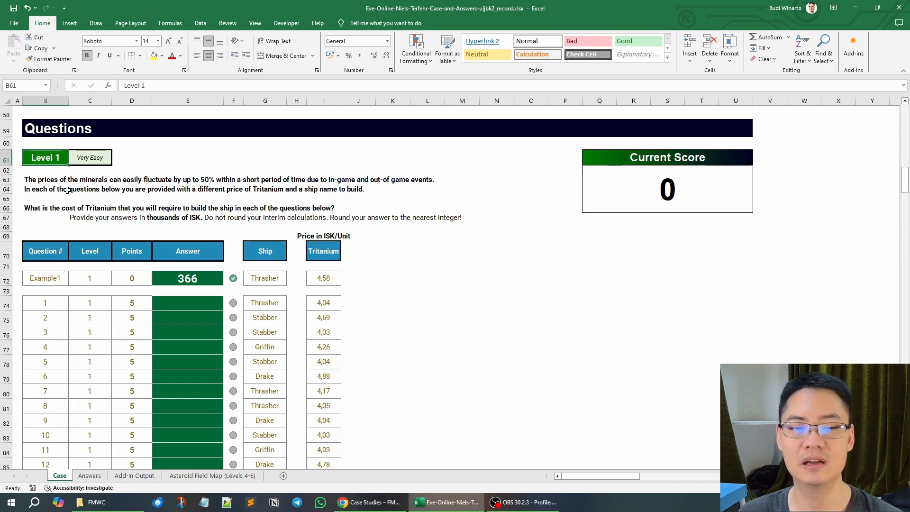
{"action": "scroll", "coordinate": [65, 252], "scroll_direction": "down", "scroll_amount": 1}
{"action": "scroll", "coordinate": [65, 252], "scroll_direction": "down", "scroll_amount": 3}
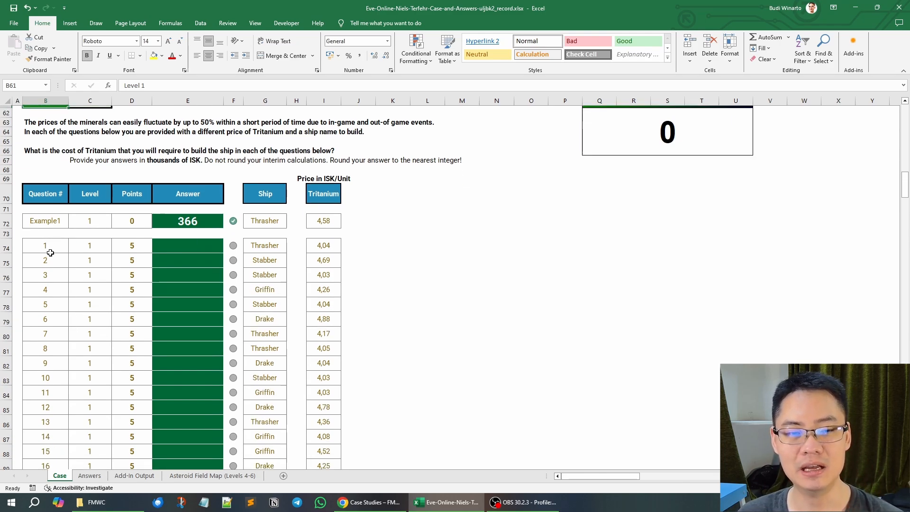
{"action": "left_click_drag", "start_coordinate": [58, 171], "coordinate": [57, 445]}
{"action": "left_click", "coordinate": [203, 246]}
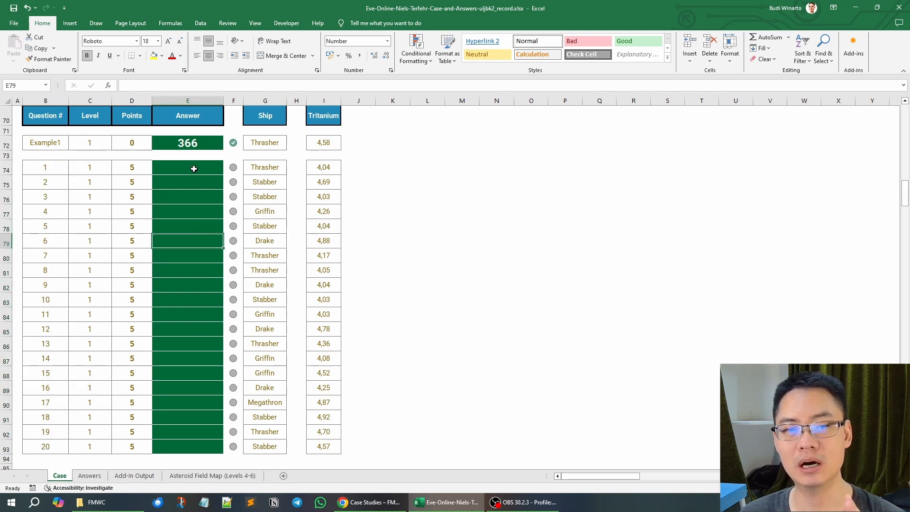
{"action": "left_click_drag", "start_coordinate": [194, 169], "coordinate": [185, 443]}
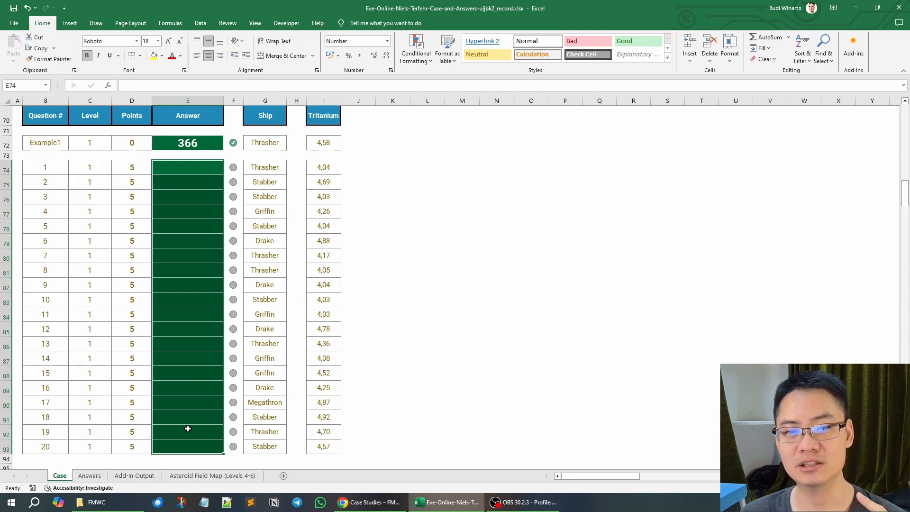
{"action": "left_click", "coordinate": [180, 172]}
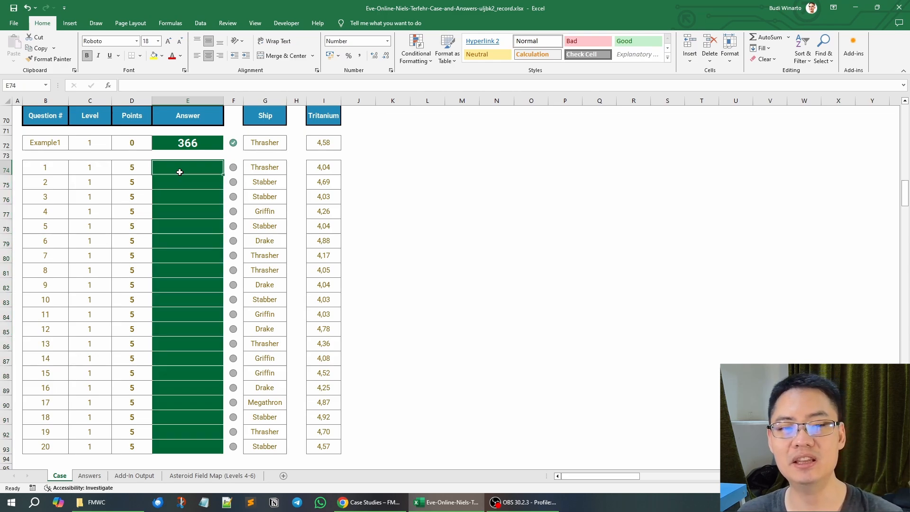
{"action": "left_click", "coordinate": [142, 168]}
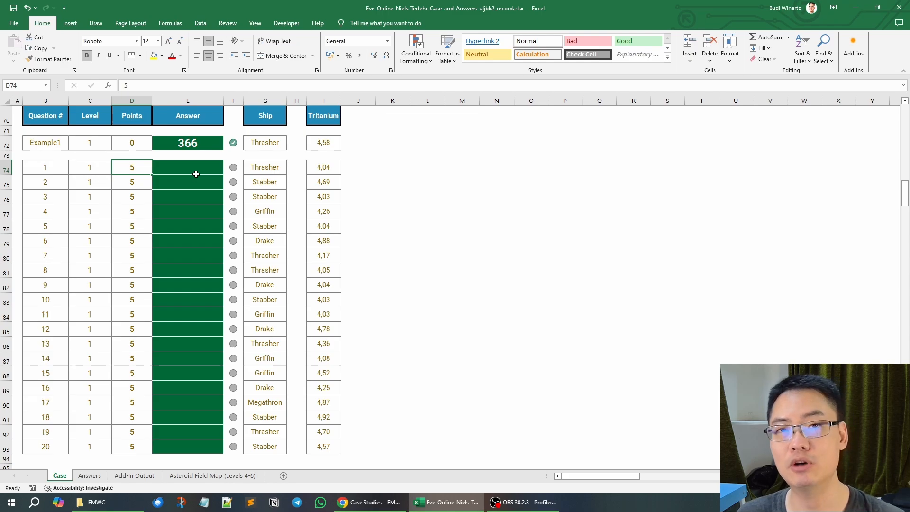
Examine the Level 1 answer cells and the Level 2 task on total ship market value with questions 21 to 40.
{"action": "left_click_drag", "start_coordinate": [196, 175], "coordinate": [182, 445]}
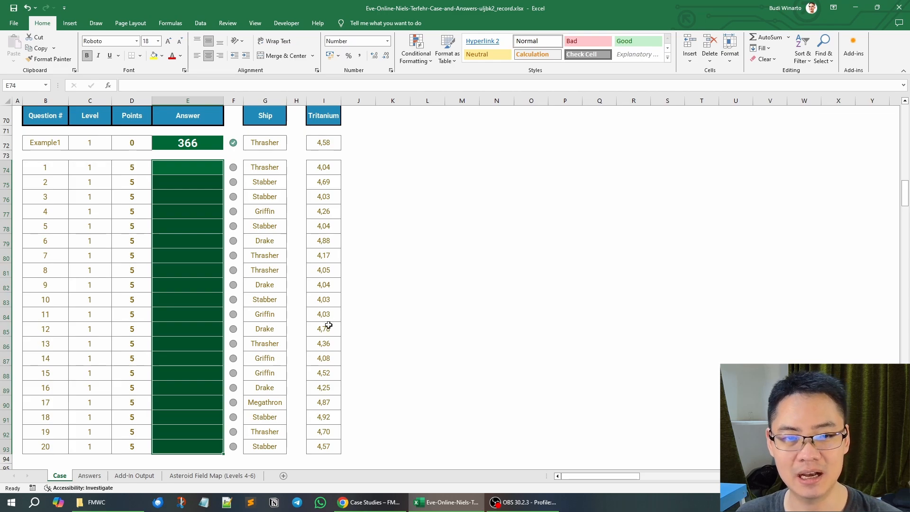
{"action": "scroll", "coordinate": [322, 331], "scroll_direction": "down", "scroll_amount": 3}
{"action": "scroll", "coordinate": [322, 330], "scroll_direction": "down", "scroll_amount": 3}
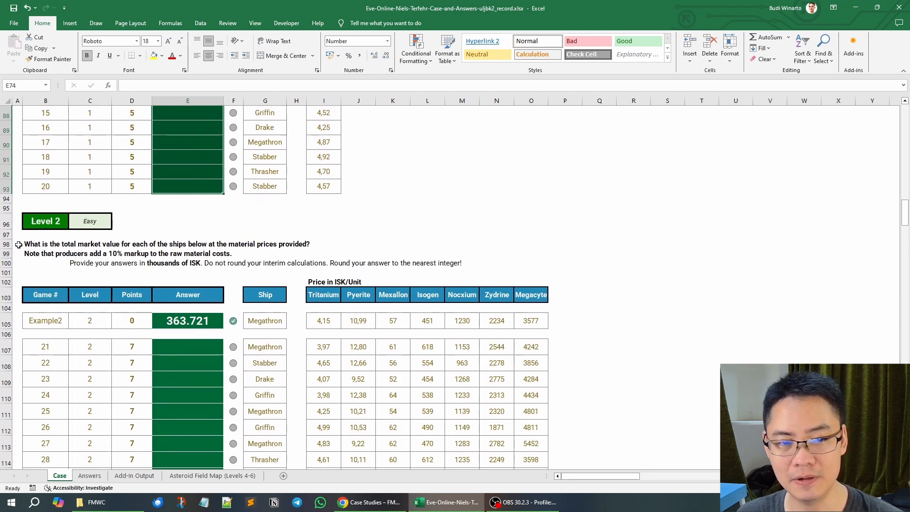
{"action": "left_click", "coordinate": [298, 322]}
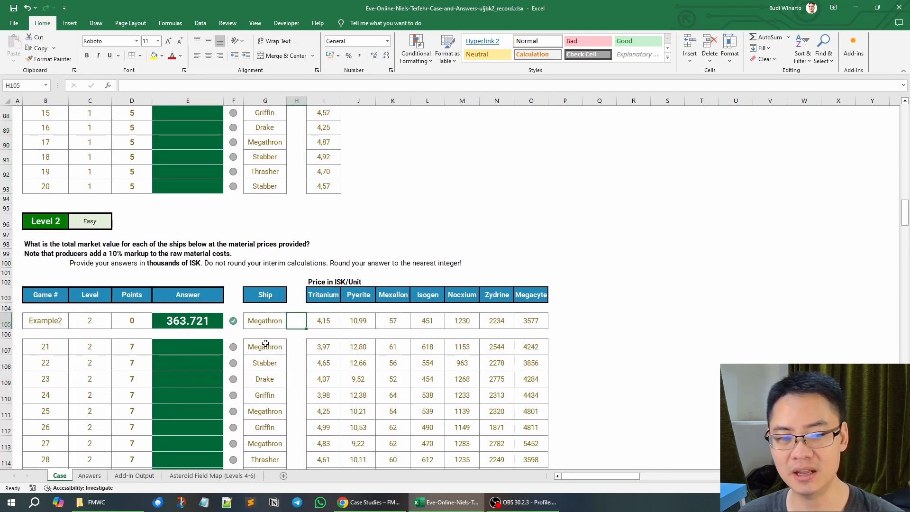
{"action": "scroll", "coordinate": [175, 303], "scroll_direction": "down", "scroll_amount": 2}
{"action": "scroll", "coordinate": [174, 302], "scroll_direction": "down", "scroll_amount": 1}
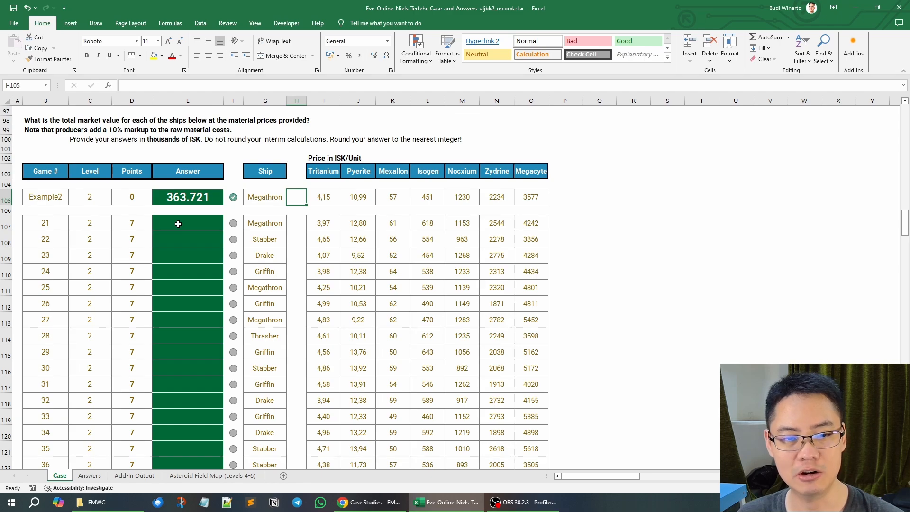
{"action": "scroll", "coordinate": [178, 224], "scroll_direction": "down", "scroll_amount": 2}
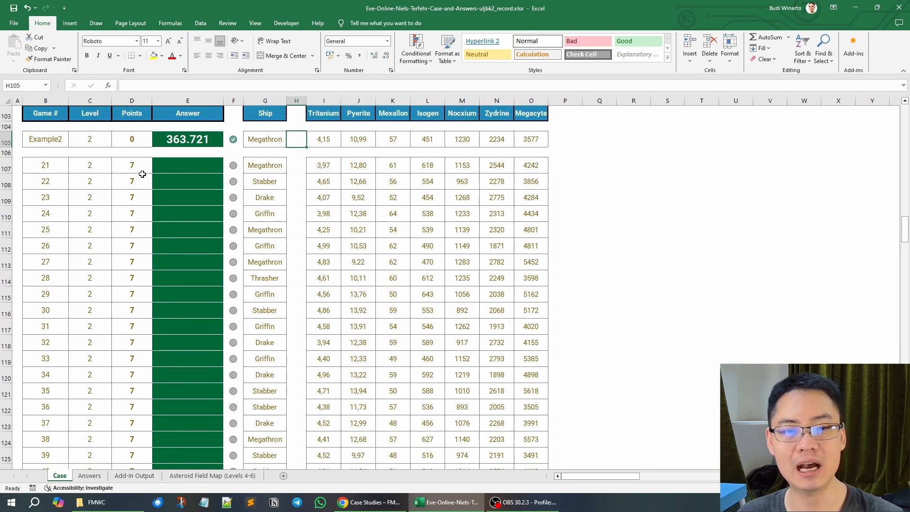
{"action": "left_click", "coordinate": [138, 167]}
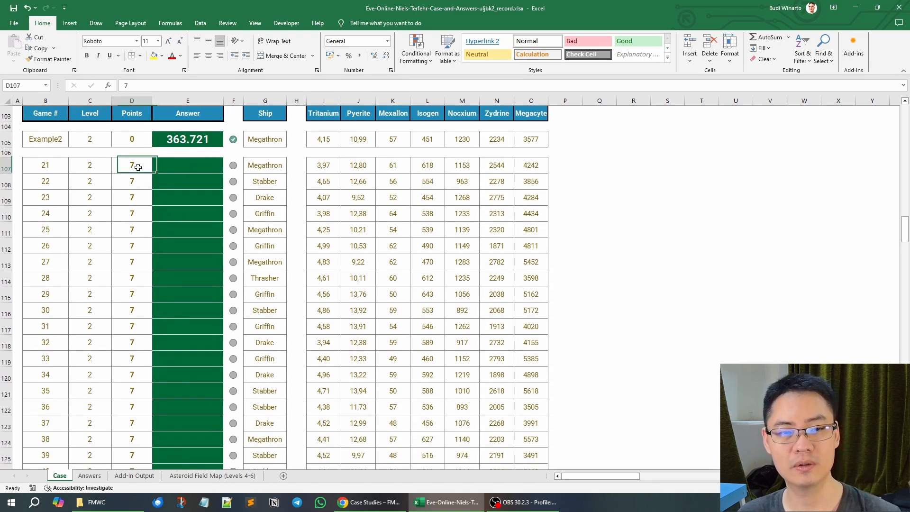
{"action": "scroll", "coordinate": [150, 266], "scroll_direction": "down", "scroll_amount": 2}
{"action": "scroll", "coordinate": [71, 377], "scroll_direction": "up", "scroll_amount": 1}
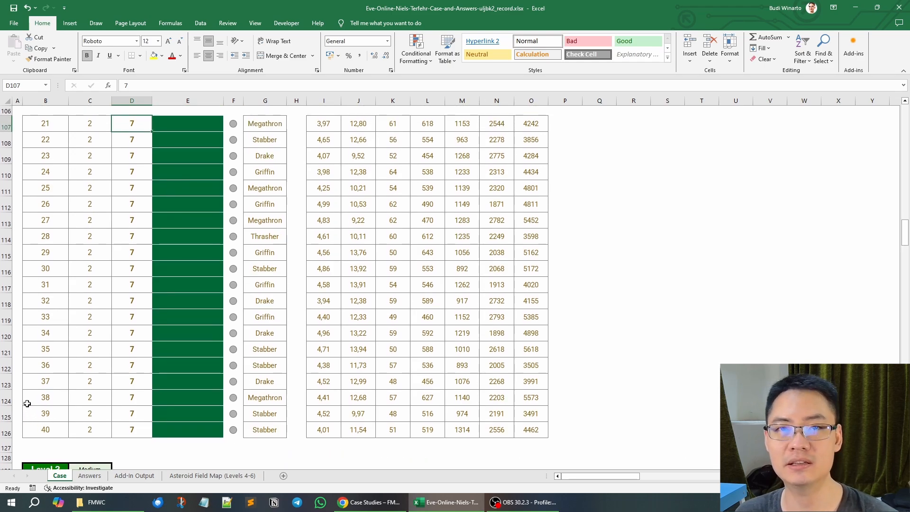
Examine the Level 3 fleet task with the points, dates and fleet compositions for questions 41 to 60.
{"action": "scroll", "coordinate": [51, 369], "scroll_direction": "down", "scroll_amount": 4}
{"action": "scroll", "coordinate": [51, 369], "scroll_direction": "down", "scroll_amount": 2}
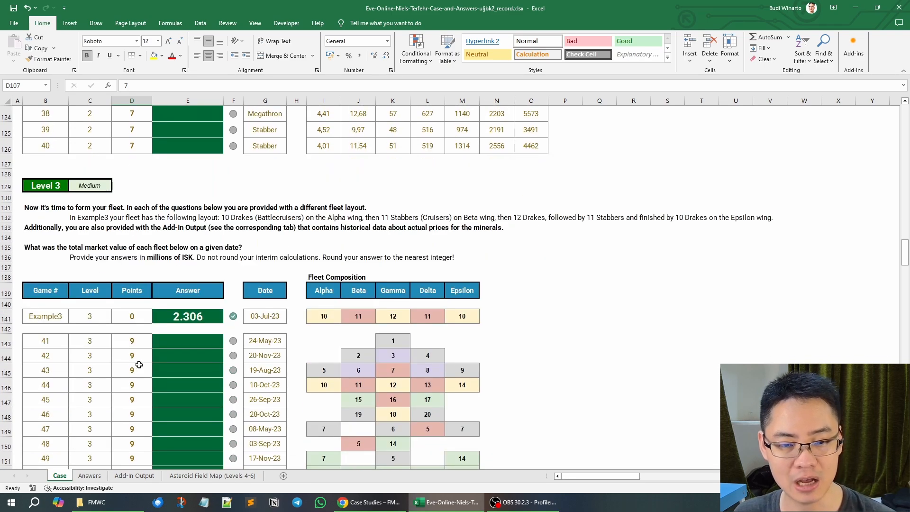
{"action": "scroll", "coordinate": [146, 345], "scroll_direction": "down", "scroll_amount": 2}
{"action": "scroll", "coordinate": [146, 345], "scroll_direction": "down", "scroll_amount": 5}
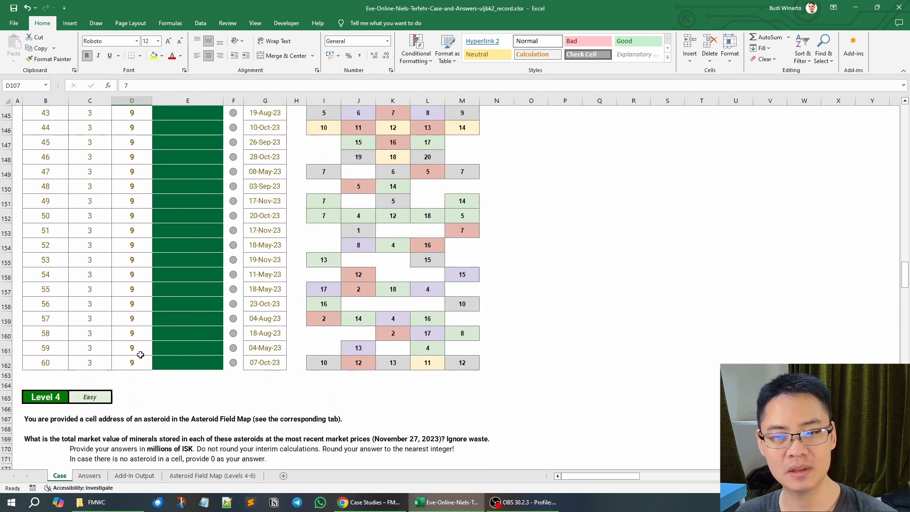
{"action": "scroll", "coordinate": [182, 359], "scroll_direction": "up", "scroll_amount": 2}
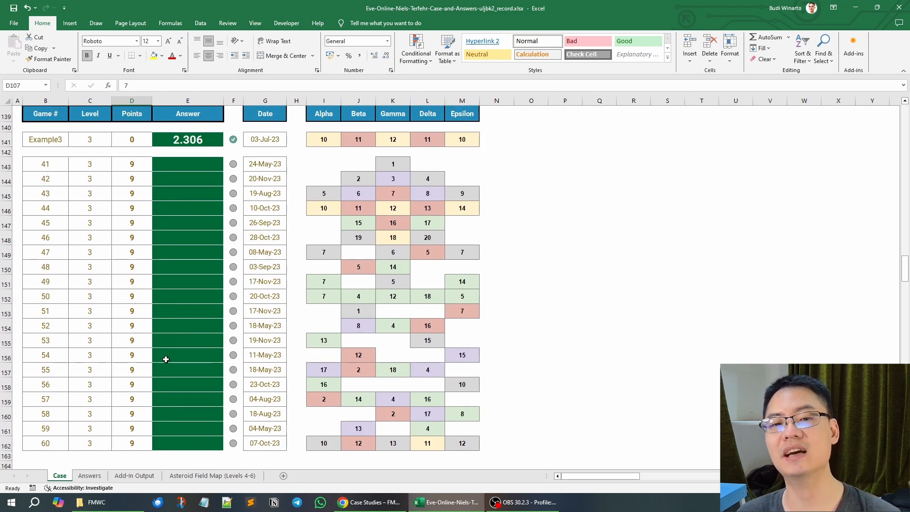
Review the five bonus questions on the Case sheet, including the answer and points cells for Bonus 1.
{"action": "scroll", "coordinate": [177, 377], "scroll_direction": "up", "scroll_amount": 7}
{"action": "scroll", "coordinate": [177, 377], "scroll_direction": "up", "scroll_amount": 20}
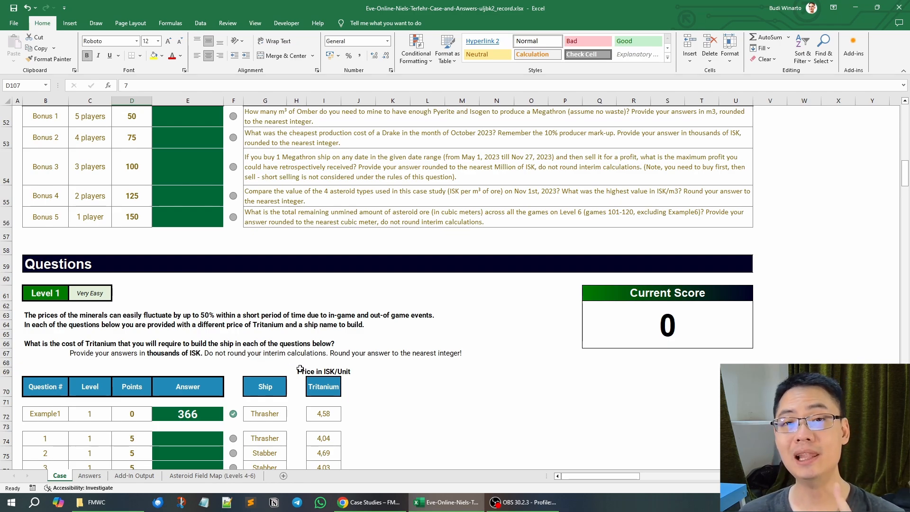
{"action": "scroll", "coordinate": [287, 332], "scroll_direction": "up", "scroll_amount": 1}
{"action": "scroll", "coordinate": [287, 332], "scroll_direction": "up", "scroll_amount": 1}
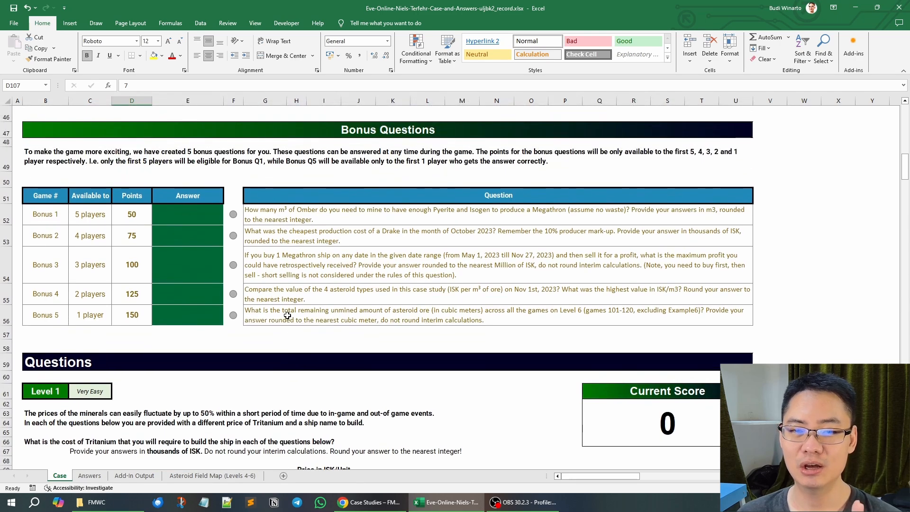
{"action": "left_click", "coordinate": [334, 217]}
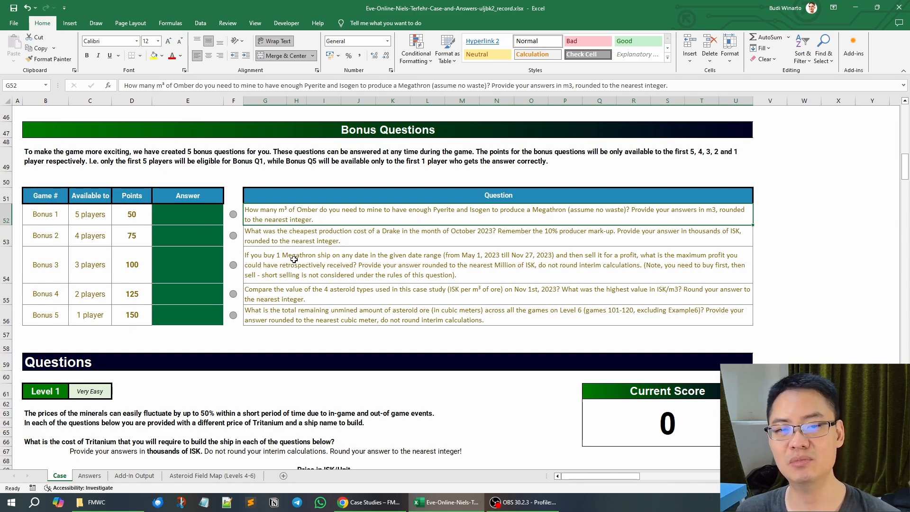
{"action": "left_click", "coordinate": [179, 215]}
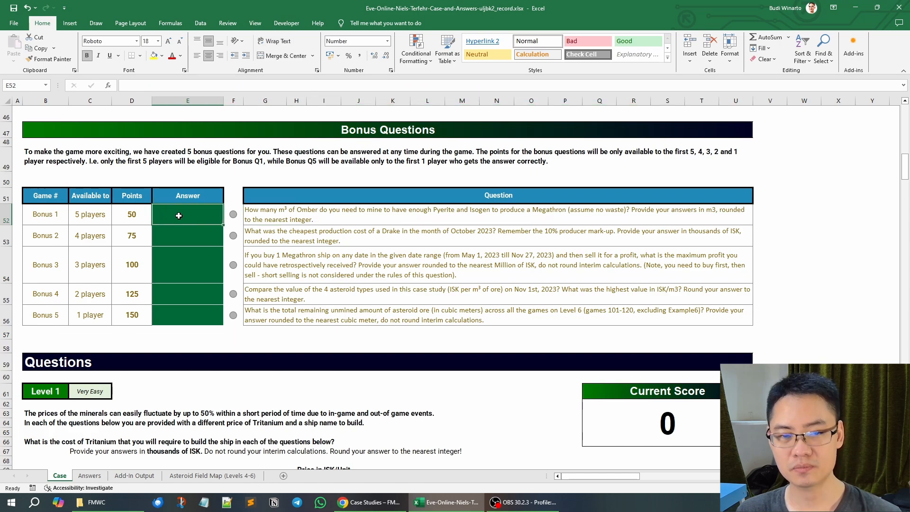
{"action": "left_click", "coordinate": [147, 213]}
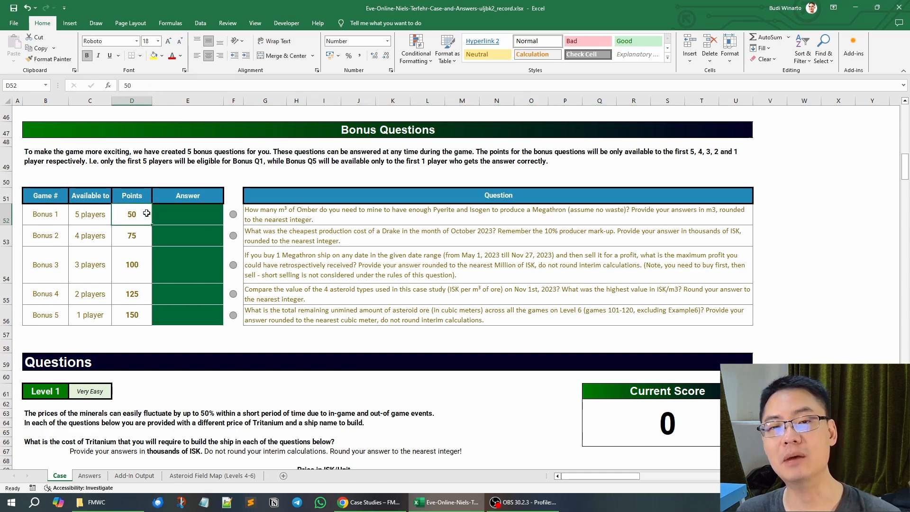
Compare the Level 1 questions with the Bonus Questions section and check the Level 1 difficulty label.
{"action": "scroll", "coordinate": [205, 240], "scroll_direction": "down", "scroll_amount": 1}
{"action": "scroll", "coordinate": [205, 240], "scroll_direction": "down", "scroll_amount": 4}
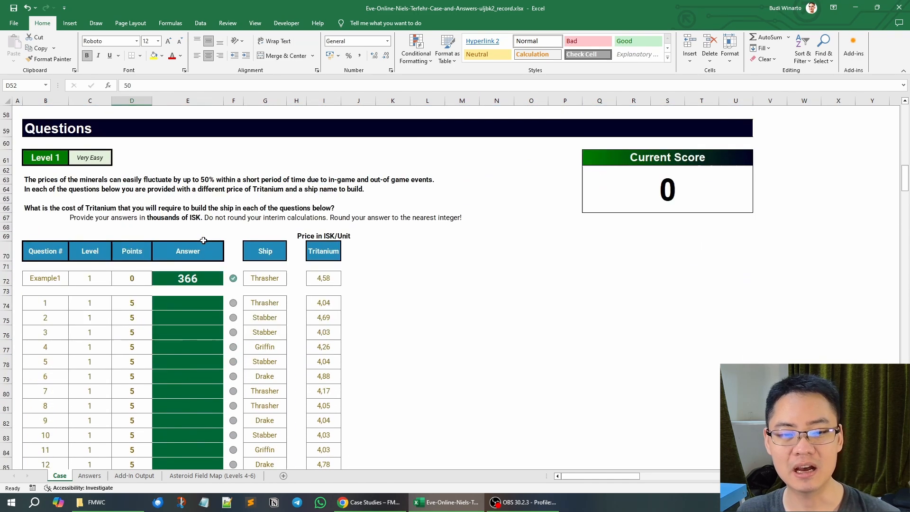
{"action": "left_click", "coordinate": [197, 302]}
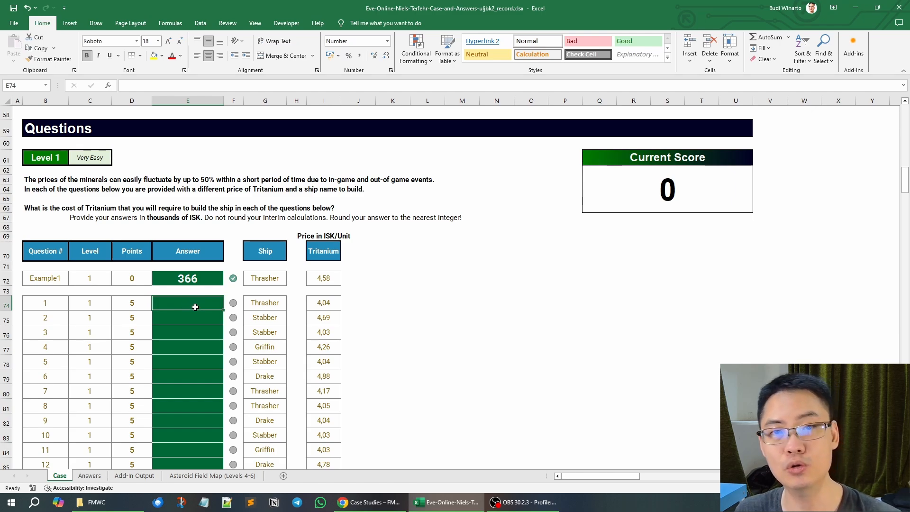
{"action": "scroll", "coordinate": [185, 343], "scroll_direction": "down", "scroll_amount": 1}
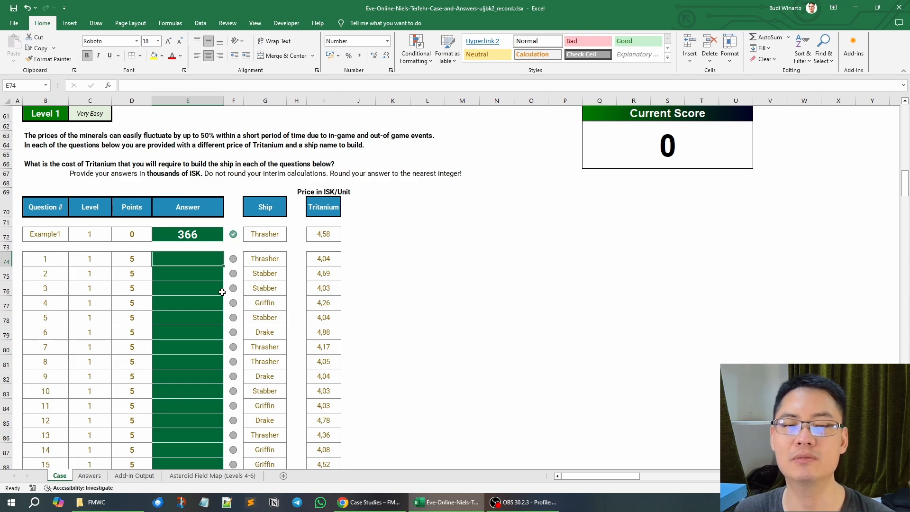
{"action": "scroll", "coordinate": [354, 320], "scroll_direction": "up", "scroll_amount": 7}
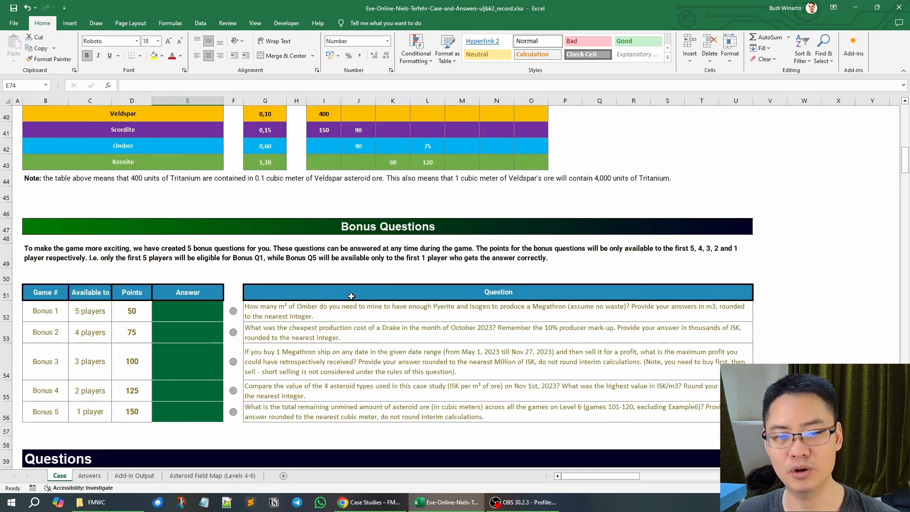
{"action": "scroll", "coordinate": [336, 293], "scroll_direction": "down", "scroll_amount": 1}
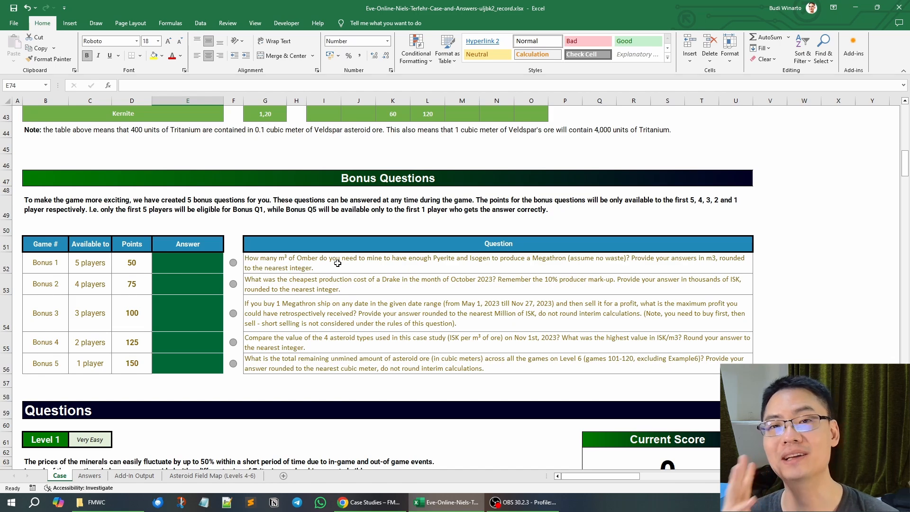
{"action": "left_click", "coordinate": [421, 226]}
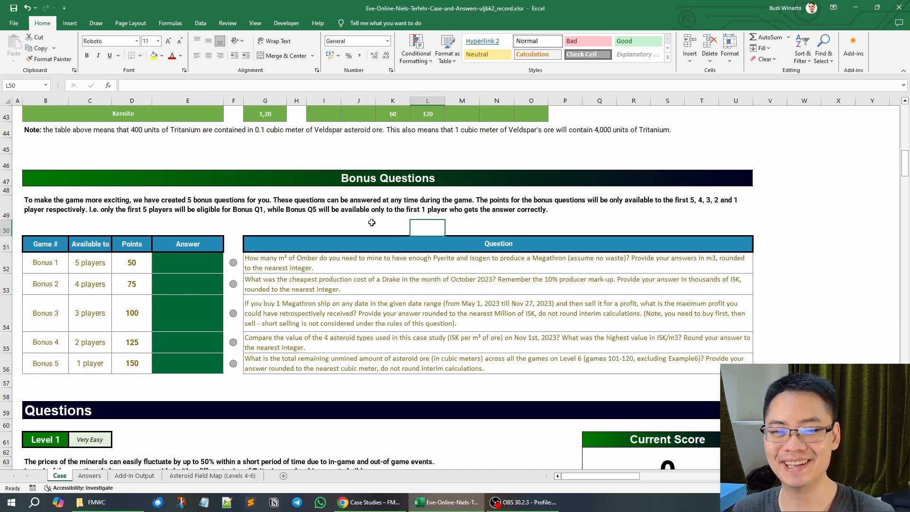
{"action": "scroll", "coordinate": [372, 222], "scroll_direction": "down", "scroll_amount": 4}
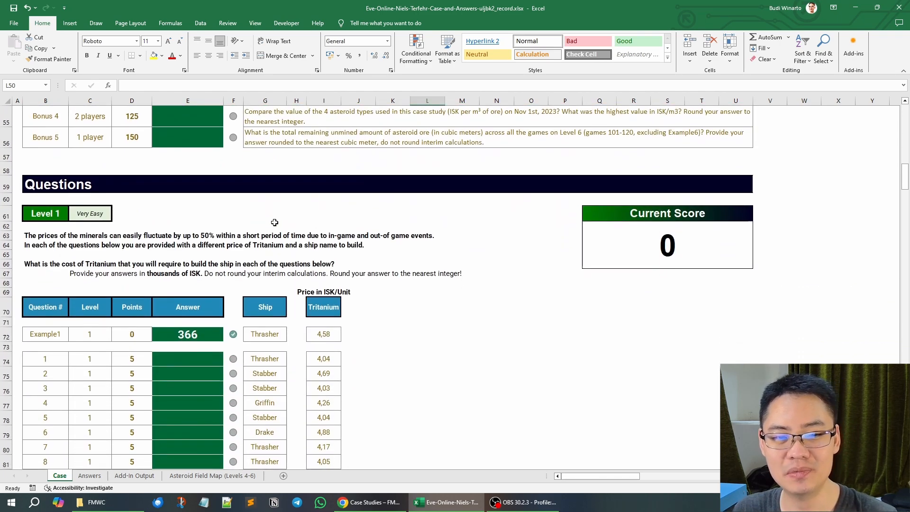
{"action": "left_click", "coordinate": [105, 215]}
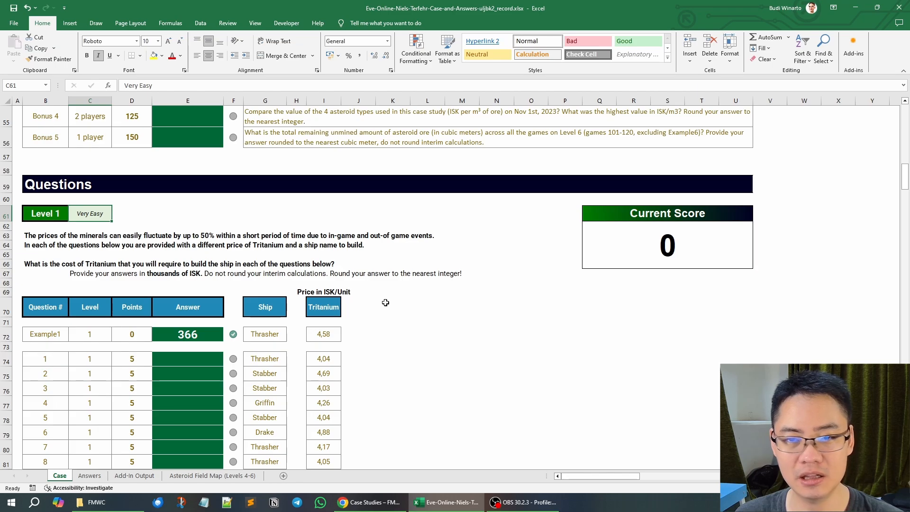
Read the full Instructions text on EVE Online, minerals and ships, mining and asteroids, and the closing strategy note.
{"action": "scroll", "coordinate": [395, 303], "scroll_direction": "up", "scroll_amount": 8}
{"action": "scroll", "coordinate": [384, 303], "scroll_direction": "up", "scroll_amount": 6}
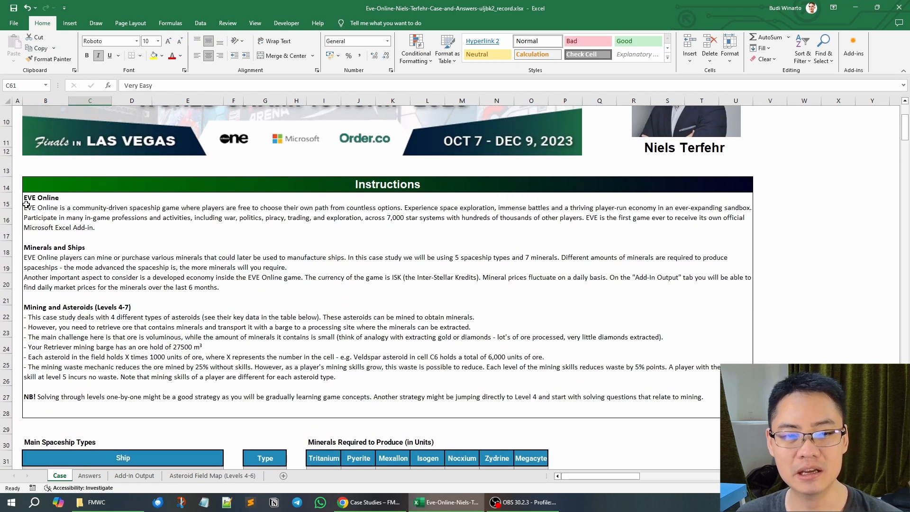
{"action": "left_click", "coordinate": [41, 204]}
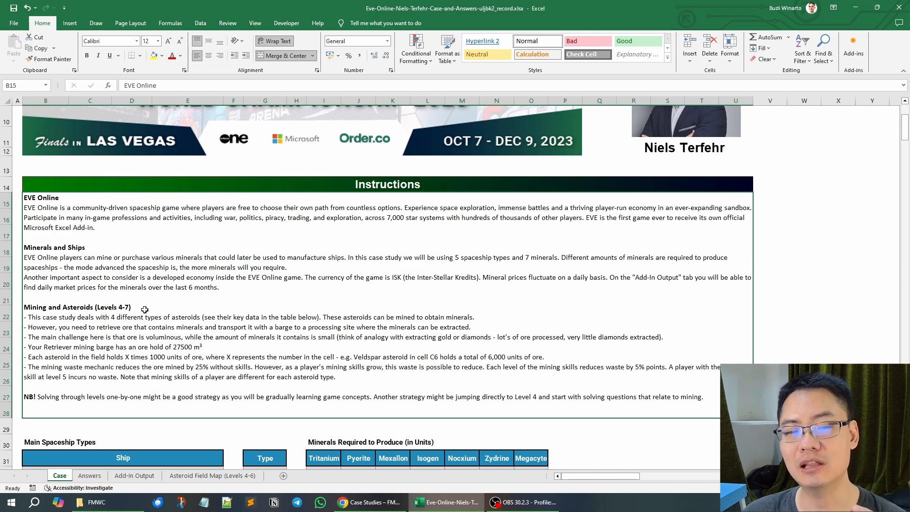
{"action": "scroll", "coordinate": [176, 305], "scroll_direction": "down", "scroll_amount": 6}
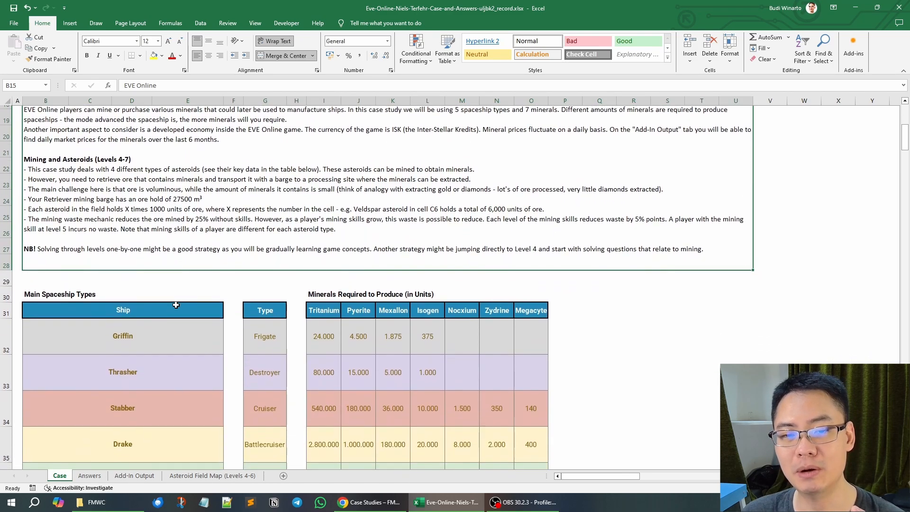
{"action": "scroll", "coordinate": [176, 305], "scroll_direction": "down", "scroll_amount": 1}
{"action": "scroll", "coordinate": [187, 252], "scroll_direction": "up", "scroll_amount": 5}
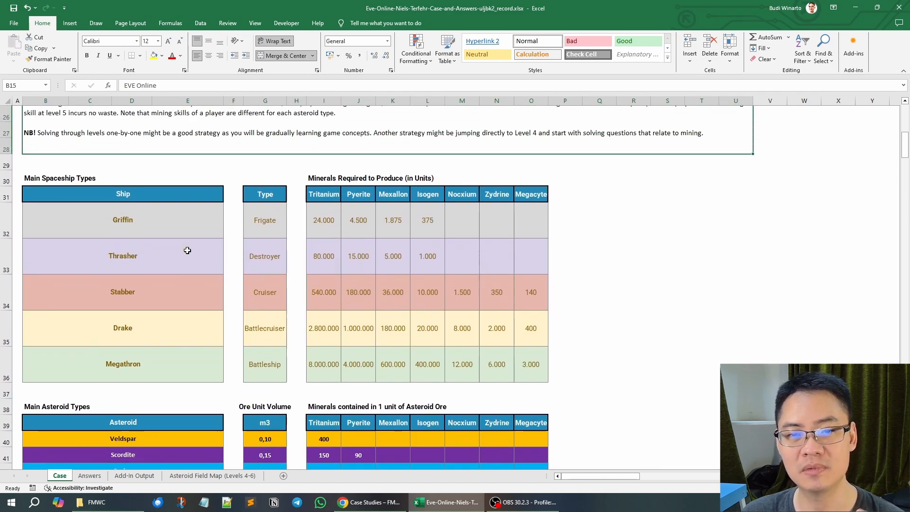
{"action": "scroll", "coordinate": [187, 251], "scroll_direction": "up", "scroll_amount": 2}
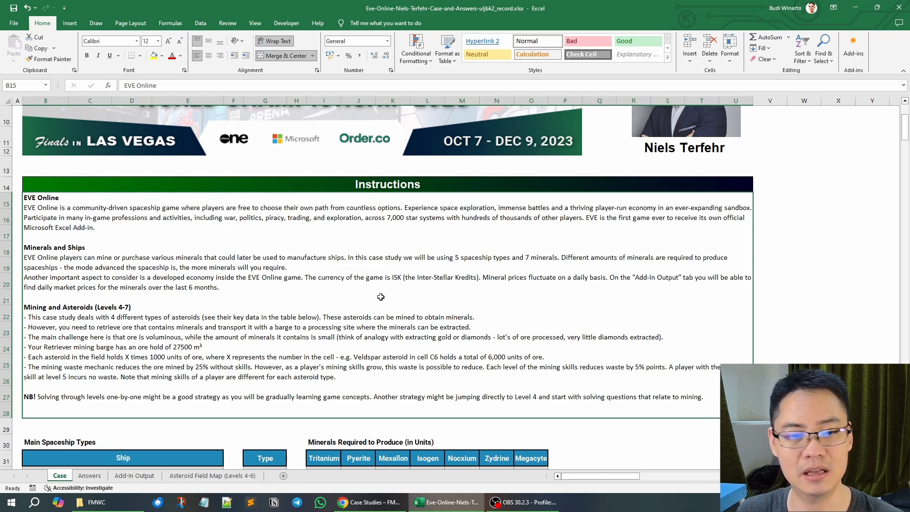
{"action": "scroll", "coordinate": [375, 298], "scroll_direction": "down", "scroll_amount": 1}
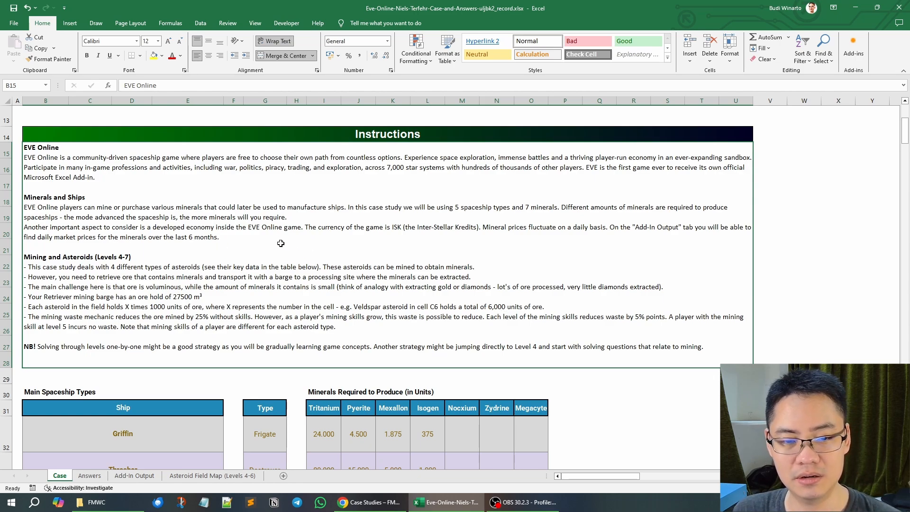
{"action": "scroll", "coordinate": [281, 243], "scroll_direction": "down", "scroll_amount": 2}
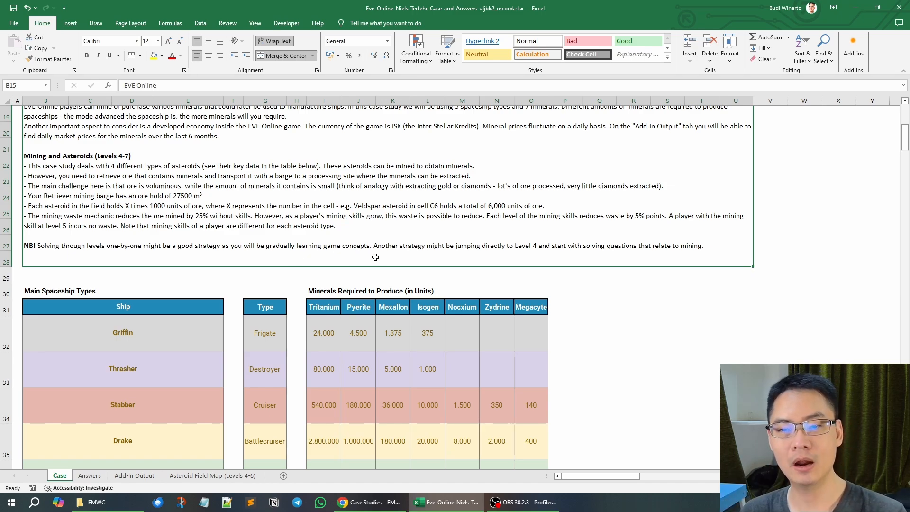
Examine the Main Spaceship Types table, covering the ship names, their types and the minerals required to produce them.
{"action": "scroll", "coordinate": [420, 256], "scroll_direction": "down", "scroll_amount": 1}
{"action": "scroll", "coordinate": [420, 255], "scroll_direction": "down", "scroll_amount": 2}
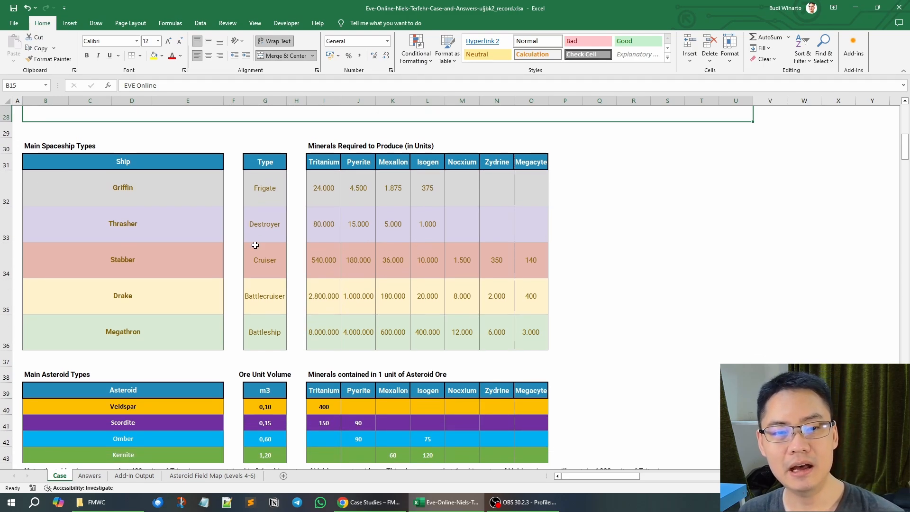
{"action": "left_click", "coordinate": [176, 202]}
{"action": "left_click_drag", "start_coordinate": [176, 202], "coordinate": [177, 330]}
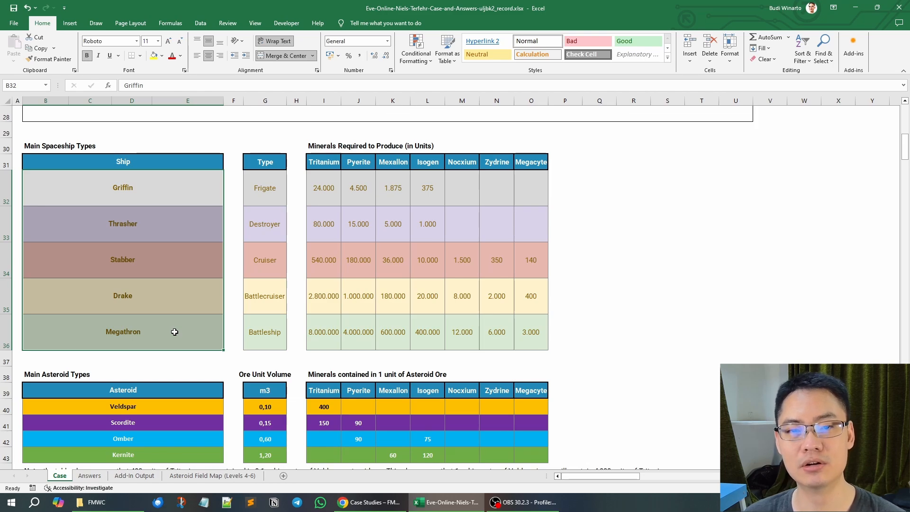
{"action": "left_click_drag", "start_coordinate": [266, 187], "coordinate": [265, 332]}
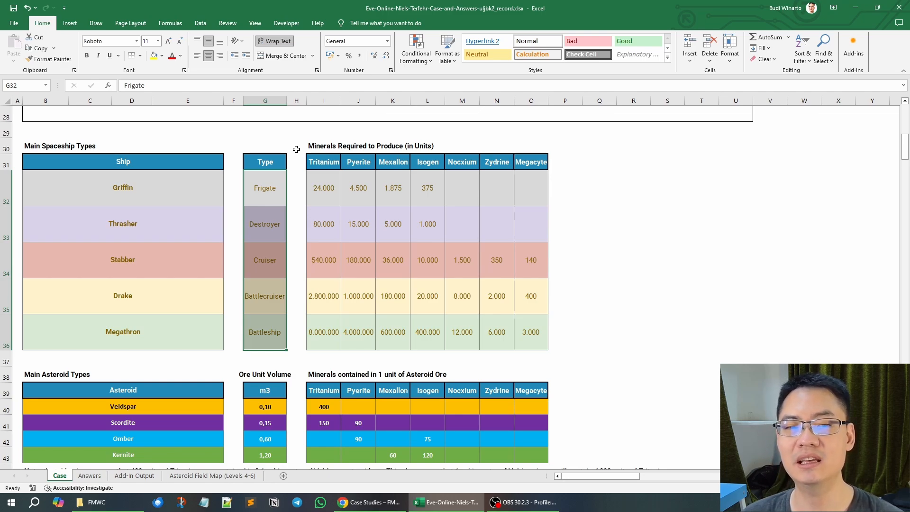
{"action": "left_click", "coordinate": [300, 182]}
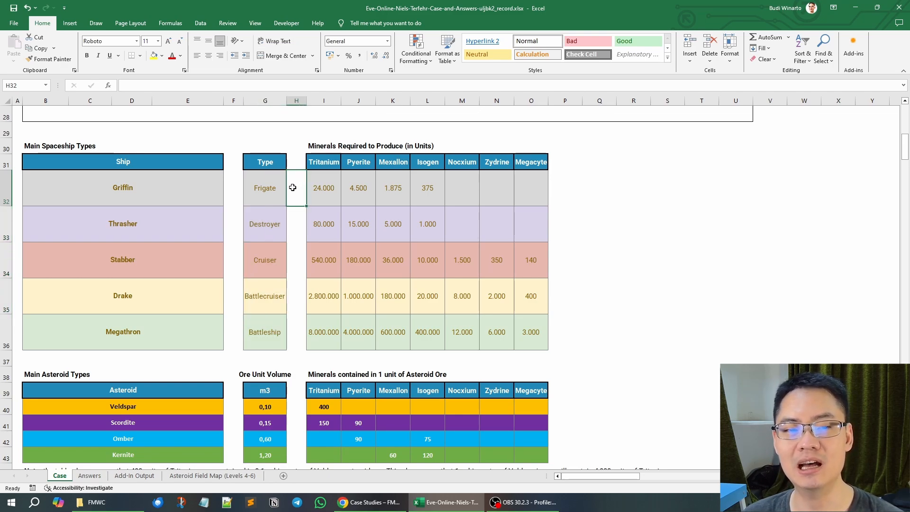
{"action": "left_click", "coordinate": [188, 188]}
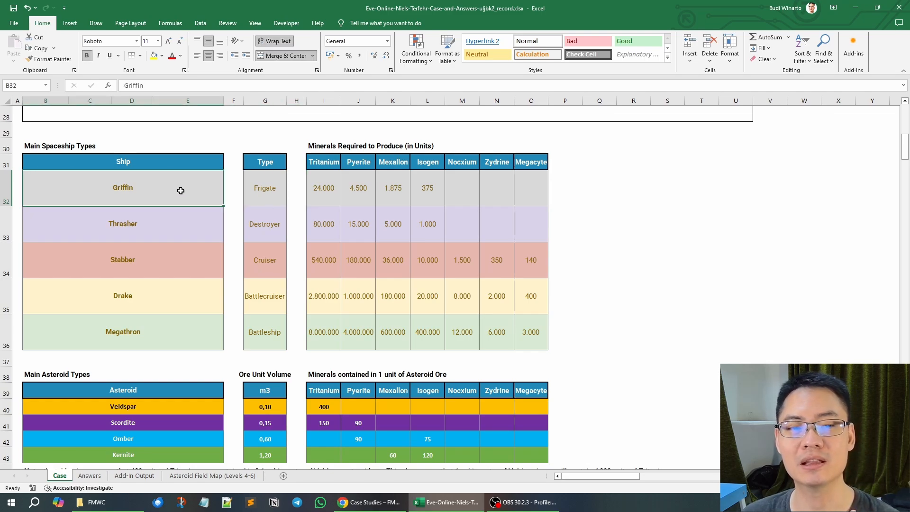
Examine the Griffin row of the Main Spaceship Types table and the minerals required to produce it.
{"action": "left_click", "coordinate": [322, 198]}
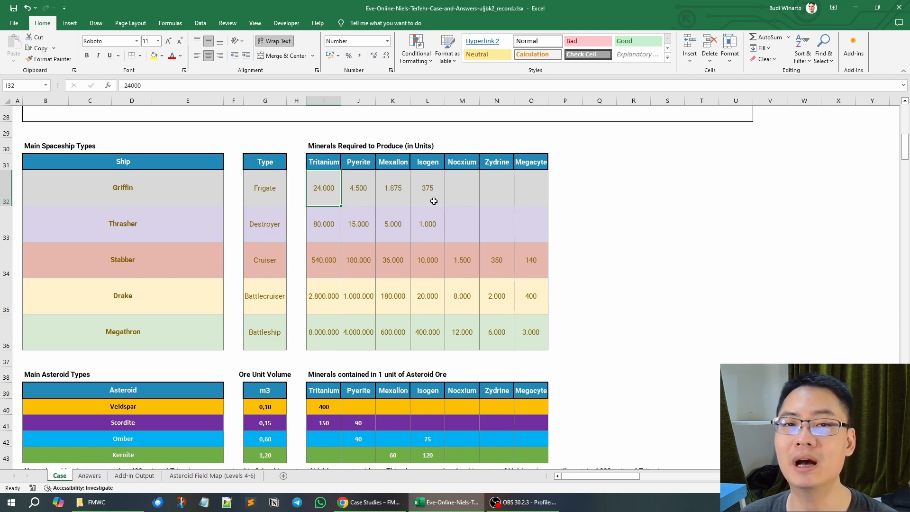
{"action": "left_click", "coordinate": [6, 188]}
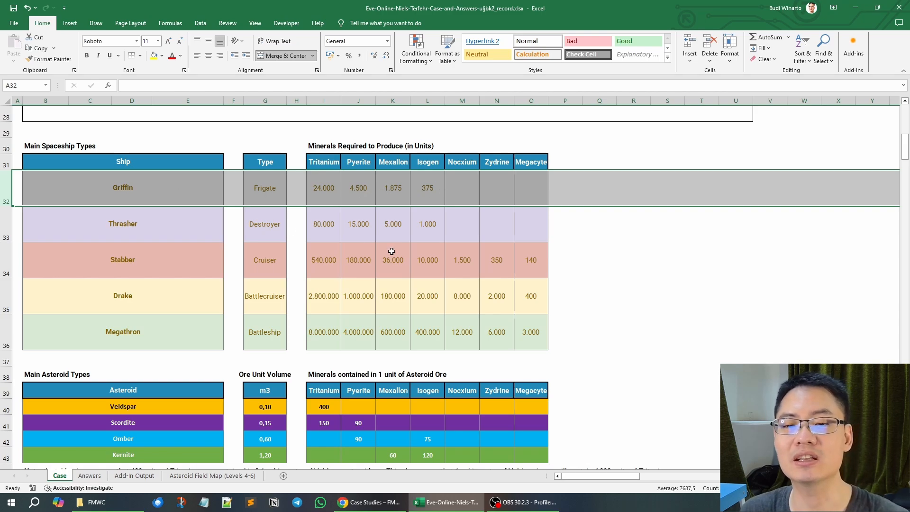
{"action": "scroll", "coordinate": [424, 241], "scroll_direction": "down", "scroll_amount": 2}
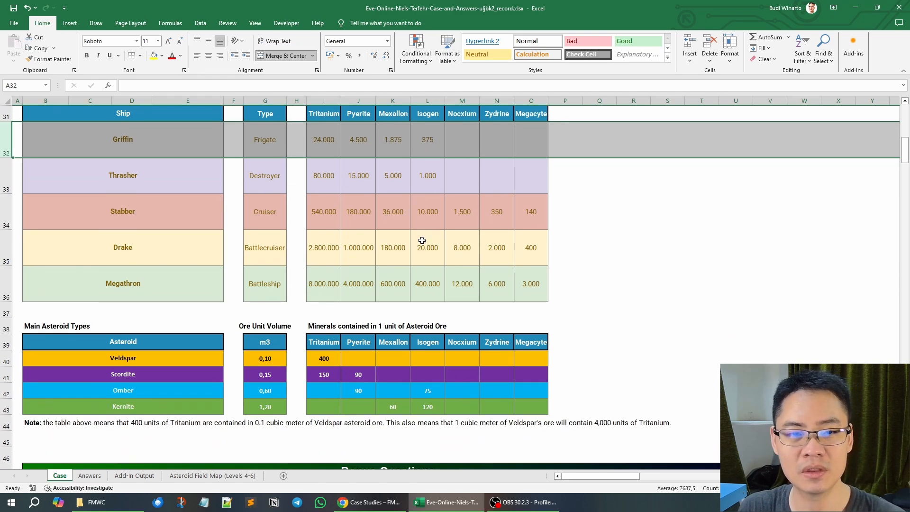
Go through the Main Asteroid Types table, covering the Veldspar, Scordite, Omber and Kernite asteroids one by one.
{"action": "scroll", "coordinate": [422, 240], "scroll_direction": "down", "scroll_amount": 1}
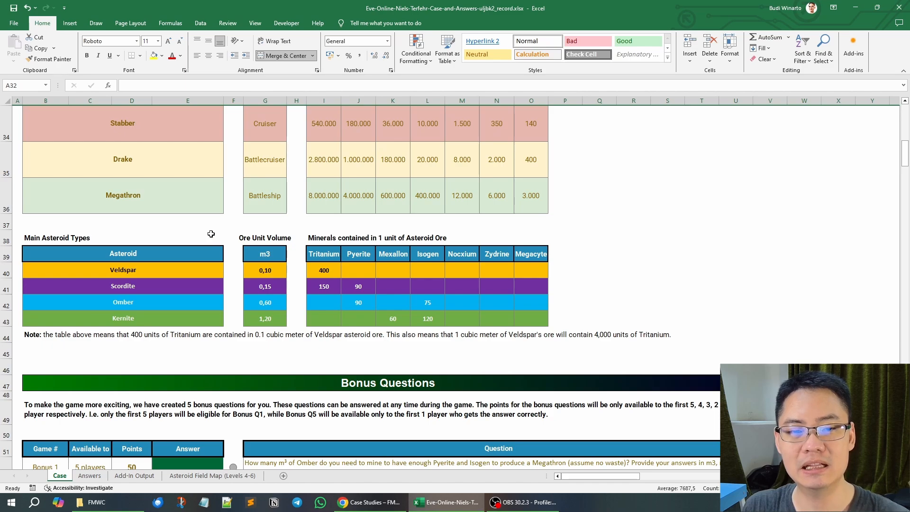
{"action": "left_click", "coordinate": [182, 233]}
{"action": "left_click", "coordinate": [132, 236]}
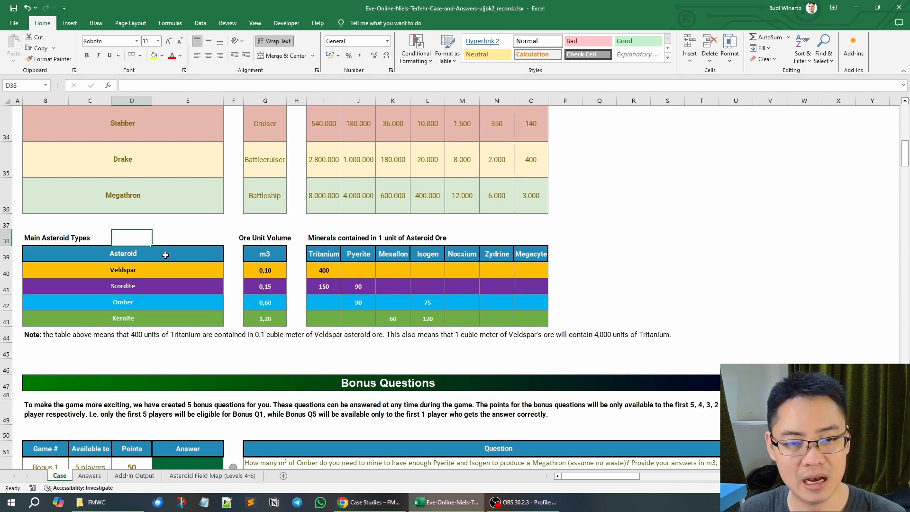
{"action": "left_click_drag", "start_coordinate": [144, 272], "coordinate": [157, 312]}
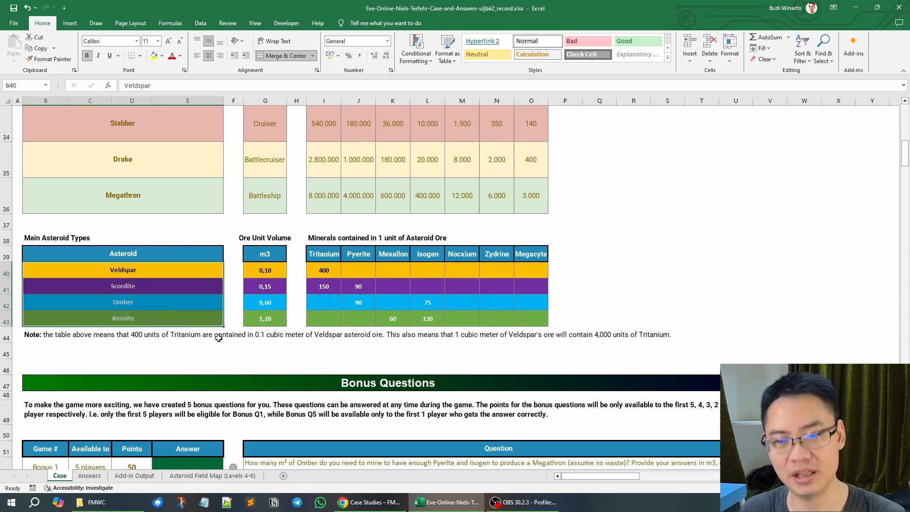
{"action": "scroll", "coordinate": [217, 331], "scroll_direction": "up", "scroll_amount": 1}
{"action": "scroll", "coordinate": [210, 319], "scroll_direction": "down", "scroll_amount": 1}
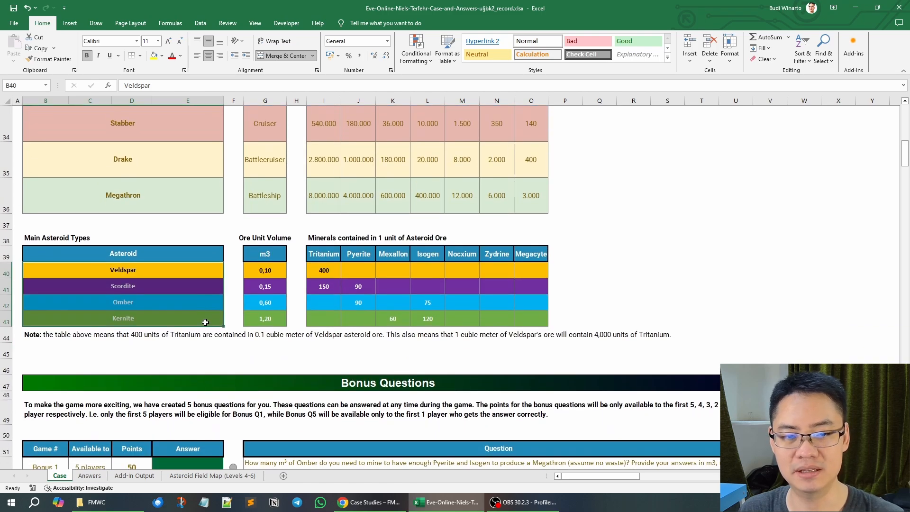
{"action": "left_click", "coordinate": [152, 270]}
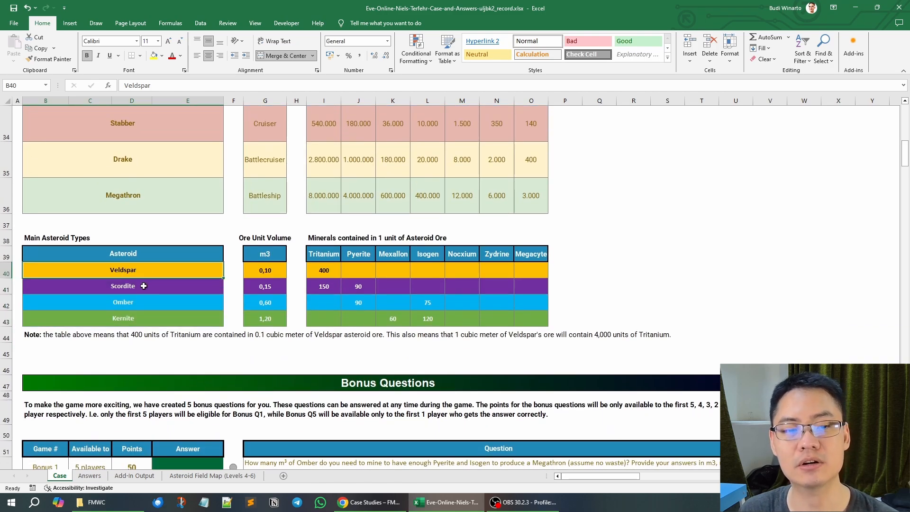
{"action": "left_click", "coordinate": [143, 286]}
{"action": "left_click", "coordinate": [143, 304]}
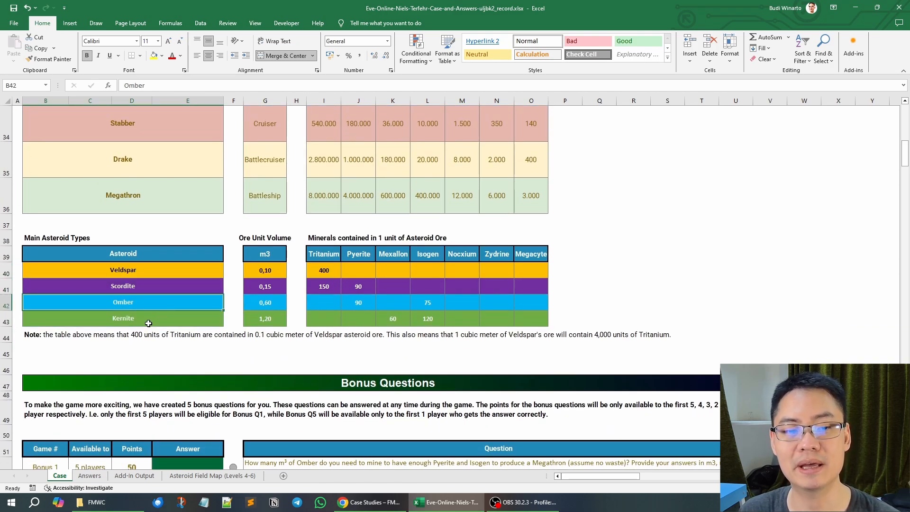
{"action": "left_click", "coordinate": [174, 321]}
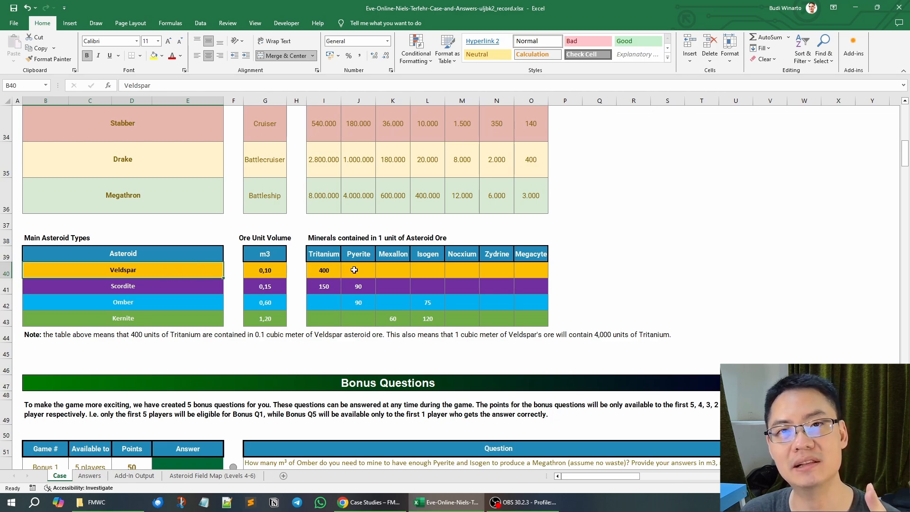
Compare which minerals one unit of Veldspar ore and one unit of Scordite ore contain.
{"action": "left_click", "coordinate": [337, 269]}
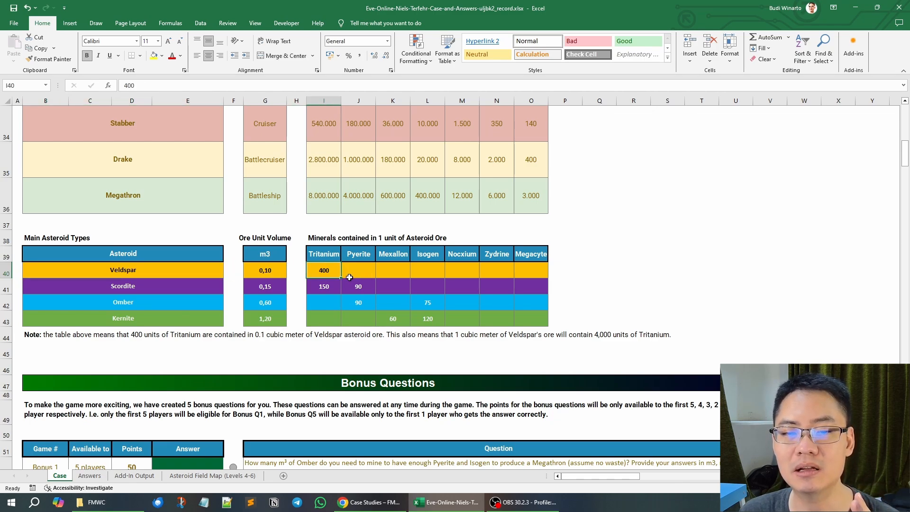
{"action": "left_click", "coordinate": [373, 271]}
{"action": "left_click_drag", "start_coordinate": [372, 272], "coordinate": [523, 271]}
{"action": "left_click", "coordinate": [329, 270]}
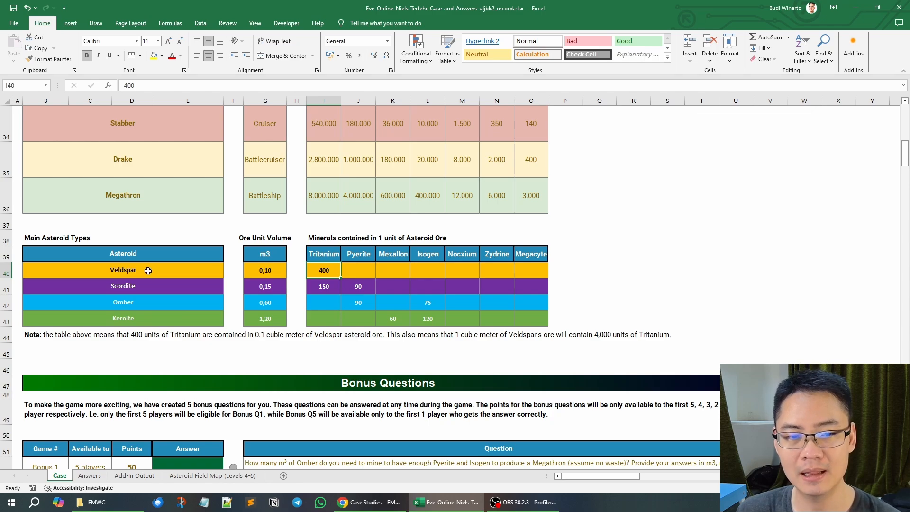
{"action": "left_click", "coordinate": [152, 289]}
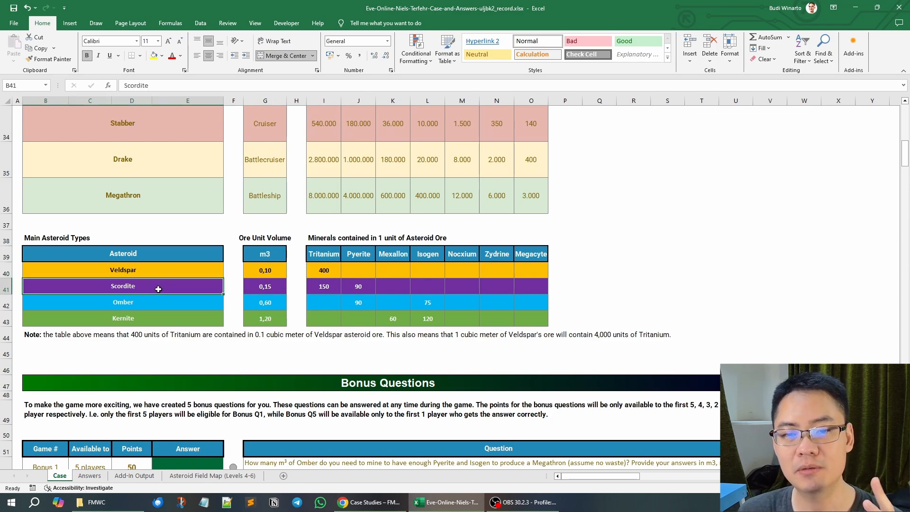
{"action": "left_click", "coordinate": [337, 284]}
{"action": "left_click", "coordinate": [374, 290]}
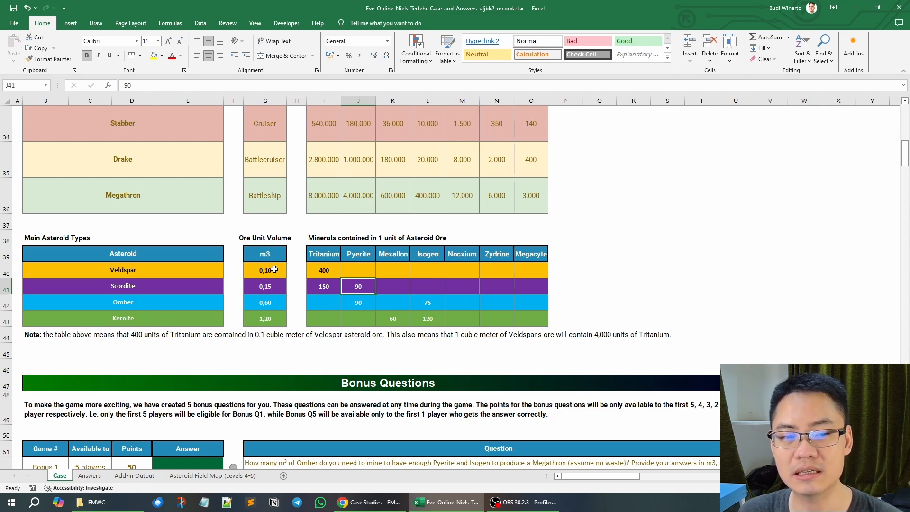
Relate Veldspar's ore unit volume in m3 to the Tritanium contained in one unit of its ore.
{"action": "left_click", "coordinate": [190, 273]}
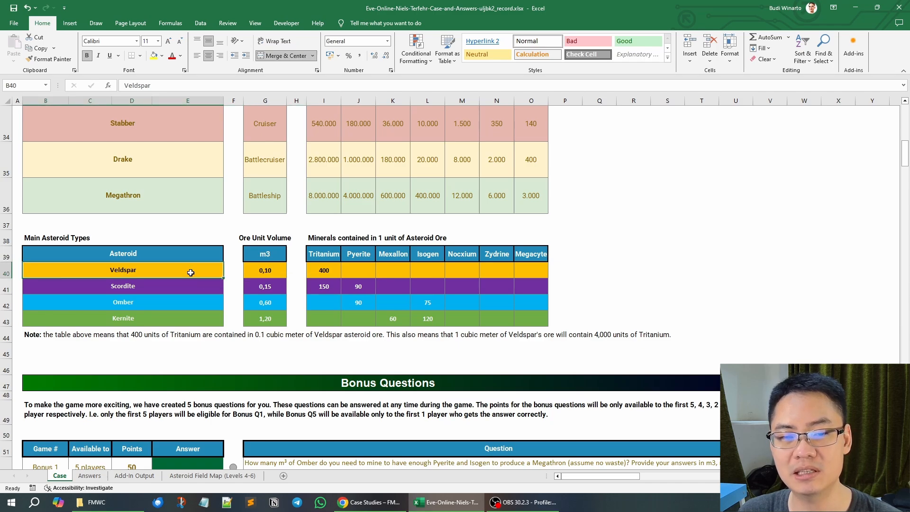
{"action": "left_click", "coordinate": [279, 271]}
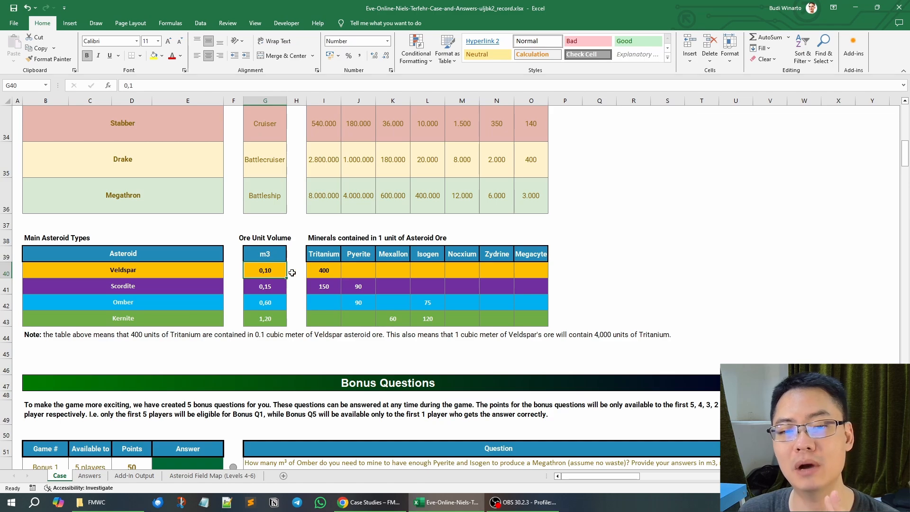
{"action": "left_click", "coordinate": [330, 270]}
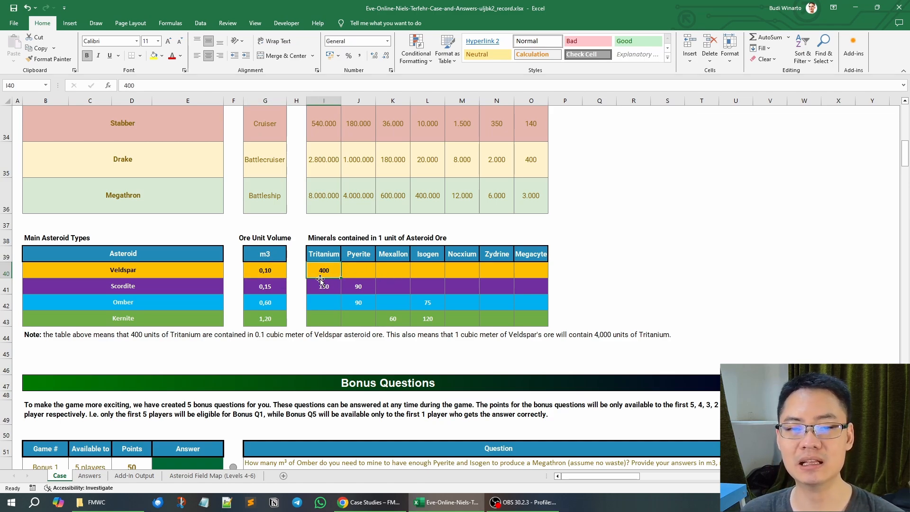
Enter 1 as a unit marker in cell H40, between Veldspar's ore volume and its Tritanium amount.
{"action": "left_click", "coordinate": [298, 272]}
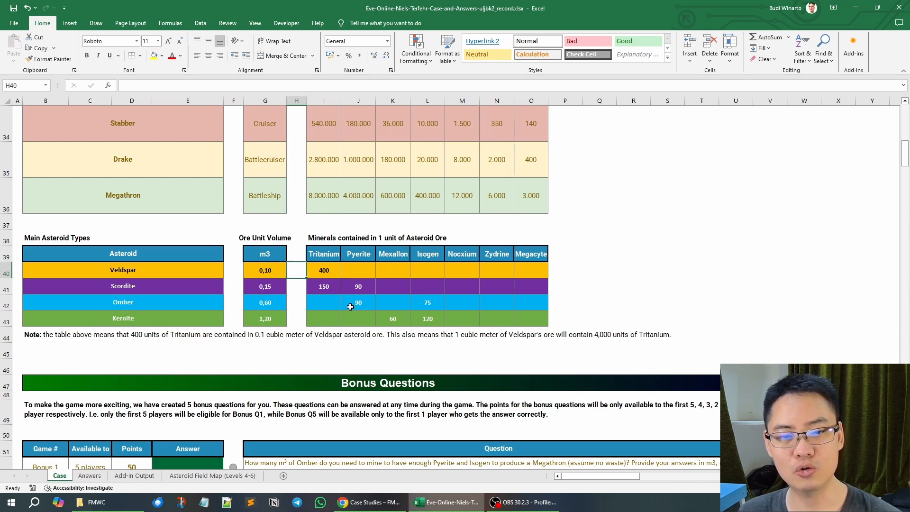
{"action": "key", "text": "Left"}
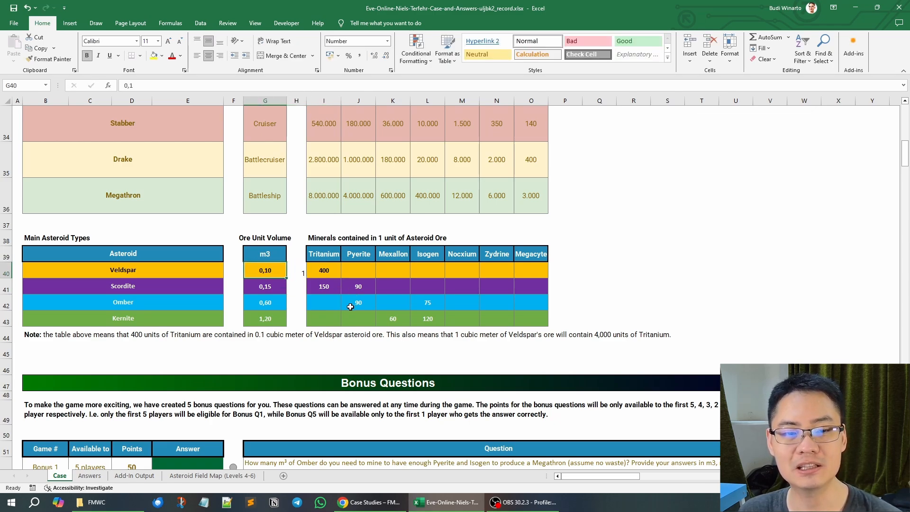
{"action": "key", "text": "Left"}
{"action": "key", "text": "Left"}
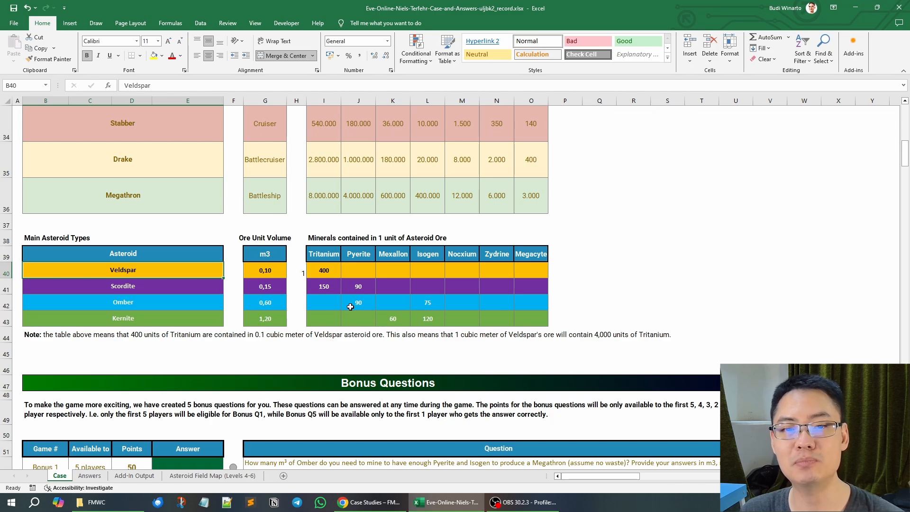
{"action": "key", "text": "Right"}
{"action": "key", "text": "Right"}
{"action": "key", "text": "Right"}
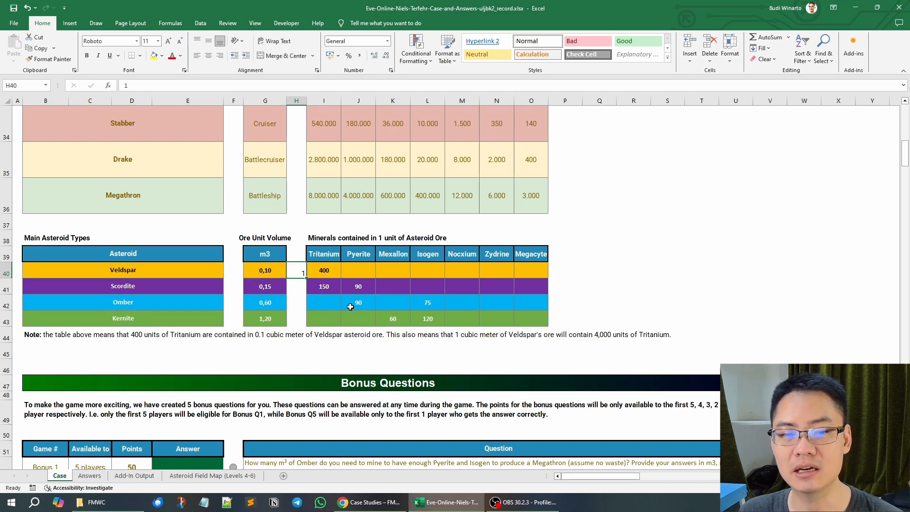
{"action": "type", "text": "="}
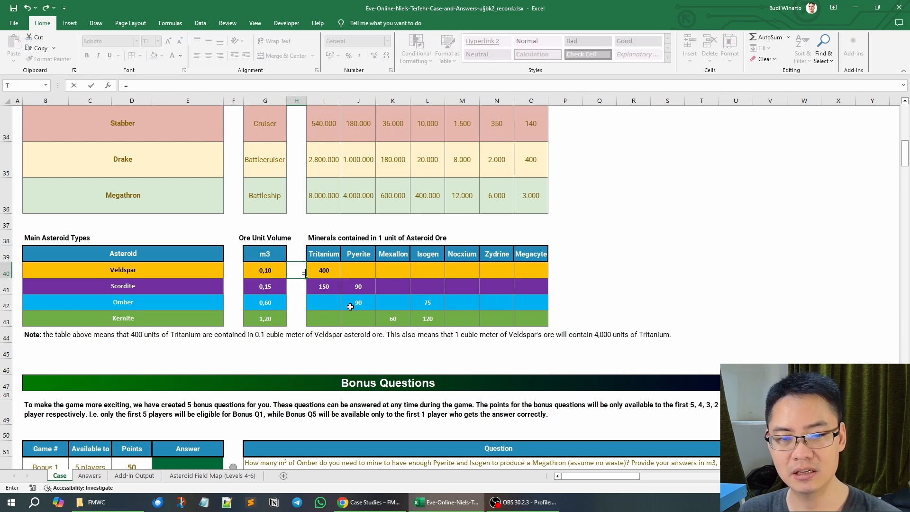
{"action": "key", "text": "Left"}
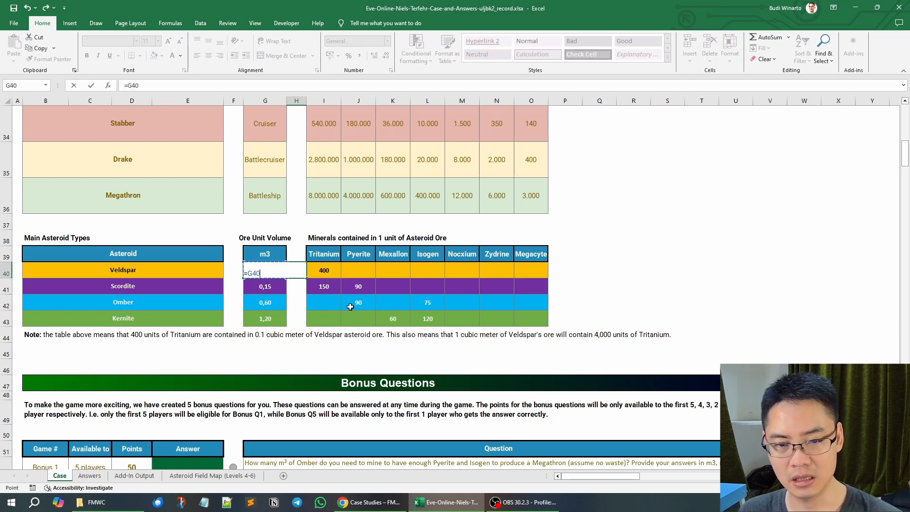
{"action": "key", "text": "Escape"}
Read the note below the asteroid table about Veldspar's Tritanium content, and clear the unit marker from cell H40.
{"action": "left_click", "coordinate": [277, 272]}
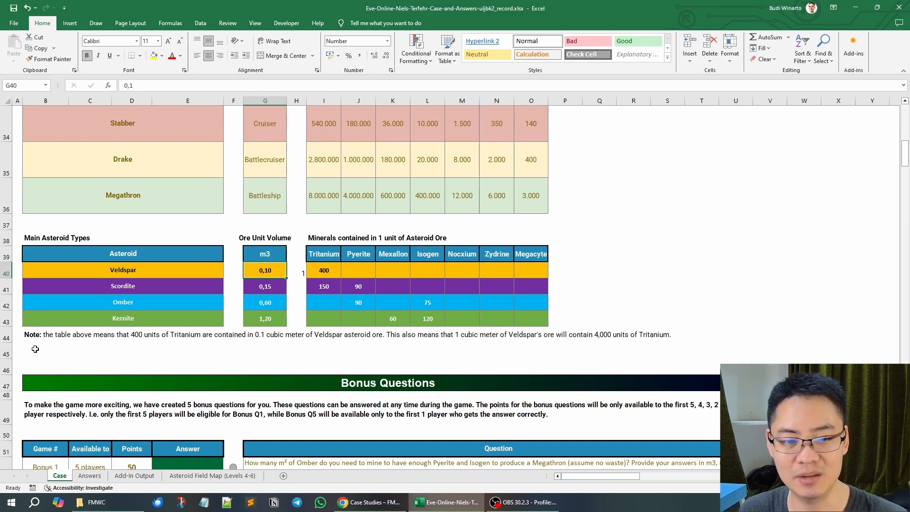
{"action": "left_click", "coordinate": [6, 338]}
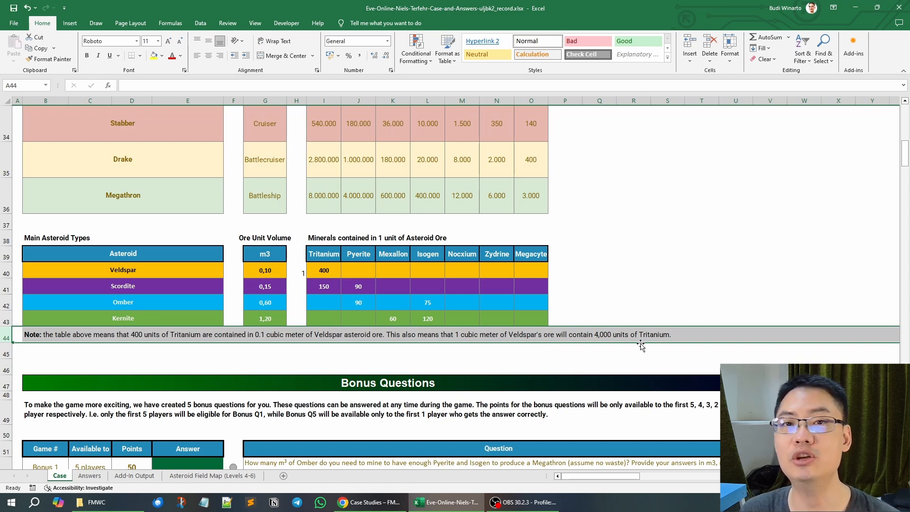
{"action": "left_click", "coordinate": [298, 276]}
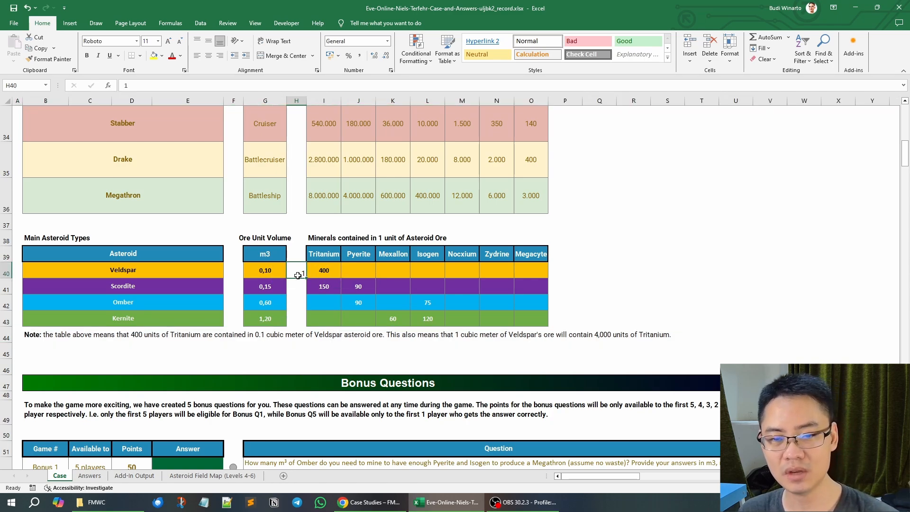
{"action": "key", "text": "Delete"}
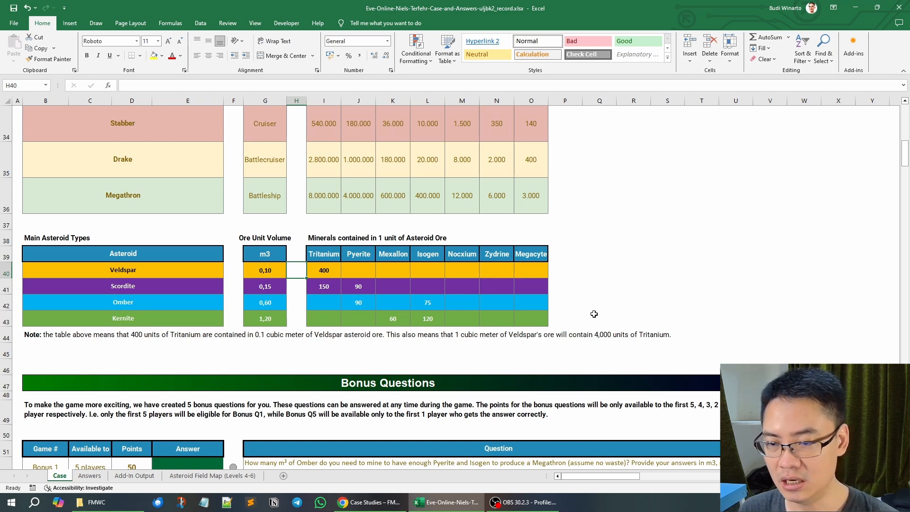
Look over the spaceship and asteroid tables again, followed by the Bonus Questions section.
{"action": "scroll", "coordinate": [593, 314], "scroll_direction": "up", "scroll_amount": 2}
{"action": "scroll", "coordinate": [590, 315], "scroll_direction": "down", "scroll_amount": 1}
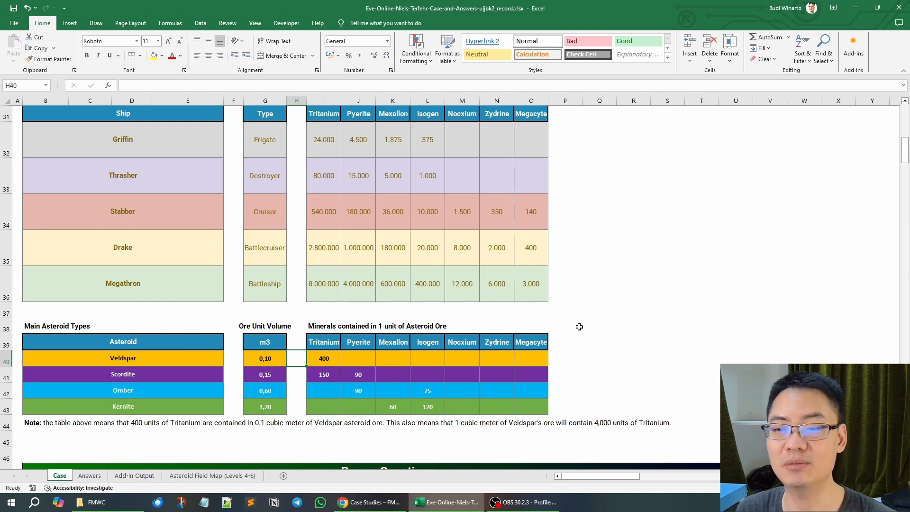
{"action": "scroll", "coordinate": [575, 304], "scroll_direction": "down", "scroll_amount": 2}
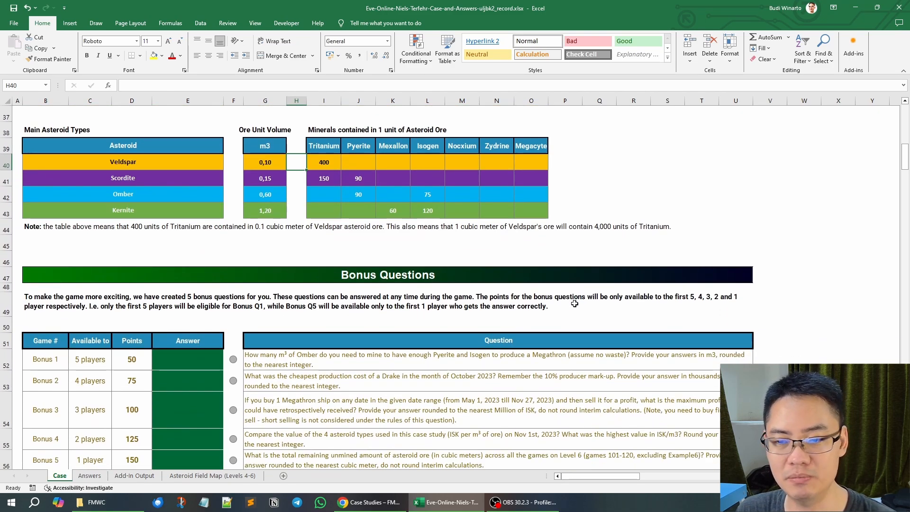
{"action": "scroll", "coordinate": [575, 302], "scroll_direction": "down", "scroll_amount": 1}
{"action": "scroll", "coordinate": [575, 304], "scroll_direction": "down", "scroll_amount": 1}
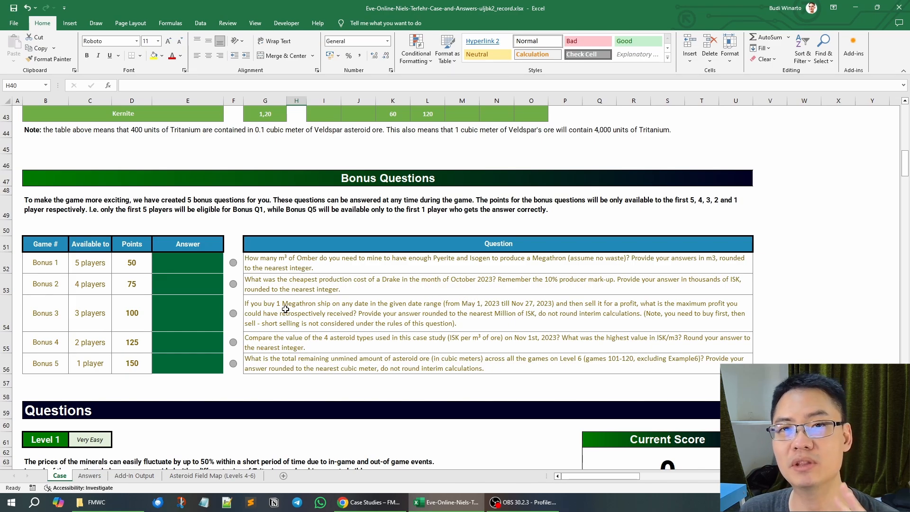
Review the Level 1 section, covering its difficulty label, Current Score, question text, and the ship and Tritanium price columns.
{"action": "scroll", "coordinate": [283, 315], "scroll_direction": "down", "scroll_amount": 5}
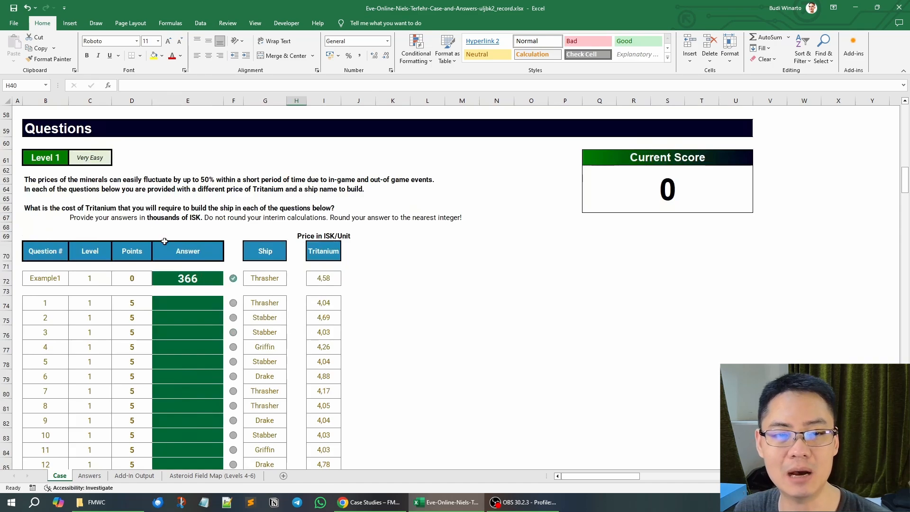
{"action": "left_click", "coordinate": [85, 154]}
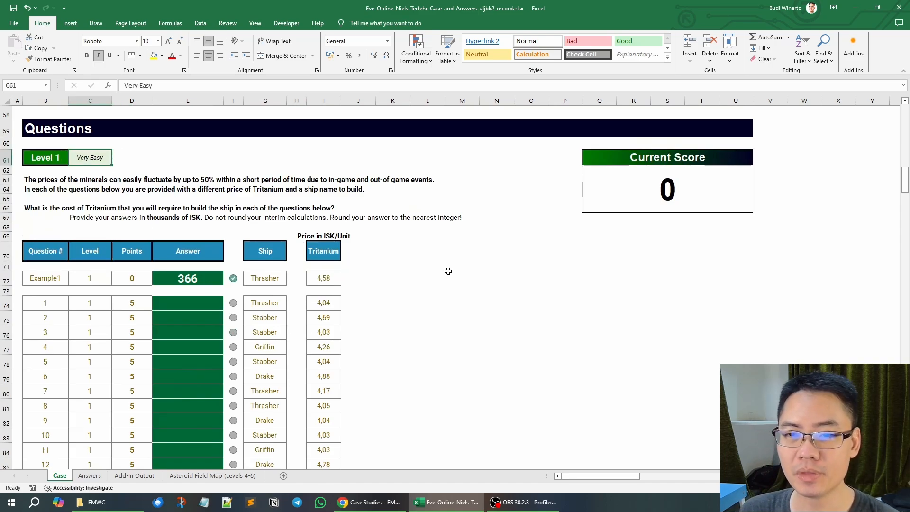
{"action": "left_click", "coordinate": [610, 199]}
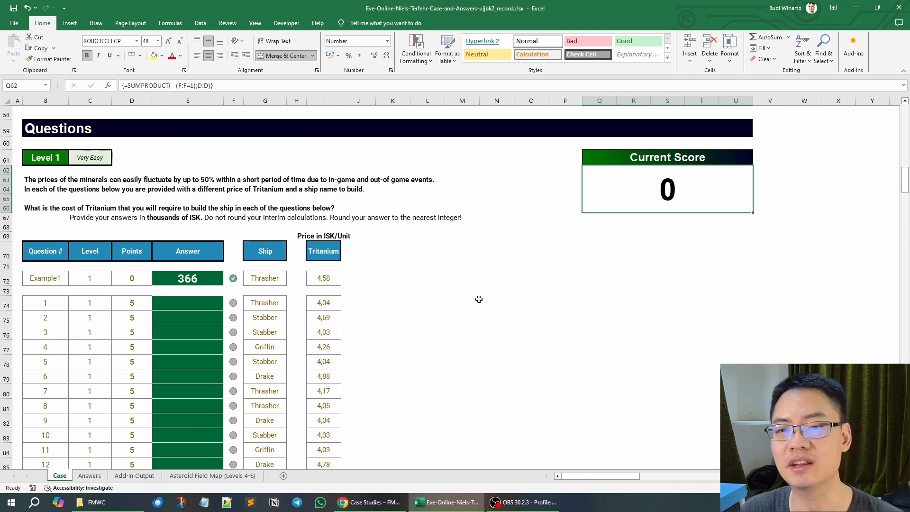
{"action": "left_click", "coordinate": [373, 307]}
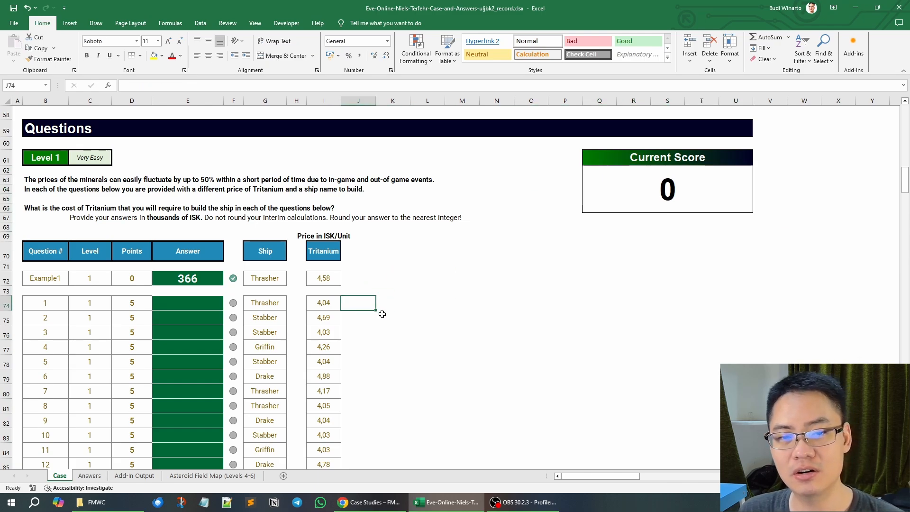
{"action": "scroll", "coordinate": [382, 314], "scroll_direction": "down", "scroll_amount": 1}
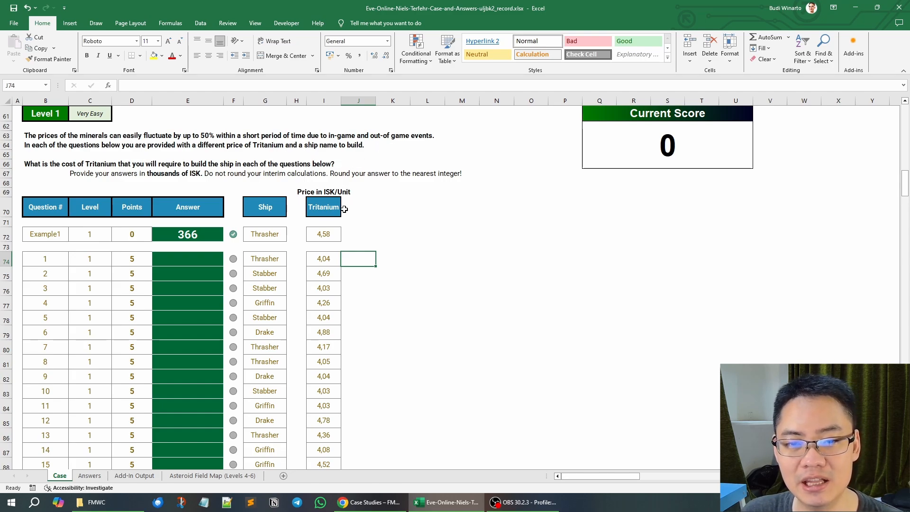
Check Example1's Tritanium price and ship, and find the Thrasher's Tritanium requirement in the spaceship table.
{"action": "left_click", "coordinate": [331, 235]}
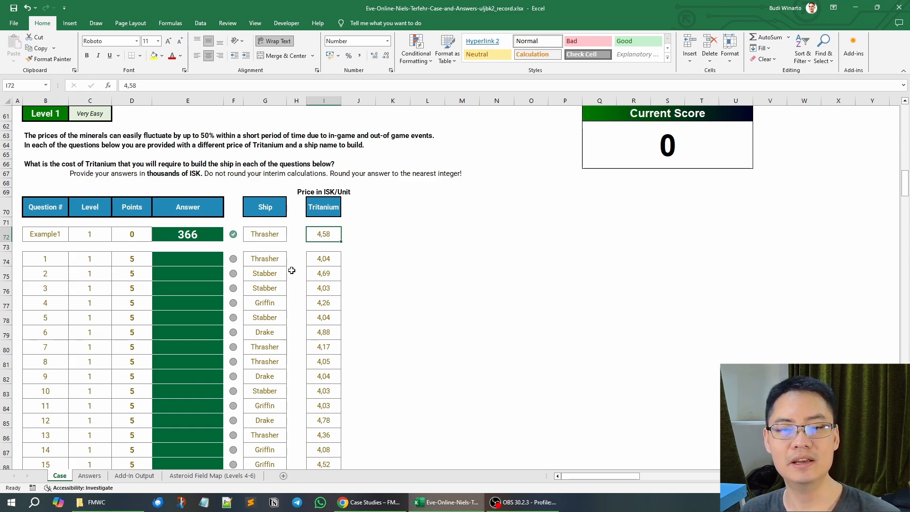
{"action": "left_click", "coordinate": [270, 232]}
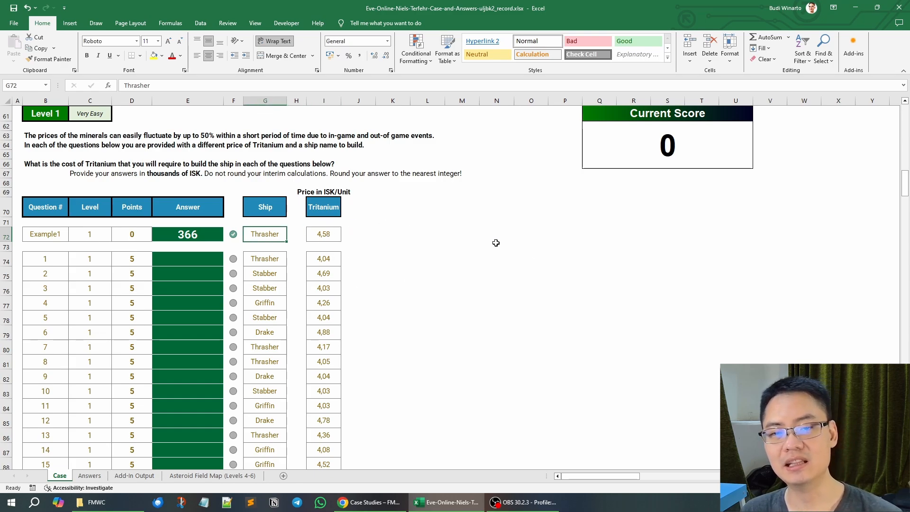
{"action": "scroll", "coordinate": [466, 267], "scroll_direction": "up", "scroll_amount": 2}
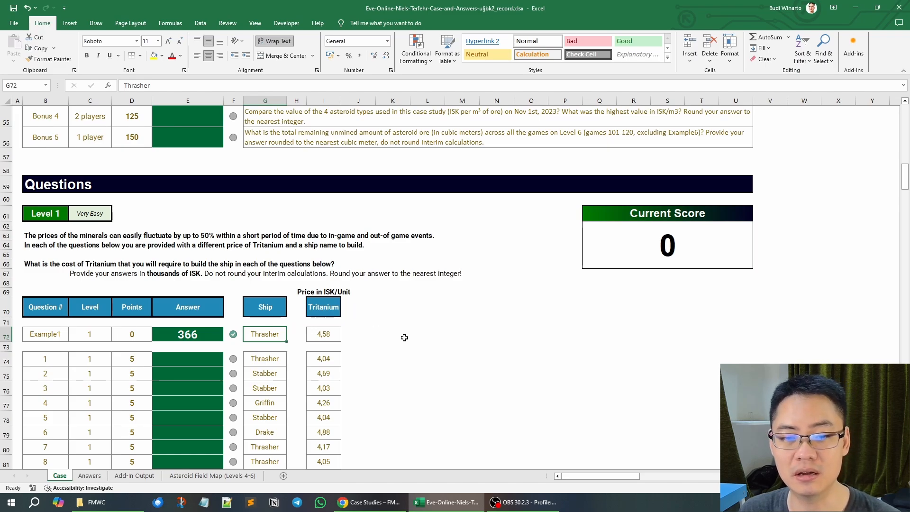
{"action": "scroll", "coordinate": [410, 340], "scroll_direction": "up", "scroll_amount": 1}
{"action": "scroll", "coordinate": [410, 340], "scroll_direction": "up", "scroll_amount": 8}
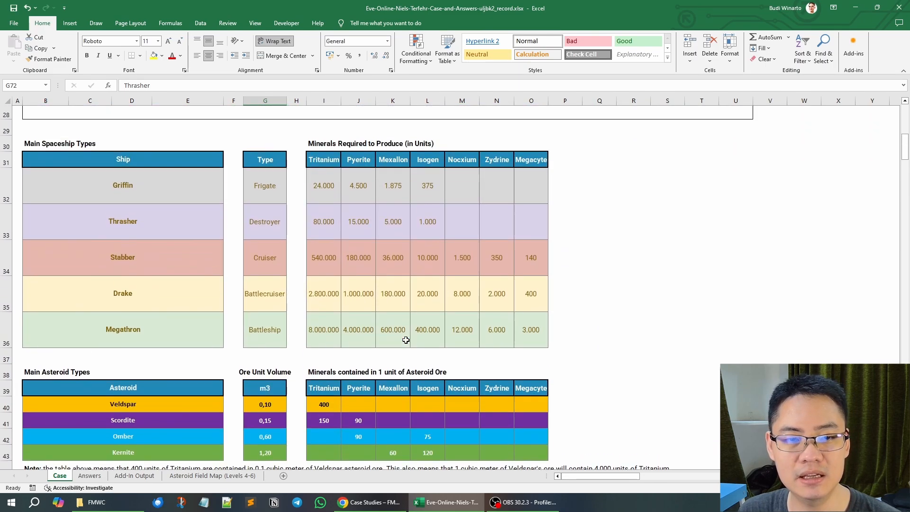
{"action": "left_click", "coordinate": [324, 223]}
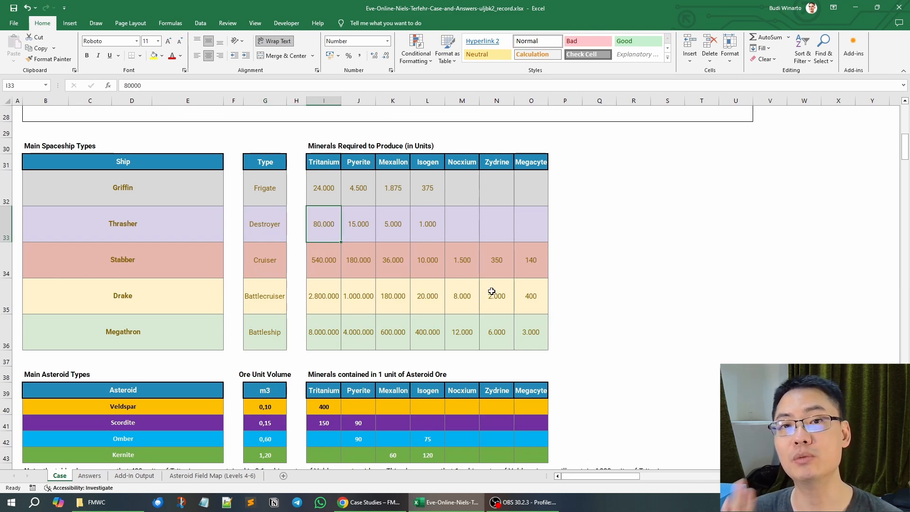
Enter the Thrasher's Tritanium requirement, 80000, in cell K72 beside the Example1 row.
{"action": "scroll", "coordinate": [477, 291], "scroll_direction": "down", "scroll_amount": 10}
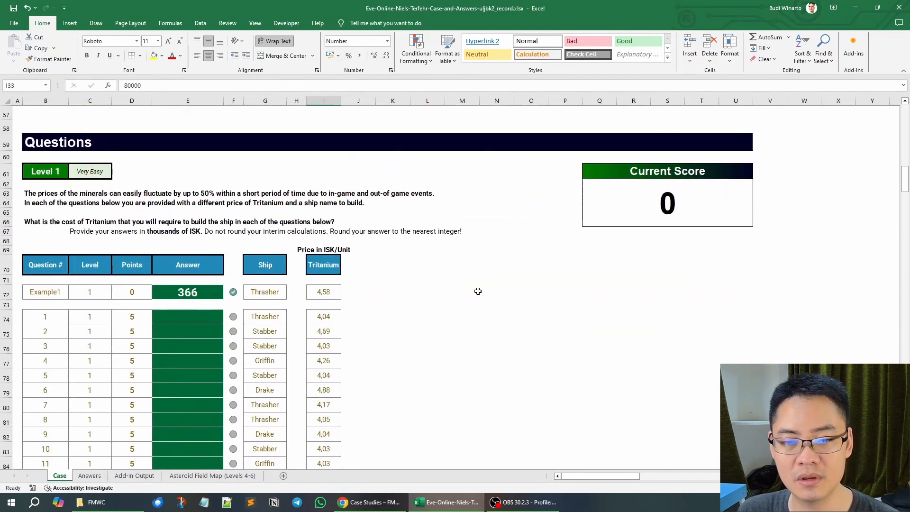
{"action": "left_click", "coordinate": [381, 279]}
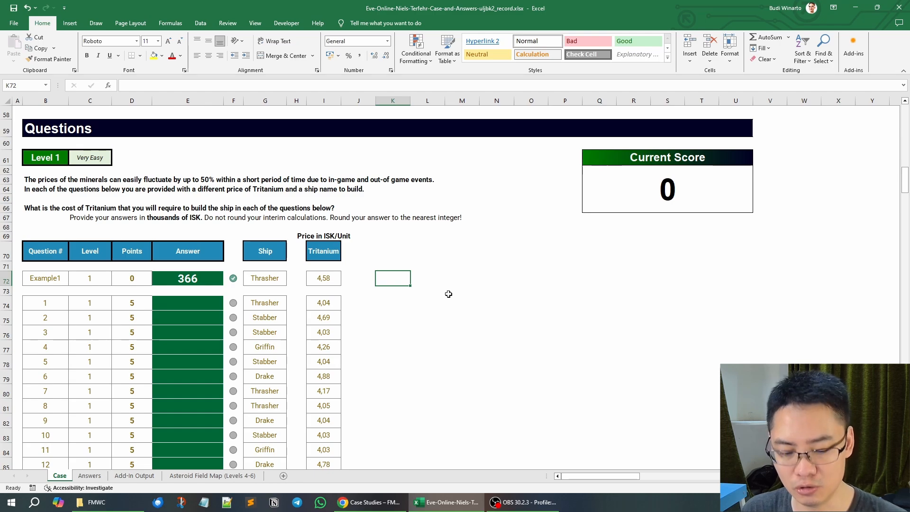
{"action": "type", "text": "80000"}
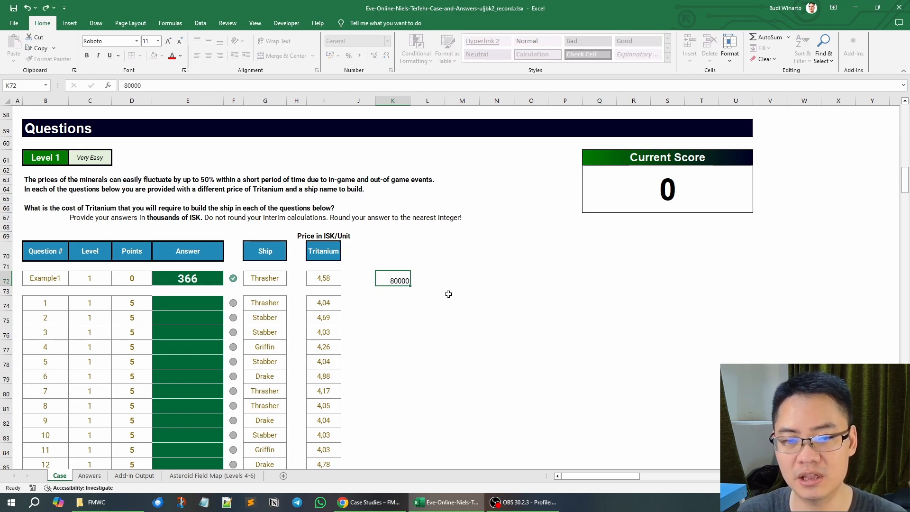
{"action": "key", "text": "Return"}
{"action": "key", "text": "Up"}
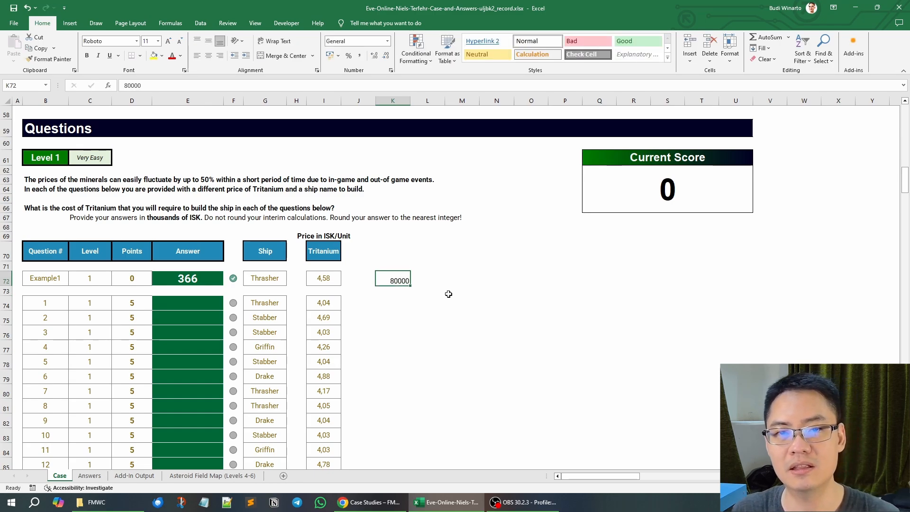
Reference Example1's Tritanium price in cell L72 with the formula =I72.
{"action": "left_click", "coordinate": [417, 279]}
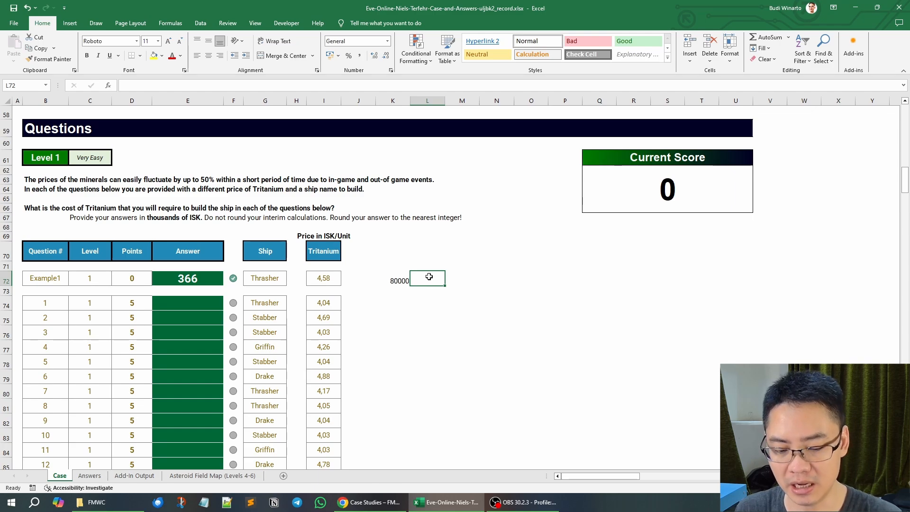
{"action": "type", "text": "="}
{"action": "left_click", "coordinate": [323, 279]}
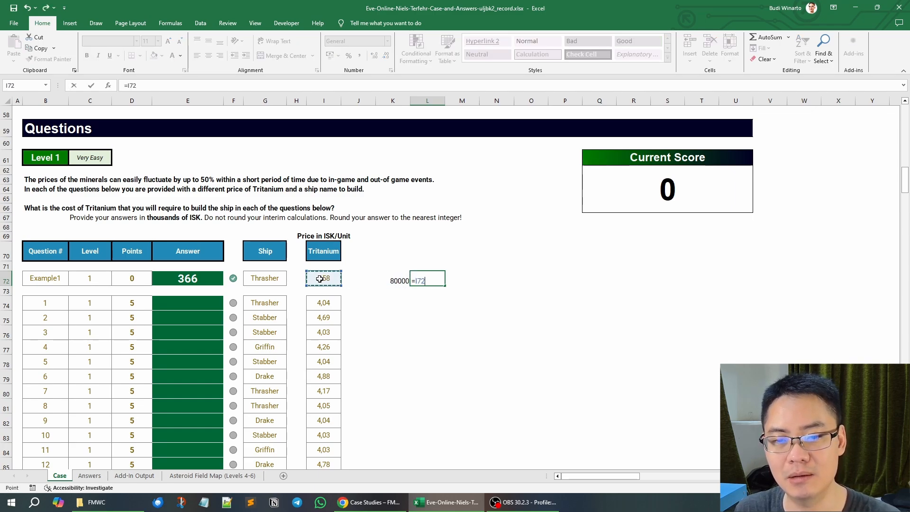
{"action": "key", "text": "Return"}
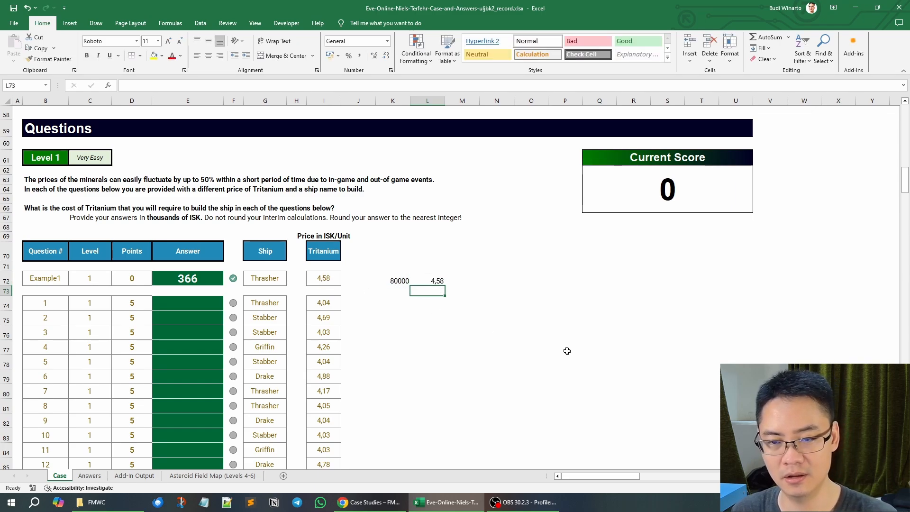
Replace the formula in L72 with =K72*I72 to multiply the required Tritanium by its price.
{"action": "left_click", "coordinate": [432, 279]}
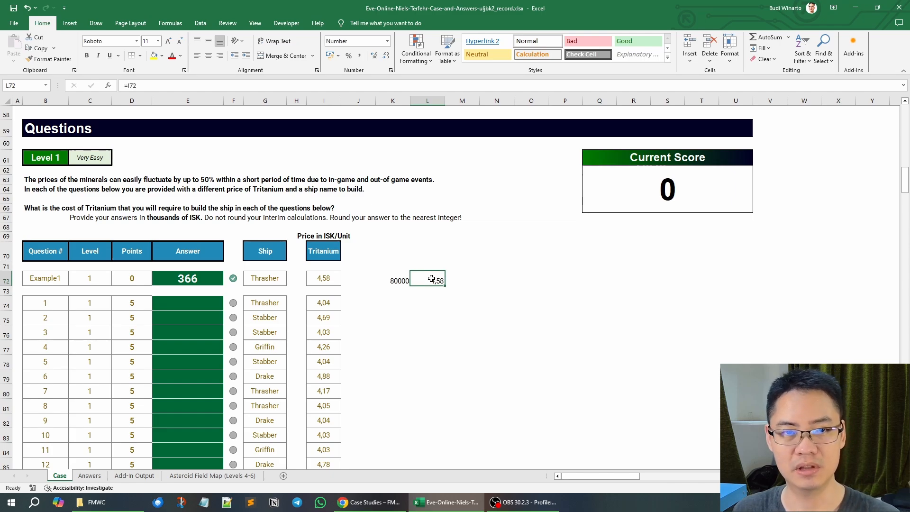
{"action": "left_click", "coordinate": [390, 279]}
{"action": "double_click", "coordinate": [390, 280]}
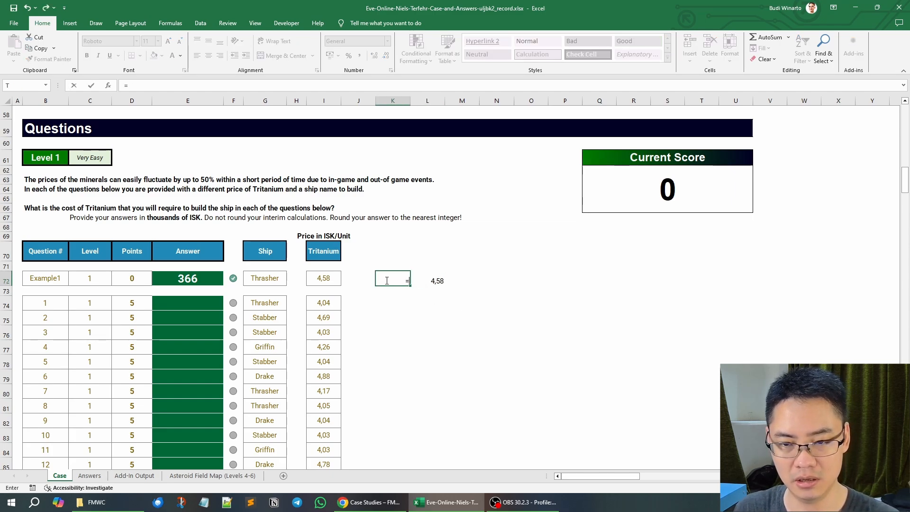
{"action": "key", "text": "Escape"}
{"action": "left_click", "coordinate": [432, 282]}
{"action": "type", "text": "="}
{"action": "left_click", "coordinate": [392, 281]}
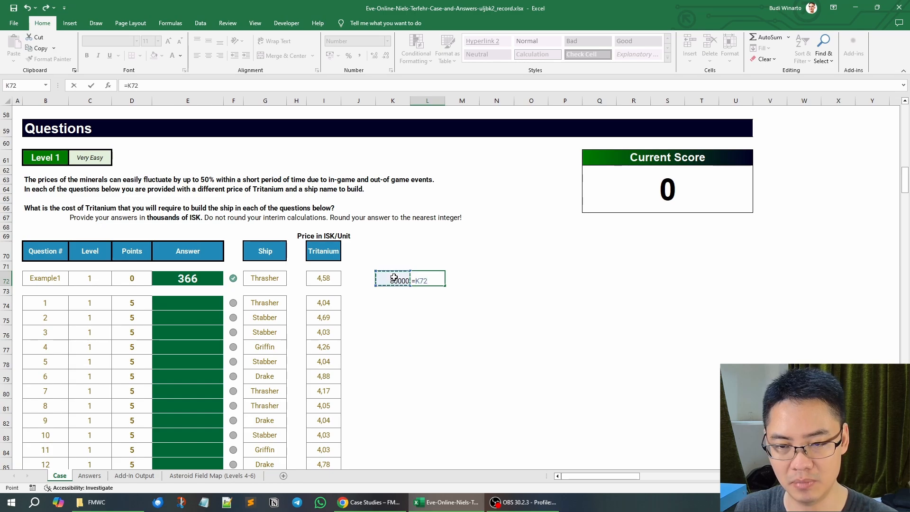
{"action": "type", "text": "*"}
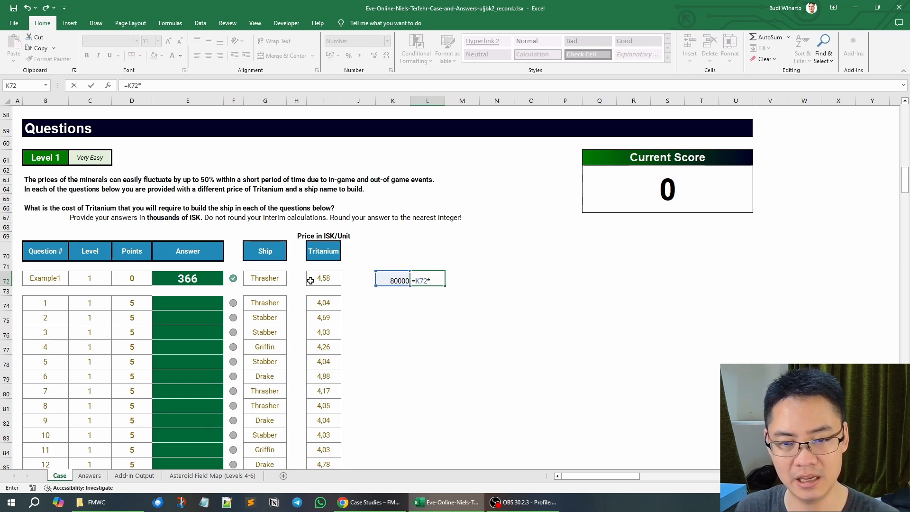
{"action": "left_click", "coordinate": [317, 280]}
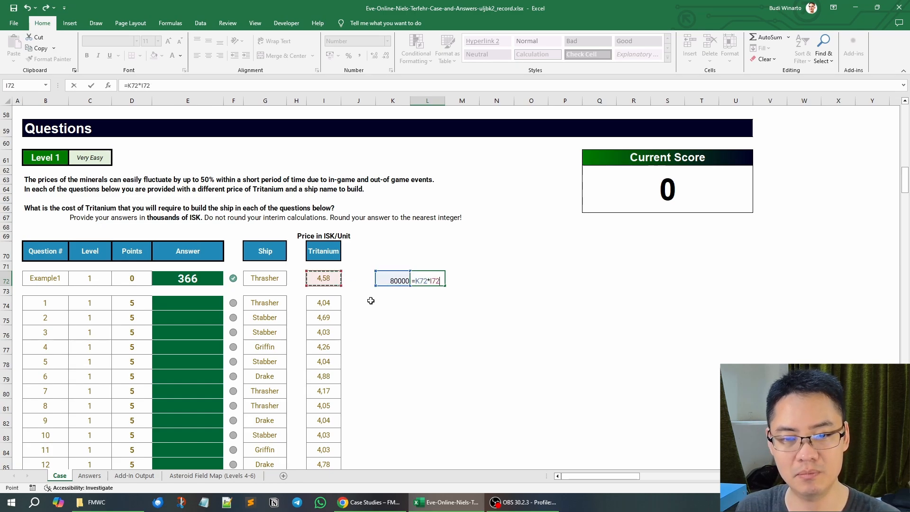
{"action": "left_click", "coordinate": [440, 280]}
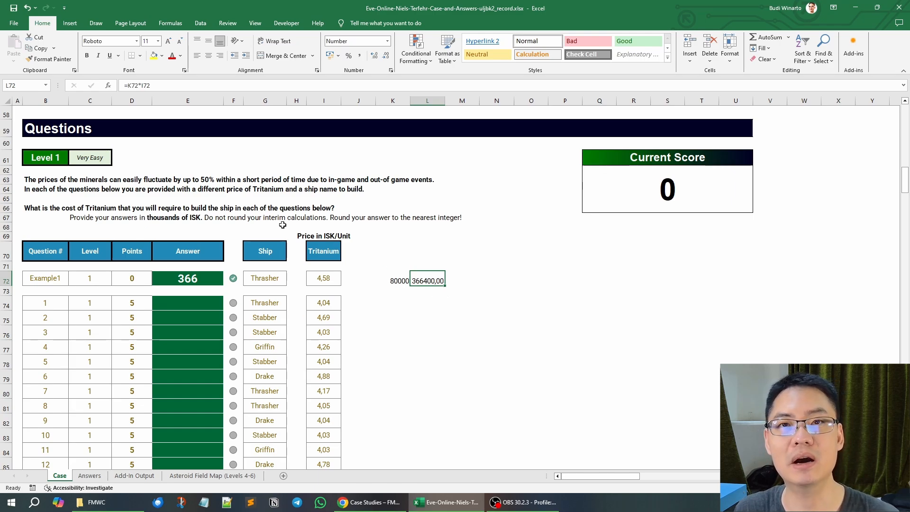
Divide the cost formula in L72 by 1000 to express it in thousands of ISK.
{"action": "left_click", "coordinate": [173, 85]}
{"action": "type", "text": "/"}
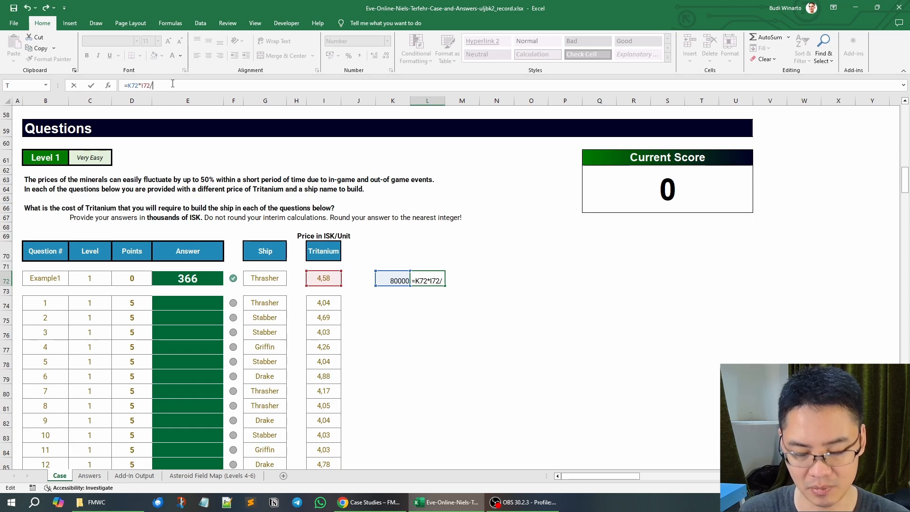
{"action": "type", "text": "1000"}
{"action": "key", "text": "Return"}
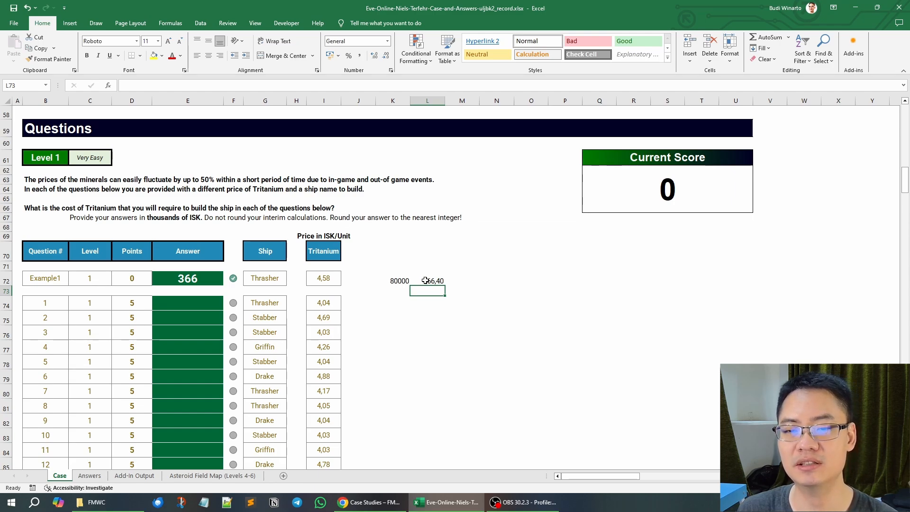
Round the cost in L72 to the nearest integer with =ROUND(K72*I72/1000;0).
{"action": "left_click", "coordinate": [426, 281]}
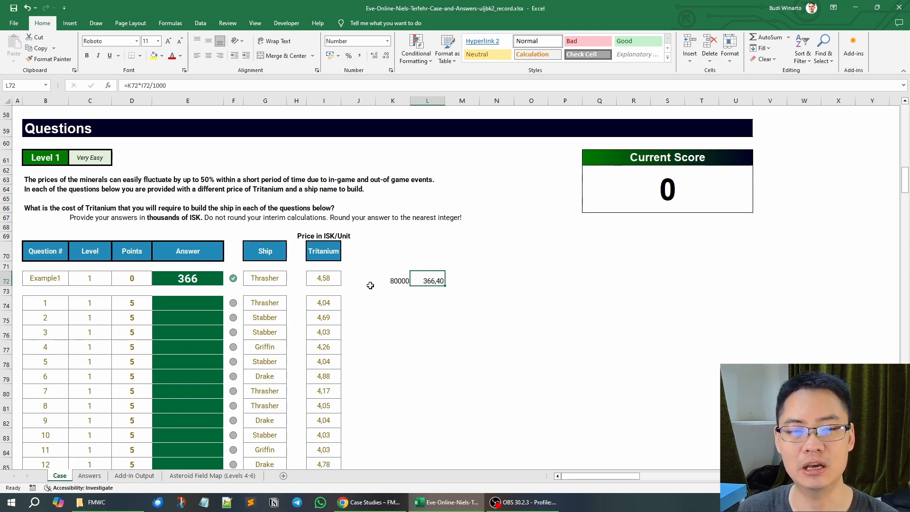
{"action": "left_click", "coordinate": [128, 87]}
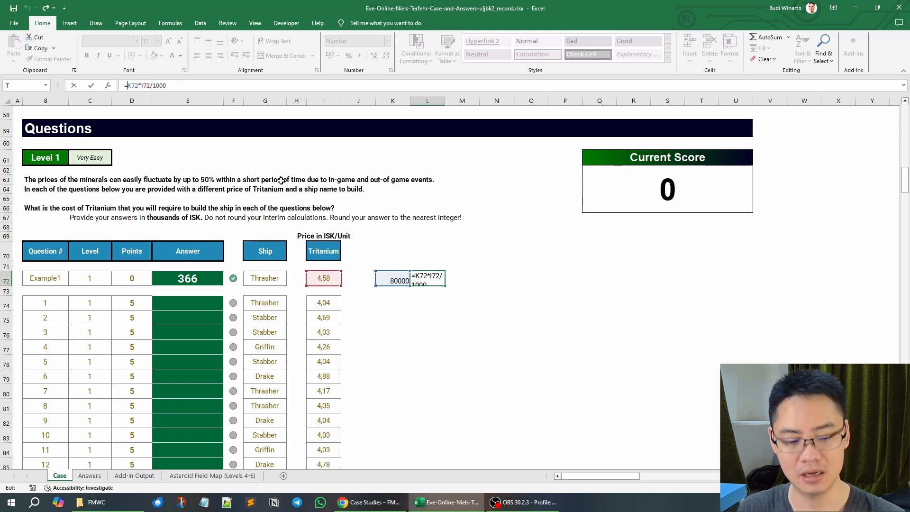
{"action": "type", "text": "ROUND("}
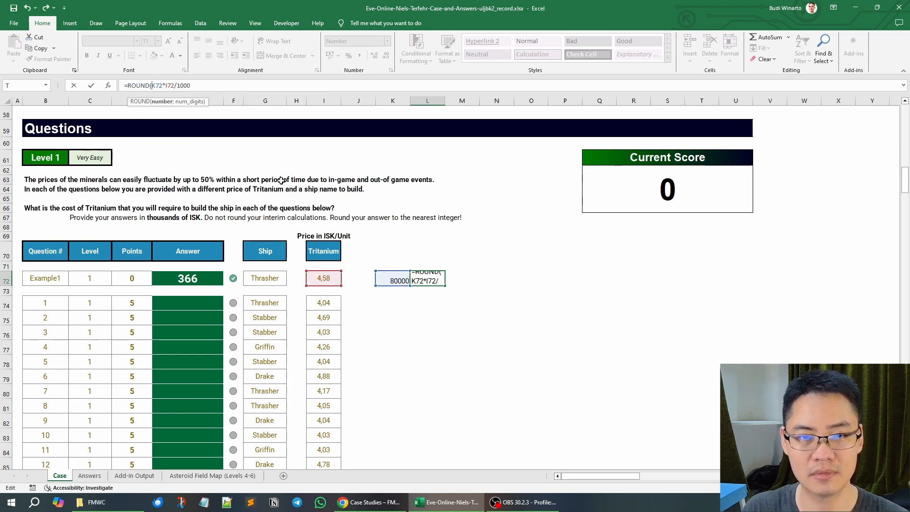
{"action": "key", "text": "End"}
{"action": "type", "text": ";0"}
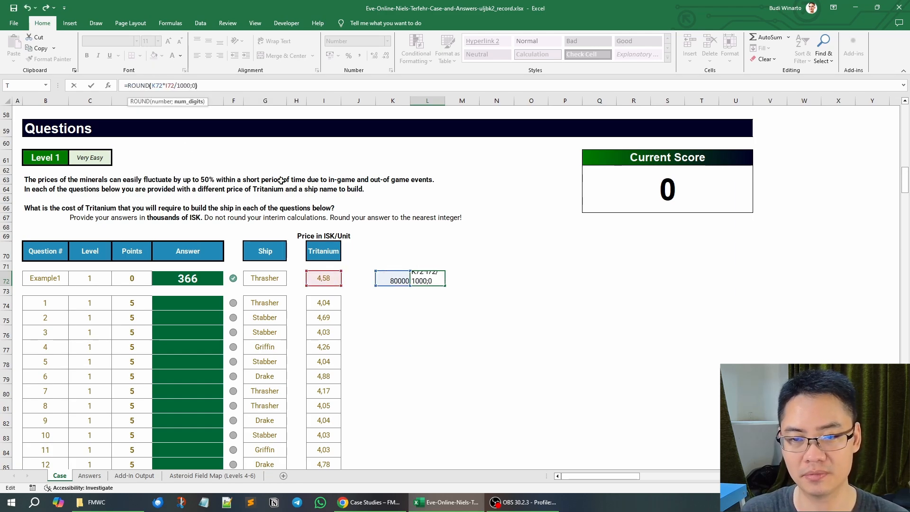
{"action": "type", "text": ")"}
{"action": "key", "text": "ctrl+Return"}
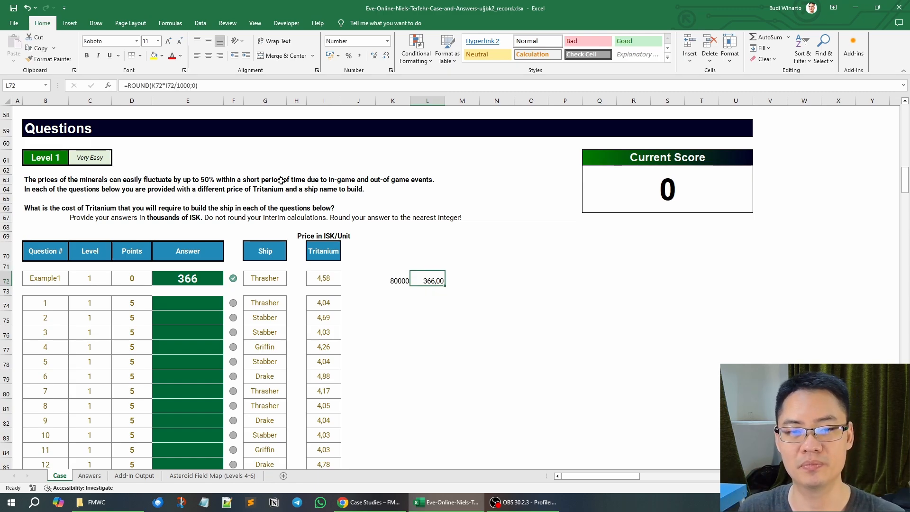
Compare the trial result with the Example1 answer in E72, and clear the trial calculation from K72:L72.
{"action": "left_click", "coordinate": [194, 279]}
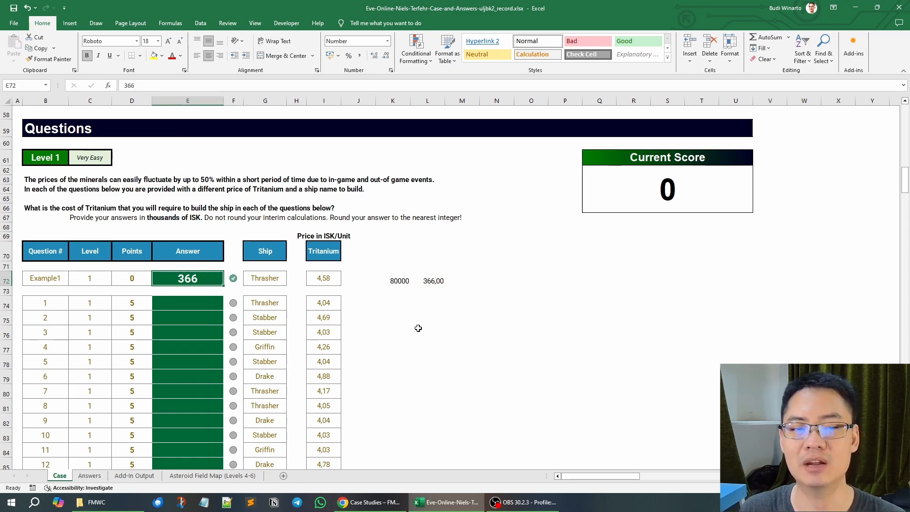
{"action": "left_click", "coordinate": [4, 280]}
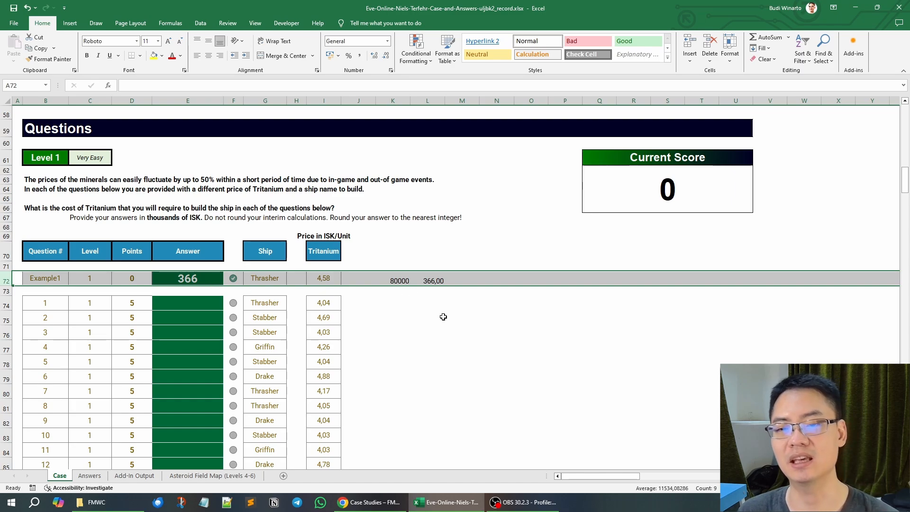
{"action": "left_click", "coordinate": [387, 314]}
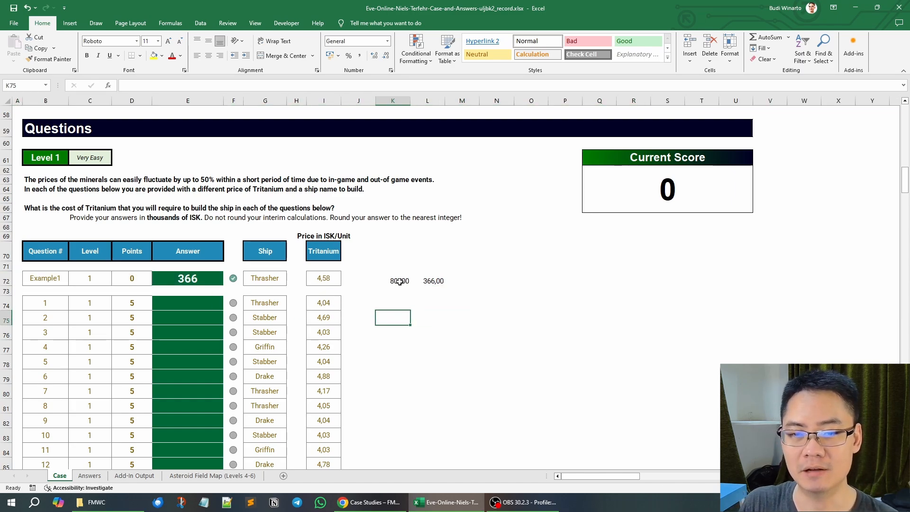
{"action": "left_click_drag", "start_coordinate": [400, 281], "coordinate": [428, 278]}
{"action": "key", "text": "Delete"}
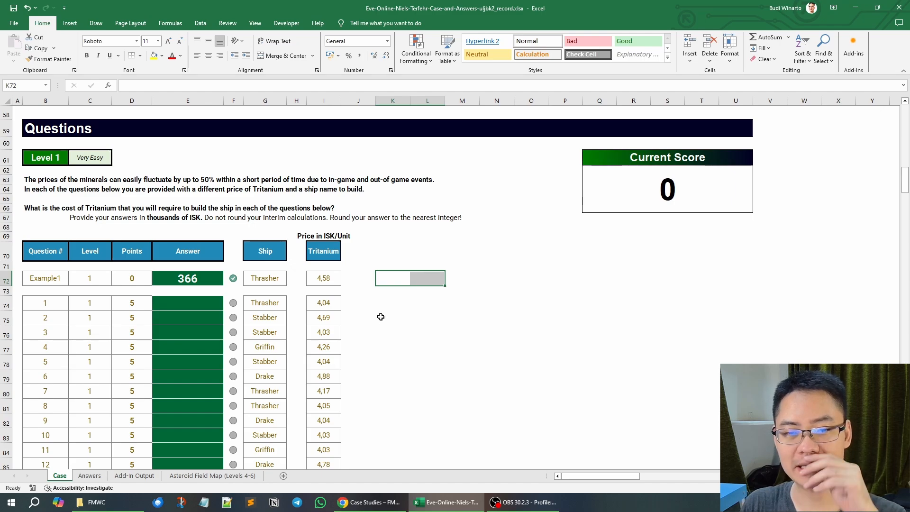
{"action": "left_click", "coordinate": [357, 302]}
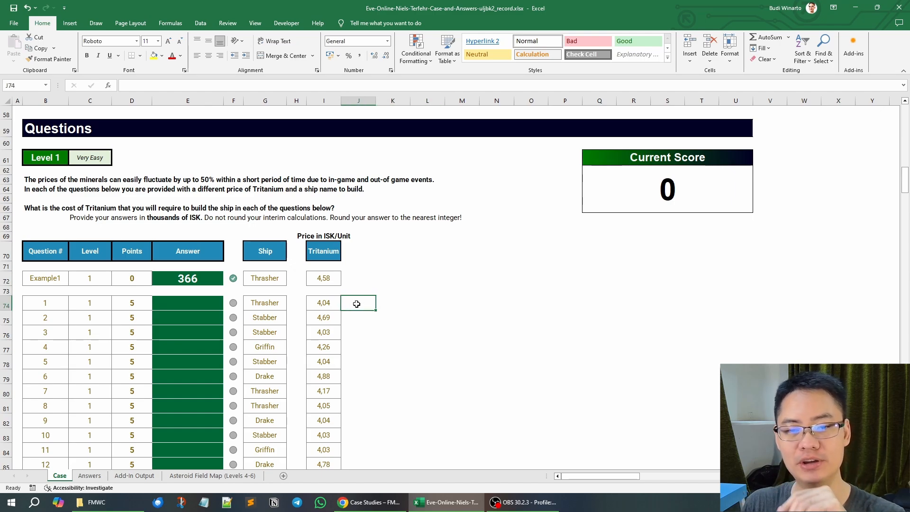
{"action": "left_click", "coordinate": [389, 302]}
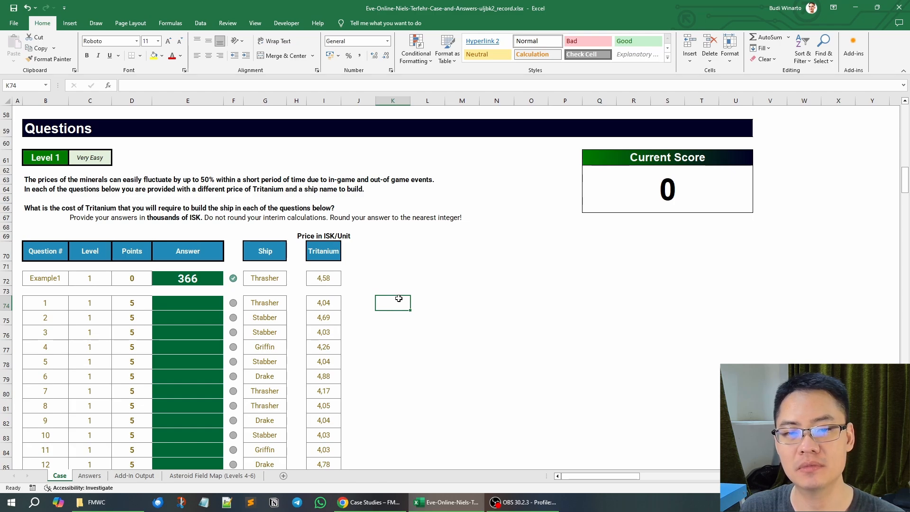
{"action": "scroll", "coordinate": [401, 297], "scroll_direction": "down", "scroll_amount": 2}
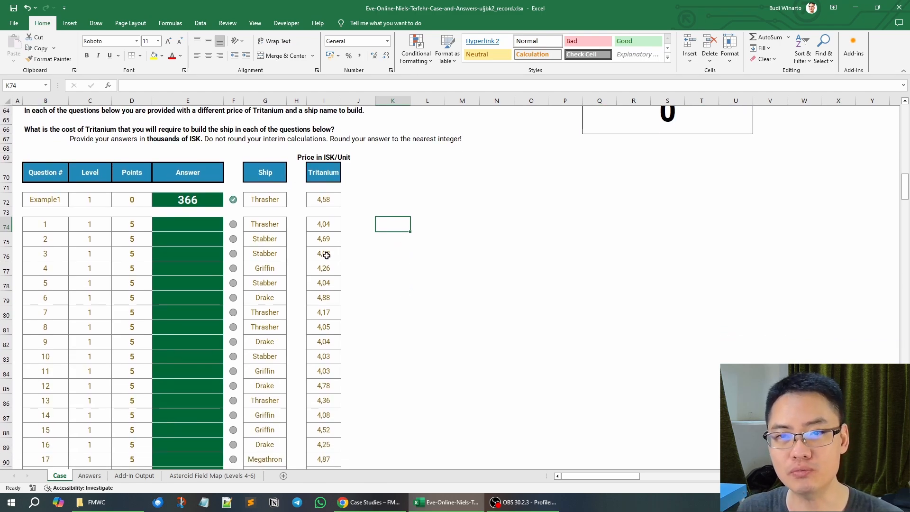
{"action": "left_click", "coordinate": [277, 225]}
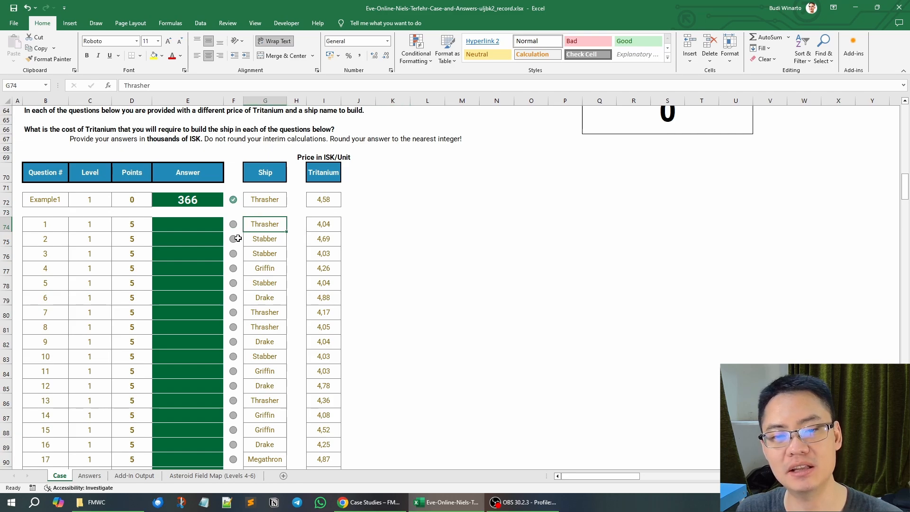
Start a VLOOKUP formula in K74 that looks up the ship in G74 within the absolute range $B$32:$I$36.
{"action": "left_click", "coordinate": [365, 224]}
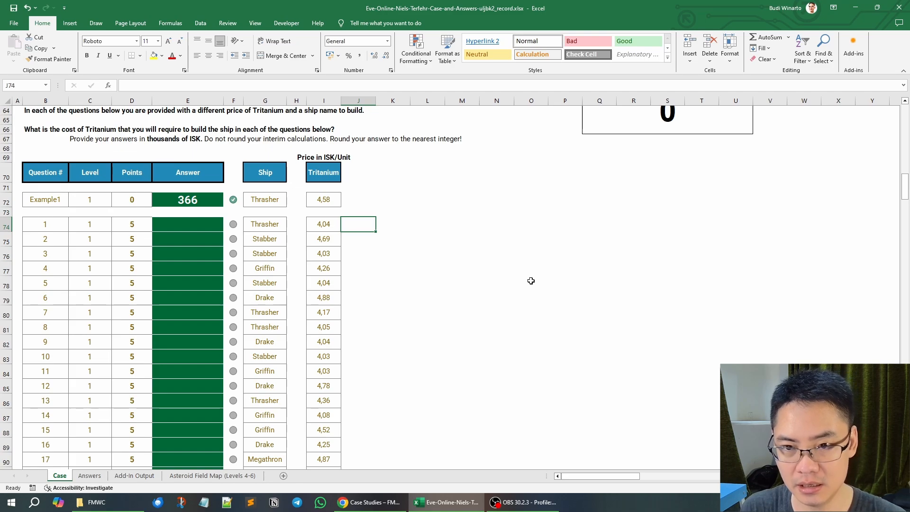
{"action": "key", "text": "Right"}
{"action": "type", "text": "=vl"}
{"action": "key", "text": "Tab"}
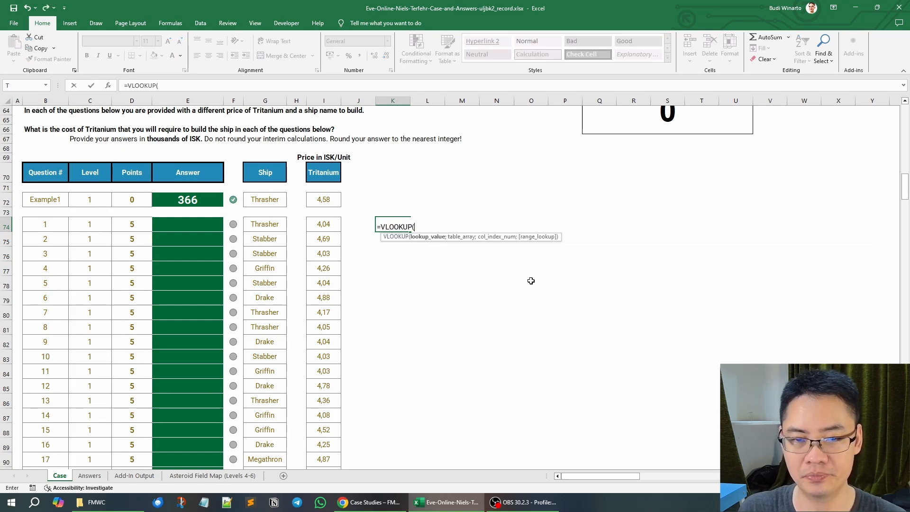
{"action": "left_click", "coordinate": [271, 225]}
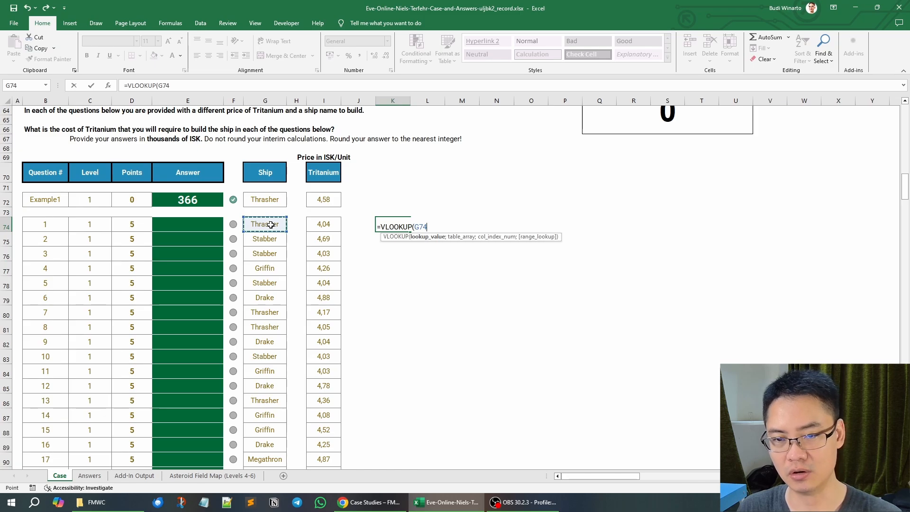
{"action": "type", "text": ";"}
{"action": "scroll", "coordinate": [436, 313], "scroll_direction": "up", "scroll_amount": 13}
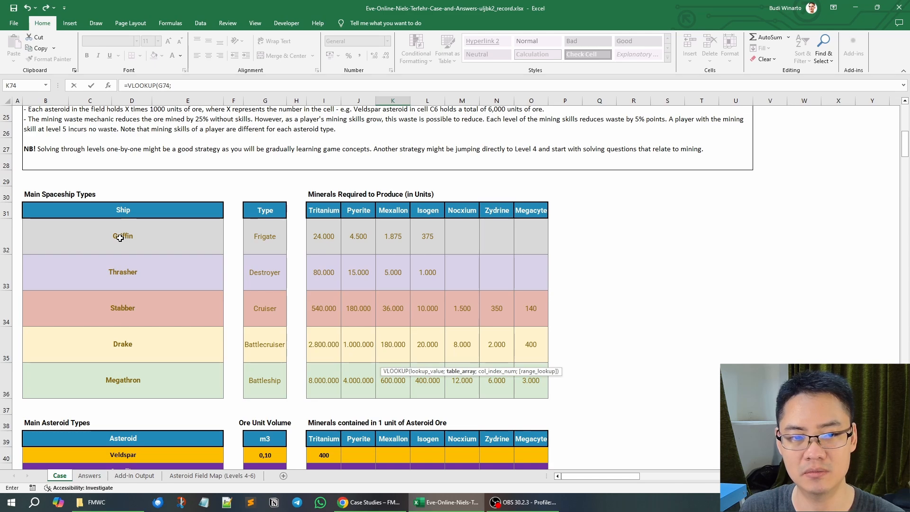
{"action": "left_click_drag", "start_coordinate": [73, 236], "coordinate": [330, 377]}
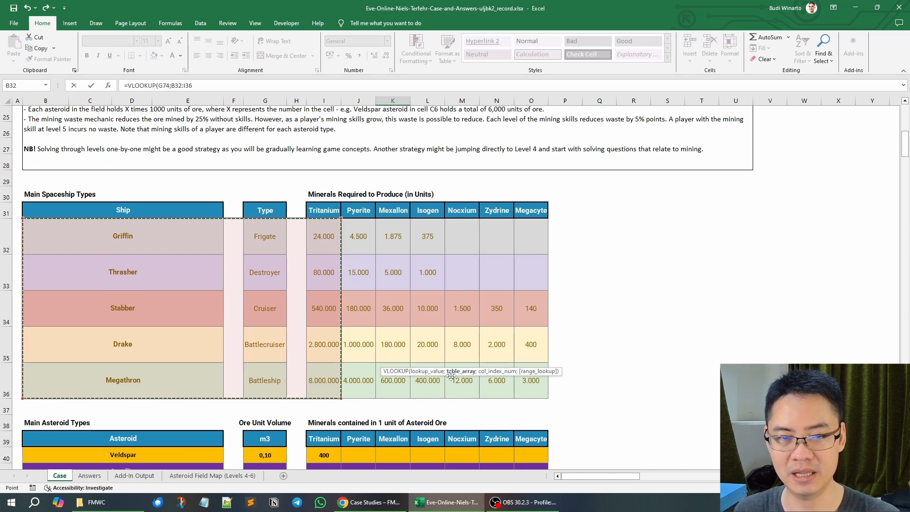
{"action": "key", "text": "F4"}
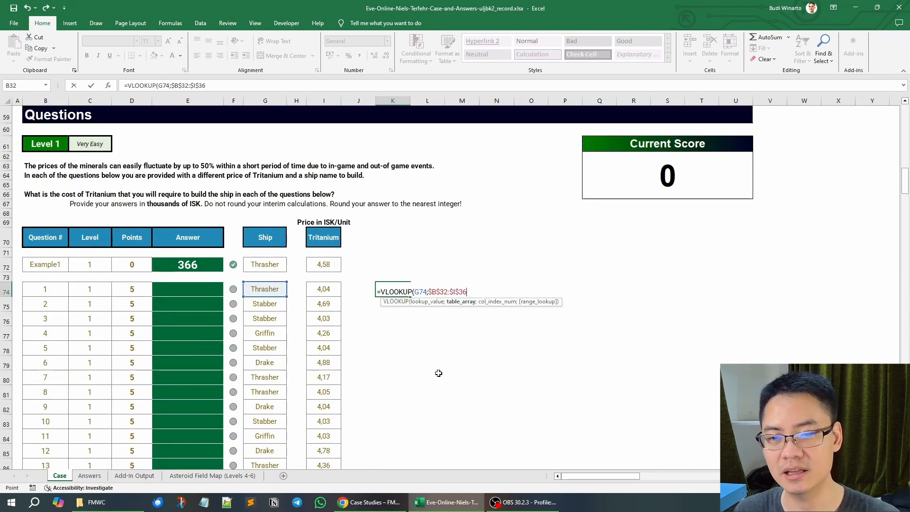
{"action": "type", "text": ";"}
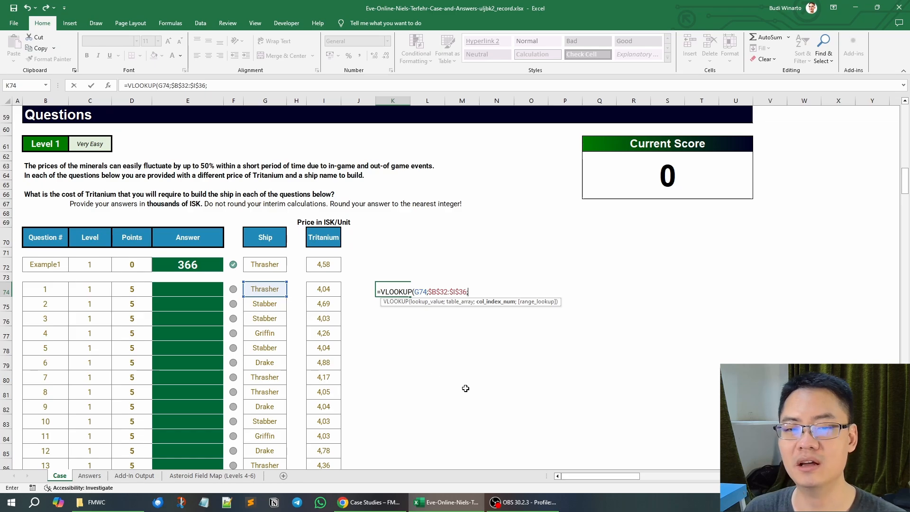
Complete the K74 lookup with column index 8 for Tritanium and FALSE for an exact match.
{"action": "scroll", "coordinate": [465, 385], "scroll_direction": "up", "scroll_amount": 7}
{"action": "scroll", "coordinate": [464, 385], "scroll_direction": "up", "scroll_amount": 9}
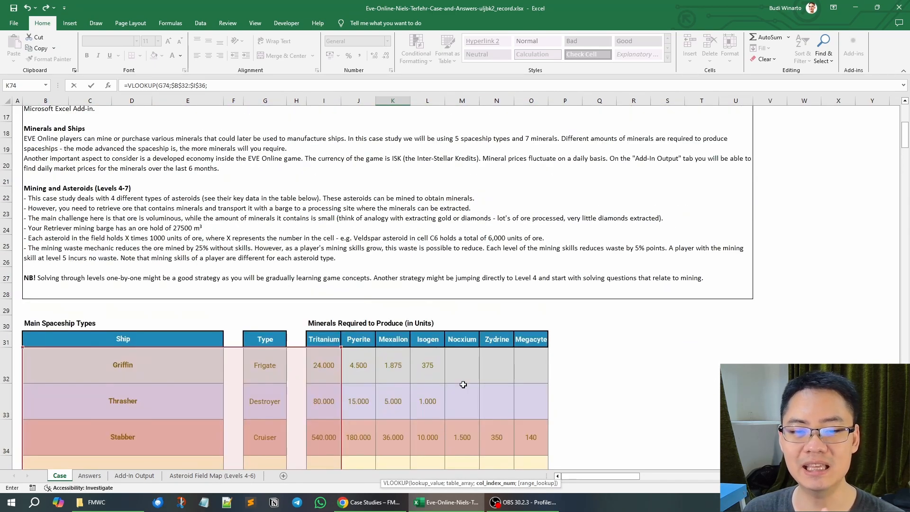
{"action": "scroll", "coordinate": [223, 149], "scroll_direction": "down", "scroll_amount": 6}
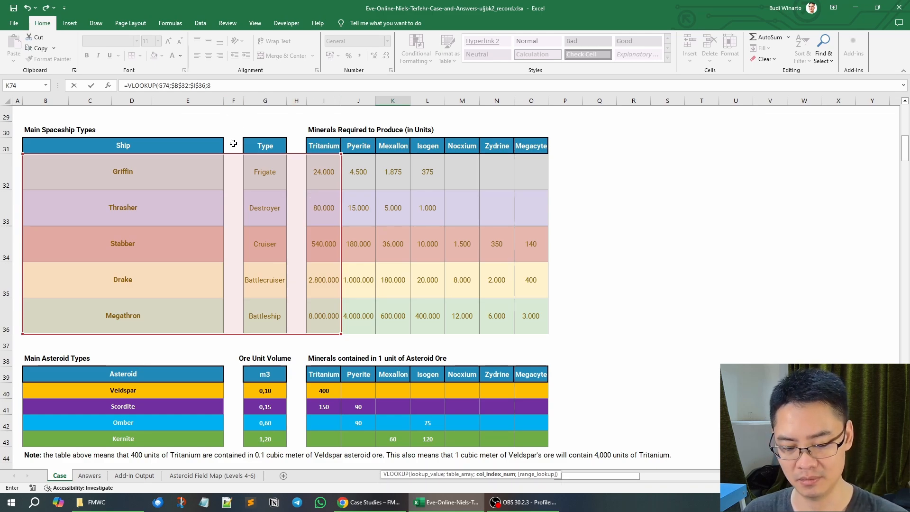
{"action": "type", "text": "8"}
{"action": "left_click", "coordinate": [223, 86]}
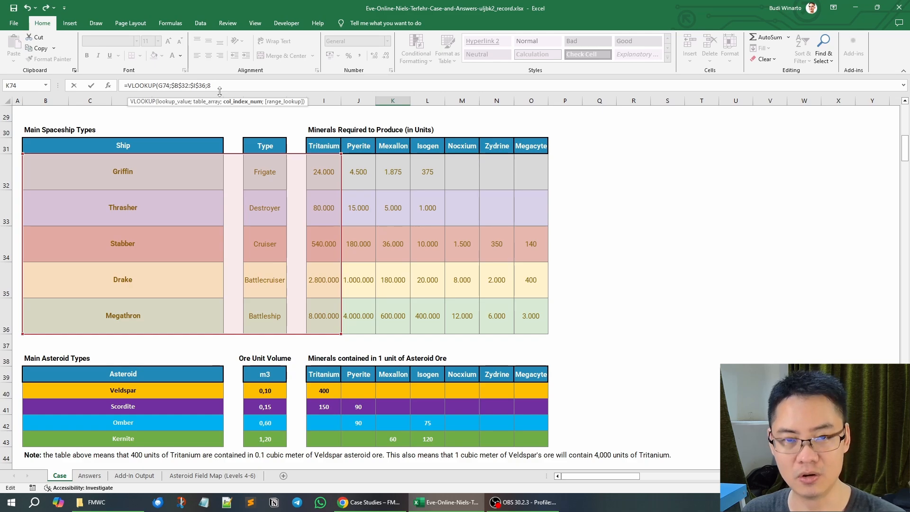
{"action": "type", "text": ";"}
{"action": "left_click", "coordinate": [263, 118]}
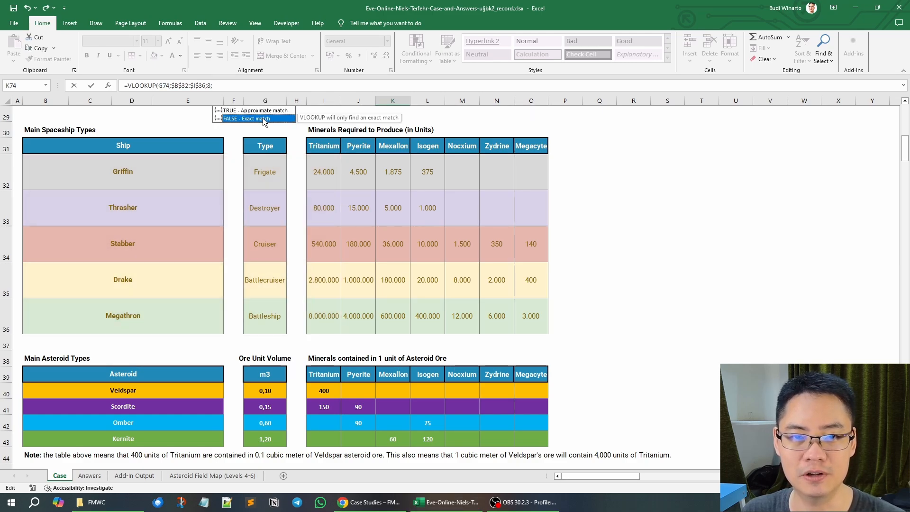
{"action": "double_click", "coordinate": [263, 118]}
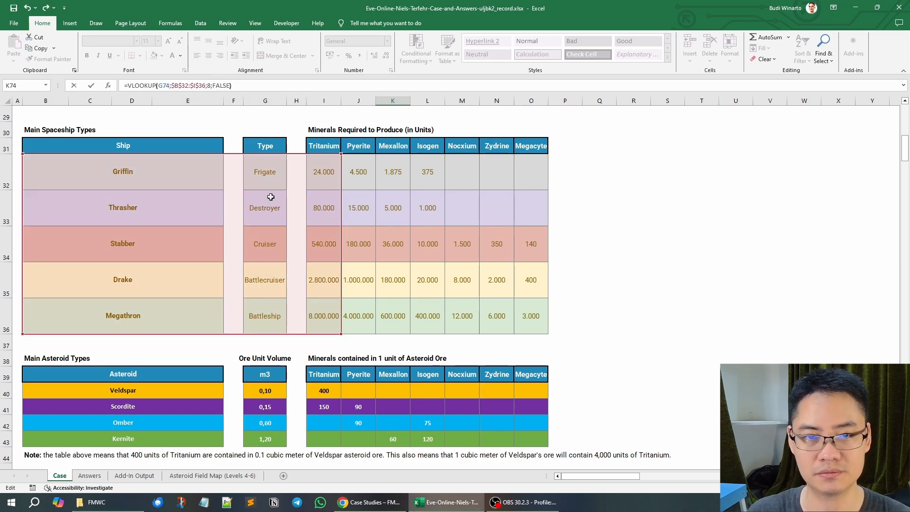
{"action": "key", "text": "Return"}
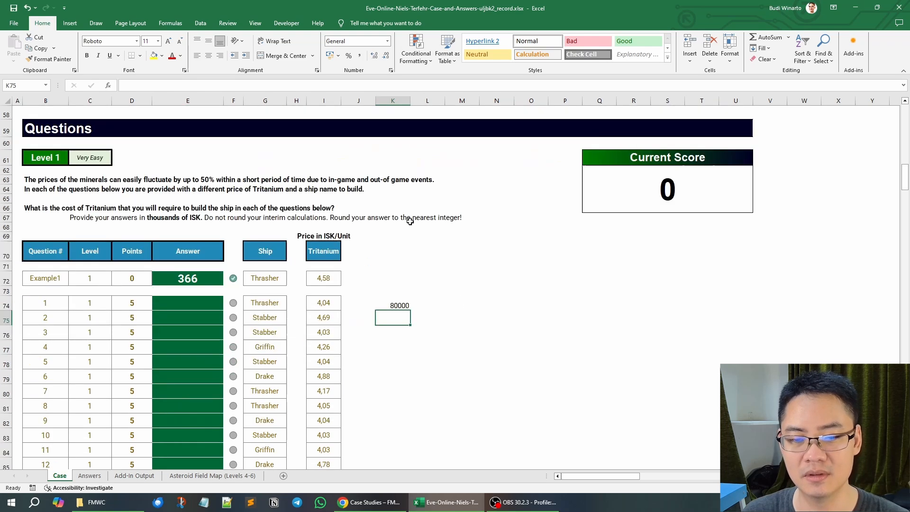
Multiply the VLOOKUP result in K74 by the Tritanium price in I74.
{"action": "scroll", "coordinate": [405, 261], "scroll_direction": "down", "scroll_amount": 3}
{"action": "left_click", "coordinate": [405, 261]}
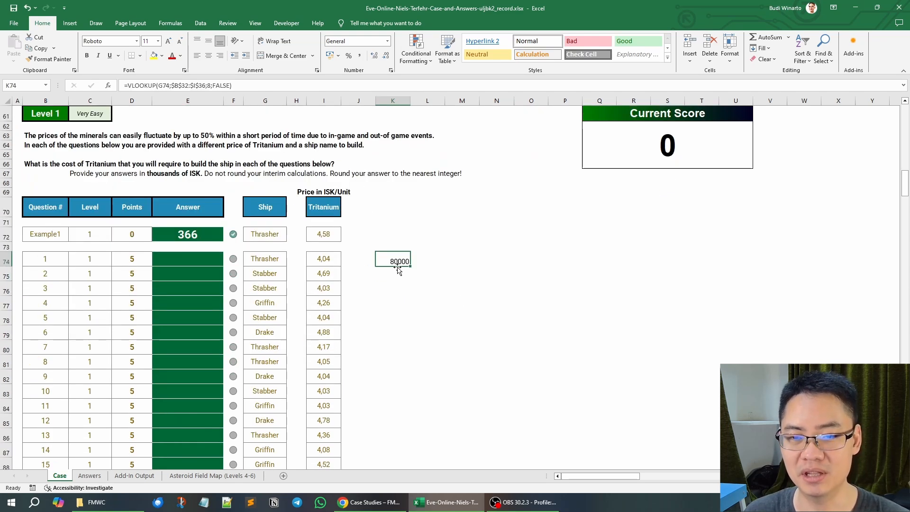
{"action": "scroll", "coordinate": [404, 262], "scroll_direction": "down", "scroll_amount": 2}
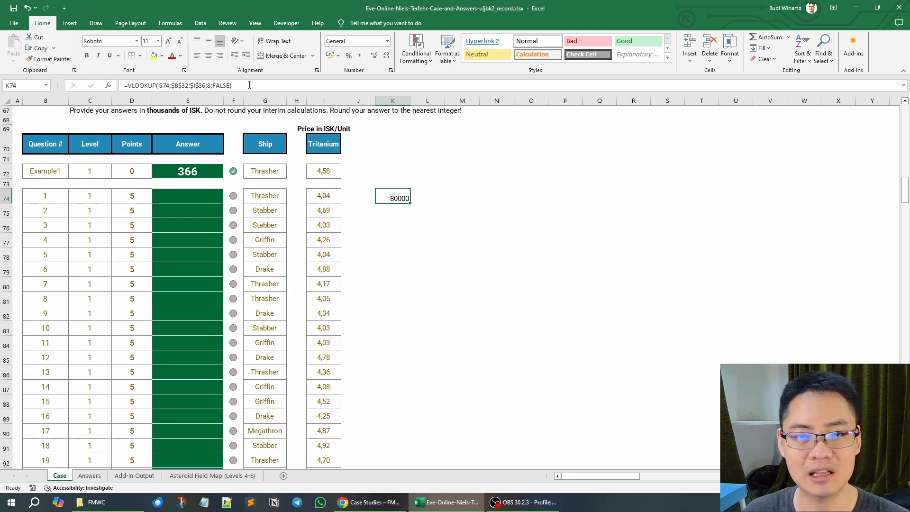
{"action": "left_click", "coordinate": [250, 86]}
{"action": "type", "text": "*"}
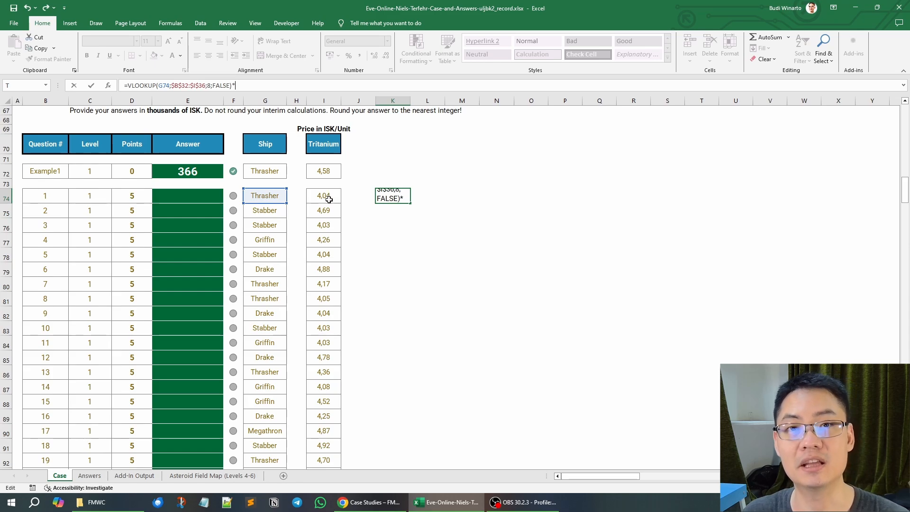
{"action": "left_click", "coordinate": [329, 199]}
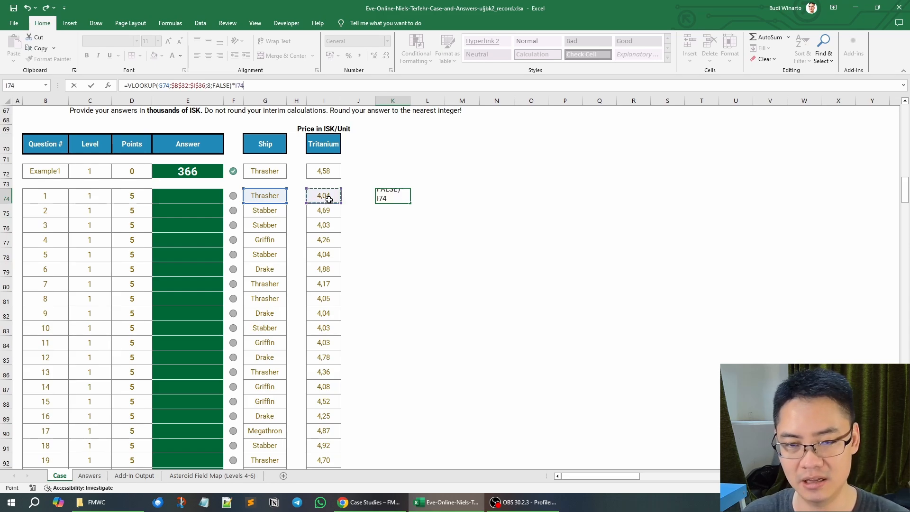
{"action": "key", "text": "Return"}
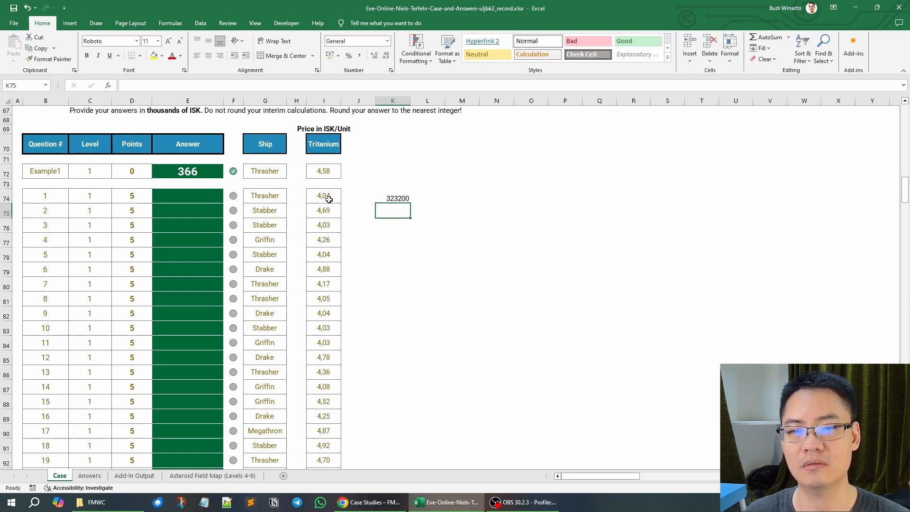
Divide the K74 cost formula by 1000 to express it in thousands of ISK.
{"action": "key", "text": "Up"}
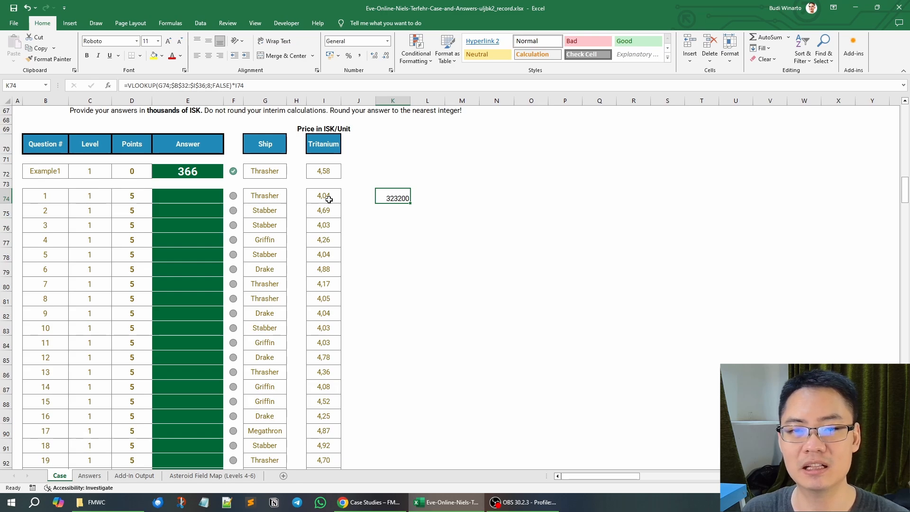
{"action": "left_click", "coordinate": [281, 89]}
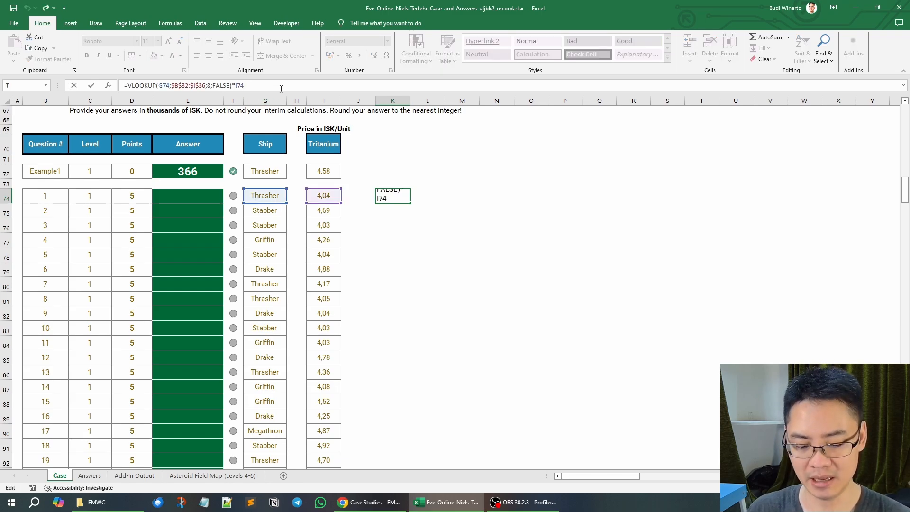
{"action": "type", "text": "/"}
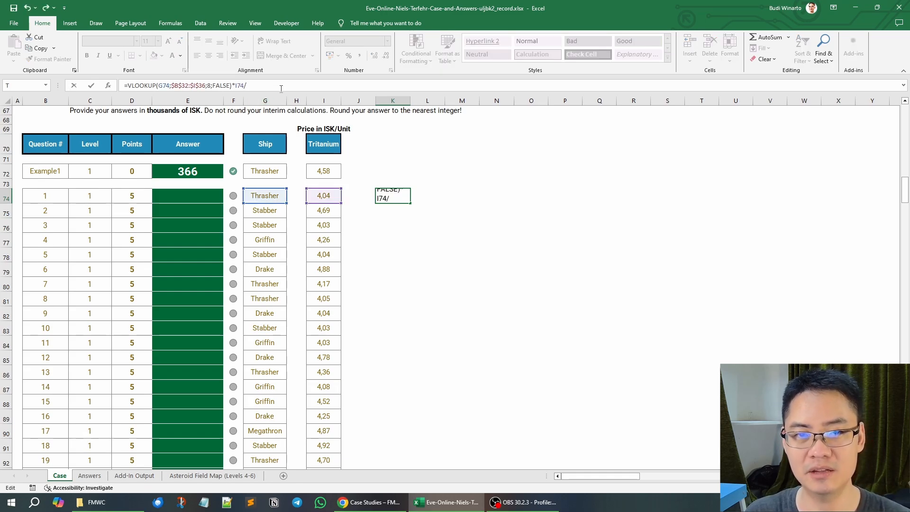
{"action": "type", "text": "1000"}
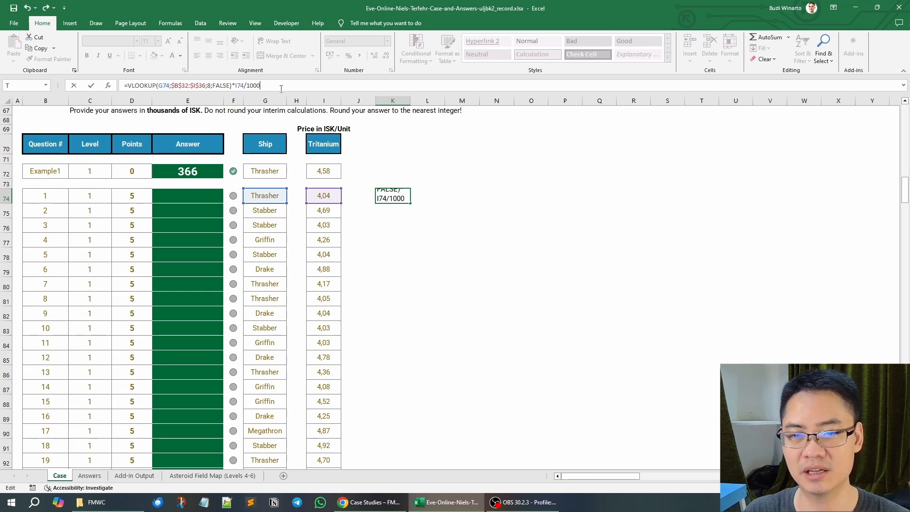
{"action": "key", "text": "Return"}
Wrap the K74 formula in ROUND with 0 decimals, giving =ROUND(VLOOKUP(G74;$B$32:$I$36;8;FALSE)*I74/1000;0).
{"action": "key", "text": "Up"}
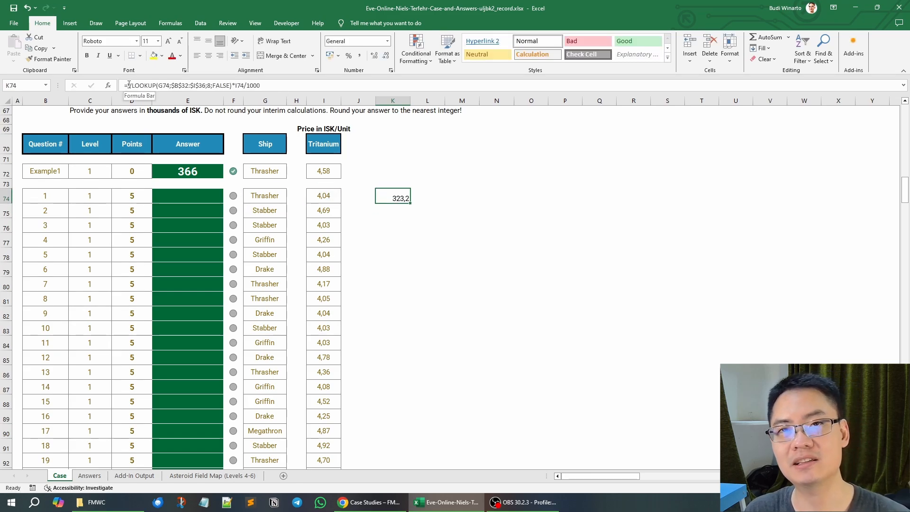
{"action": "key", "text": "F2"}
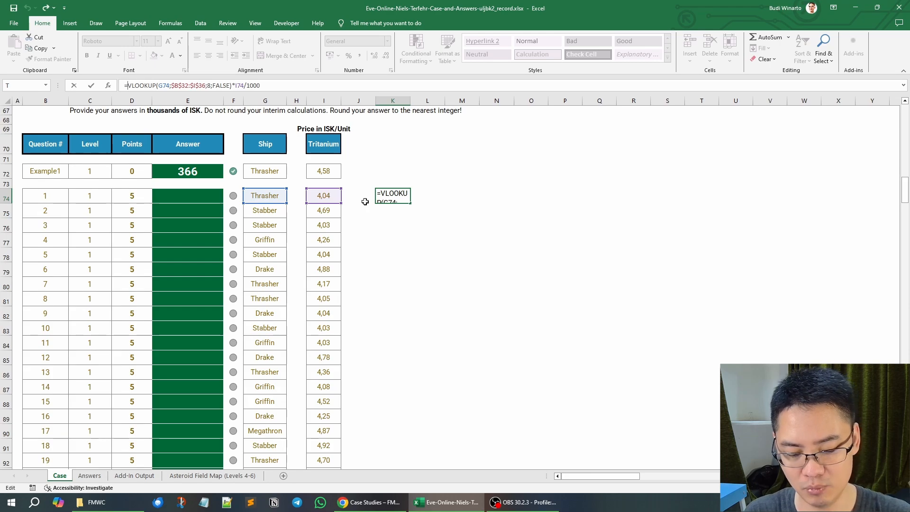
{"action": "key", "text": "Home"}
{"action": "key", "text": "Right"}
{"action": "type", "text": "ROUND("}
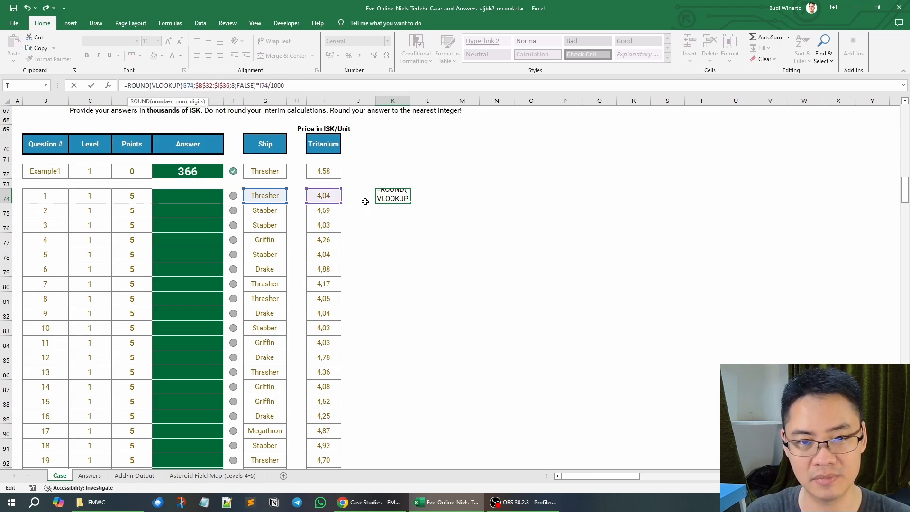
{"action": "key", "text": "End"}
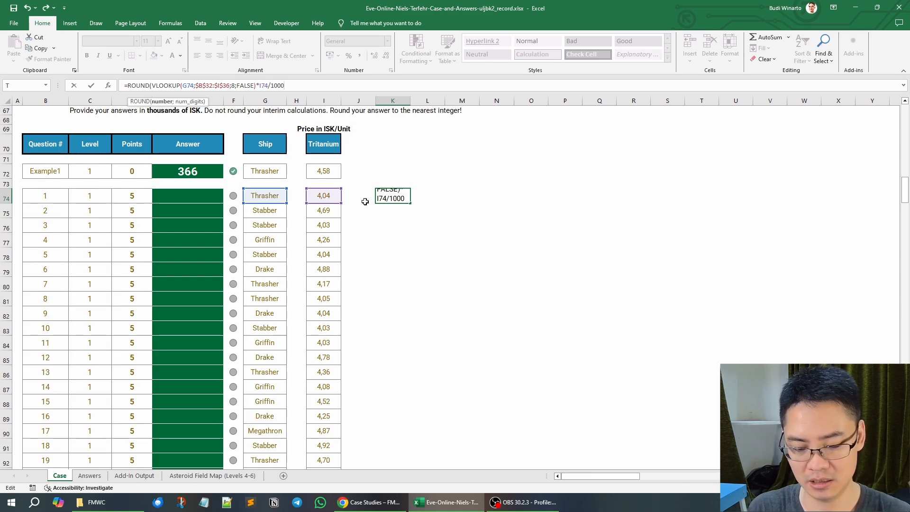
{"action": "type", "text": ";"}
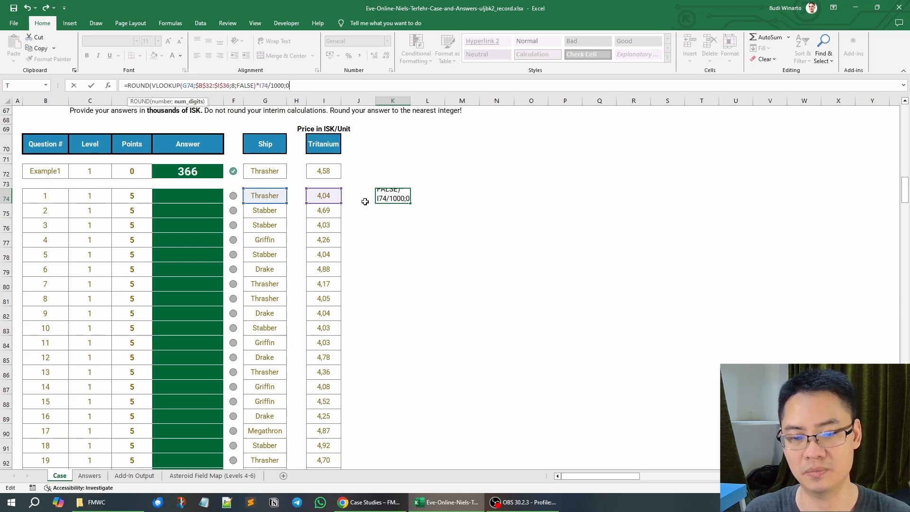
{"action": "type", "text": "0)"}
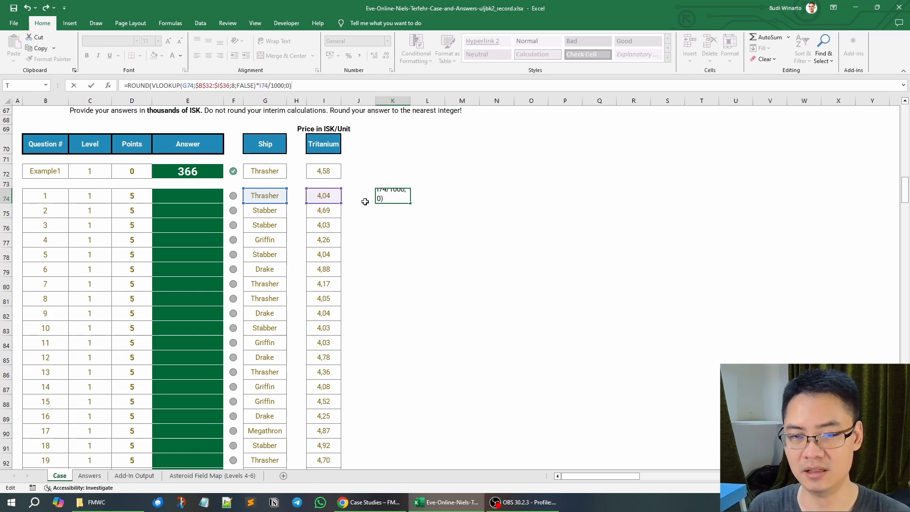
{"action": "key", "text": "Return"}
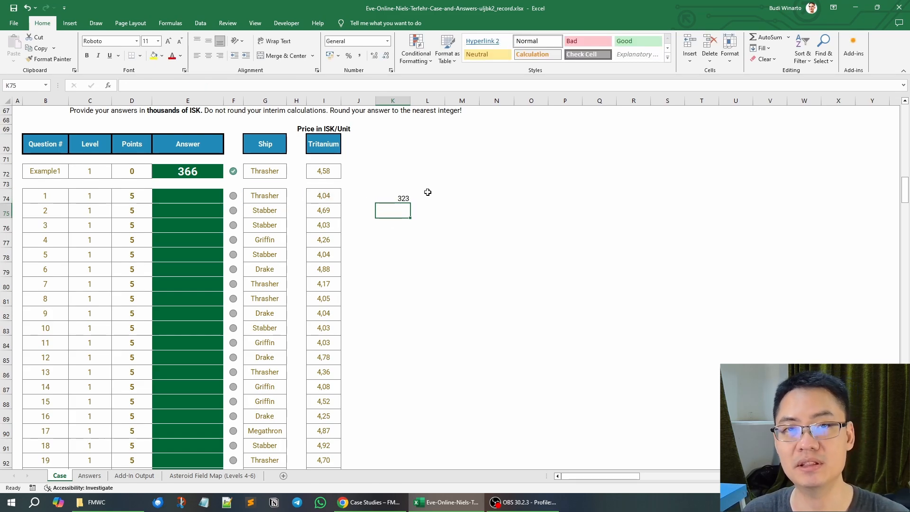
Fill the K74 cost formula down through K93 to cover all 20 Level 1 questions.
{"action": "left_click", "coordinate": [401, 199]}
{"action": "scroll", "coordinate": [522, 222], "scroll_direction": "down", "scroll_amount": 1}
{"action": "scroll", "coordinate": [522, 222], "scroll_direction": "down", "scroll_amount": 2}
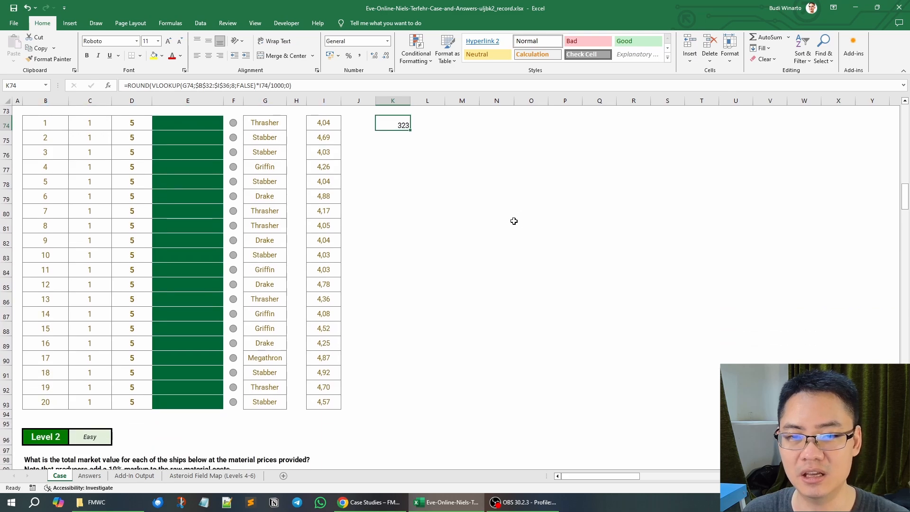
{"action": "scroll", "coordinate": [515, 221], "scroll_direction": "up", "scroll_amount": 3}
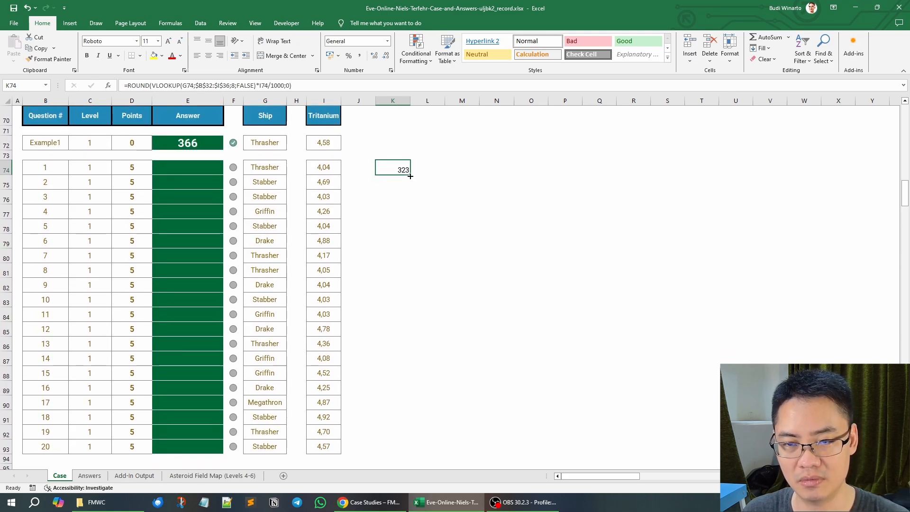
{"action": "left_click_drag", "start_coordinate": [411, 176], "coordinate": [397, 453]}
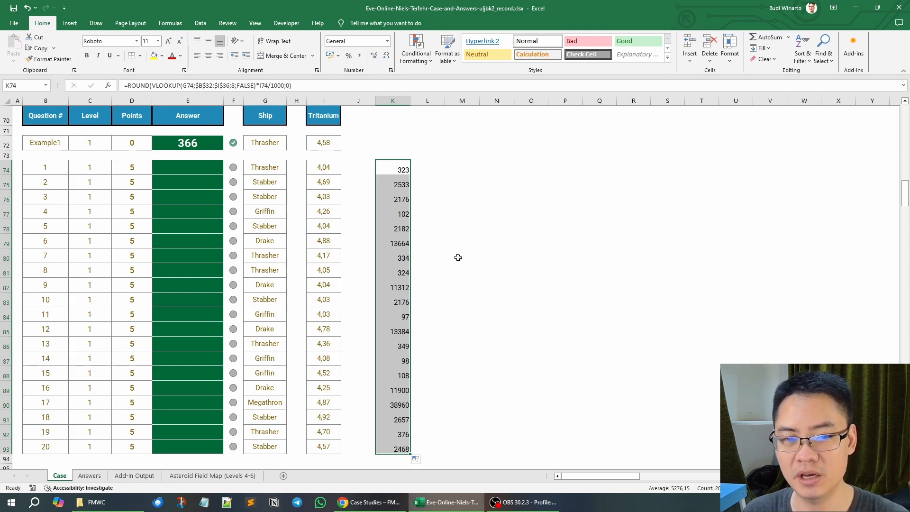
Copy K74:K93 and paste it as links into the Level 1 Answer cells E74:E93.
{"action": "key", "text": "ctrl+c"}
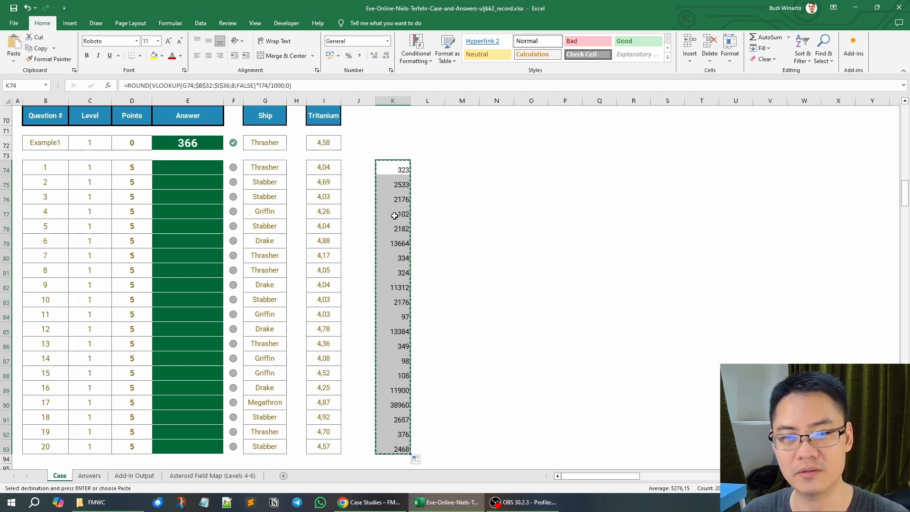
{"action": "right_click", "coordinate": [182, 170]}
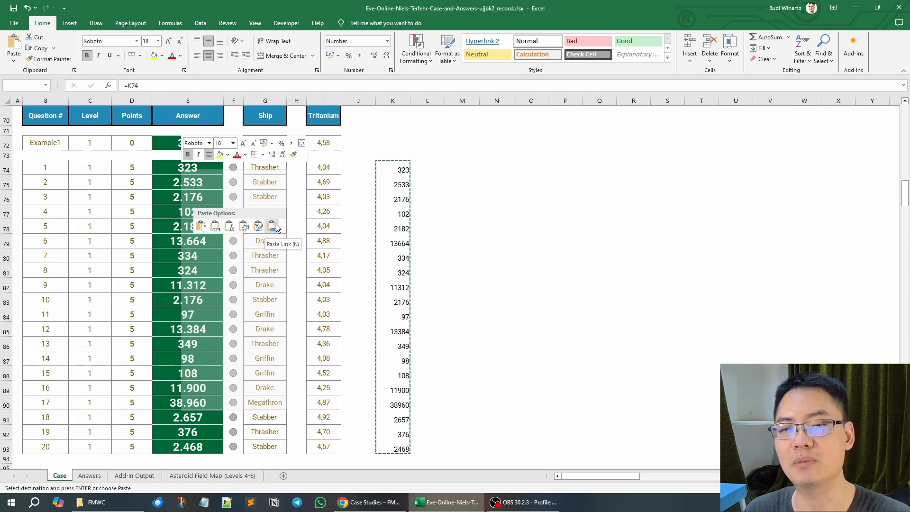
{"action": "left_click", "coordinate": [275, 228]}
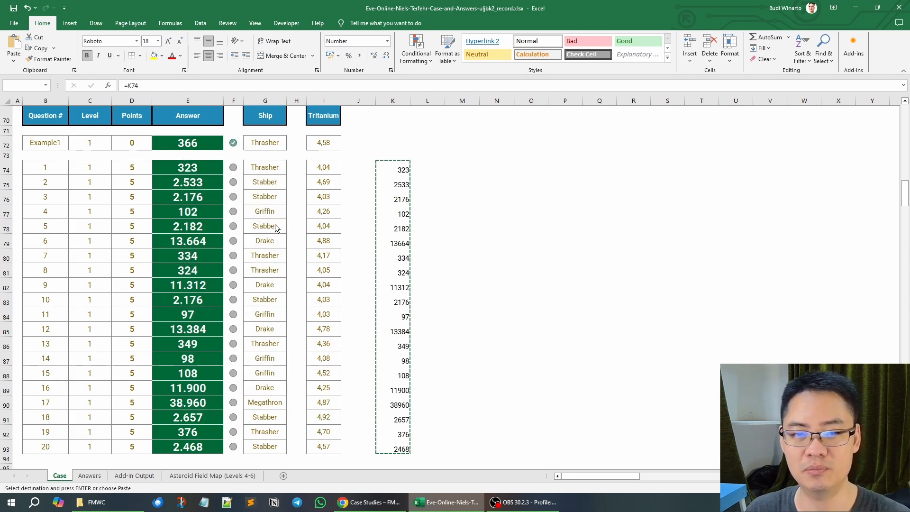
{"action": "left_click", "coordinate": [350, 205]}
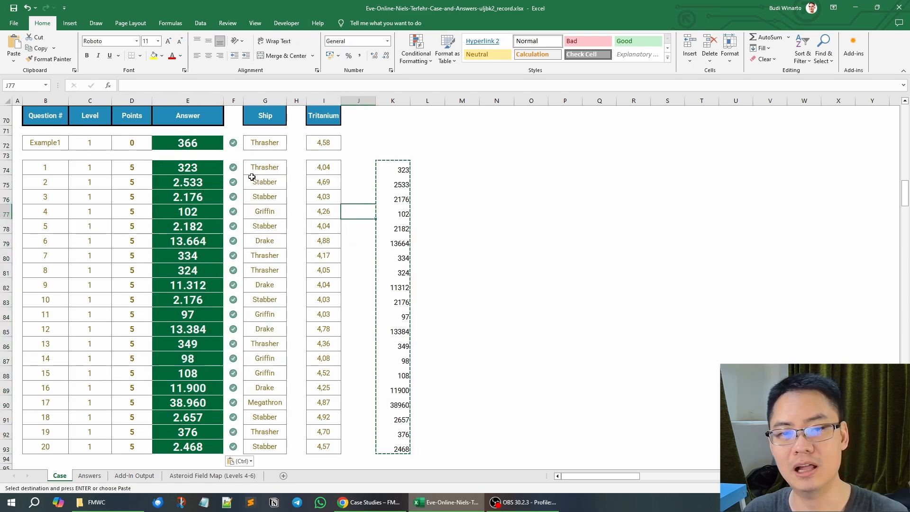
Check the Level 1 answer-status formula, the question points, the Current Score formula and the K74 cost formula.
{"action": "left_click", "coordinate": [241, 167]}
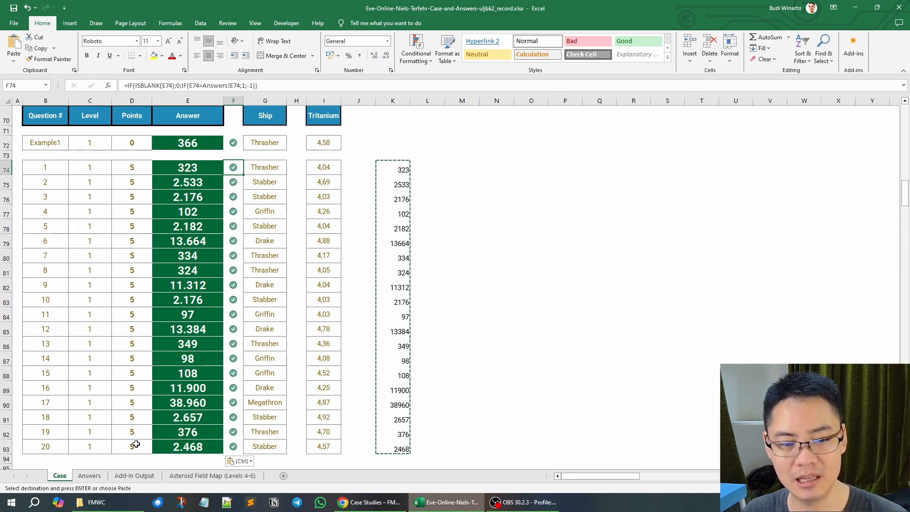
{"action": "left_click_drag", "start_coordinate": [135, 442], "coordinate": [135, 168]}
{"action": "left_click", "coordinate": [442, 259]}
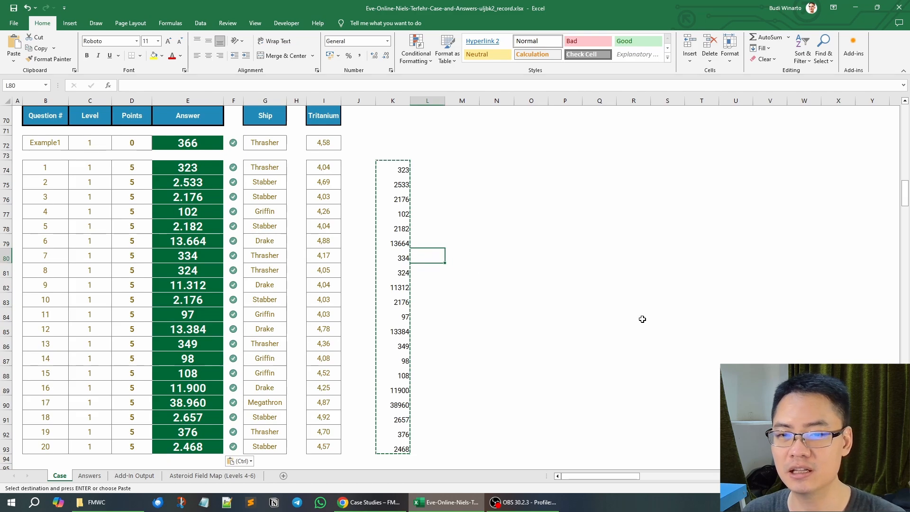
{"action": "key", "text": "Escape"}
{"action": "scroll", "coordinate": [588, 312], "scroll_direction": "up", "scroll_amount": 3}
{"action": "scroll", "coordinate": [588, 312], "scroll_direction": "up", "scroll_amount": 3}
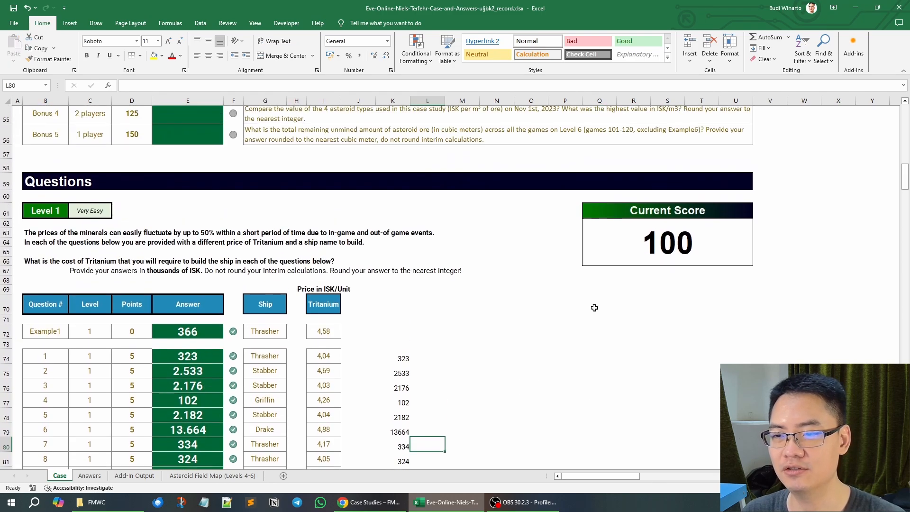
{"action": "left_click", "coordinate": [663, 248]}
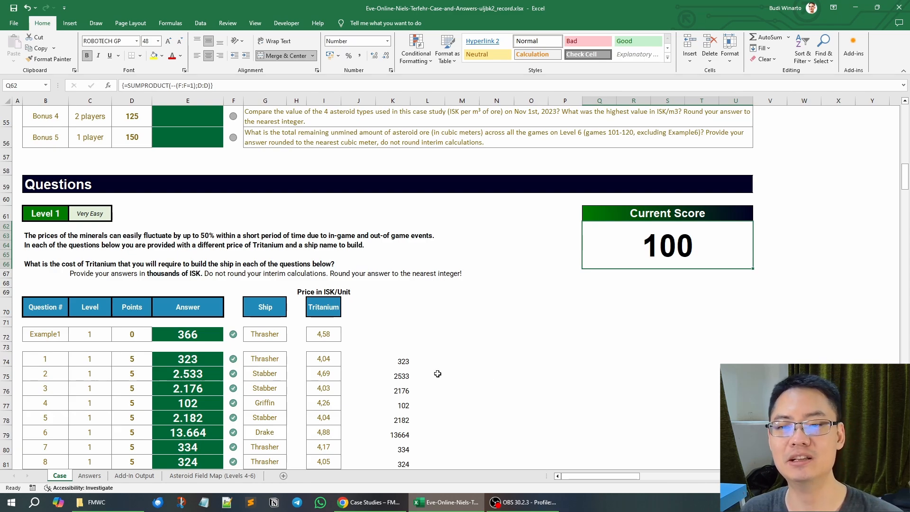
{"action": "left_click", "coordinate": [399, 366]}
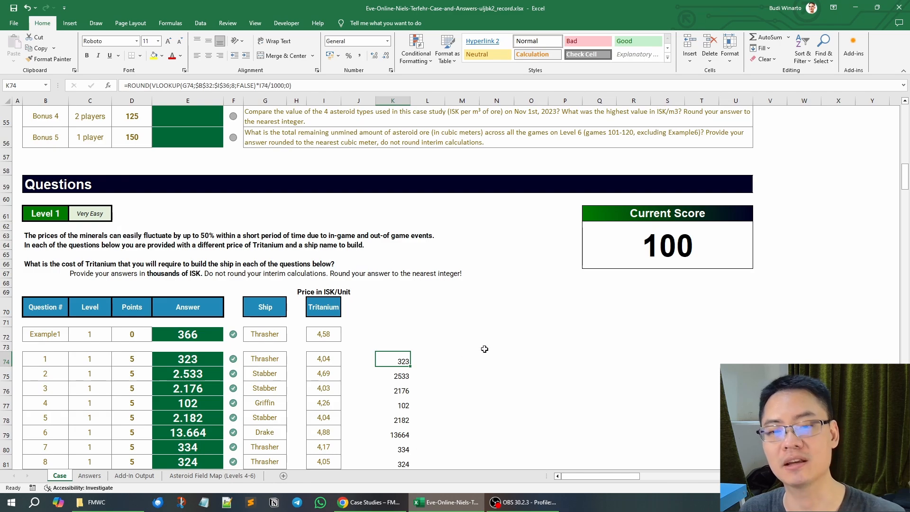
Examine the Level 2 question text and its Example2 row, including the ship and the seven mineral prices.
{"action": "scroll", "coordinate": [484, 349], "scroll_direction": "down", "scroll_amount": 3}
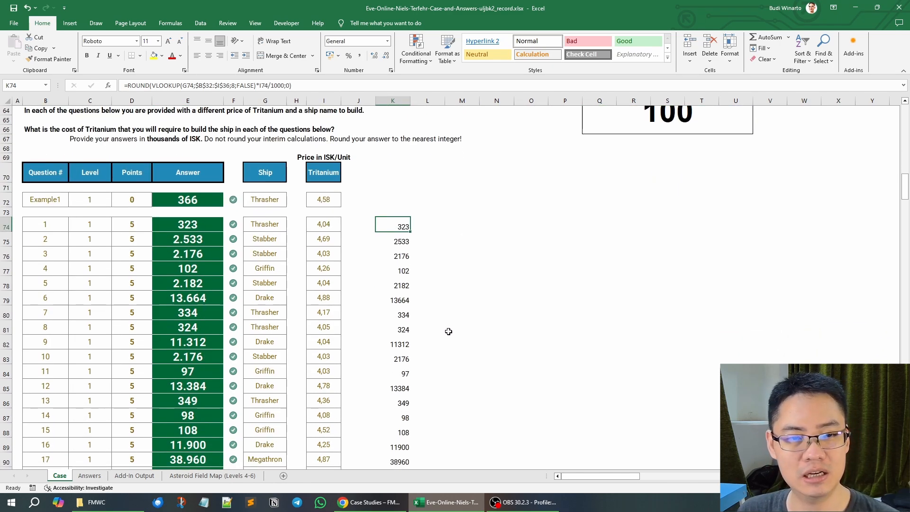
{"action": "scroll", "coordinate": [454, 338], "scroll_direction": "down", "scroll_amount": 7}
{"action": "scroll", "coordinate": [448, 331], "scroll_direction": "down", "scroll_amount": 2}
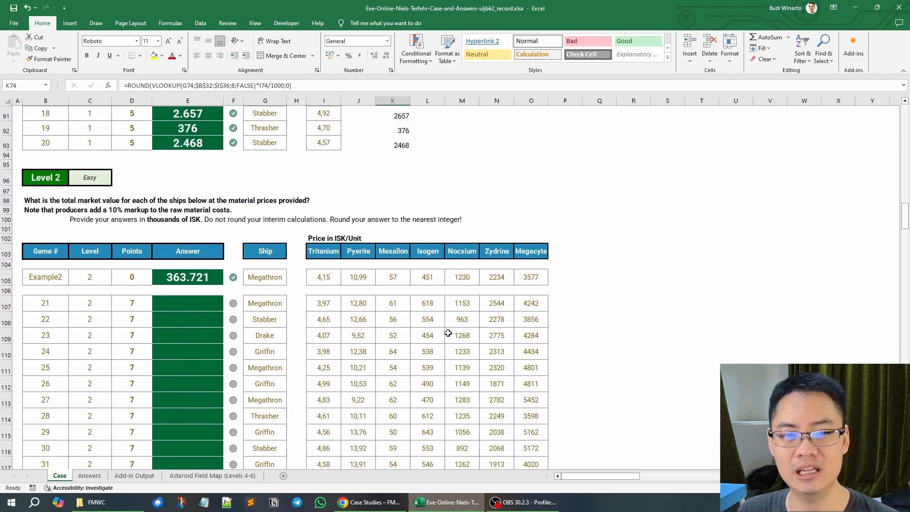
{"action": "scroll", "coordinate": [431, 340], "scroll_direction": "down", "scroll_amount": 1}
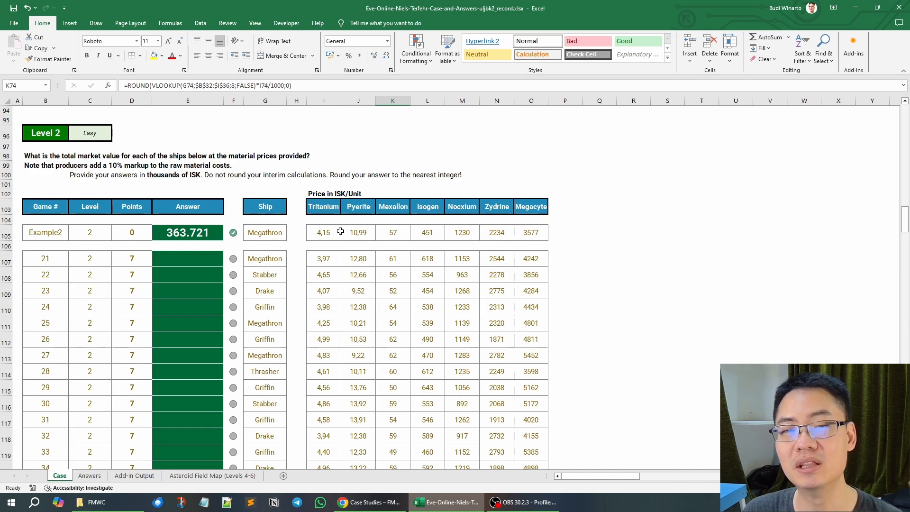
{"action": "left_click_drag", "start_coordinate": [332, 233], "coordinate": [526, 228]}
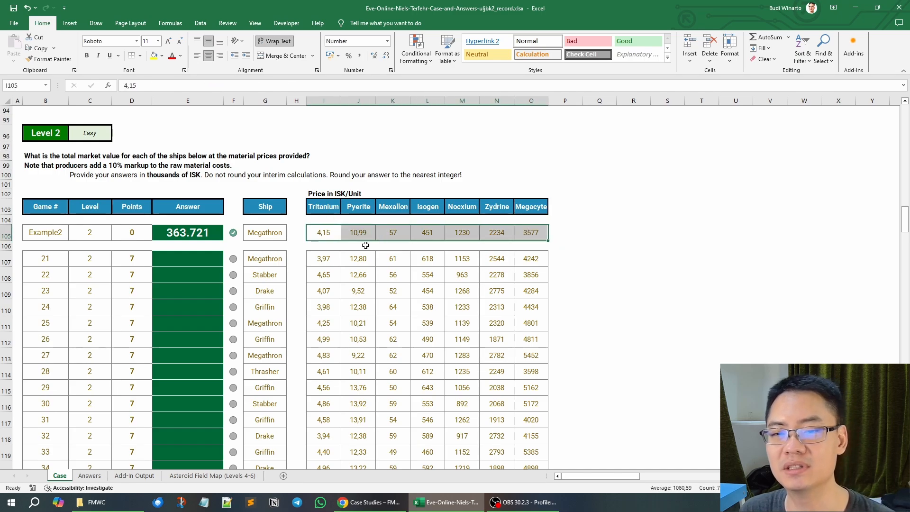
{"action": "left_click", "coordinate": [335, 248]}
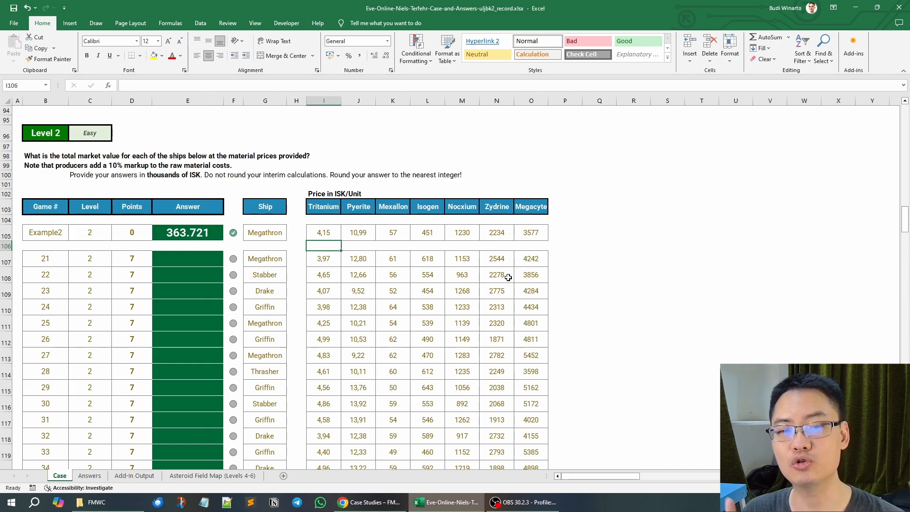
{"action": "left_click", "coordinate": [262, 234]}
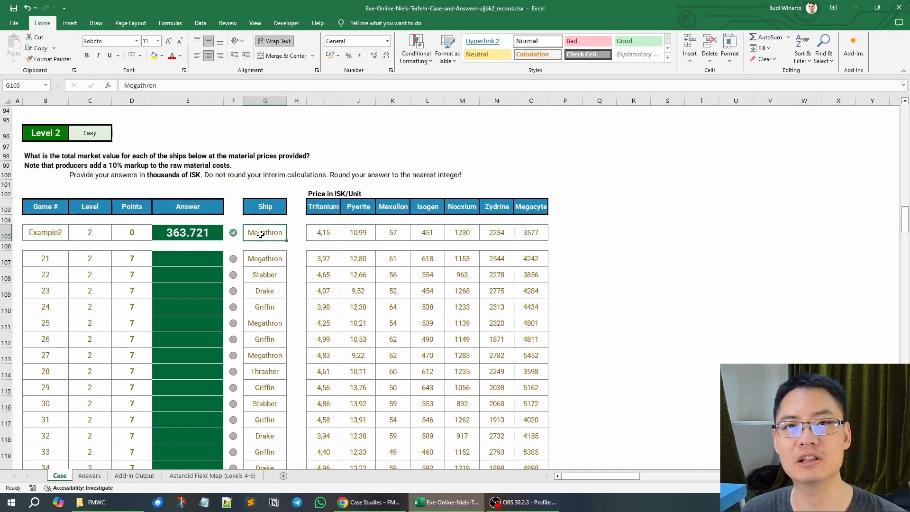
{"action": "left_click", "coordinate": [559, 237]}
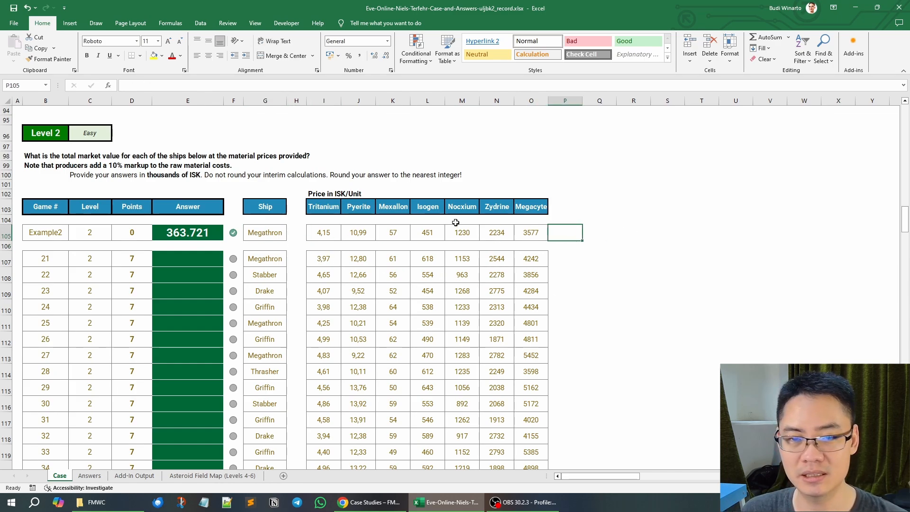
Copy the seven Level 2 mineral headers from I103:O103 to the range starting at Q103.
{"action": "left_click_drag", "start_coordinate": [327, 206], "coordinate": [531, 206]}
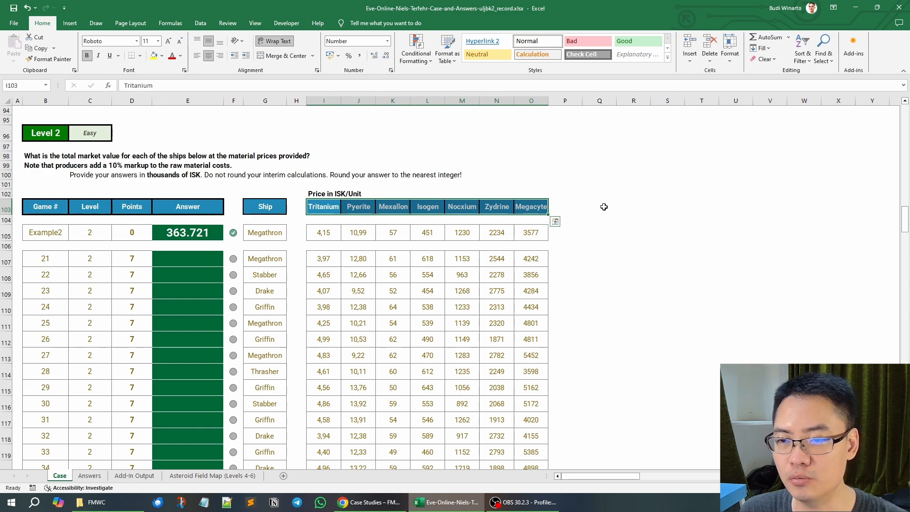
{"action": "key", "text": "ctrl+c"}
{"action": "left_click", "coordinate": [590, 204]}
{"action": "key", "text": "ctrl+v"}
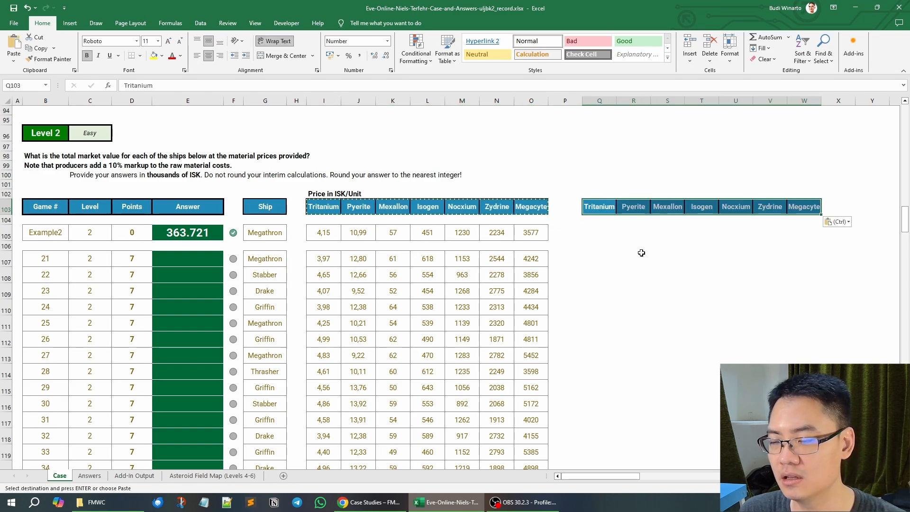
{"action": "left_click", "coordinate": [589, 246]}
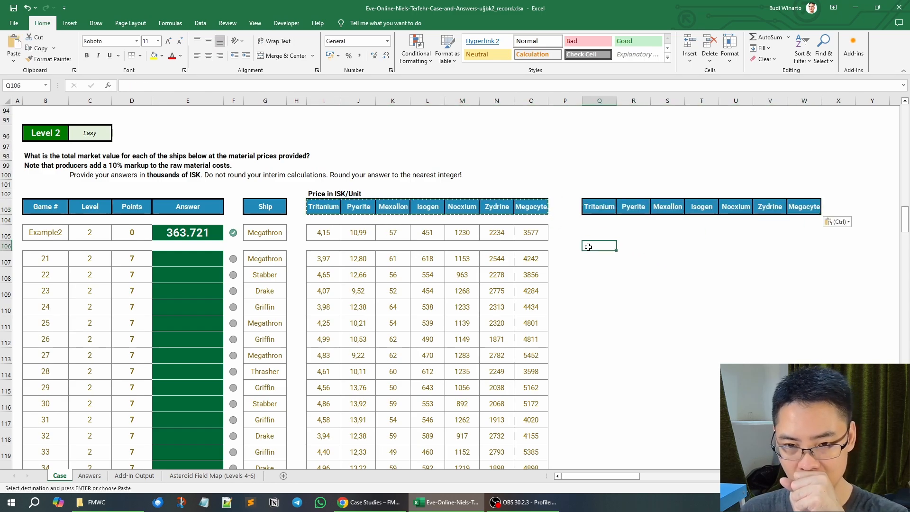
{"action": "left_click", "coordinate": [597, 233]}
{"action": "key", "text": "Escape"}
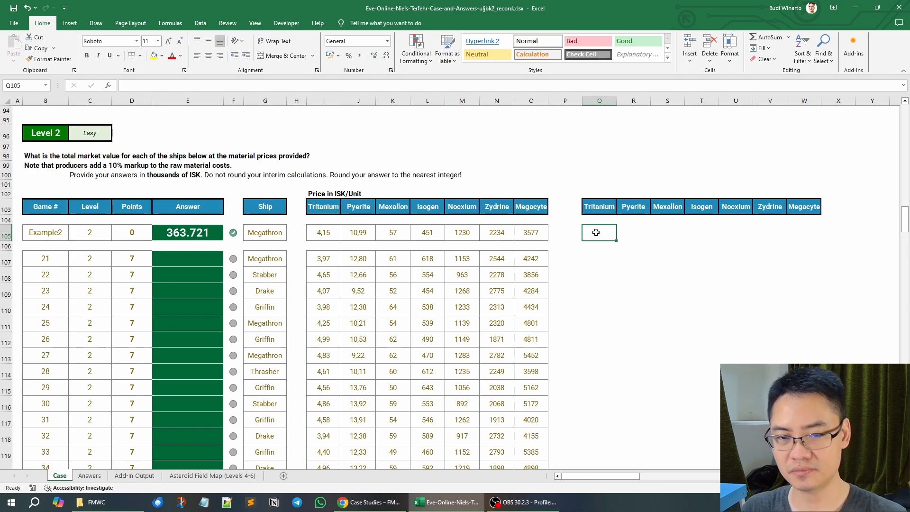
Begin a VLOOKUP in Q105 with lookup value G105 and the absolute table range $B$32:$O$36.
{"action": "type", "text": "=vloo"}
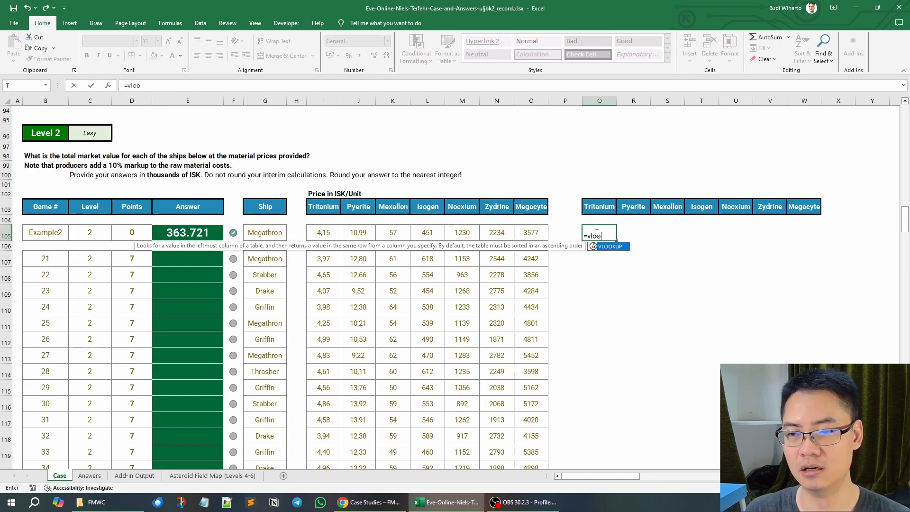
{"action": "key", "text": "Tab"}
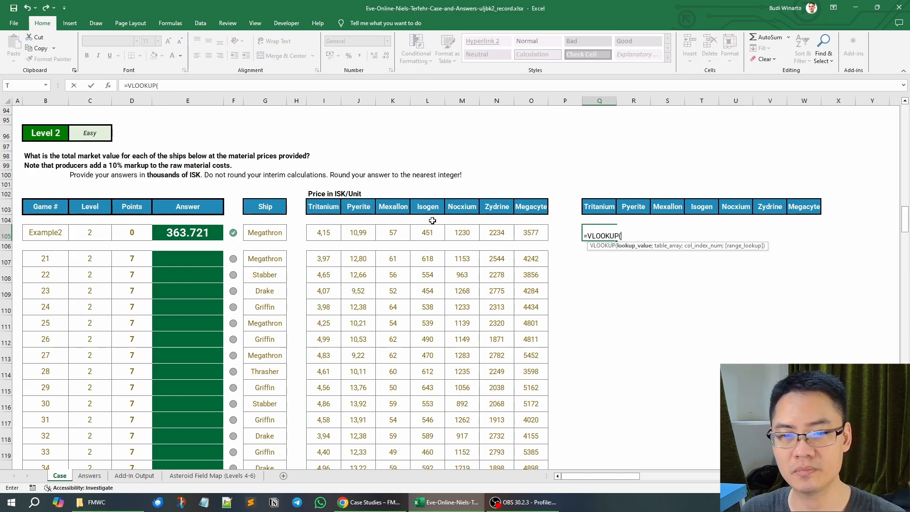
{"action": "left_click", "coordinate": [265, 231]}
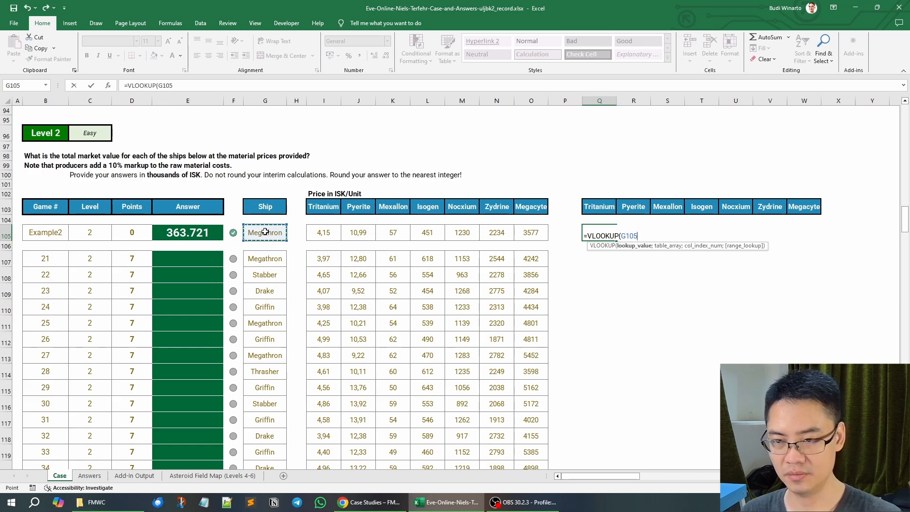
{"action": "type", "text": ";"}
{"action": "scroll", "coordinate": [425, 296], "scroll_direction": "up", "scroll_amount": 7}
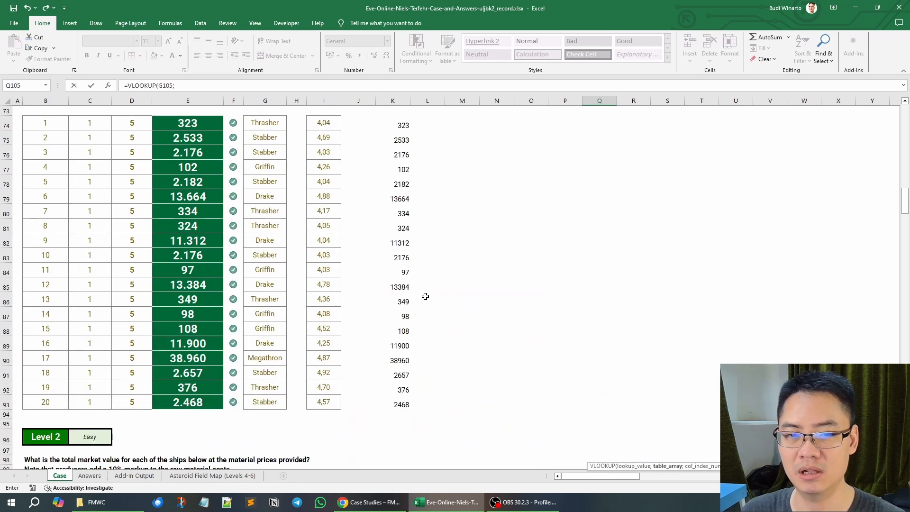
{"action": "scroll", "coordinate": [426, 297], "scroll_direction": "up", "scroll_amount": 15}
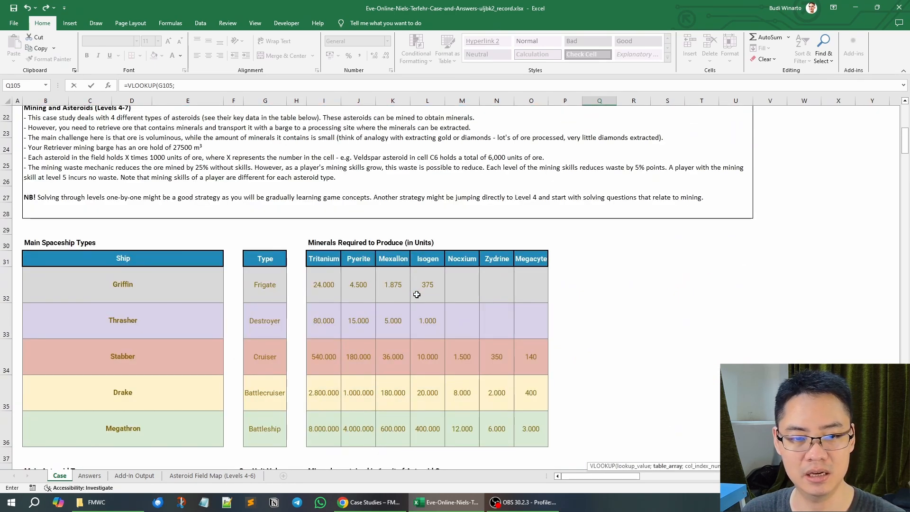
{"action": "scroll", "coordinate": [416, 295], "scroll_direction": "down", "scroll_amount": 2}
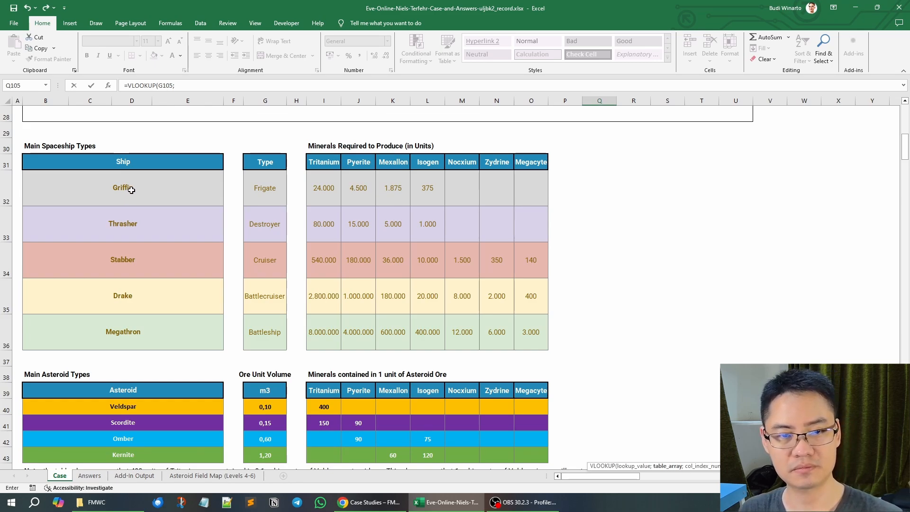
{"action": "left_click_drag", "start_coordinate": [131, 191], "coordinate": [524, 324]}
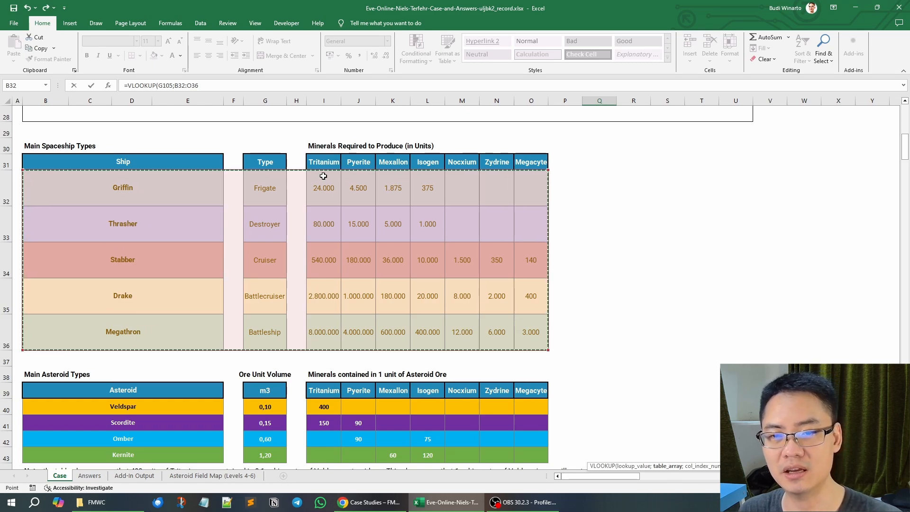
{"action": "key", "text": "F4"}
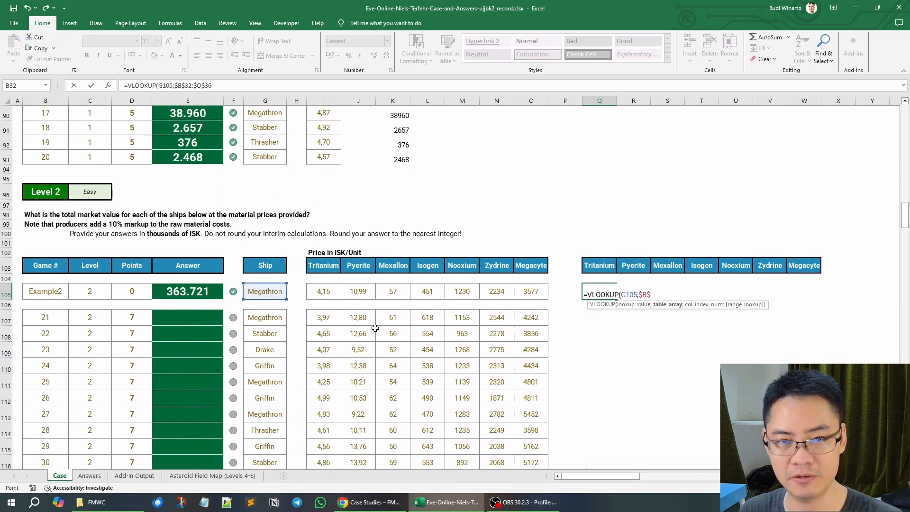
{"action": "type", "text": ";"}
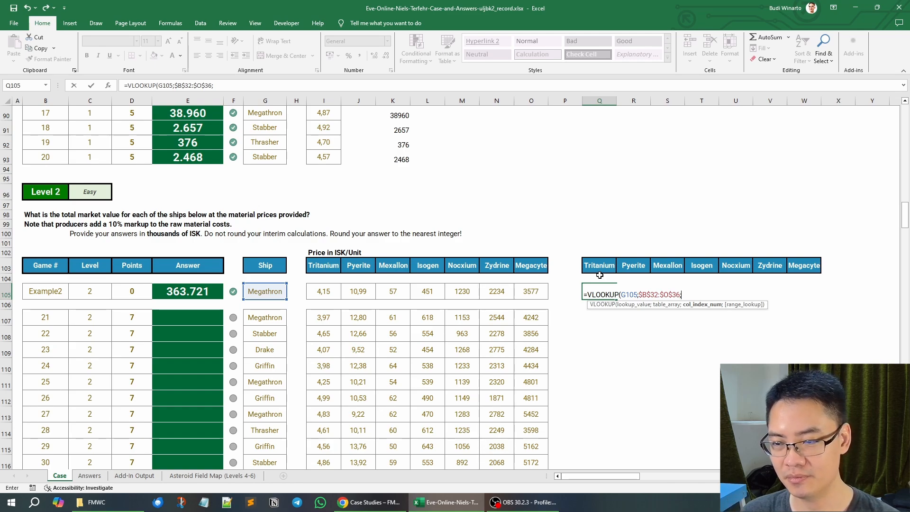
Nest a MATCH function as the VLOOKUP's column index in Q105, with the row-locked header Q$103 as its lookup value.
{"action": "type", "text": "8"}
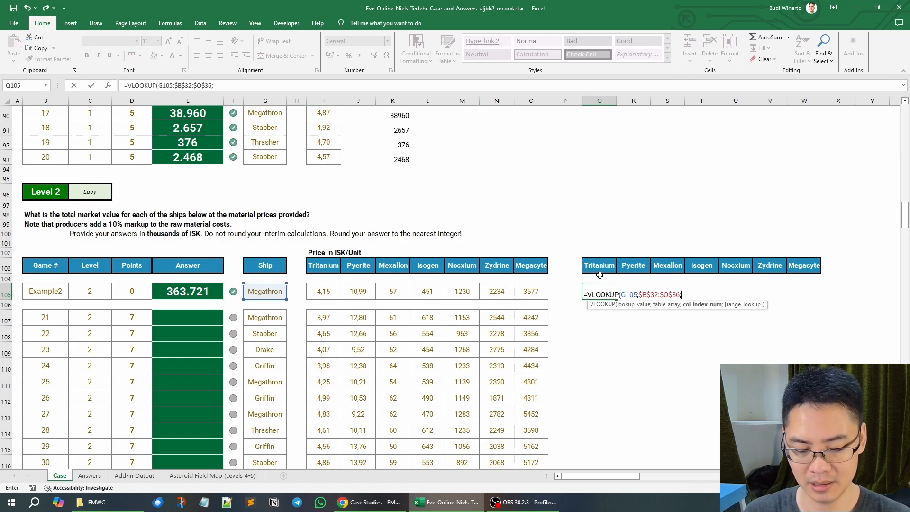
{"action": "type", "text": "MAT"}
{"action": "key", "text": "Tab"}
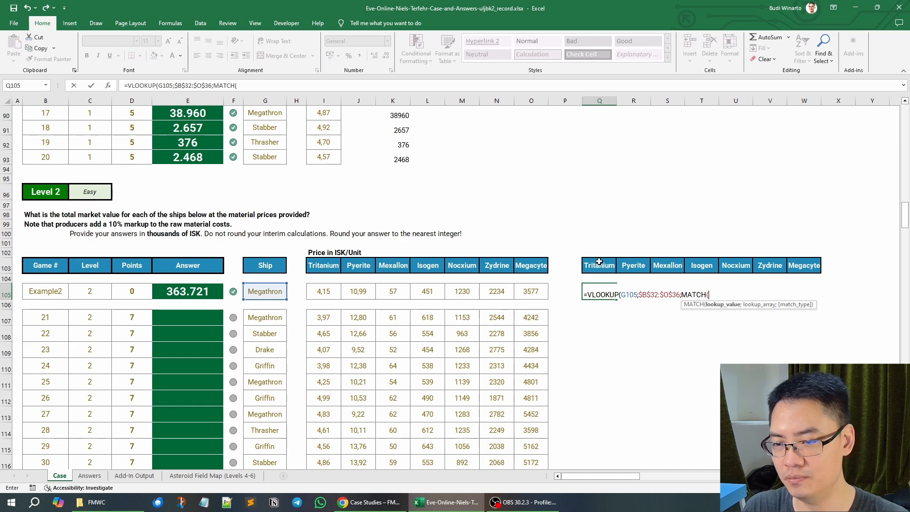
{"action": "left_click", "coordinate": [599, 261]}
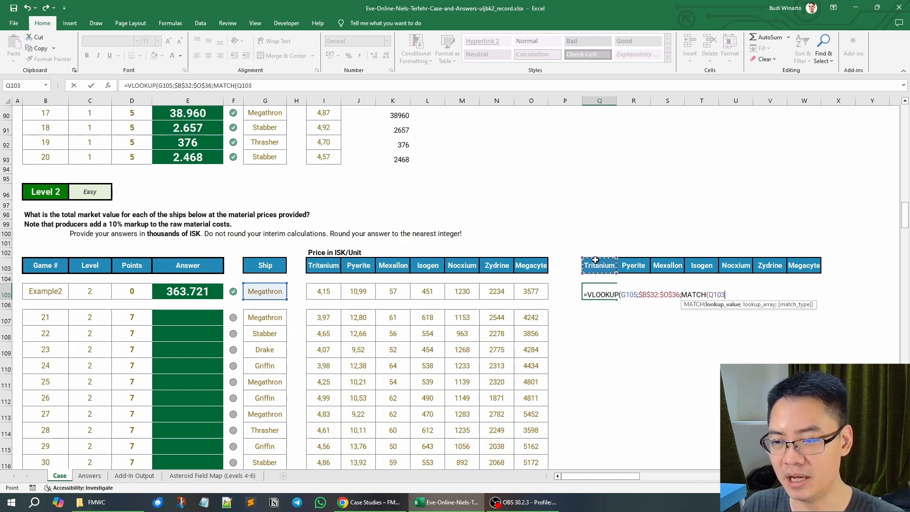
{"action": "key", "text": "F4"}
{"action": "key", "text": "F4"}
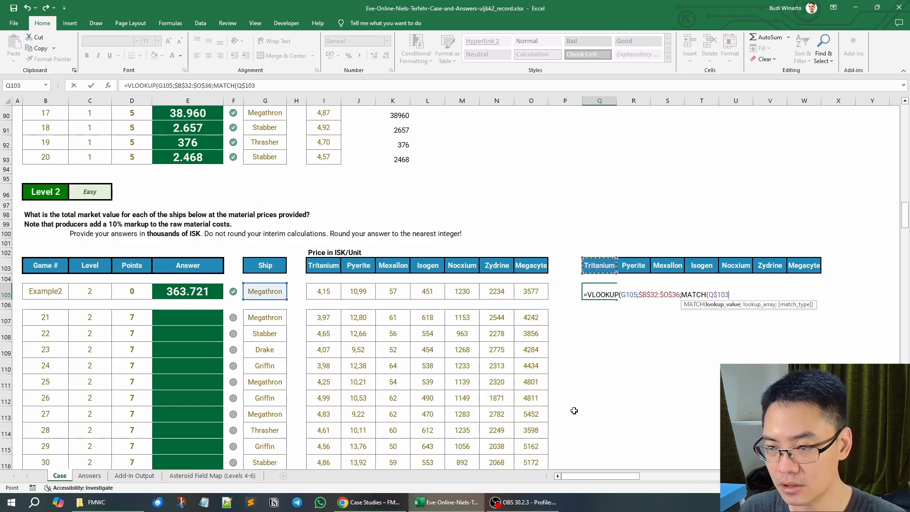
{"action": "type", "text": ";"}
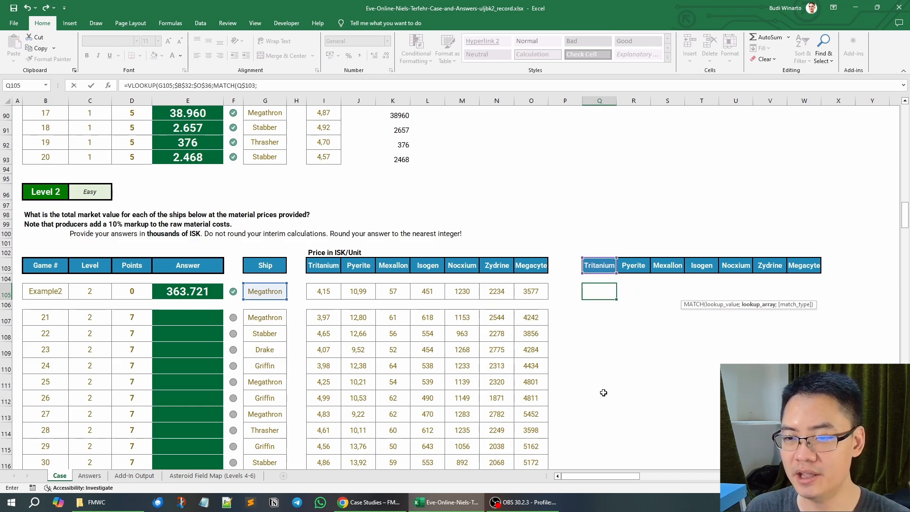
Set the MATCH lookup array to the absolute header row $B$31:$O$31 of the spaceship minerals table.
{"action": "scroll", "coordinate": [603, 391], "scroll_direction": "up", "scroll_amount": 9}
{"action": "scroll", "coordinate": [605, 385], "scroll_direction": "up", "scroll_amount": 15}
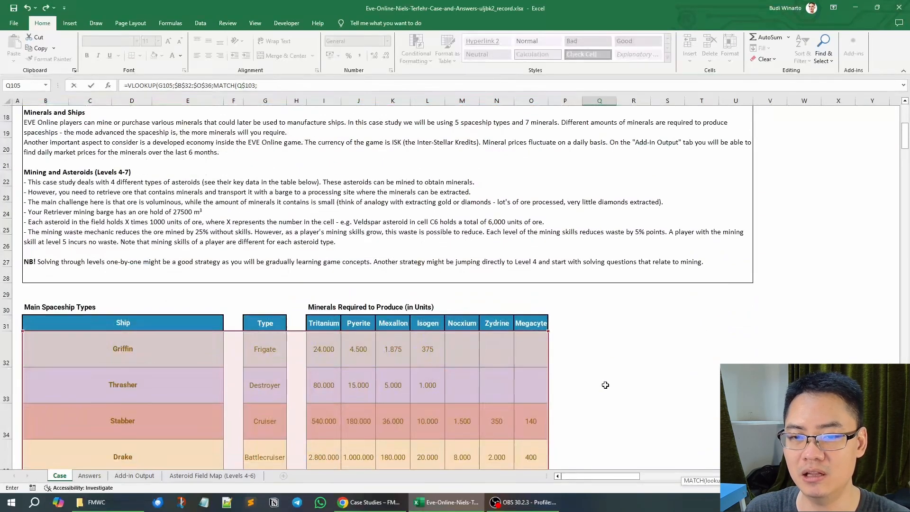
{"action": "scroll", "coordinate": [401, 396], "scroll_direction": "down", "scroll_amount": 3}
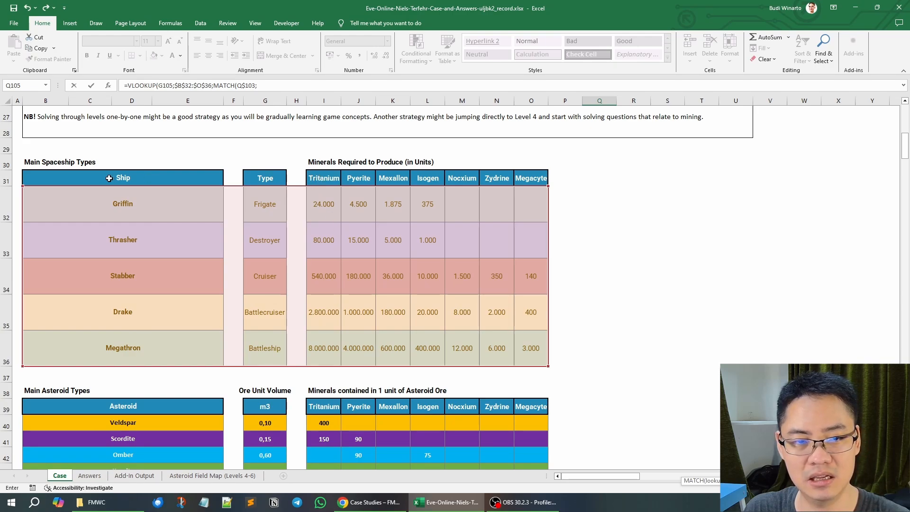
{"action": "left_click_drag", "start_coordinate": [48, 176], "coordinate": [277, 167]}
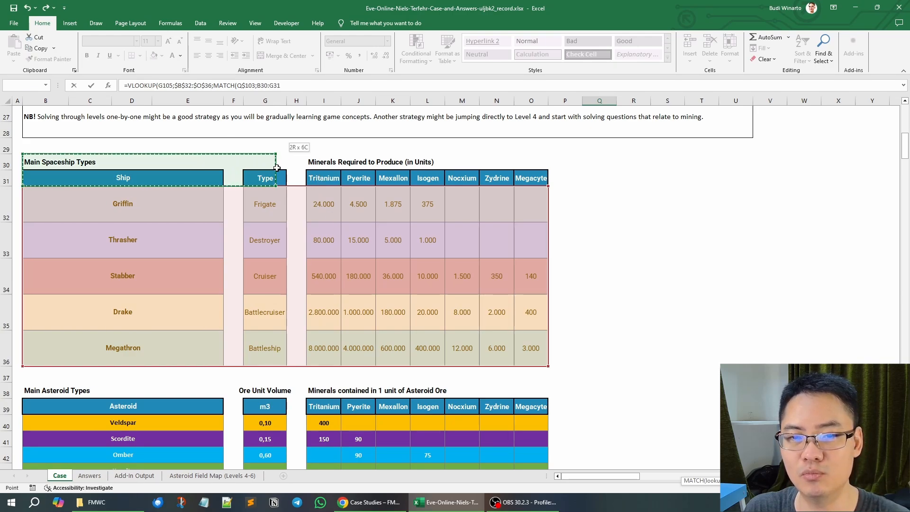
{"action": "left_click_drag", "start_coordinate": [524, 182], "coordinate": [525, 182]}
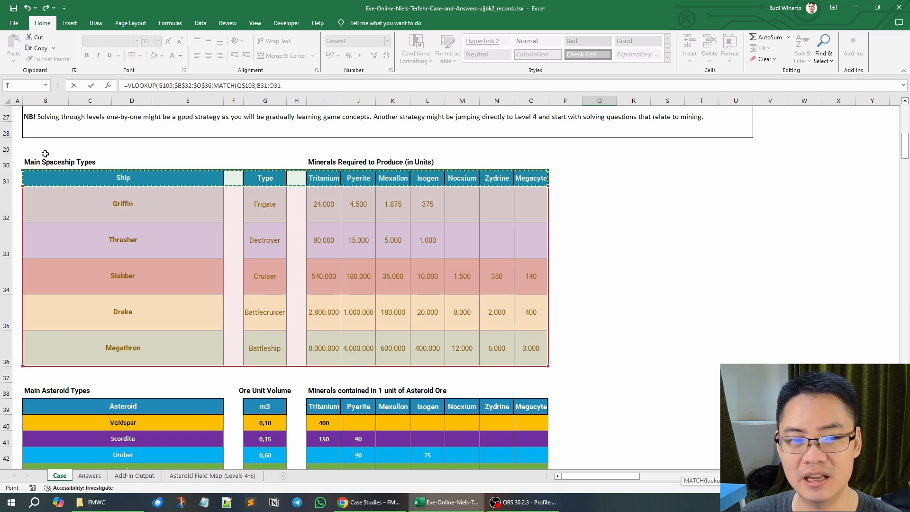
{"action": "scroll", "coordinate": [477, 286], "scroll_direction": "down", "scroll_amount": 1}
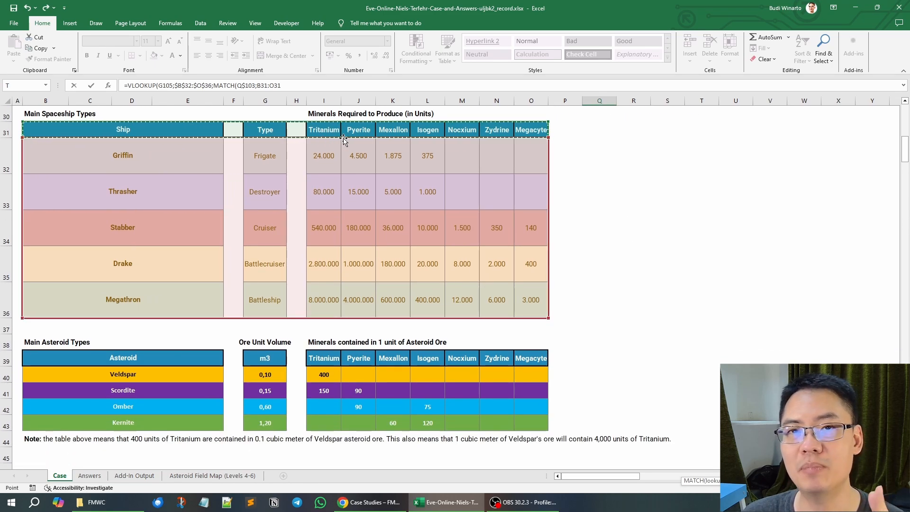
{"action": "scroll", "coordinate": [487, 225], "scroll_direction": "down", "scroll_amount": 1}
{"action": "scroll", "coordinate": [486, 225], "scroll_direction": "down", "scroll_amount": 20}
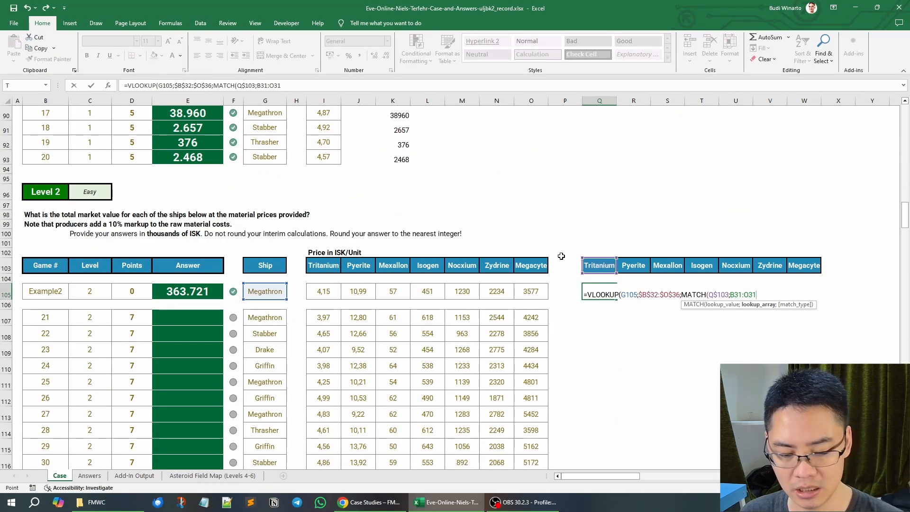
{"action": "key", "text": "F4"}
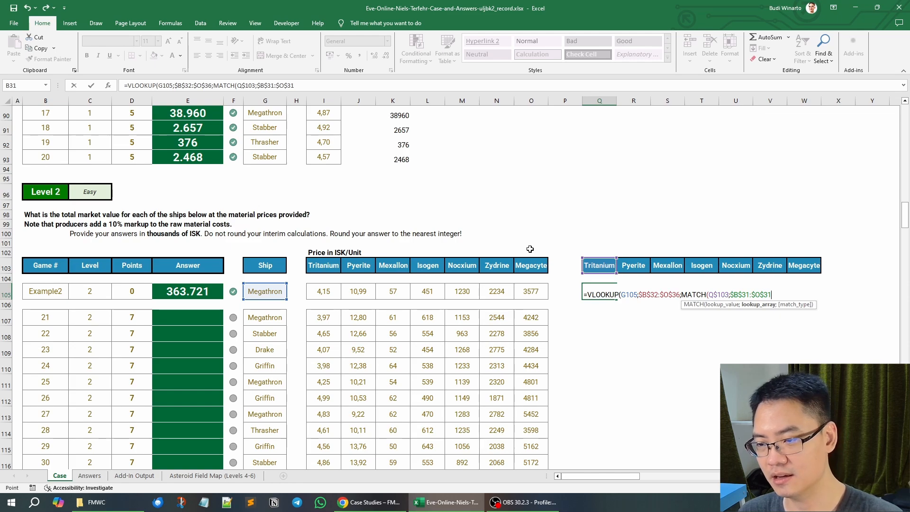
Complete the Q105 formula with match type 0 for MATCH and FALSE as the VLOOKUP range lookup.
{"action": "type", "text": ";"}
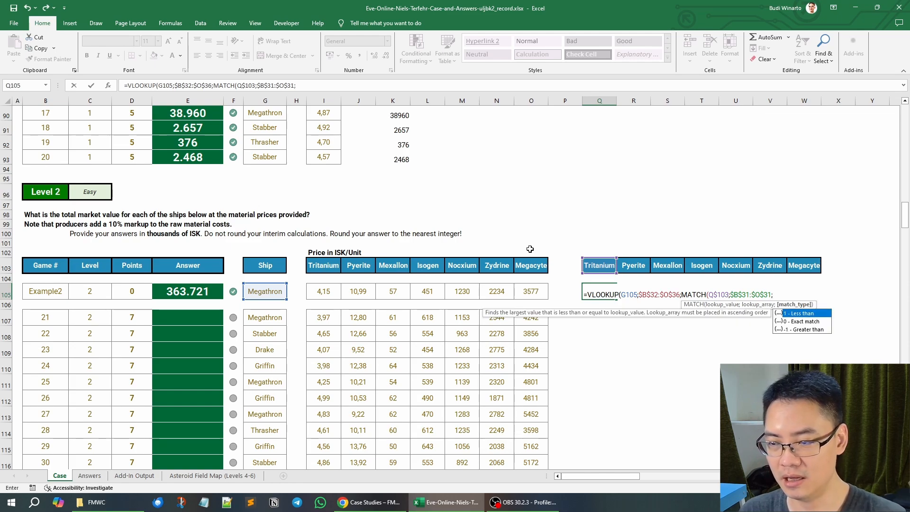
{"action": "key", "text": "Down"}
{"action": "key", "text": "Tab"}
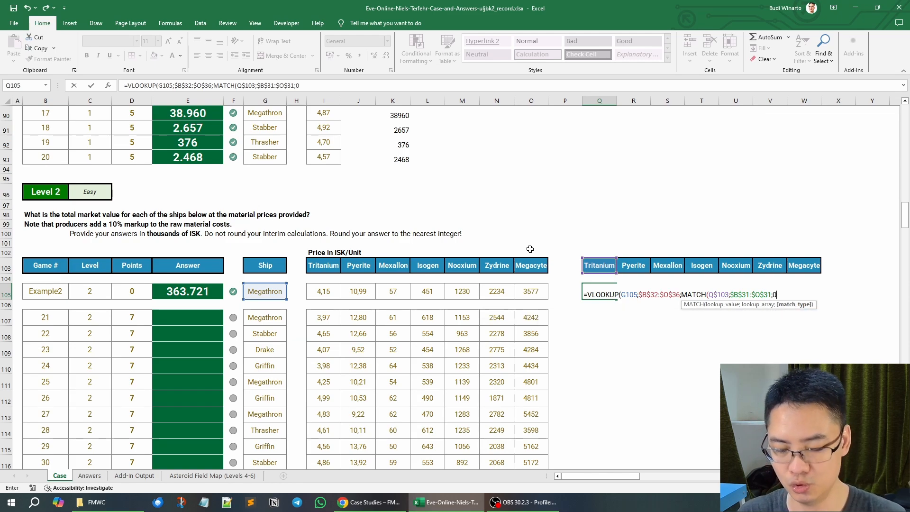
{"action": "type", "text": ")"}
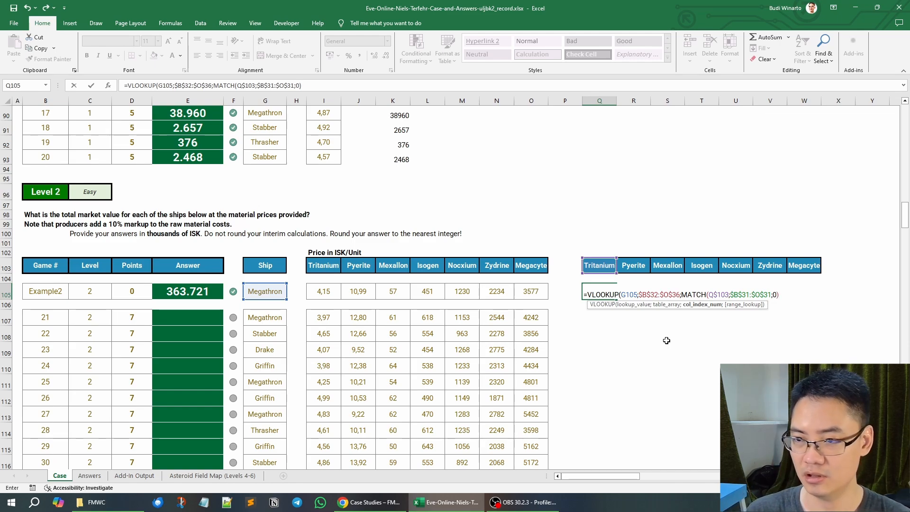
{"action": "type", "text": ";"}
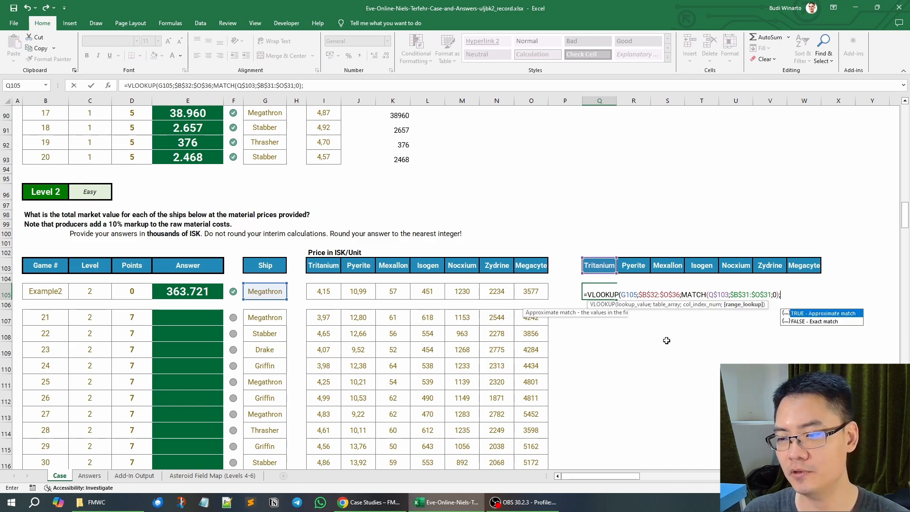
{"action": "key", "text": "Down"}
{"action": "key", "text": "Tab"}
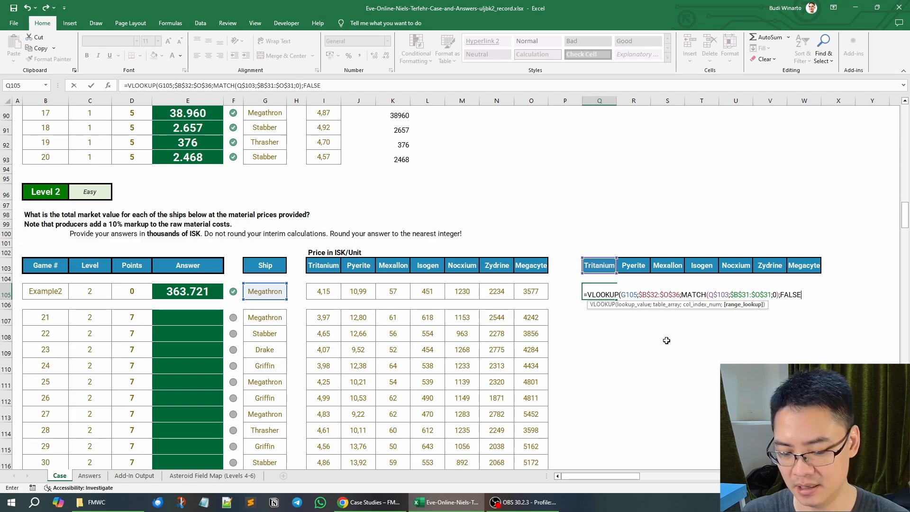
{"action": "type", "text": ")"}
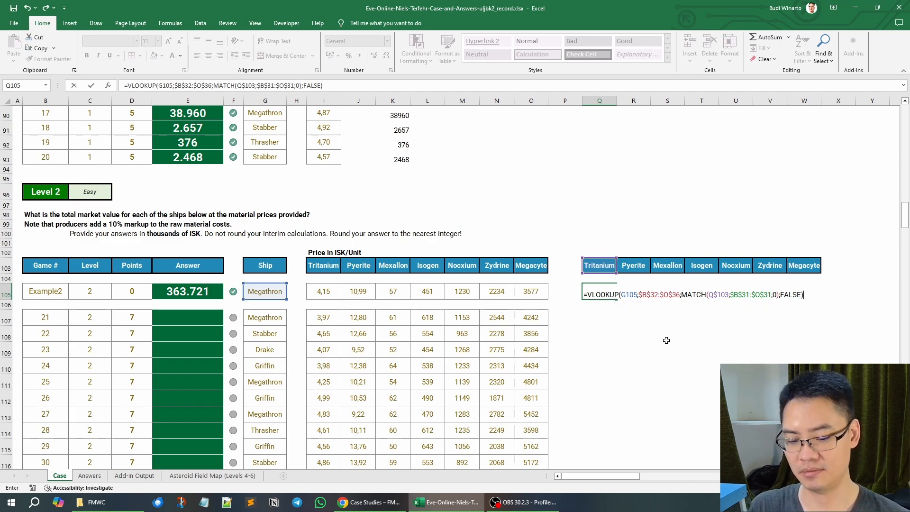
{"action": "key", "text": "Return"}
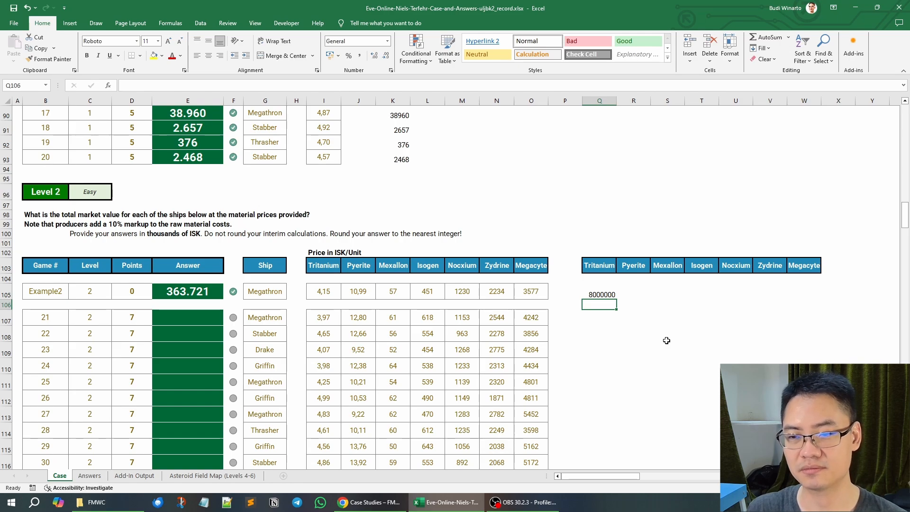
Try filling the Q105 formula across to W105, and undo the fill.
{"action": "key", "text": "Up"}
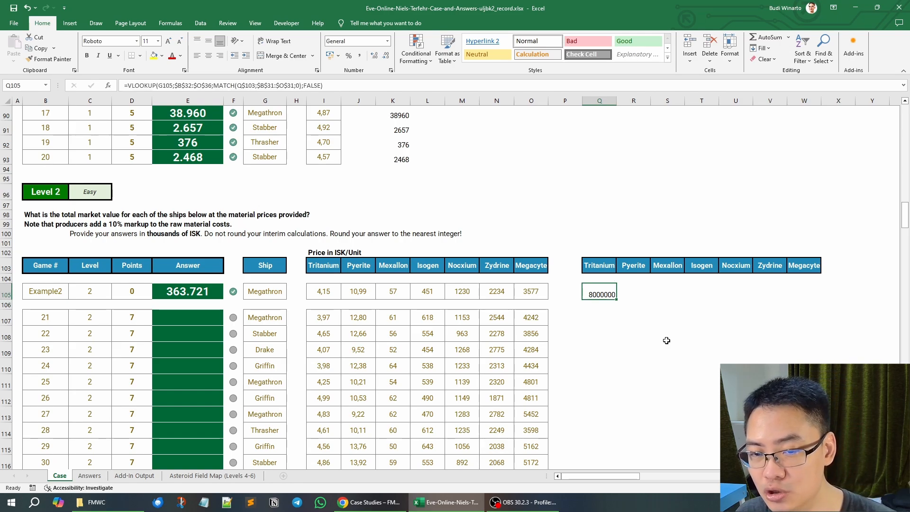
{"action": "scroll", "coordinate": [607, 351], "scroll_direction": "up", "scroll_amount": 8}
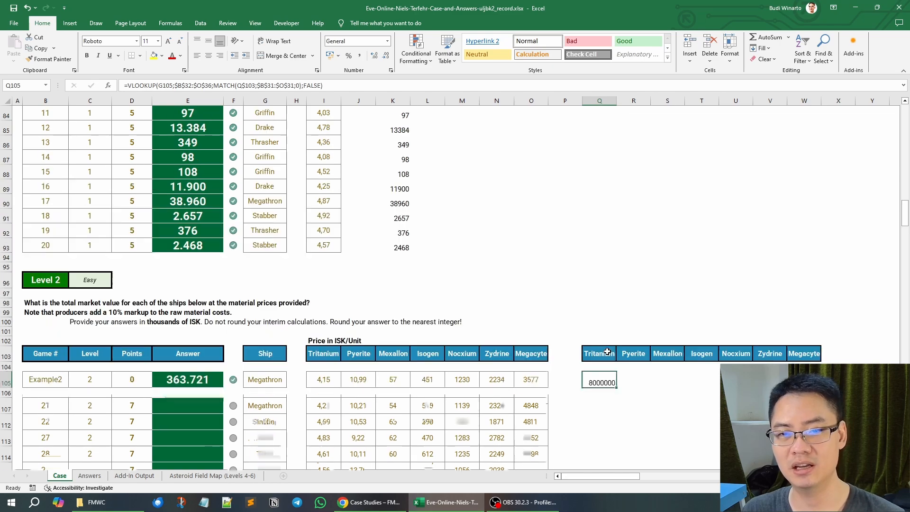
{"action": "scroll", "coordinate": [607, 352], "scroll_direction": "down", "scroll_amount": 7}
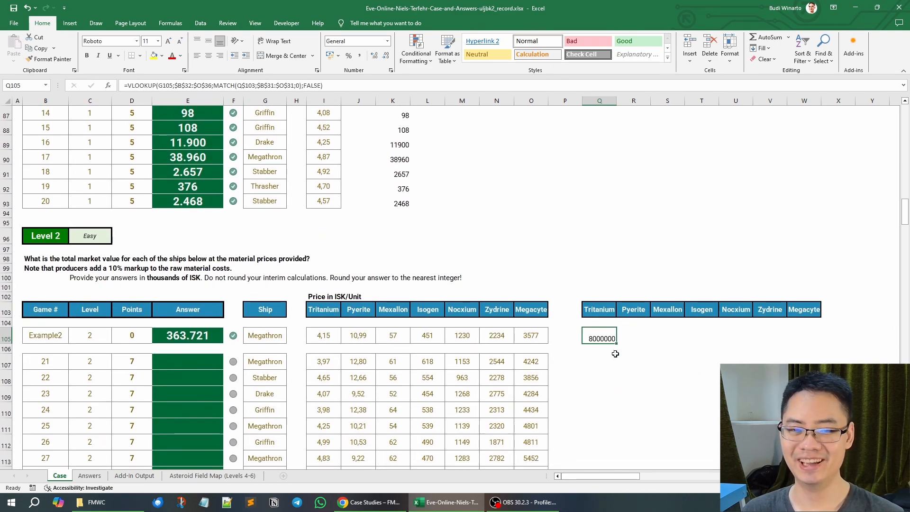
{"action": "scroll", "coordinate": [574, 309], "scroll_direction": "down", "scroll_amount": 1}
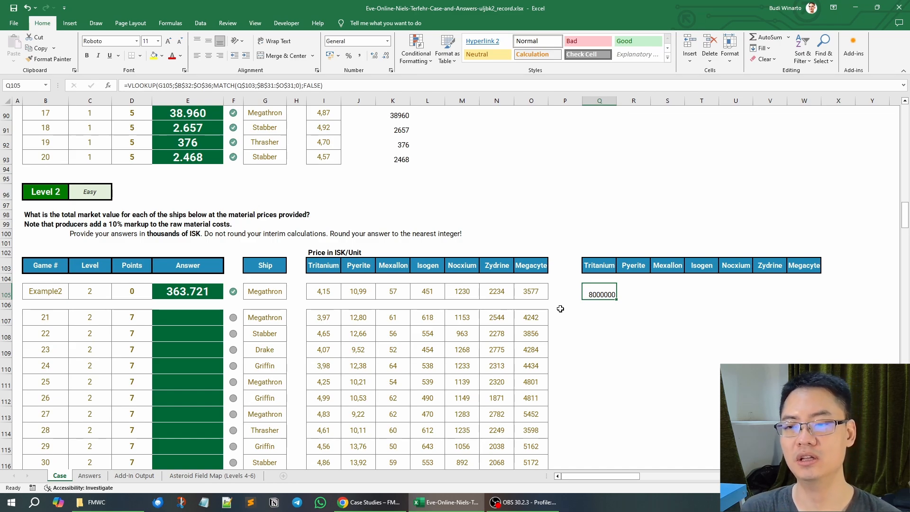
{"action": "left_click_drag", "start_coordinate": [616, 299], "coordinate": [809, 294]}
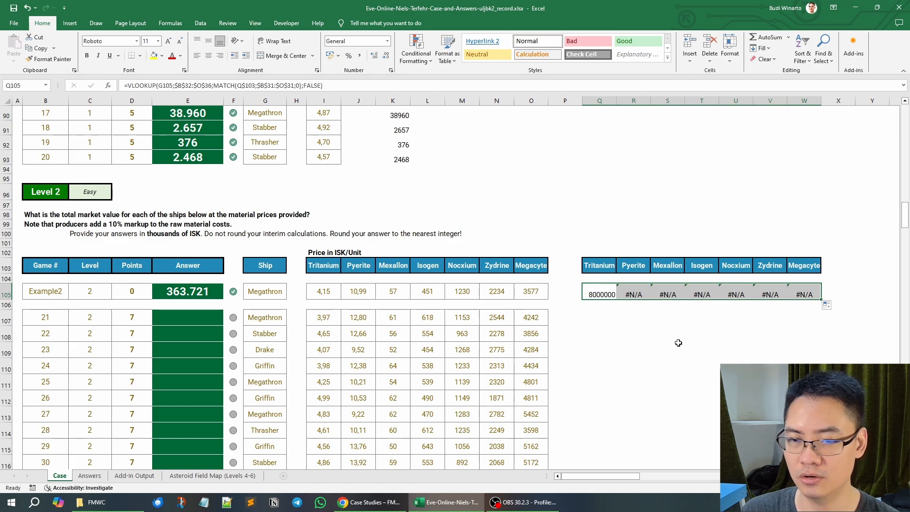
{"action": "key", "text": "ctrl+z"}
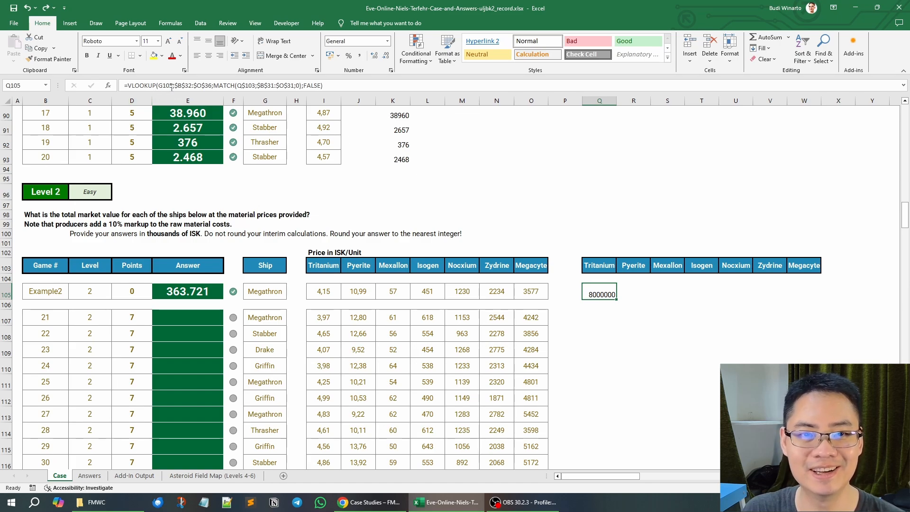
Lock the column of the VLOOKUP lookup value in Q105 by changing it to $G105.
{"action": "left_click", "coordinate": [172, 85]}
{"action": "double_click", "coordinate": [166, 85]}
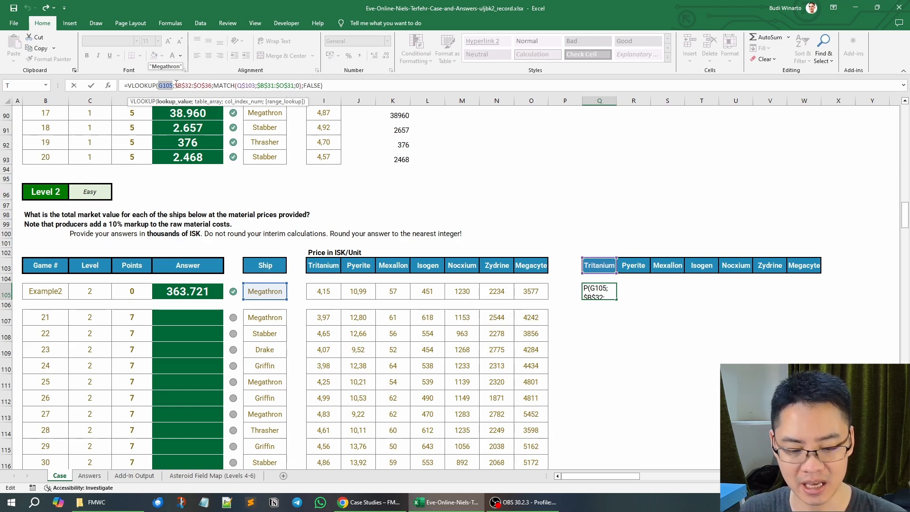
{"action": "key", "text": "F4"}
{"action": "key", "text": "F4"}
{"action": "key", "text": "F4"}
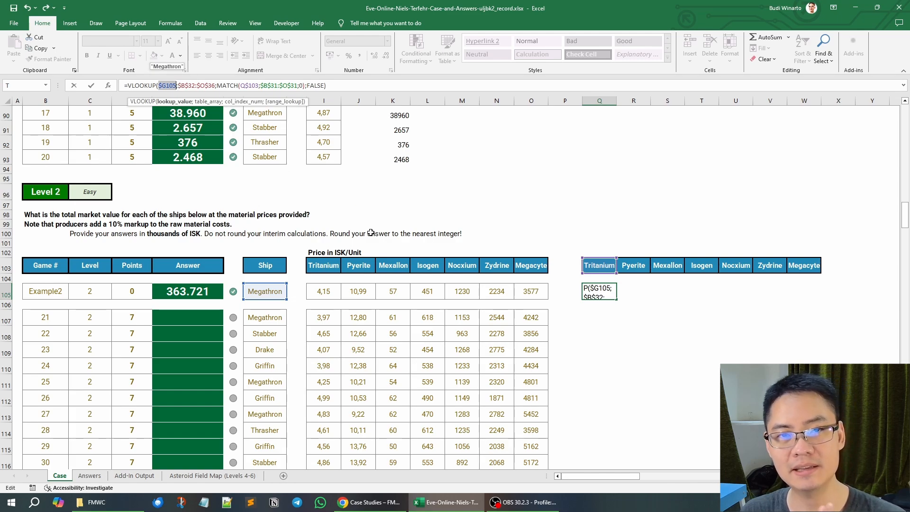
{"action": "key", "text": "Return"}
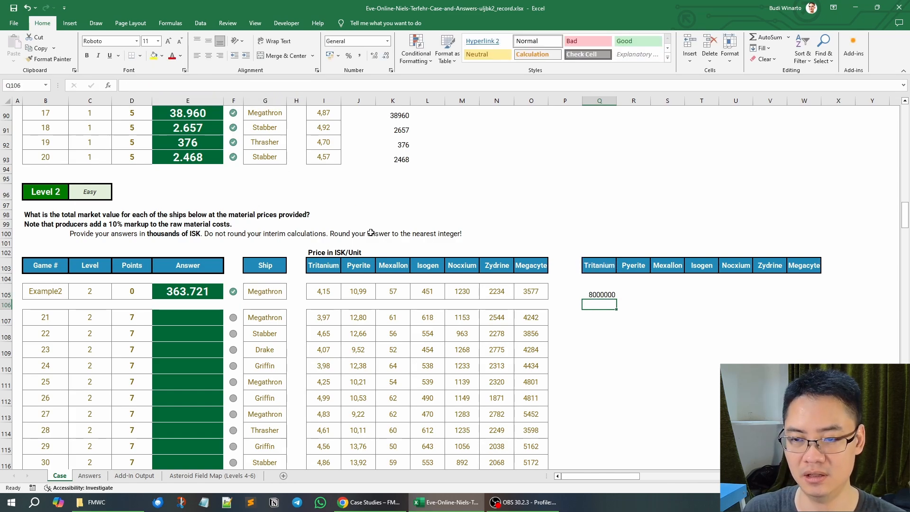
Fill the Q105 formula across to W105 and format the mineral quantities with thousands separators and no decimals.
{"action": "left_click", "coordinate": [609, 294]}
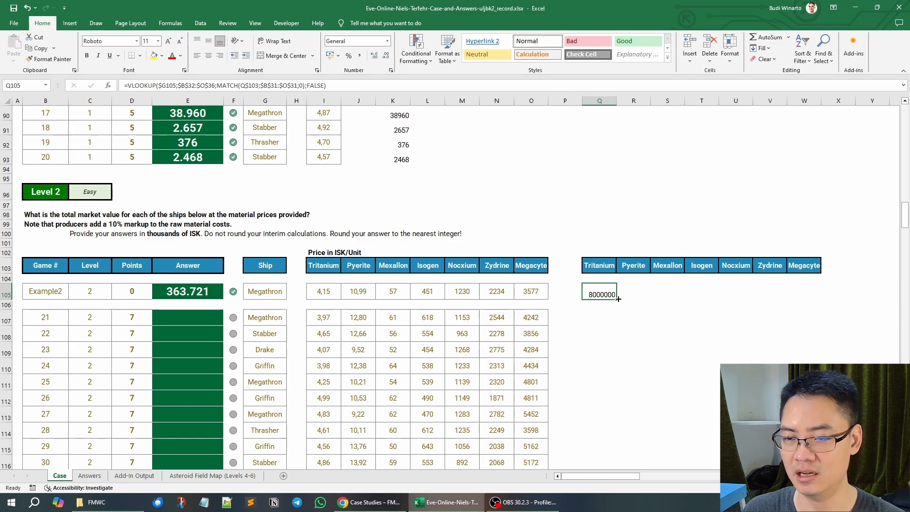
{"action": "left_click_drag", "start_coordinate": [618, 298], "coordinate": [821, 299]}
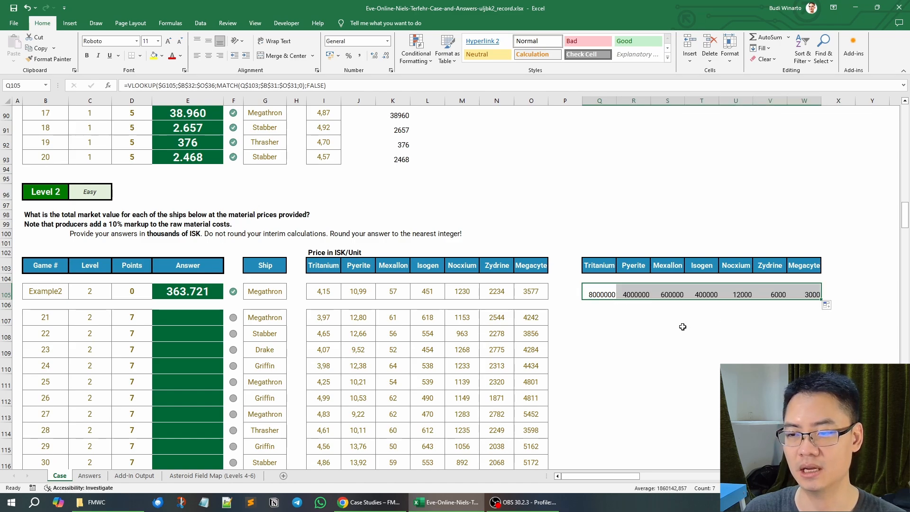
{"action": "left_click", "coordinate": [360, 59]}
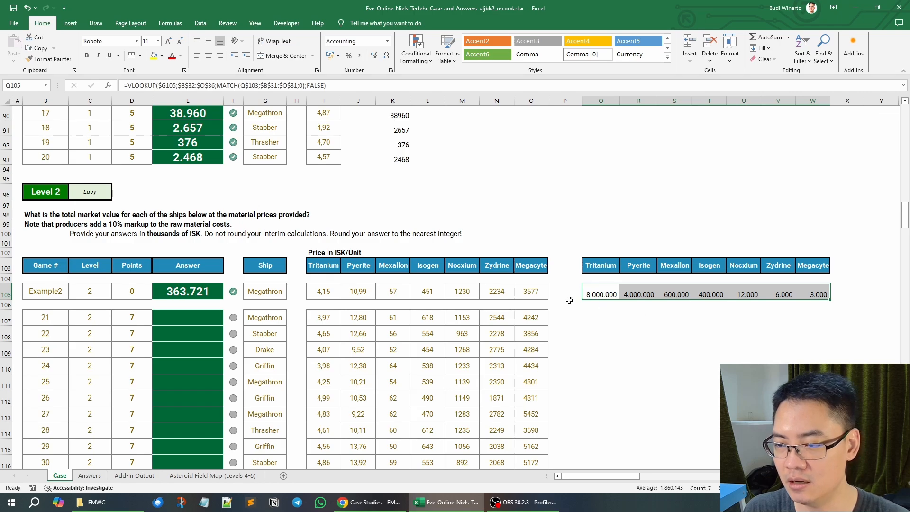
Check the retrieved Megathron quantities in row 105 against the Megathron row of the Minerals Required to Produce table.
{"action": "scroll", "coordinate": [583, 301], "scroll_direction": "down", "scroll_amount": 1}
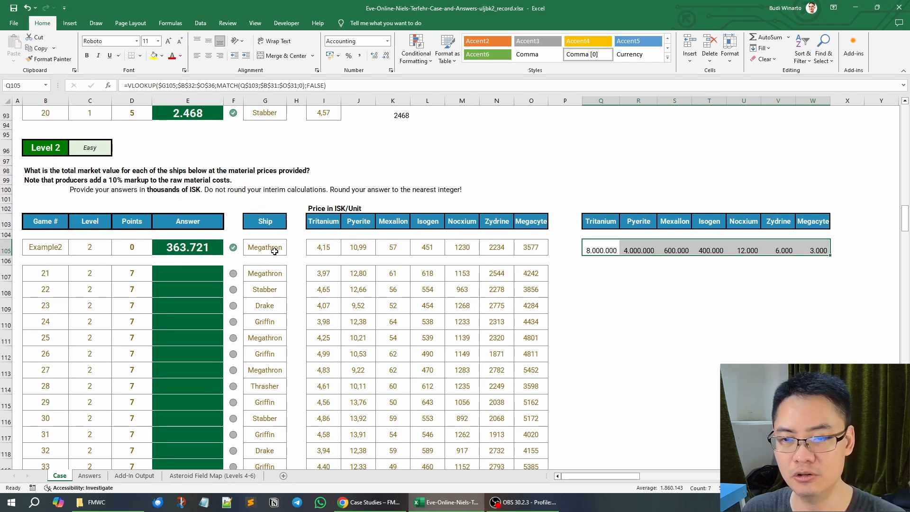
{"action": "scroll", "coordinate": [557, 316], "scroll_direction": "up", "scroll_amount": 9}
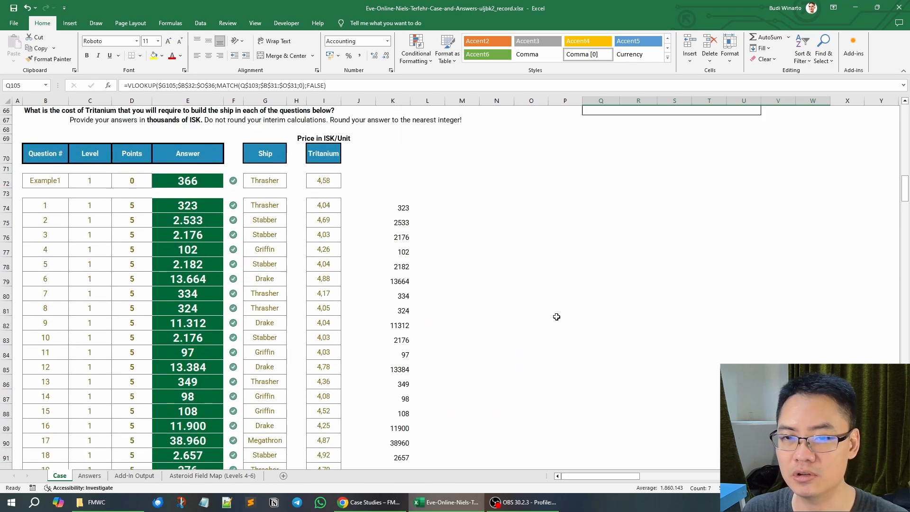
{"action": "scroll", "coordinate": [557, 317], "scroll_direction": "up", "scroll_amount": 13}
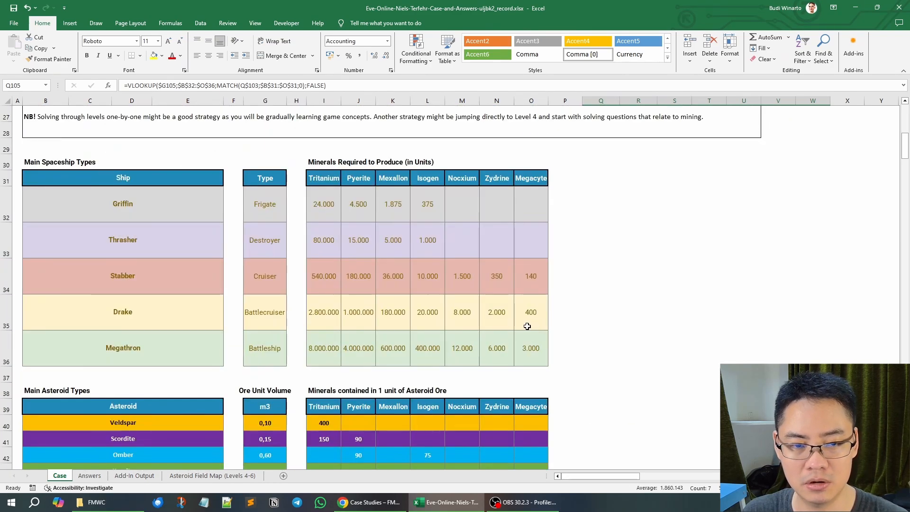
{"action": "left_click", "coordinate": [326, 353]}
{"action": "left_click", "coordinate": [353, 352]}
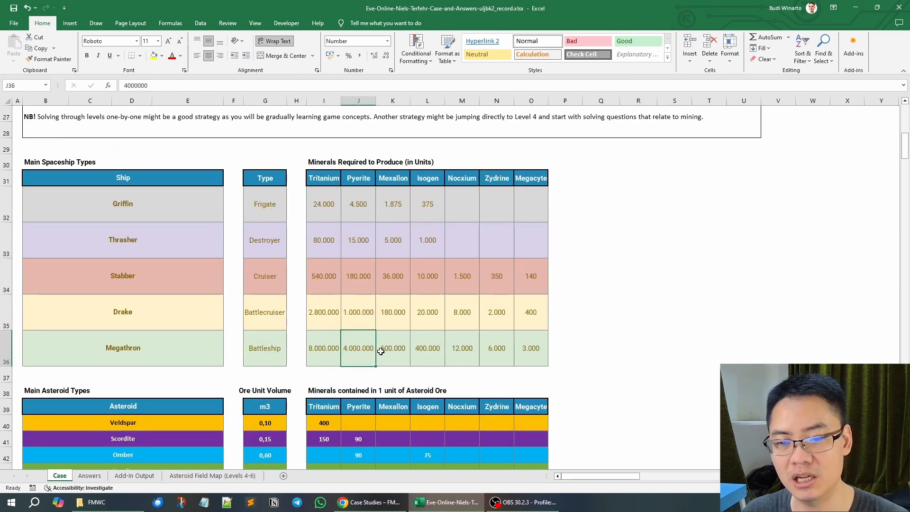
{"action": "left_click", "coordinate": [384, 351]}
{"action": "scroll", "coordinate": [693, 353], "scroll_direction": "down", "scroll_amount": 20}
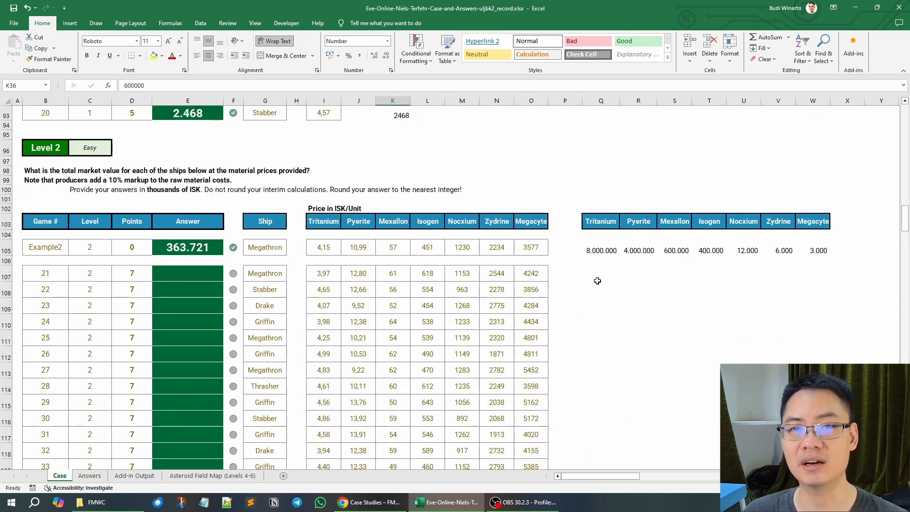
Extend the Q105 formula to multiply the looked-up Tritanium quantity by its unit price in I105.
{"action": "left_click", "coordinate": [596, 247]}
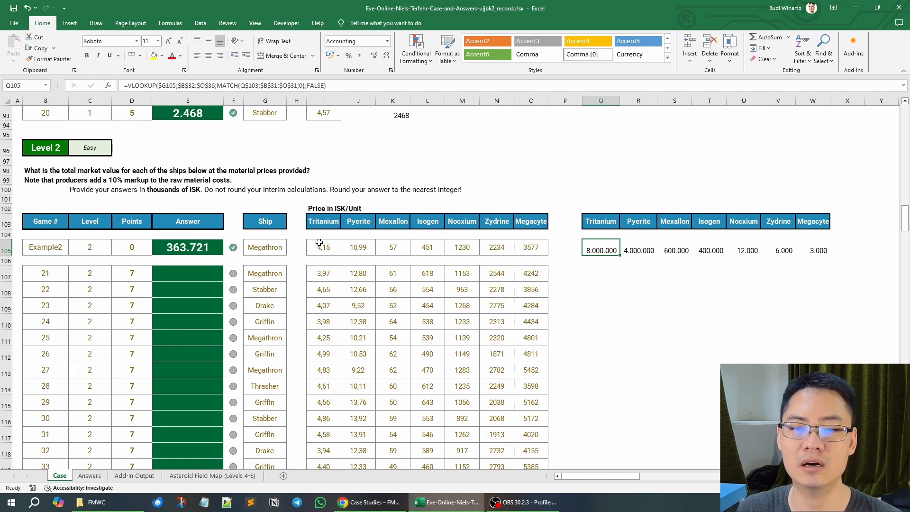
{"action": "left_click", "coordinate": [347, 86]}
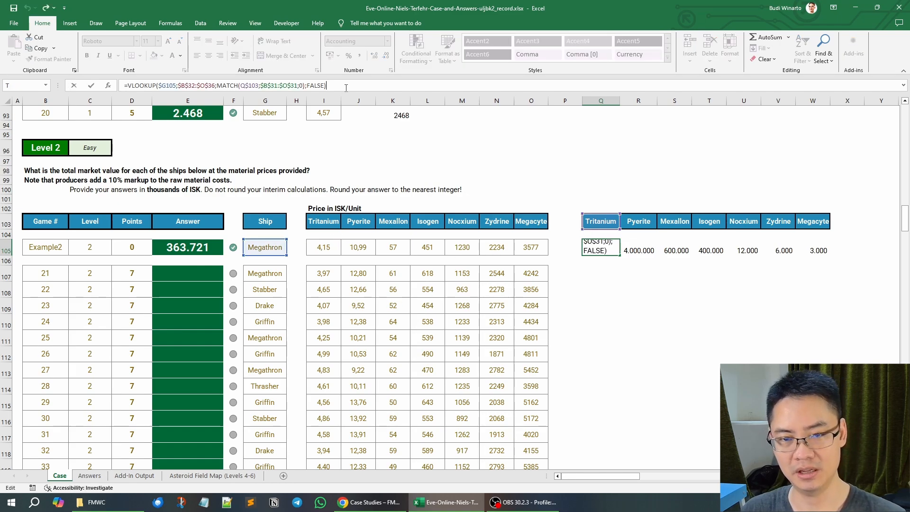
{"action": "type", "text": "*"}
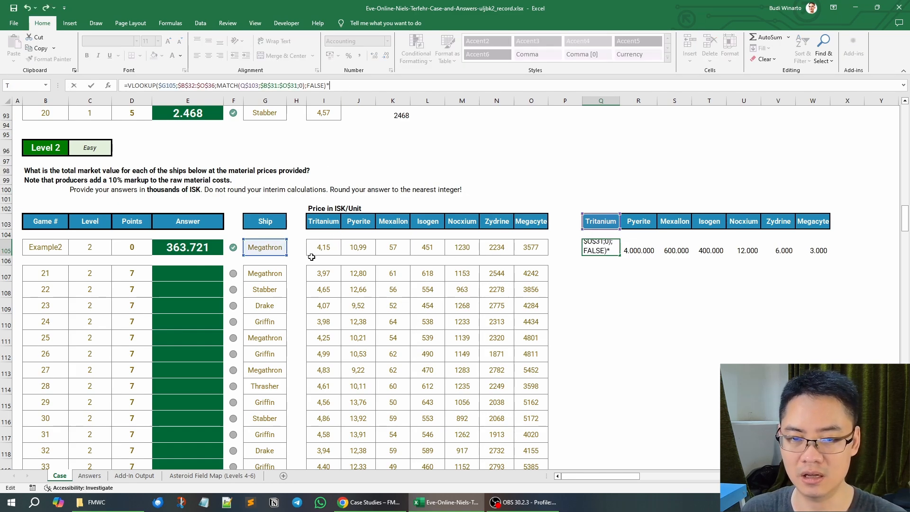
{"action": "left_click", "coordinate": [325, 249]}
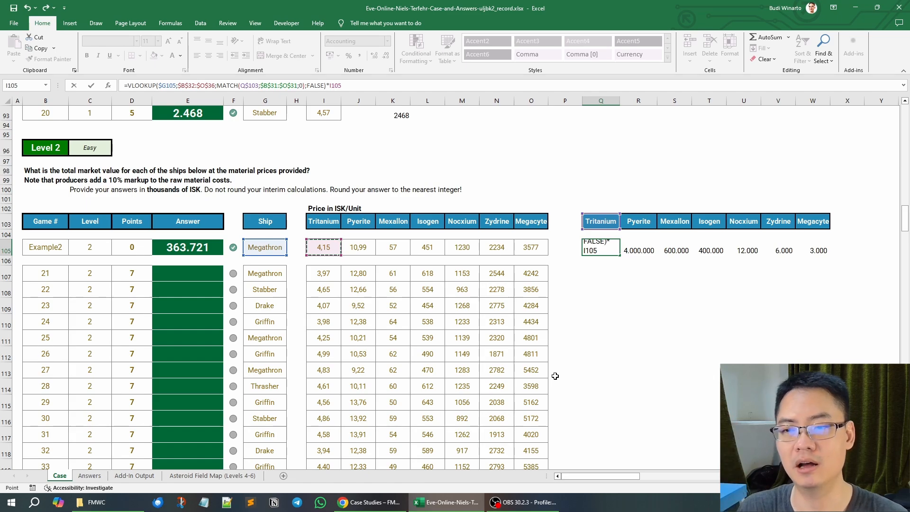
{"action": "key", "text": "Return"}
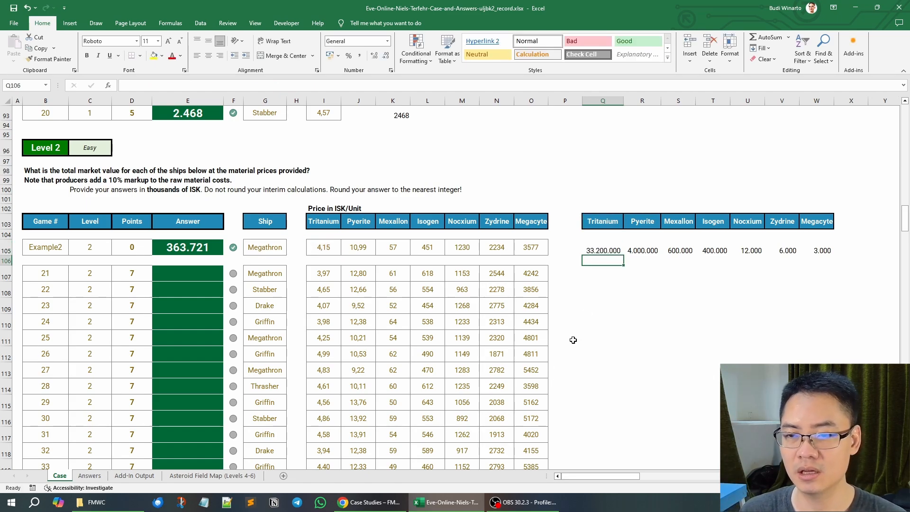
Fill the Q105 cost formula across to W105 and autofit the widths of columns Q to W.
{"action": "left_click", "coordinate": [611, 250]}
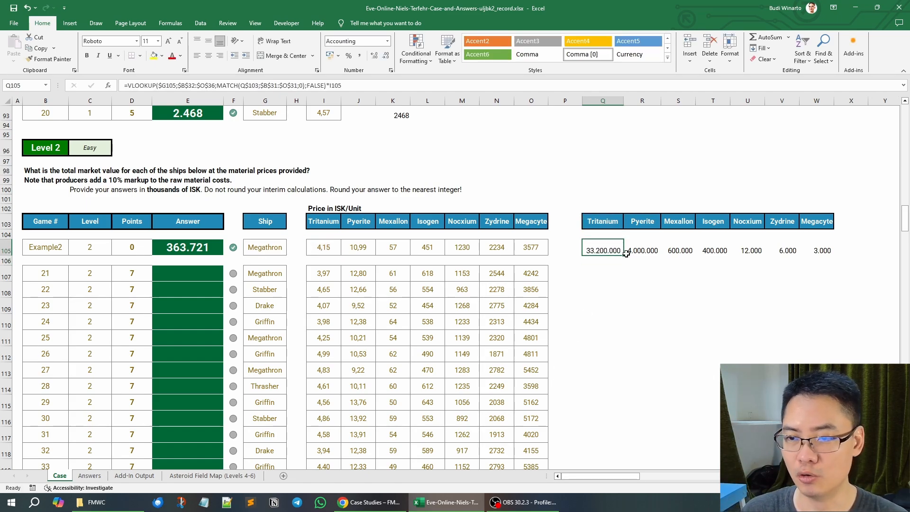
{"action": "left_click_drag", "start_coordinate": [624, 256], "coordinate": [827, 252]}
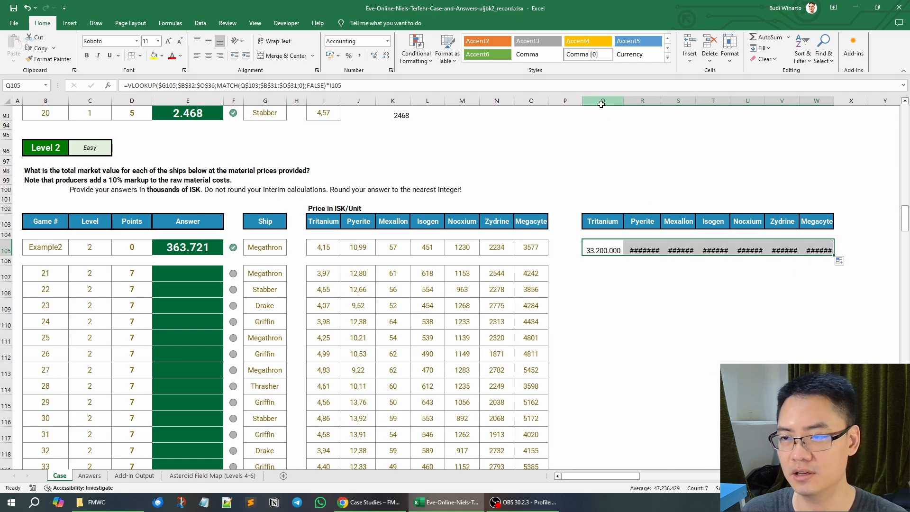
{"action": "left_click_drag", "start_coordinate": [600, 101], "coordinate": [828, 101]}
{"action": "double_click", "coordinate": [834, 103]}
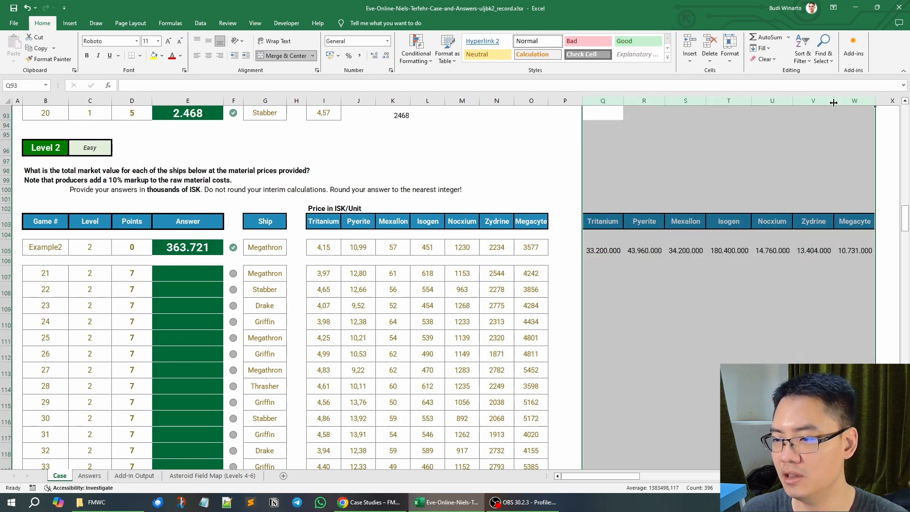
{"action": "left_click", "coordinate": [652, 276]}
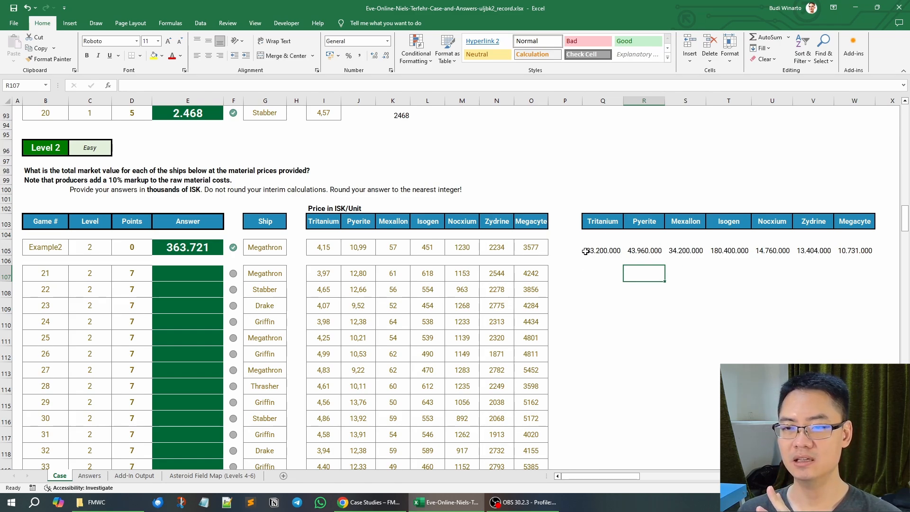
Sum the mineral costs Q105:W105 in X105 and autofit the width of column X.
{"action": "left_click", "coordinate": [563, 250]}
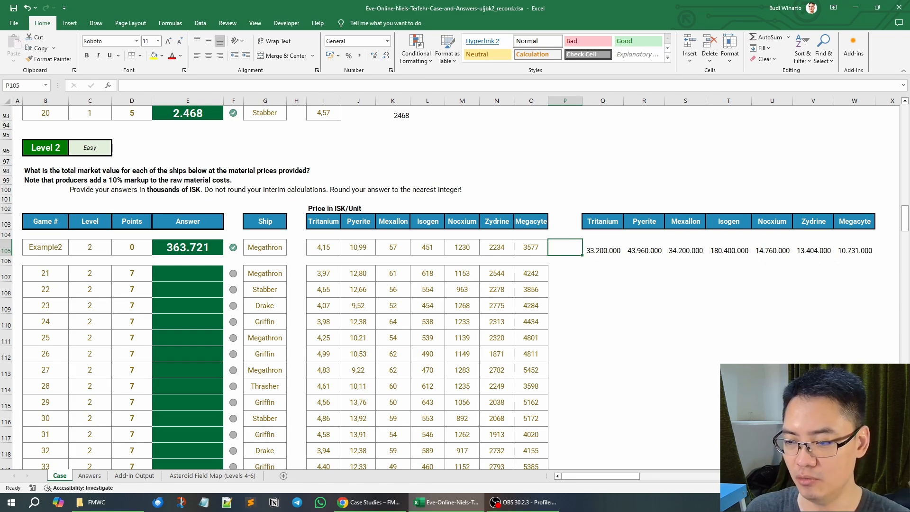
{"action": "scroll", "coordinate": [876, 250], "scroll_direction": "right", "scroll_amount": 1}
{"action": "left_click", "coordinate": [876, 250]}
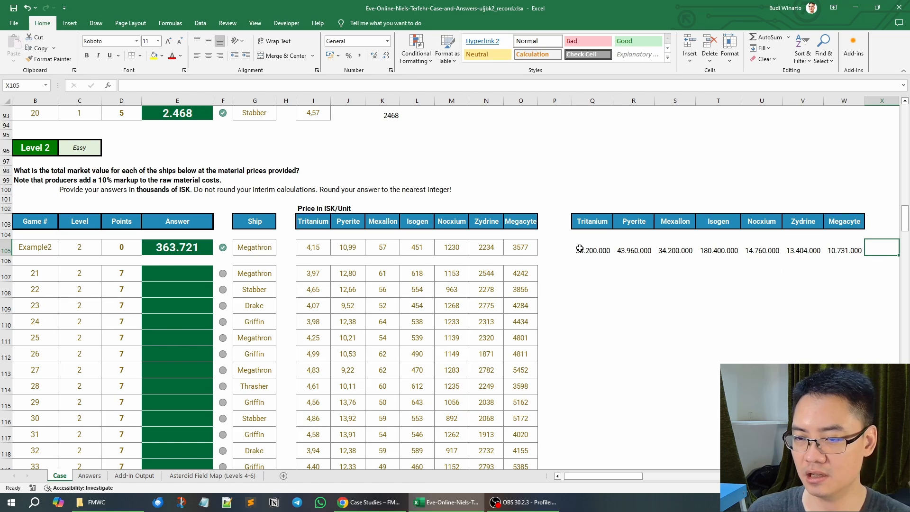
{"action": "left_click_drag", "start_coordinate": [581, 247], "coordinate": [871, 246]}
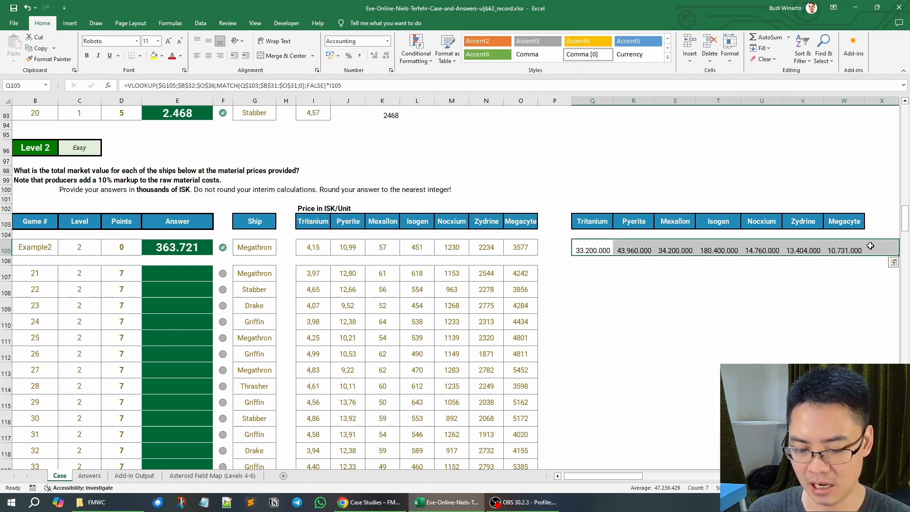
{"action": "key", "text": "alt+equal"}
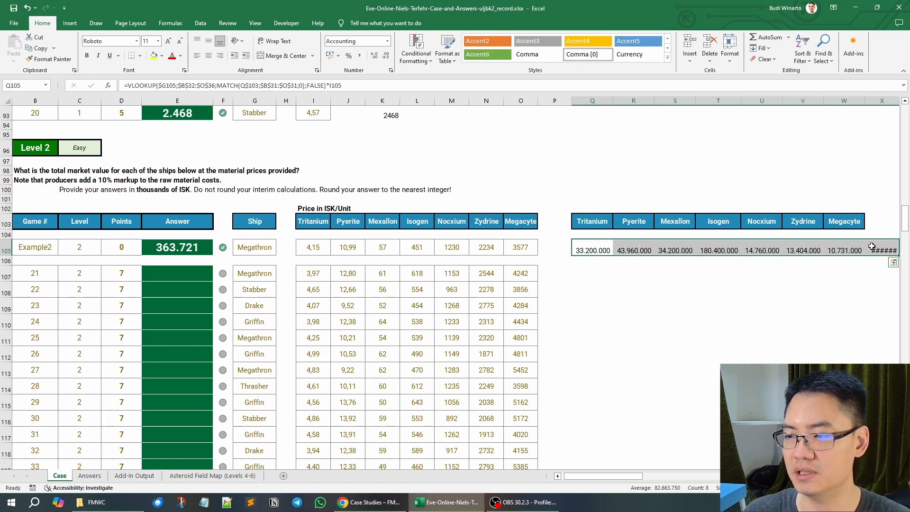
{"action": "left_click", "coordinate": [870, 245]}
{"action": "scroll", "coordinate": [455, 285], "scroll_direction": "right", "scroll_amount": 1}
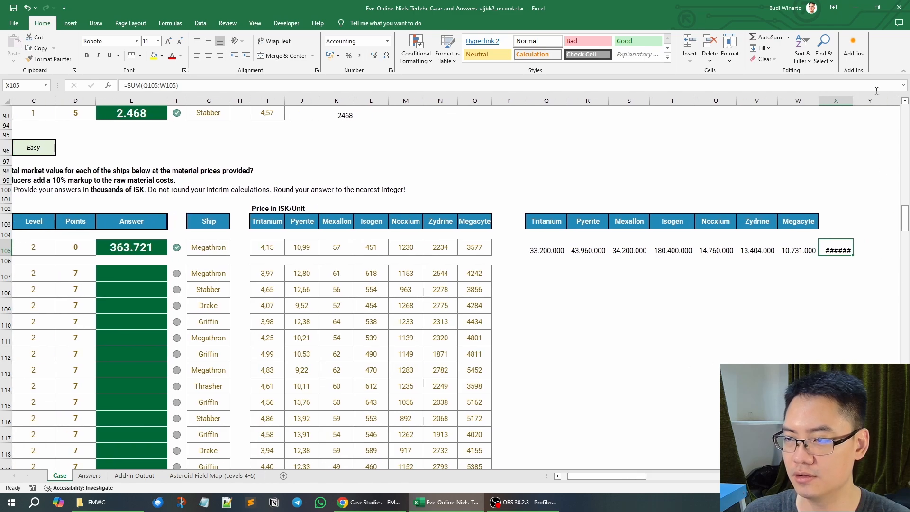
{"action": "double_click", "coordinate": [854, 101]}
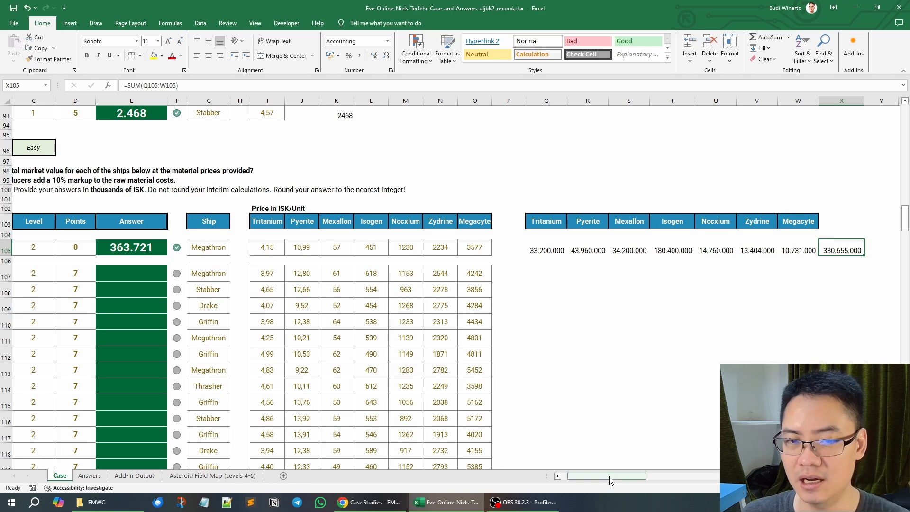
Add the 10% producer markup by multiplying the SUM in X105 by 110%.
{"action": "scroll", "coordinate": [610, 477], "scroll_direction": "left", "scroll_amount": 2}
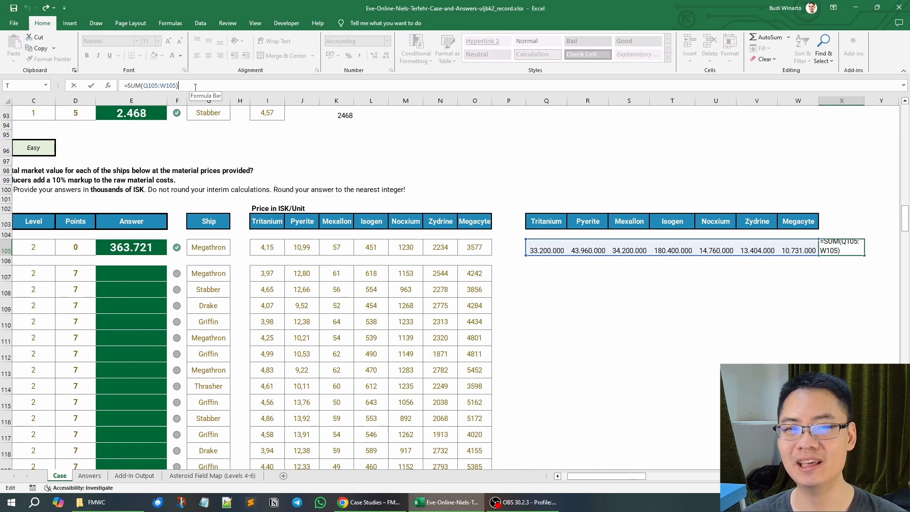
{"action": "left_click", "coordinate": [196, 87]}
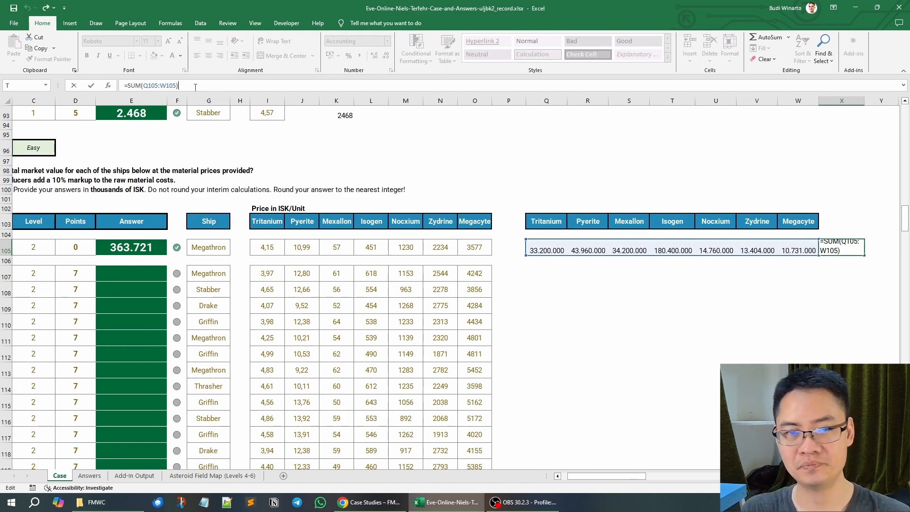
{"action": "type", "text": "*"}
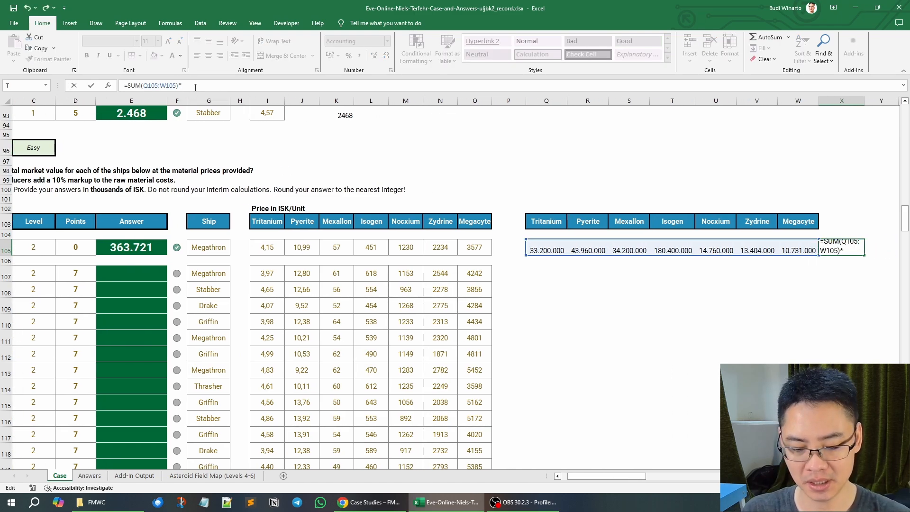
{"action": "type", "text": "1,1"}
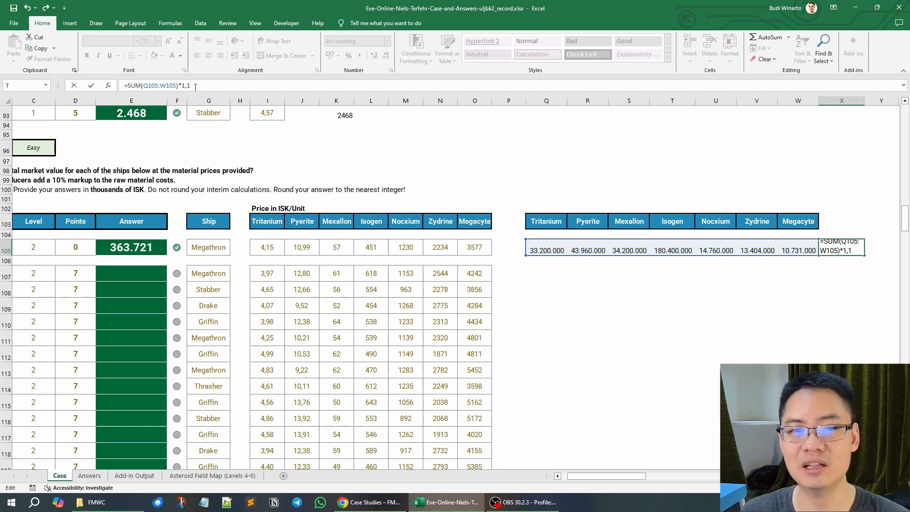
{"action": "key", "text": "BackSpace"}
{"action": "key", "text": "BackSpace"}
{"action": "type", "text": "10%"}
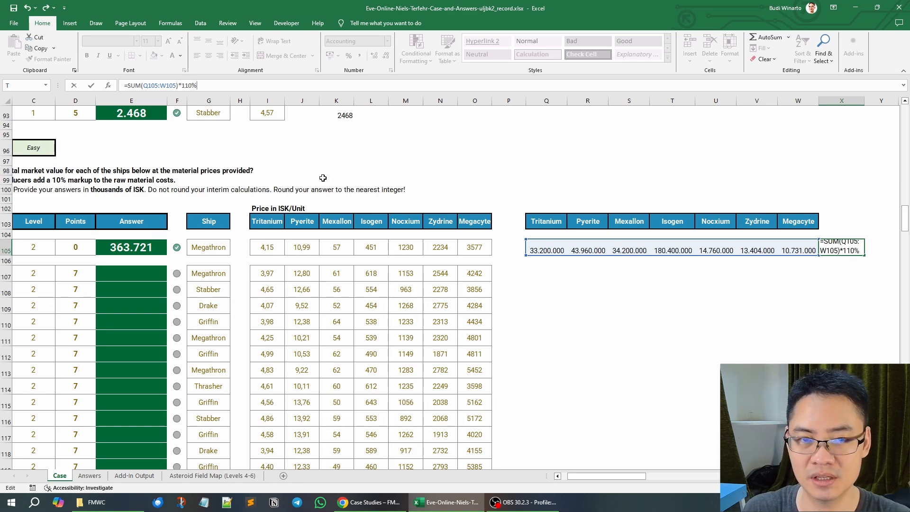
{"action": "key", "text": "Return"}
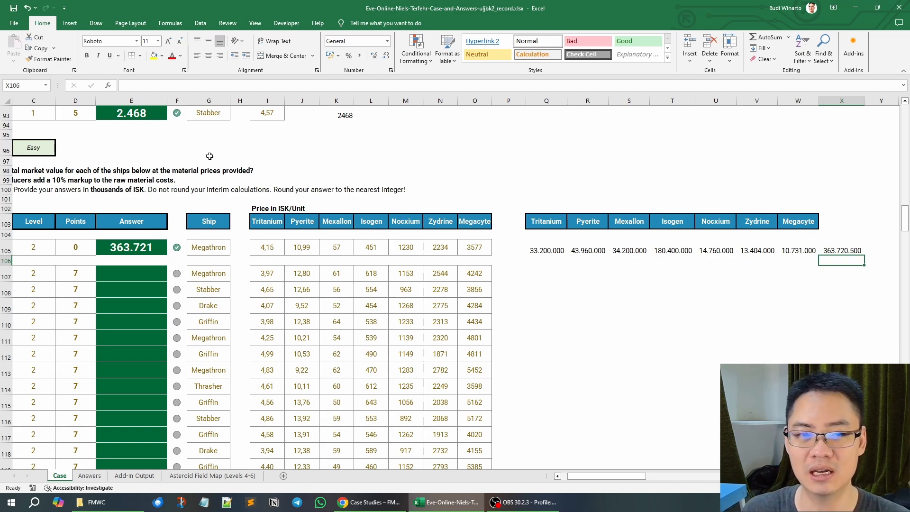
Convert the X105 total to thousands of ISK by dividing its formula by 1000.
{"action": "left_click", "coordinate": [829, 250]}
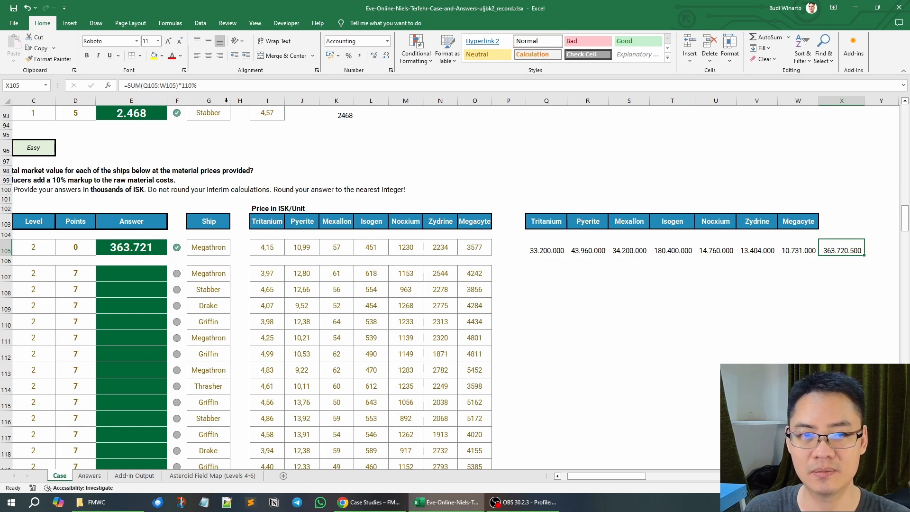
{"action": "left_click", "coordinate": [206, 87]}
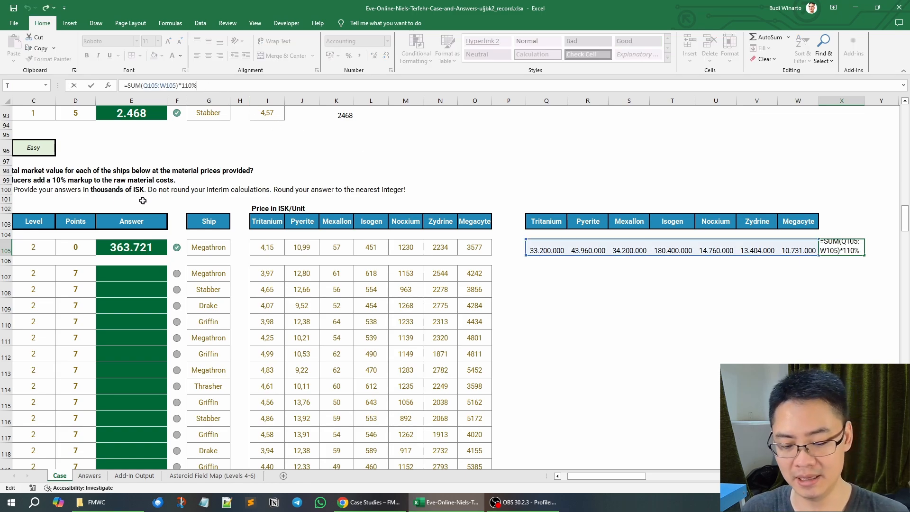
{"action": "type", "text": "/"}
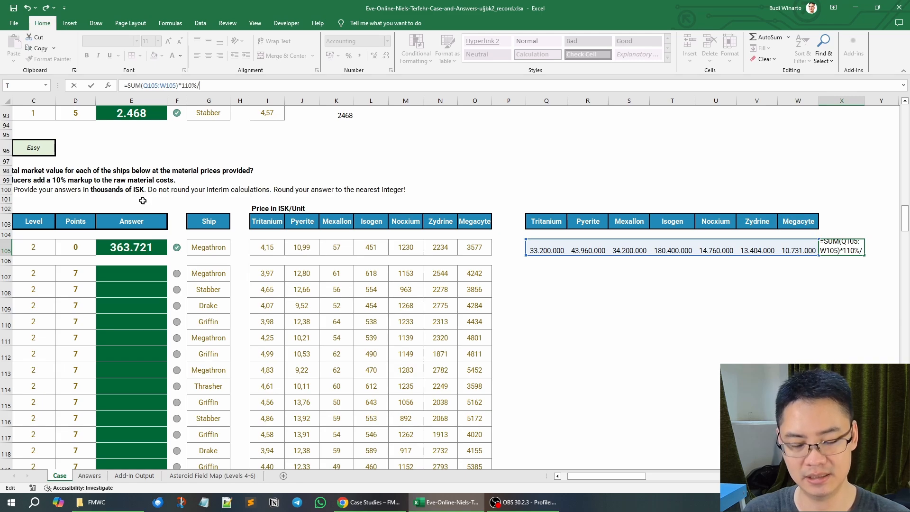
{"action": "type", "text": "1000"}
{"action": "key", "text": "Return"}
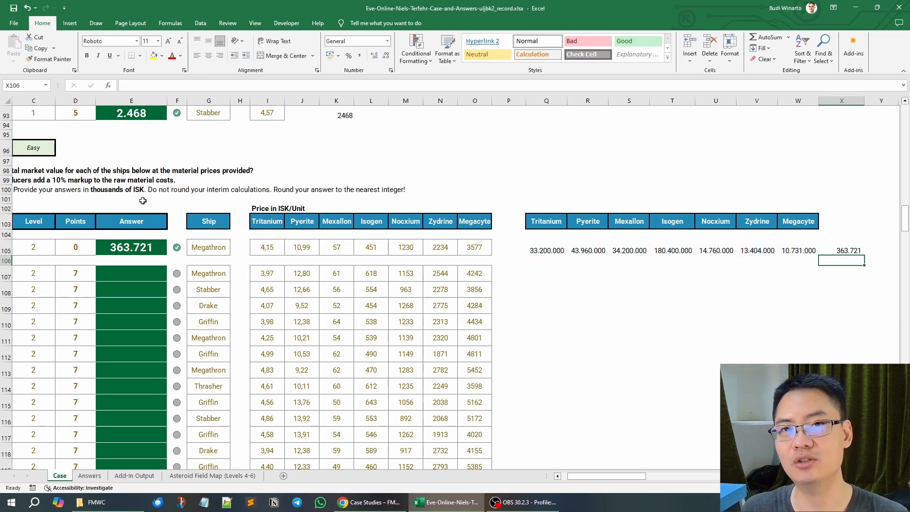
Wrap the X105 market value formula in ROUND with 0 decimal digits.
{"action": "left_click", "coordinate": [841, 251]}
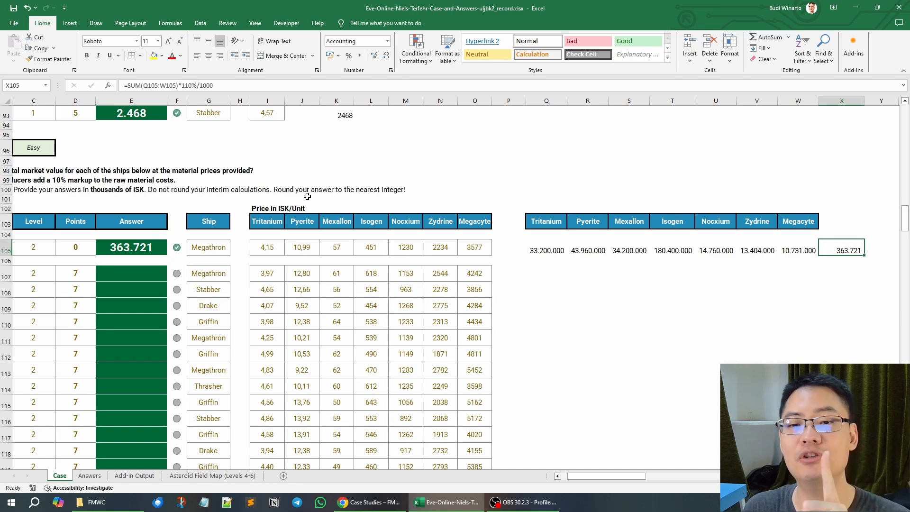
{"action": "left_click", "coordinate": [130, 86]}
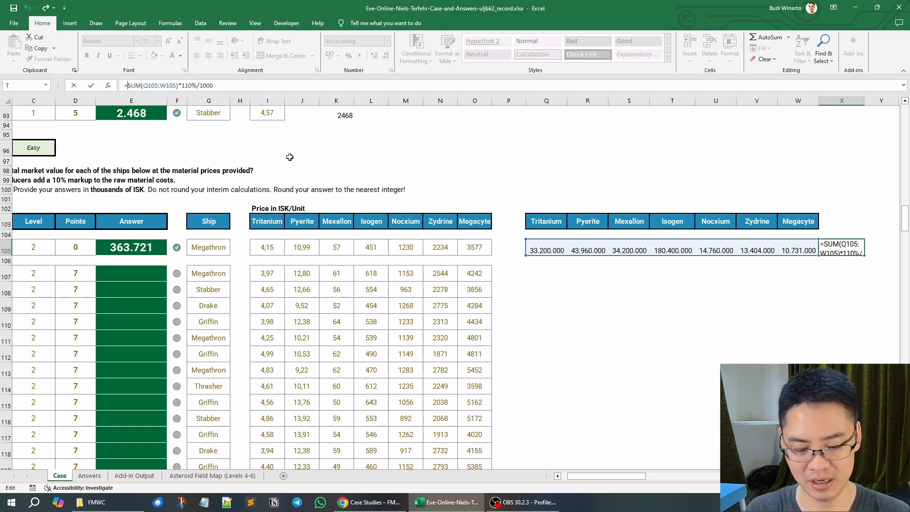
{"action": "type", "text": "ROUND("}
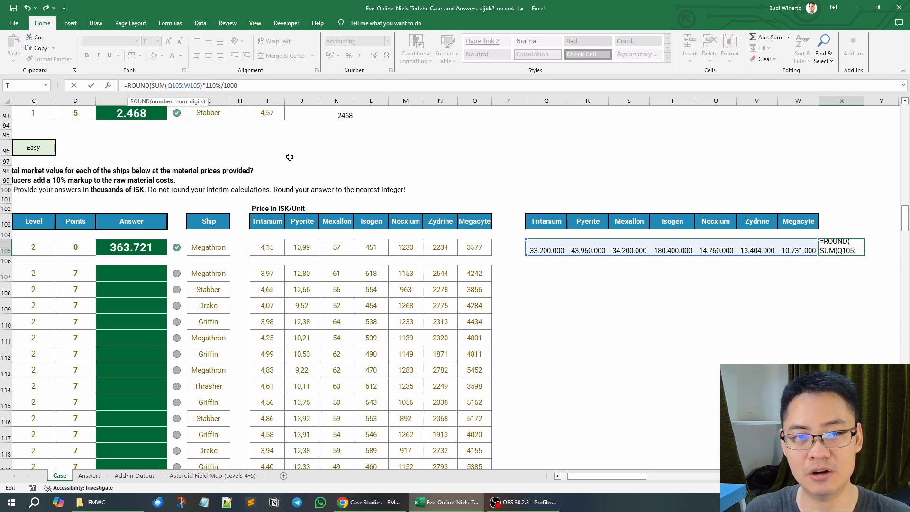
{"action": "key", "text": "End"}
{"action": "type", "text": ";"}
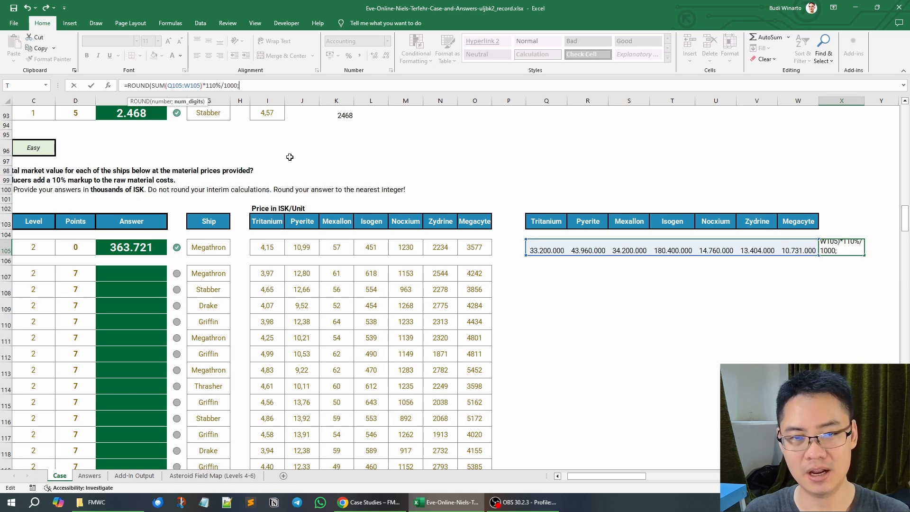
{"action": "type", "text": "0)"}
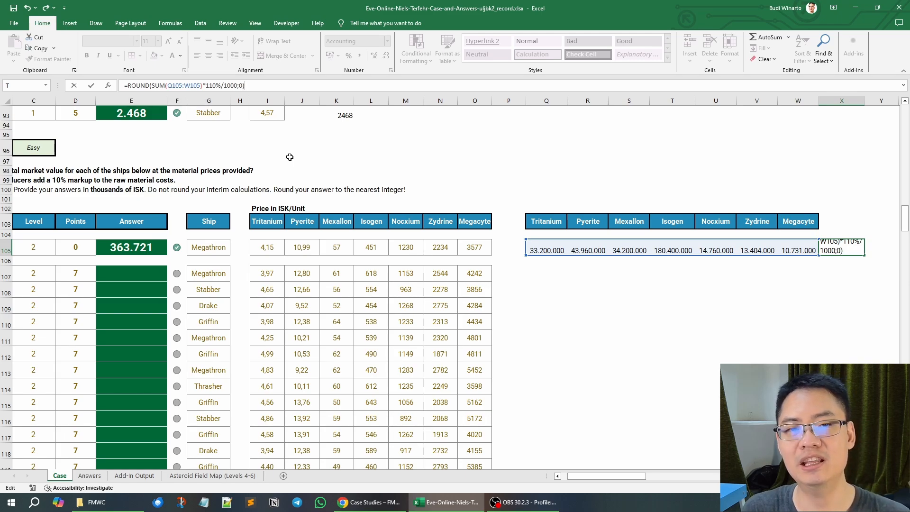
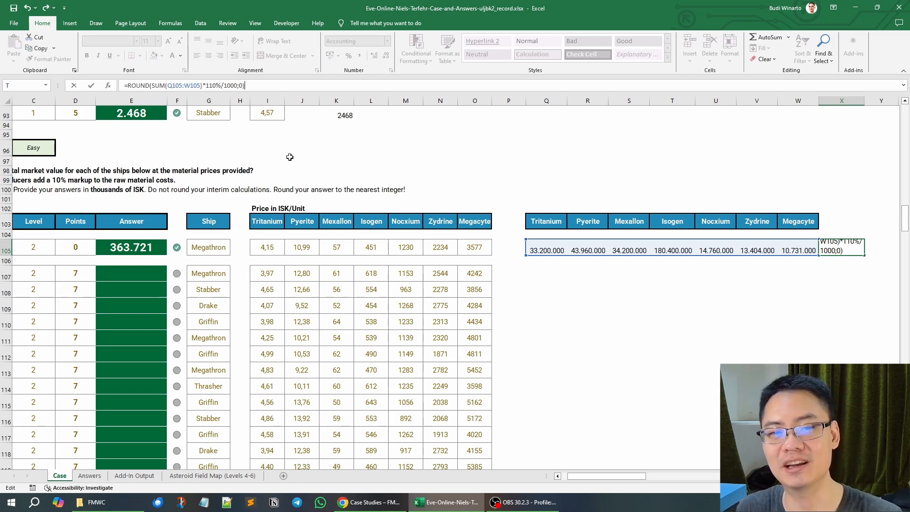
{"action": "key", "text": "Return"}
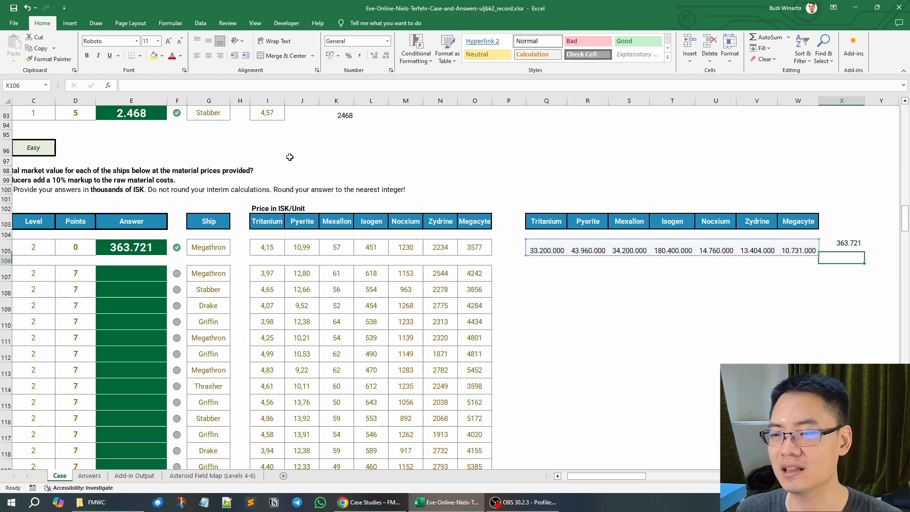
Copy the mineral cost and market value formulas in Q105:X105 to the game rows 107 to 126.
{"action": "left_click", "coordinate": [555, 252]}
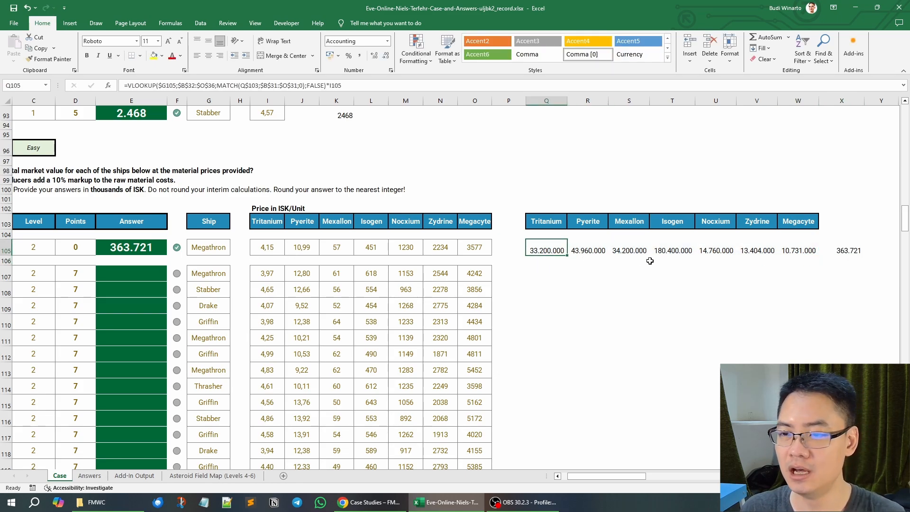
{"action": "left_click", "coordinate": [850, 251], "text": "shift"}
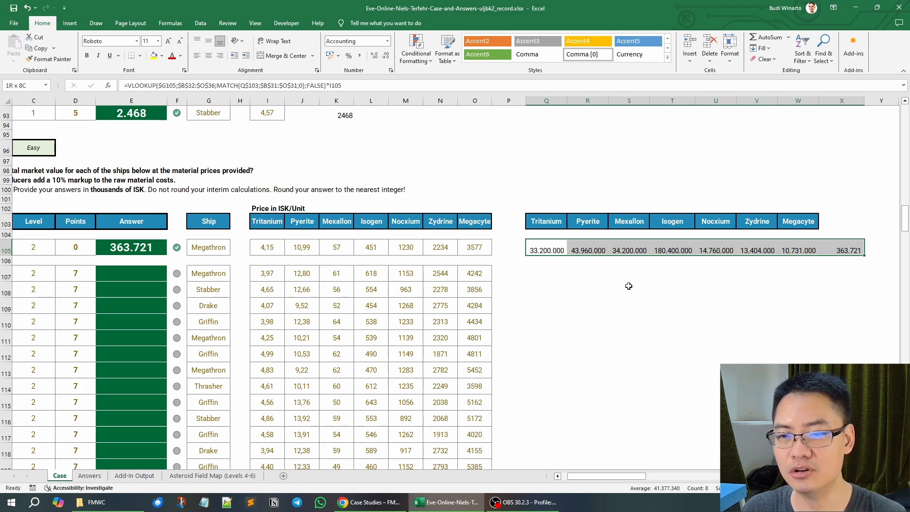
{"action": "key", "text": "ctrl+c"}
{"action": "left_click", "coordinate": [557, 274]}
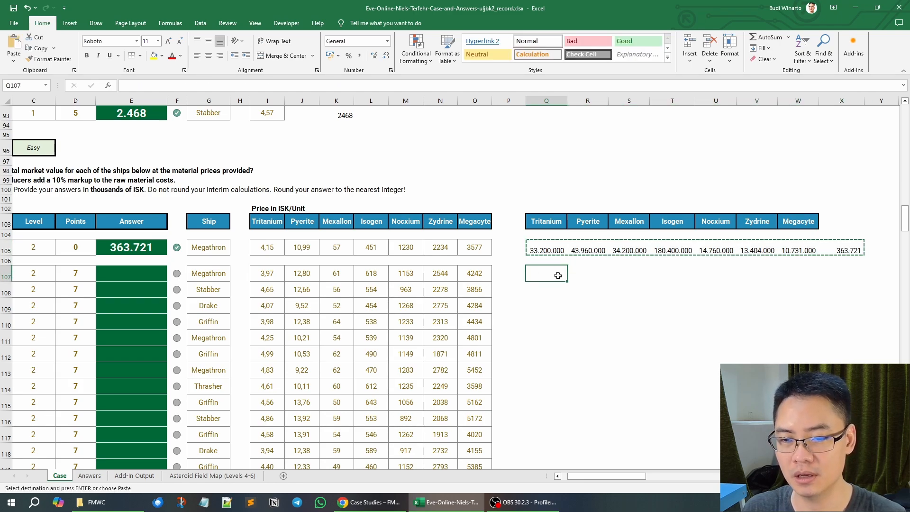
{"action": "scroll", "coordinate": [556, 274], "scroll_direction": "down", "scroll_amount": 5}
{"action": "left_click", "coordinate": [546, 403], "text": "shift"}
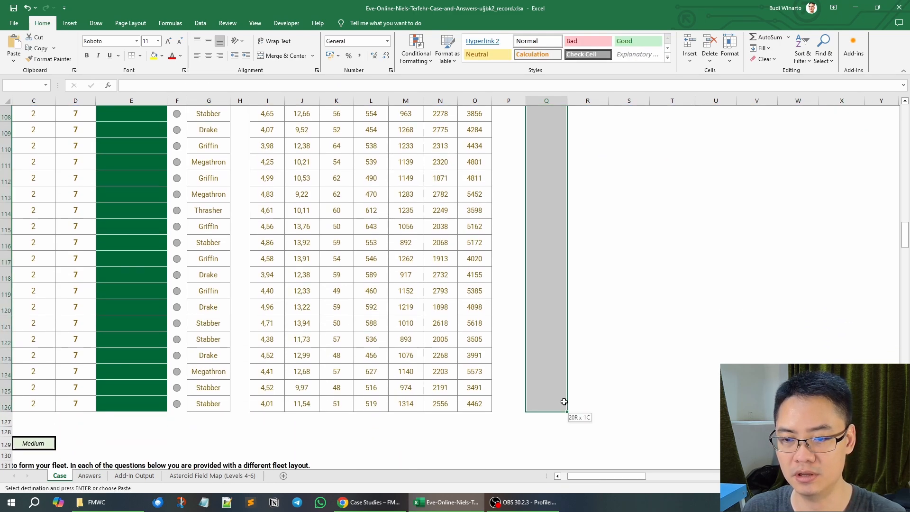
{"action": "key", "text": "ctrl+v"}
{"action": "scroll", "coordinate": [627, 407], "scroll_direction": "up", "scroll_amount": 5}
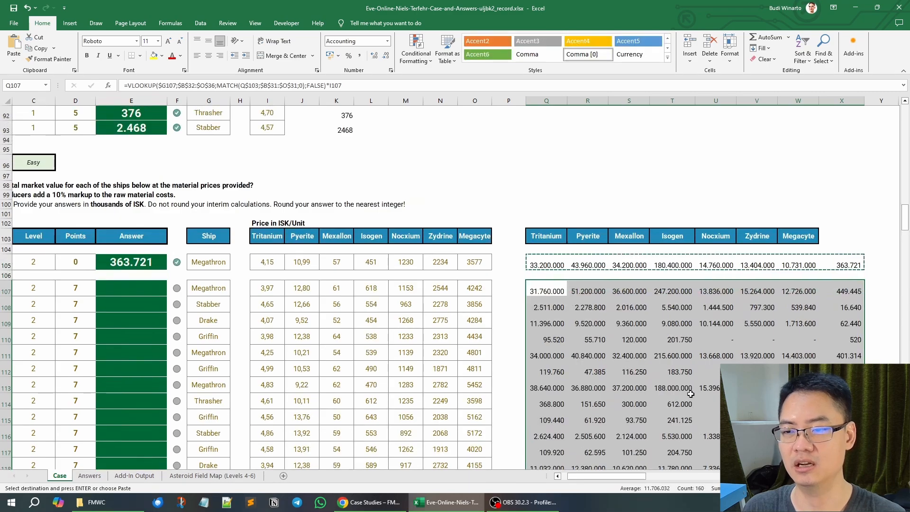
{"action": "left_click", "coordinate": [678, 403]}
{"action": "key", "text": "Escape"}
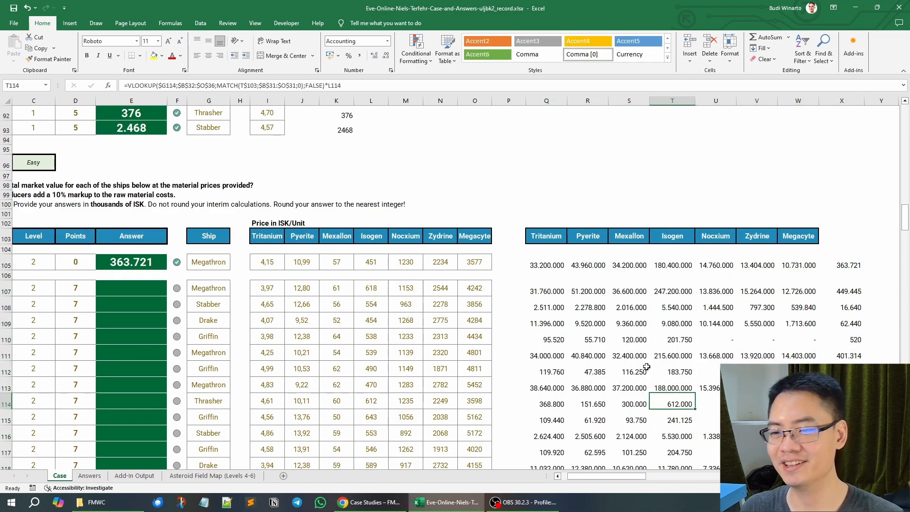
Copy the market values X107:X126 and paste them as links into the Level 2 answer cells starting at E107.
{"action": "scroll", "coordinate": [834, 281], "scroll_direction": "down", "scroll_amount": 1}
{"action": "scroll", "coordinate": [834, 281], "scroll_direction": "down", "scroll_amount": 1}
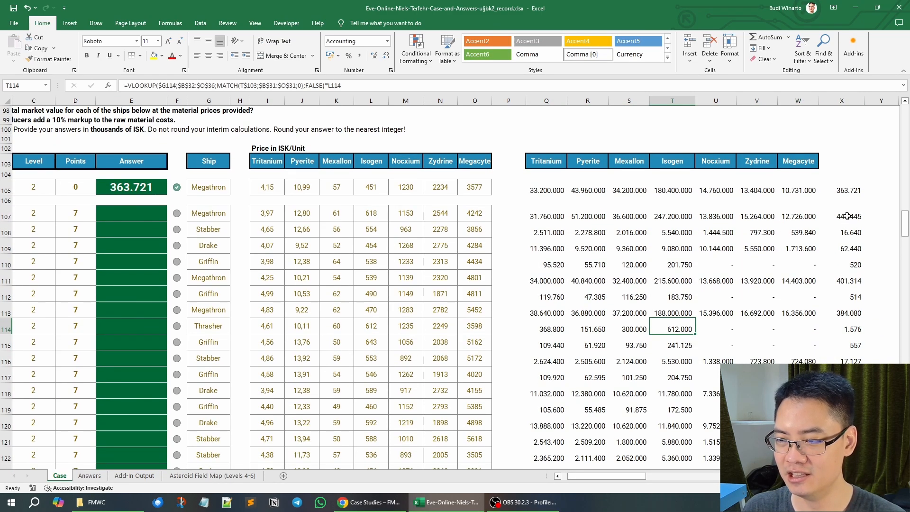
{"action": "left_click", "coordinate": [846, 211]}
{"action": "scroll", "coordinate": [836, 345], "scroll_direction": "down", "scroll_amount": 3}
{"action": "key", "text": "ctrl+shift+Down"}
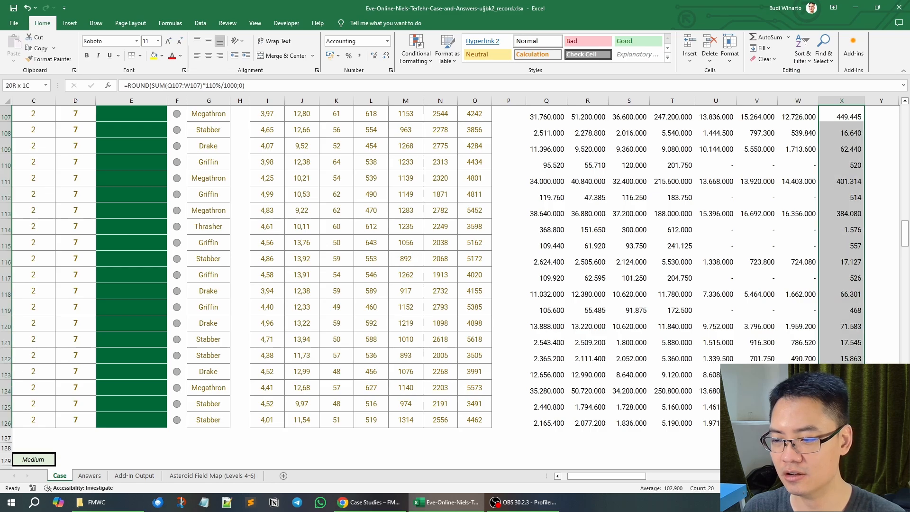
{"action": "key", "text": "ctrl+c"}
{"action": "scroll", "coordinate": [143, 220], "scroll_direction": "up", "scroll_amount": 3}
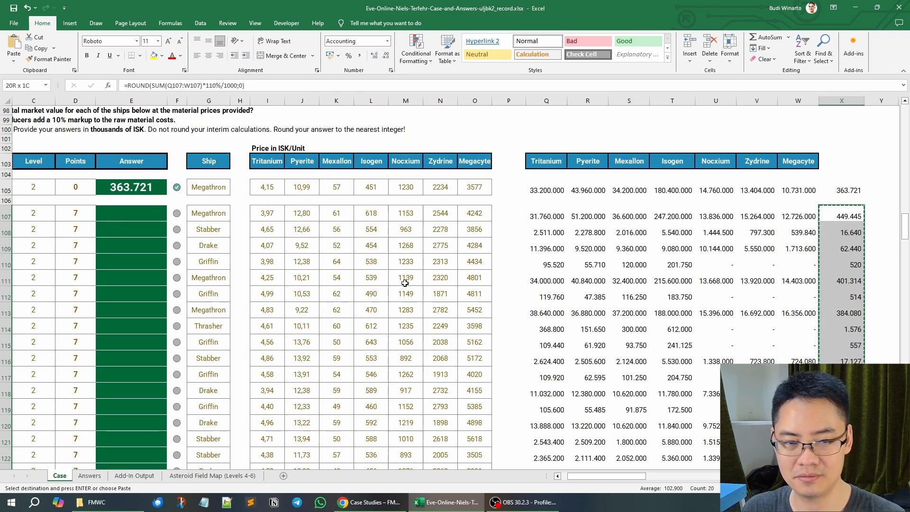
{"action": "right_click", "coordinate": [147, 215]}
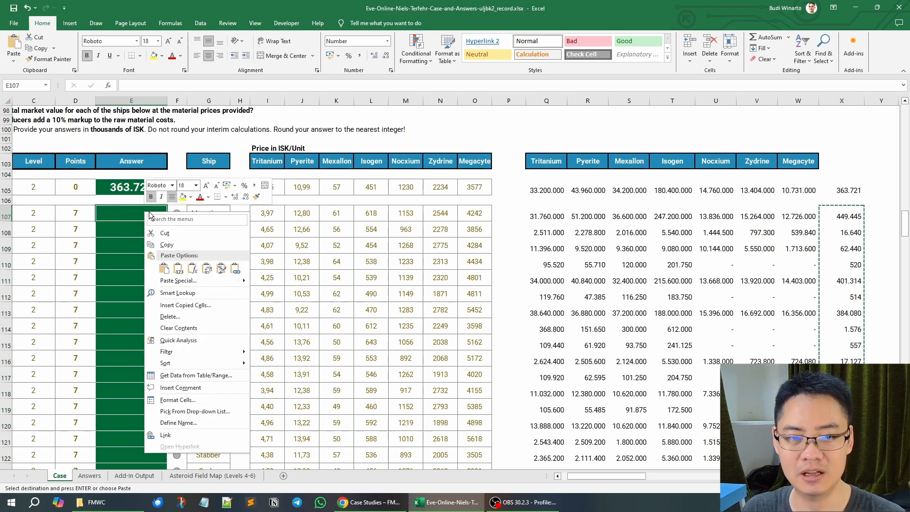
{"action": "left_click", "coordinate": [235, 269]}
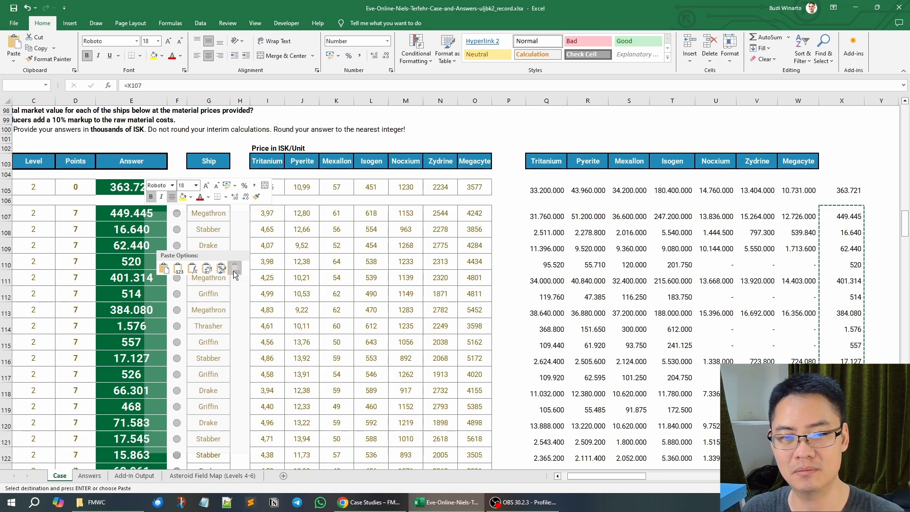
{"action": "left_click", "coordinate": [235, 273]}
{"action": "left_click", "coordinate": [236, 265]}
Check the correctness marks beside the Level 2 answers and the Current Score box above the Level 1 table.
{"action": "scroll", "coordinate": [232, 237], "scroll_direction": "down", "scroll_amount": 2}
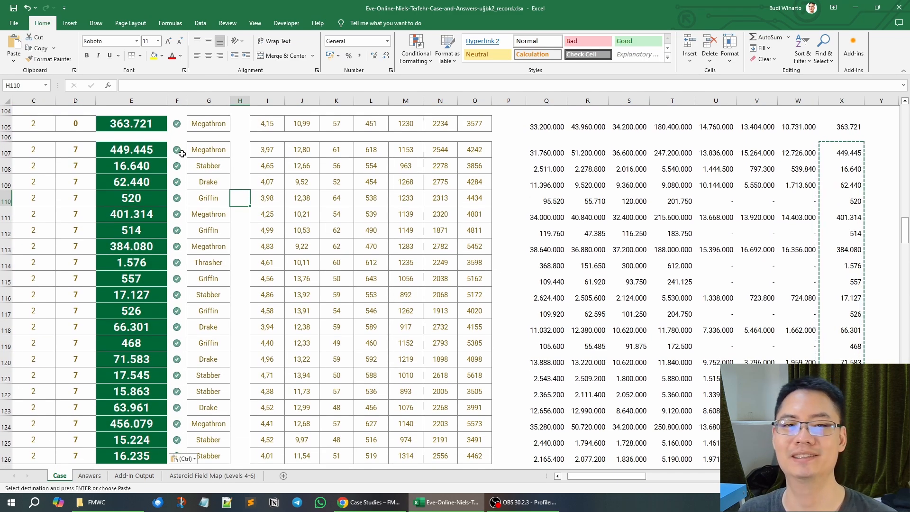
{"action": "scroll", "coordinate": [252, 223], "scroll_direction": "down", "scroll_amount": 1}
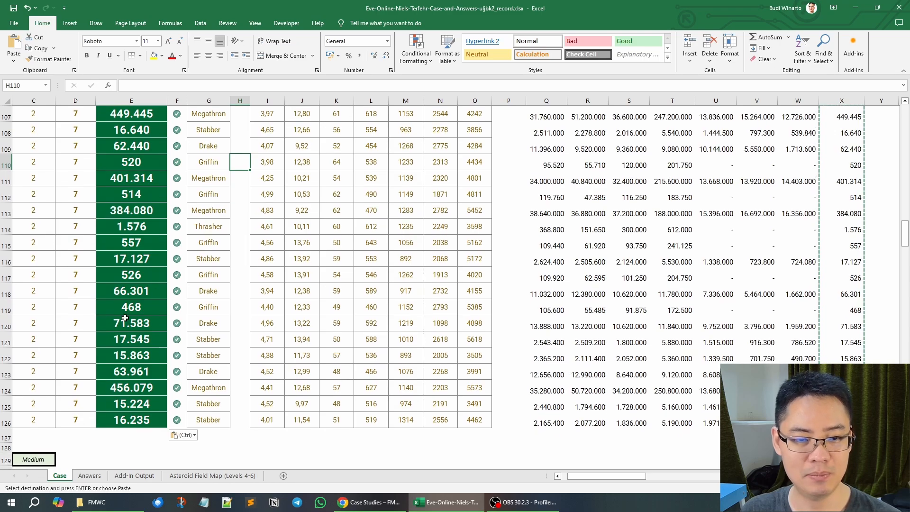
{"action": "scroll", "coordinate": [83, 410], "scroll_direction": "up", "scroll_amount": 1}
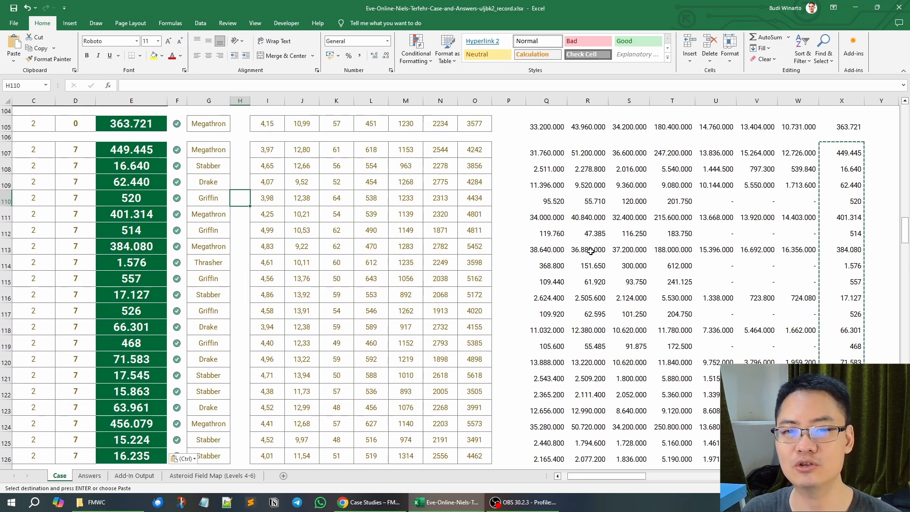
{"action": "scroll", "coordinate": [772, 288], "scroll_direction": "up", "scroll_amount": 1}
{"action": "scroll", "coordinate": [772, 288], "scroll_direction": "up", "scroll_amount": 15}
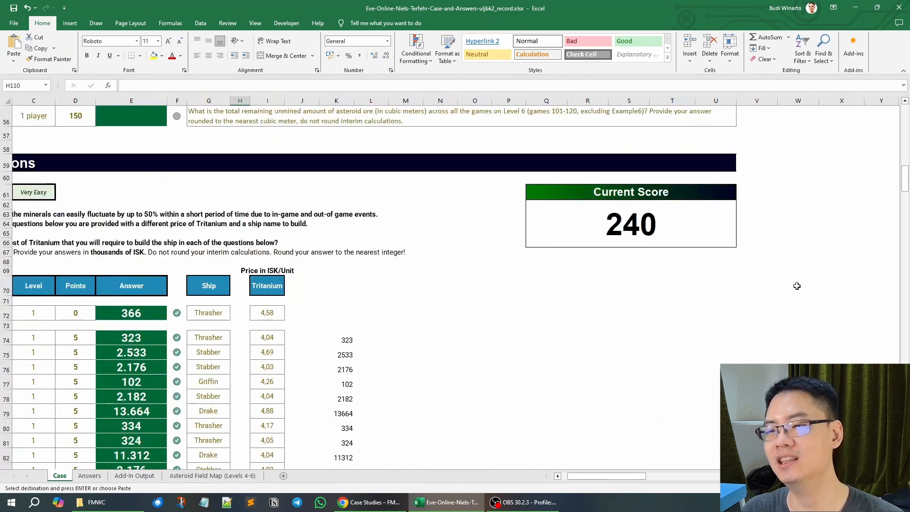
{"action": "left_click", "coordinate": [682, 220]}
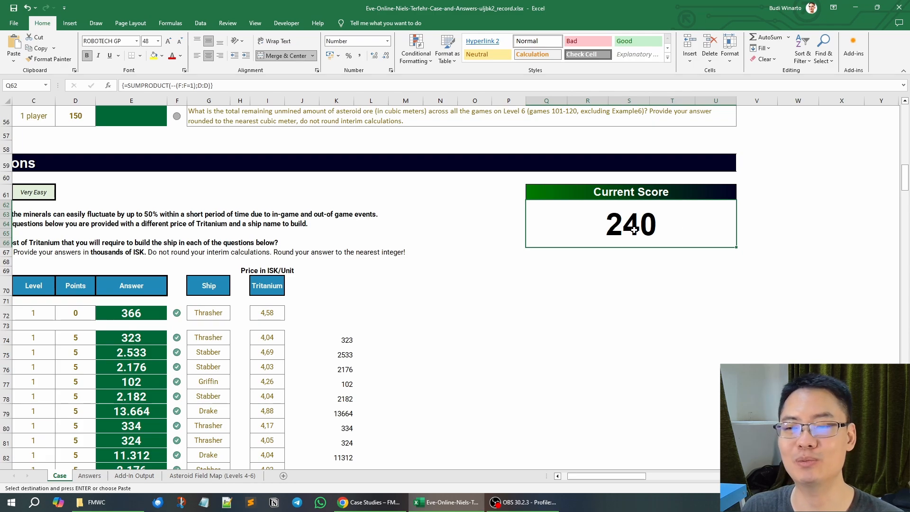
{"action": "left_click", "coordinate": [559, 326]}
{"action": "scroll", "coordinate": [562, 323], "scroll_direction": "down", "scroll_amount": 8}
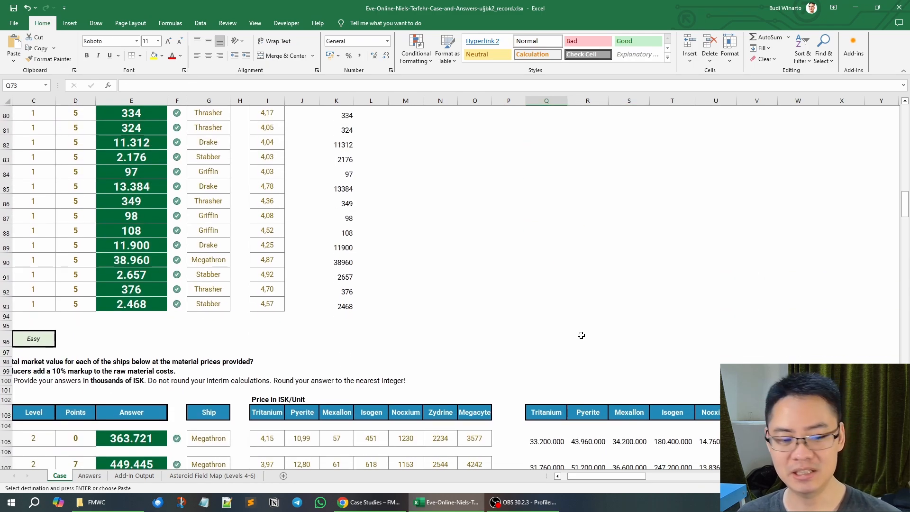
{"action": "scroll", "coordinate": [583, 348], "scroll_direction": "up", "scroll_amount": 7}
{"action": "key", "text": "Escape"}
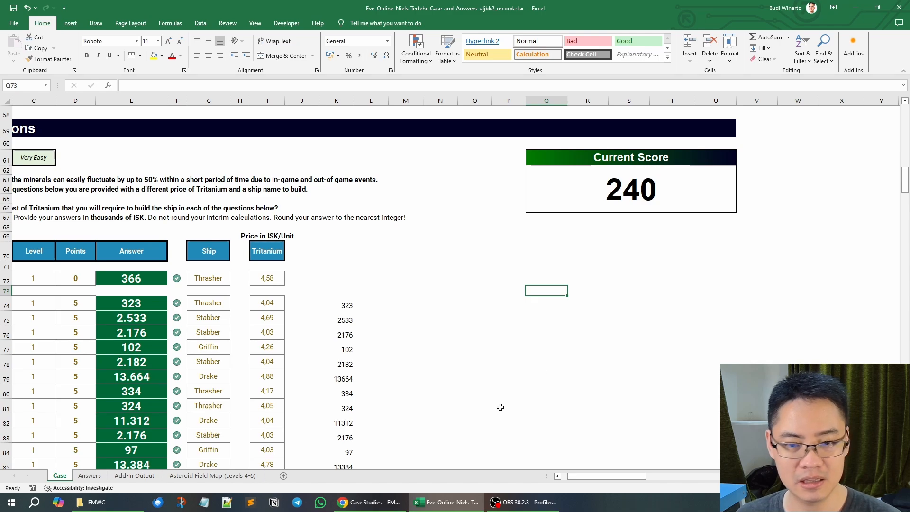
Read the Level 3 fleet question and examine the Example3 fleet composition in I141:M141 against the game rows below.
{"action": "left_click_drag", "start_coordinate": [568, 474], "coordinate": [562, 476]}
{"action": "scroll", "coordinate": [506, 417], "scroll_direction": "down", "scroll_amount": 8}
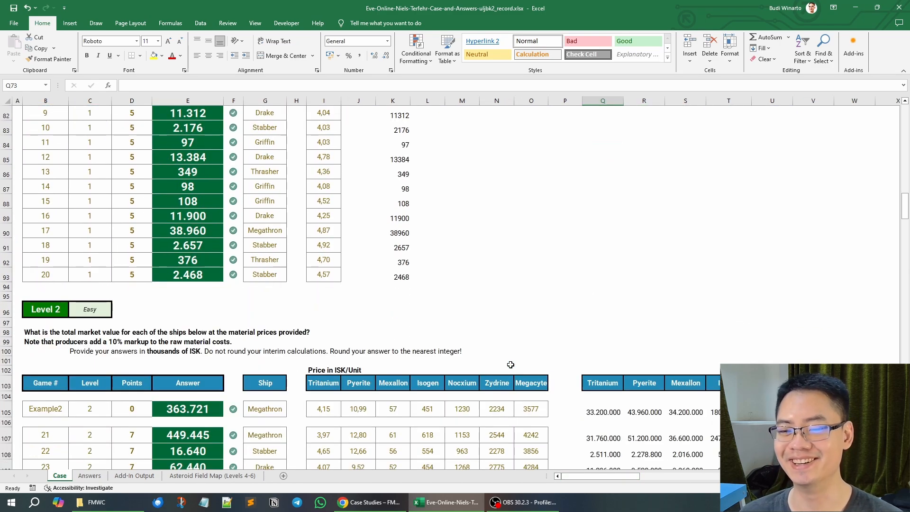
{"action": "scroll", "coordinate": [528, 359], "scroll_direction": "down", "scroll_amount": 2}
{"action": "scroll", "coordinate": [527, 359], "scroll_direction": "down", "scroll_amount": 2}
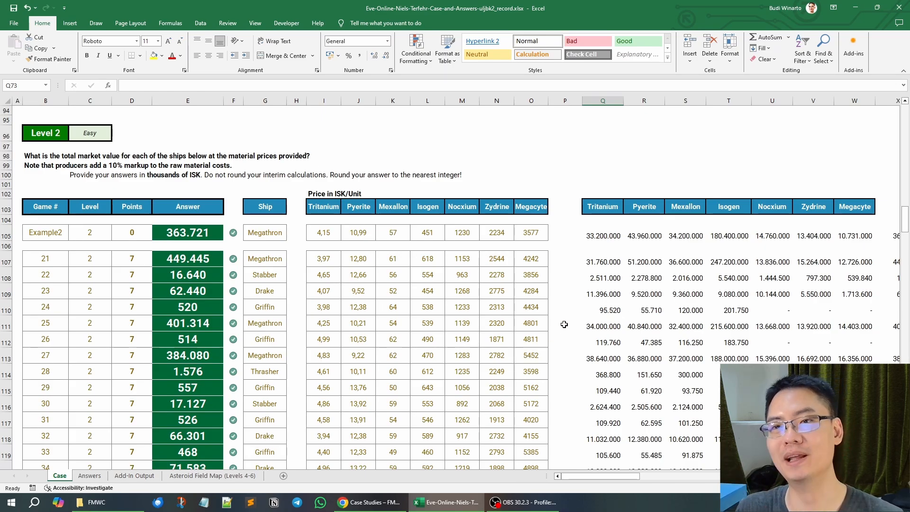
{"action": "scroll", "coordinate": [561, 325], "scroll_direction": "down", "scroll_amount": 10}
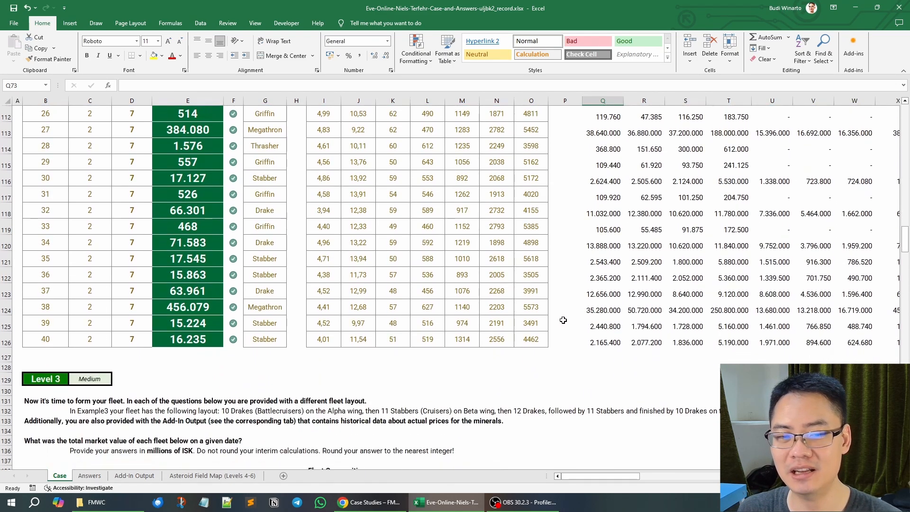
{"action": "scroll", "coordinate": [561, 320], "scroll_direction": "up", "scroll_amount": 3}
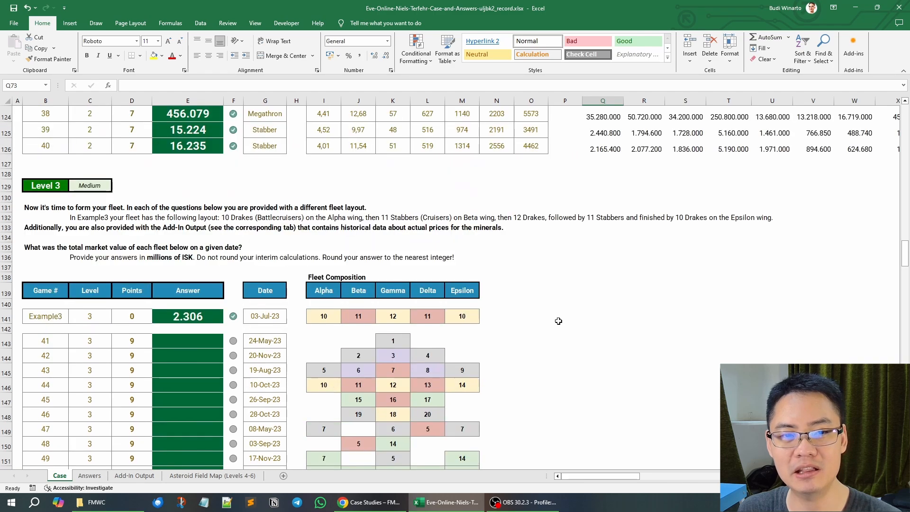
{"action": "scroll", "coordinate": [558, 320], "scroll_direction": "down", "scroll_amount": 2}
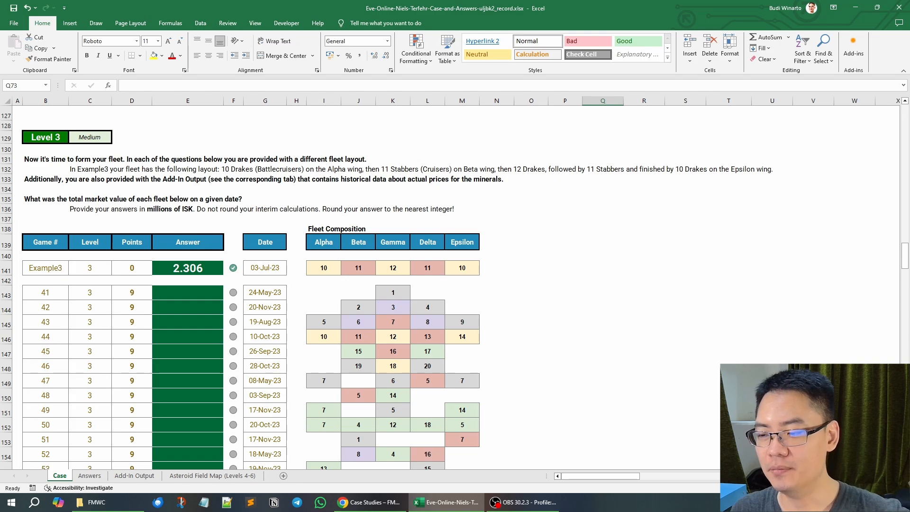
{"action": "scroll", "coordinate": [461, 271], "scroll_direction": "down", "scroll_amount": 1}
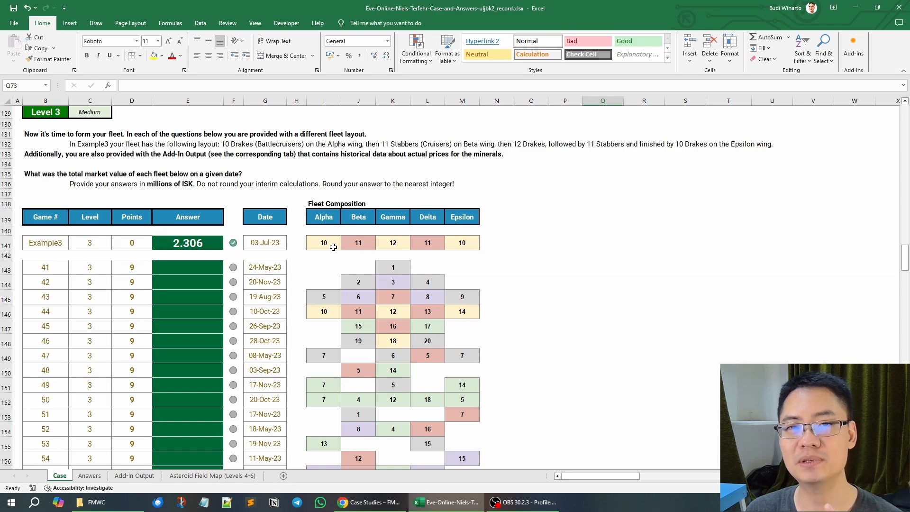
{"action": "left_click_drag", "start_coordinate": [334, 247], "coordinate": [453, 244]}
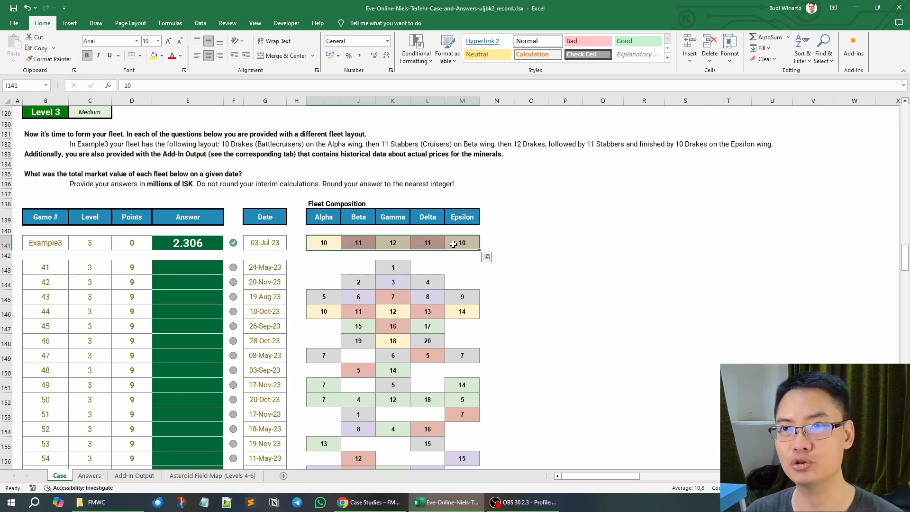
{"action": "left_click", "coordinate": [547, 256]}
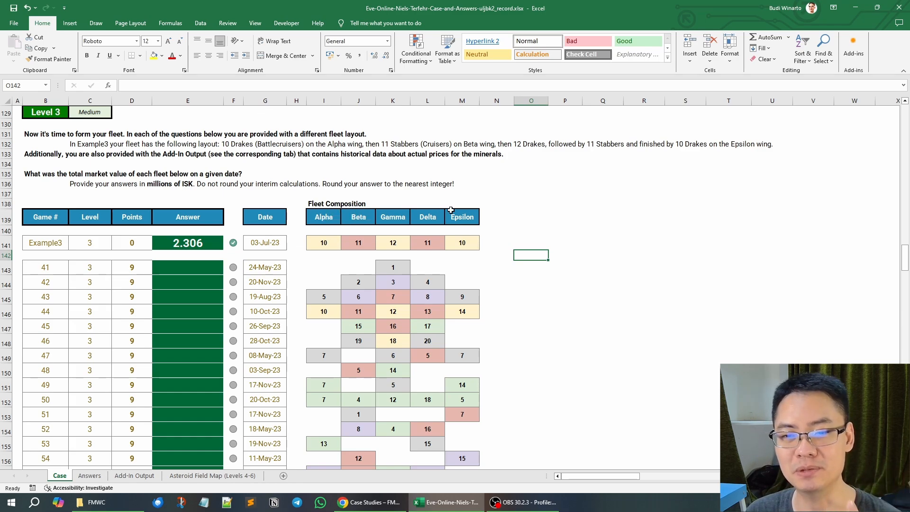
{"action": "left_click", "coordinate": [319, 262]}
{"action": "left_click", "coordinate": [354, 264]}
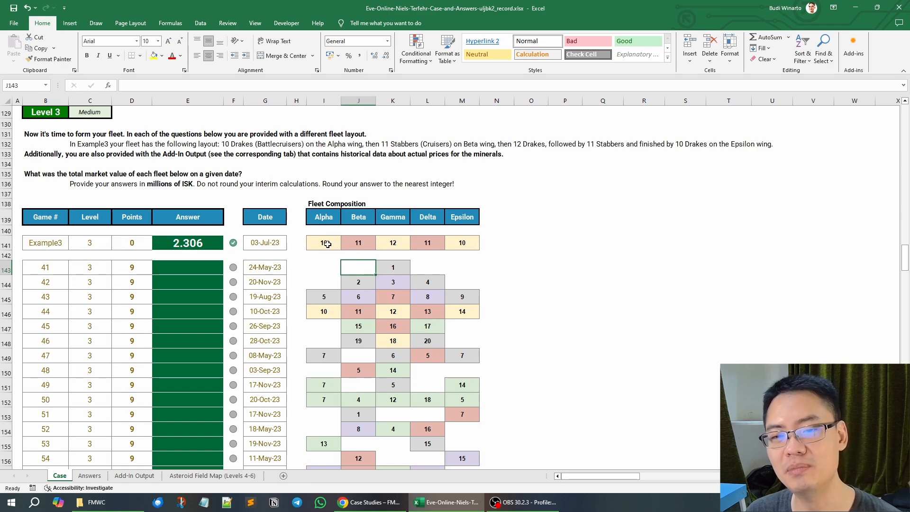
{"action": "left_click_drag", "start_coordinate": [327, 244], "coordinate": [465, 242]}
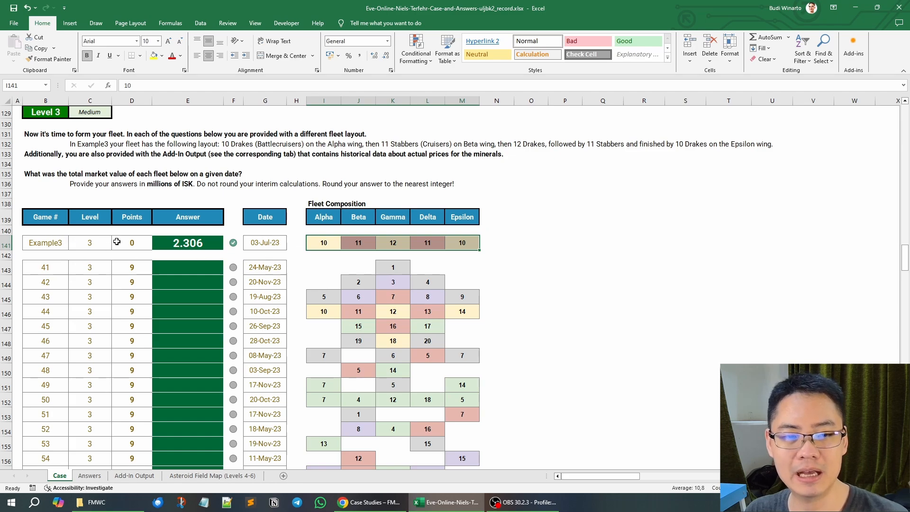
Compare the cell colours of the Example3 fleet in I141:M141 with the ship colours in the Main Spaceship Types table, including the Drake row.
{"action": "left_click", "coordinate": [321, 243]}
{"action": "left_click", "coordinate": [459, 243]}
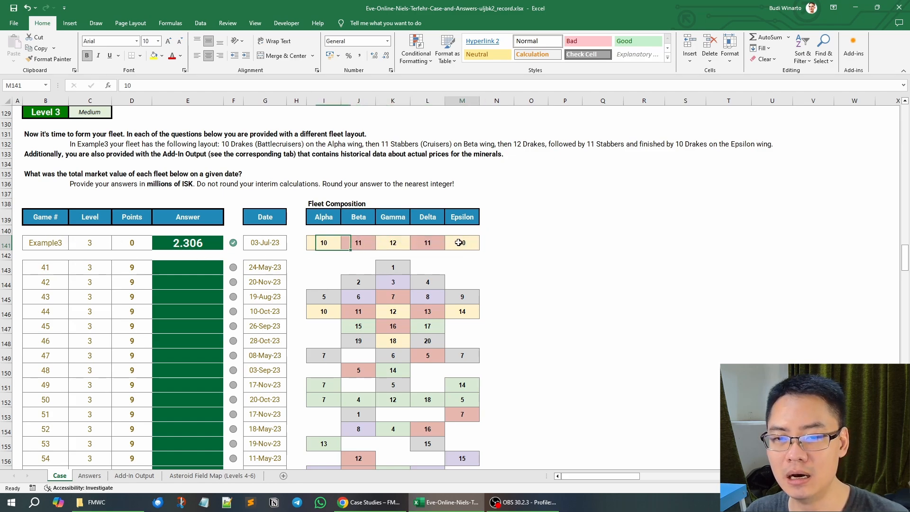
{"action": "left_click_drag", "start_coordinate": [459, 243], "coordinate": [338, 243]}
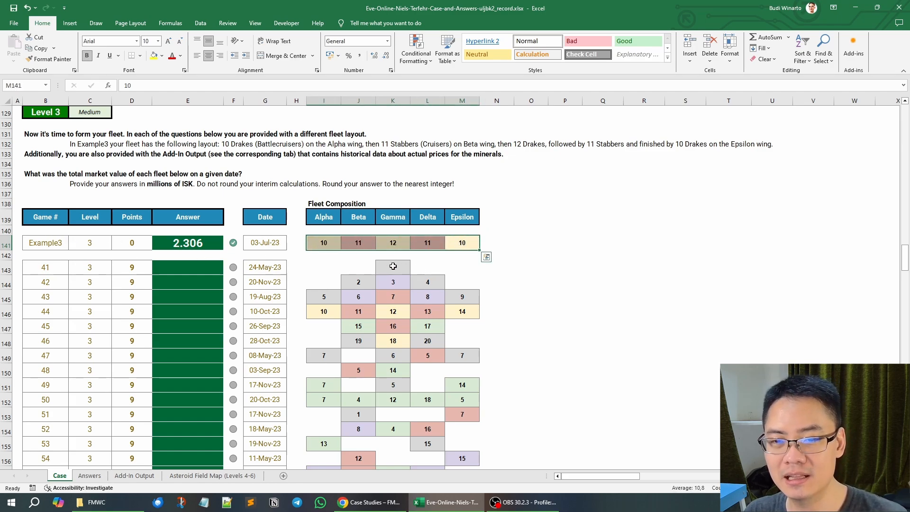
{"action": "left_click", "coordinate": [331, 247]}
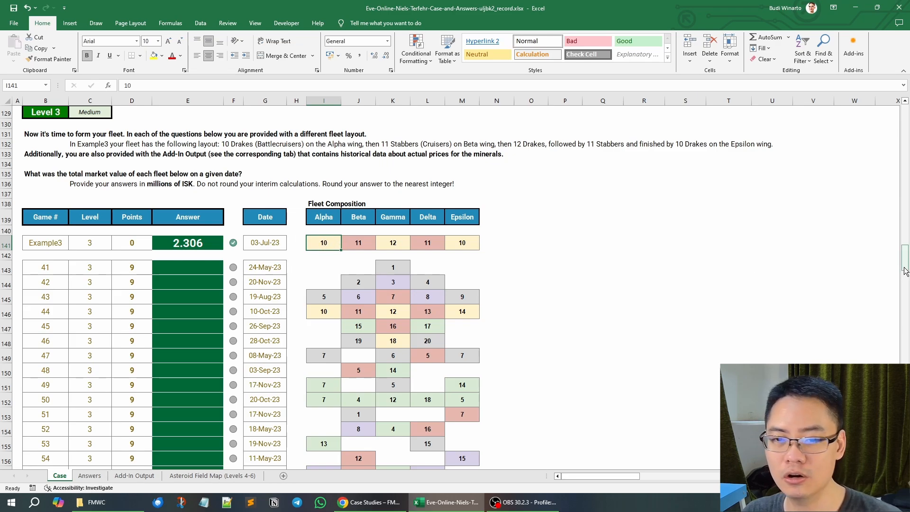
{"action": "left_click_drag", "start_coordinate": [903, 263], "coordinate": [901, 157]}
{"action": "left_click", "coordinate": [180, 261]}
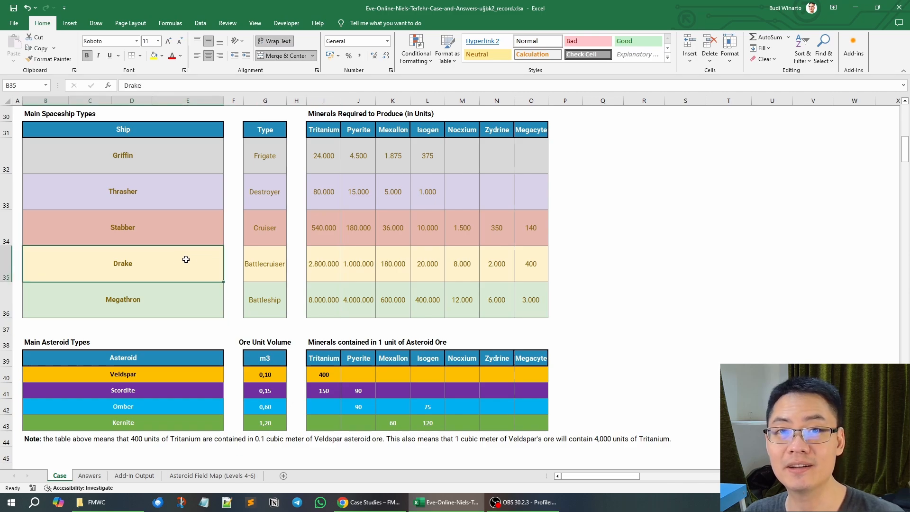
{"action": "left_click", "coordinate": [5, 270]}
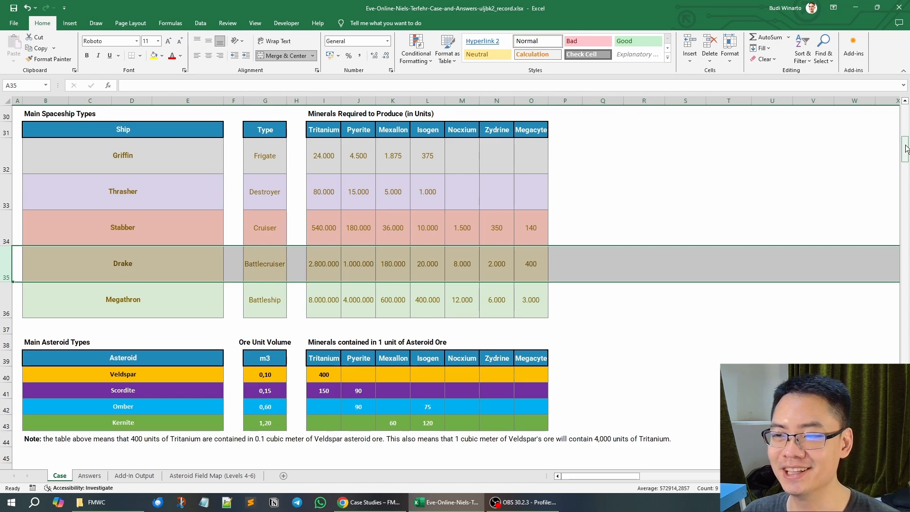
{"action": "left_click_drag", "start_coordinate": [904, 149], "coordinate": [898, 260]}
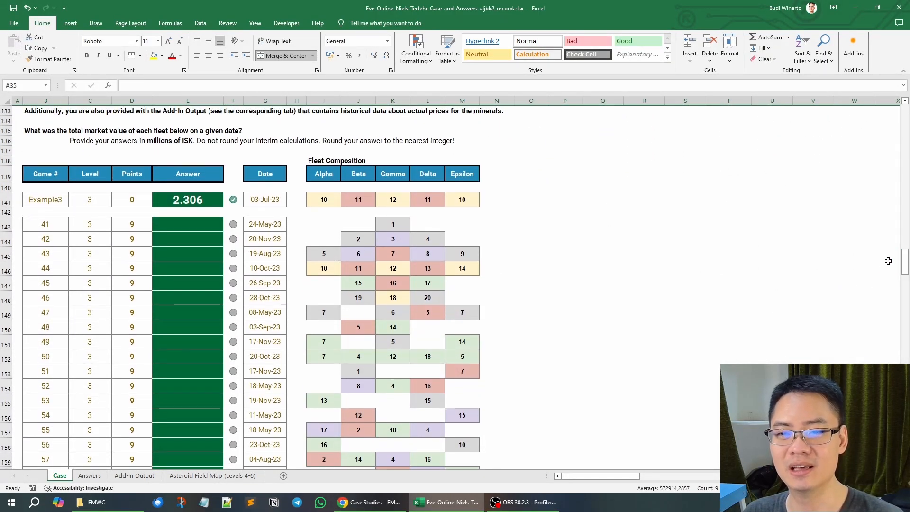
Examine the Example3 ship quantities from the Alpha to the Epsilon wing against the fleet layout described in the Level 3 question.
{"action": "left_click", "coordinate": [323, 199]}
{"action": "left_click", "coordinate": [472, 199]}
{"action": "left_click_drag", "start_coordinate": [473, 200], "coordinate": [308, 199]}
{"action": "left_click", "coordinate": [321, 200]}
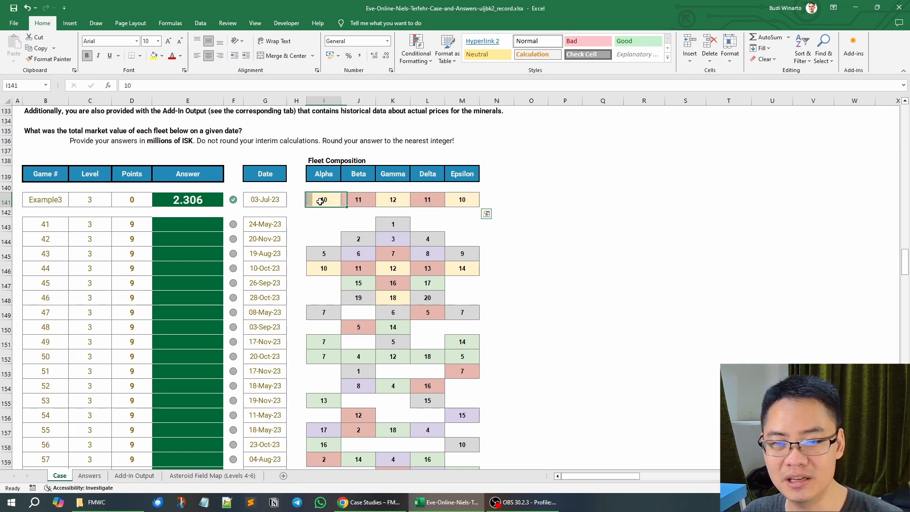
{"action": "left_click", "coordinate": [441, 198]}
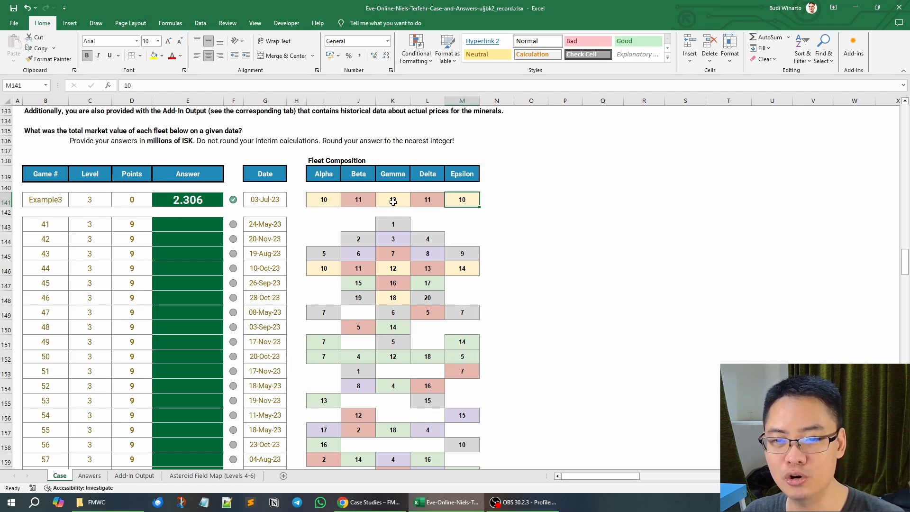
{"action": "left_click", "coordinate": [392, 200]}
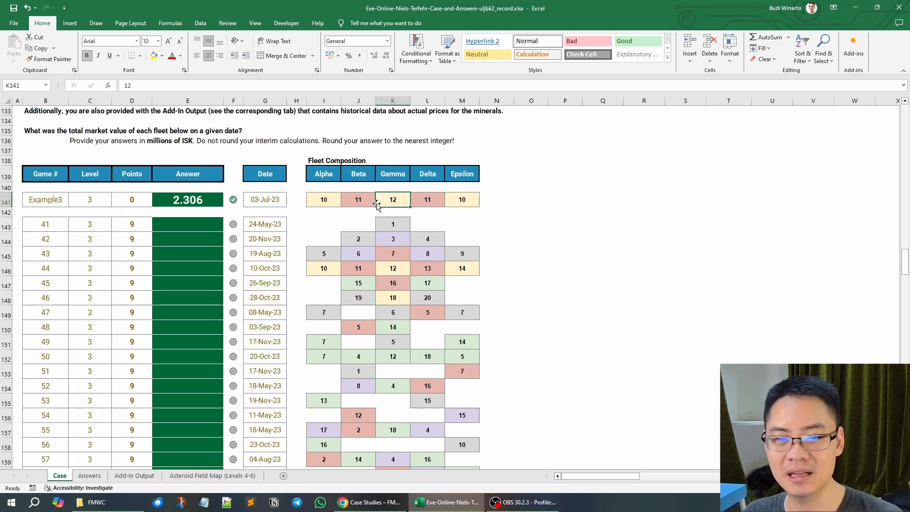
{"action": "mouse_move", "coordinate": [905, 253]}
{"action": "left_mouse_down"}
{"action": "mouse_move", "coordinate": [899, 143]}
{"action": "mouse_move", "coordinate": [906, 254]}
{"action": "left_mouse_up"}
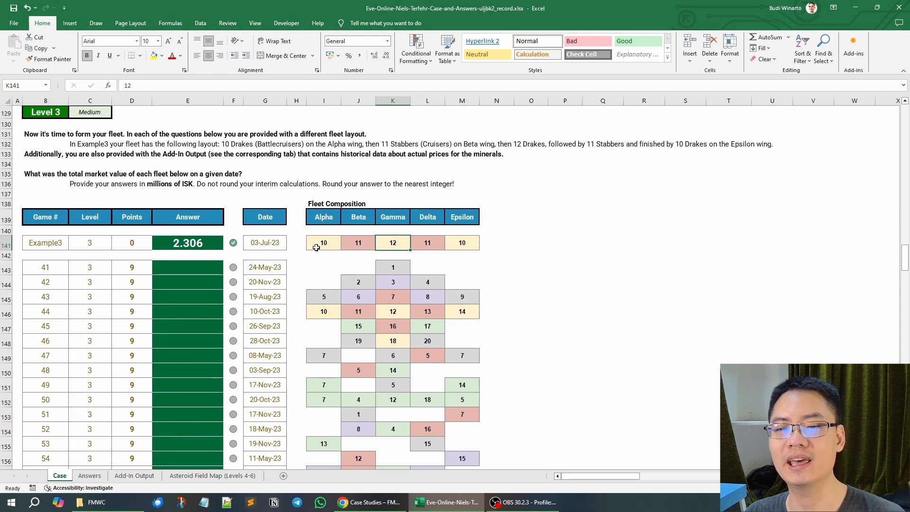
{"action": "left_click_drag", "start_coordinate": [320, 243], "coordinate": [468, 243]}
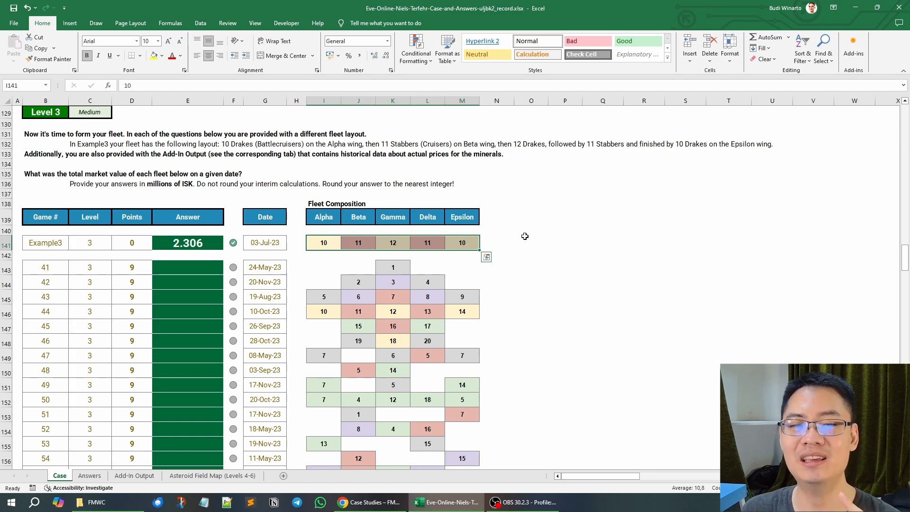
Check the Example3 date in G141 and review the historical mineral prices by date on the Add-In Output sheet, then return to the Case sheet.
{"action": "left_click", "coordinate": [284, 243]}
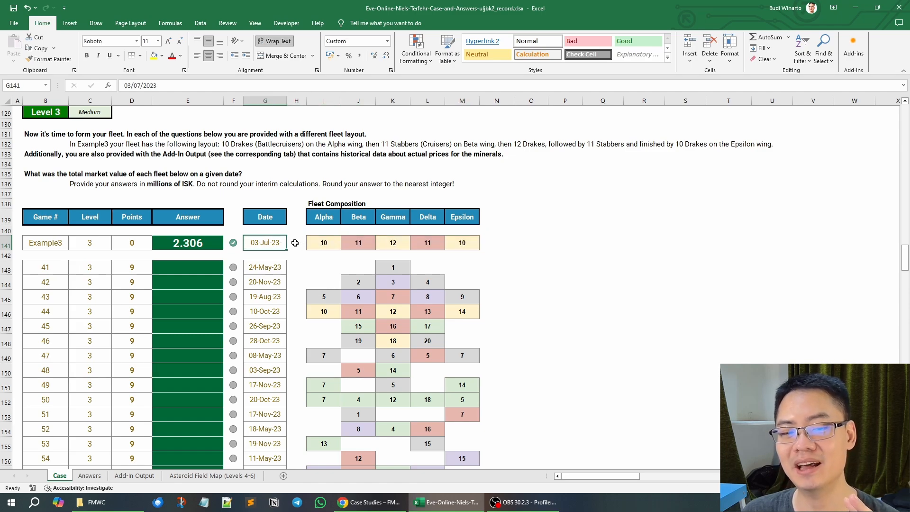
{"action": "left_click", "coordinate": [143, 476]}
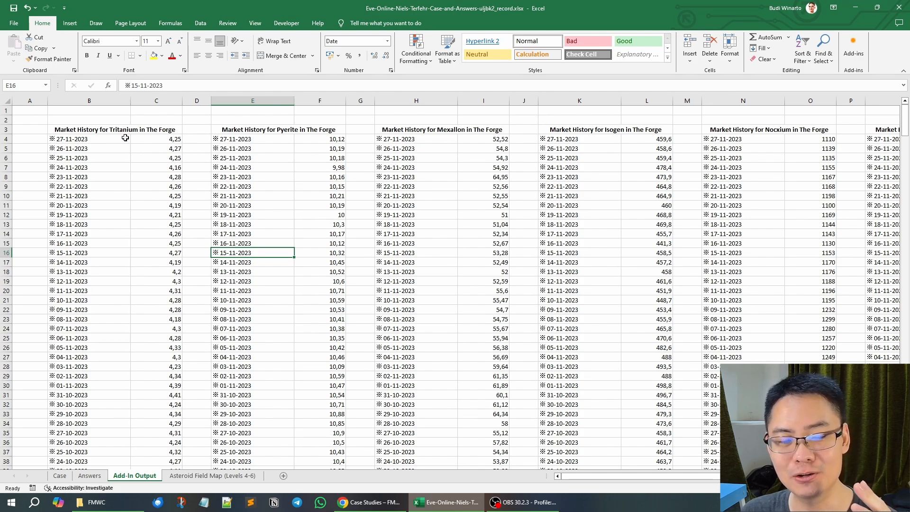
{"action": "left_click", "coordinate": [101, 141]}
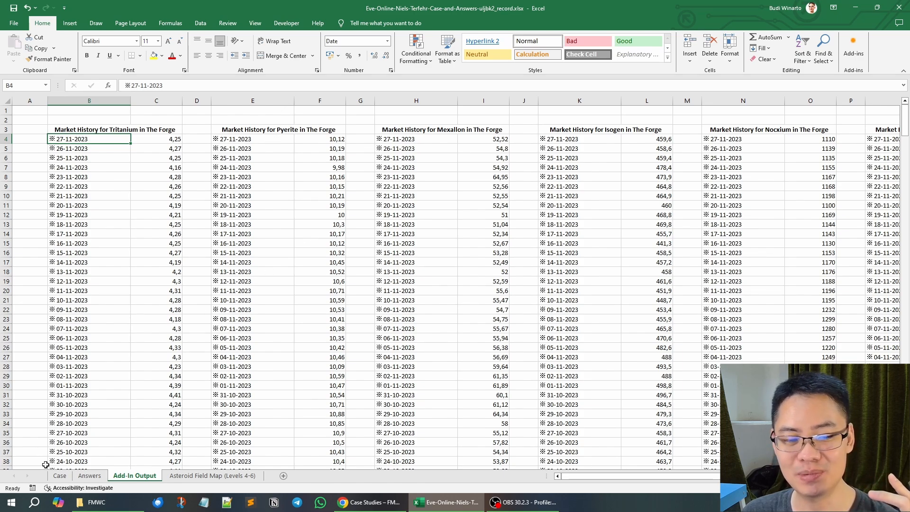
{"action": "left_click", "coordinate": [58, 475]}
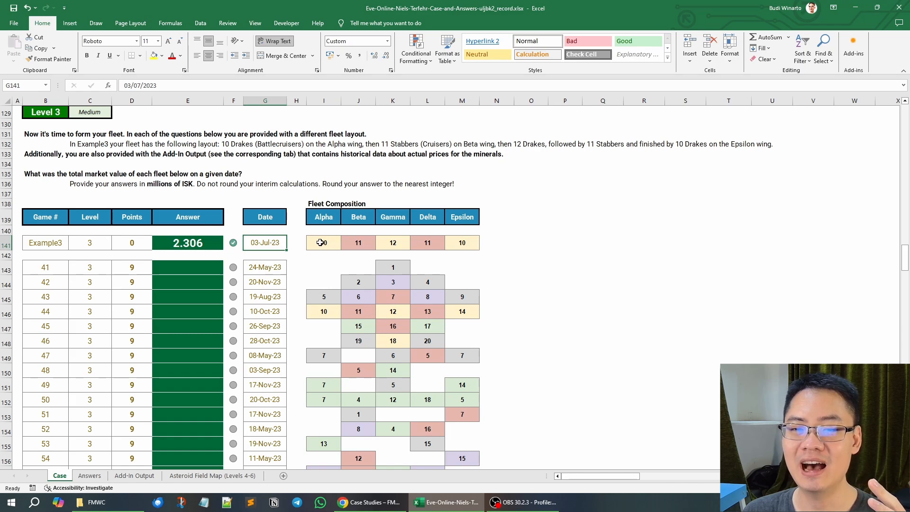
Examine the date and the Alpha-to-Epsilon fleet composition given for Example3 in the Level 3 table.
{"action": "left_click_drag", "start_coordinate": [320, 242], "coordinate": [463, 242]}
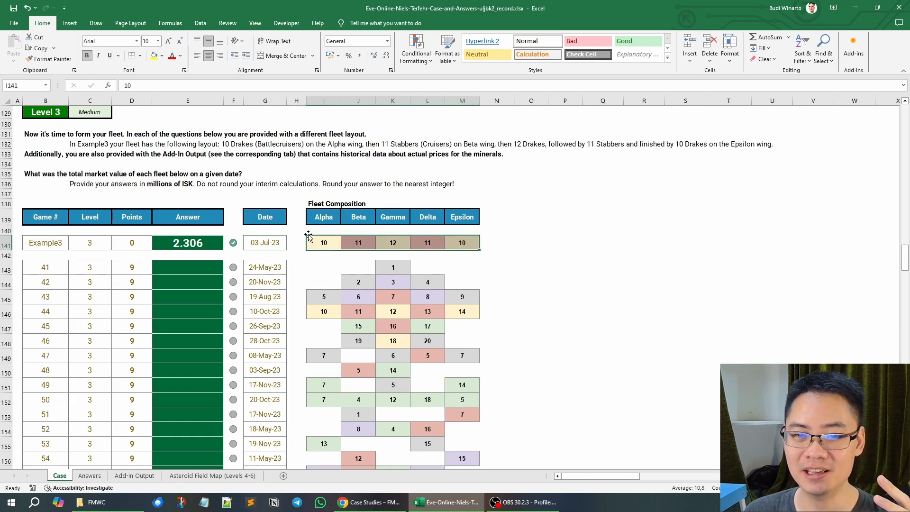
{"action": "left_click", "coordinate": [276, 246]}
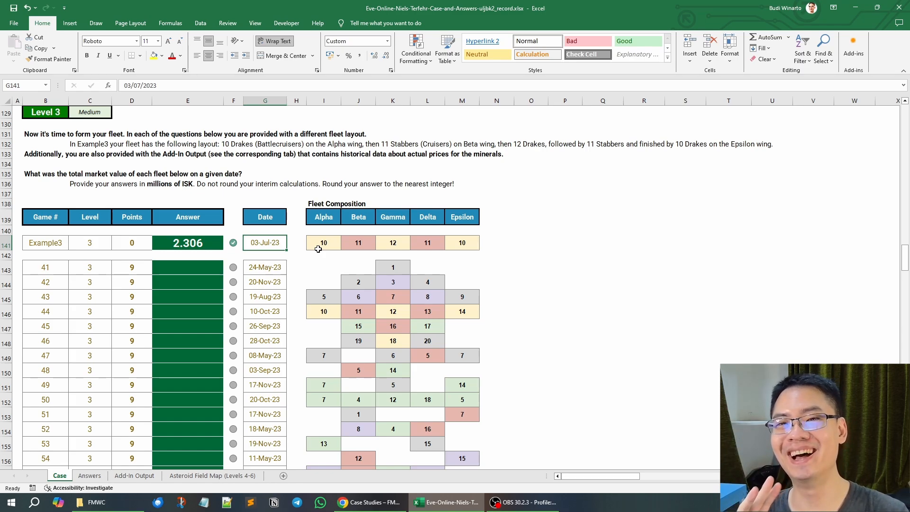
{"action": "left_click", "coordinate": [498, 246]}
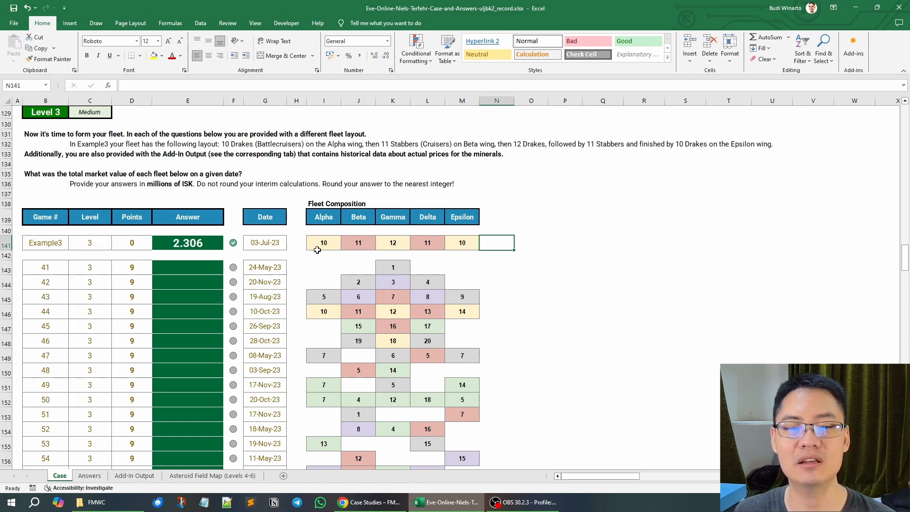
{"action": "left_click", "coordinate": [277, 246]}
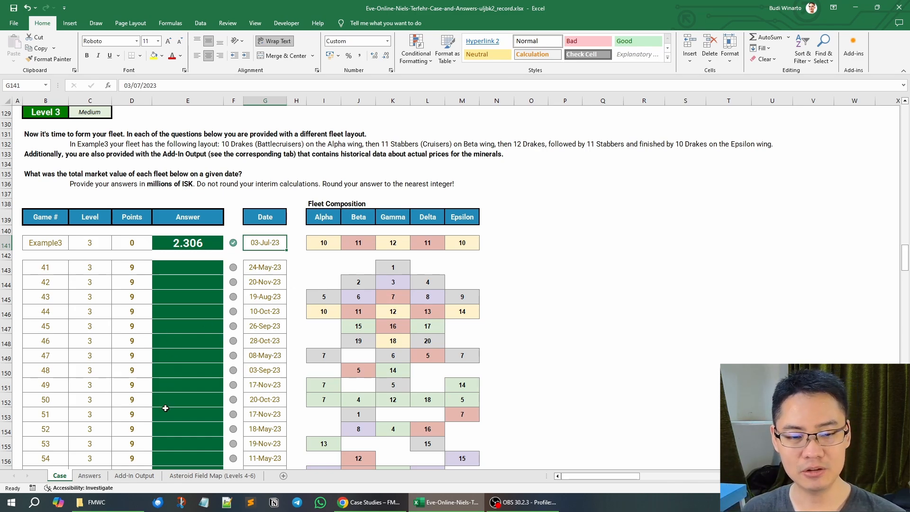
Examine the dates and prices of the Tritanium market history on the Add-In Output sheet.
{"action": "left_click", "coordinate": [135, 476]}
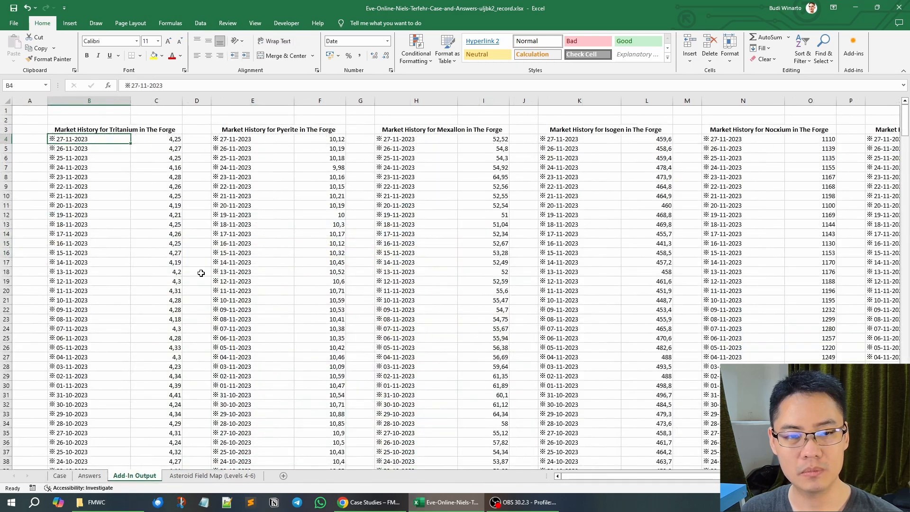
{"action": "left_click", "coordinate": [112, 194]}
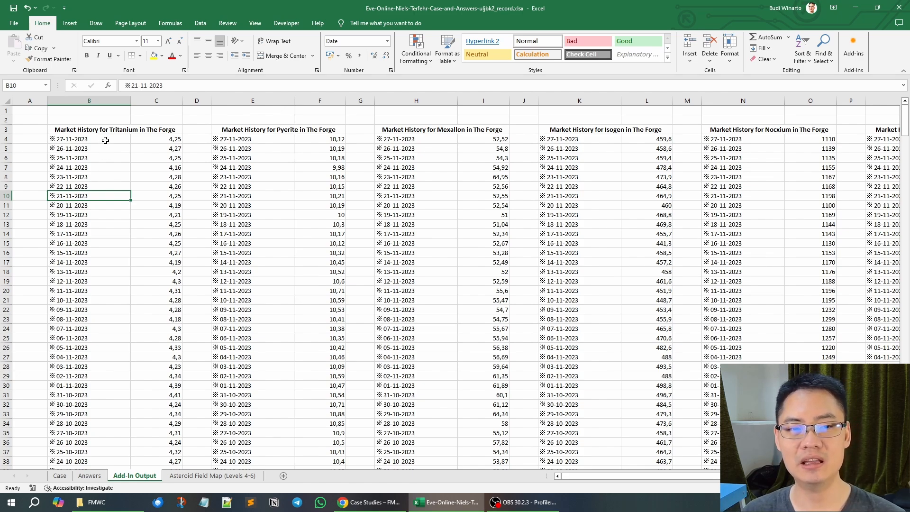
{"action": "left_click", "coordinate": [106, 140]}
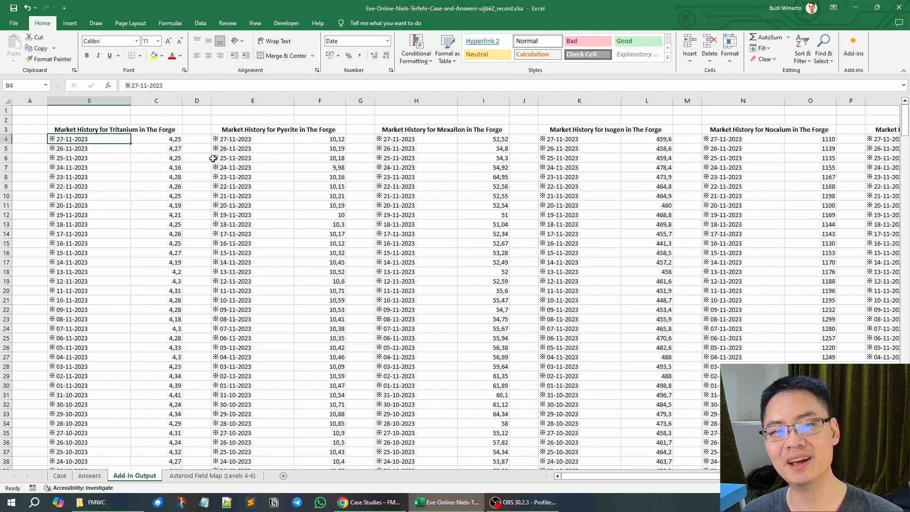
{"action": "left_click", "coordinate": [152, 137]}
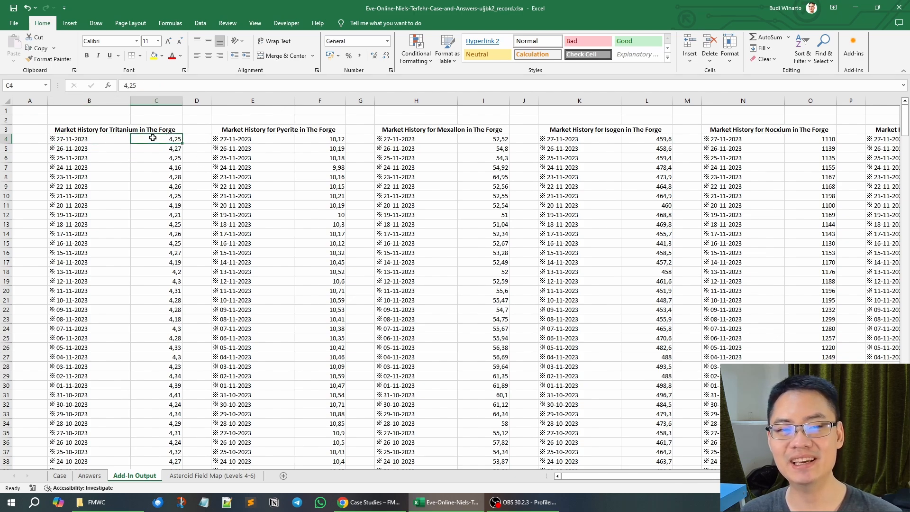
{"action": "left_click", "coordinate": [101, 139]}
{"action": "left_click", "coordinate": [146, 141]}
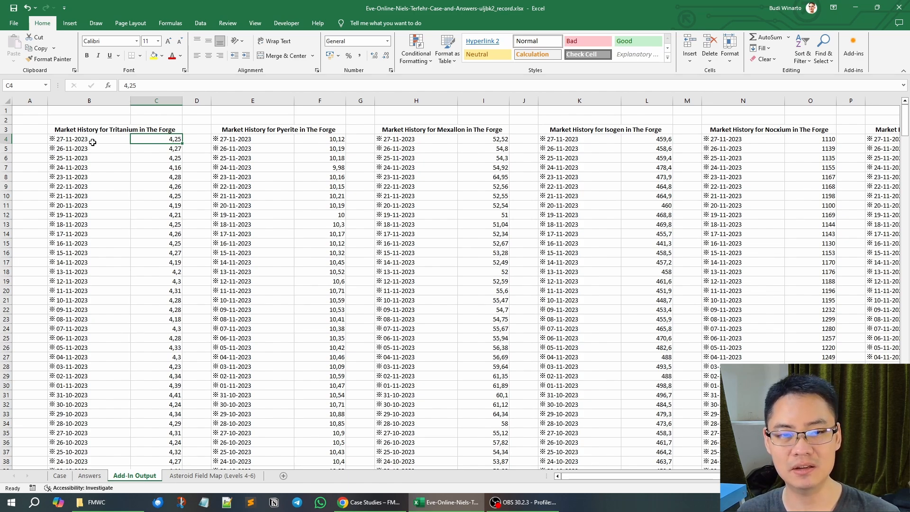
{"action": "left_click_drag", "start_coordinate": [93, 142], "coordinate": [102, 243]}
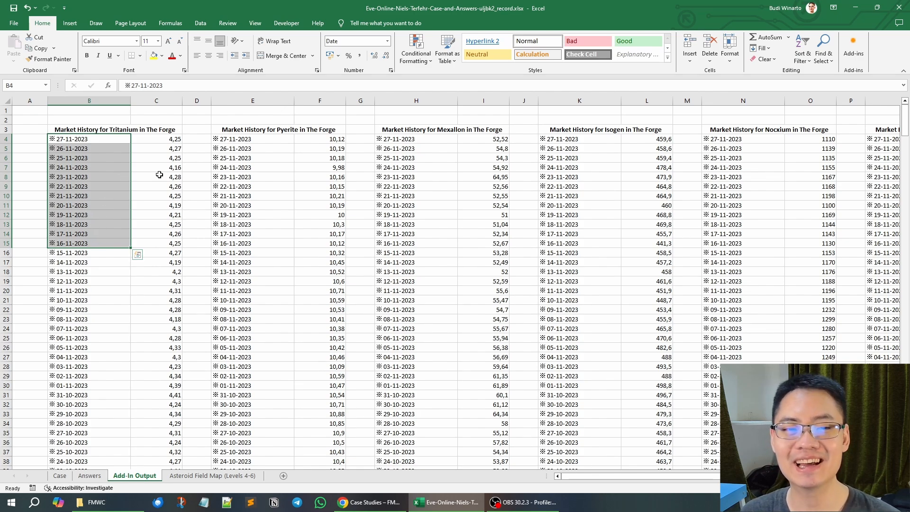
{"action": "left_click", "coordinate": [109, 185]}
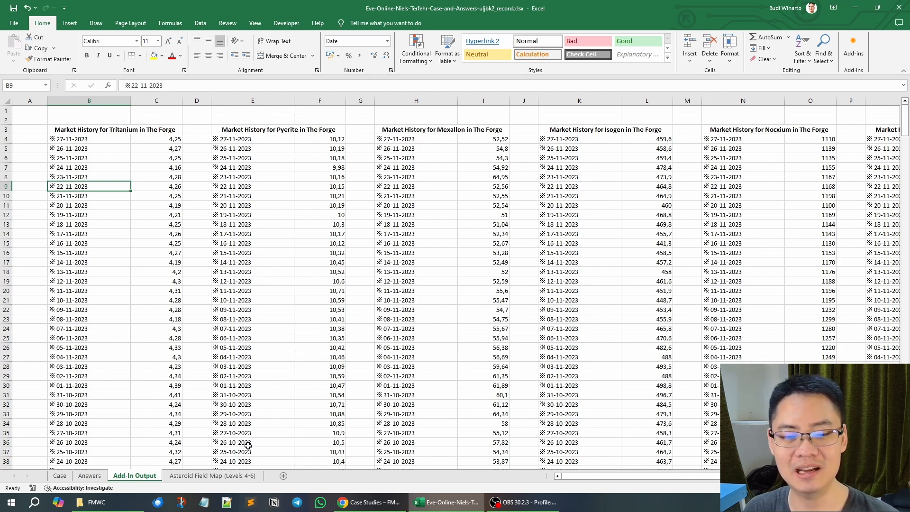
Add a new worksheet after Add-In Output and rename it Output.
{"action": "left_click", "coordinate": [284, 476]}
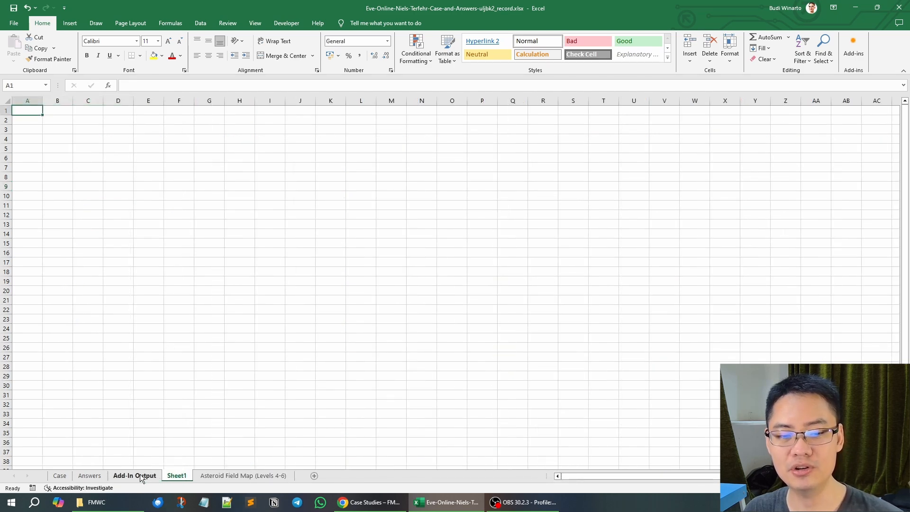
{"action": "double_click", "coordinate": [173, 476]}
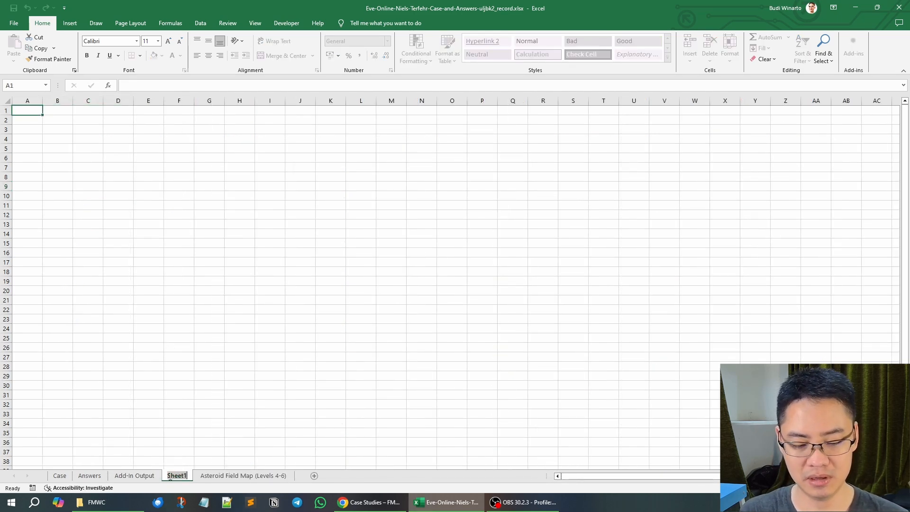
{"action": "type", "text": "Output"}
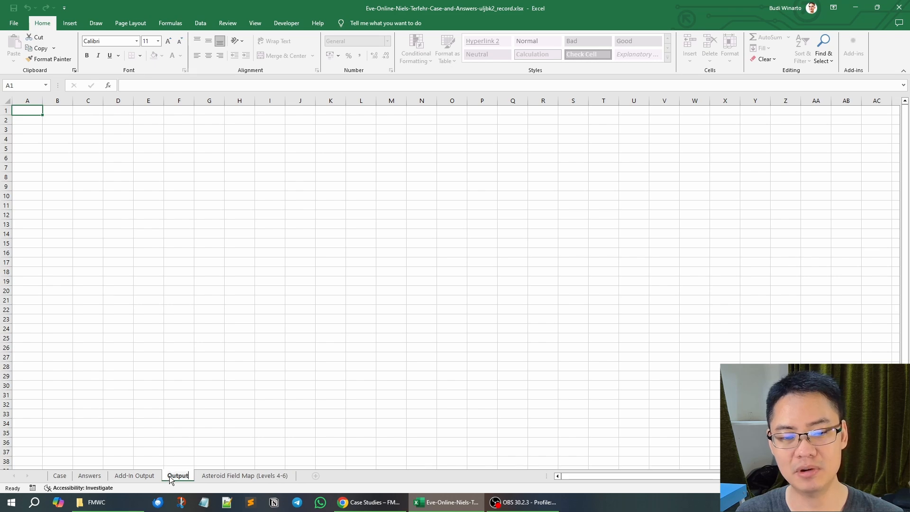
{"action": "key", "text": "Return"}
Copy the seven mineral headers, Tritanium to Megacyte, from the Level 2 price table on the Case sheet to cell C2 of the Output sheet.
{"action": "left_click", "coordinate": [134, 476]}
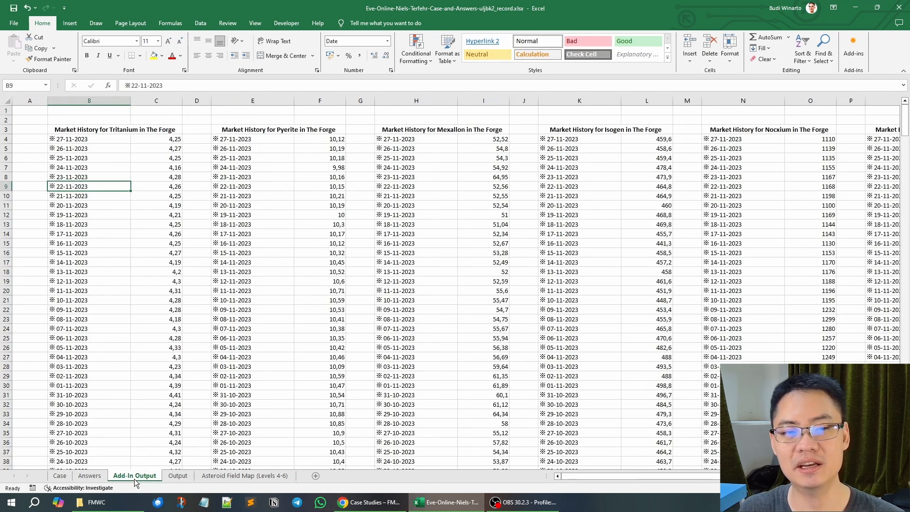
{"action": "left_click", "coordinate": [77, 140]}
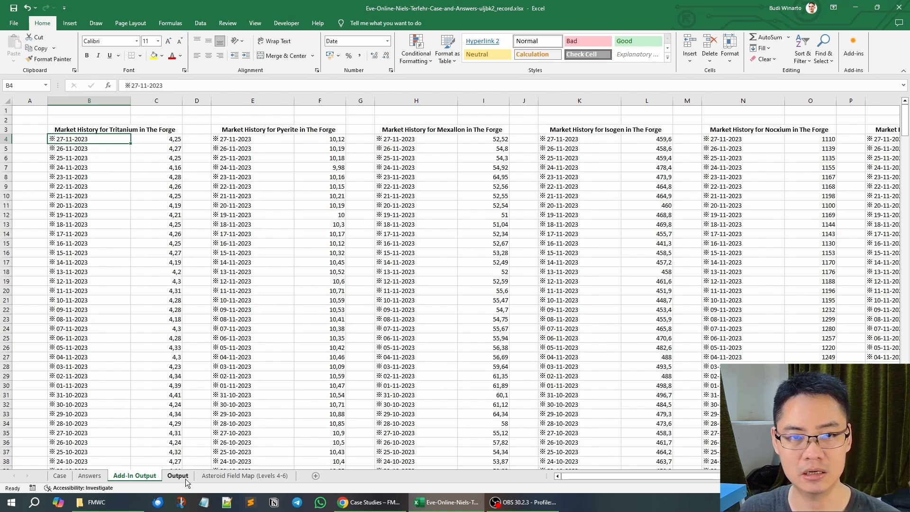
{"action": "left_click", "coordinate": [132, 129]}
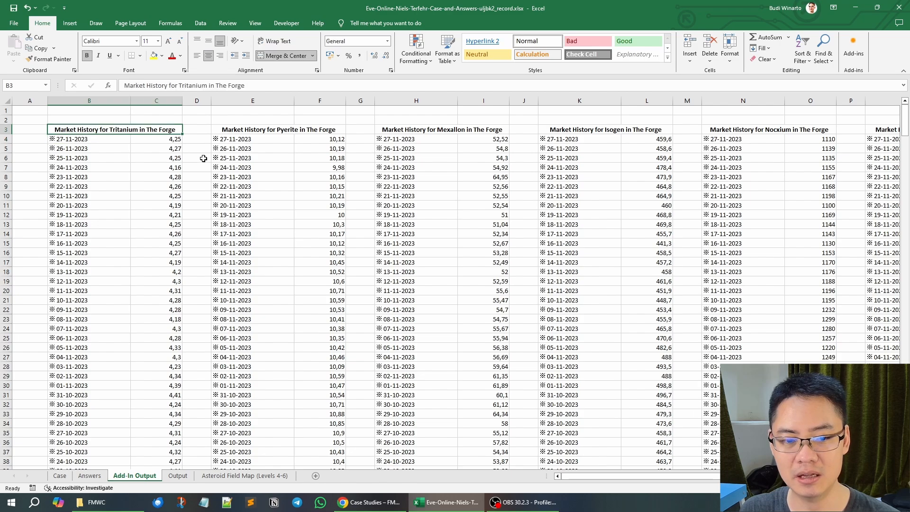
{"action": "left_click", "coordinate": [59, 476]}
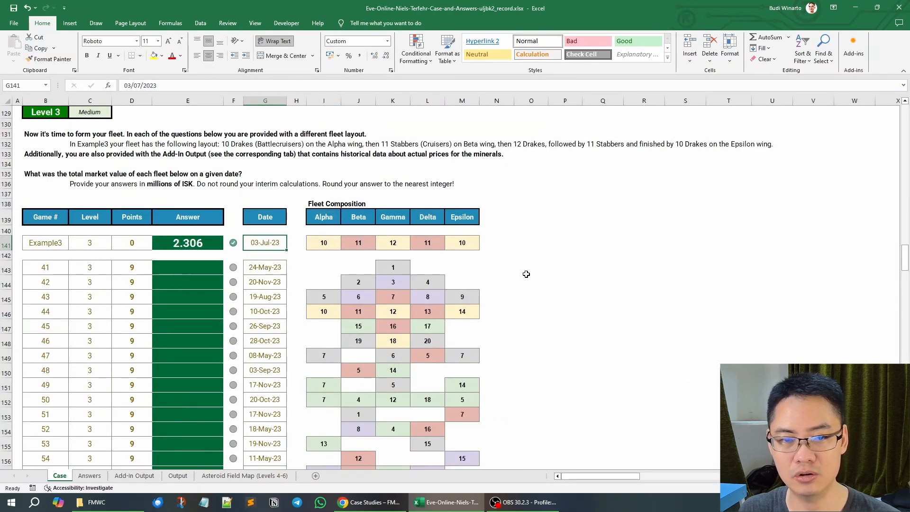
{"action": "scroll", "coordinate": [523, 274], "scroll_direction": "up", "scroll_amount": 5}
{"action": "scroll", "coordinate": [575, 286], "scroll_direction": "up", "scroll_amount": 7}
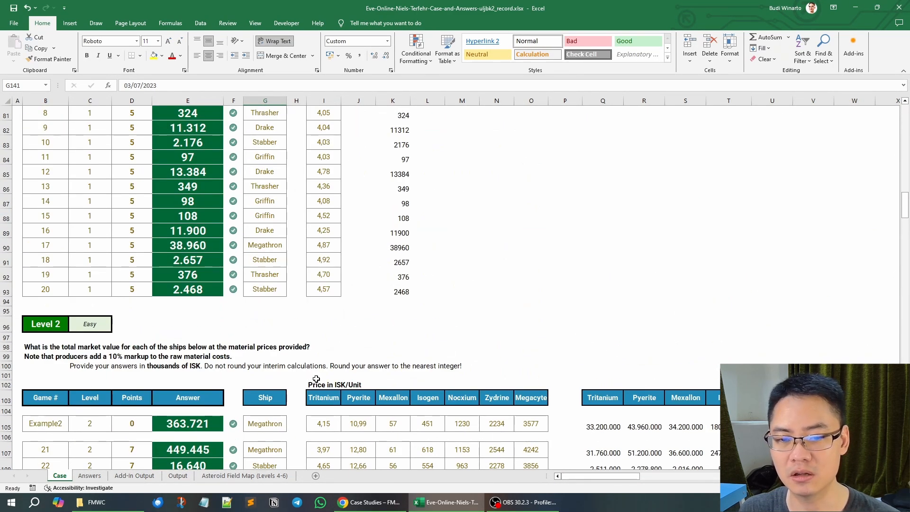
{"action": "left_click_drag", "start_coordinate": [331, 397], "coordinate": [531, 398]}
{"action": "key", "text": "ctrl+c"}
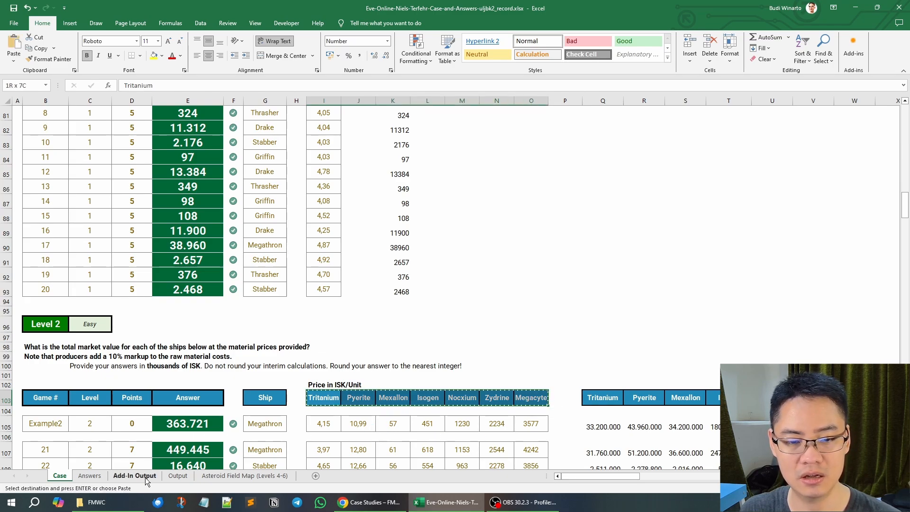
{"action": "left_click", "coordinate": [176, 476]}
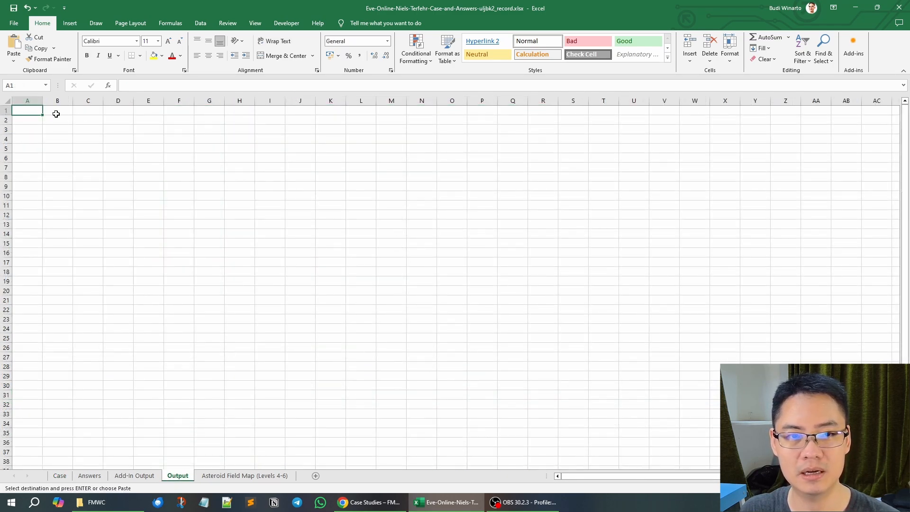
{"action": "left_click", "coordinate": [94, 120]}
{"action": "key", "text": "ctrl+v"}
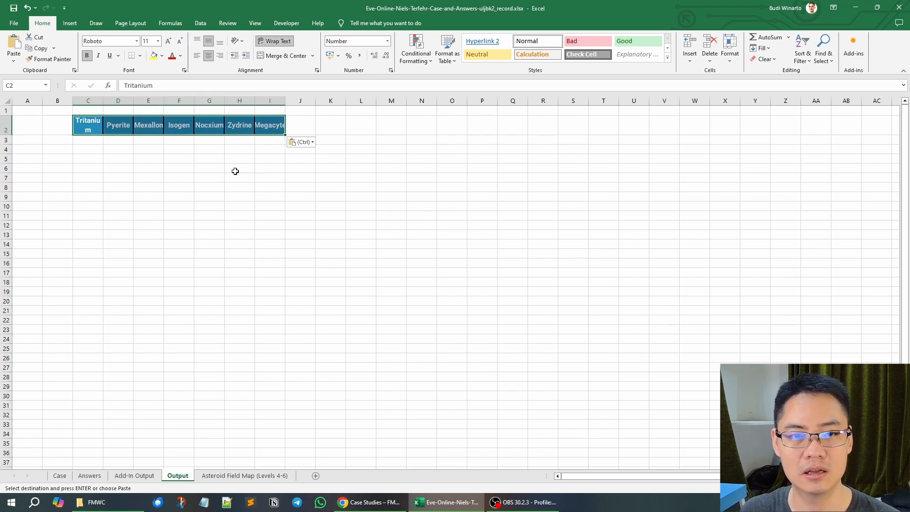
Fit the widths of columns C to I and the height of row 2 to the pasted mineral headers.
{"action": "left_click_drag", "start_coordinate": [88, 100], "coordinate": [308, 100]}
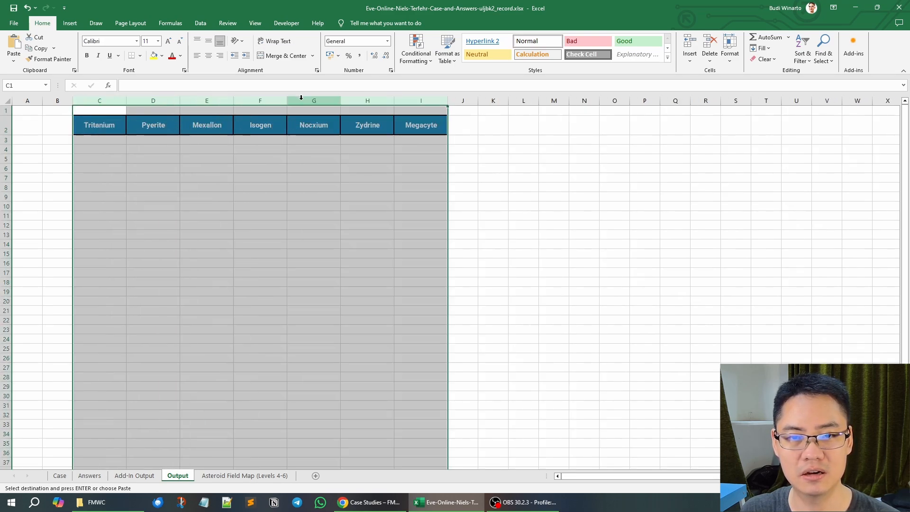
{"action": "double_click", "coordinate": [4, 135]}
{"action": "double_click", "coordinate": [126, 101]}
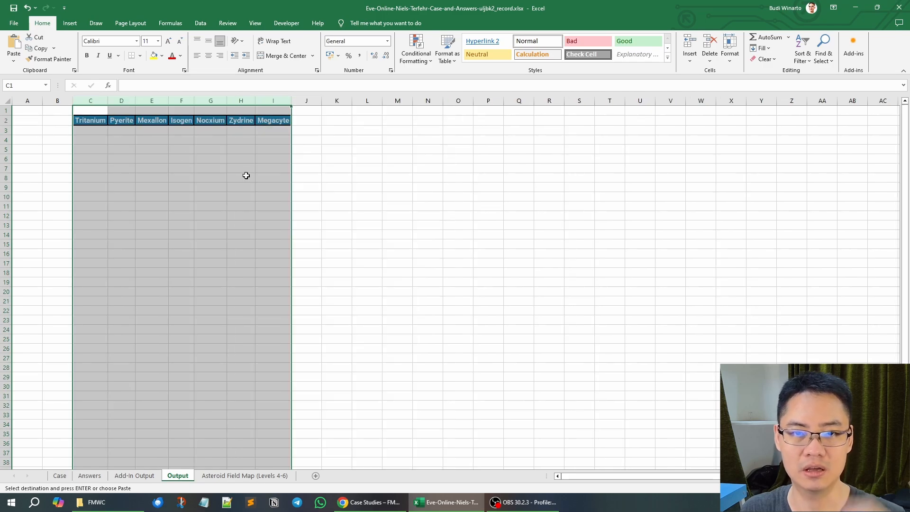
{"action": "left_click", "coordinate": [243, 175]}
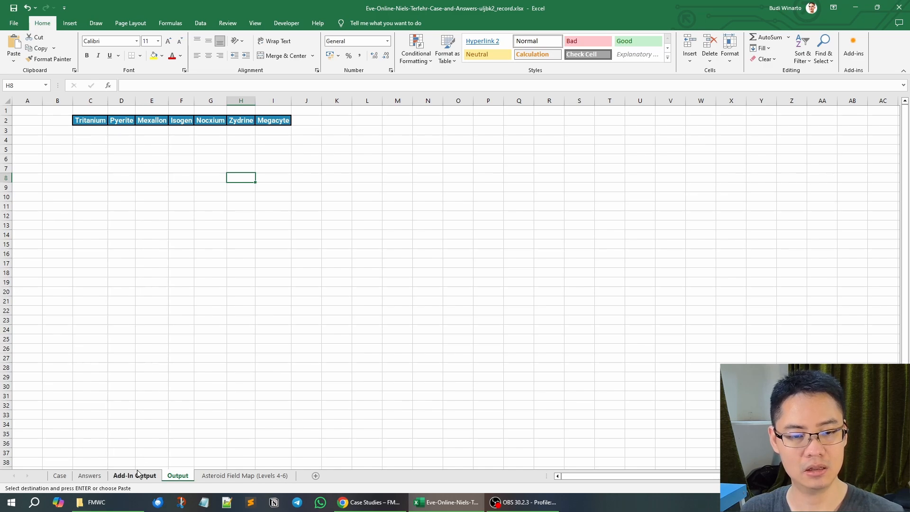
Enter the header Date in cell B2, beside the mineral headers.
{"action": "left_click", "coordinate": [59, 121]}
{"action": "type", "text": "Date"}
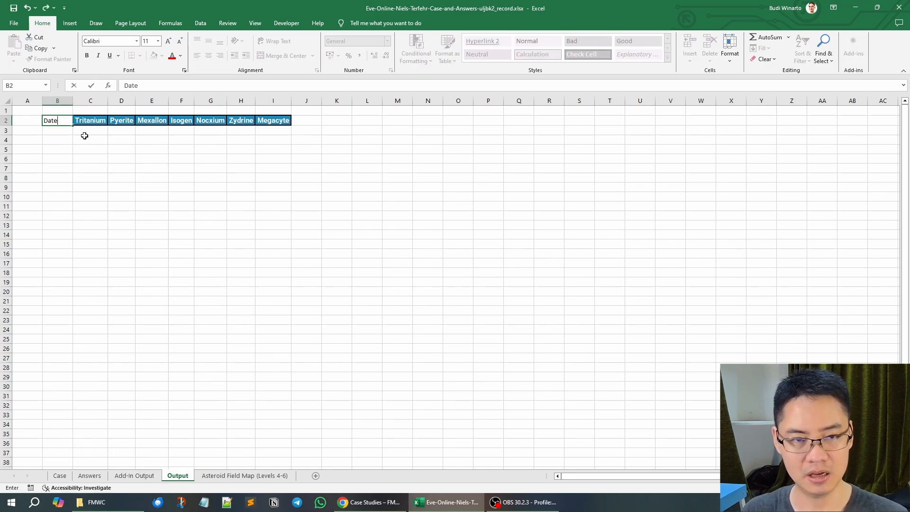
{"action": "key", "text": "Return"}
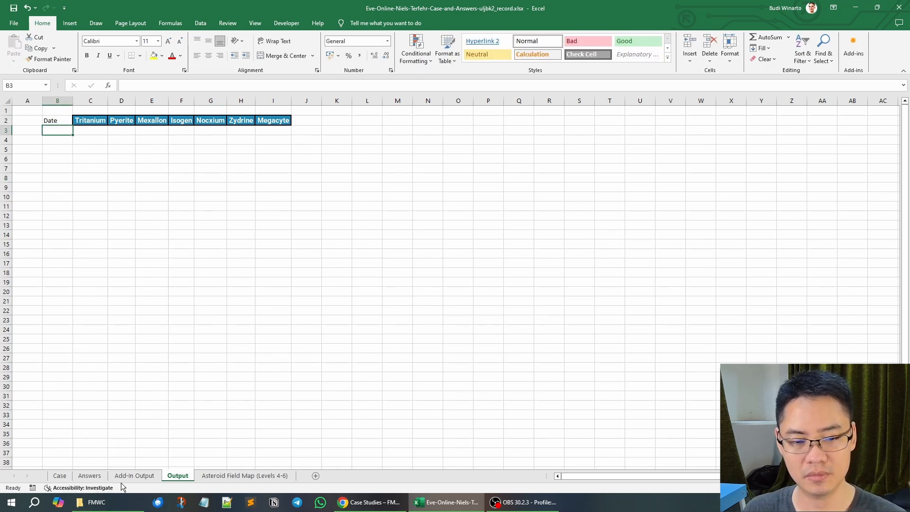
Enter the dates 27-11-2023, 26-11-2023 and 25-11-2023 in cells B3 to B5 of the Output sheet, following the Add-In Output dates.
{"action": "left_click", "coordinate": [133, 476]}
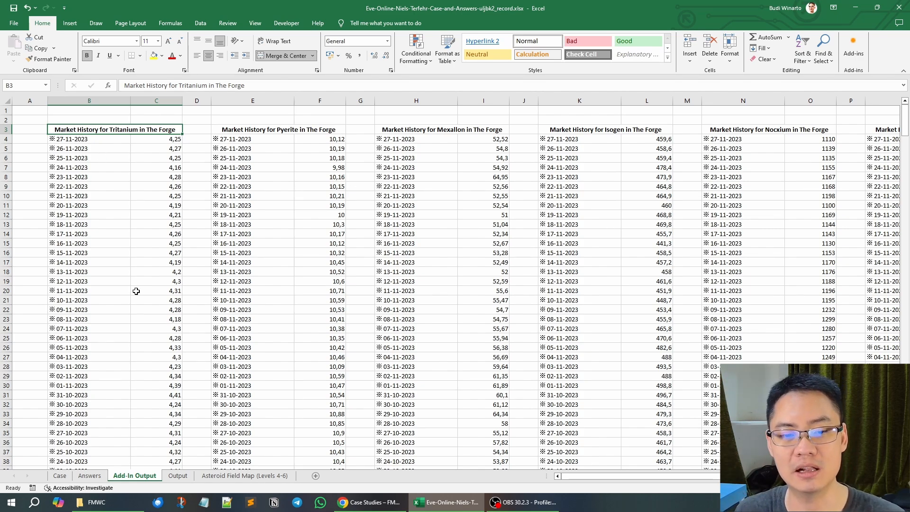
{"action": "left_click", "coordinate": [176, 476]}
{"action": "type", "text": "27-11-2"}
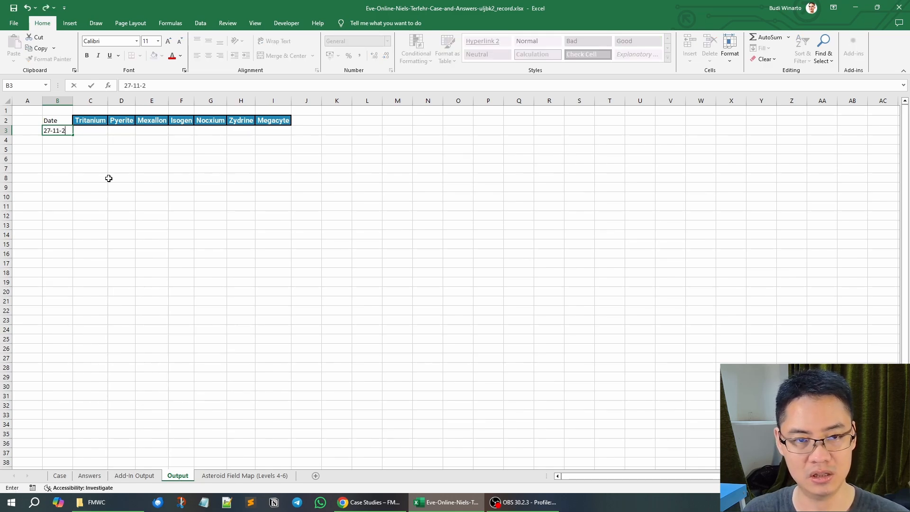
{"action": "type", "text": "023"}
{"action": "key", "text": "Return"}
{"action": "type", "text": "26-11-2"}
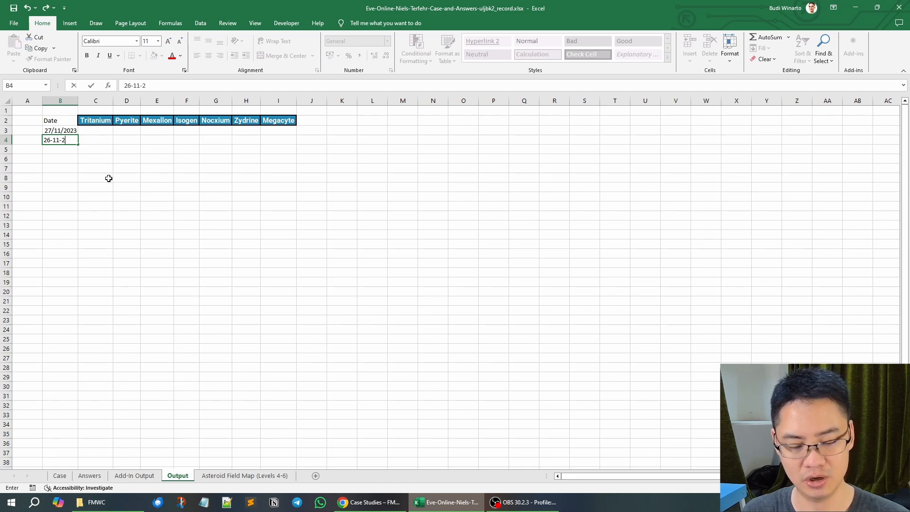
{"action": "type", "text": "023"}
{"action": "key", "text": "Return"}
{"action": "type", "text": "25"}
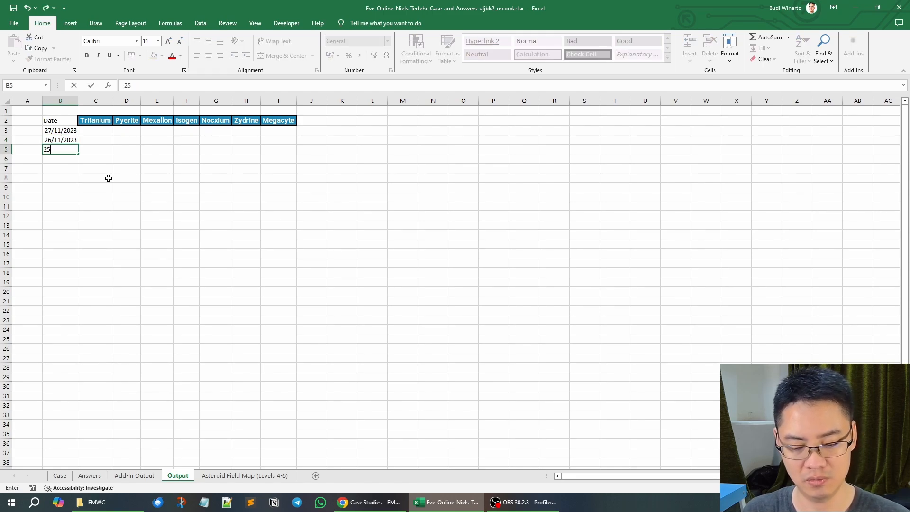
{"action": "key", "text": "Return"}
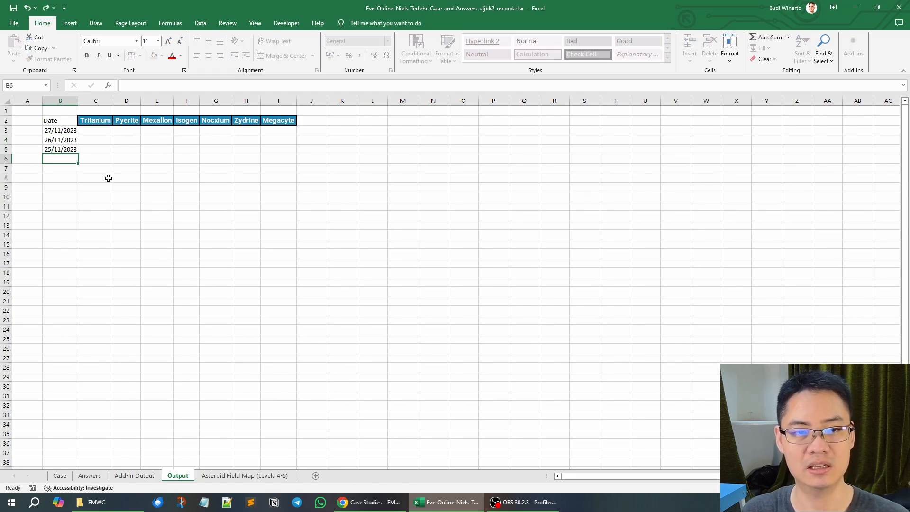
Fill the descending date series down to cell B26 and return to the Add-In Output sheet.
{"action": "left_click_drag", "start_coordinate": [66, 131], "coordinate": [48, 355]}
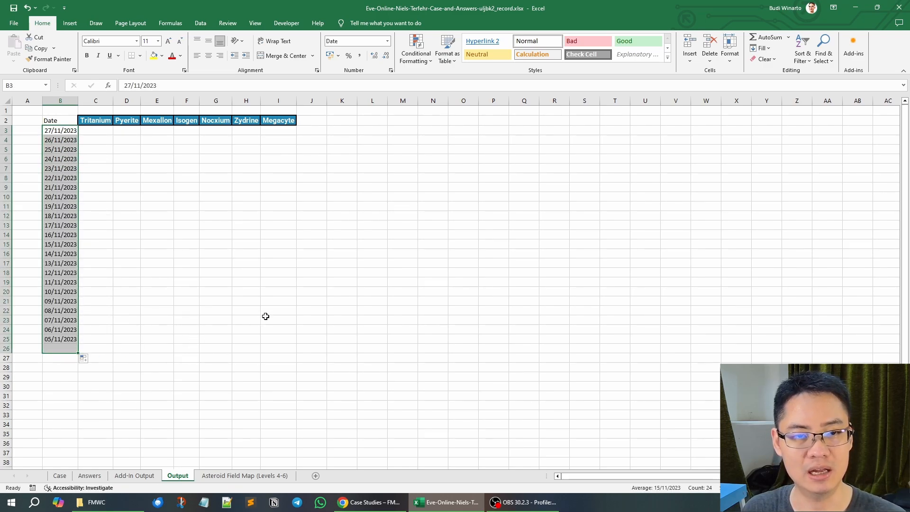
{"action": "left_click", "coordinate": [171, 271]}
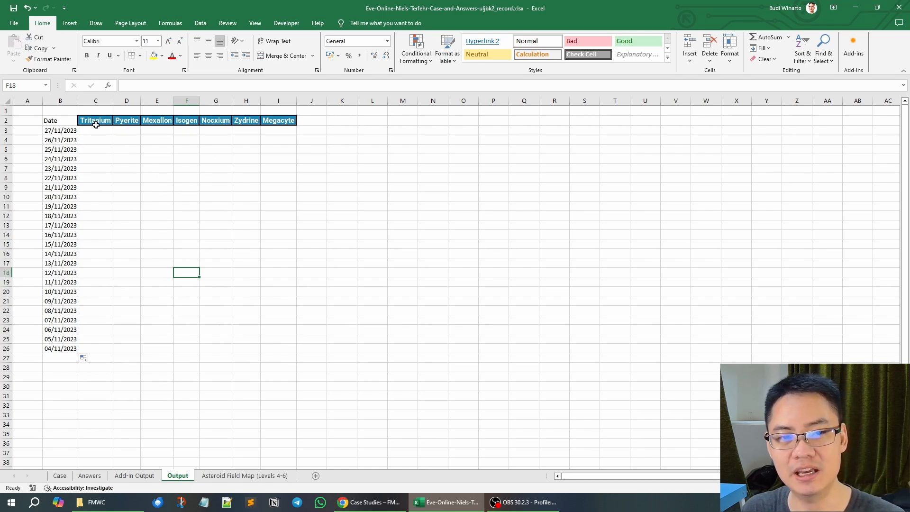
{"action": "left_click", "coordinate": [134, 476]}
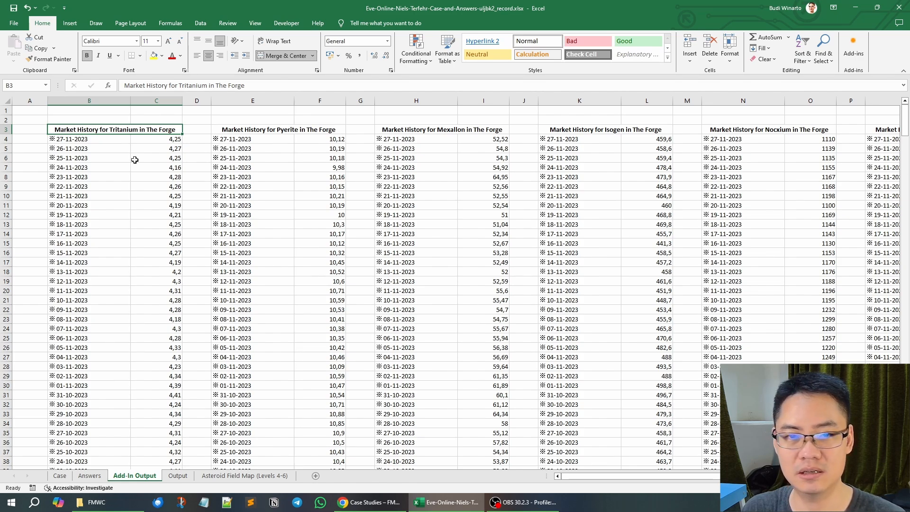
Copy the full Tritanium price column from Add-In Output and paste it as values from cell C3 of the Output sheet.
{"action": "left_click", "coordinate": [174, 143]}
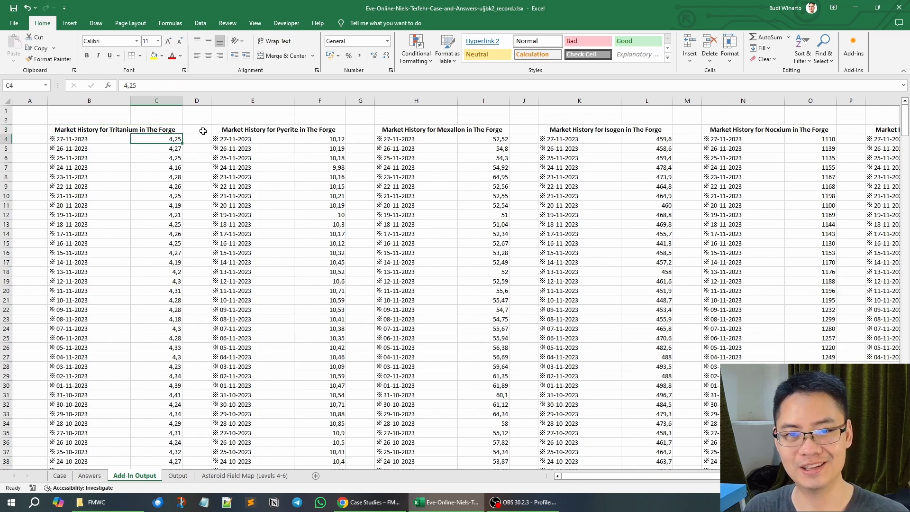
{"action": "key", "text": "ctrl+shift+Down"}
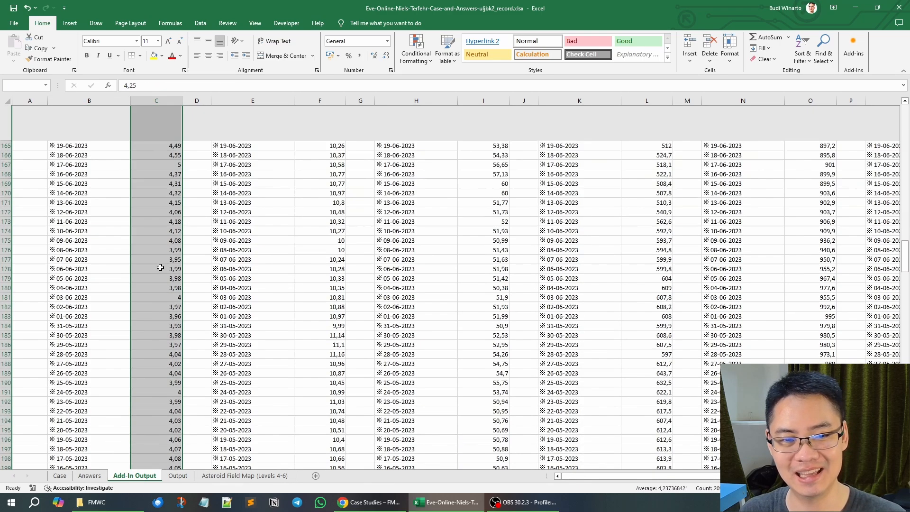
{"action": "key", "text": "ctrl+c"}
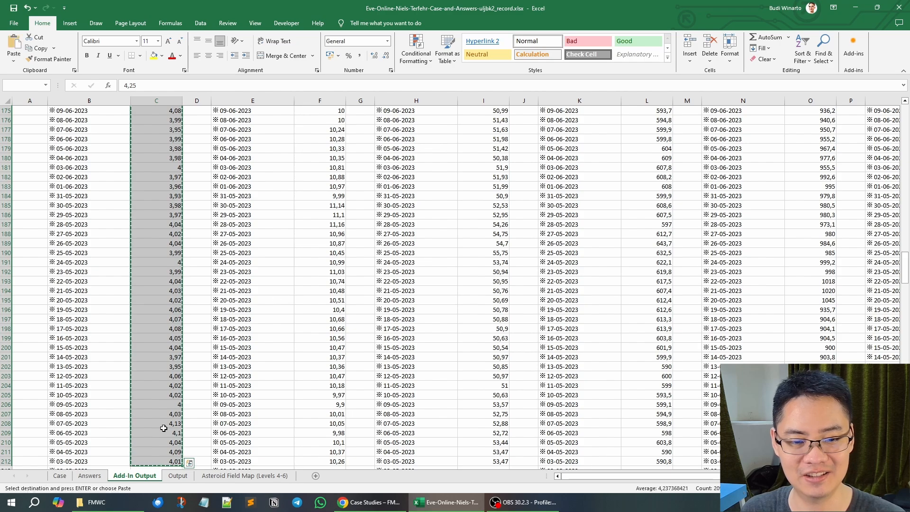
{"action": "left_click", "coordinate": [178, 476]}
{"action": "left_click", "coordinate": [95, 133]}
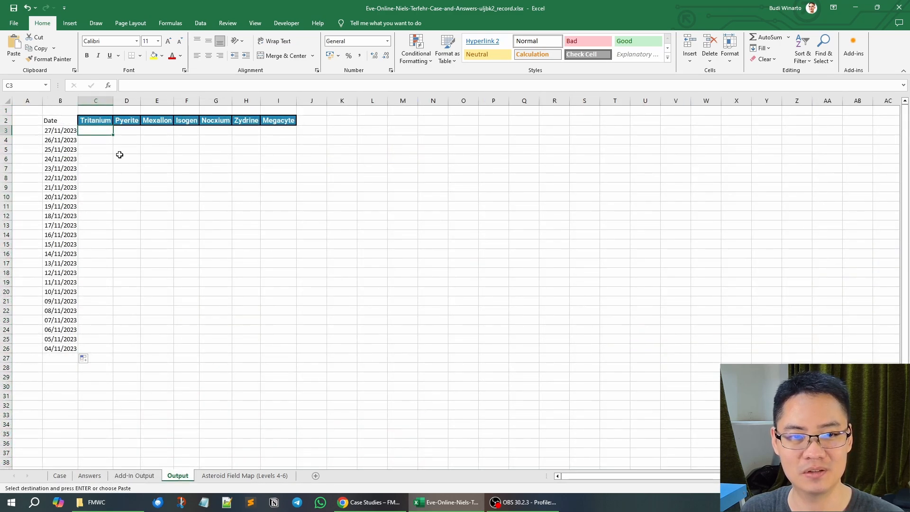
{"action": "right_click", "coordinate": [95, 133]}
{"action": "left_click", "coordinate": [135, 189]}
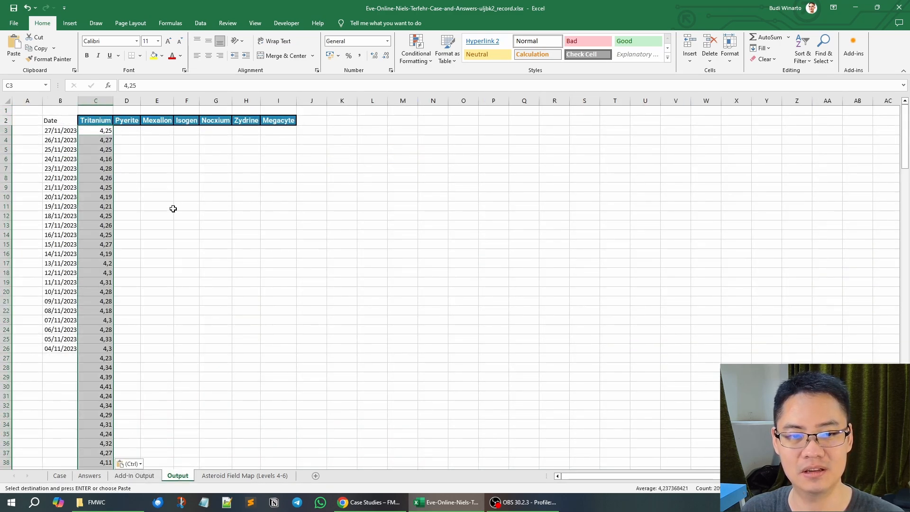
Copy the full Pyerite price column from Add-In Output and paste it as values from cell D3 of the Output sheet.
{"action": "left_click", "coordinate": [135, 475]}
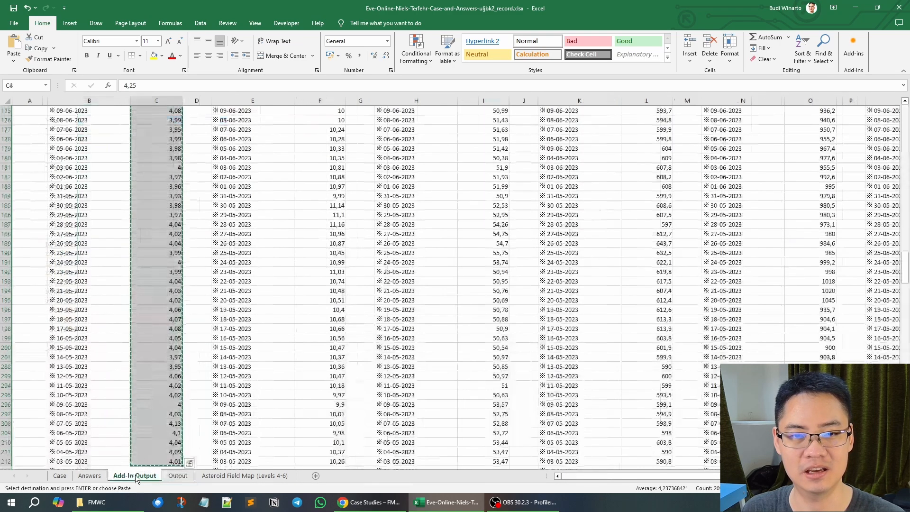
{"action": "left_click", "coordinate": [333, 240]}
{"action": "key", "text": "ctrl+Up"}
{"action": "scroll", "coordinate": [332, 240], "scroll_direction": "up", "scroll_amount": 1}
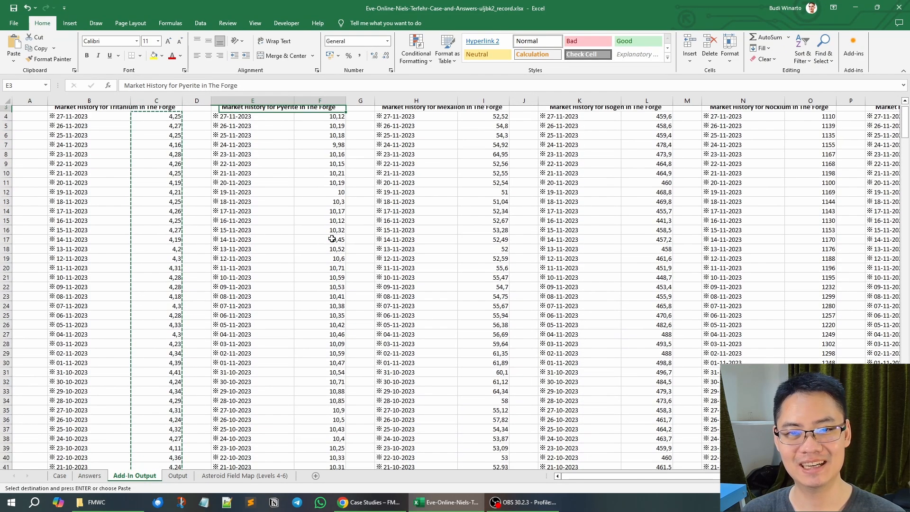
{"action": "key", "text": "Up"}
{"action": "key", "text": "ctrl+shift+Down"}
{"action": "key", "text": "ctrl+c"}
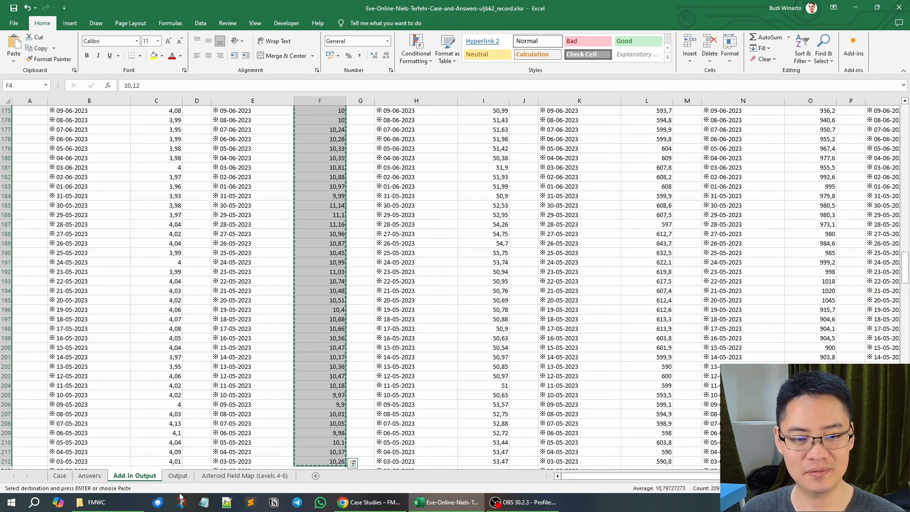
{"action": "left_click", "coordinate": [177, 476]}
{"action": "right_click", "coordinate": [138, 132]}
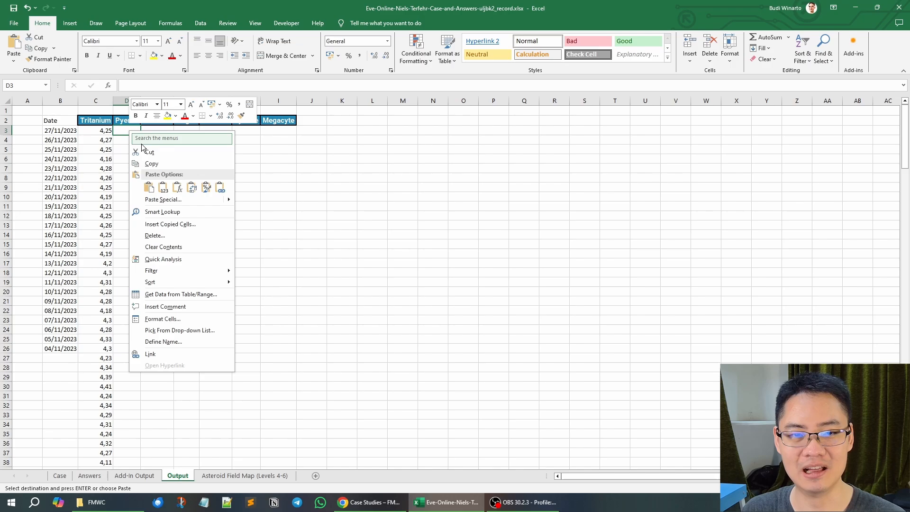
{"action": "left_click", "coordinate": [164, 188]}
{"action": "left_click", "coordinate": [161, 197]}
Copy the full Mexallon price column from Add-In Output and paste it as values from cell E3 of the Output sheet.
{"action": "left_click", "coordinate": [134, 475]}
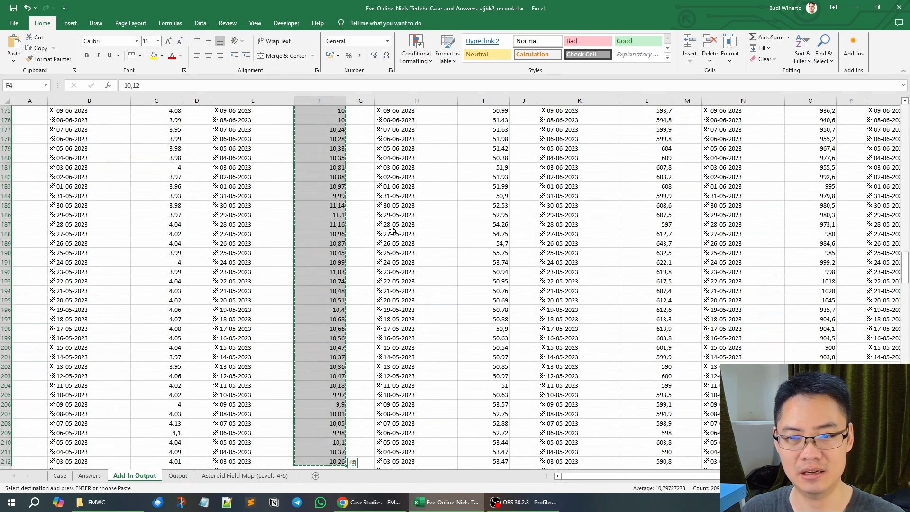
{"action": "left_click", "coordinate": [486, 223]}
{"action": "key", "text": "ctrl+Up"}
{"action": "key", "text": "Down"}
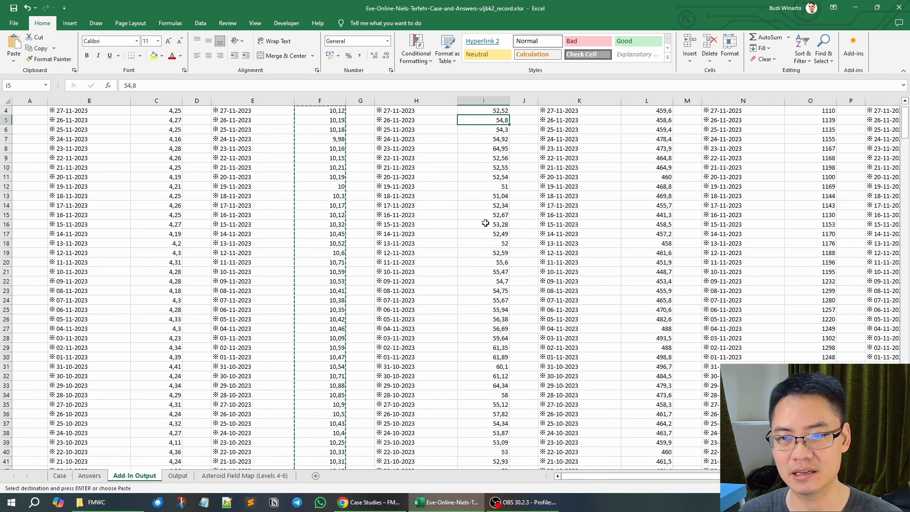
{"action": "key", "text": "Up"}
{"action": "key", "text": "Up"}
{"action": "key", "text": "Down"}
{"action": "key", "text": "ctrl+shift+Down"}
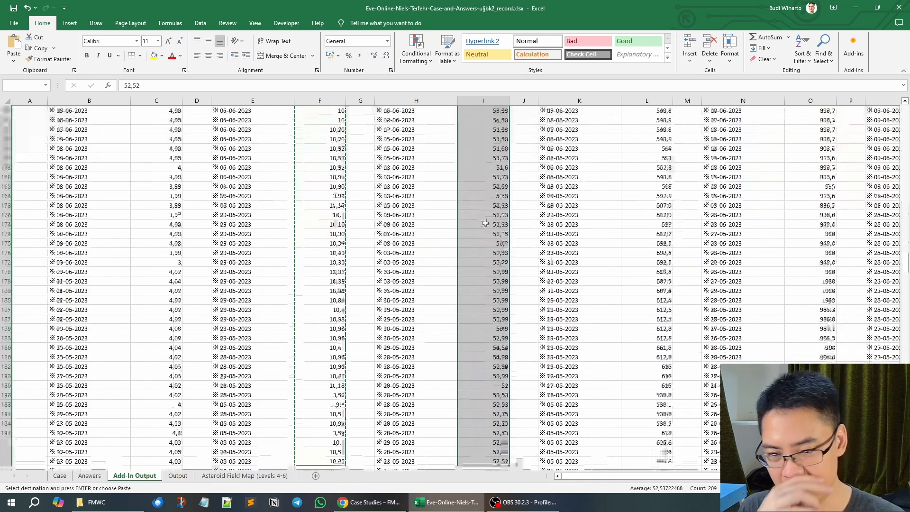
{"action": "key", "text": "ctrl+c"}
{"action": "left_click", "coordinate": [178, 476]}
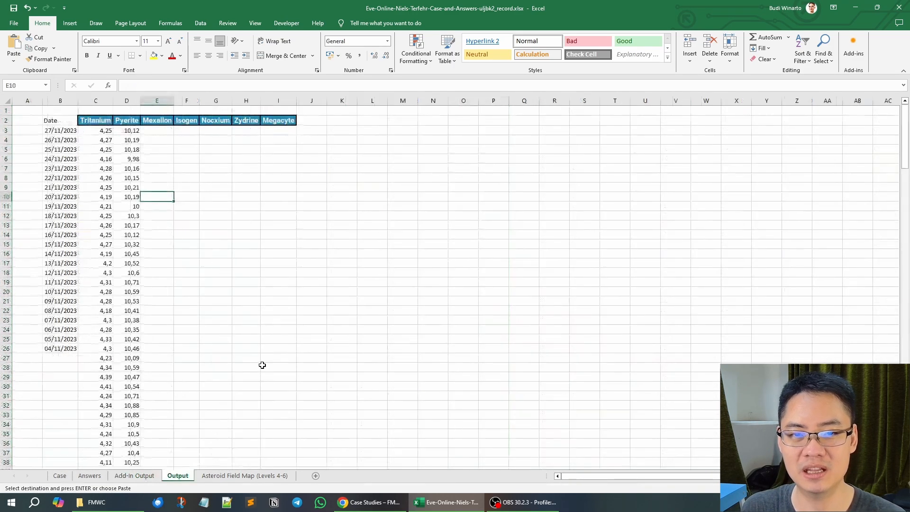
{"action": "left_click", "coordinate": [159, 131]}
{"action": "right_click", "coordinate": [160, 132]}
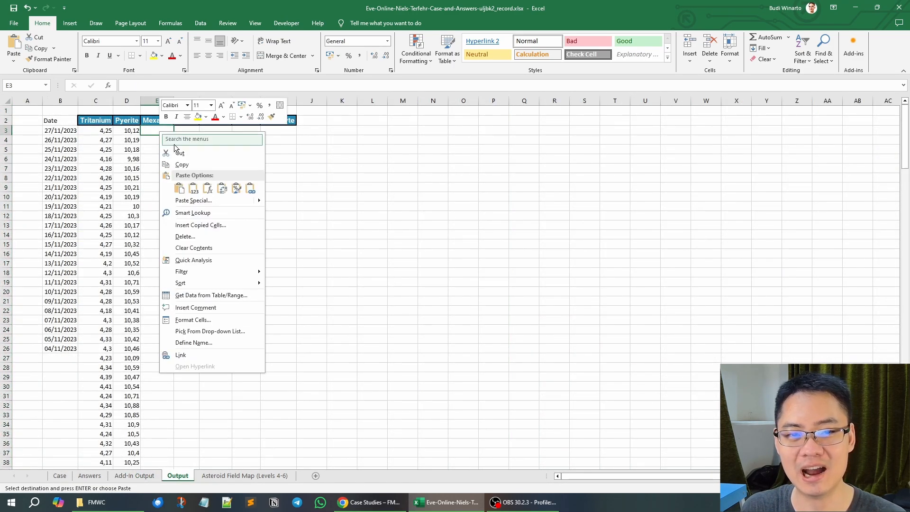
{"action": "left_click", "coordinate": [193, 188]}
{"action": "left_click", "coordinate": [192, 177]}
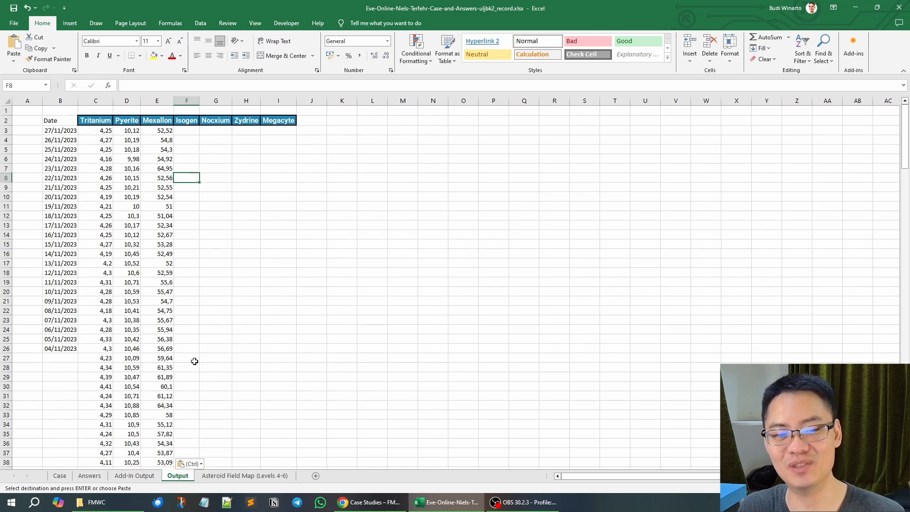
Copy the full Isogen price column from Add-In Output and paste it as values from cell F3 of the Output sheet.
{"action": "left_click", "coordinate": [124, 477]}
{"action": "left_click", "coordinate": [652, 224]}
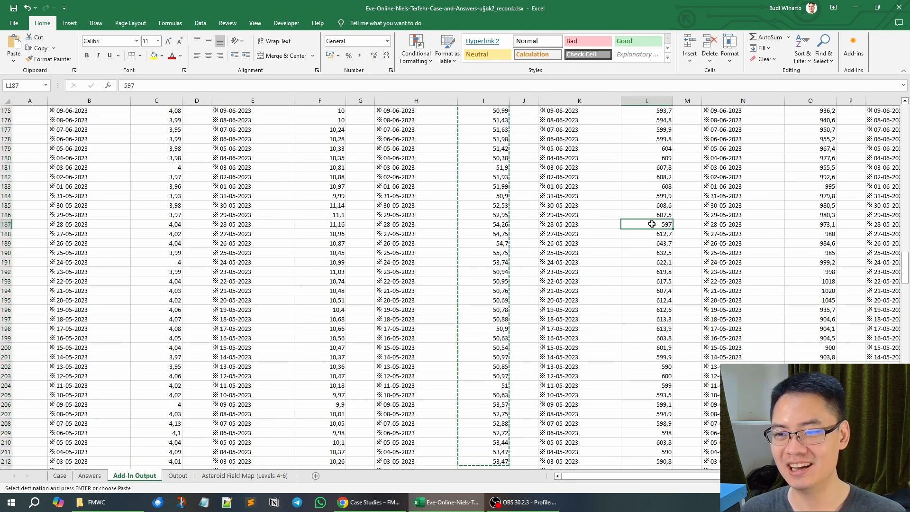
{"action": "key", "text": "ctrl+Up"}
{"action": "key", "text": "ctrl+shift+Down"}
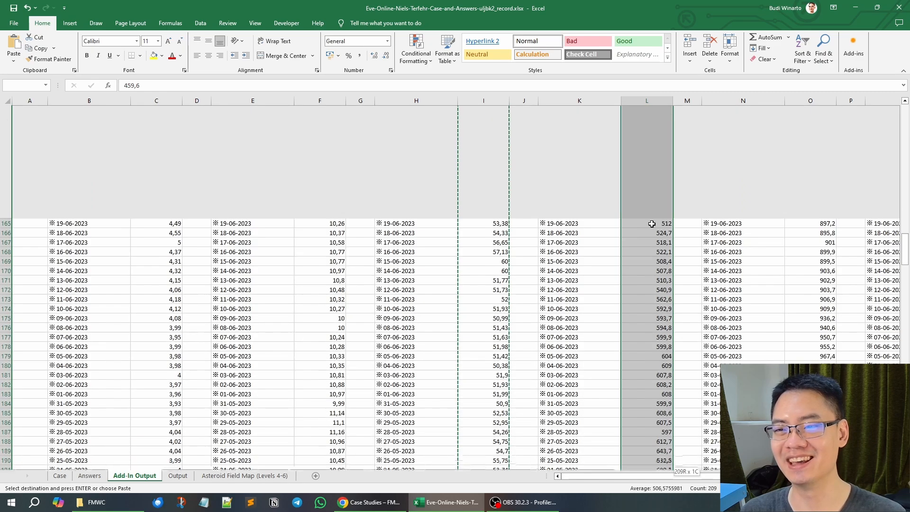
{"action": "key", "text": "ctrl+c"}
{"action": "left_click", "coordinate": [178, 476]}
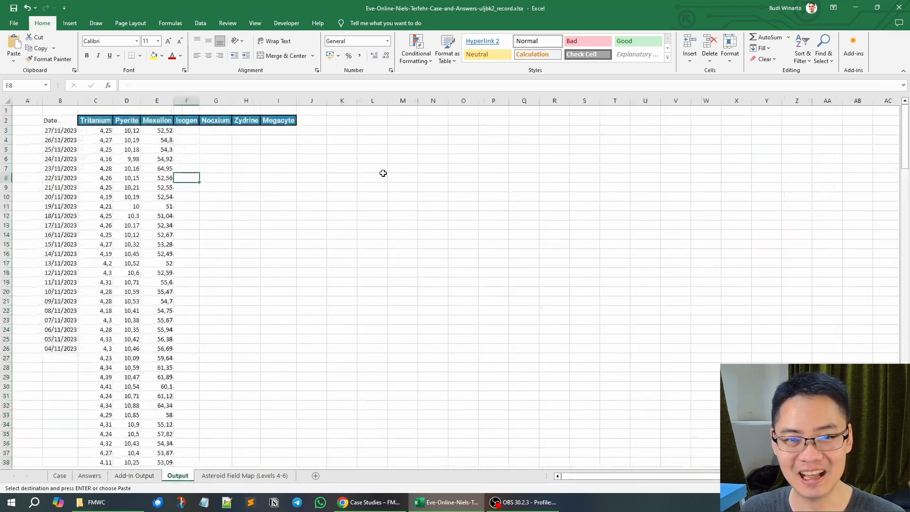
{"action": "right_click", "coordinate": [193, 131]}
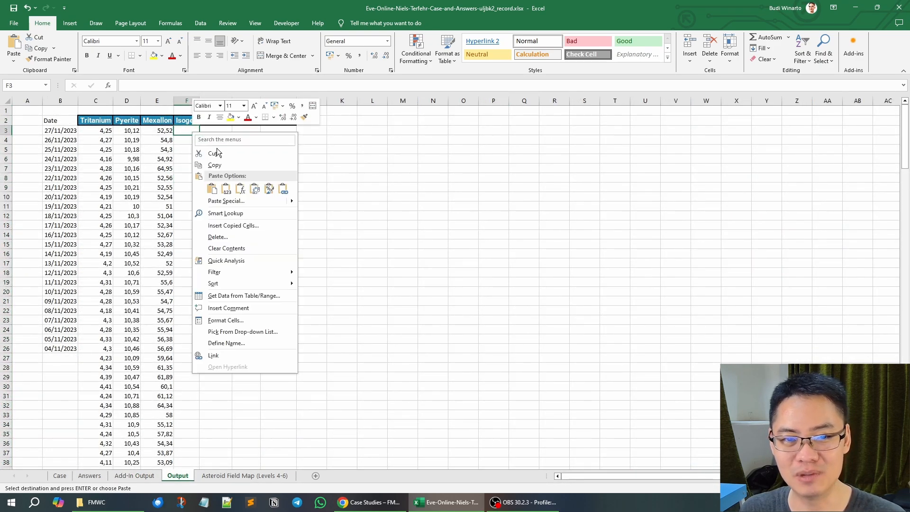
{"action": "left_click", "coordinate": [227, 189]}
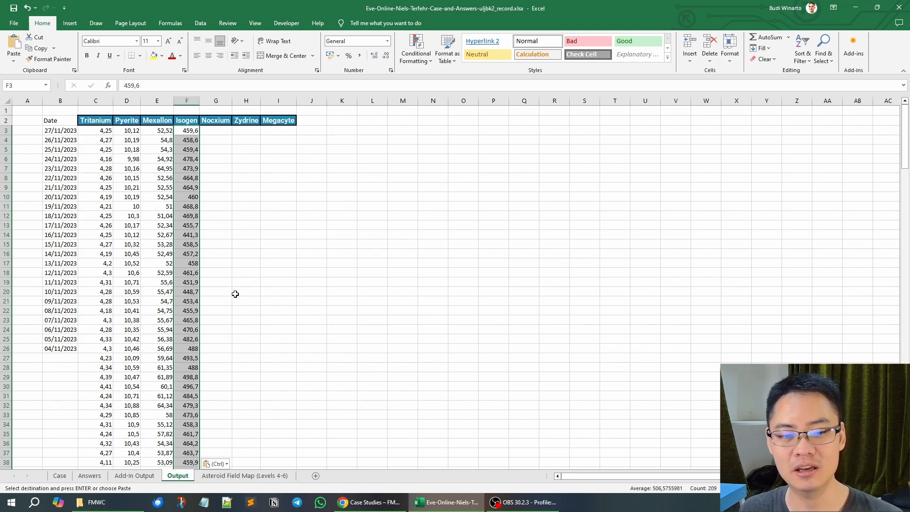
Copy the full Nocxium price column from Add-In Output and paste it as values from cell G3 of the Output sheet.
{"action": "left_click", "coordinate": [135, 475]}
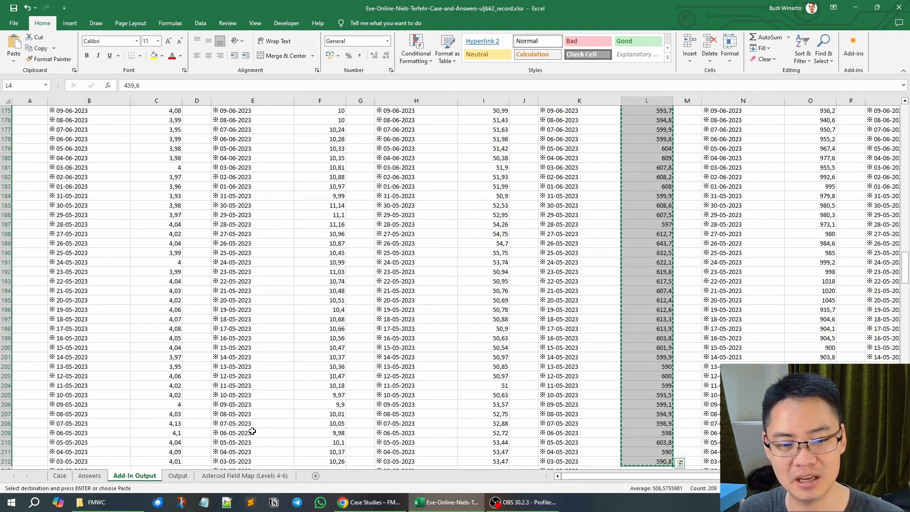
{"action": "left_click", "coordinate": [809, 260]}
{"action": "key", "text": "ctrl+Up"}
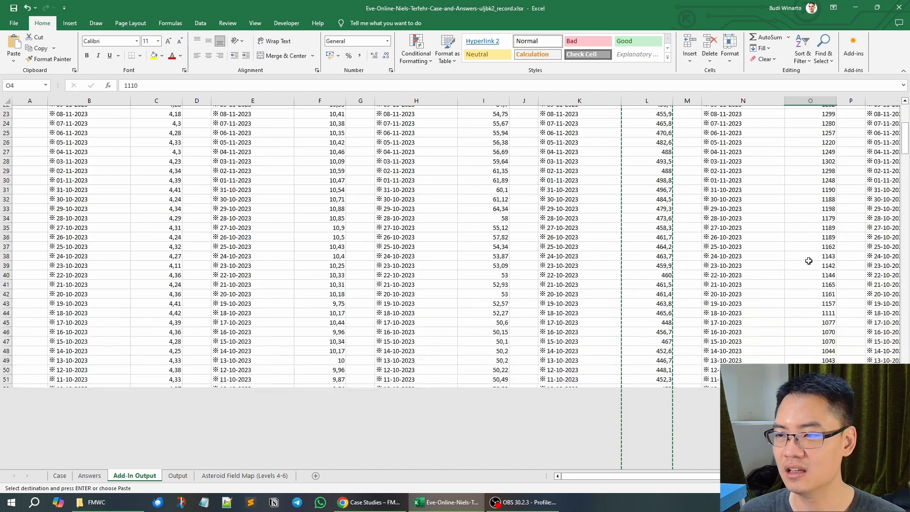
{"action": "key", "text": "ctrl+Up"}
{"action": "key", "text": "Down"}
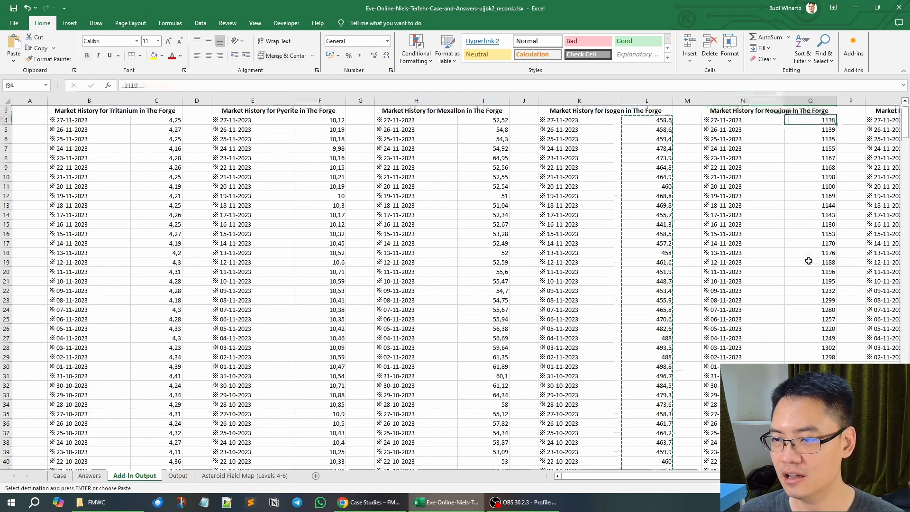
{"action": "key", "text": "ctrl+shift+Down"}
{"action": "key", "text": "ctrl+c"}
{"action": "left_click", "coordinate": [182, 476]}
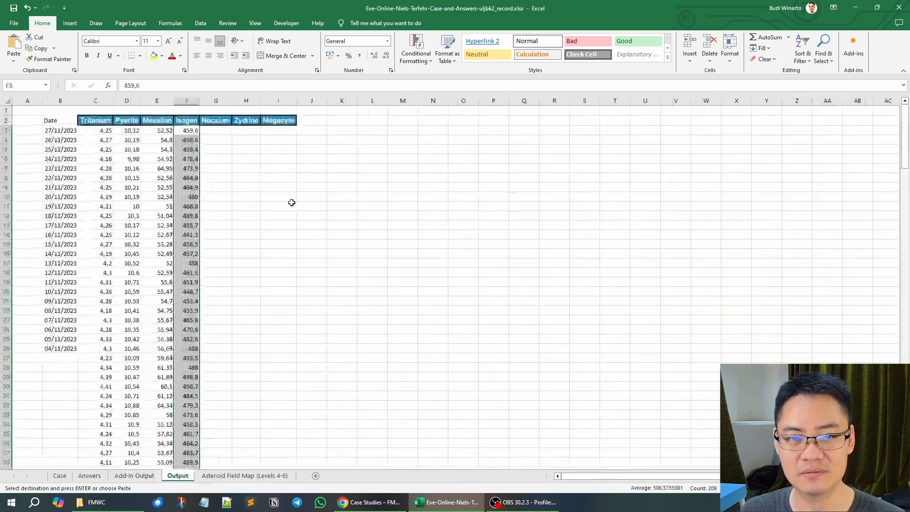
{"action": "right_click", "coordinate": [221, 131]}
{"action": "left_click", "coordinate": [252, 181]}
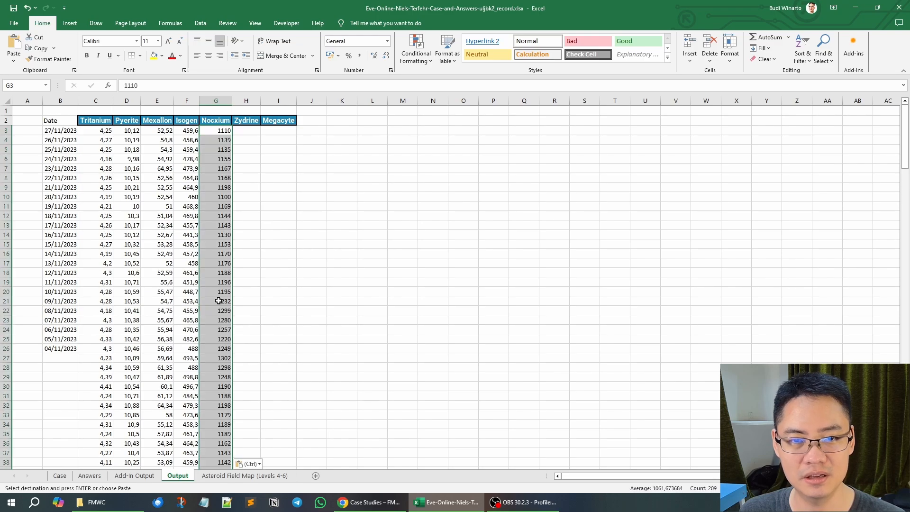
Copy the full Zydrine price column from Add-In Output and paste it as values from cell H3 of the Output sheet.
{"action": "left_click", "coordinate": [134, 476]}
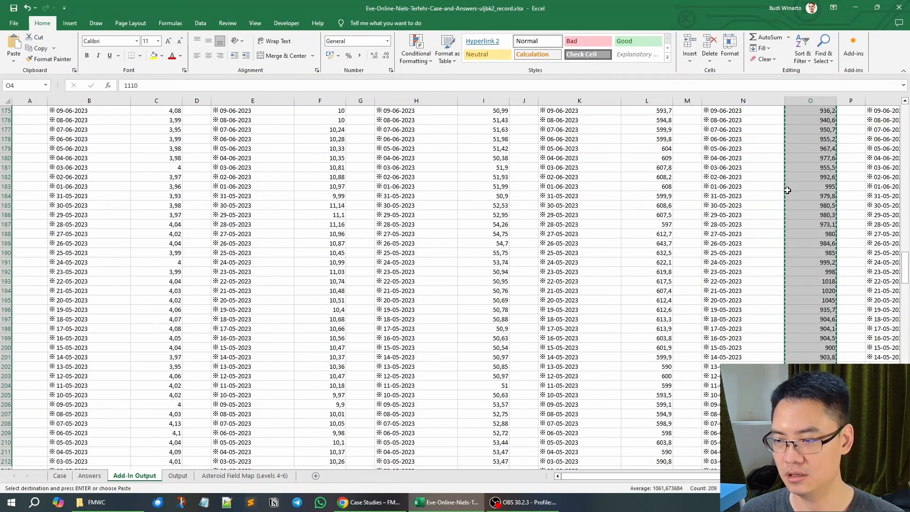
{"action": "key", "text": "Right"}
{"action": "key", "text": "Right"}
{"action": "scroll", "coordinate": [720, 219], "scroll_direction": "up", "scroll_amount": 1}
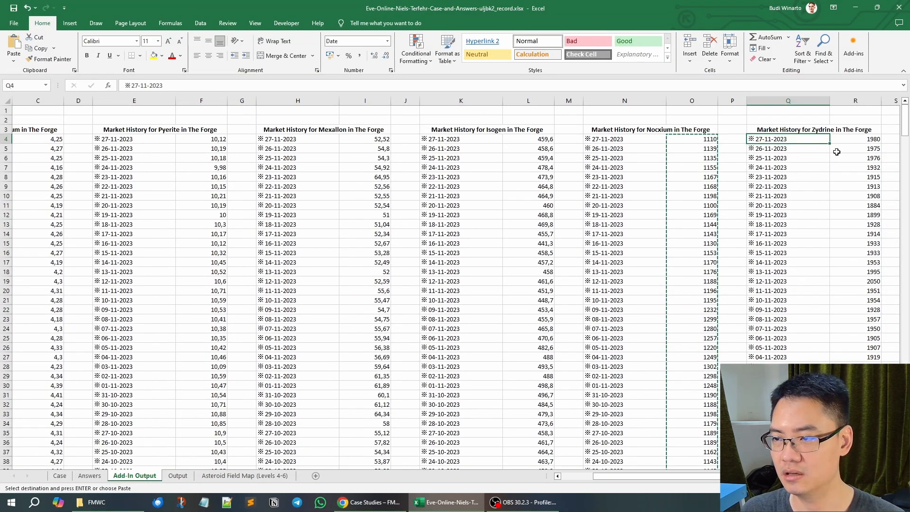
{"action": "left_click", "coordinate": [843, 140]}
{"action": "key", "text": "ctrl+shift+Down"}
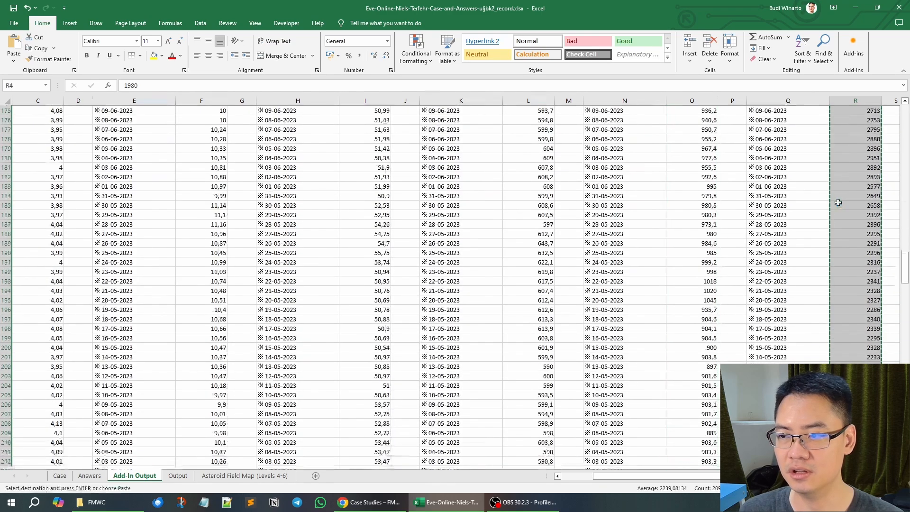
{"action": "key", "text": "ctrl+c"}
{"action": "left_click", "coordinate": [178, 476]}
{"action": "left_click", "coordinate": [244, 131]}
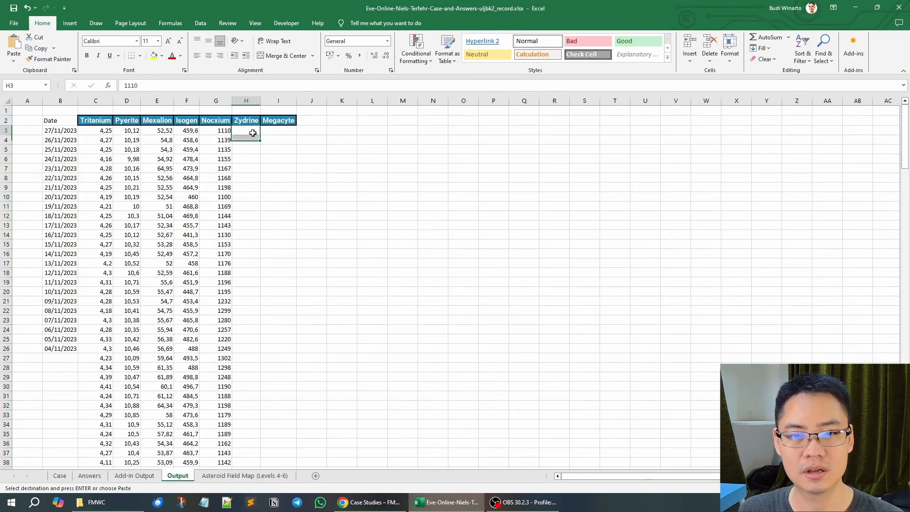
{"action": "right_click", "coordinate": [244, 131]}
{"action": "left_click", "coordinate": [288, 189]}
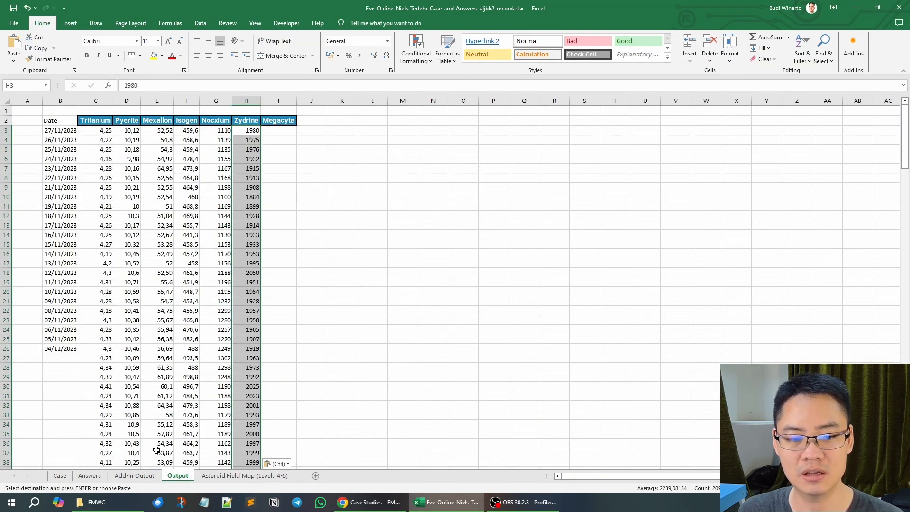
Copy the full Megacyte price column from Add-In Output and paste it as values from cell I3 of the Output sheet.
{"action": "left_click", "coordinate": [134, 476]}
{"action": "scroll", "coordinate": [811, 311], "scroll_direction": "right", "scroll_amount": 3}
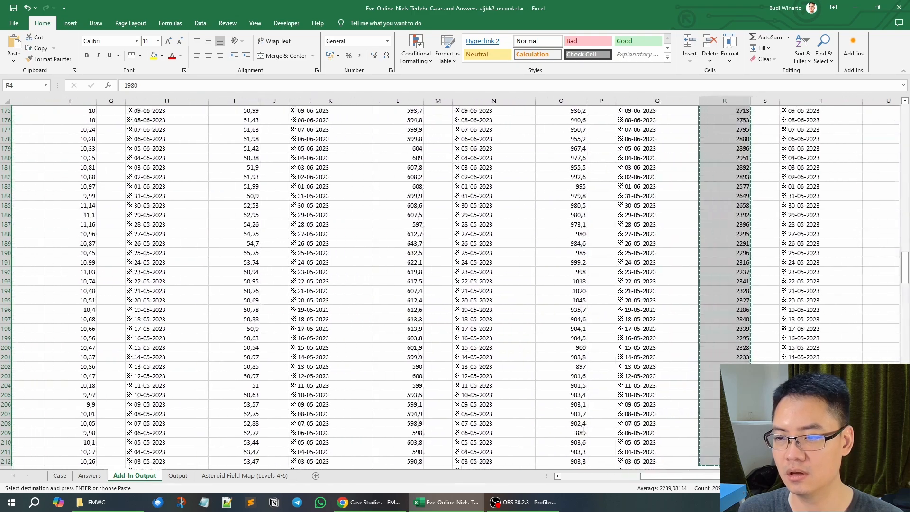
{"action": "left_click", "coordinate": [858, 289]}
{"action": "key", "text": "ctrl+shift+Down"}
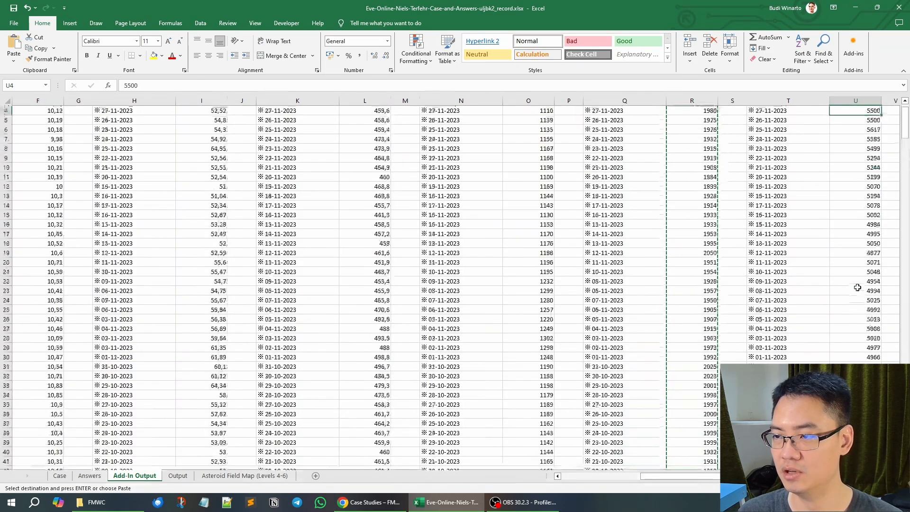
{"action": "key", "text": "ctrl+shift+Up"}
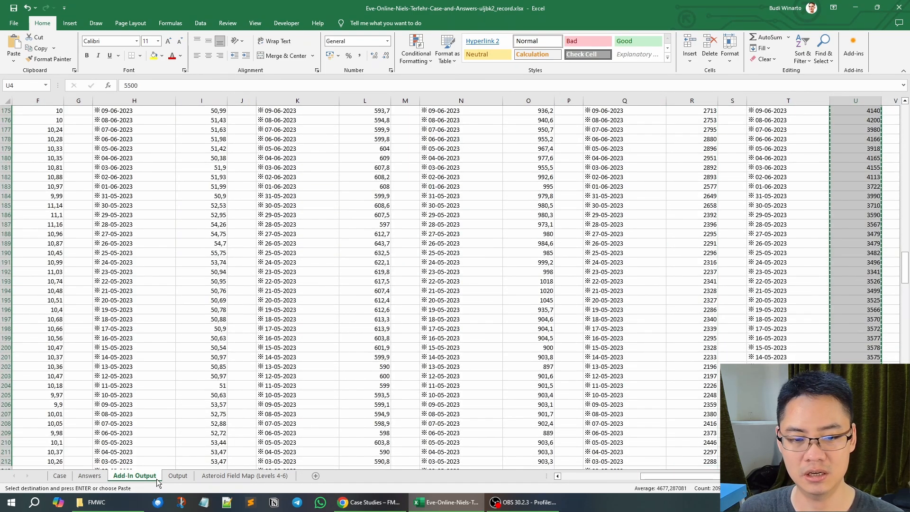
{"action": "left_click", "coordinate": [178, 475]}
{"action": "right_click", "coordinate": [284, 131]}
{"action": "left_click", "coordinate": [317, 188]}
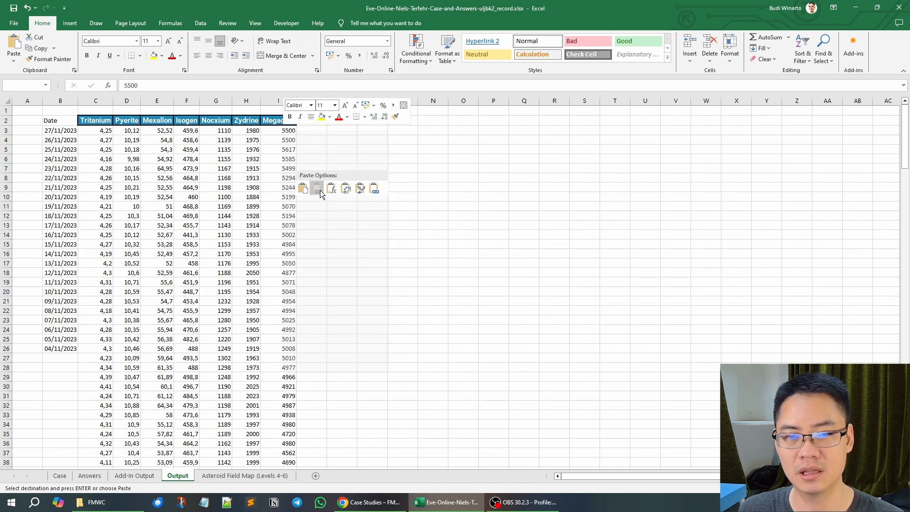
{"action": "left_click", "coordinate": [279, 254]}
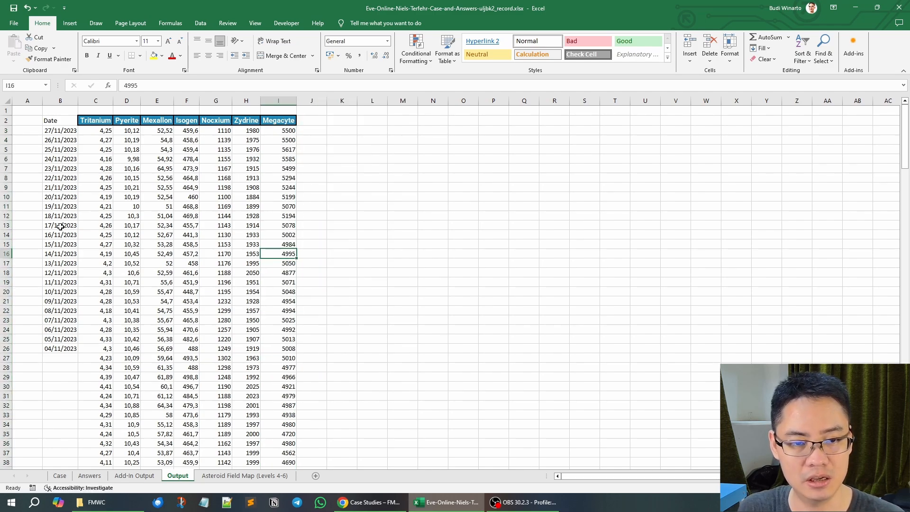
Extend the descending daily dates in column B of the Output sheet down to the last price row, and check the column's end.
{"action": "left_click_drag", "start_coordinate": [60, 226], "coordinate": [62, 348]}
{"action": "double_click", "coordinate": [77, 353]}
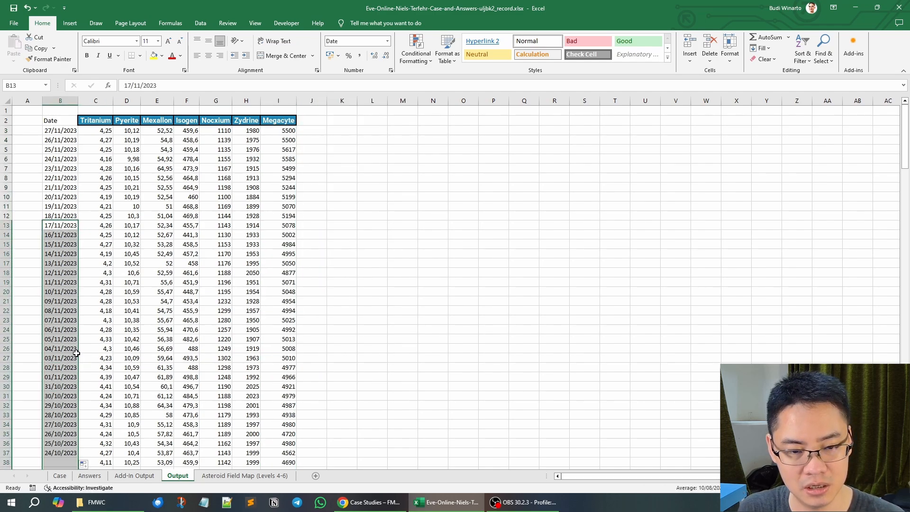
{"action": "scroll", "coordinate": [69, 335], "scroll_direction": "down", "scroll_amount": 5}
{"action": "left_click", "coordinate": [67, 335]}
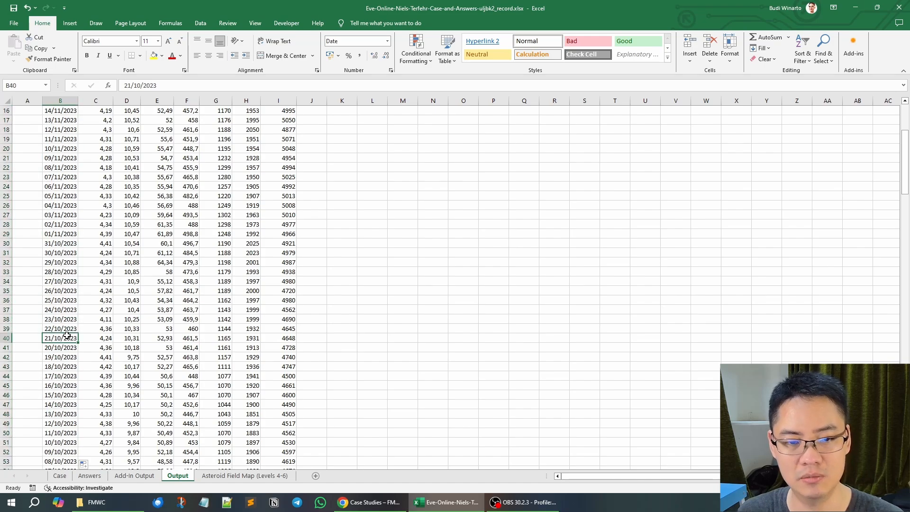
{"action": "key", "text": "ctrl+Down"}
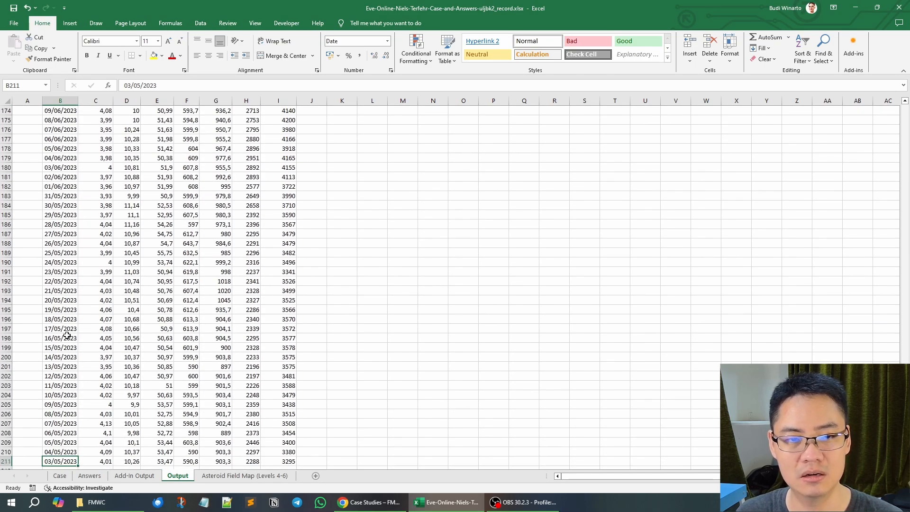
{"action": "key", "text": "ctrl+Up"}
{"action": "key", "text": "ctrl+Up"}
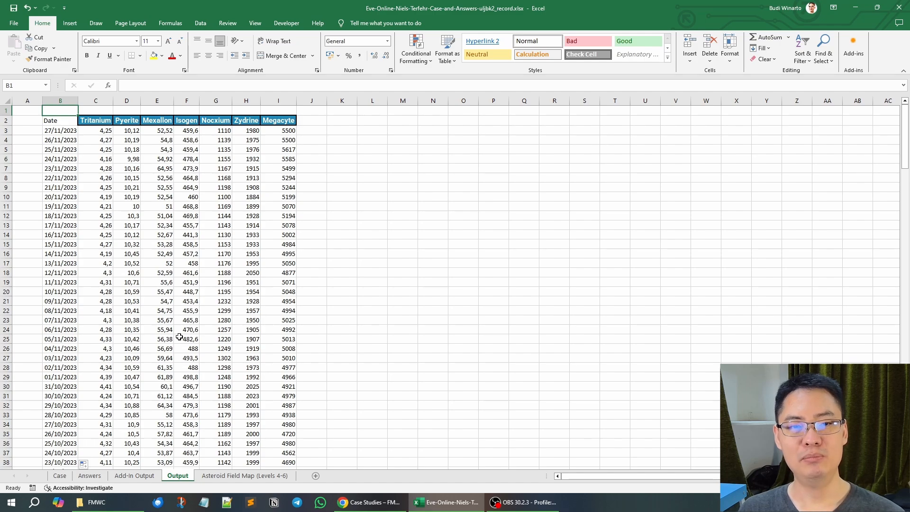
{"action": "left_click", "coordinate": [160, 170]}
{"action": "left_click", "coordinate": [94, 141]}
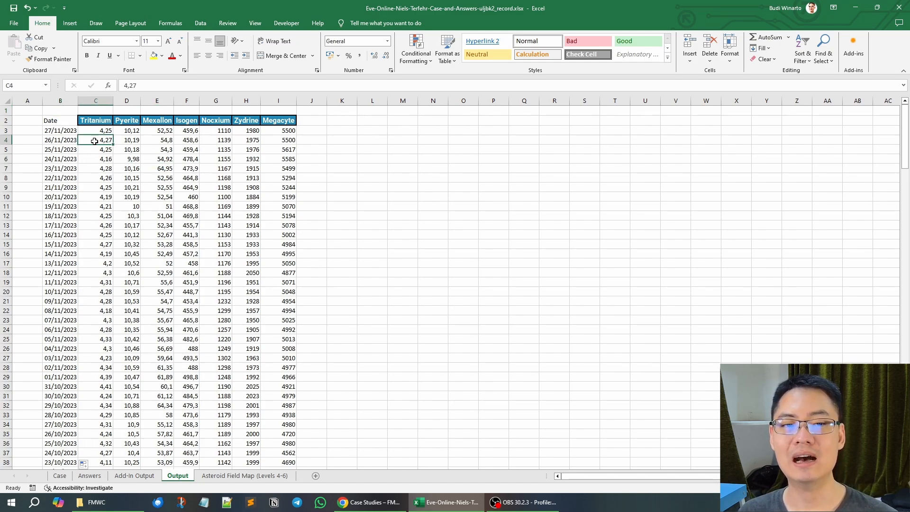
Apply the Tritanium header's formatting to the Date header in cell B2 of the Output sheet.
{"action": "left_click", "coordinate": [60, 122]}
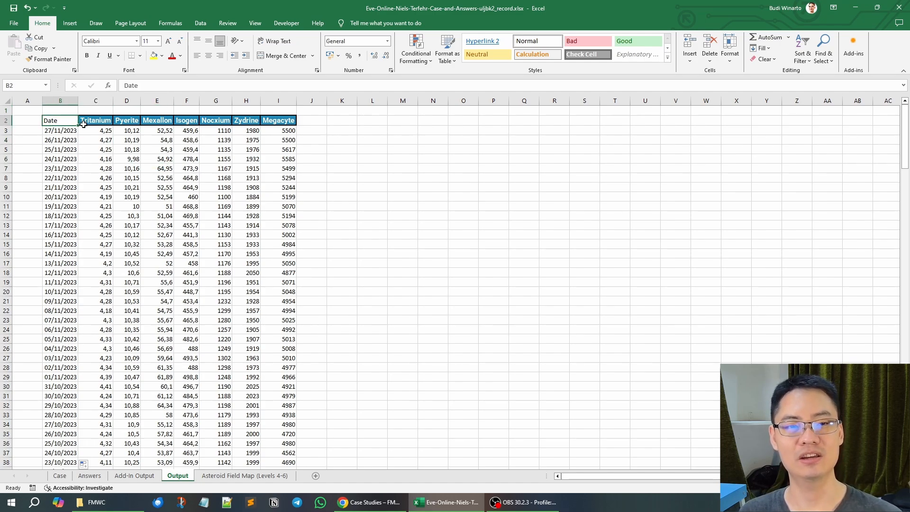
{"action": "key", "text": "Right"}
{"action": "key", "text": "ctrl+c"}
{"action": "right_click", "coordinate": [60, 122]}
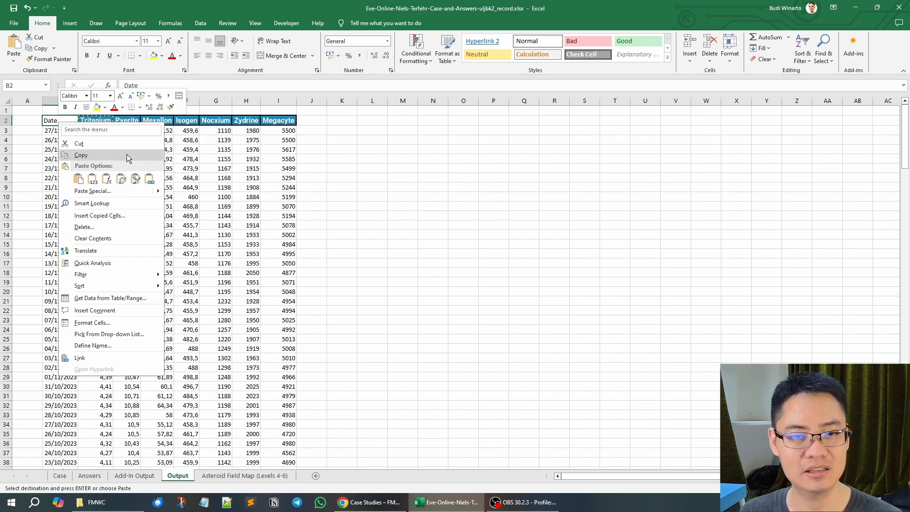
{"action": "left_click", "coordinate": [135, 180]}
{"action": "left_click", "coordinate": [244, 193]}
{"action": "key", "text": "Escape"}
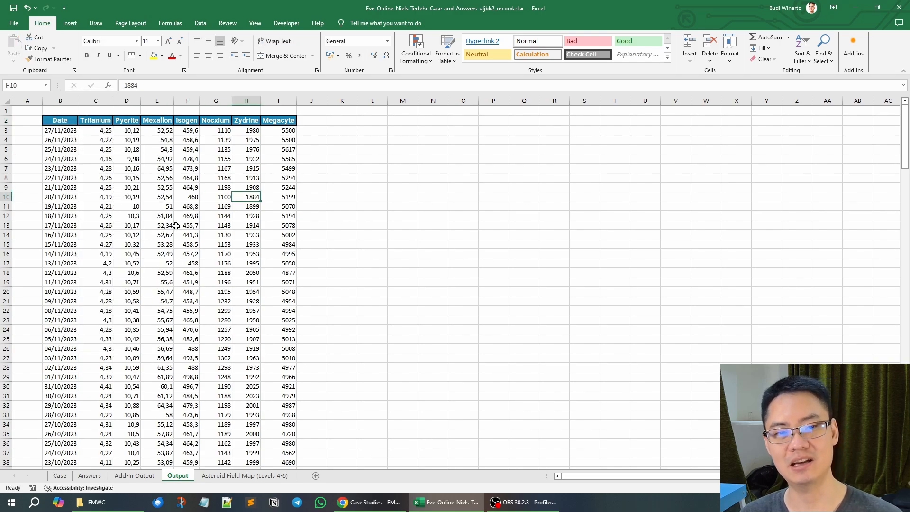
Bring up the Level 3 games table with dates and fleet compositions on the Case sheet.
{"action": "left_click", "coordinate": [60, 475]}
{"action": "left_click", "coordinate": [528, 330]}
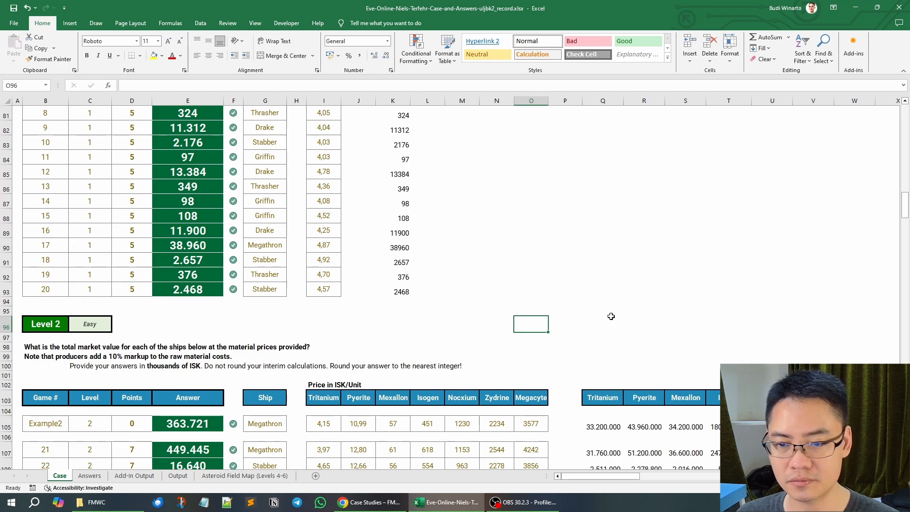
{"action": "scroll", "coordinate": [612, 316], "scroll_direction": "down", "scroll_amount": 20}
{"action": "scroll", "coordinate": [607, 317], "scroll_direction": "up", "scroll_amount": 3}
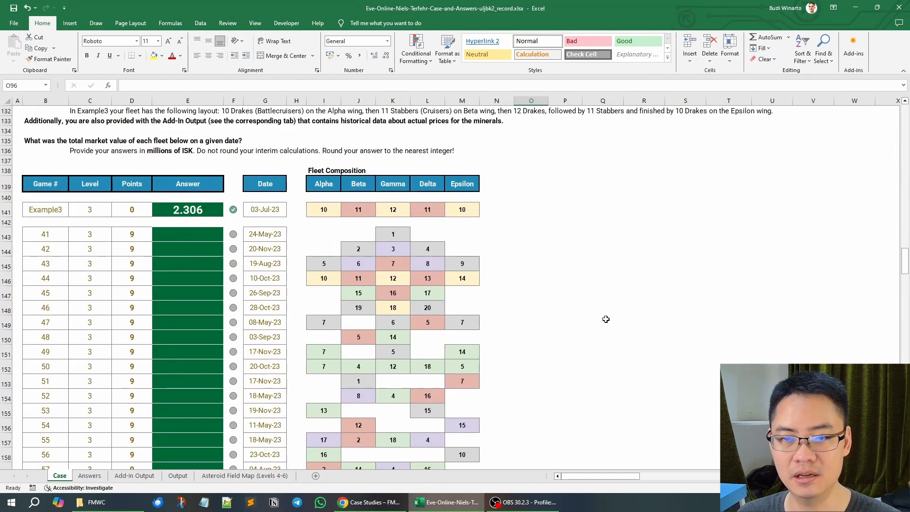
{"action": "scroll", "coordinate": [497, 281], "scroll_direction": "down", "scroll_amount": 1}
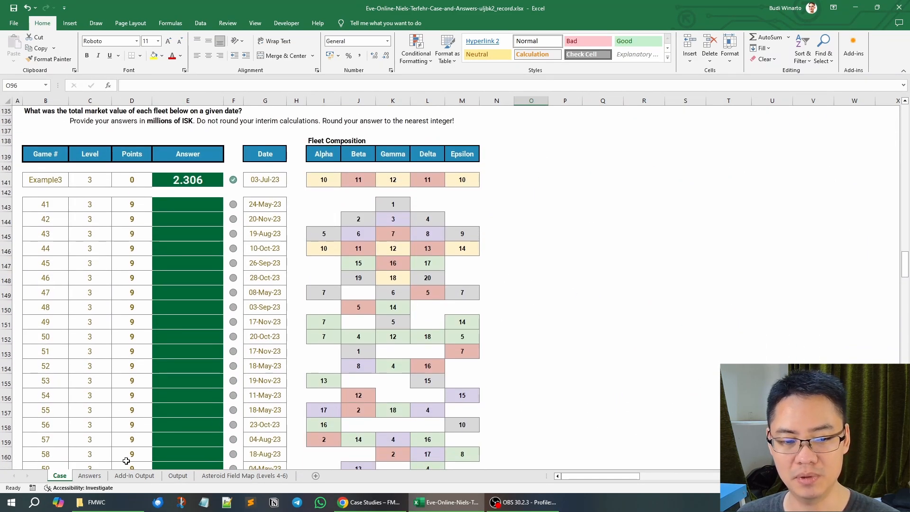
Move the Answers sheet to the end of the workbook and place the Add-In Output sheet just before it.
{"action": "left_click", "coordinate": [90, 476]}
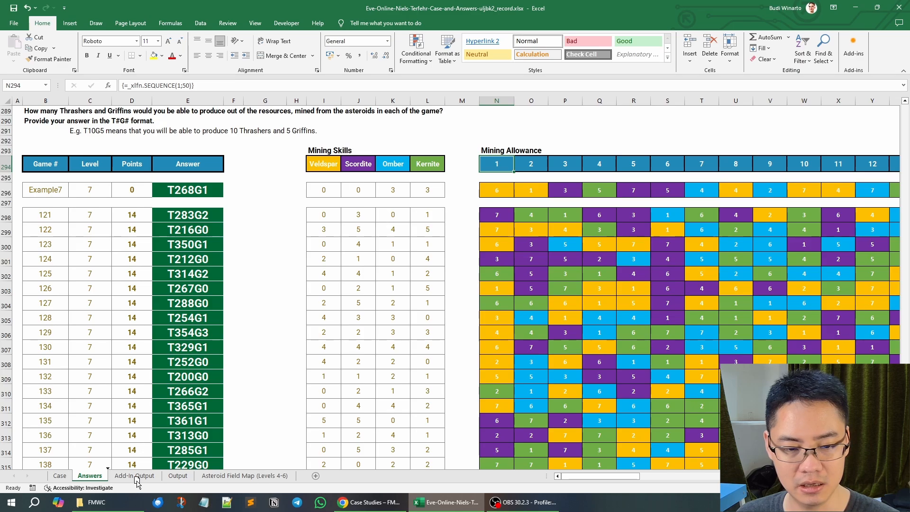
{"action": "left_click_drag", "start_coordinate": [300, 479], "coordinate": [301, 478]}
{"action": "left_click", "coordinate": [62, 476]}
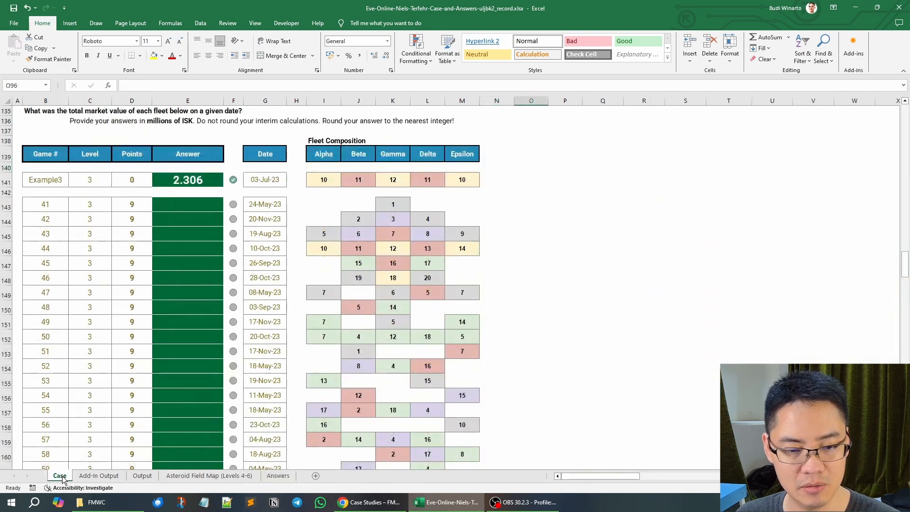
{"action": "left_click", "coordinate": [100, 477]}
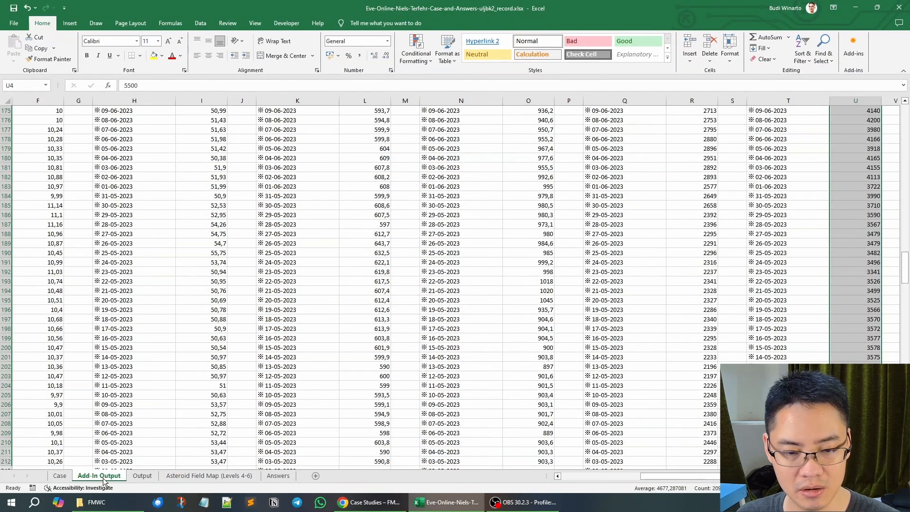
{"action": "left_click_drag", "start_coordinate": [231, 482], "coordinate": [266, 480]}
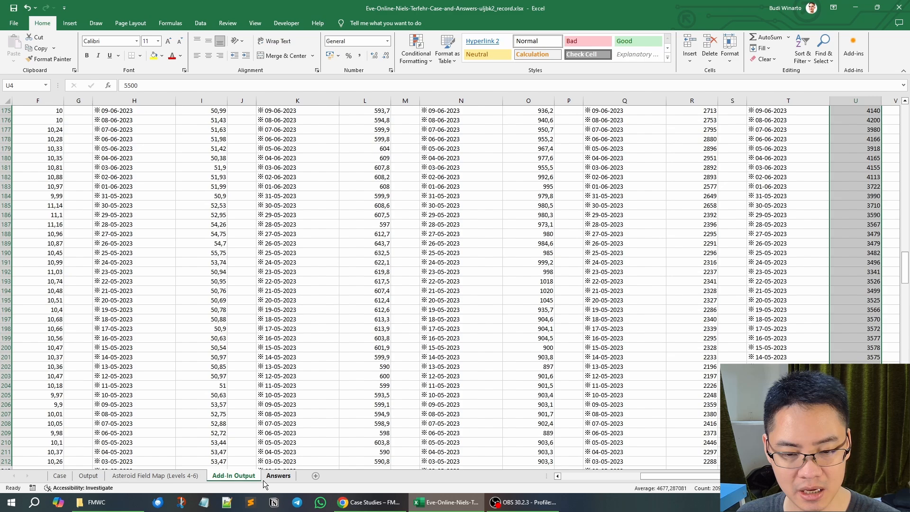
{"action": "left_click", "coordinate": [68, 478]}
{"action": "left_click", "coordinate": [87, 477]}
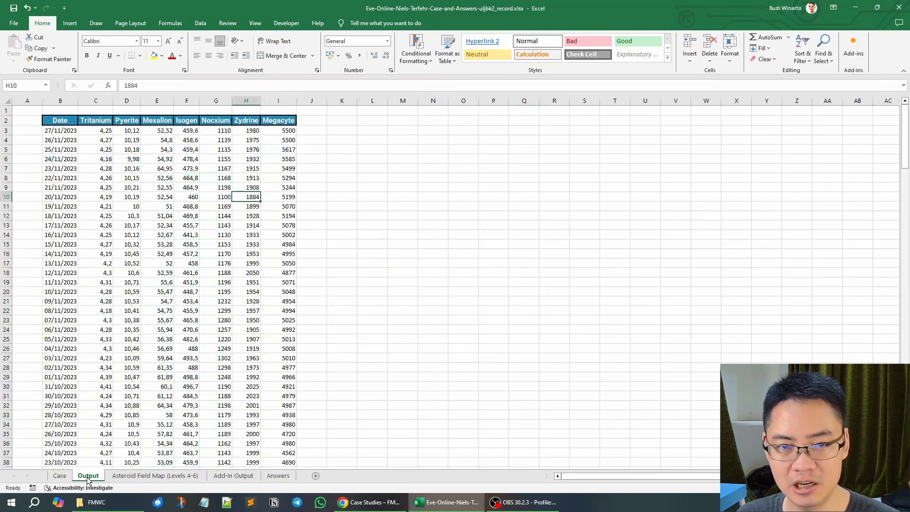
Add a new blank sheet right after the Case sheet and return to the Level 3 table on Case.
{"action": "left_click", "coordinate": [58, 479]}
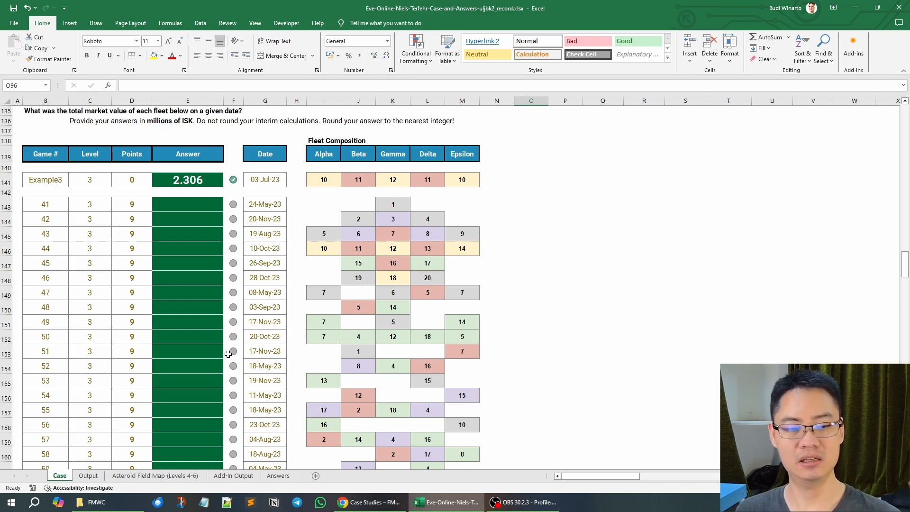
{"action": "left_click", "coordinate": [316, 475]}
{"action": "left_click", "coordinate": [61, 475]}
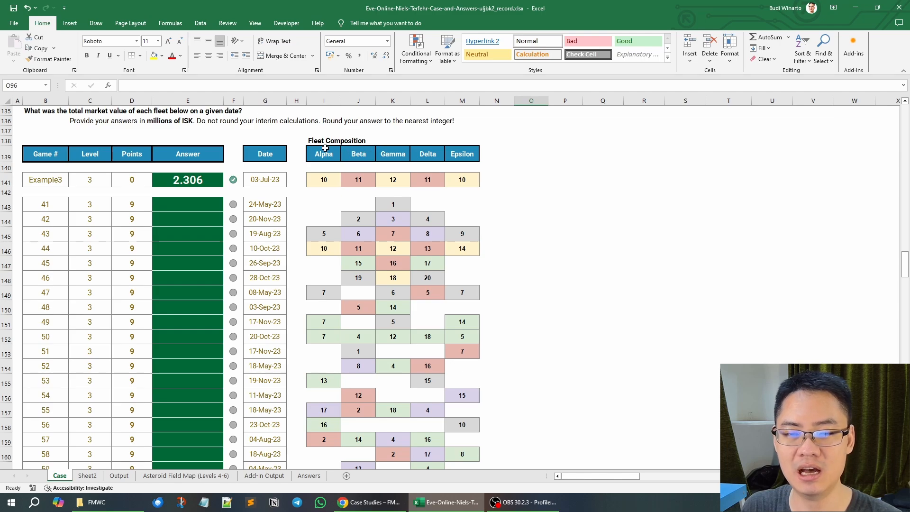
Copy the fleet composition headers Alpha to Epsilon from the Case sheet and paste them transposed from cell B4 of Sheet2.
{"action": "left_click_drag", "start_coordinate": [329, 153], "coordinate": [464, 152]}
{"action": "key", "text": "ctrl+c"}
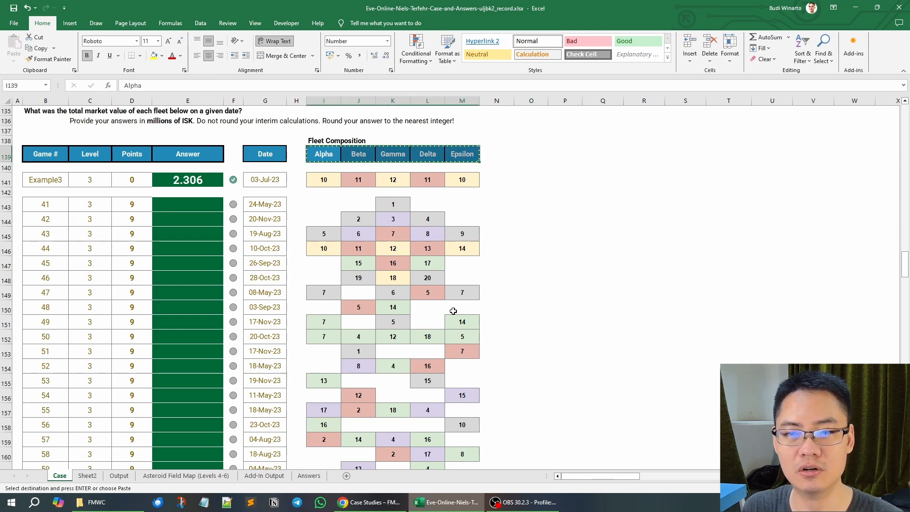
{"action": "left_click", "coordinate": [89, 476]}
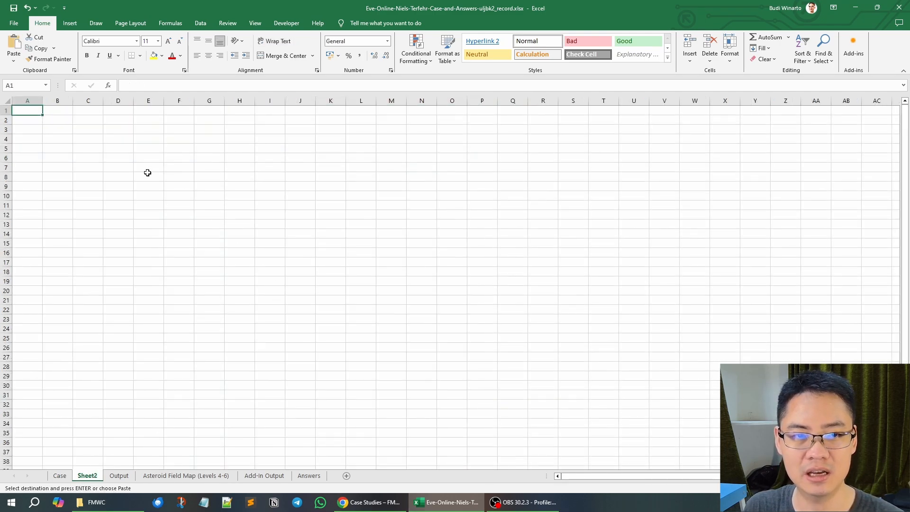
{"action": "left_click", "coordinate": [61, 136]}
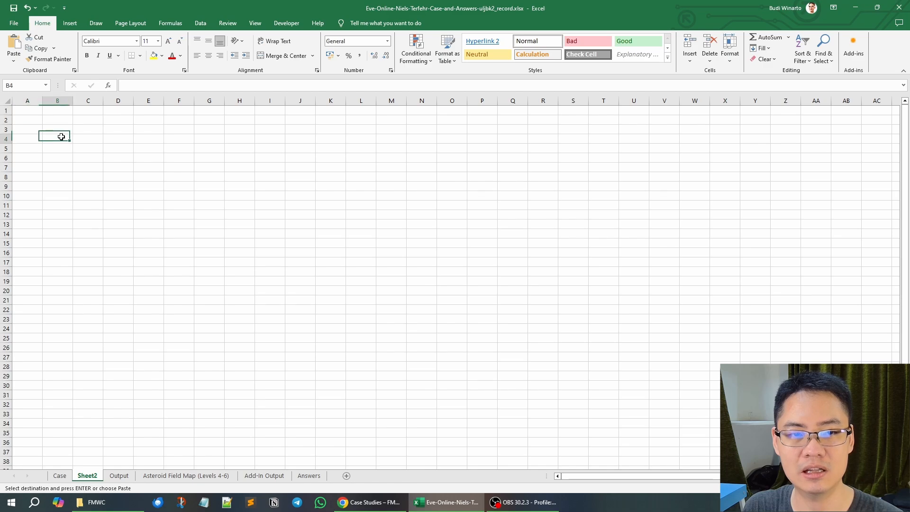
{"action": "right_click", "coordinate": [61, 137]}
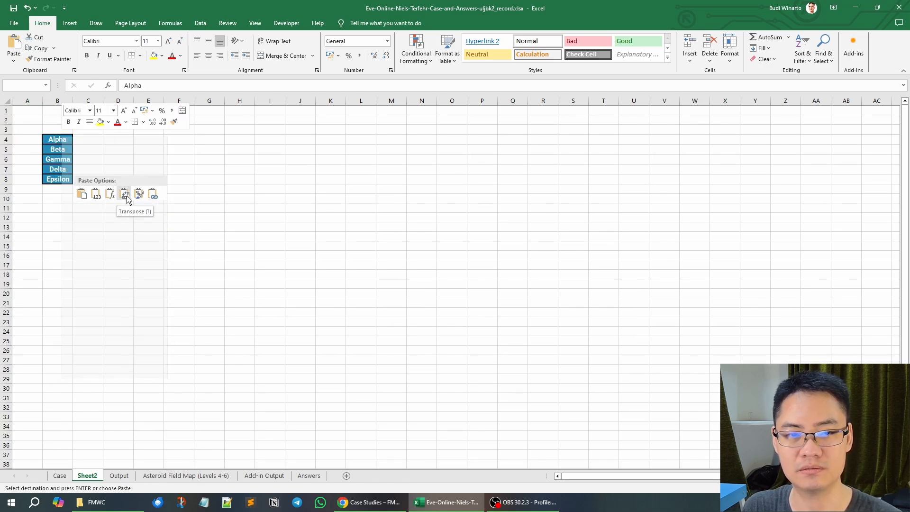
{"action": "left_click", "coordinate": [126, 199]}
{"action": "left_click", "coordinate": [335, 208]}
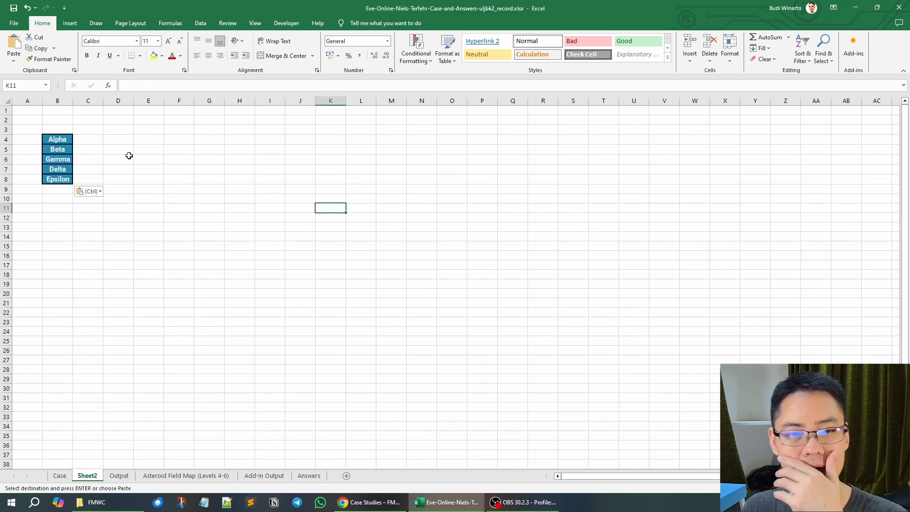
Copy the Example3 ship counts in I141:M141 of the Case sheet and paste them transposed from cell C4 of Sheet2.
{"action": "left_click", "coordinate": [59, 476]}
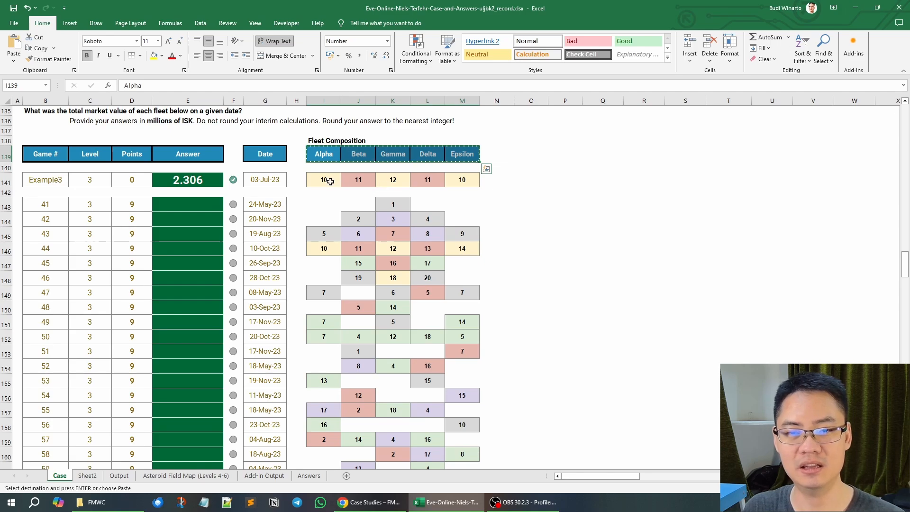
{"action": "left_click_drag", "start_coordinate": [326, 179], "coordinate": [465, 180]}
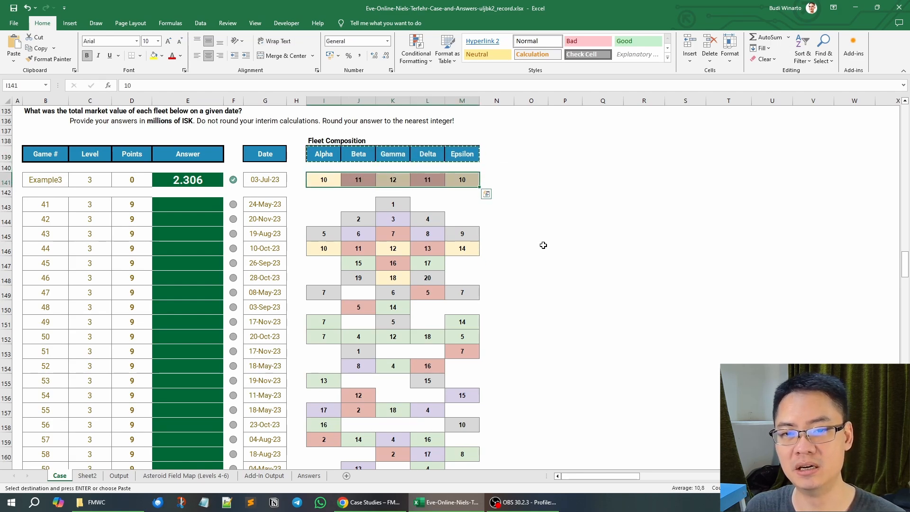
{"action": "key", "text": "ctrl+c"}
{"action": "left_click", "coordinate": [87, 476]}
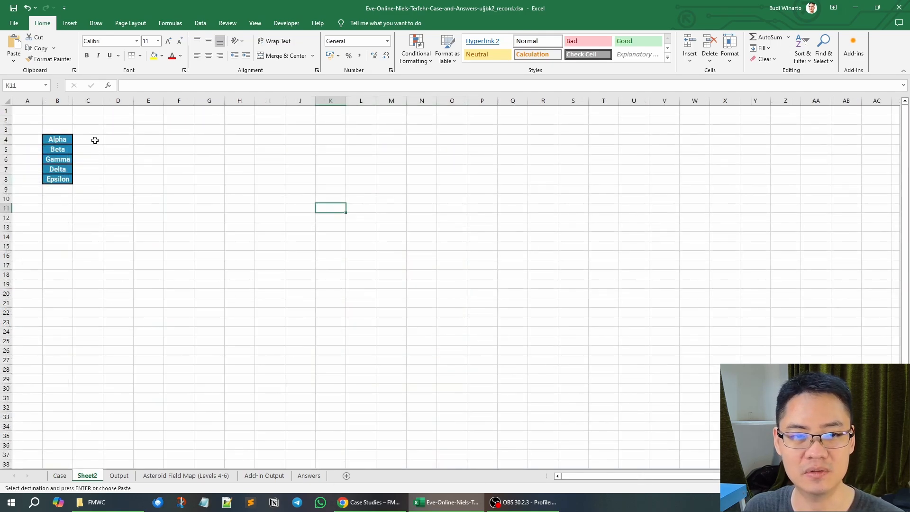
{"action": "right_click", "coordinate": [95, 143]}
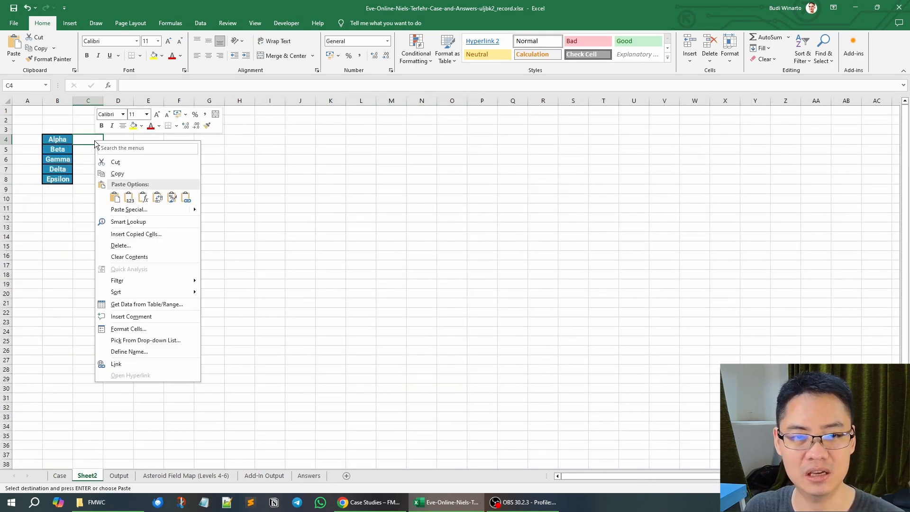
{"action": "left_click", "coordinate": [158, 197]}
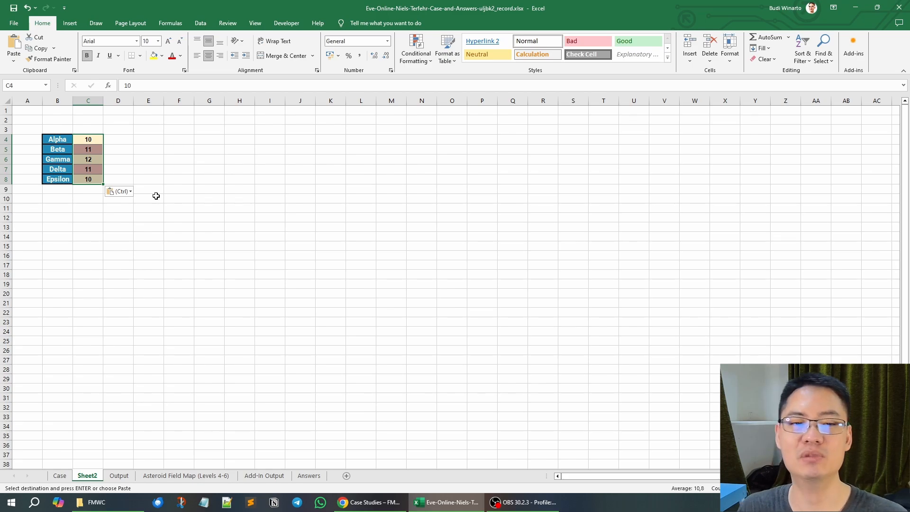
{"action": "left_click", "coordinate": [172, 179]}
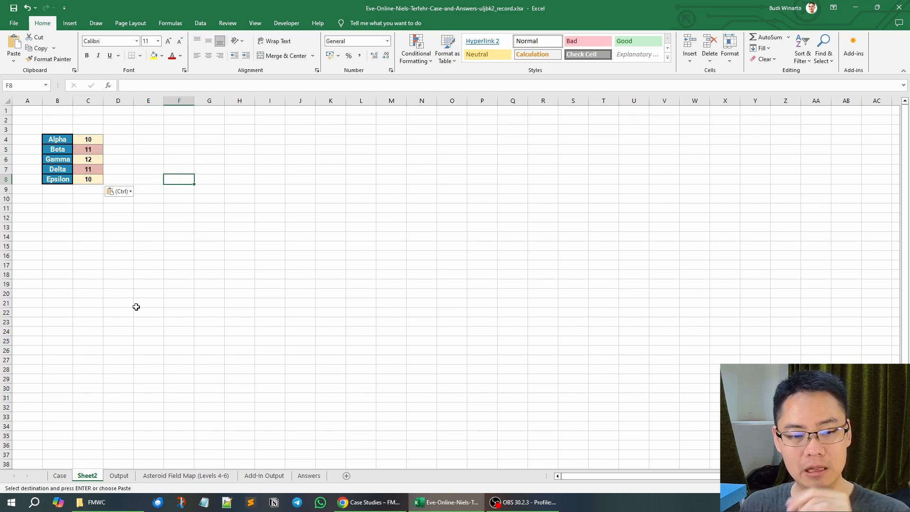
Copy the ship names Griffin to Megathron from B32:E36 of the Case sheet, paste them at B15 of Sheet2 and unmerge the pasted cells.
{"action": "left_click", "coordinate": [60, 476]}
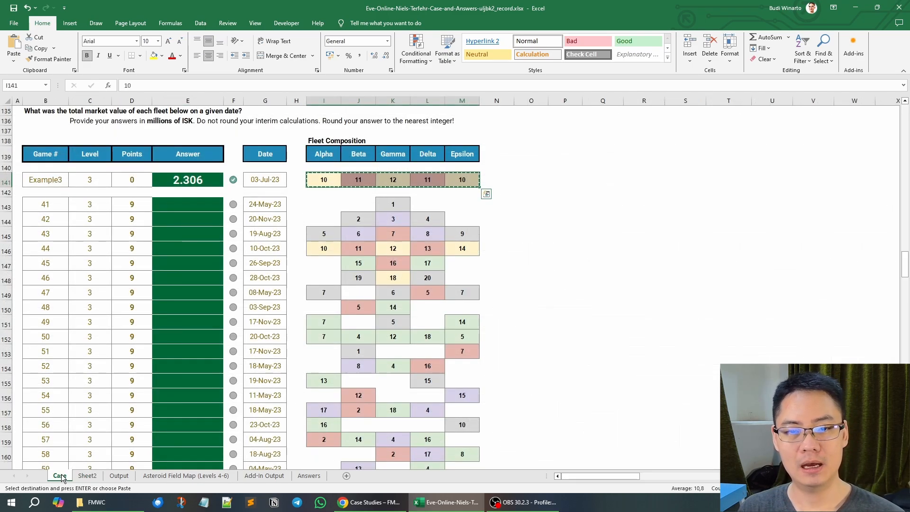
{"action": "left_click", "coordinate": [491, 191]}
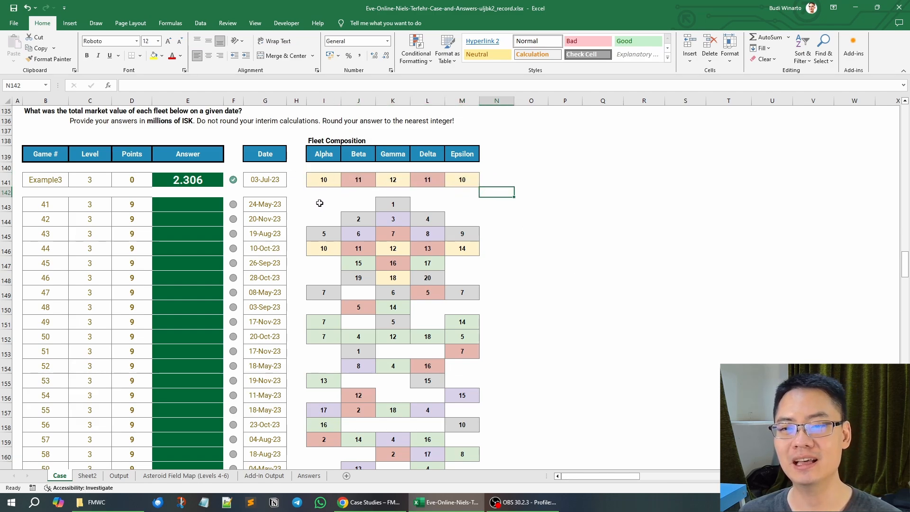
{"action": "left_click", "coordinate": [499, 205]}
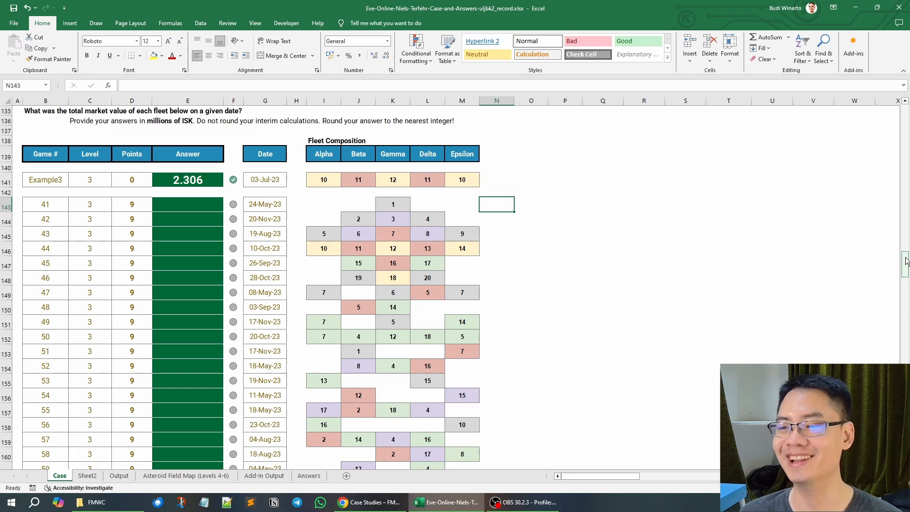
{"action": "left_click_drag", "start_coordinate": [906, 260], "coordinate": [906, 150]}
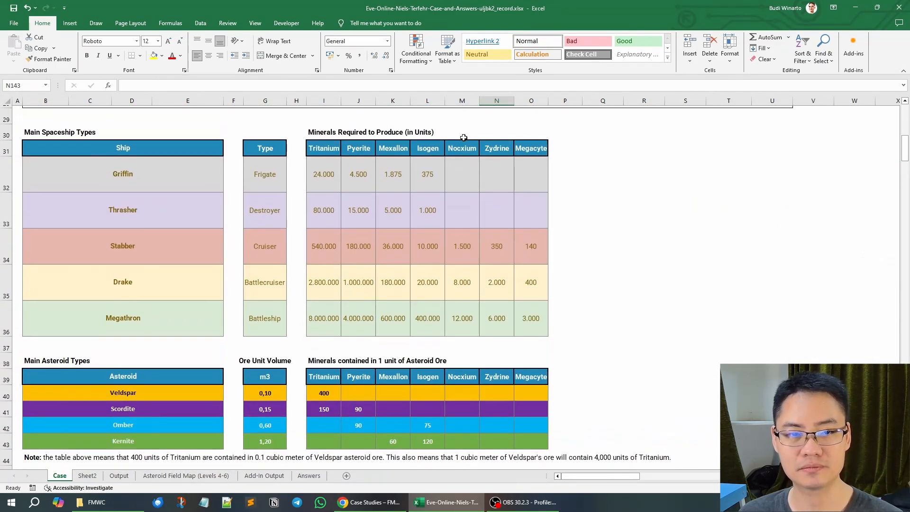
{"action": "left_click_drag", "start_coordinate": [97, 178], "coordinate": [145, 314]}
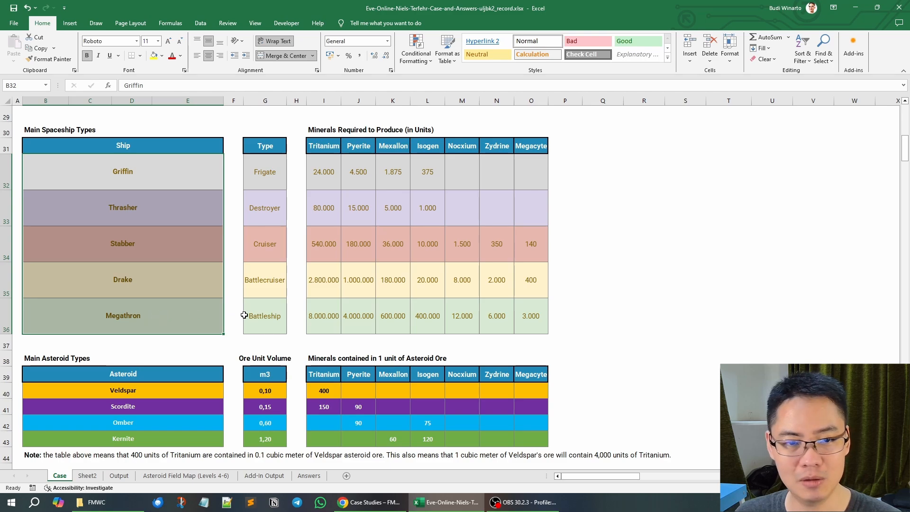
{"action": "key", "text": "ctrl+c"}
{"action": "key", "text": "ctrl+Page_Down"}
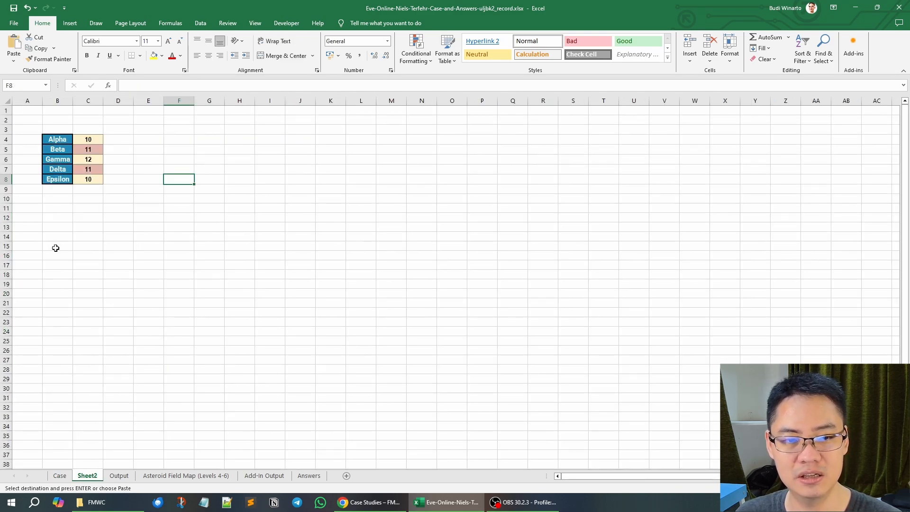
{"action": "right_click", "coordinate": [54, 246]}
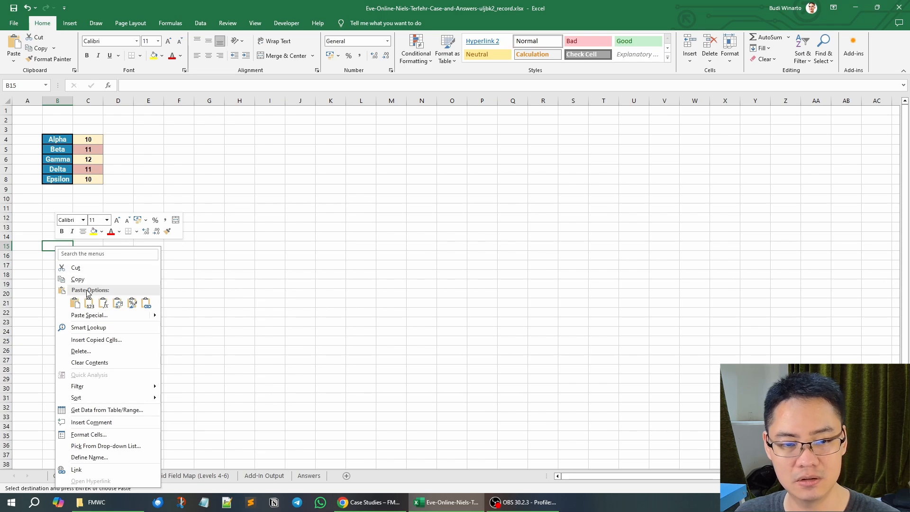
{"action": "left_click", "coordinate": [76, 304]}
{"action": "key", "text": "ctrl+z"}
{"action": "right_click", "coordinate": [52, 252]}
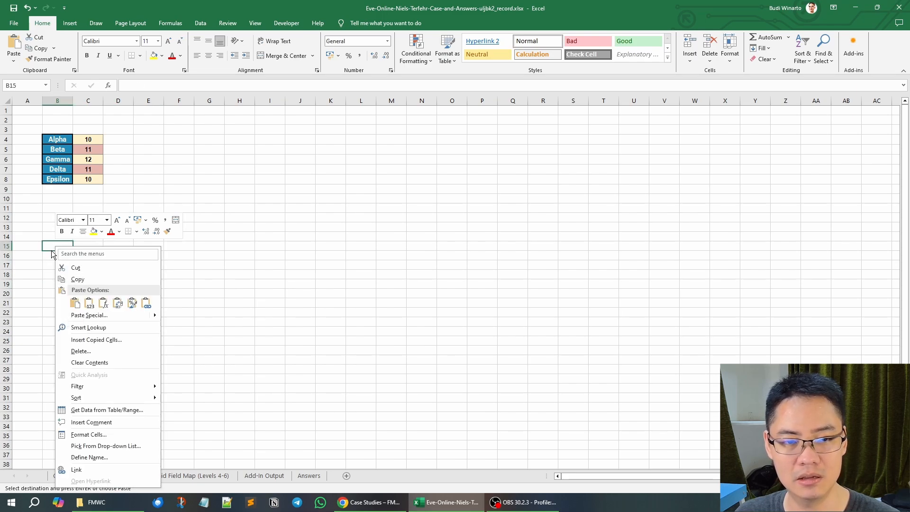
{"action": "left_click", "coordinate": [53, 245]}
{"action": "key", "text": "ctrl+v"}
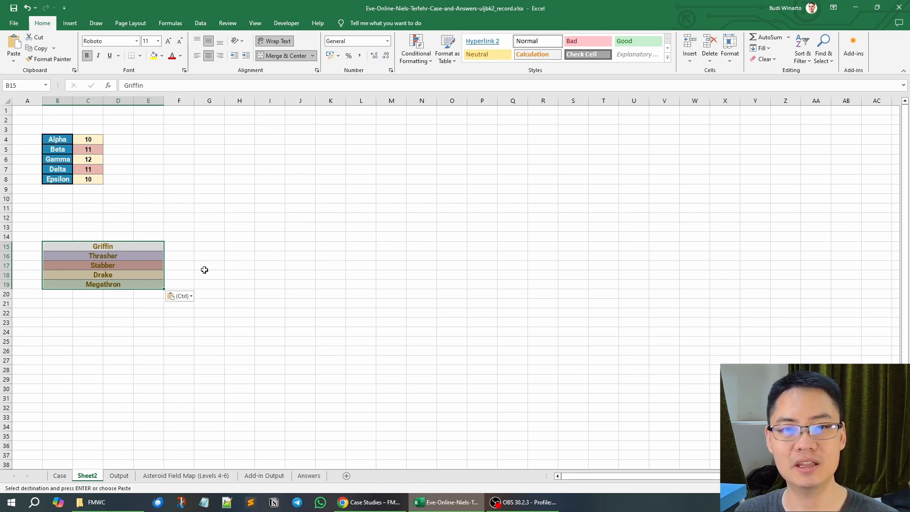
{"action": "left_click", "coordinate": [285, 56]}
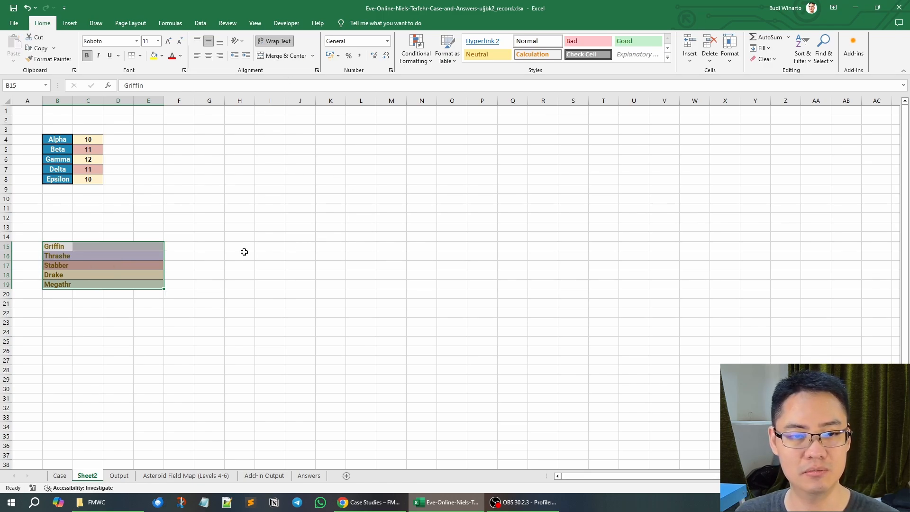
{"action": "left_click", "coordinate": [227, 258]}
Delete the leftover colored cells C15:E19 with cells shifted left, and widen column B to fit the ship names.
{"action": "left_click_drag", "start_coordinate": [94, 248], "coordinate": [144, 285]}
{"action": "right_click", "coordinate": [134, 246]}
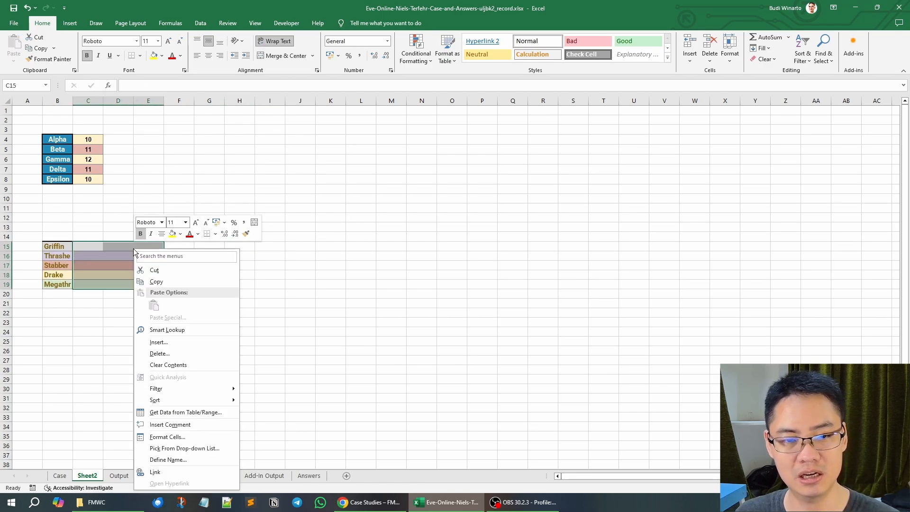
{"action": "left_click", "coordinate": [160, 354]}
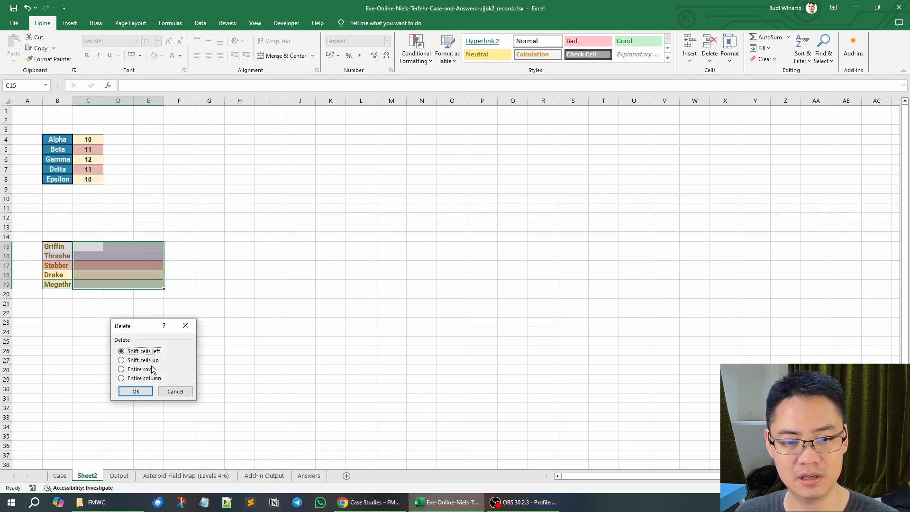
{"action": "left_click", "coordinate": [136, 392]}
{"action": "left_click", "coordinate": [292, 302]}
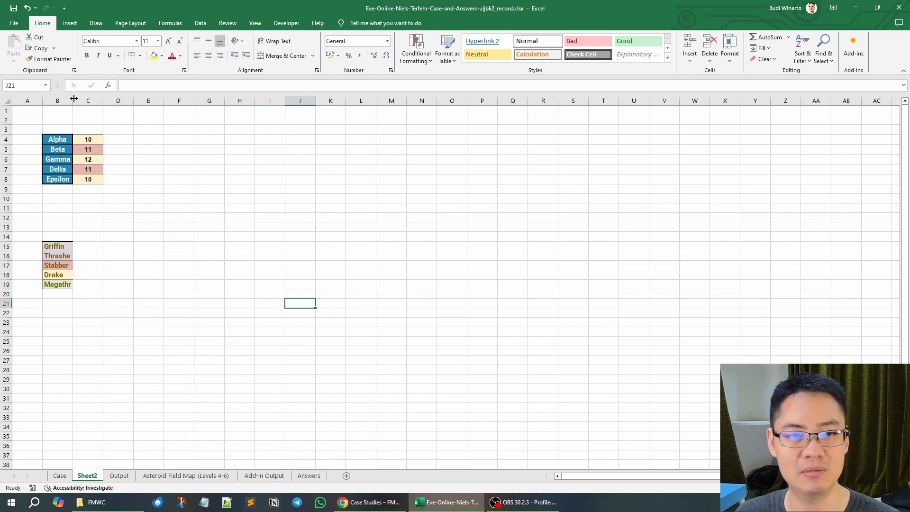
{"action": "left_click_drag", "start_coordinate": [74, 98], "coordinate": [88, 100]}
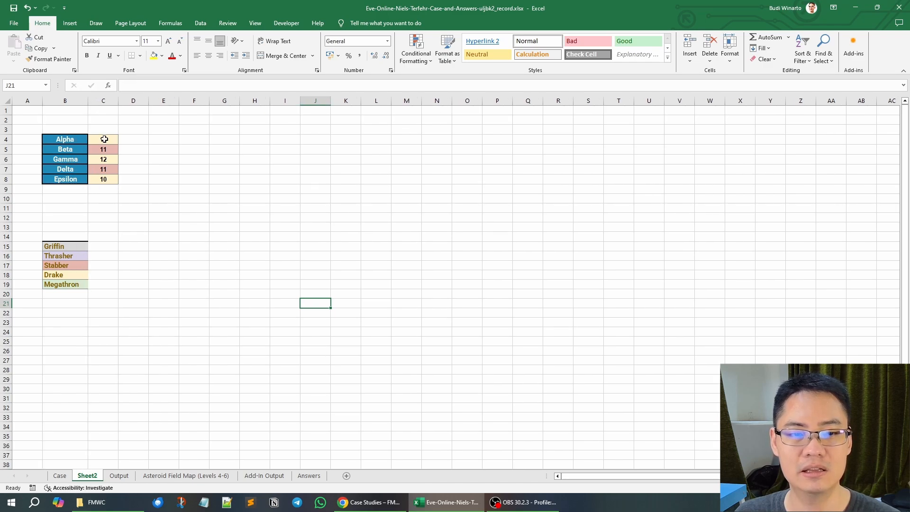
Enter the ship types Drake for Alpha in D4 and Stabber for Beta in D5.
{"action": "left_click", "coordinate": [140, 141]}
{"action": "type", "text": "Drake"}
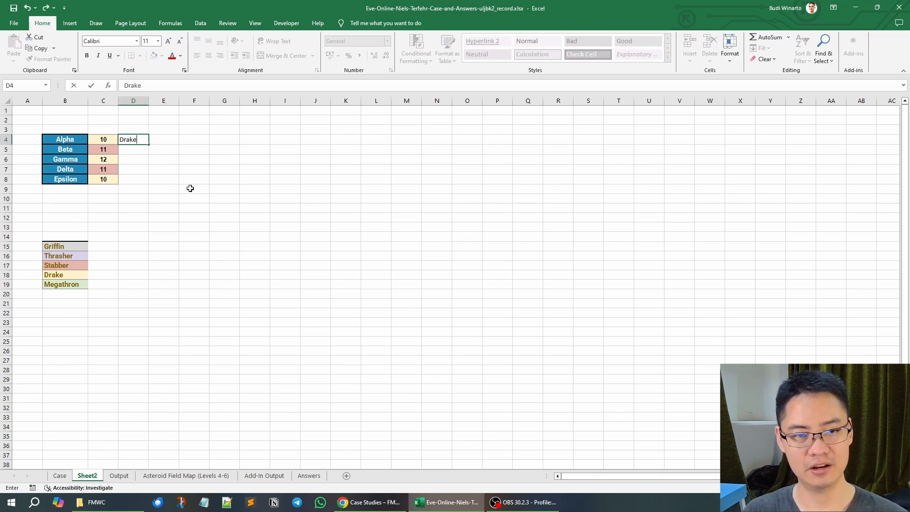
{"action": "key", "text": "Return"}
{"action": "type", "text": "Stabber"}
{"action": "key", "text": "Return"}
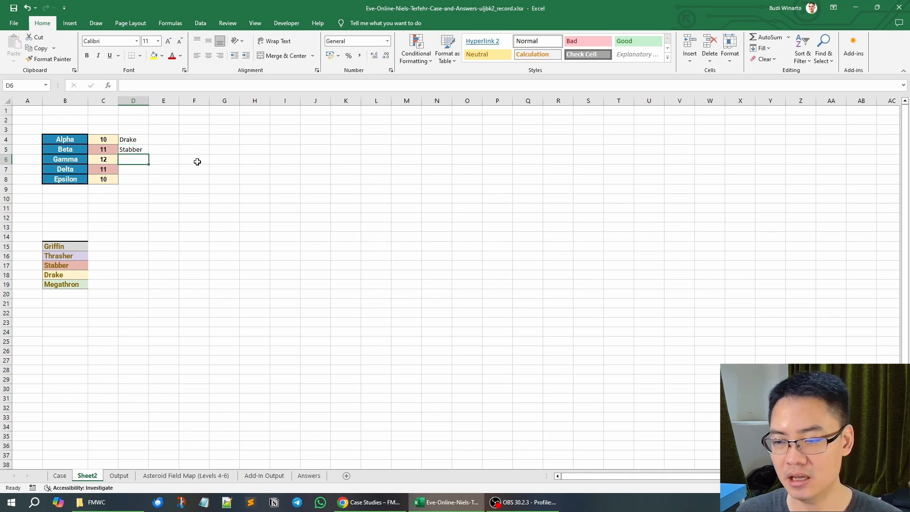
Examine the Level 3 instructions and the fleet composition table on the Case sheet.
{"action": "left_click", "coordinate": [60, 475]}
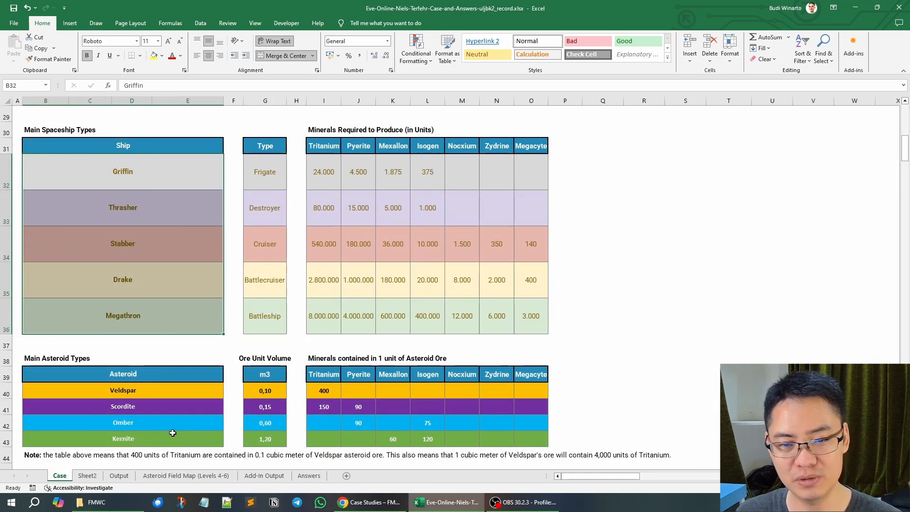
{"action": "scroll", "coordinate": [294, 353], "scroll_direction": "down", "scroll_amount": 20}
{"action": "scroll", "coordinate": [295, 353], "scroll_direction": "down", "scroll_amount": 15}
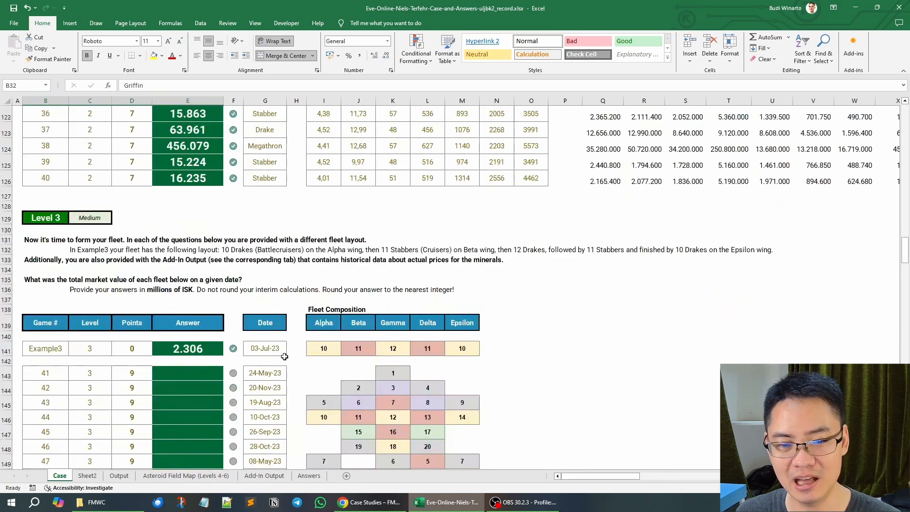
{"action": "scroll", "coordinate": [313, 203], "scroll_direction": "up", "scroll_amount": 1}
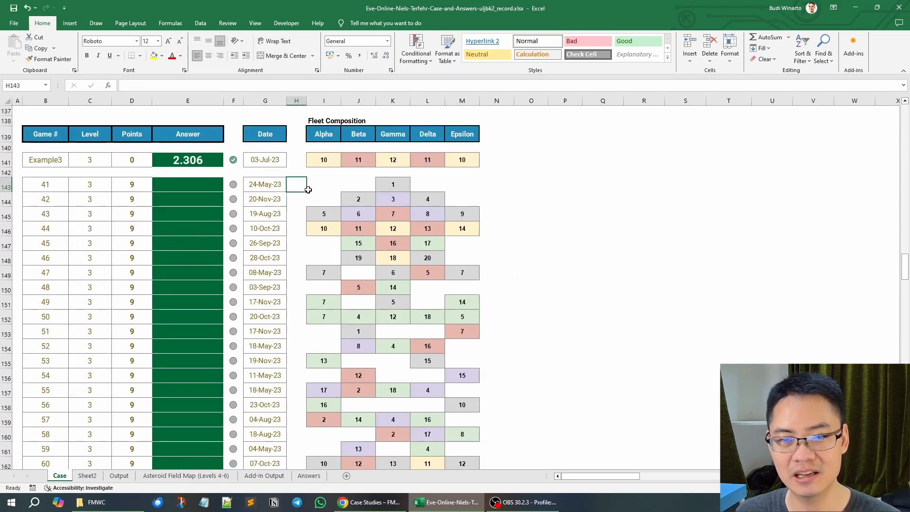
{"action": "left_click", "coordinate": [92, 477]}
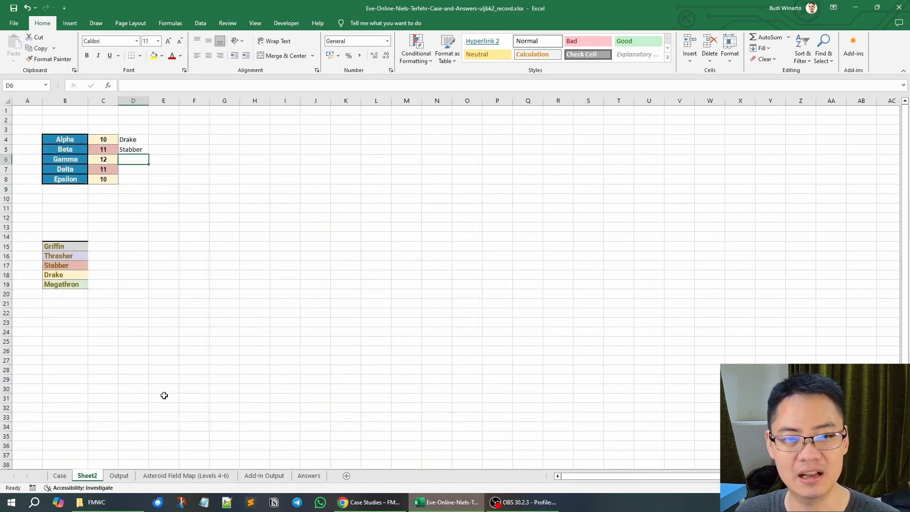
{"action": "left_click", "coordinate": [61, 475]}
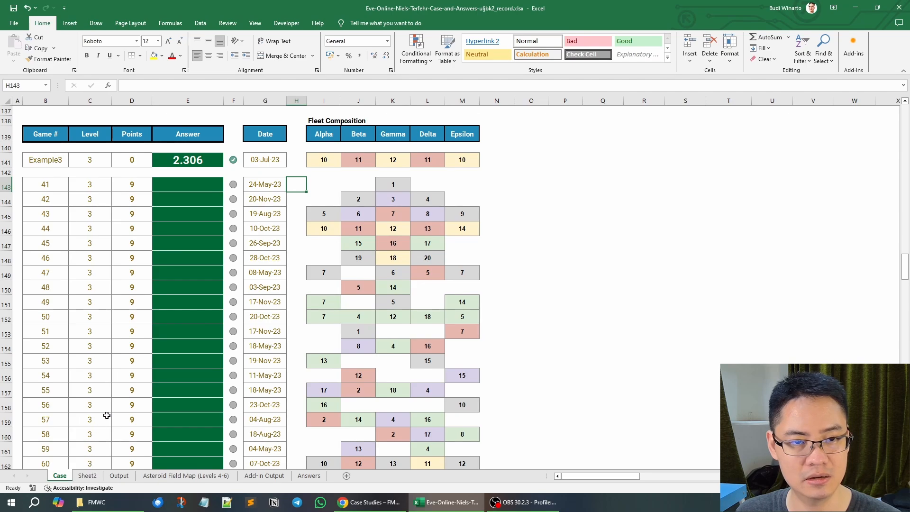
{"action": "scroll", "coordinate": [107, 421], "scroll_direction": "up", "scroll_amount": 2}
{"action": "scroll", "coordinate": [107, 421], "scroll_direction": "down", "scroll_amount": 2}
Rename Sheet2 as level3.
{"action": "left_click", "coordinate": [90, 475]}
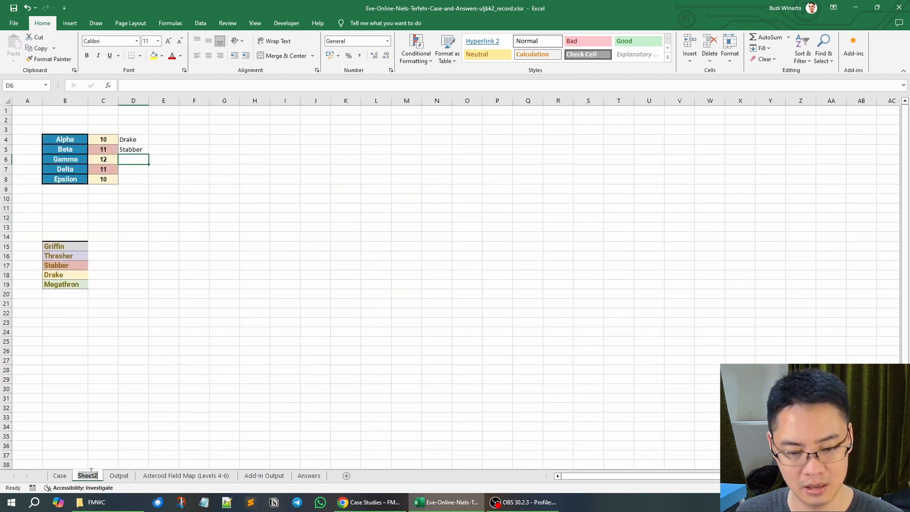
{"action": "type", "text": "level3"}
{"action": "key", "text": "Return"}
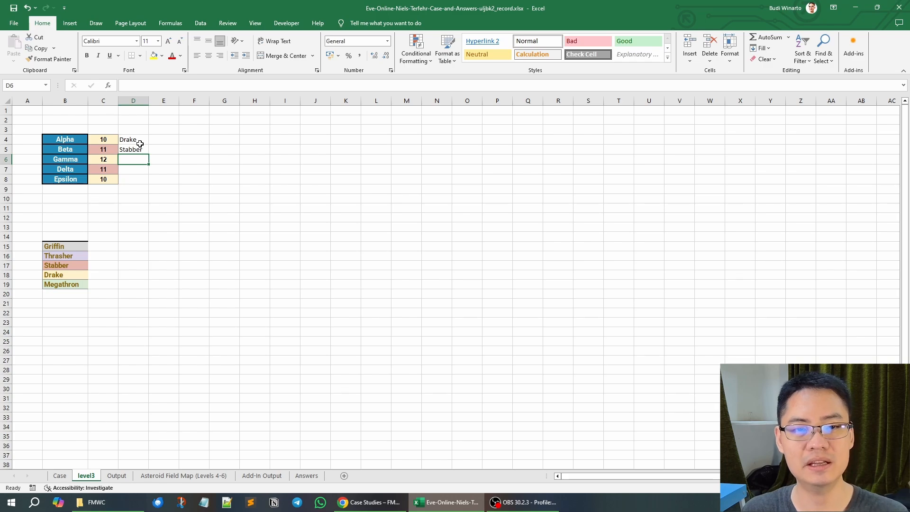
Add list data validation to D4:D8 using the ship names in $B$15:$B$19 as the source.
{"action": "left_click_drag", "start_coordinate": [139, 142], "coordinate": [138, 178]}
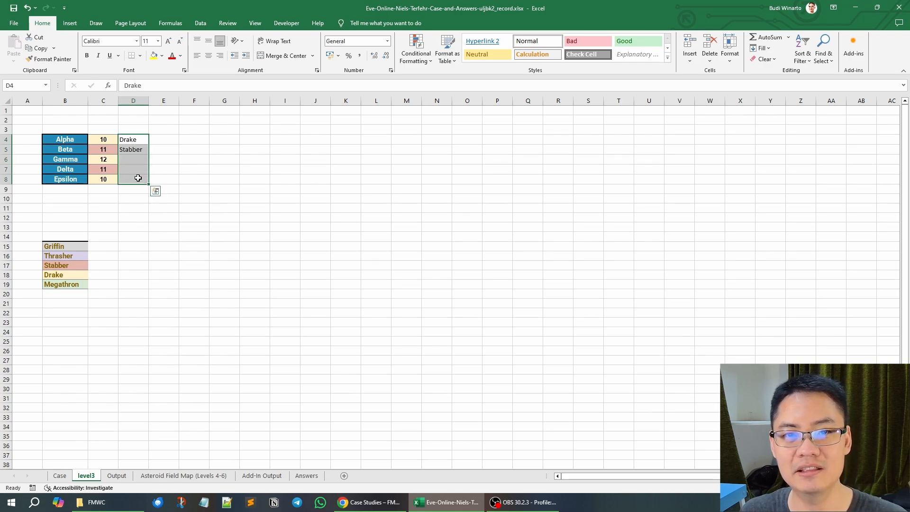
{"action": "left_click", "coordinate": [199, 24]}
{"action": "left_click", "coordinate": [461, 56]}
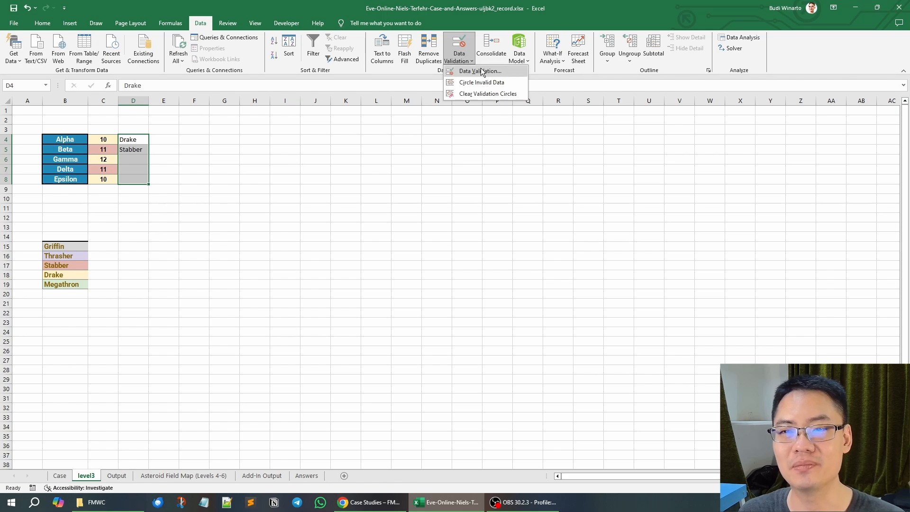
{"action": "left_click", "coordinate": [481, 67]}
{"action": "left_click", "coordinate": [288, 210]}
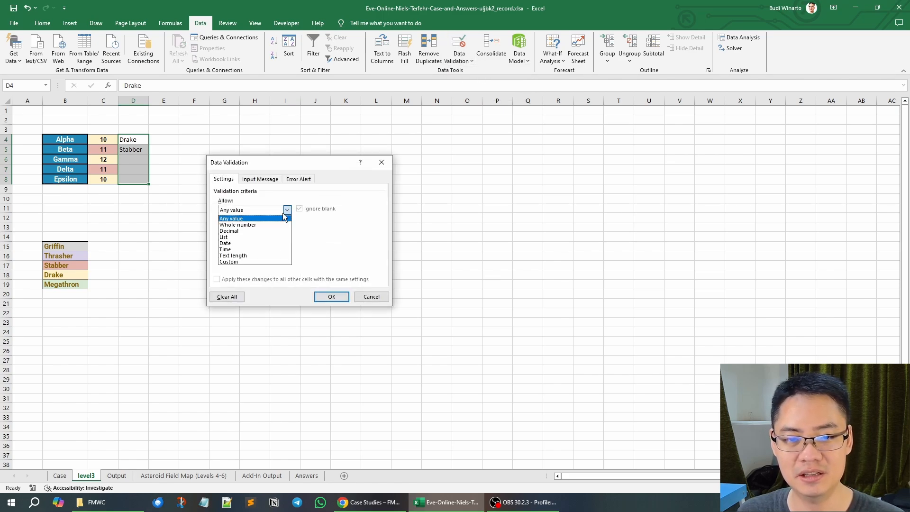
{"action": "left_click", "coordinate": [253, 236]}
{"action": "left_click", "coordinate": [264, 248]}
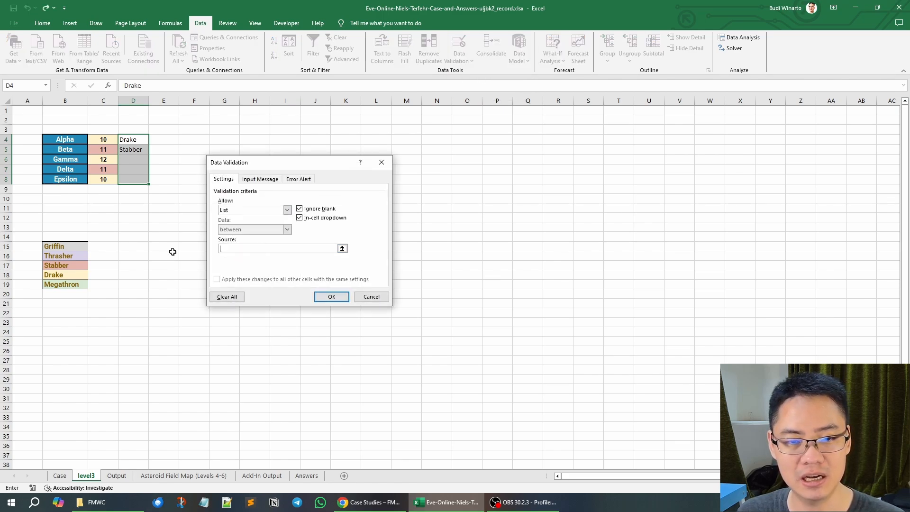
{"action": "left_click_drag", "start_coordinate": [61, 248], "coordinate": [61, 284]}
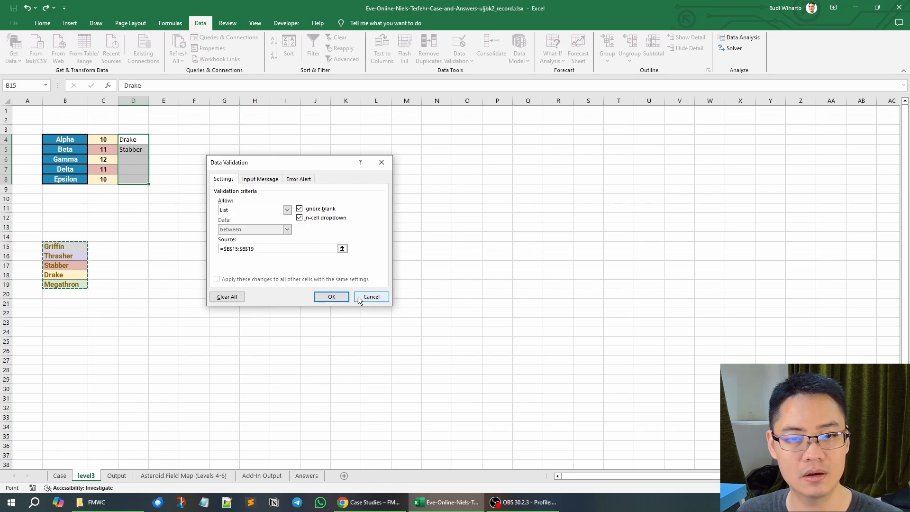
{"action": "left_click", "coordinate": [333, 297]}
{"action": "left_click", "coordinate": [199, 169]}
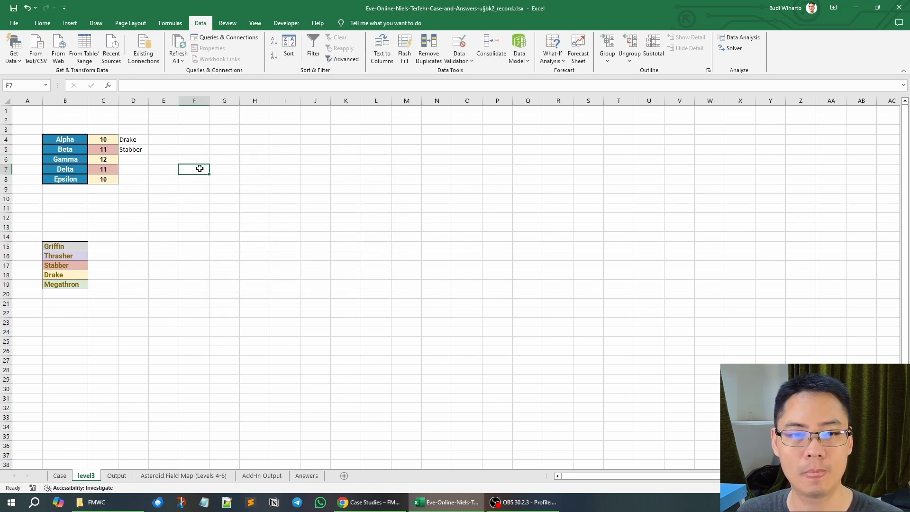
Check the ship drop-down lists in cells D4 and D5 next to Alpha and Beta.
{"action": "left_click", "coordinate": [148, 142]}
{"action": "left_click", "coordinate": [155, 139]}
{"action": "left_click", "coordinate": [154, 139]}
{"action": "key", "text": "Down"}
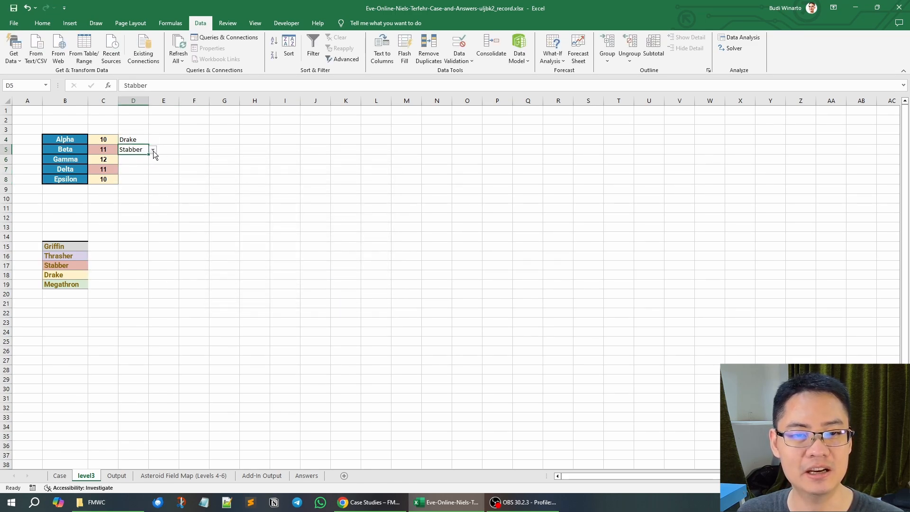
{"action": "left_click", "coordinate": [200, 162]}
Choose Drake for Gamma, Stabber for Delta and Drake for Epsilon from the ship lists in D6:D8.
{"action": "left_click", "coordinate": [125, 161]}
{"action": "left_click", "coordinate": [156, 159]}
{"action": "left_click", "coordinate": [138, 159]}
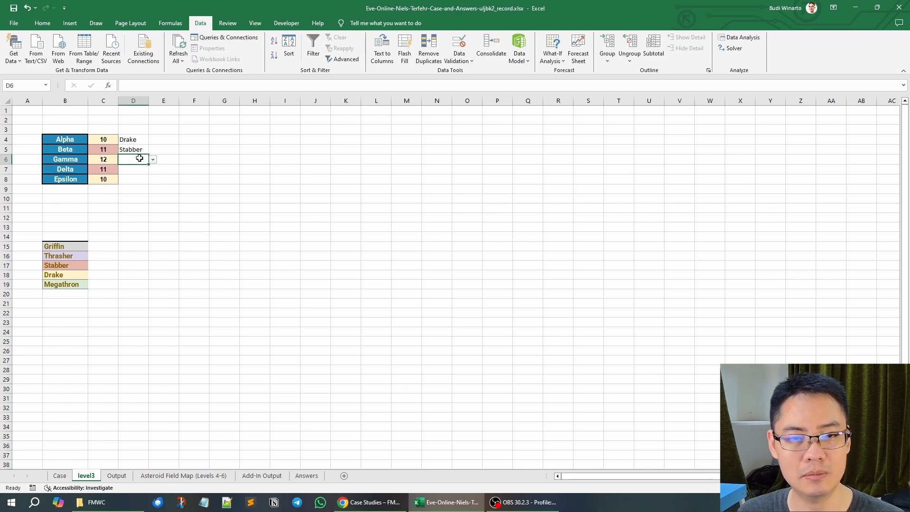
{"action": "left_click", "coordinate": [153, 160]}
{"action": "left_click", "coordinate": [131, 186]}
{"action": "left_click", "coordinate": [134, 169]}
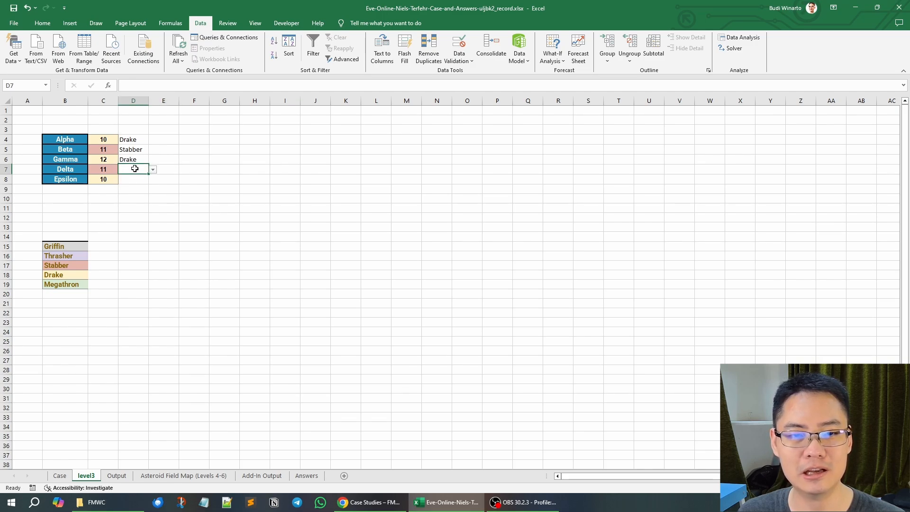
{"action": "left_click", "coordinate": [152, 170]}
{"action": "left_click", "coordinate": [133, 190]}
{"action": "left_click", "coordinate": [133, 180]}
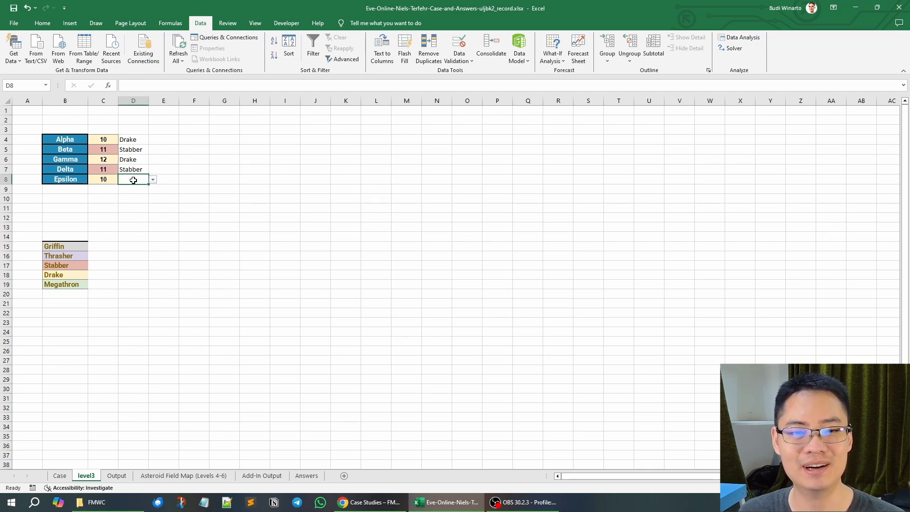
{"action": "left_click", "coordinate": [152, 180]}
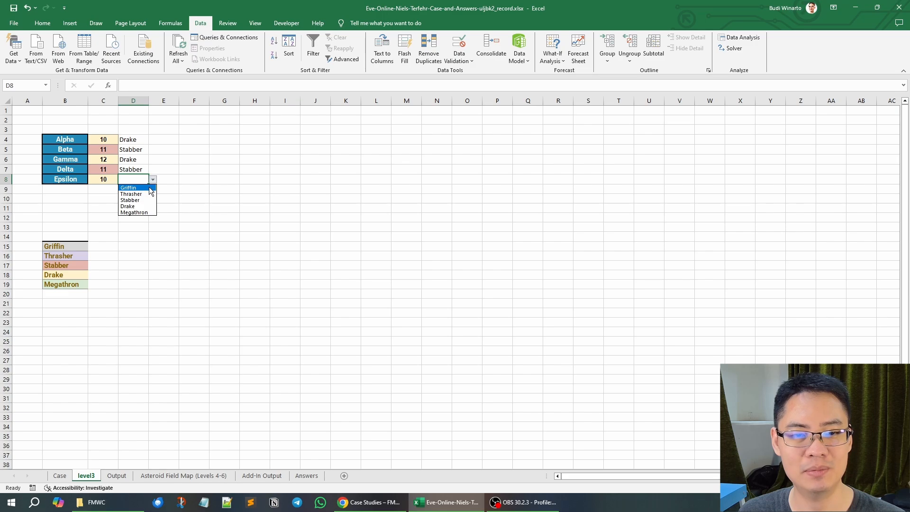
{"action": "left_click", "coordinate": [135, 207]}
{"action": "left_click", "coordinate": [161, 253]}
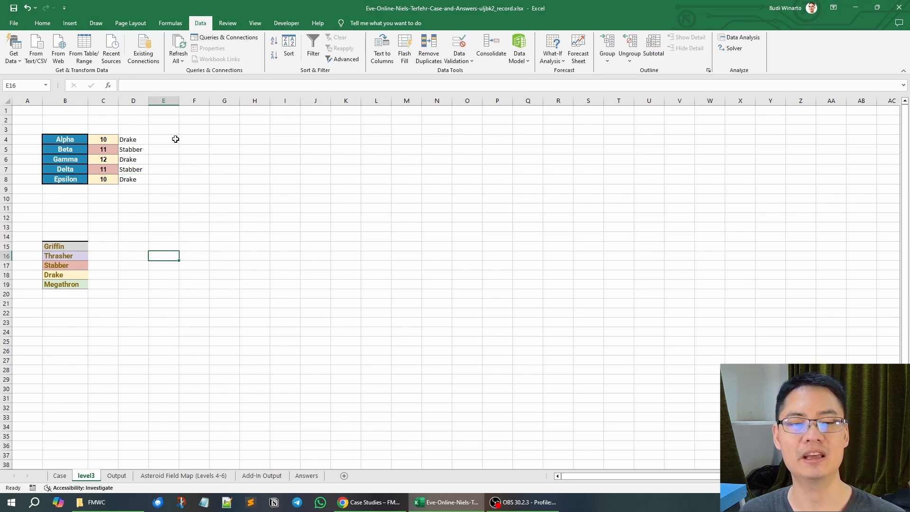
Widen column D slightly on level3 and check Example3's fleet composition in I141:M141 of the Case sheet.
{"action": "left_click_drag", "start_coordinate": [148, 101], "coordinate": [151, 100]}
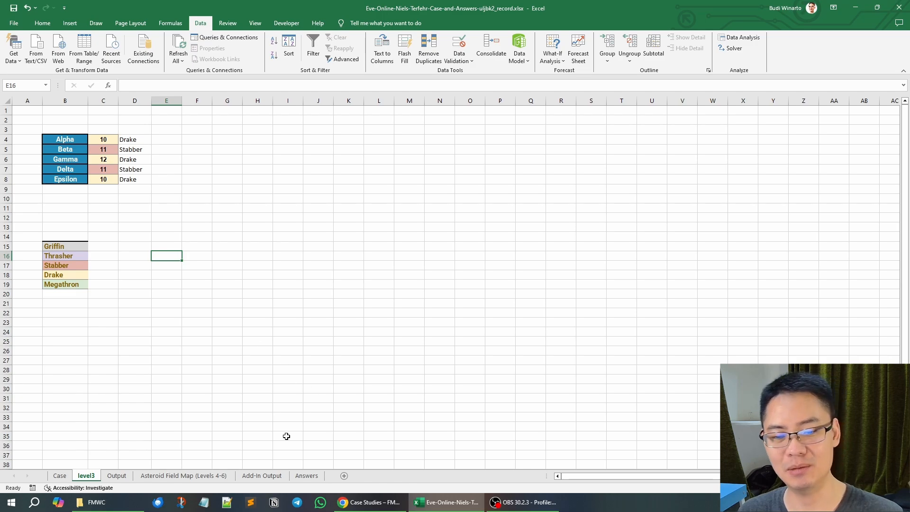
{"action": "left_click", "coordinate": [59, 475]}
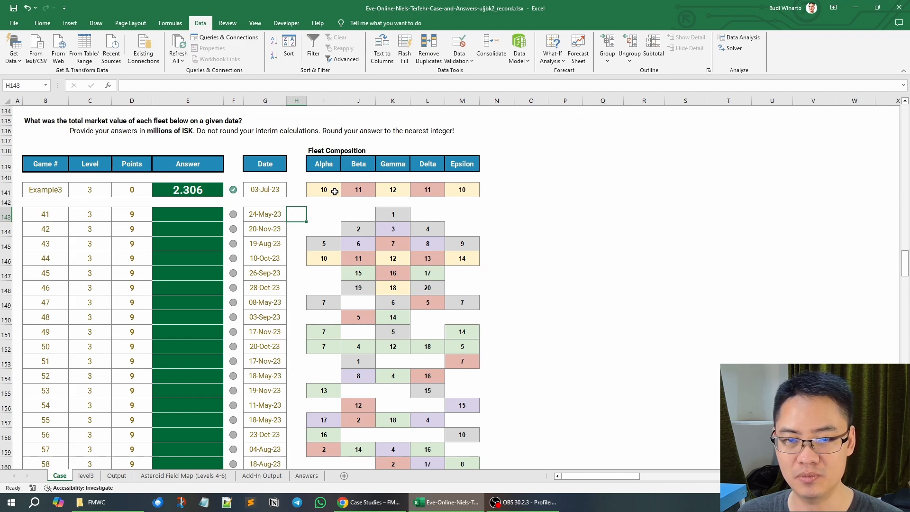
{"action": "left_click_drag", "start_coordinate": [335, 191], "coordinate": [467, 190]}
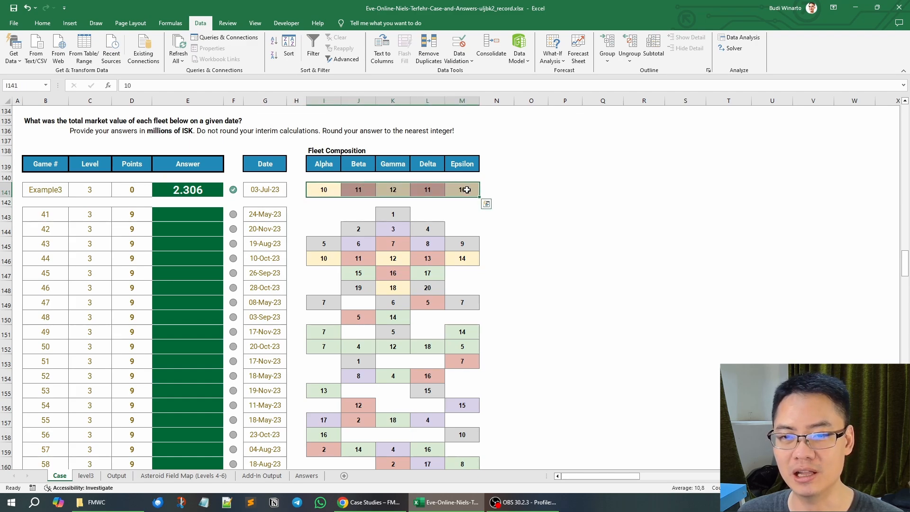
{"action": "left_click", "coordinate": [477, 213]}
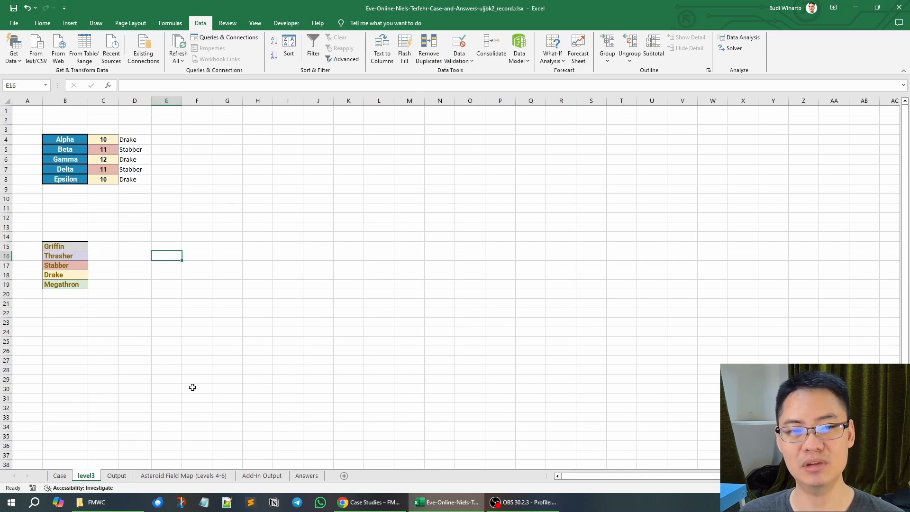
Copy the seven mineral headers, Tritanium to Megacyte, from I103:O103 on the Case sheet into level3 starting at E3.
{"action": "left_click", "coordinate": [60, 476]}
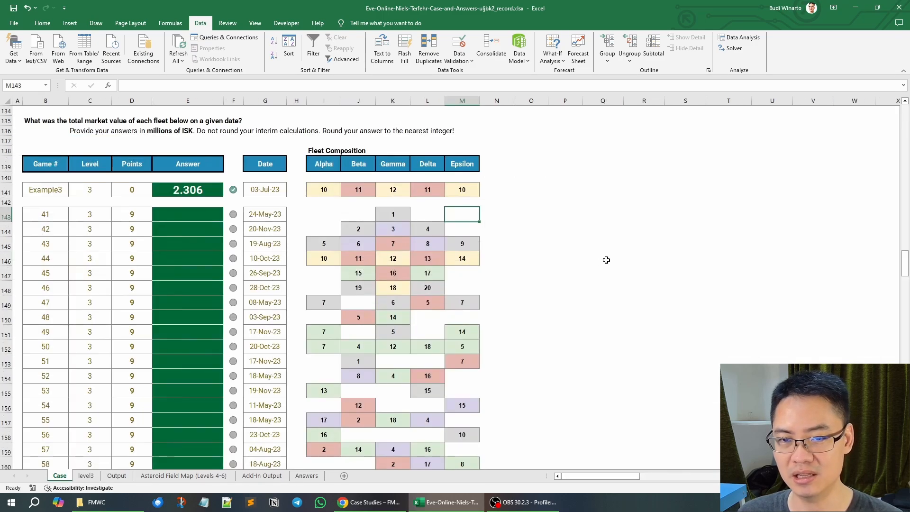
{"action": "scroll", "coordinate": [602, 260], "scroll_direction": "up", "scroll_amount": 15}
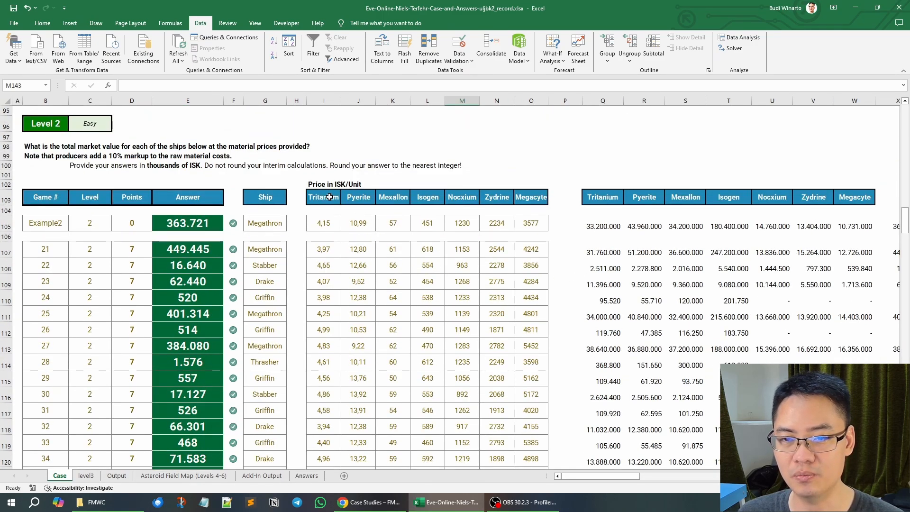
{"action": "left_click_drag", "start_coordinate": [330, 197], "coordinate": [530, 198]}
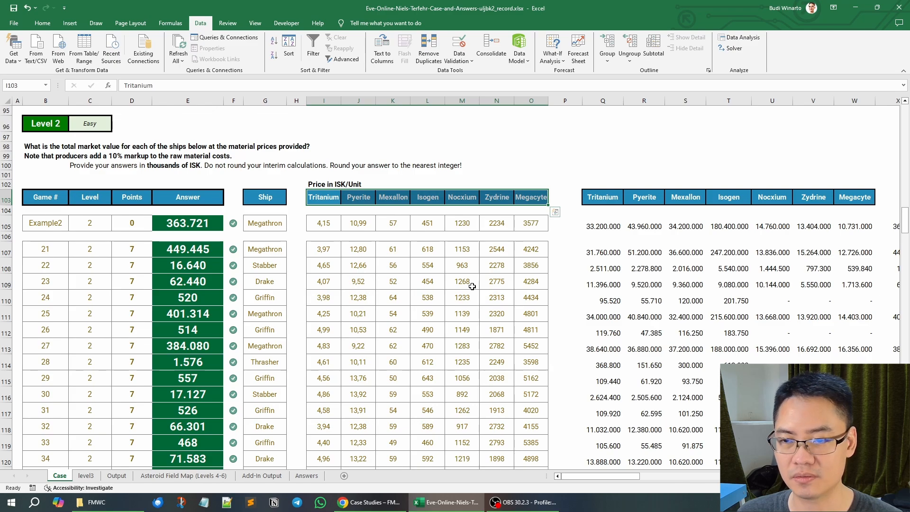
{"action": "key", "text": "ctrl+c"}
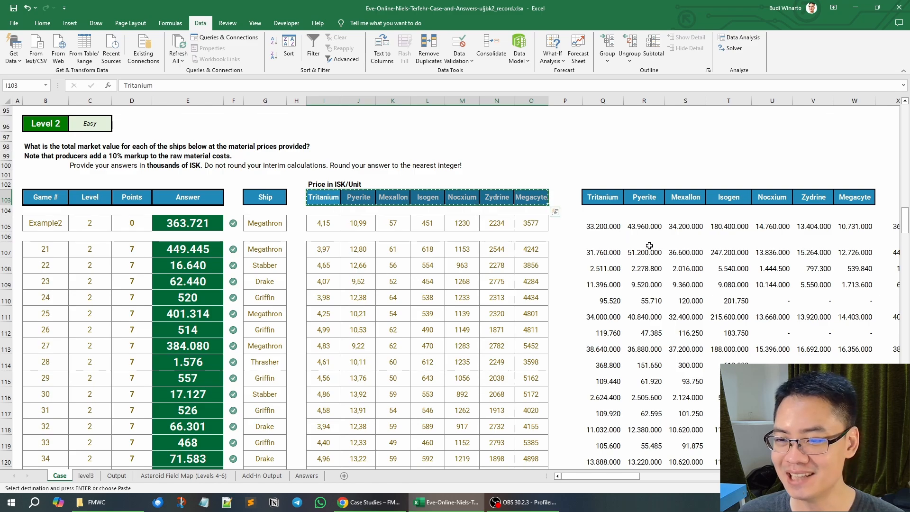
{"action": "left_click", "coordinate": [86, 476]}
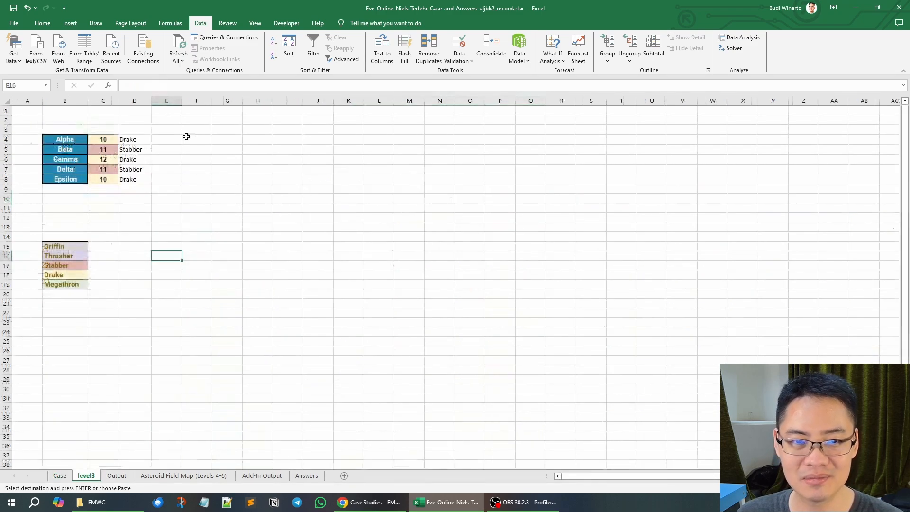
{"action": "left_click", "coordinate": [178, 128]}
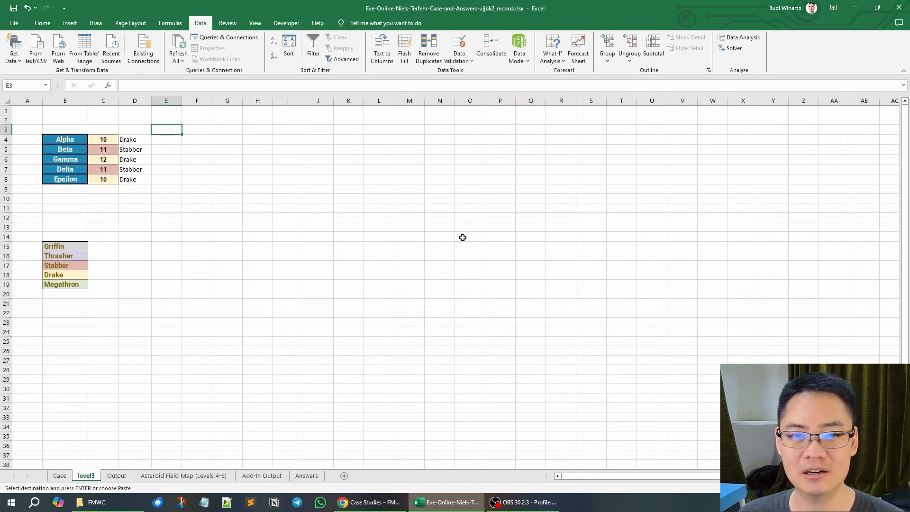
{"action": "key", "text": "ctrl+v"}
Widen columns E to K equally so each mineral header fits on one line, and reduce the height of row 3.
{"action": "left_click", "coordinate": [189, 122]}
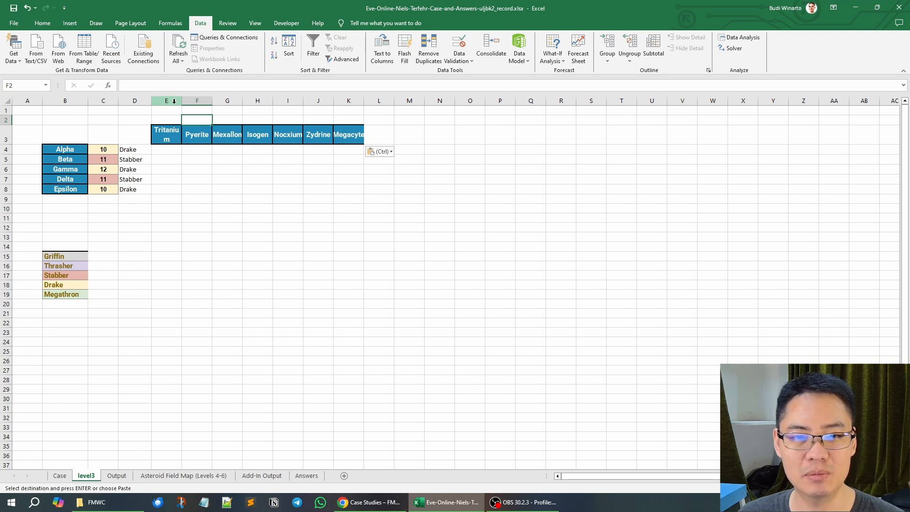
{"action": "left_click_drag", "start_coordinate": [182, 101], "coordinate": [190, 102]}
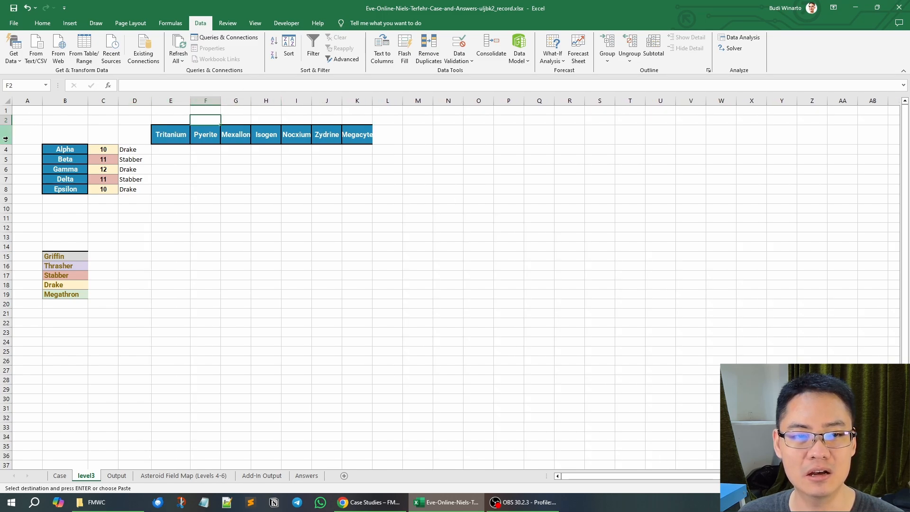
{"action": "left_click_drag", "start_coordinate": [10, 144], "coordinate": [11, 135]}
{"action": "left_click_drag", "start_coordinate": [171, 100], "coordinate": [381, 103]}
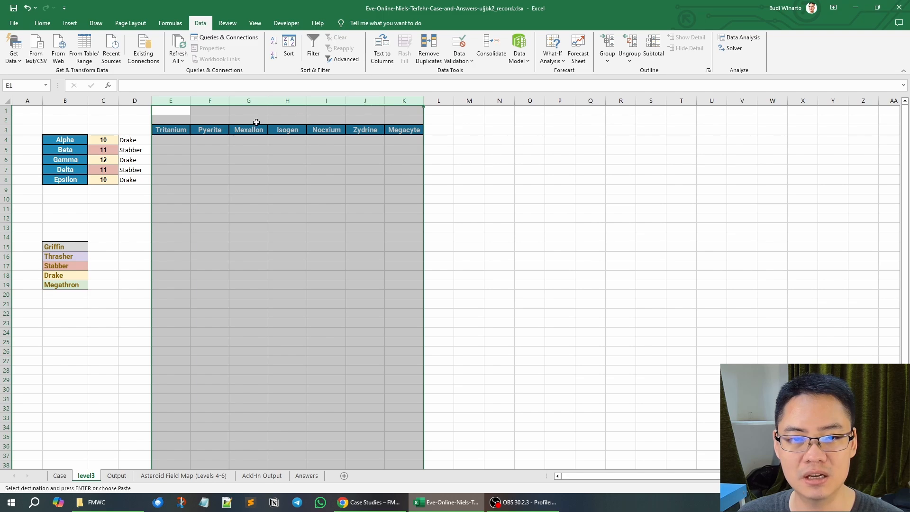
{"action": "left_click_drag", "start_coordinate": [189, 105], "coordinate": [193, 104]}
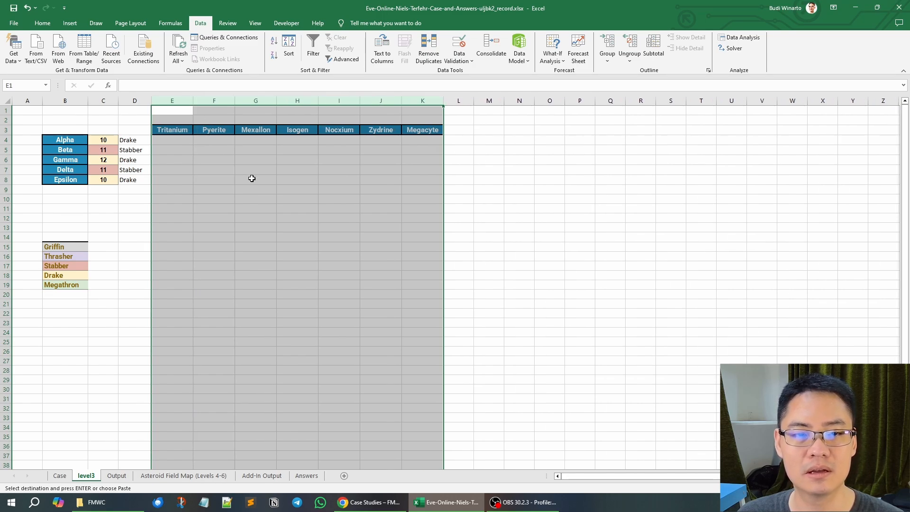
{"action": "left_click", "coordinate": [258, 177]}
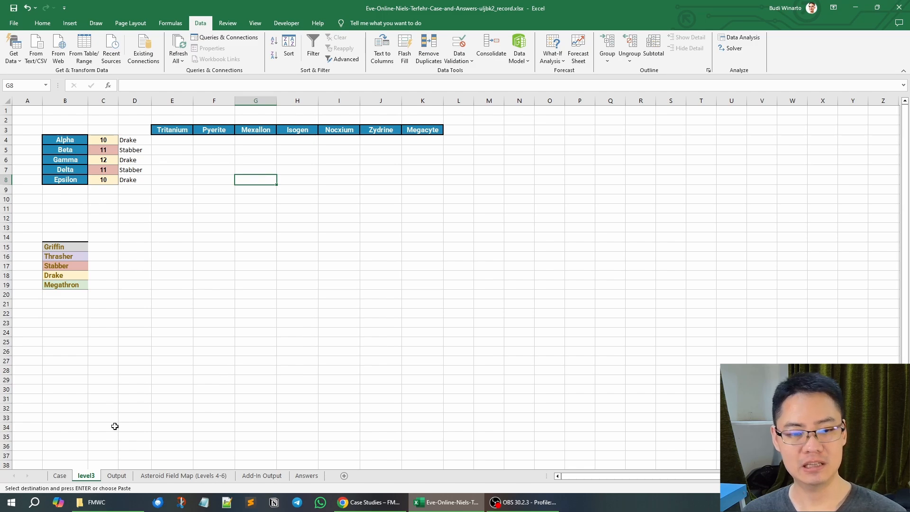
Copy the VLOOKUP part of the formula in Case cell Q105, without the *I105 multiplication, into cell E4 of level3.
{"action": "left_click", "coordinate": [60, 476]}
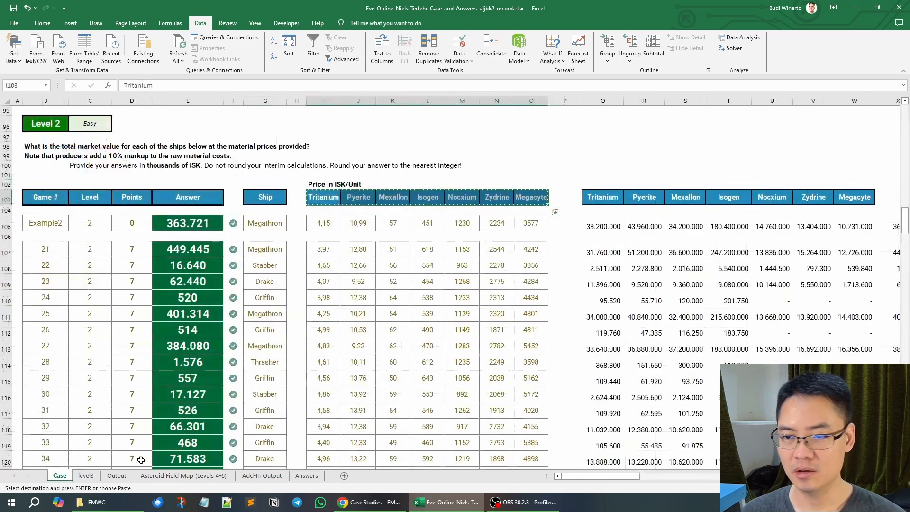
{"action": "left_click", "coordinate": [600, 226]}
{"action": "key", "text": "Escape"}
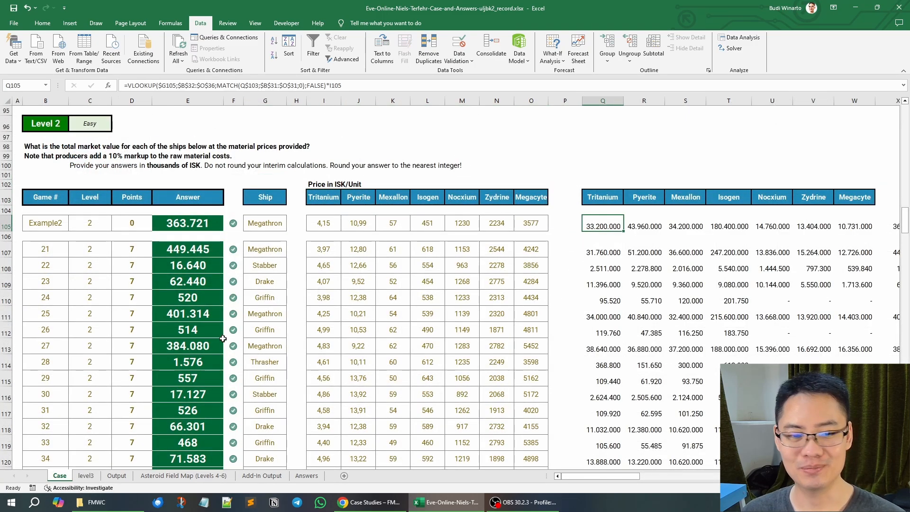
{"action": "left_click", "coordinate": [86, 476]}
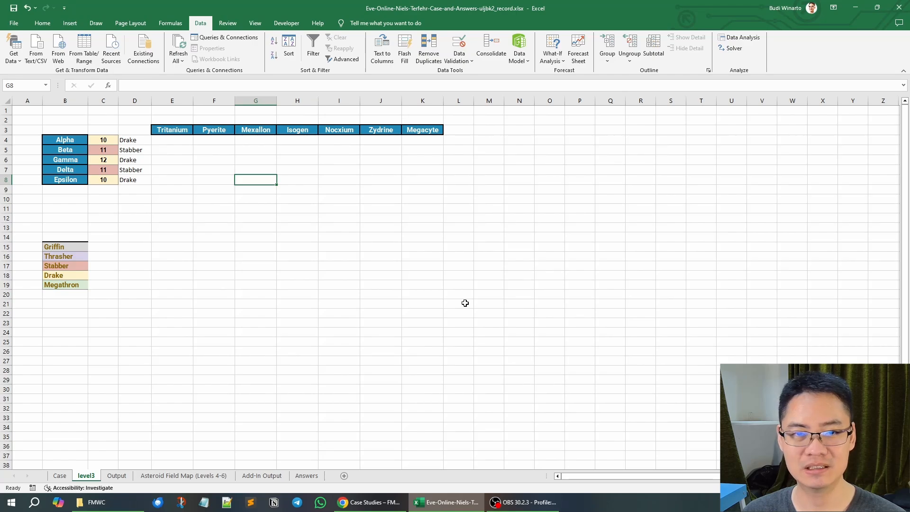
{"action": "left_click", "coordinate": [60, 476]}
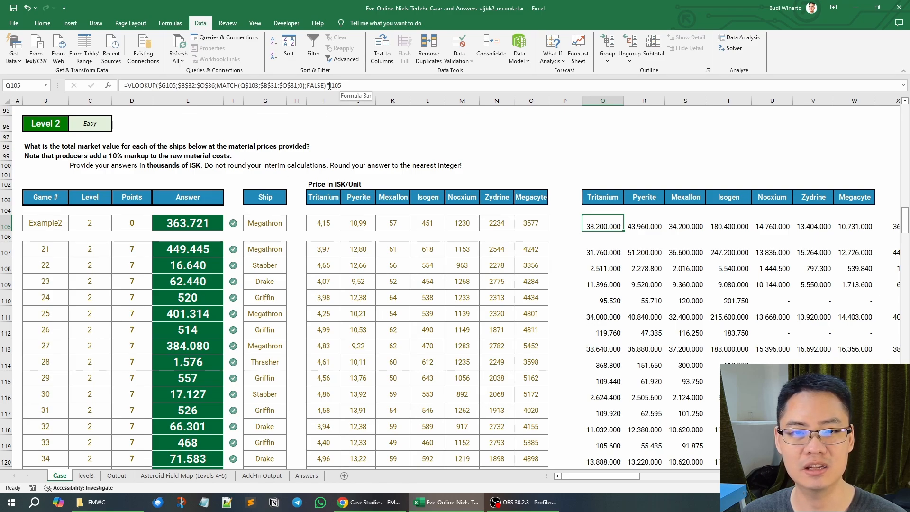
{"action": "left_click_drag", "start_coordinate": [329, 85], "coordinate": [124, 85]}
{"action": "key", "text": "ctrl+c"}
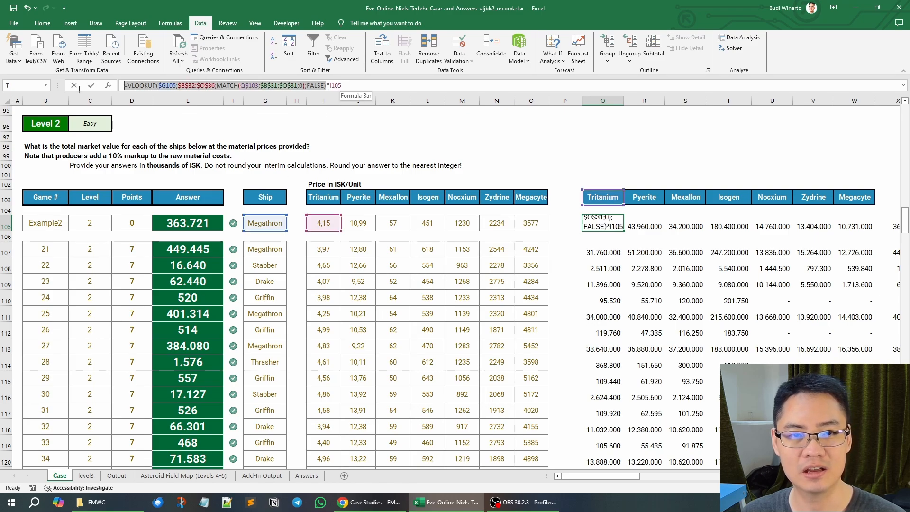
{"action": "key", "text": "Escape"}
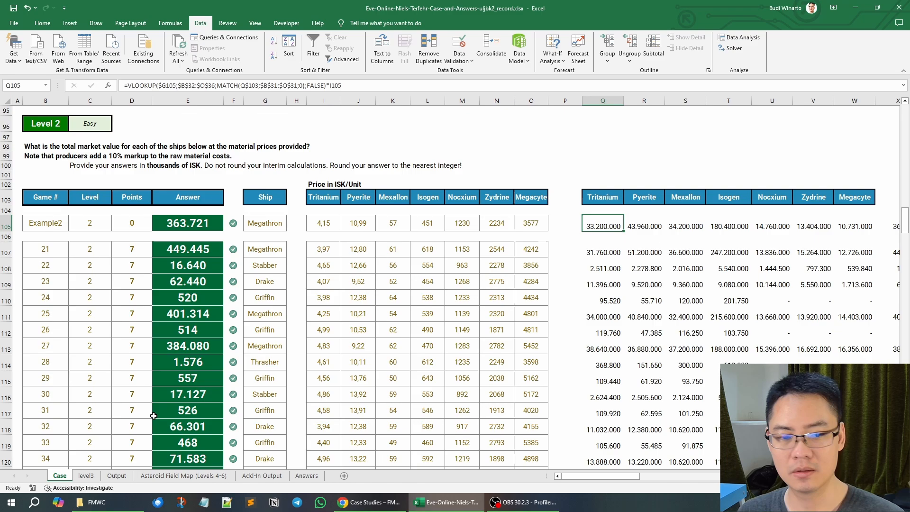
{"action": "left_click", "coordinate": [86, 475]}
{"action": "left_click", "coordinate": [170, 140]}
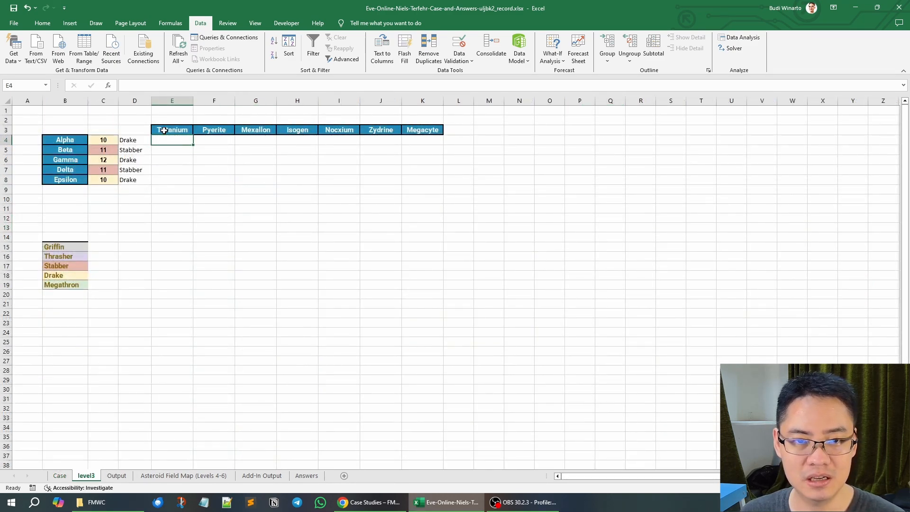
{"action": "key", "text": "ctrl+v"}
Replace the VLOOKUP's lookup value in E4 with the Alpha ship type cell as the mixed reference $D4.
{"action": "left_click", "coordinate": [176, 85]}
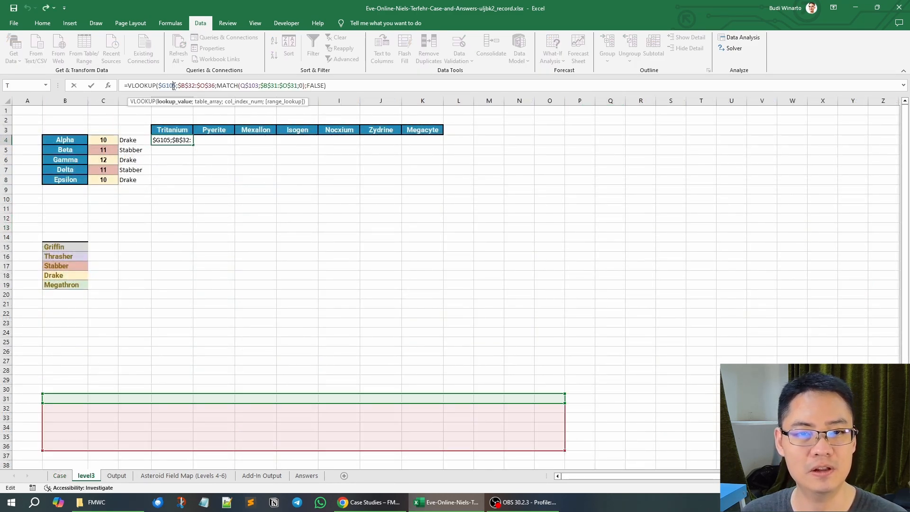
{"action": "left_click_drag", "start_coordinate": [176, 86], "coordinate": [162, 85]}
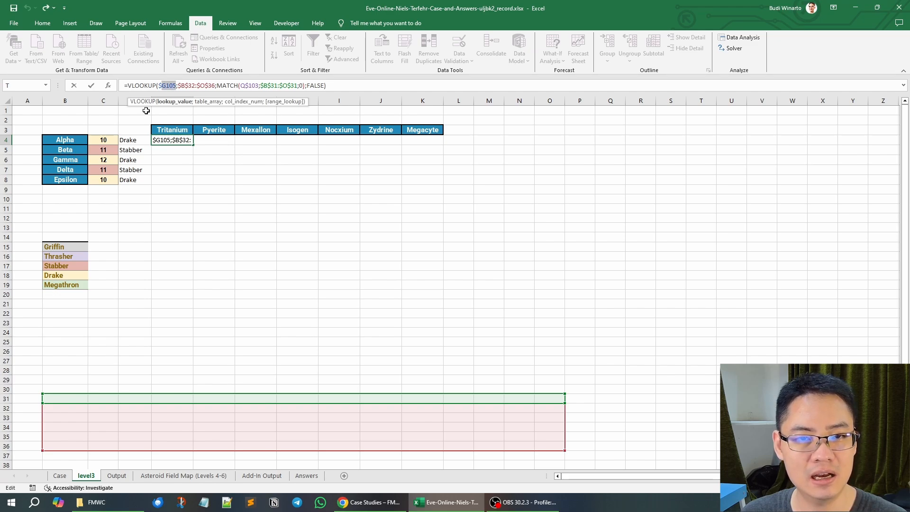
{"action": "left_click", "coordinate": [167, 85]}
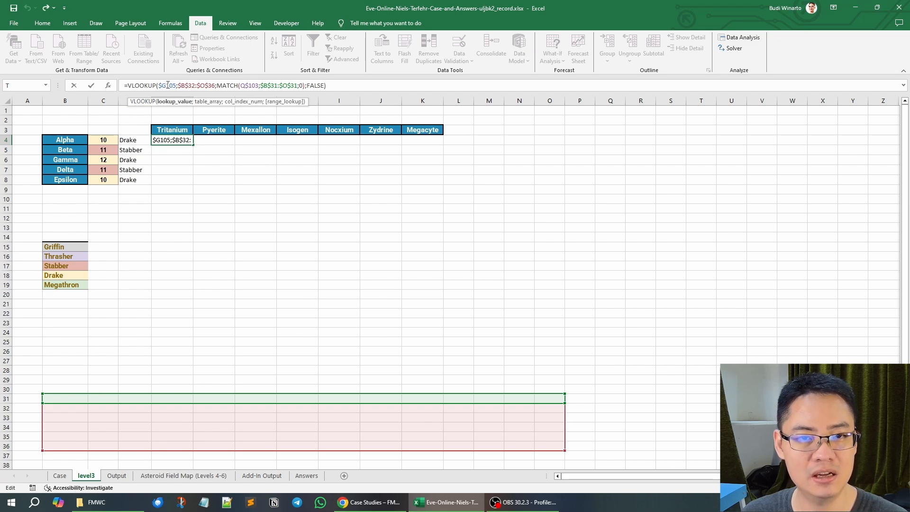
{"action": "left_click_drag", "start_coordinate": [176, 85], "coordinate": [160, 85]}
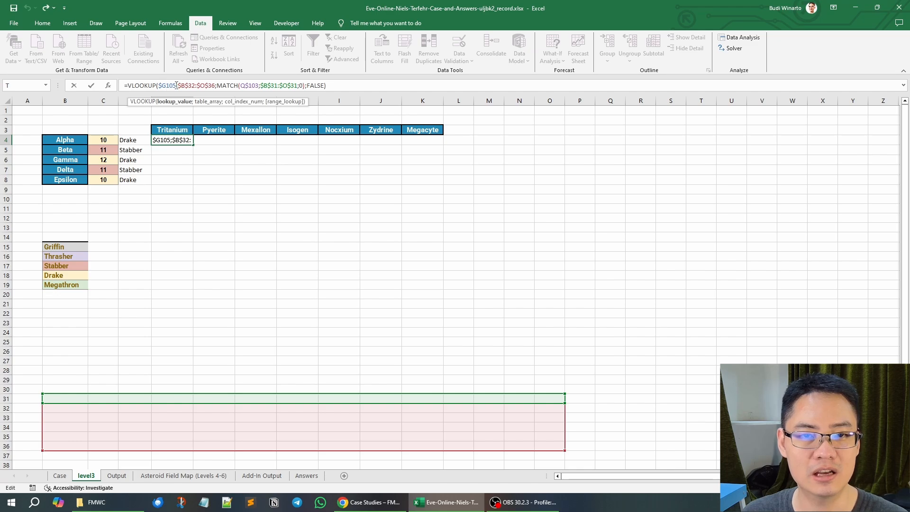
{"action": "left_click", "coordinate": [135, 139]}
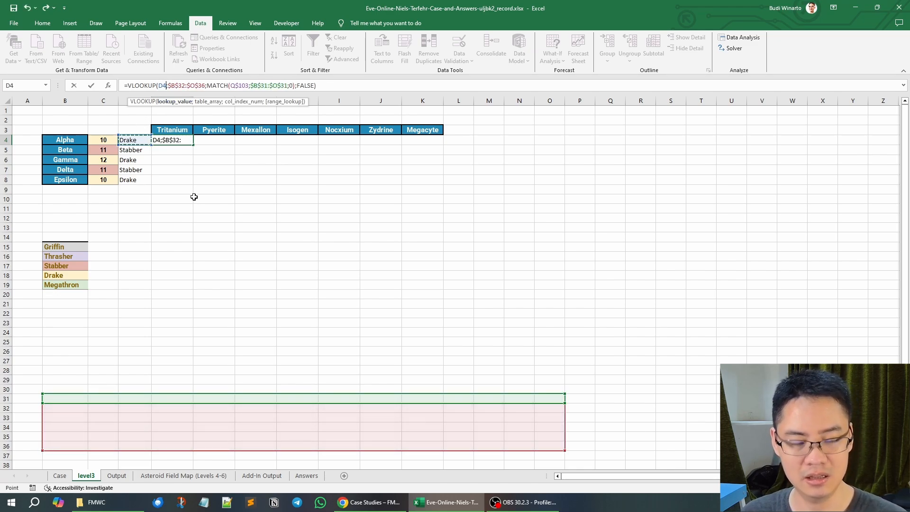
{"action": "key", "text": "F4"}
{"action": "key", "text": "F4"}
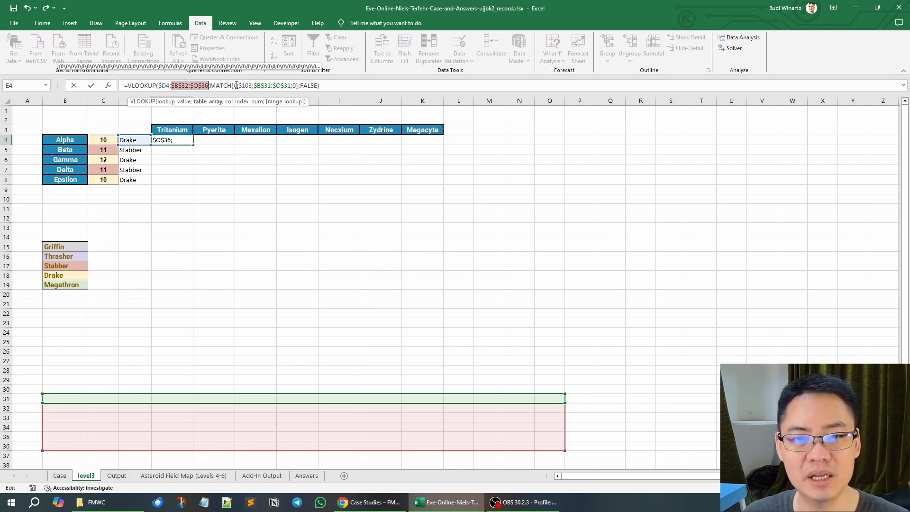
Replace the VLOOKUP's table array with the ship minerals table on the Case sheet as the absolute range Case!$B$32:$O$36.
{"action": "left_click_drag", "start_coordinate": [234, 85], "coordinate": [280, 86]}
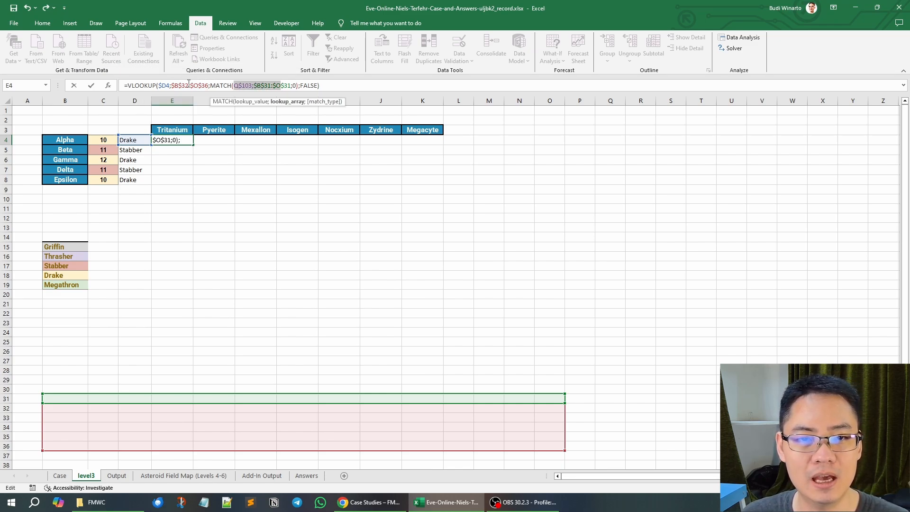
{"action": "left_click_drag", "start_coordinate": [171, 86], "coordinate": [210, 86]}
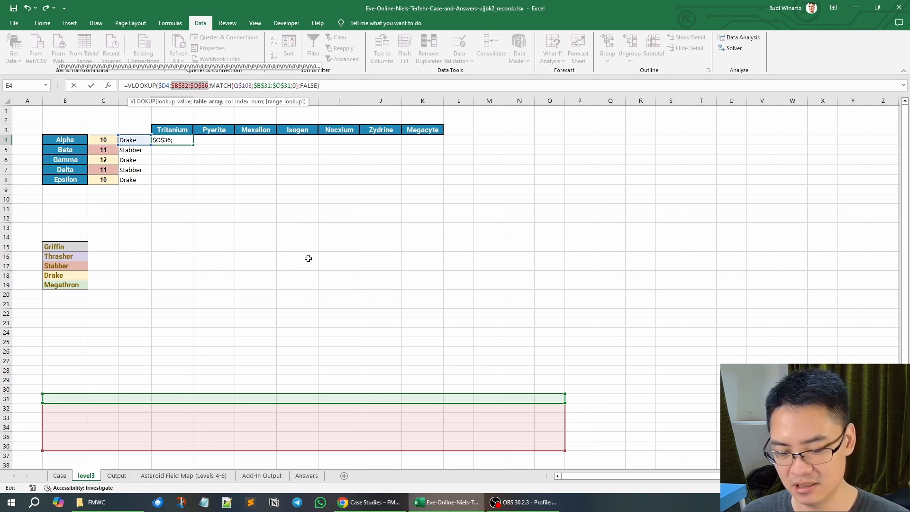
{"action": "key", "text": "Delete"}
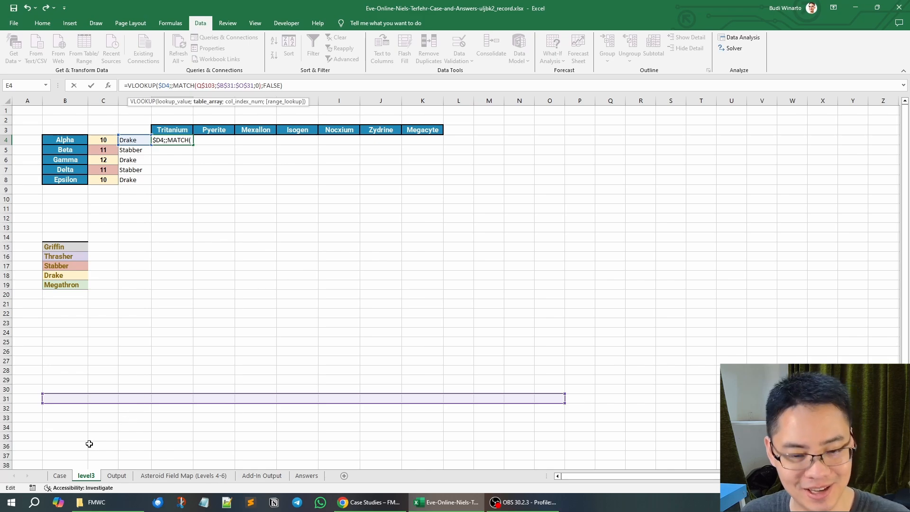
{"action": "left_click", "coordinate": [60, 475]}
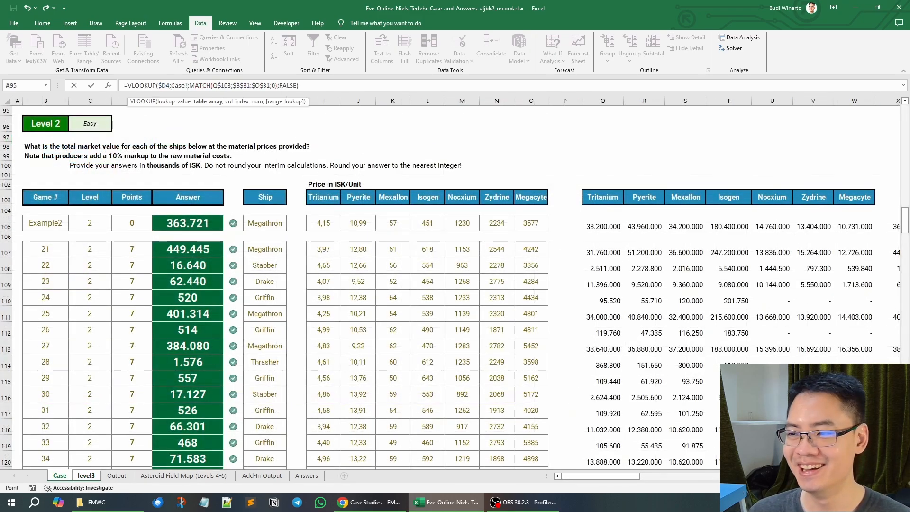
{"action": "left_click_drag", "start_coordinate": [906, 220], "coordinate": [906, 153]}
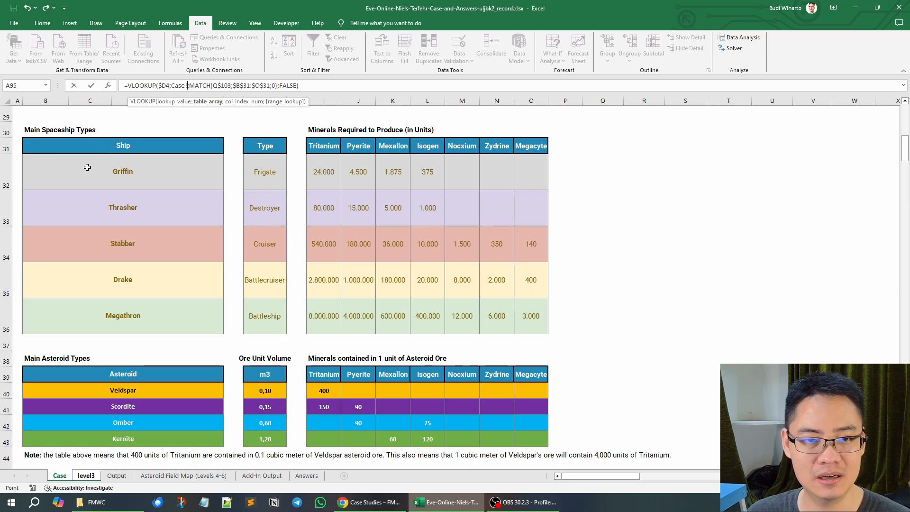
{"action": "left_click_drag", "start_coordinate": [74, 171], "coordinate": [525, 315]}
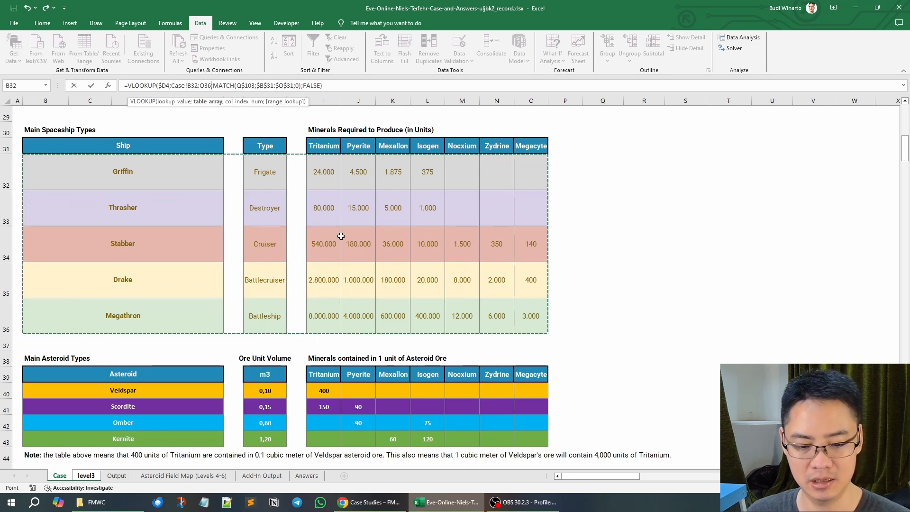
{"action": "key", "text": "F4"}
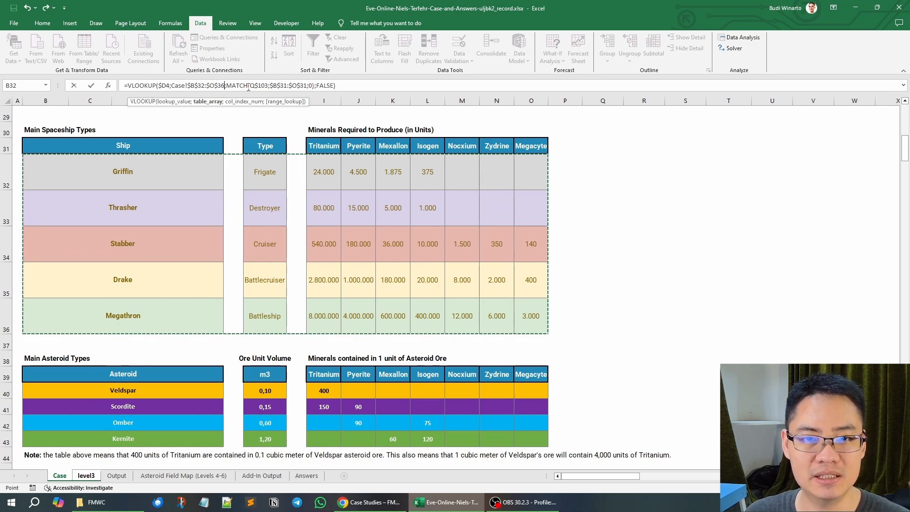
Replace the MATCH lookup value in E4's formula with the Tritanium header on level3 as the mixed reference level3!E$3.
{"action": "left_click", "coordinate": [249, 86]}
{"action": "left_click", "coordinate": [86, 475]}
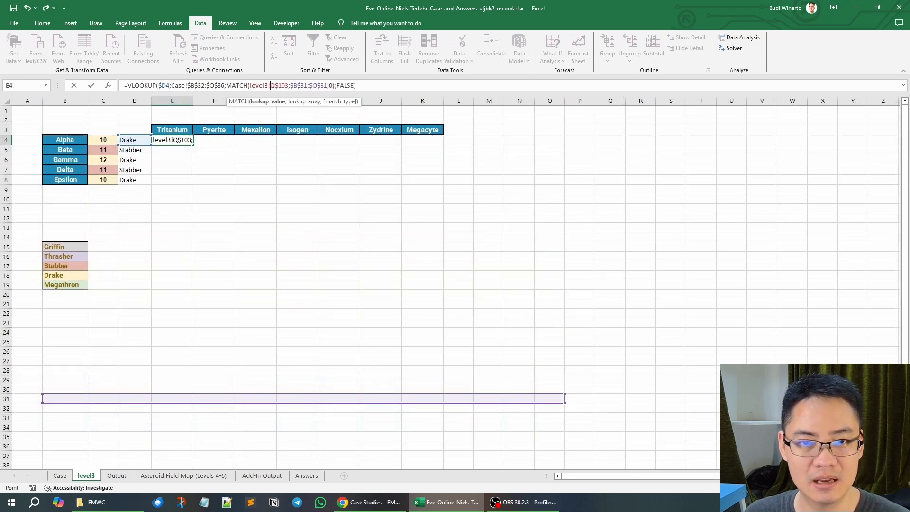
{"action": "left_click_drag", "start_coordinate": [249, 86], "coordinate": [289, 85]}
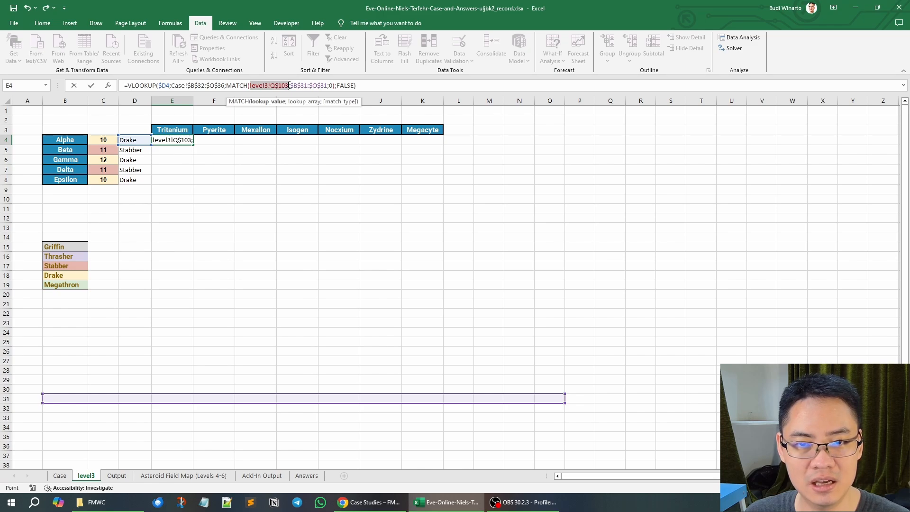
{"action": "key", "text": "Delete"}
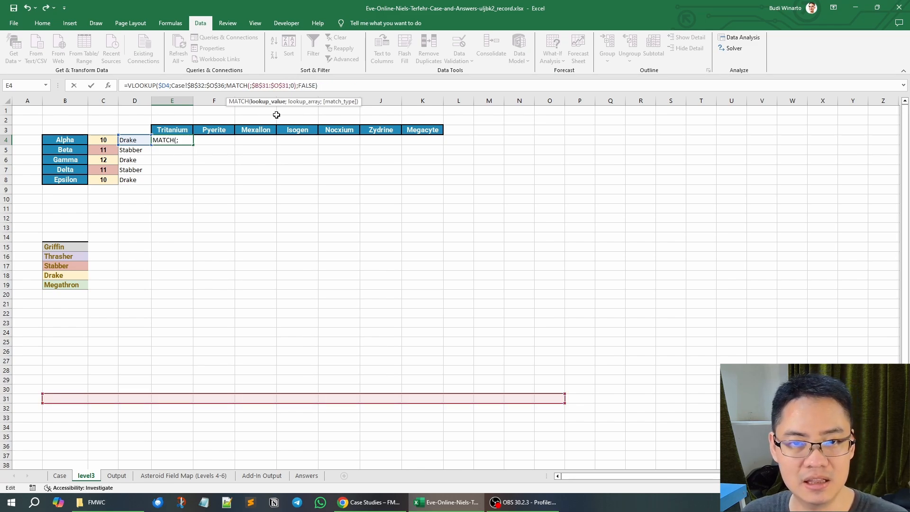
{"action": "left_click", "coordinate": [168, 129]}
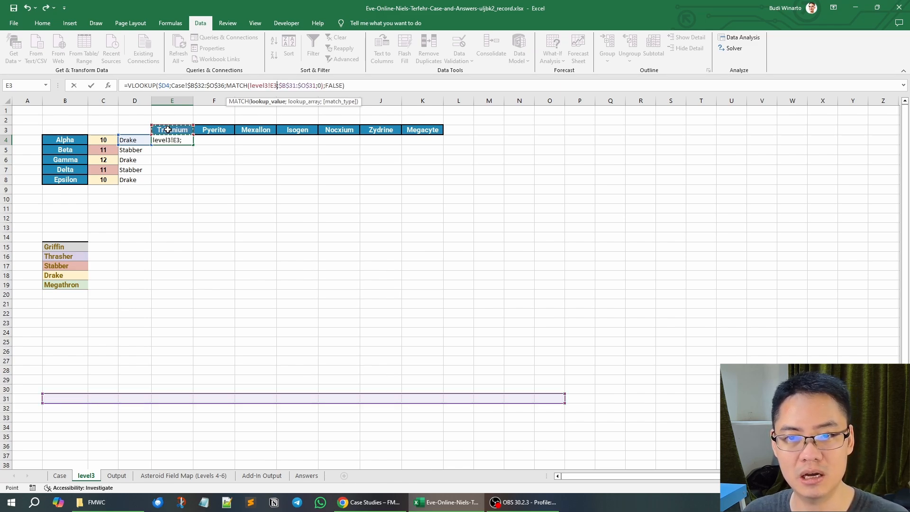
{"action": "key", "text": "F4"}
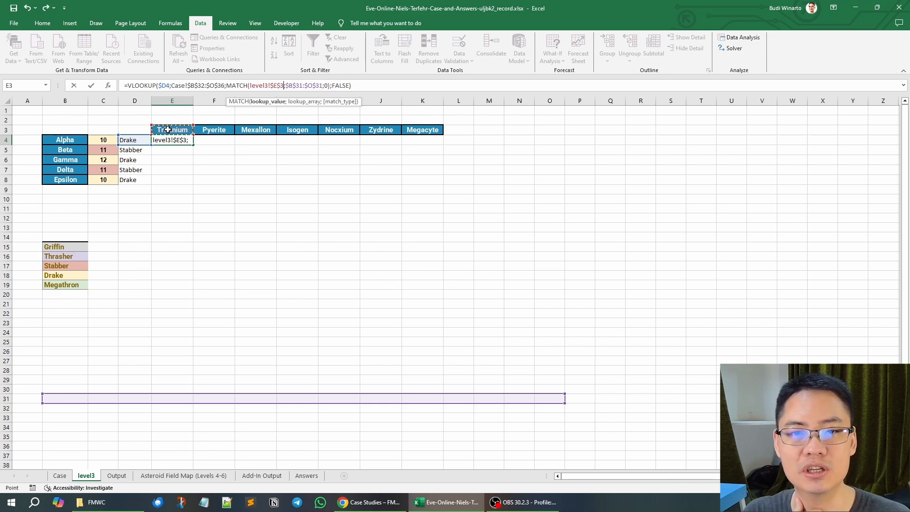
{"action": "key", "text": "F4"}
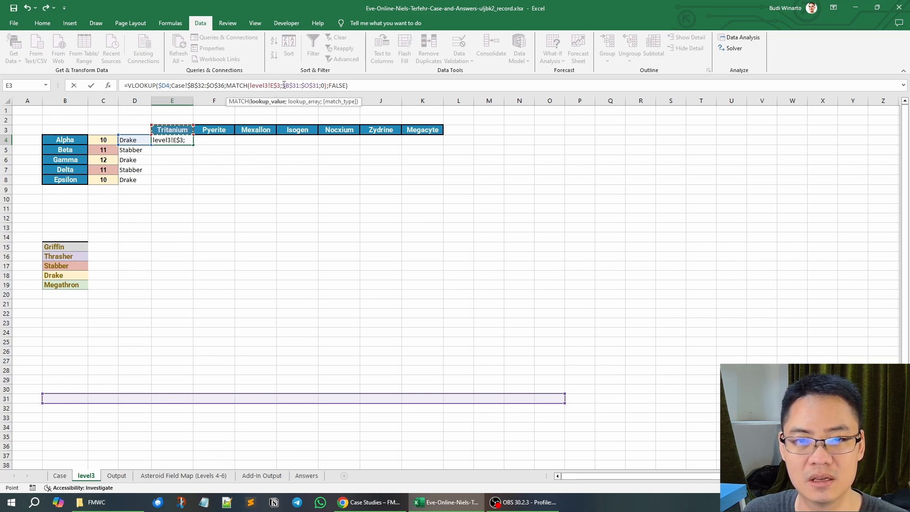
Replace the MATCH lookup array with the ship table's header row as the absolute range Case!$B$31:$O$31 and enter the formula.
{"action": "left_click_drag", "start_coordinate": [283, 85], "coordinate": [317, 85]}
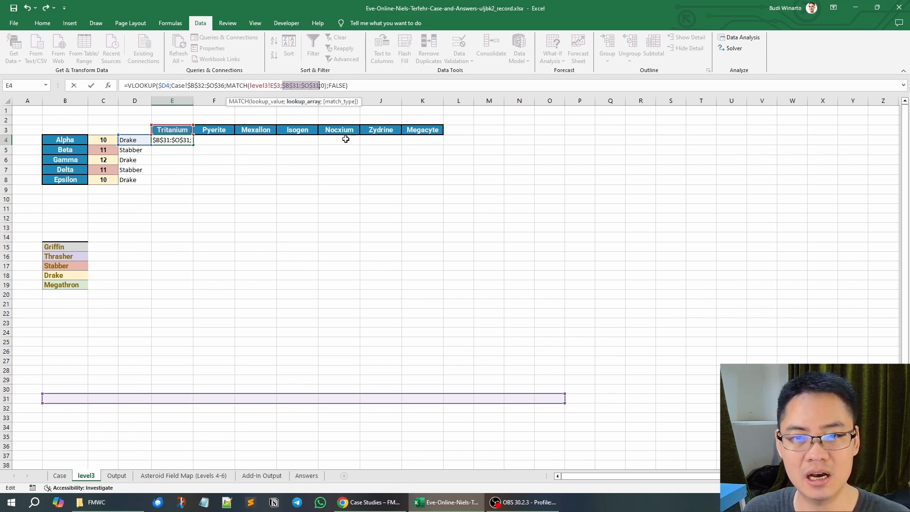
{"action": "key", "text": "BackSpace"}
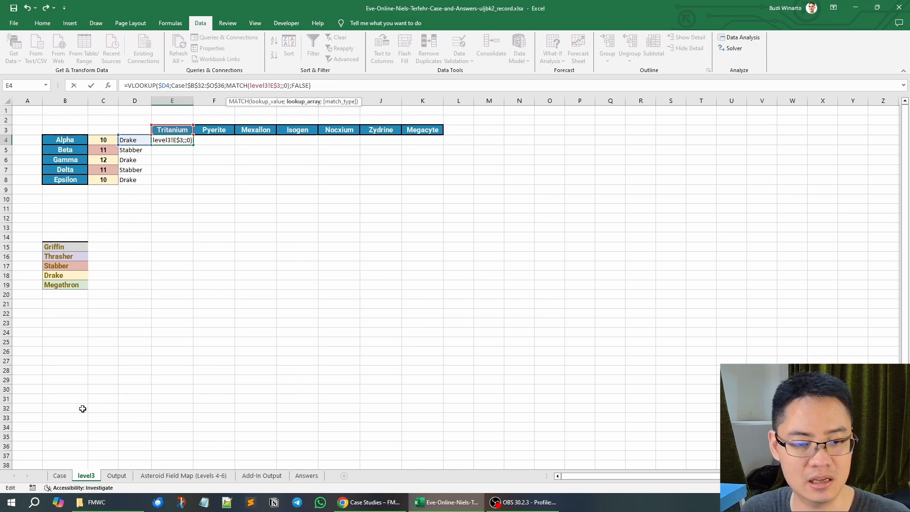
{"action": "left_click", "coordinate": [60, 476]}
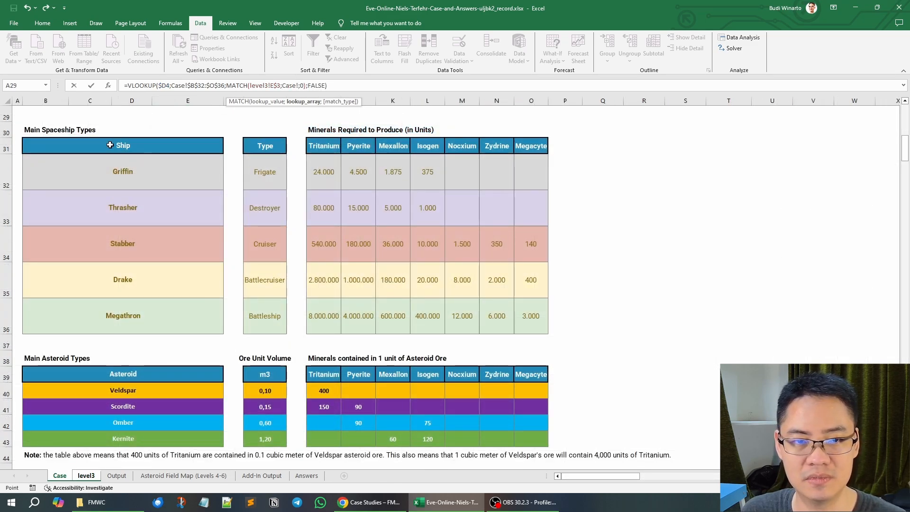
{"action": "left_click_drag", "start_coordinate": [110, 145], "coordinate": [518, 146]}
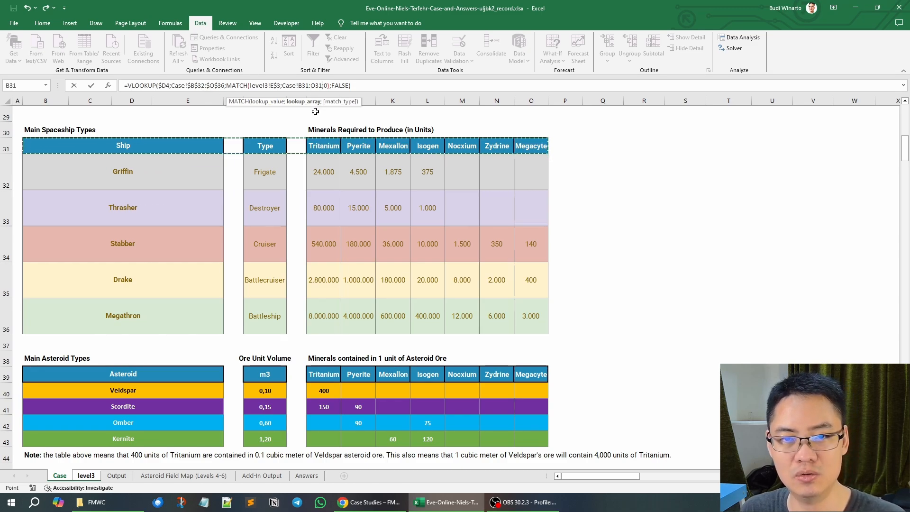
{"action": "key", "text": "F4"}
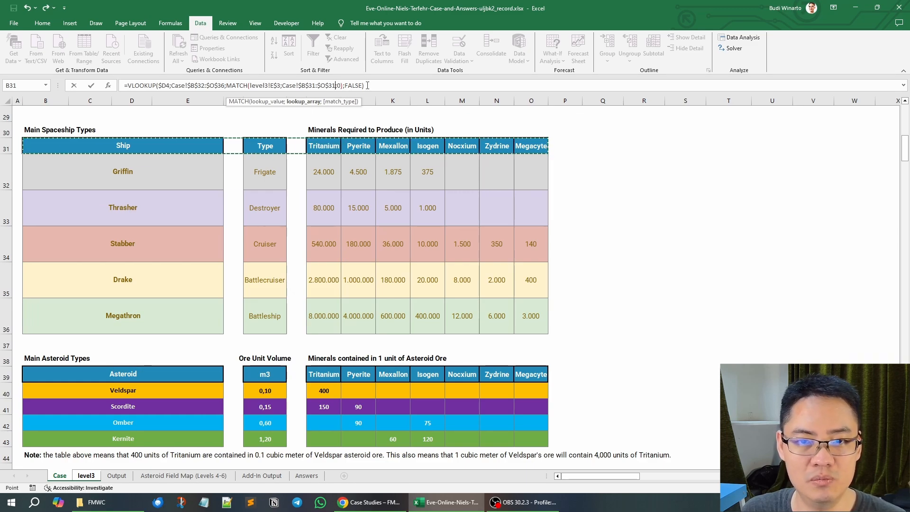
{"action": "key", "text": "Return"}
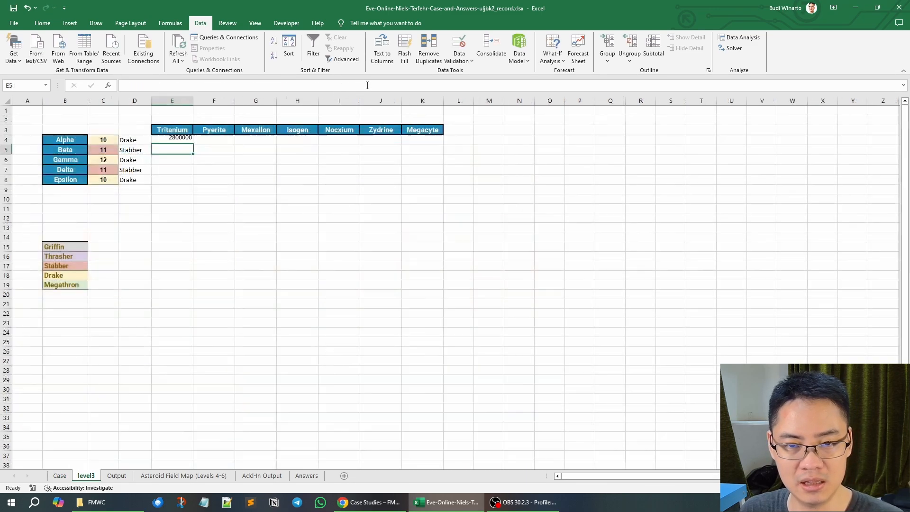
Format the mineral requirement range E4:K8 with the comma style without decimals.
{"action": "left_click", "coordinate": [186, 139]}
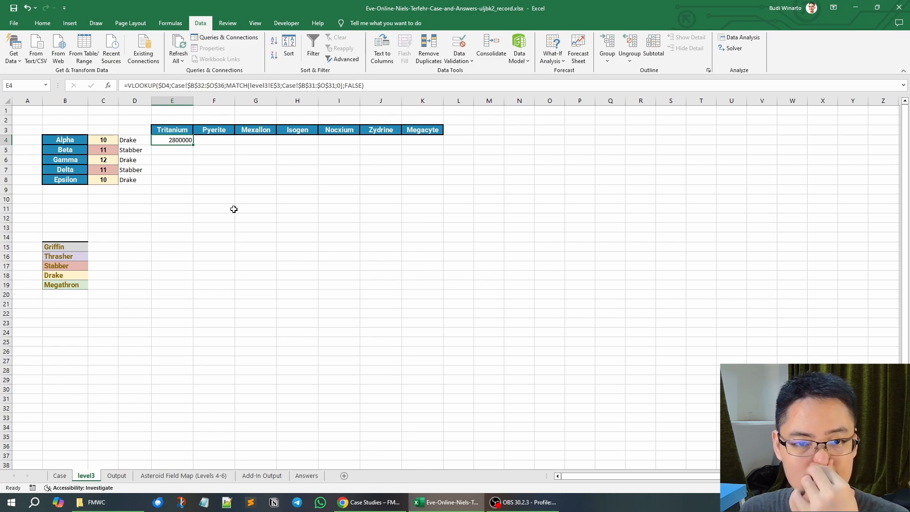
{"action": "left_click_drag", "start_coordinate": [181, 141], "coordinate": [410, 178]}
{"action": "left_click", "coordinate": [42, 23]}
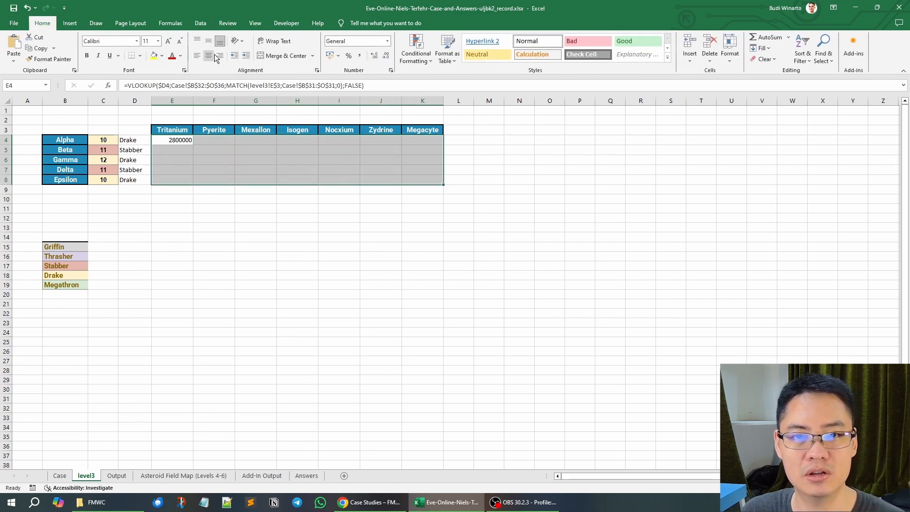
{"action": "left_click", "coordinate": [360, 58]}
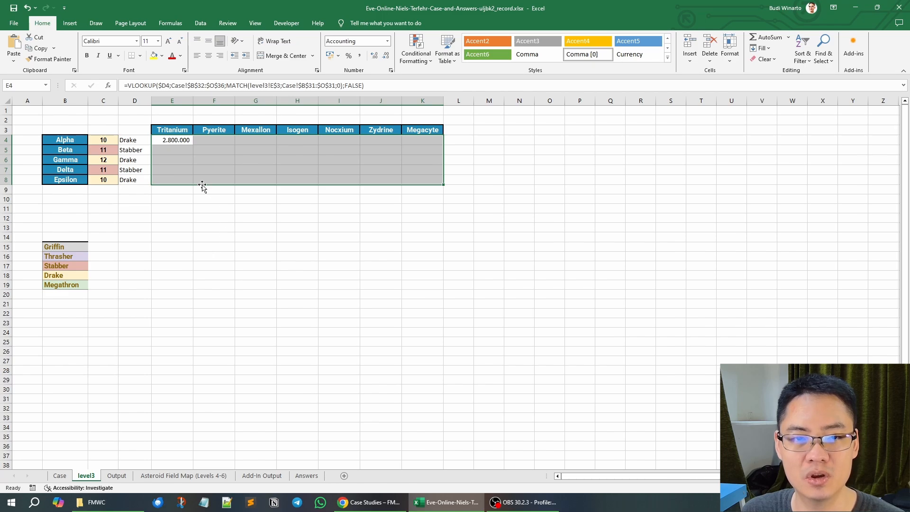
{"action": "left_click", "coordinate": [185, 169]}
Fill the E4 formula across to K4 and compare the row with Drake's mineral requirements on the Case sheet.
{"action": "left_click", "coordinate": [183, 140]}
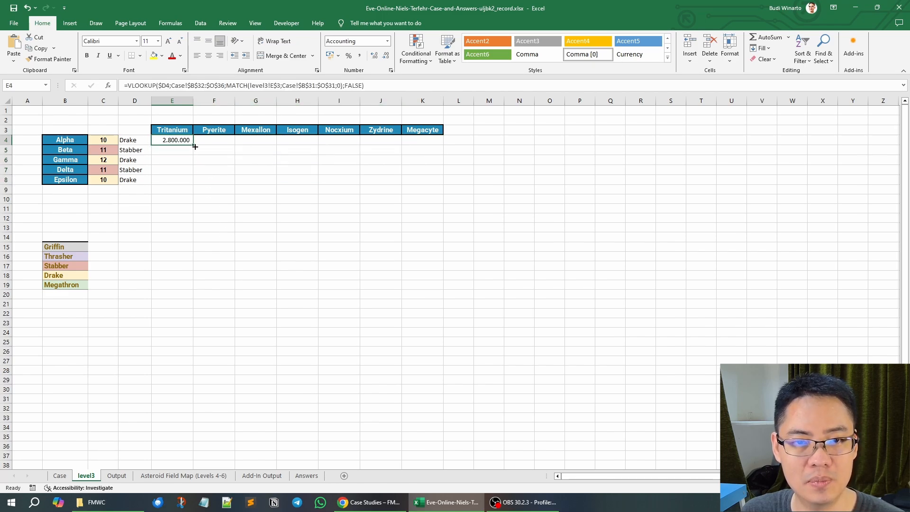
{"action": "left_click_drag", "start_coordinate": [195, 147], "coordinate": [418, 140]}
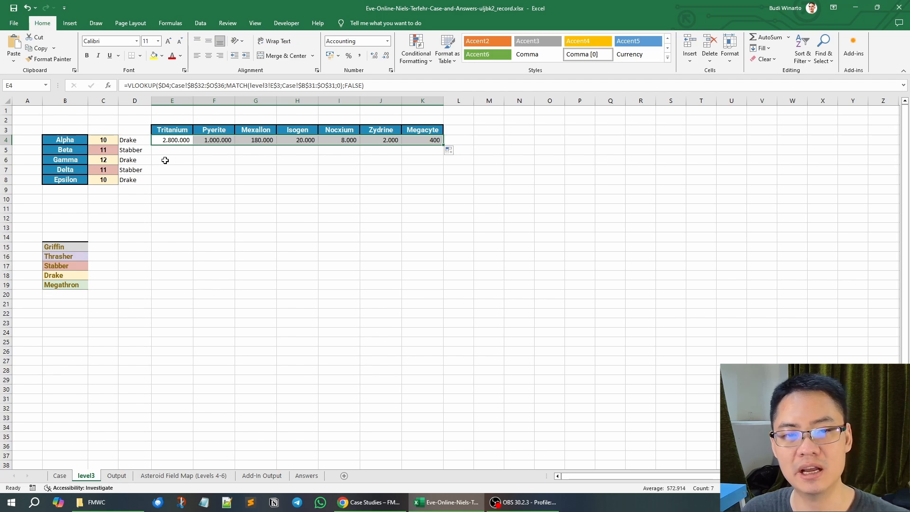
{"action": "left_click", "coordinate": [60, 475]}
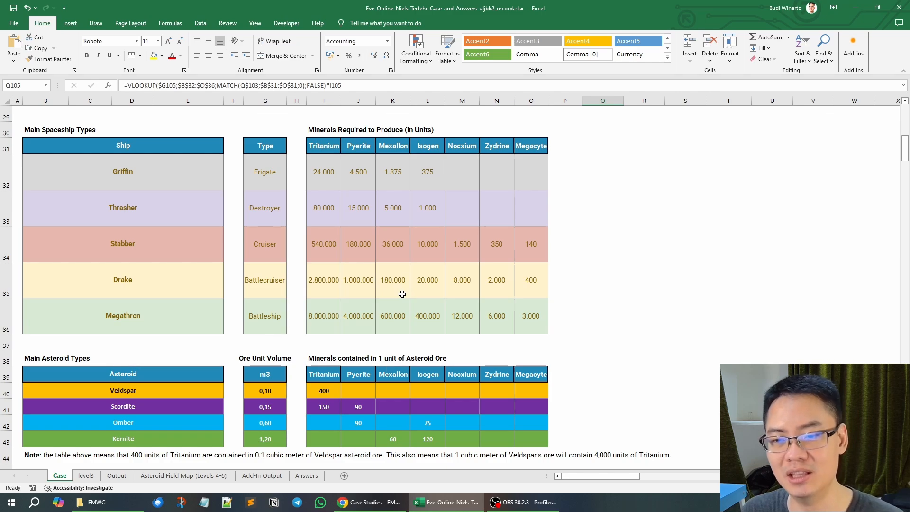
{"action": "left_click", "coordinate": [89, 478]}
{"action": "left_click", "coordinate": [353, 208]}
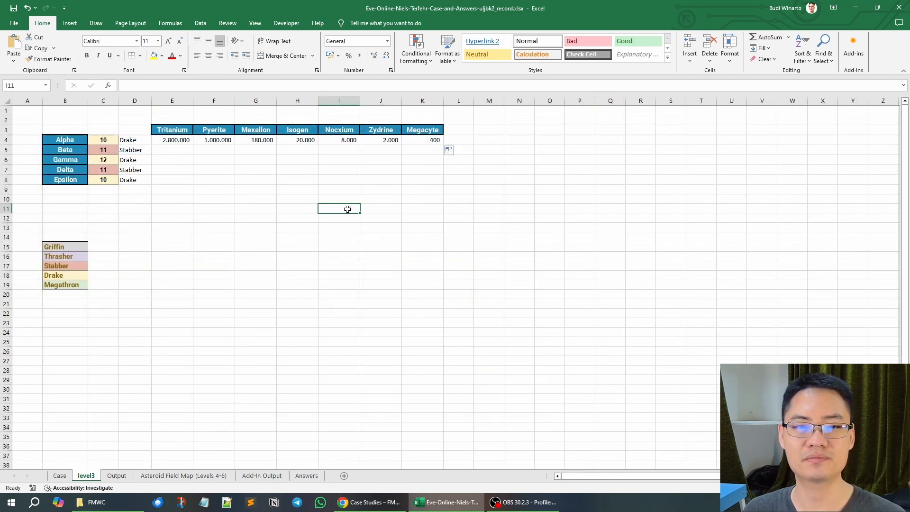
{"action": "left_click", "coordinate": [168, 141]}
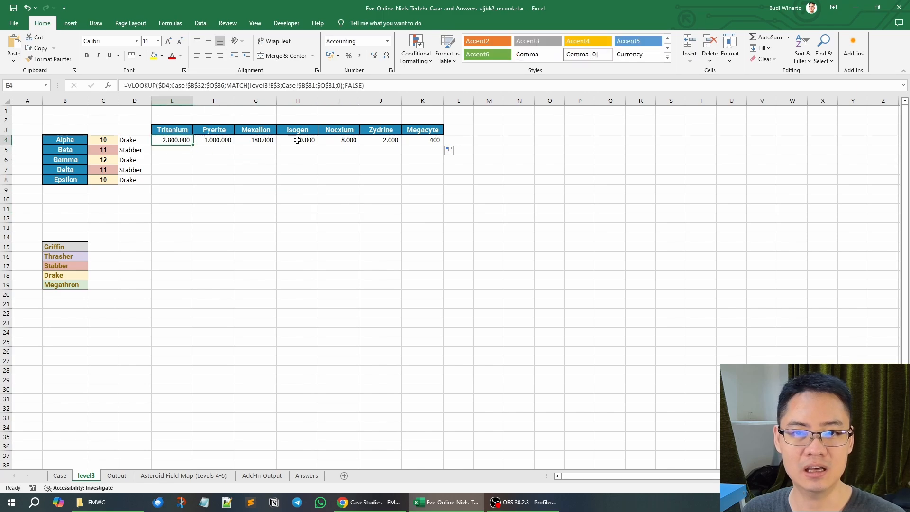
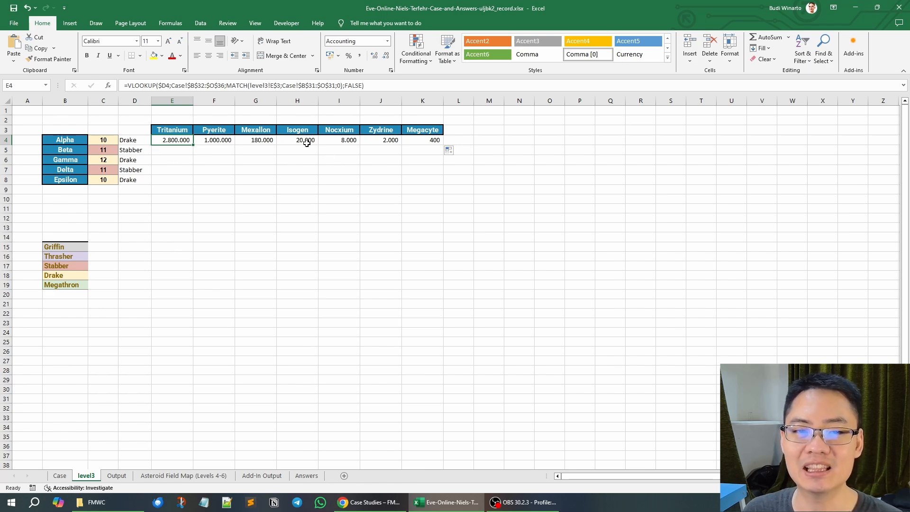
Multiply the VLOOKUP in E4 by Alpha's ship quantity using the mixed reference $C4.
{"action": "left_click", "coordinate": [112, 140]}
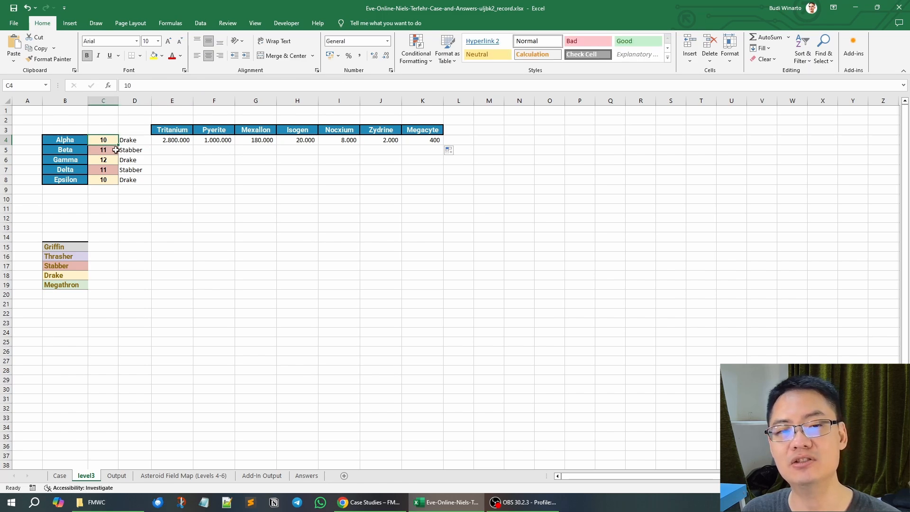
{"action": "left_click", "coordinate": [170, 142]}
{"action": "left_click", "coordinate": [369, 87]}
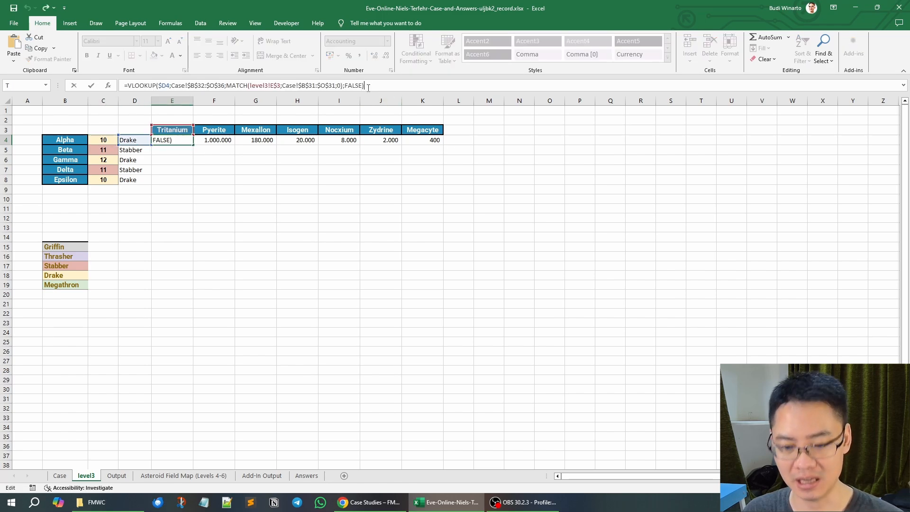
{"action": "type", "text": "*"}
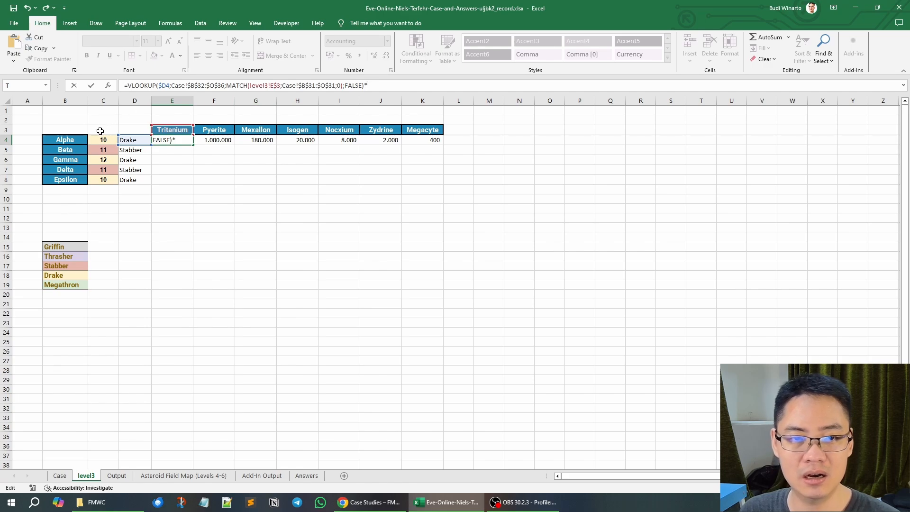
{"action": "left_click", "coordinate": [95, 140]}
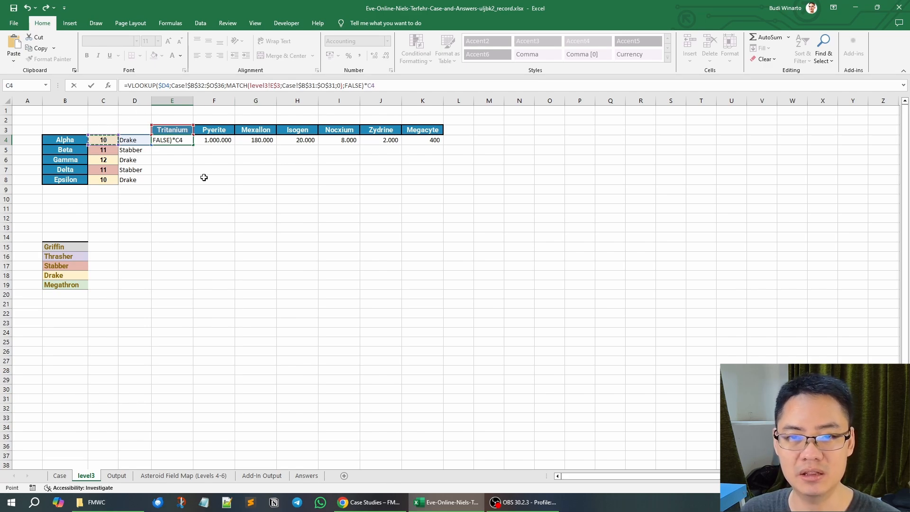
{"action": "key", "text": "F4"}
{"action": "key", "text": "F4"}
{"action": "key", "text": "F4"}
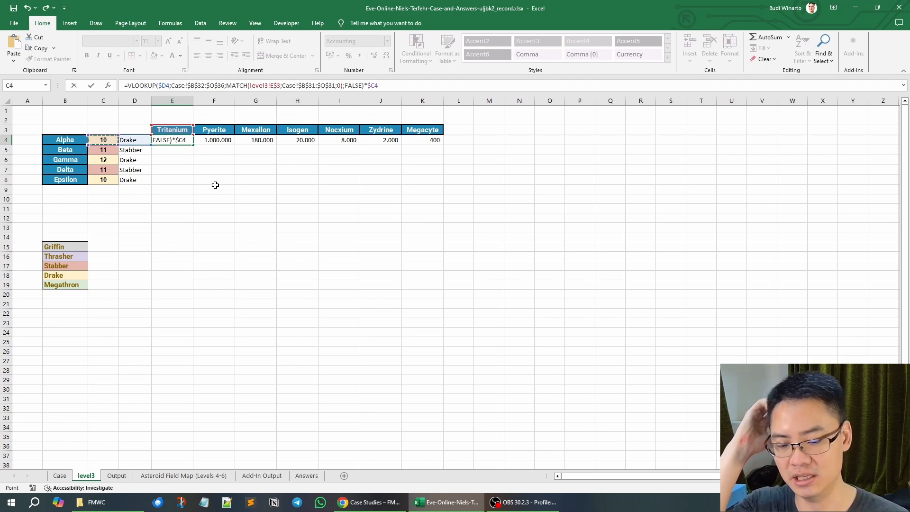
{"action": "key", "text": "Return"}
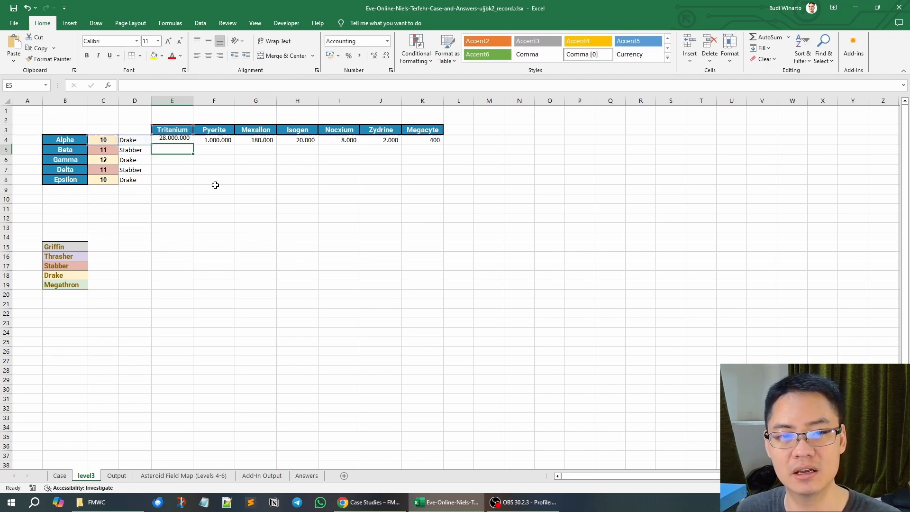
Fill the E4 formula across to K4, and fill that row down to row 8 for all five fleets.
{"action": "left_click", "coordinate": [178, 142]}
{"action": "left_click_drag", "start_coordinate": [194, 144], "coordinate": [429, 147]}
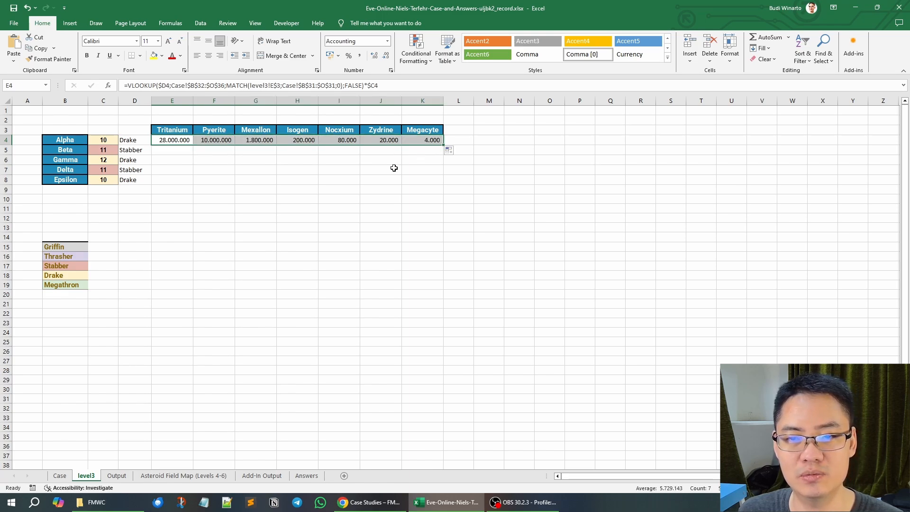
{"action": "left_click", "coordinate": [178, 154]}
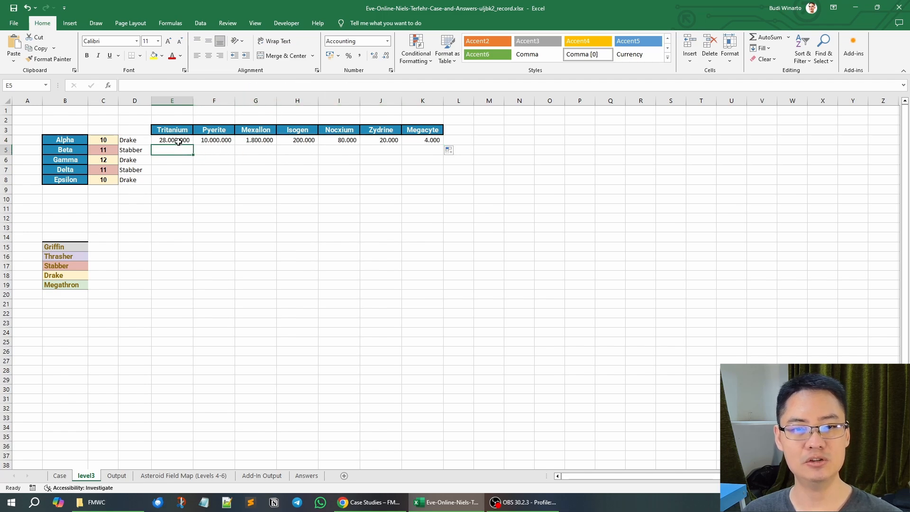
{"action": "left_click", "coordinate": [178, 142]}
{"action": "left_click", "coordinate": [433, 140], "text": "shift"}
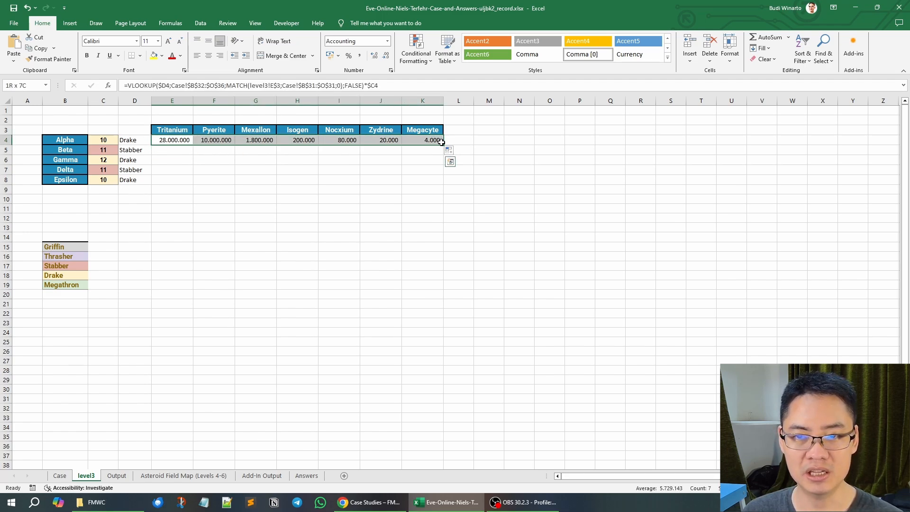
{"action": "left_click_drag", "start_coordinate": [443, 145], "coordinate": [445, 185]}
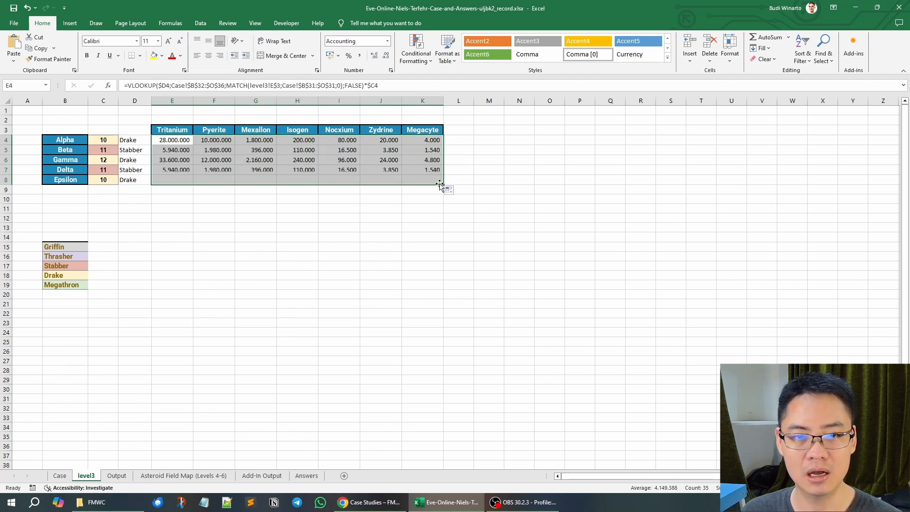
{"action": "left_click", "coordinate": [264, 210]}
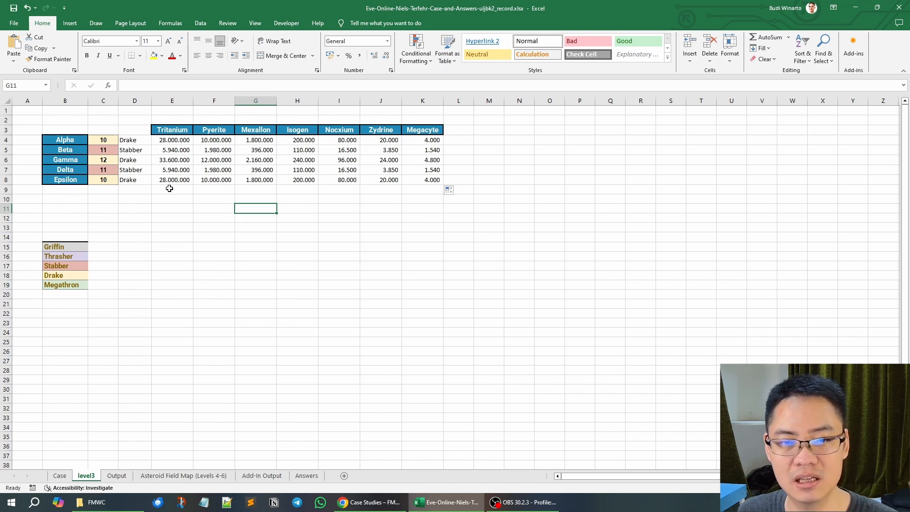
Add AutoSum totals for each mineral column in row 9 and return to the Case sheet.
{"action": "left_click_drag", "start_coordinate": [166, 141], "coordinate": [410, 190]}
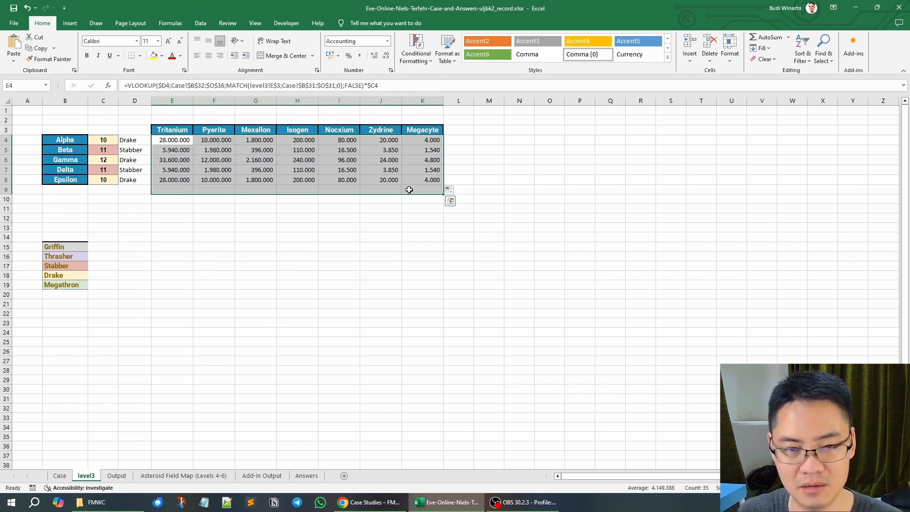
{"action": "key", "text": "alt+equal"}
{"action": "left_click", "coordinate": [315, 249]}
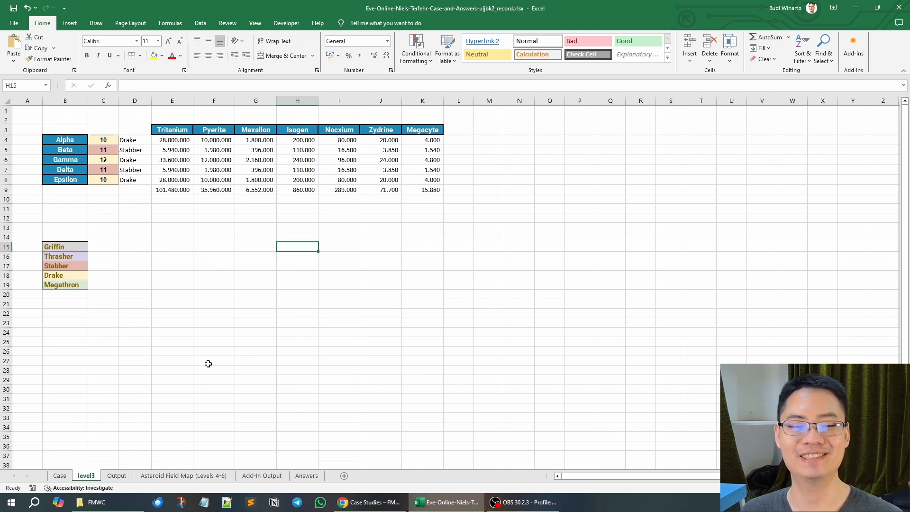
{"action": "left_click", "coordinate": [59, 476]}
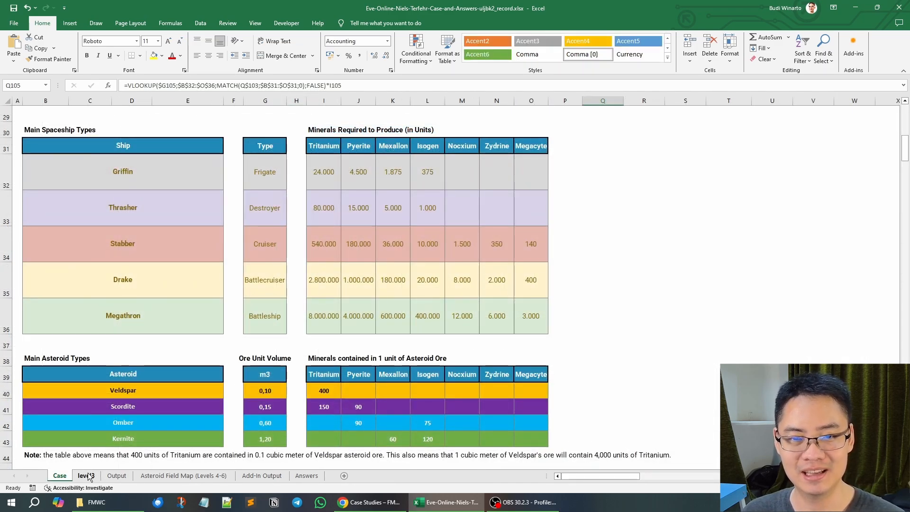
Review the Level 3 question and Example3's date on the Case sheet against the mineral table on the level3 sheet.
{"action": "scroll", "coordinate": [288, 378], "scroll_direction": "down", "scroll_amount": 2}
{"action": "scroll", "coordinate": [289, 378], "scroll_direction": "down", "scroll_amount": 20}
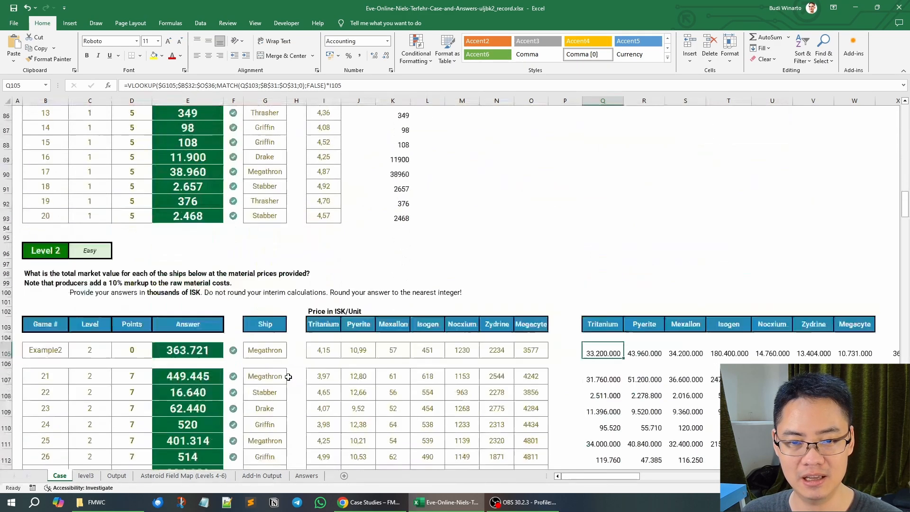
{"action": "scroll", "coordinate": [287, 377], "scroll_direction": "up", "scroll_amount": 3}
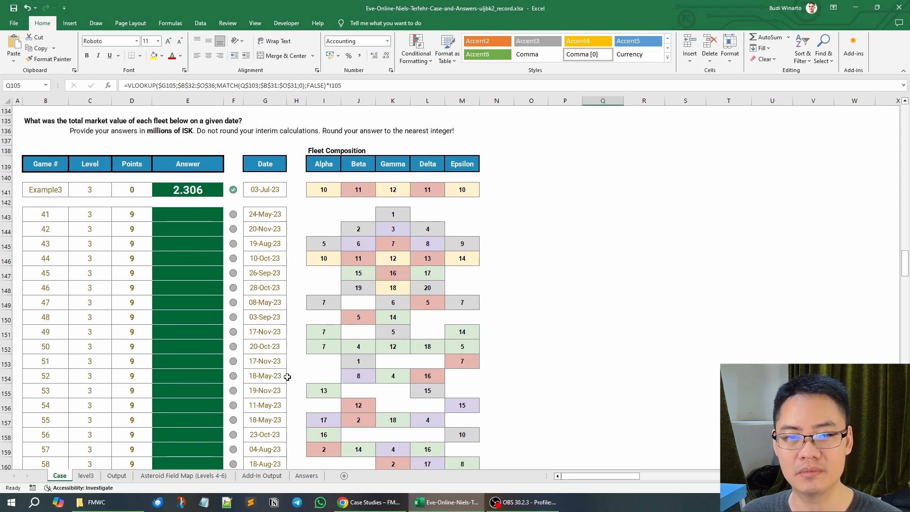
{"action": "left_click", "coordinate": [86, 475]}
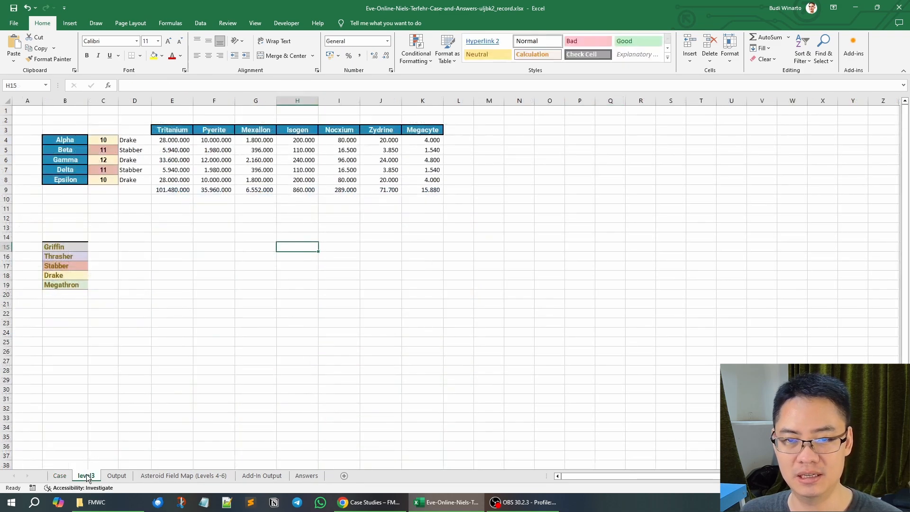
{"action": "left_click", "coordinate": [60, 476]}
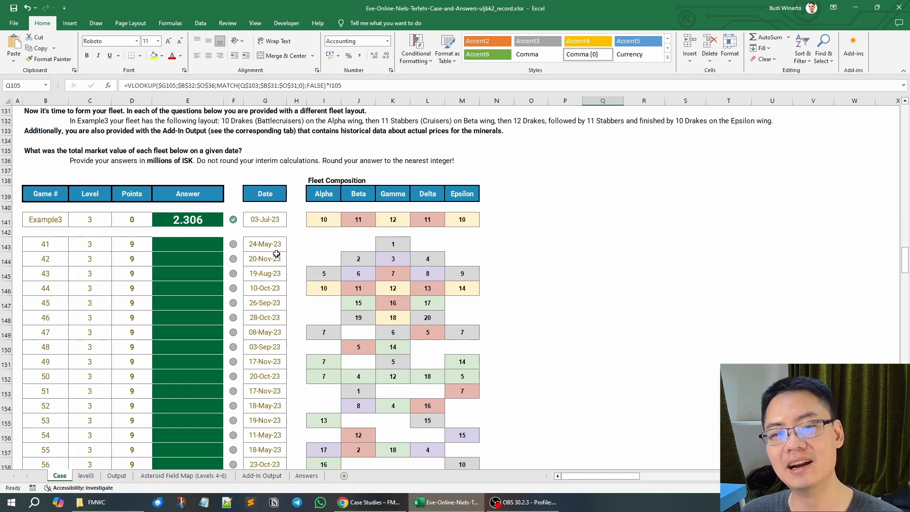
{"action": "left_click", "coordinate": [272, 216]}
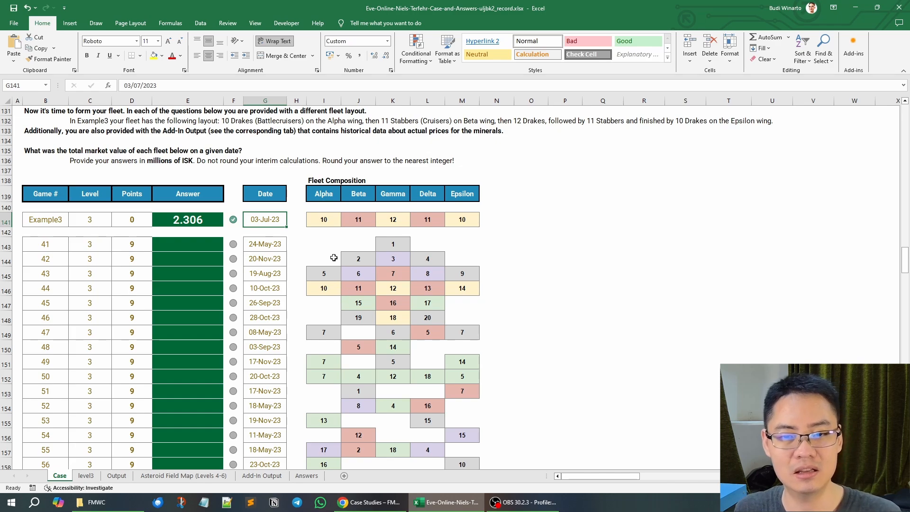
{"action": "left_click", "coordinate": [293, 219]}
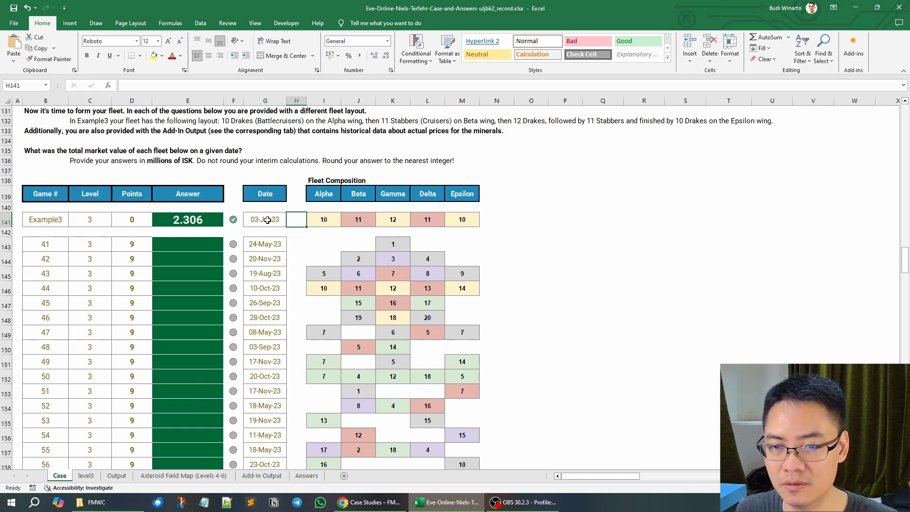
{"action": "left_click", "coordinate": [268, 220]}
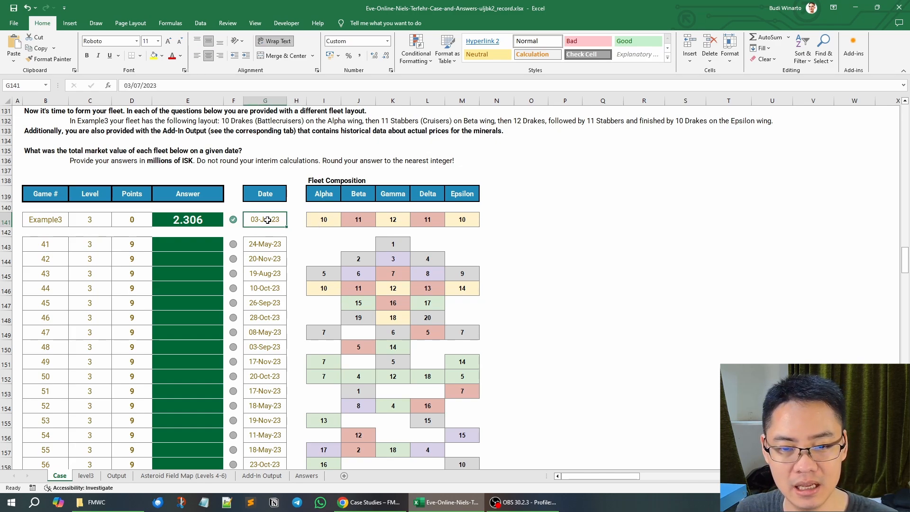
{"action": "left_click", "coordinate": [91, 476]}
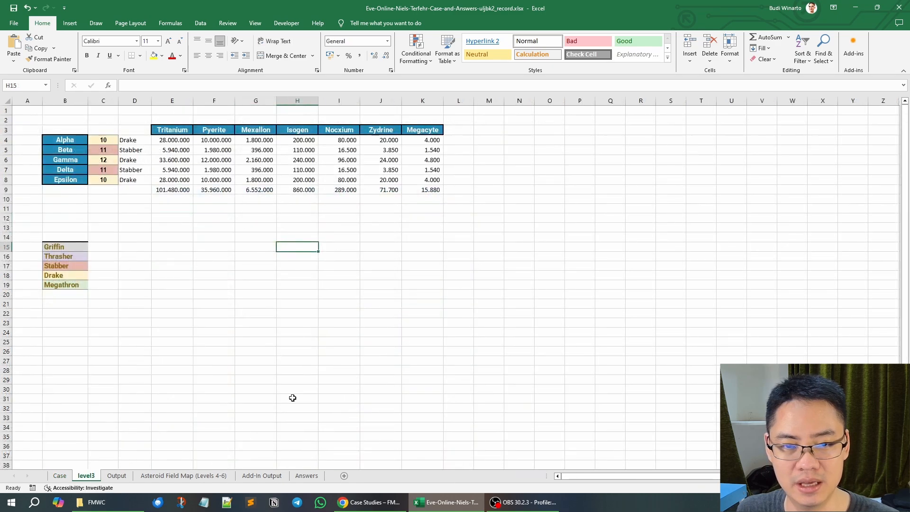
Copy Example3's date from G141 on the Case sheet and paste it as a link into N141.
{"action": "left_click", "coordinate": [60, 476]}
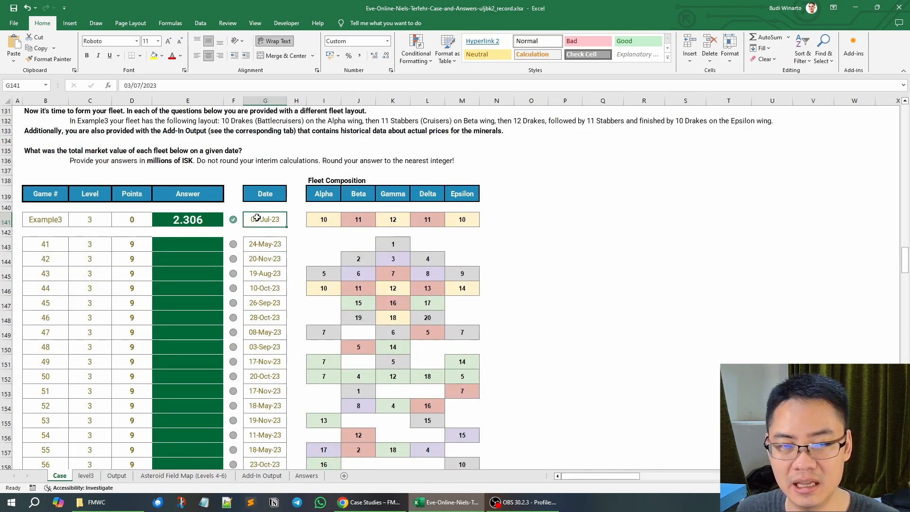
{"action": "key", "text": "ctrl+c"}
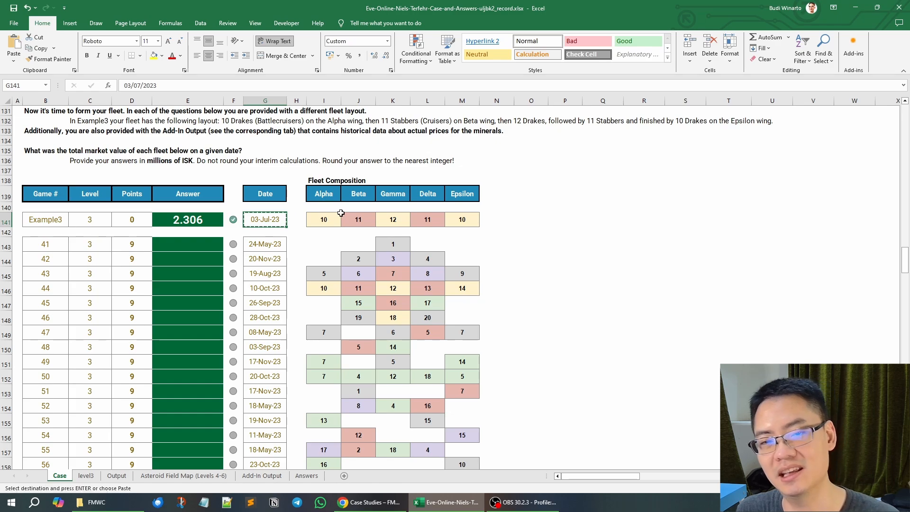
{"action": "left_click", "coordinate": [498, 221]}
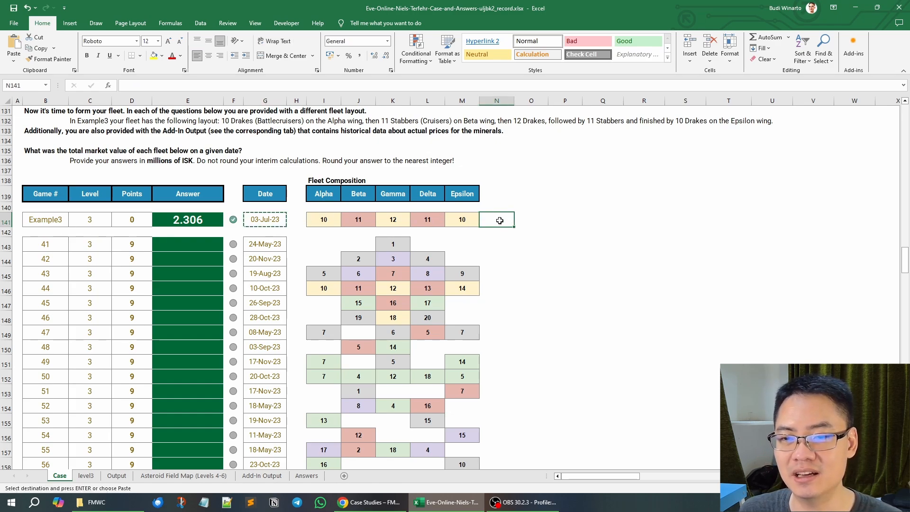
{"action": "right_click", "coordinate": [498, 221]}
{"action": "left_click", "coordinate": [591, 276]}
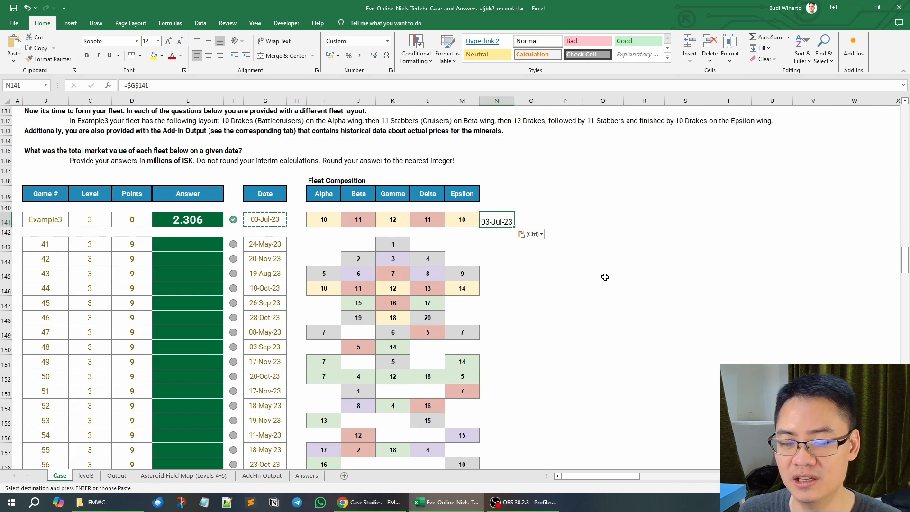
{"action": "left_click", "coordinate": [510, 273]}
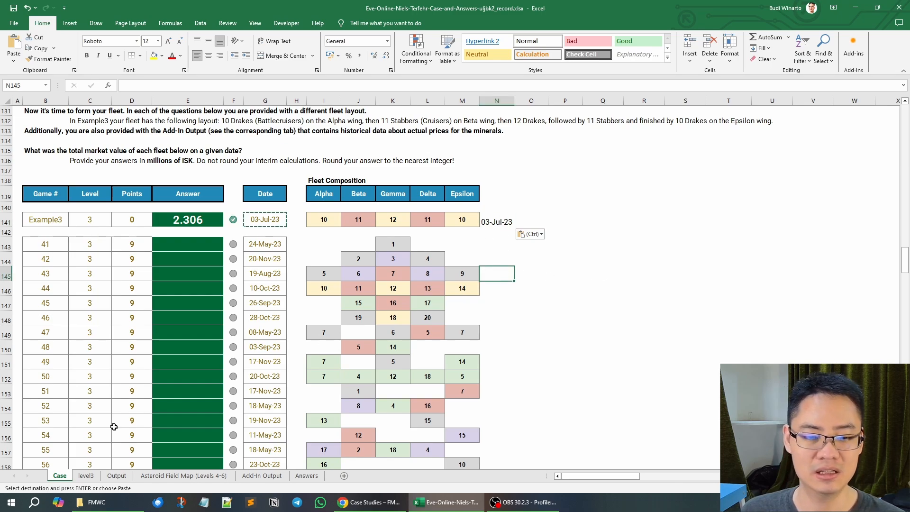
Delete the mineral totals in E9:K9 on the level3 sheet.
{"action": "left_click", "coordinate": [86, 476]}
{"action": "left_click_drag", "start_coordinate": [178, 190], "coordinate": [424, 190]}
{"action": "key", "text": "ctrl+v"}
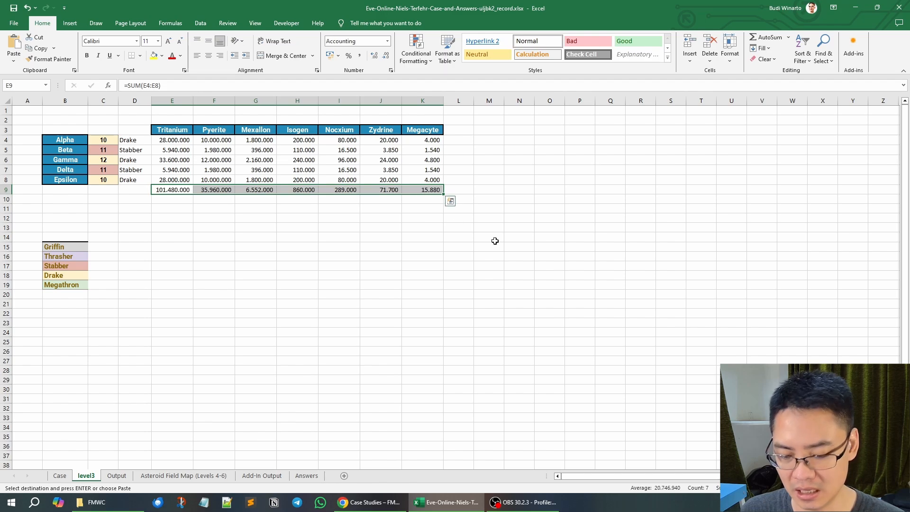
{"action": "key", "text": "Delete"}
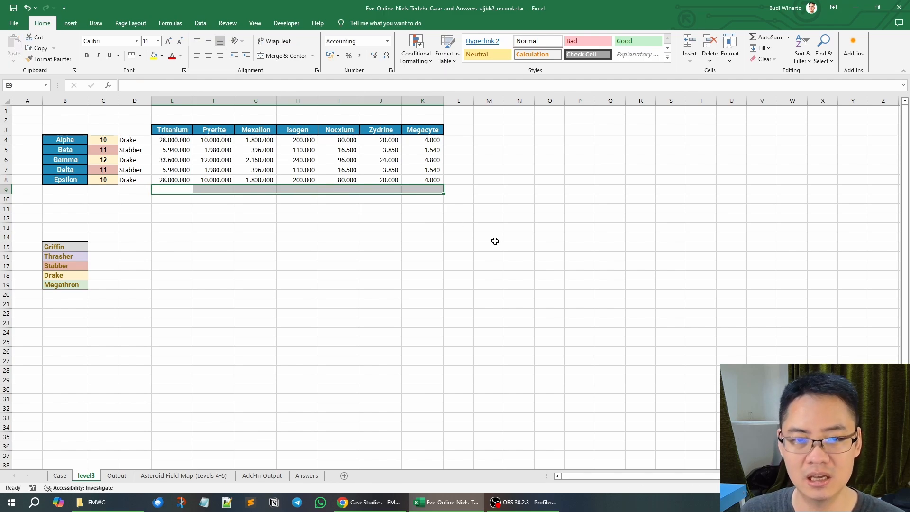
{"action": "left_click", "coordinate": [301, 276]}
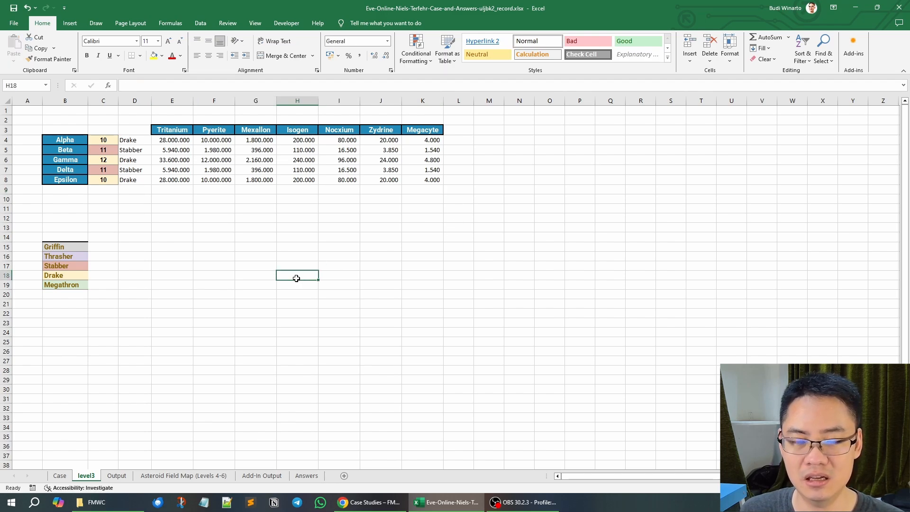
Widen column C slightly on the level3 sheet and enter the label "Date" in B9 below Epsilon.
{"action": "left_click", "coordinate": [138, 189]}
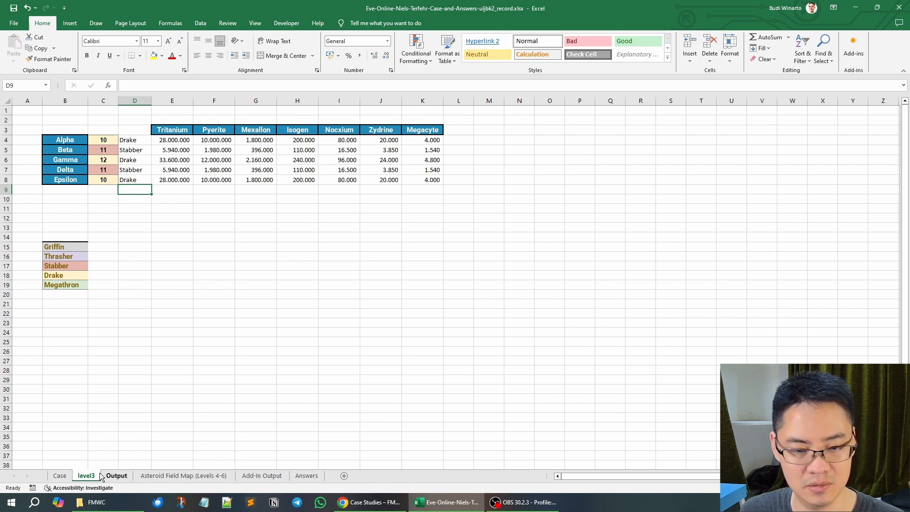
{"action": "left_click", "coordinate": [60, 475]}
{"action": "left_click", "coordinate": [87, 475]}
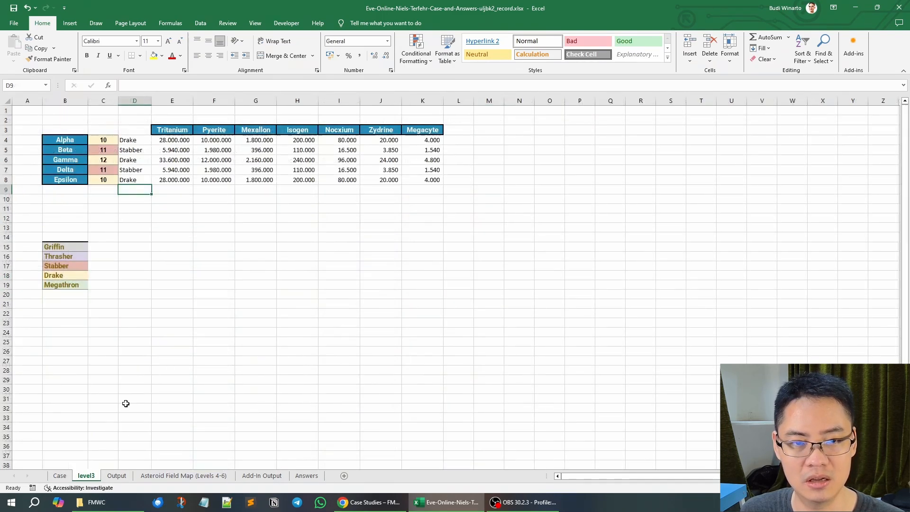
{"action": "left_click", "coordinate": [106, 188]}
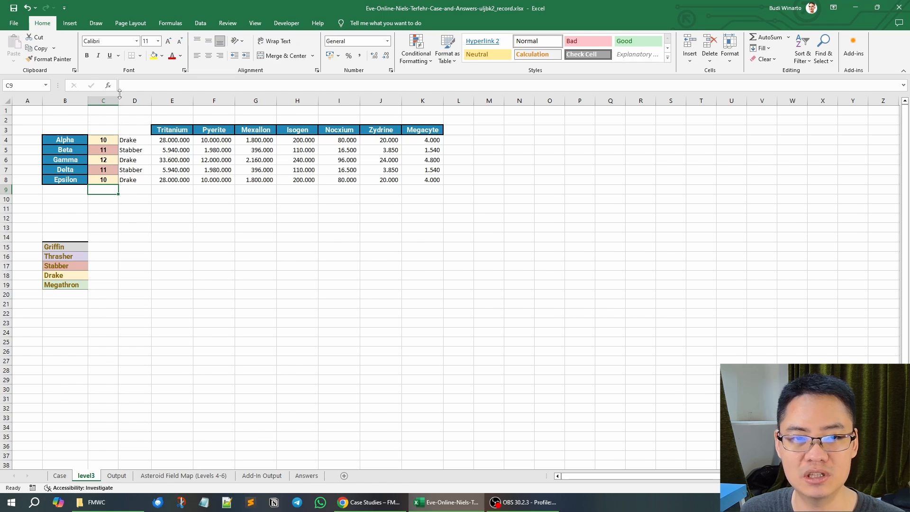
{"action": "left_click_drag", "start_coordinate": [119, 94], "coordinate": [126, 94]}
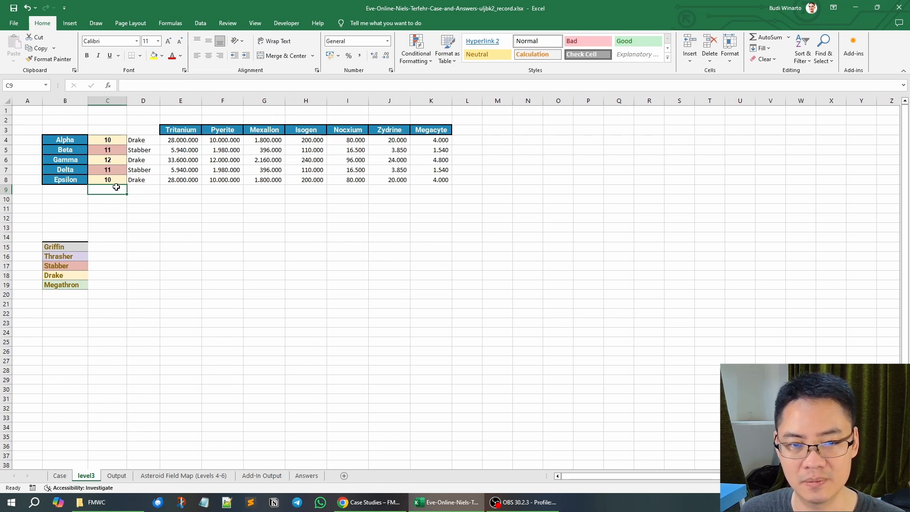
{"action": "left_click", "coordinate": [72, 190]}
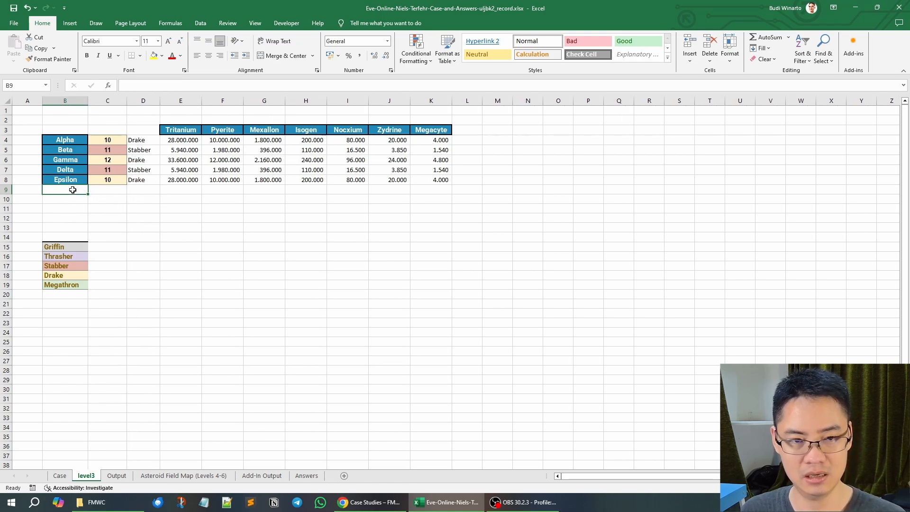
{"action": "type", "text": "Date"}
{"action": "key", "text": "Return"}
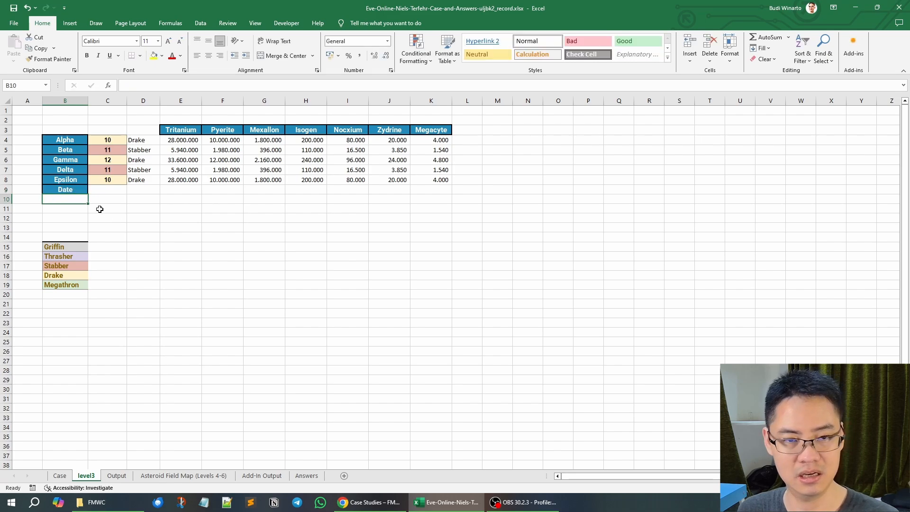
Copy the linked date from N141 on the Case sheet into C9 of the level3 sheet as a value only.
{"action": "left_click", "coordinate": [102, 191]}
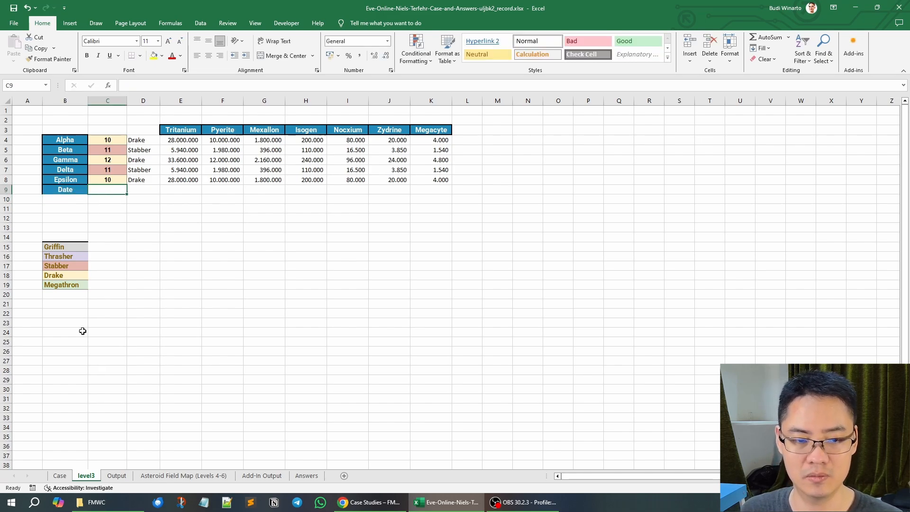
{"action": "left_click", "coordinate": [60, 475]}
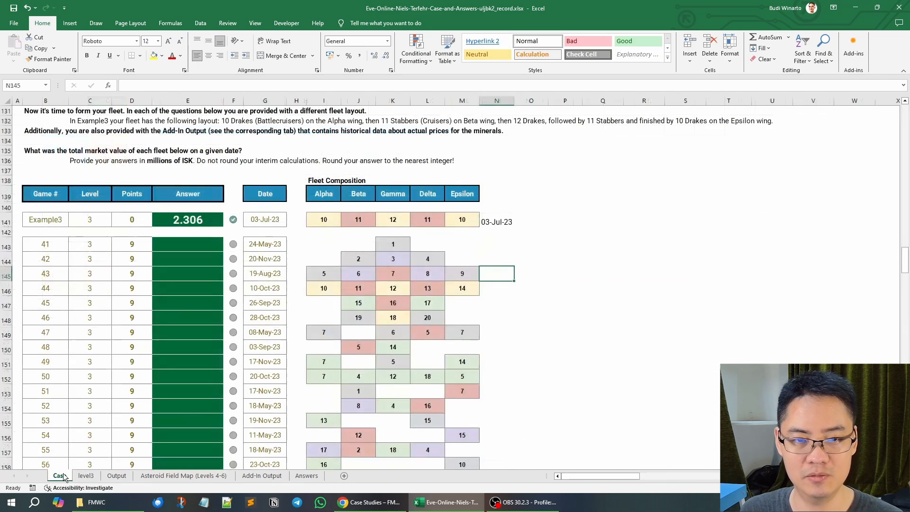
{"action": "left_click", "coordinate": [491, 220]}
{"action": "key", "text": "ctrl+c"}
{"action": "left_click", "coordinate": [90, 475]}
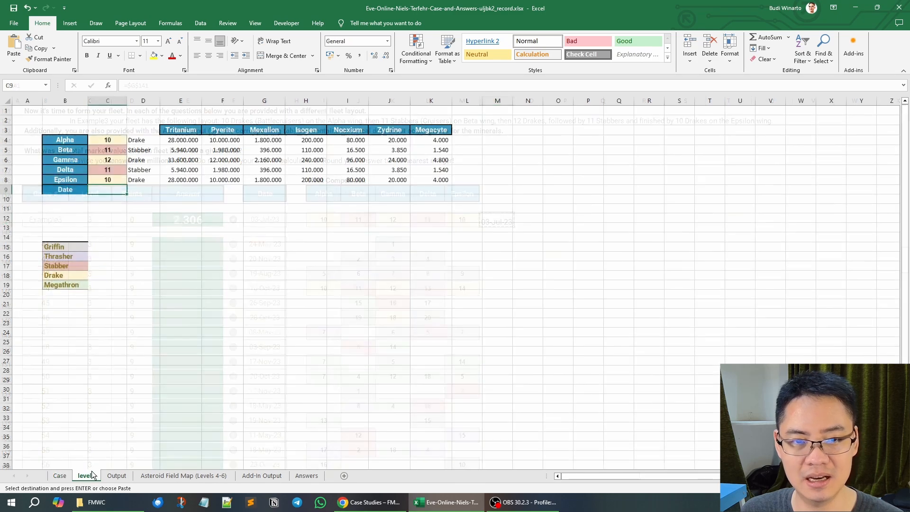
{"action": "key", "text": "ctrl+v"}
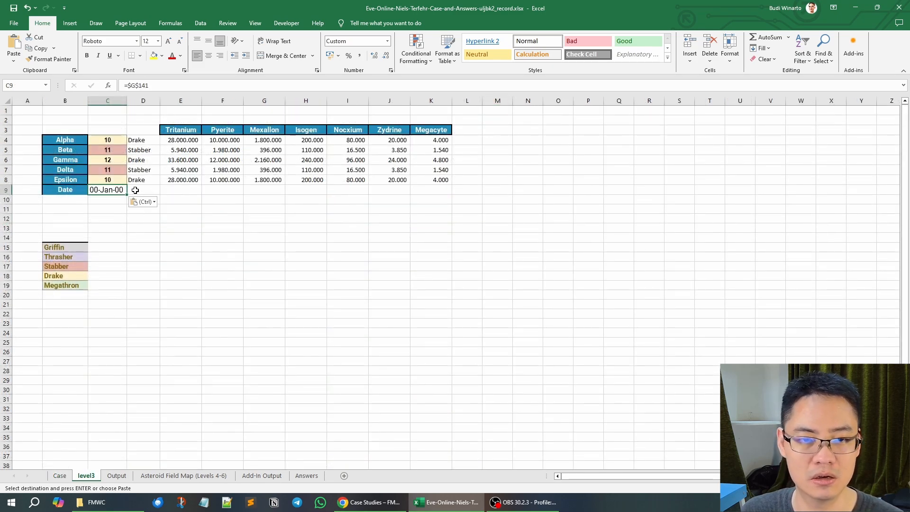
{"action": "key", "text": "ctrl+z"}
{"action": "right_click", "coordinate": [115, 190]}
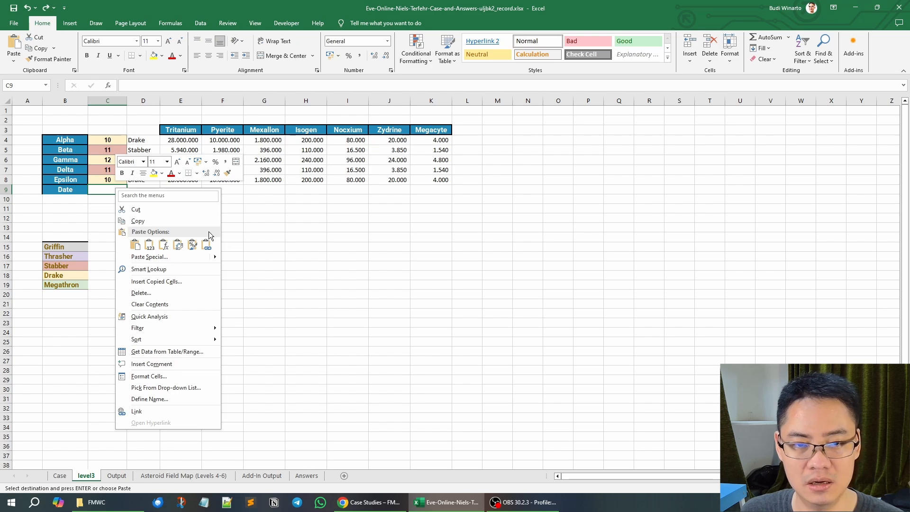
{"action": "left_click", "coordinate": [150, 245]}
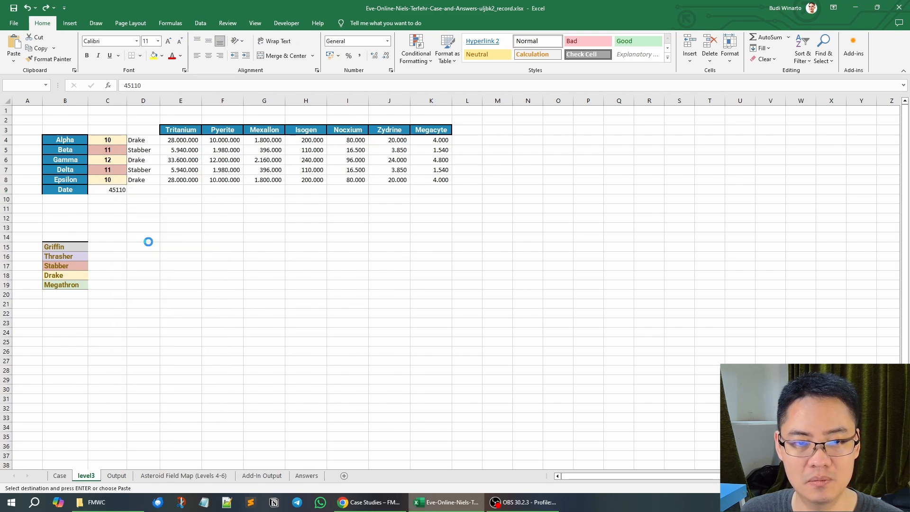
Format the date value in C9 as Short Date.
{"action": "left_click", "coordinate": [387, 41]}
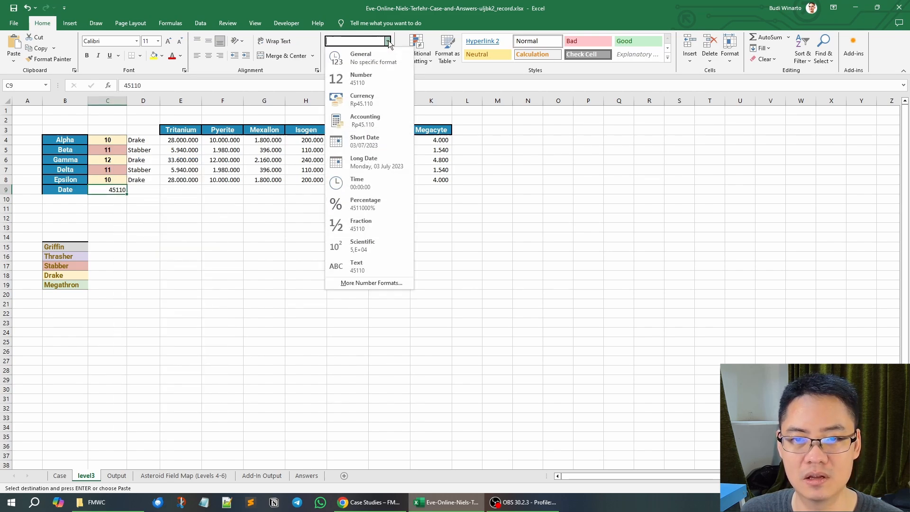
{"action": "left_click", "coordinate": [369, 149]}
{"action": "left_click", "coordinate": [179, 266]}
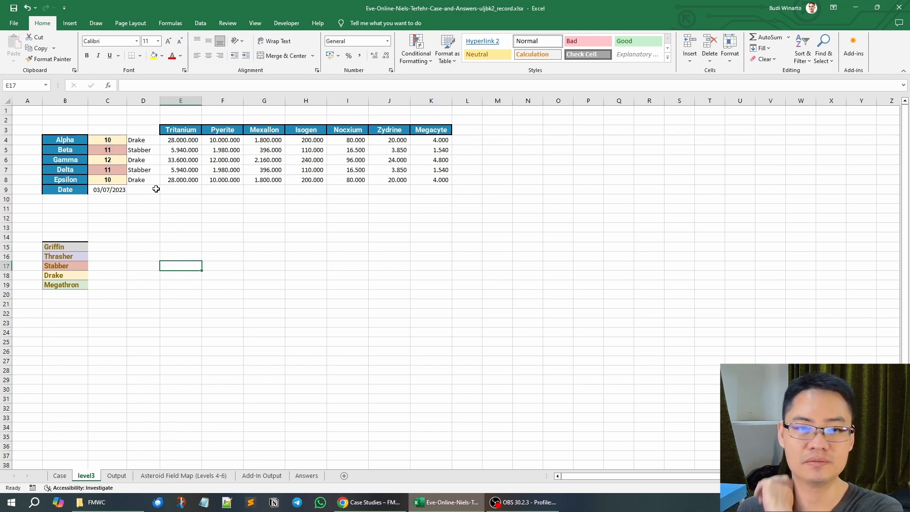
{"action": "left_click", "coordinate": [124, 190]}
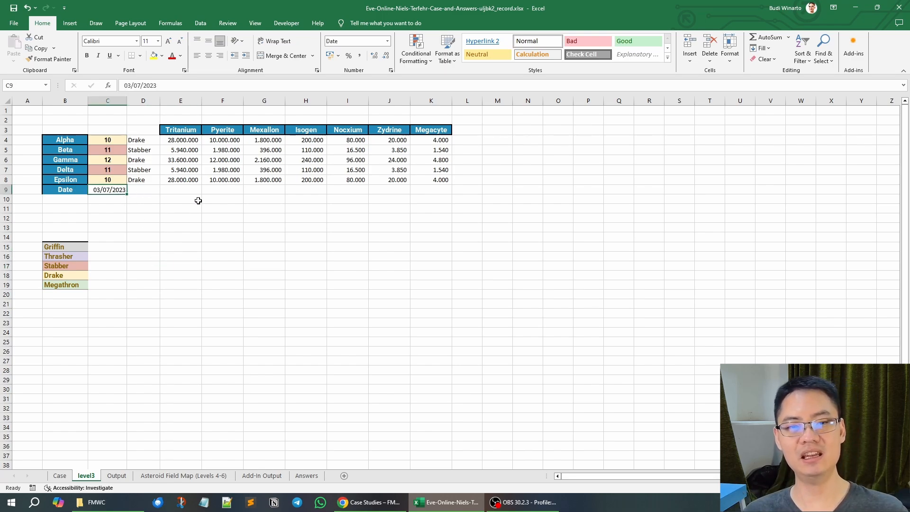
Start a VLOOKUP in E9 of the level3 sheet with the date in $C$9 as the absolute lookup value.
{"action": "left_click", "coordinate": [175, 189]}
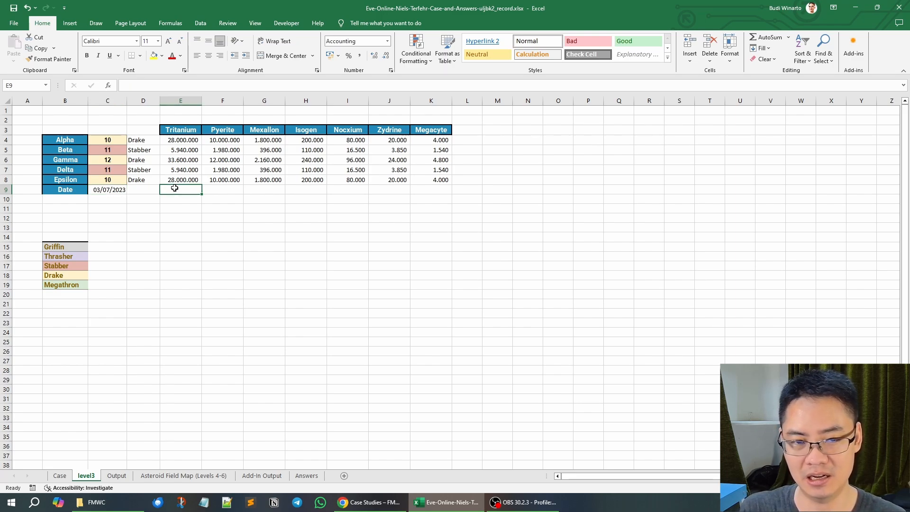
{"action": "type", "text": "=vl"}
{"action": "key", "text": "Tab"}
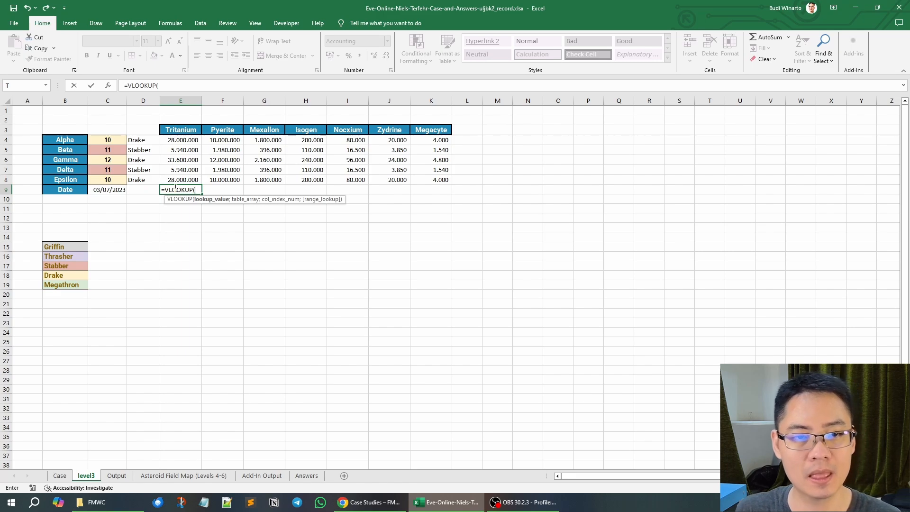
{"action": "left_click", "coordinate": [102, 189]}
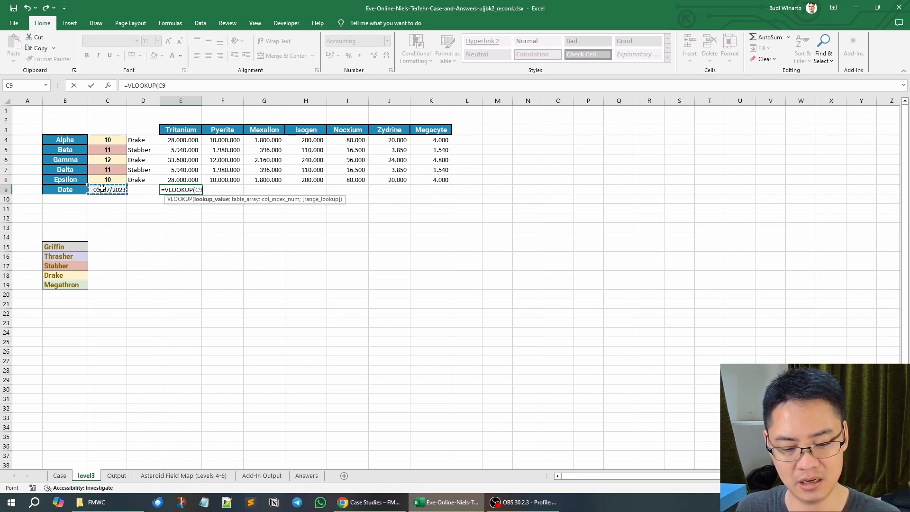
{"action": "key", "text": "F4"}
{"action": "key", "text": "F4"}
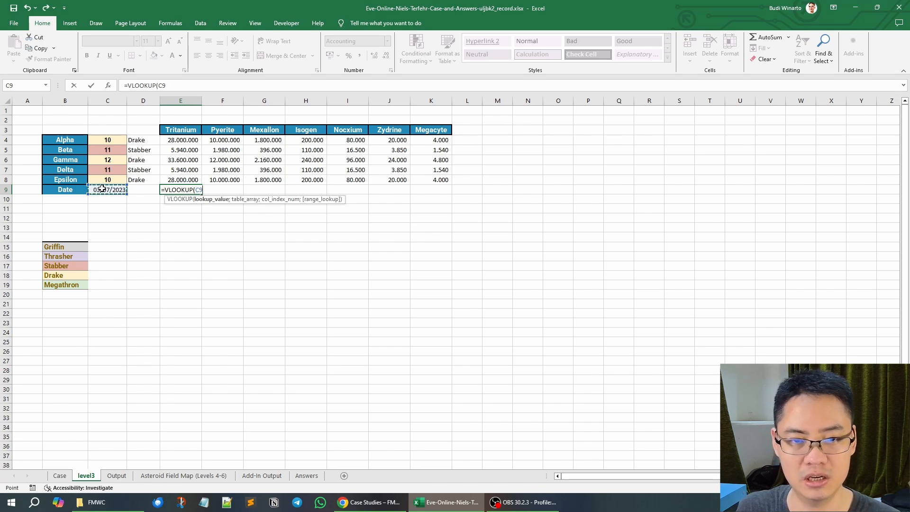
{"action": "key", "text": "F4"}
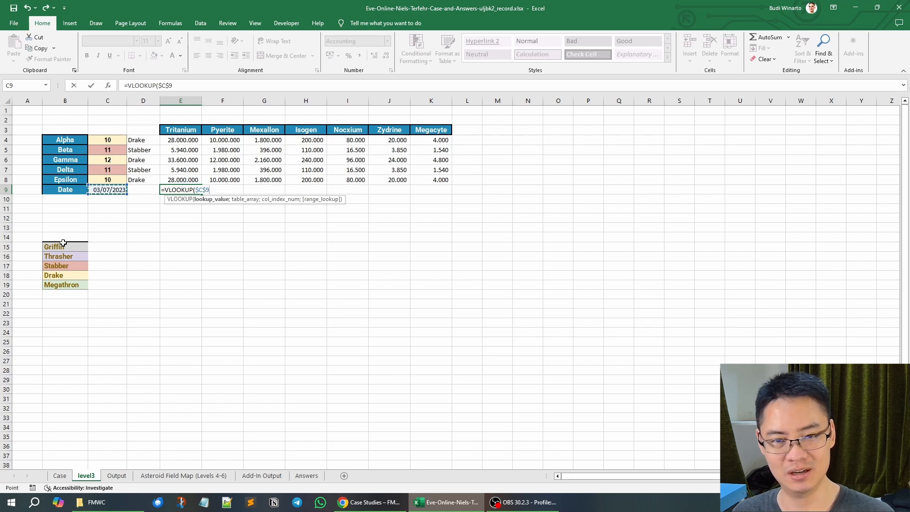
{"action": "type", "text": ";"}
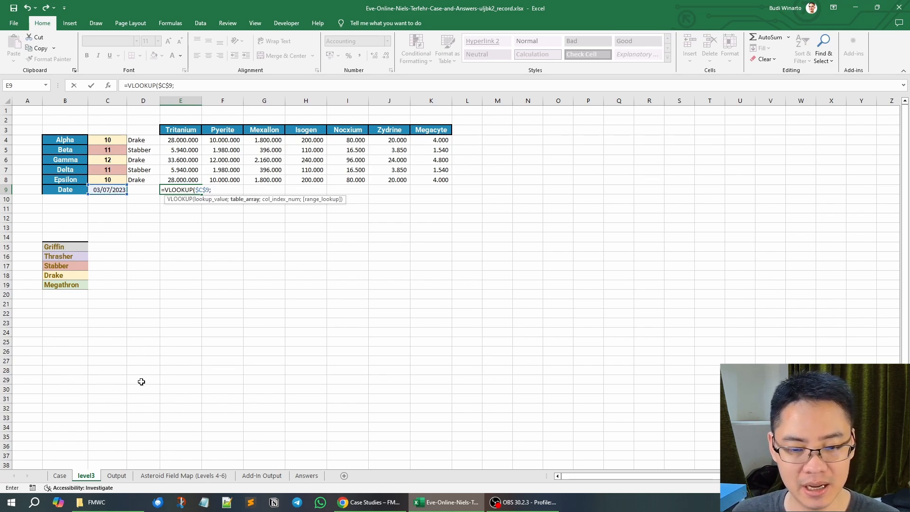
Set the VLOOKUP's table array to the absolute price range Output!$B$3:$I$211.
{"action": "left_click", "coordinate": [115, 476]}
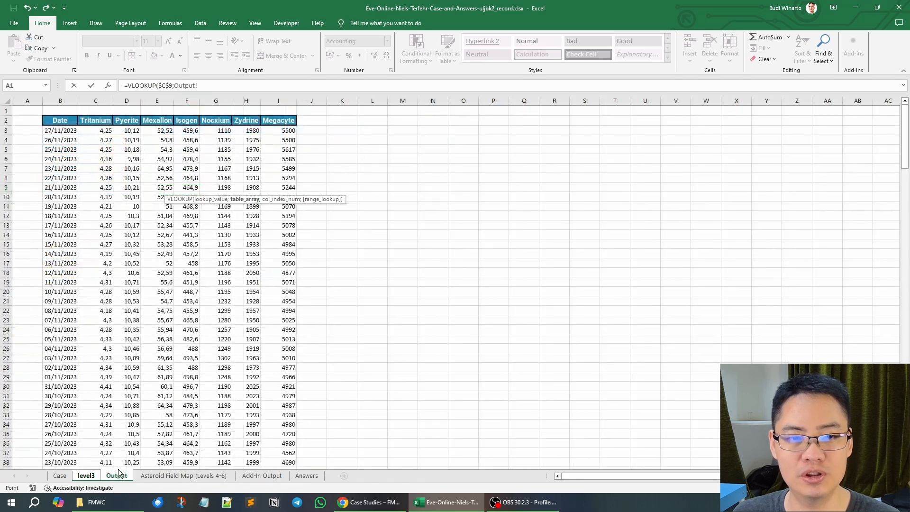
{"action": "left_click", "coordinate": [57, 130]}
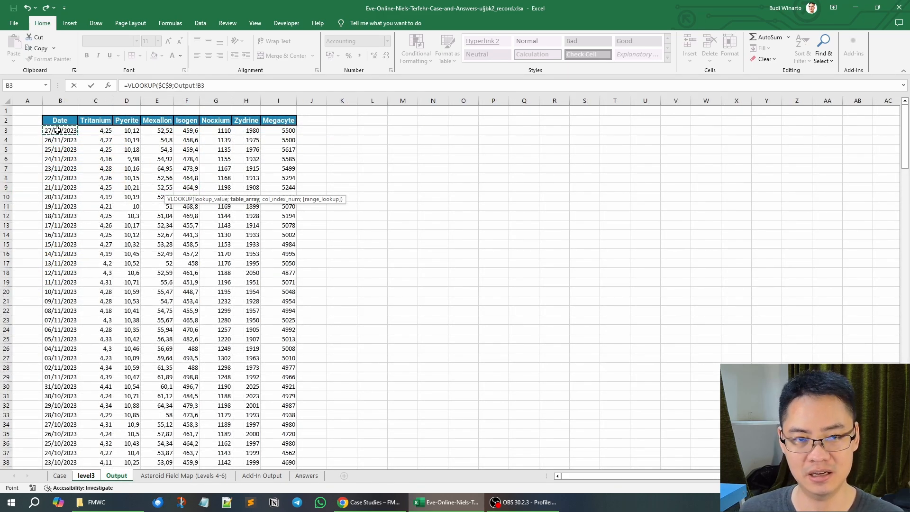
{"action": "key", "text": "ctrl+shift+Right"}
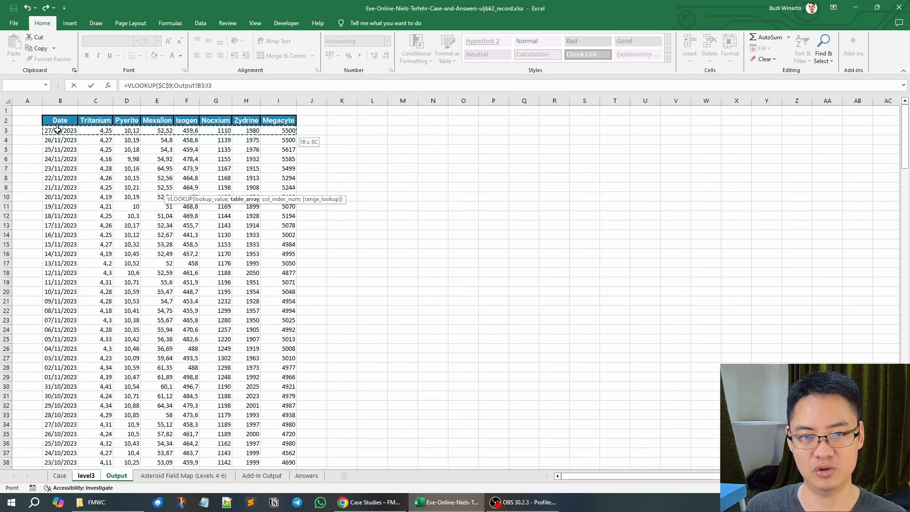
{"action": "key", "text": "ctrl+shift+Down"}
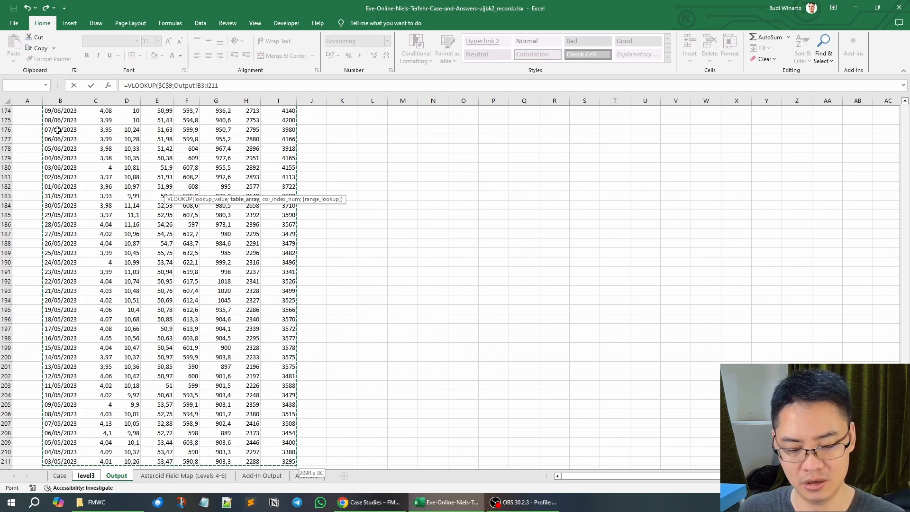
{"action": "key", "text": "F4"}
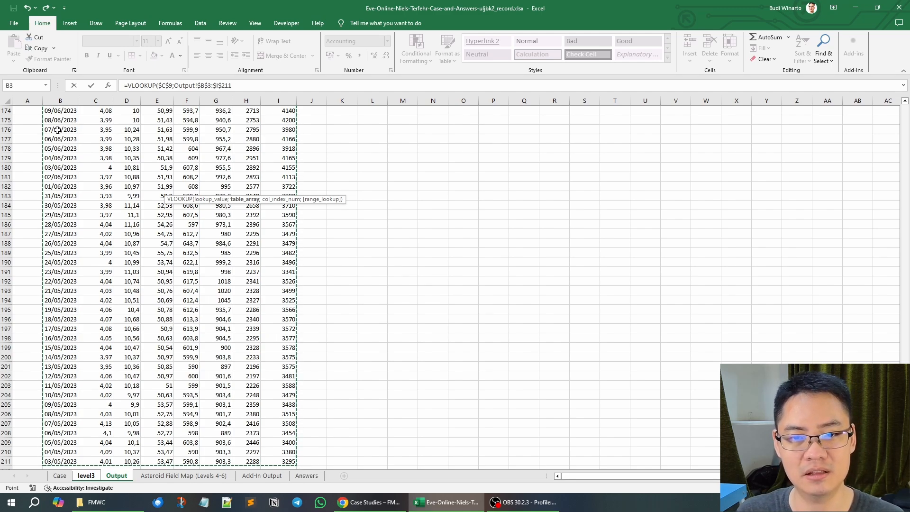
{"action": "type", "text": ";"}
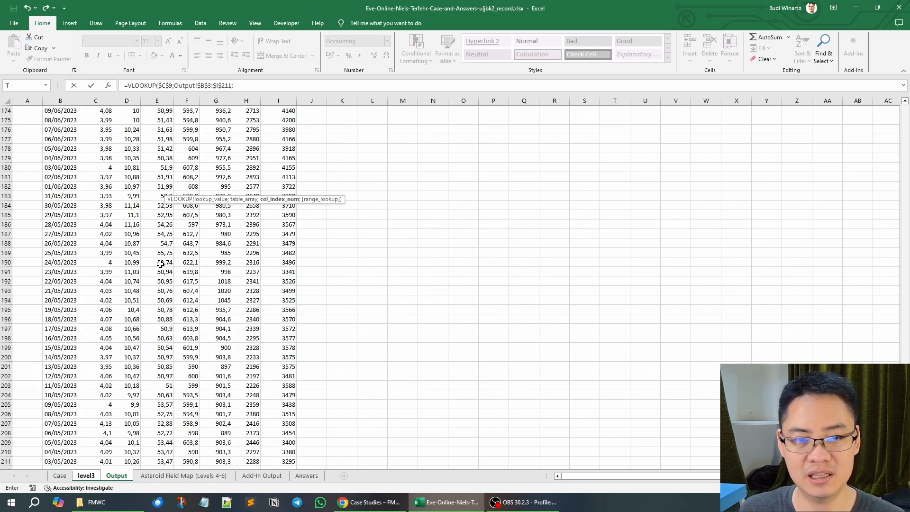
Nest a MATCH function as the column index, with the row-locked Tritanium header level3!E$3 as its lookup value.
{"action": "left_click", "coordinate": [87, 475]}
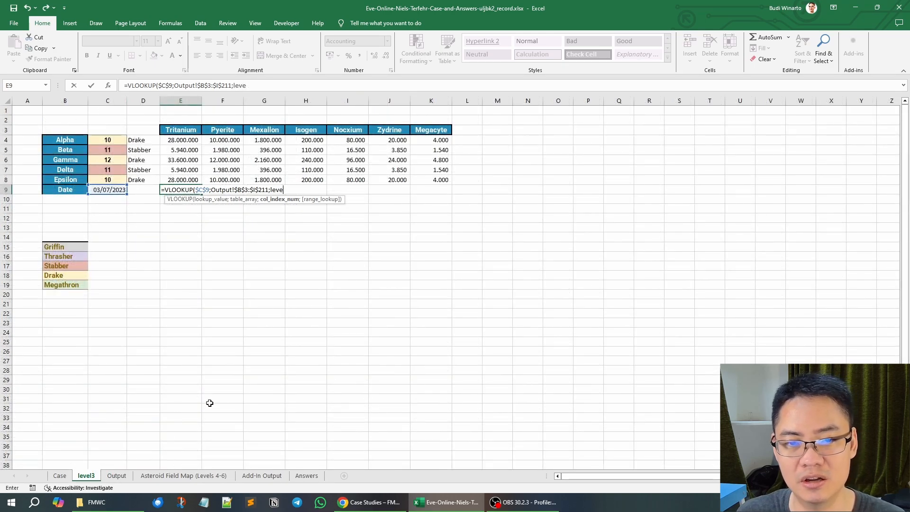
{"action": "key", "text": "BackSpace"}
{"action": "key", "text": "BackSpace"}
{"action": "key", "text": "BackSpace"}
{"action": "key", "text": "BackSpace"}
{"action": "type", "text": "MATCH("}
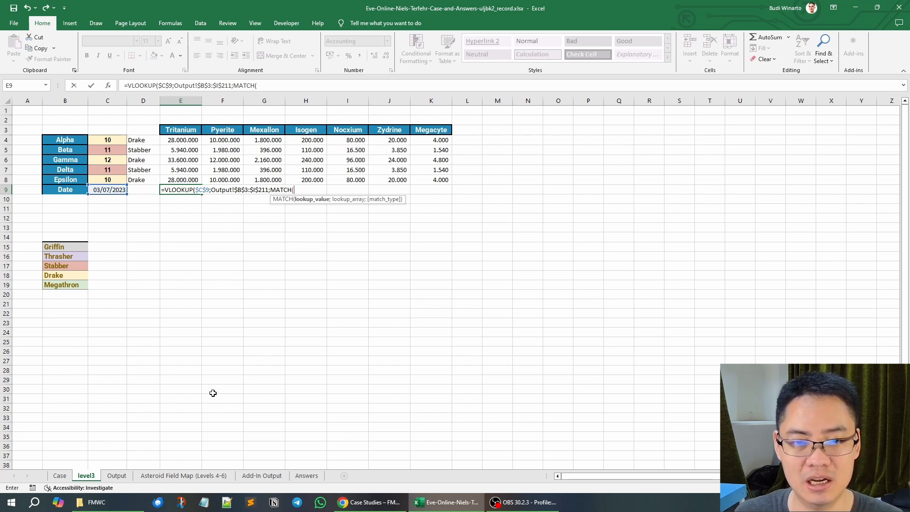
{"action": "left_click", "coordinate": [180, 133]}
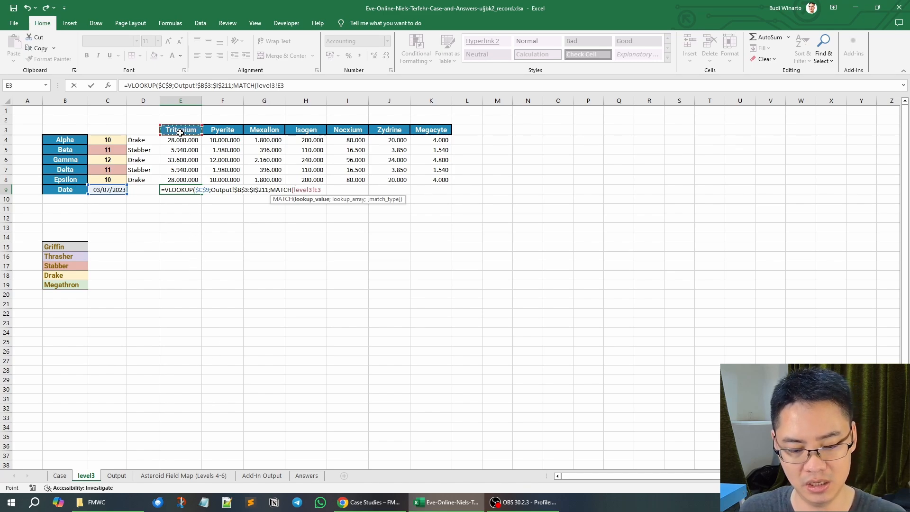
{"action": "key", "text": "F4"}
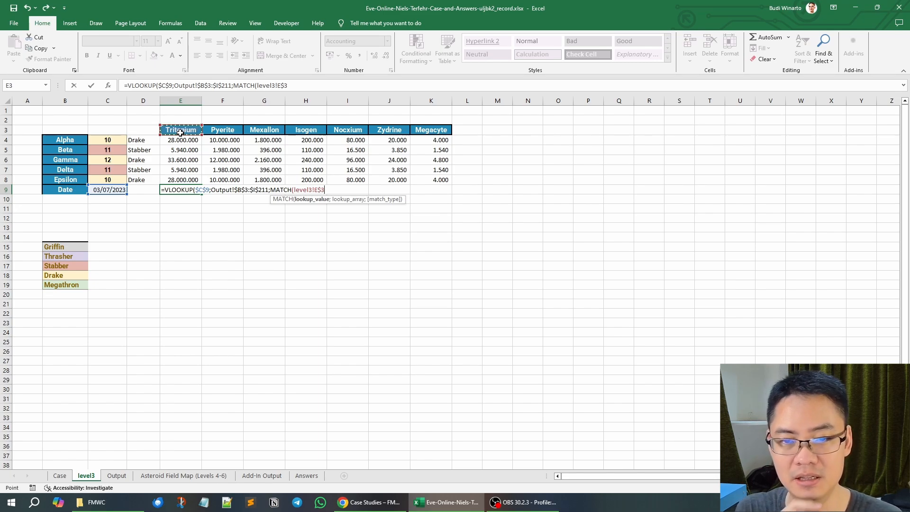
{"action": "type", "text": ";"}
Complete the MATCH with the Output sheet's header row $B$2:$I$2 as lookup array and match type 0.
{"action": "left_click", "coordinate": [116, 475]}
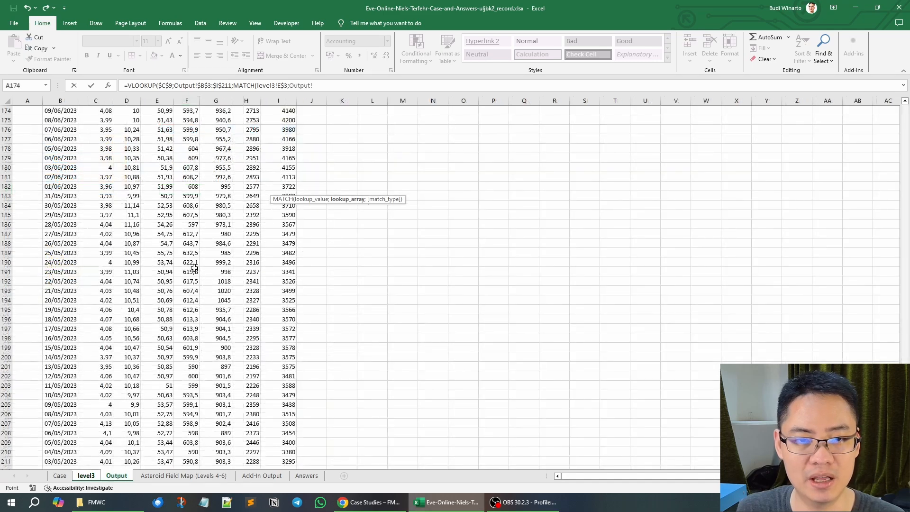
{"action": "left_click", "coordinate": [74, 243]}
{"action": "key", "text": "ctrl+Up"}
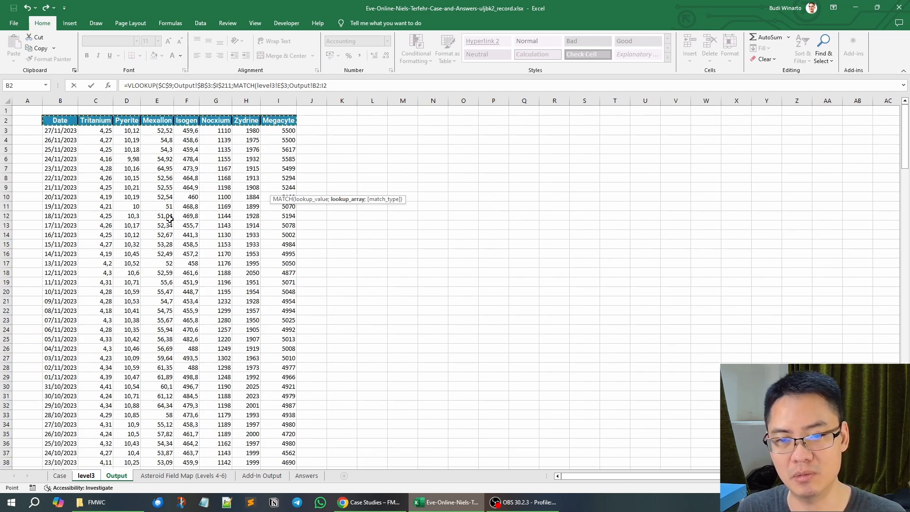
{"action": "key", "text": "F4"}
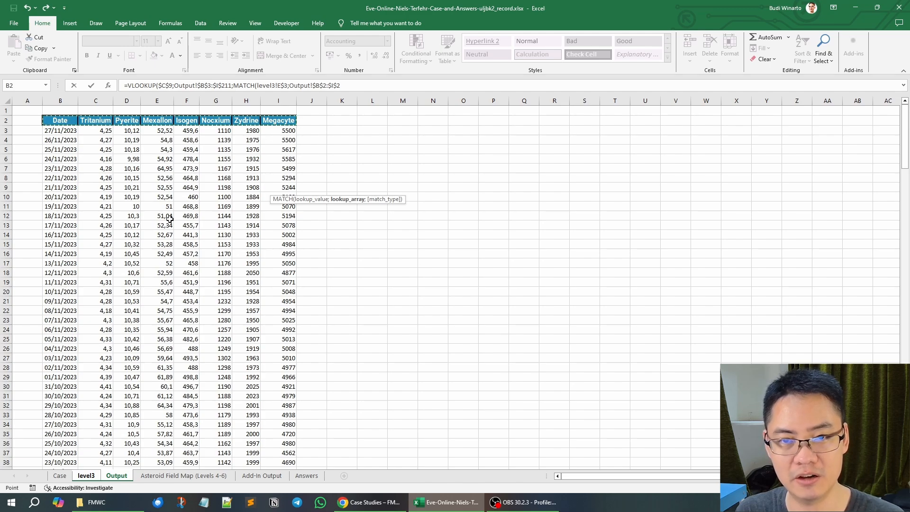
{"action": "type", "text": ";"}
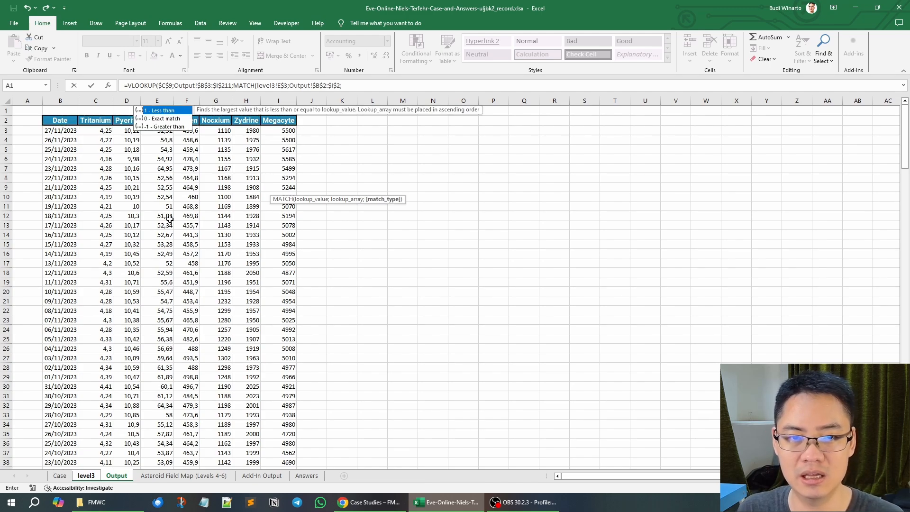
{"action": "type", "text": "0"}
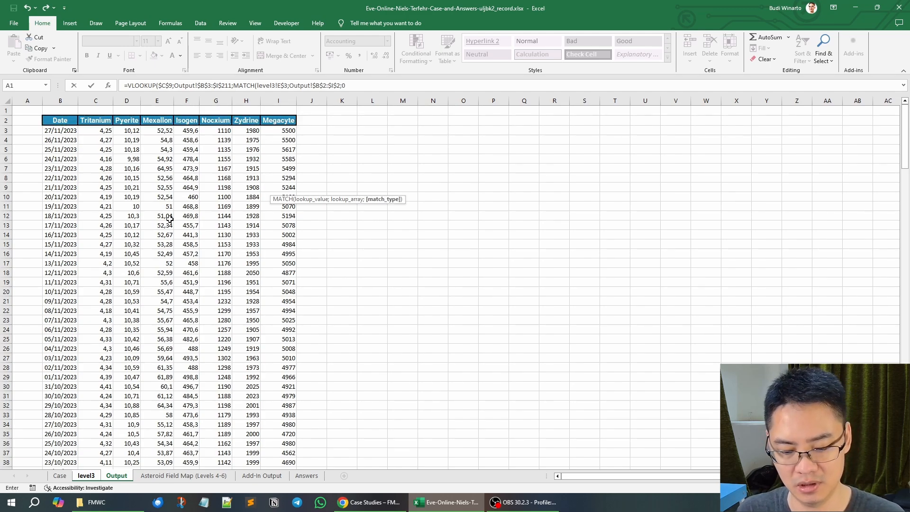
{"action": "type", "text": ")"}
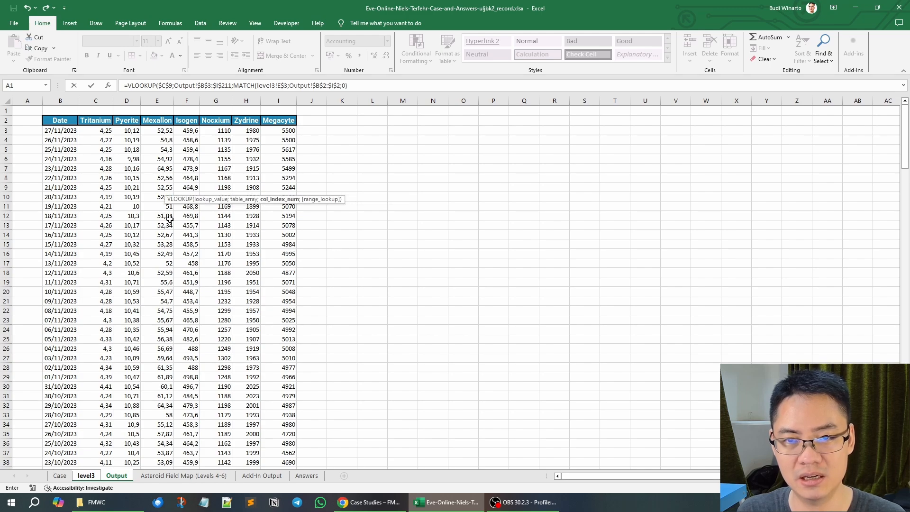
Set the VLOOKUP's range lookup to FALSE for an exact match and enter the formula in E9.
{"action": "type", "text": ";"}
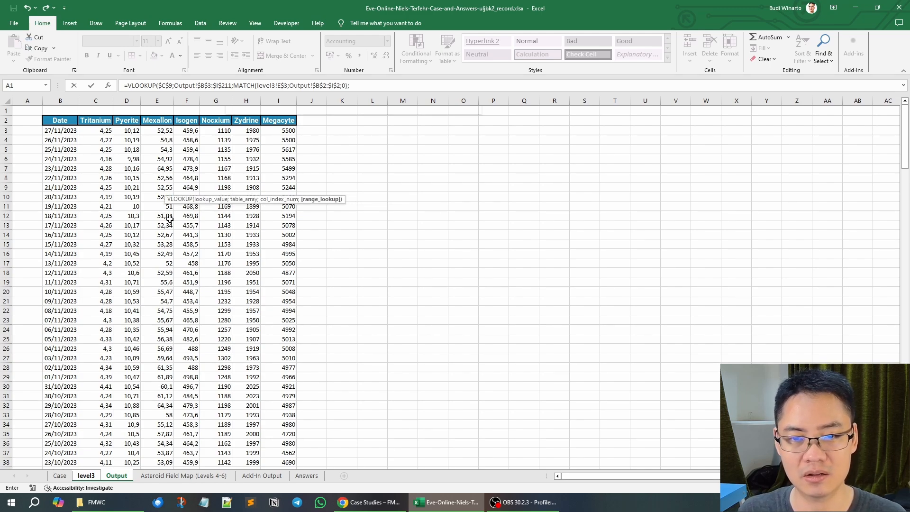
{"action": "key", "text": "Down"}
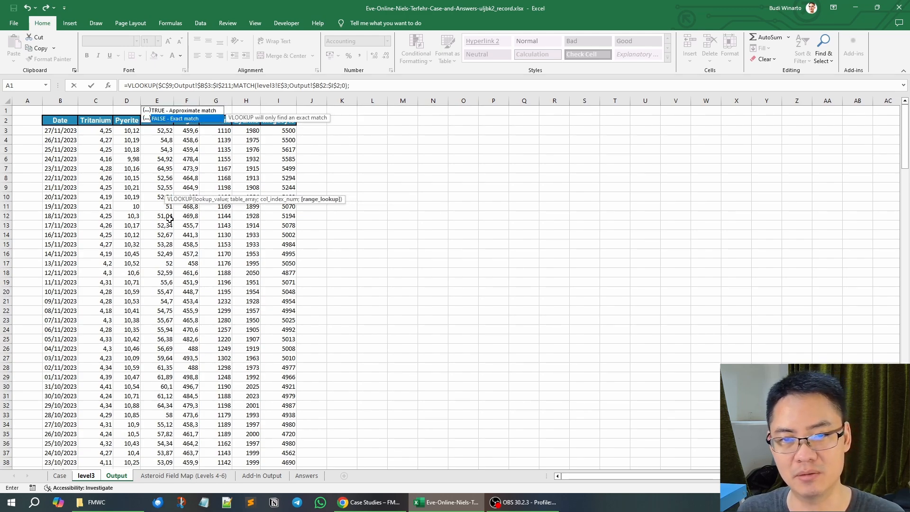
{"action": "key", "text": "Tab"}
{"action": "type", "text": ")"}
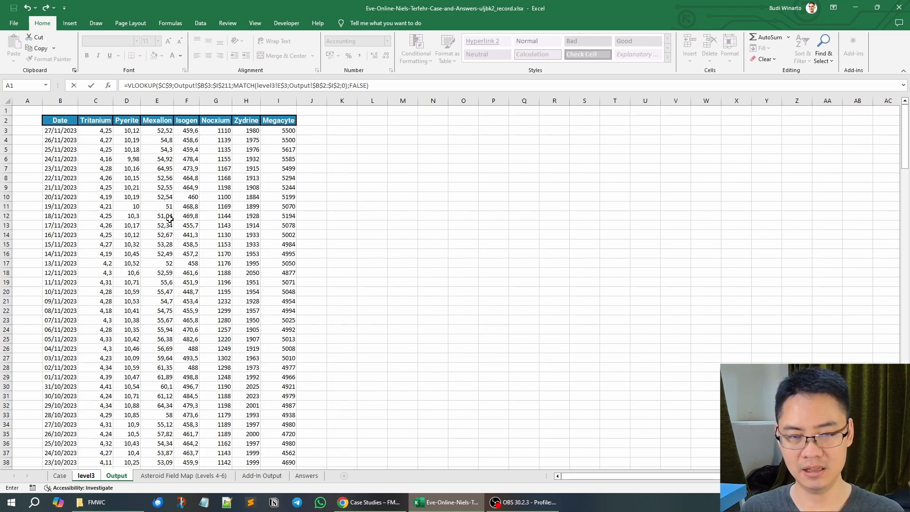
{"action": "key", "text": "Return"}
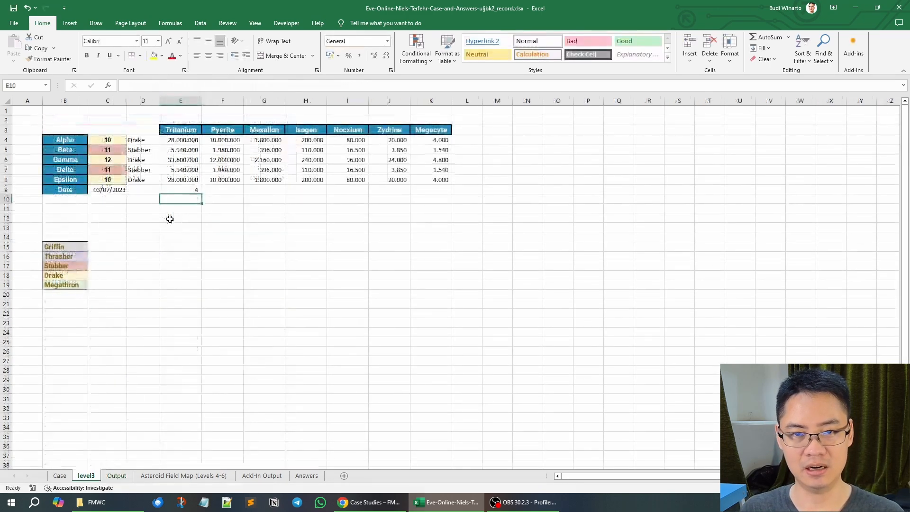
Format the price cells E9:K9 on the level3 sheet as comma-style numbers with two decimal places.
{"action": "left_click", "coordinate": [182, 192]}
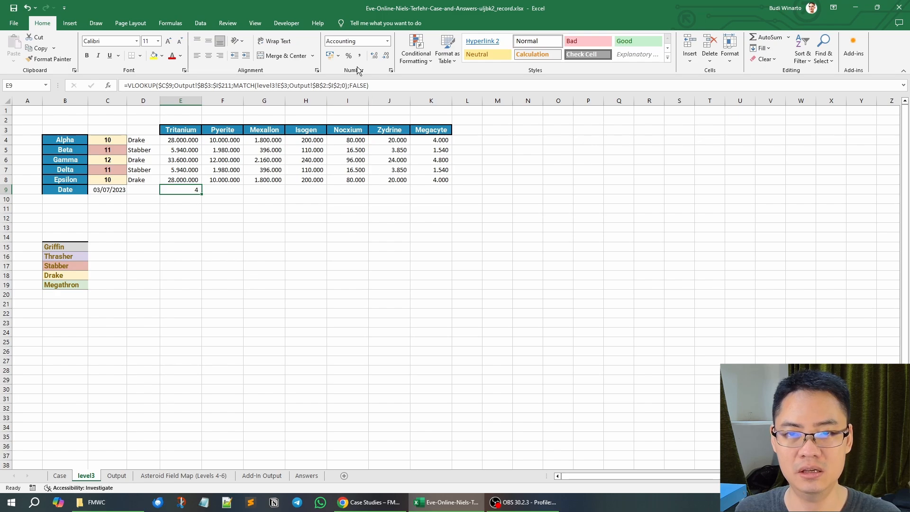
{"action": "left_click", "coordinate": [374, 57]}
{"action": "left_click", "coordinate": [374, 56]}
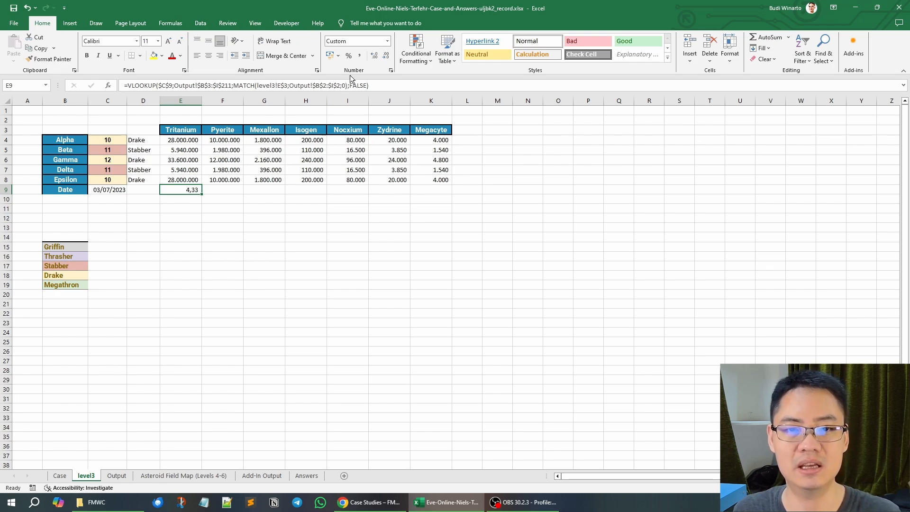
{"action": "left_click_drag", "start_coordinate": [429, 189], "coordinate": [185, 190]}
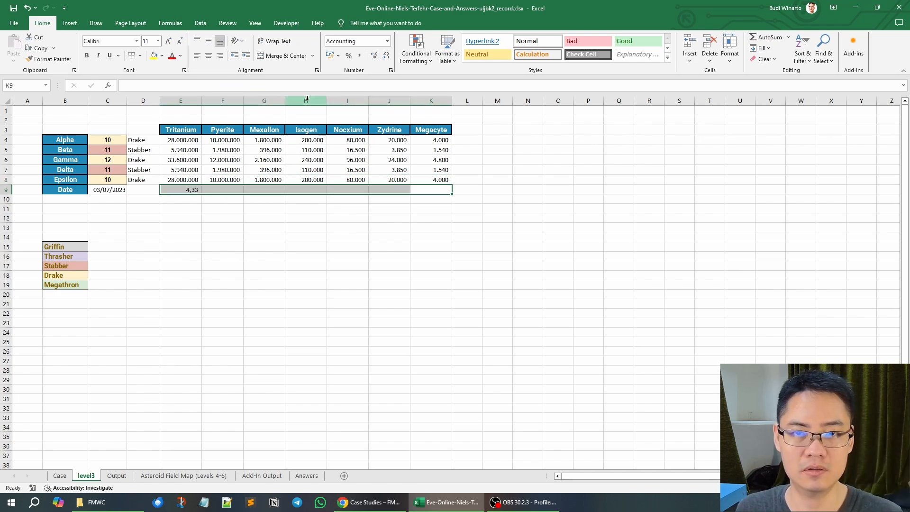
{"action": "left_click", "coordinate": [359, 56]}
{"action": "left_click", "coordinate": [374, 57]}
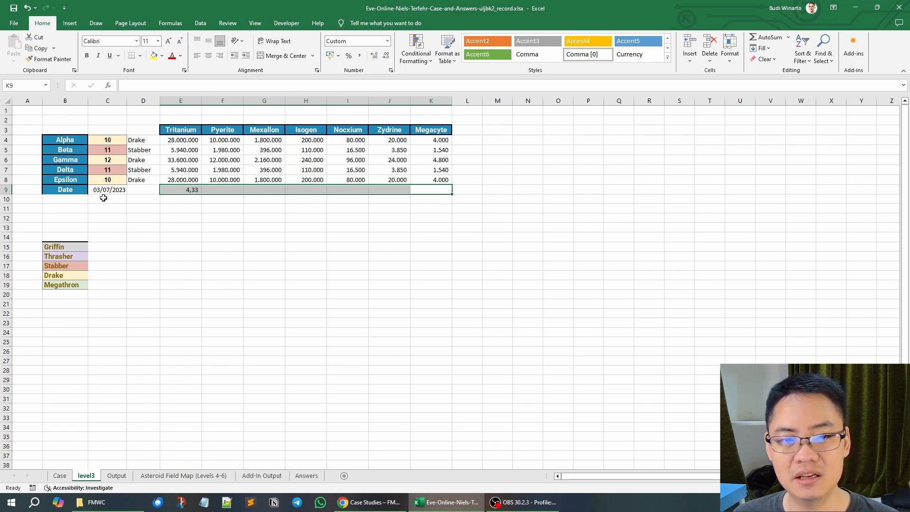
Fill the price lookup formula from E9 across to K9 for the remaining minerals.
{"action": "left_click", "coordinate": [221, 190]}
{"action": "left_click", "coordinate": [191, 190]}
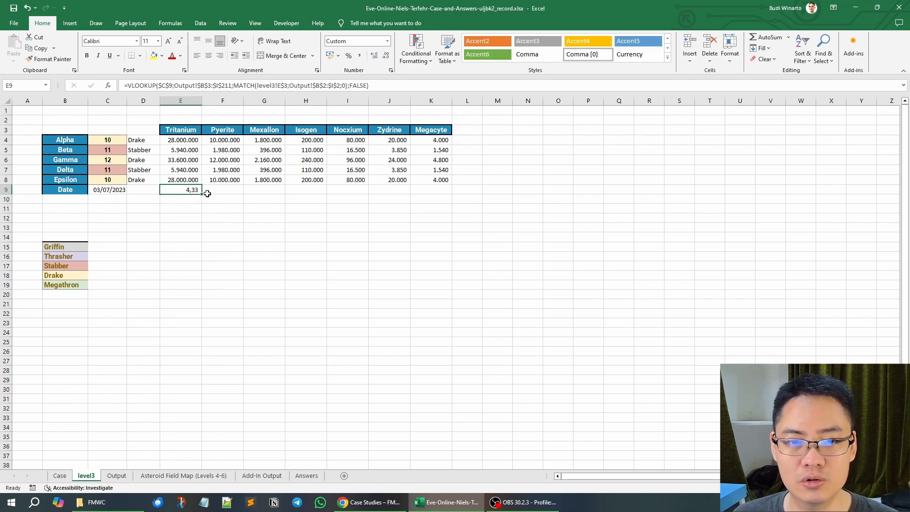
{"action": "left_click_drag", "start_coordinate": [216, 193], "coordinate": [447, 194]}
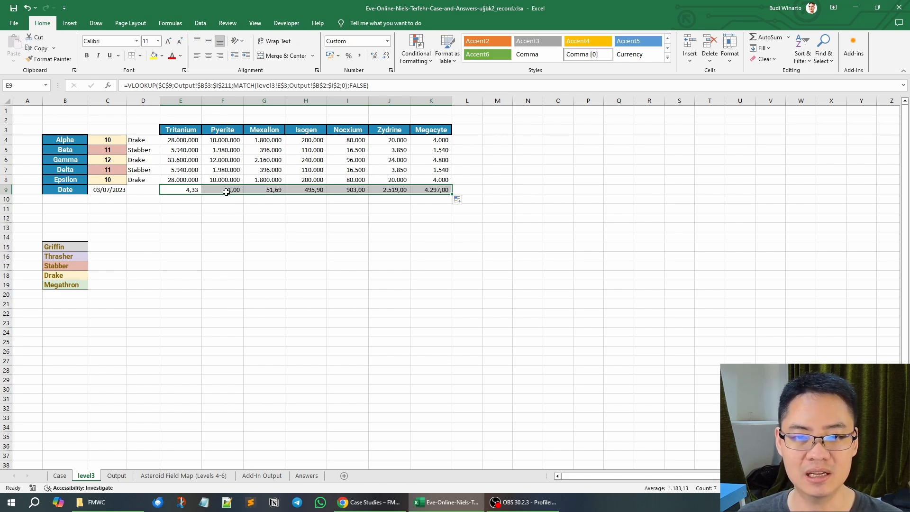
Find the 03/07/2023 row in the Output sheet's price table to check the looked-up mineral prices.
{"action": "left_click", "coordinate": [117, 475]}
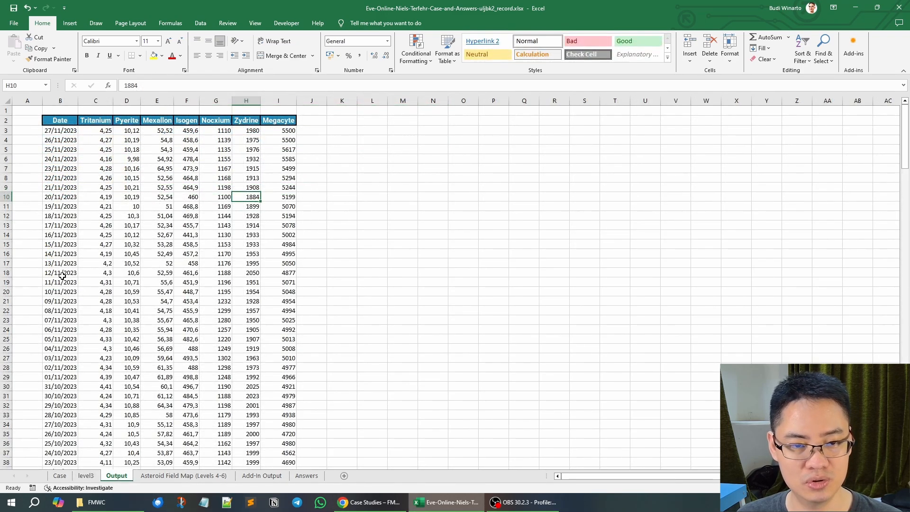
{"action": "scroll", "coordinate": [67, 278], "scroll_direction": "down", "scroll_amount": 20}
{"action": "scroll", "coordinate": [67, 279], "scroll_direction": "down", "scroll_amount": 19}
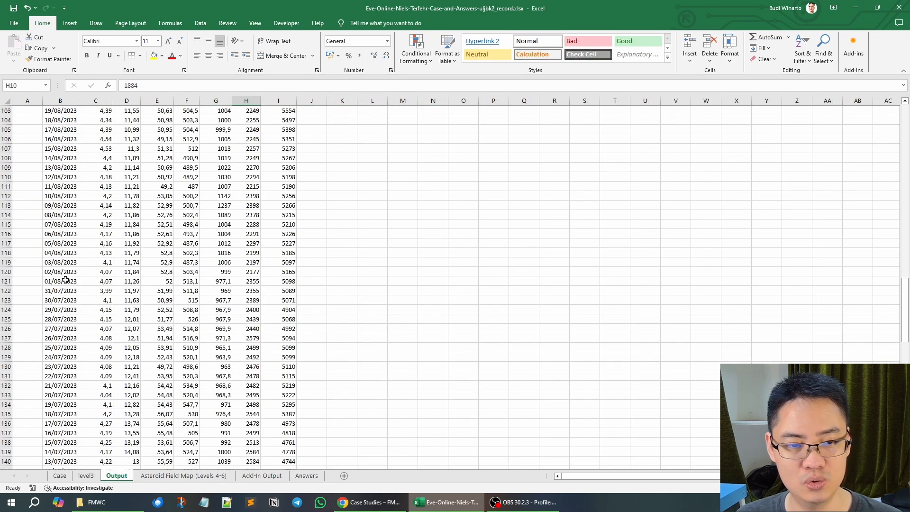
{"action": "scroll", "coordinate": [66, 280], "scroll_direction": "down", "scroll_amount": 3}
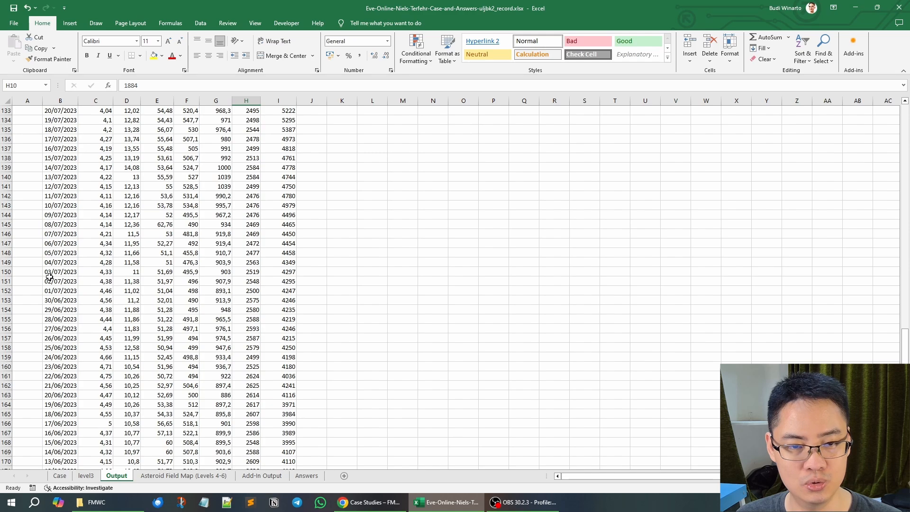
On the level3 sheet, sum the Tritanium requirements E4:E8 in E11 and fill the formula across to K11.
{"action": "left_click", "coordinate": [10, 274]}
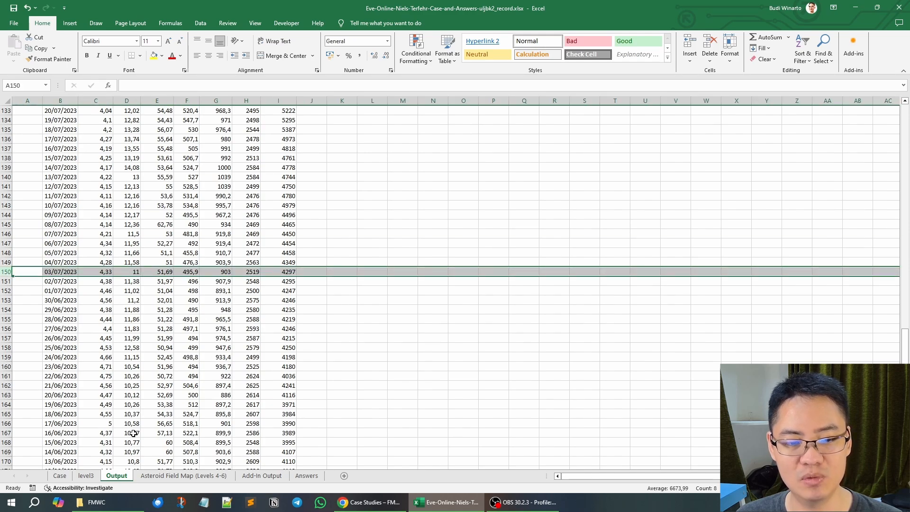
{"action": "left_click", "coordinate": [82, 474]}
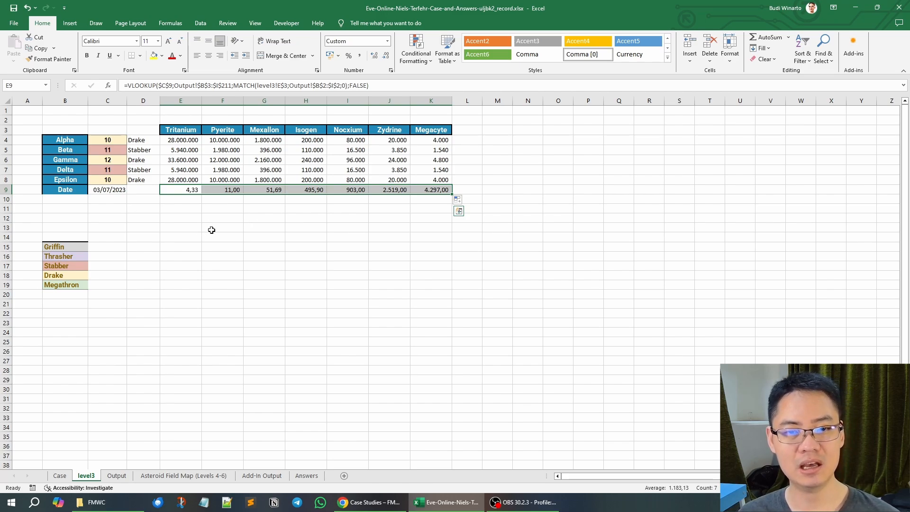
{"action": "left_click", "coordinate": [178, 210]}
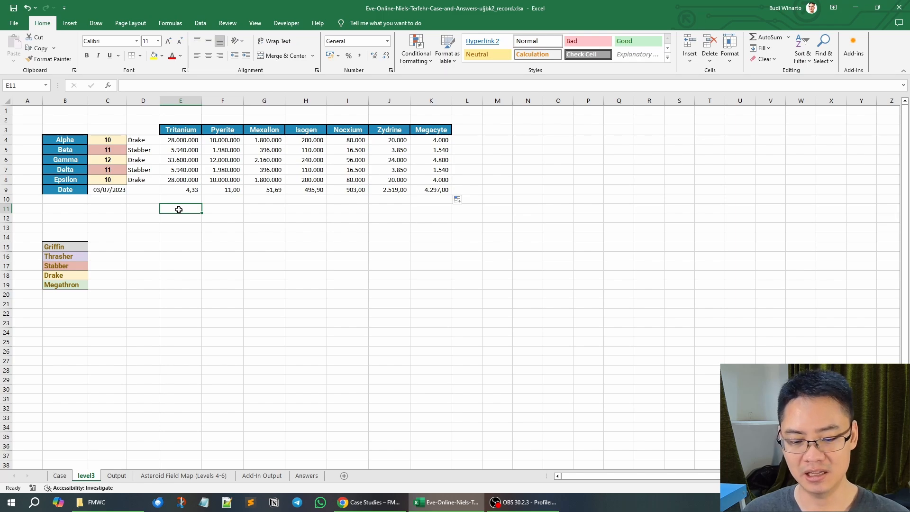
{"action": "type", "text": "=su"}
{"action": "key", "text": "Tab"}
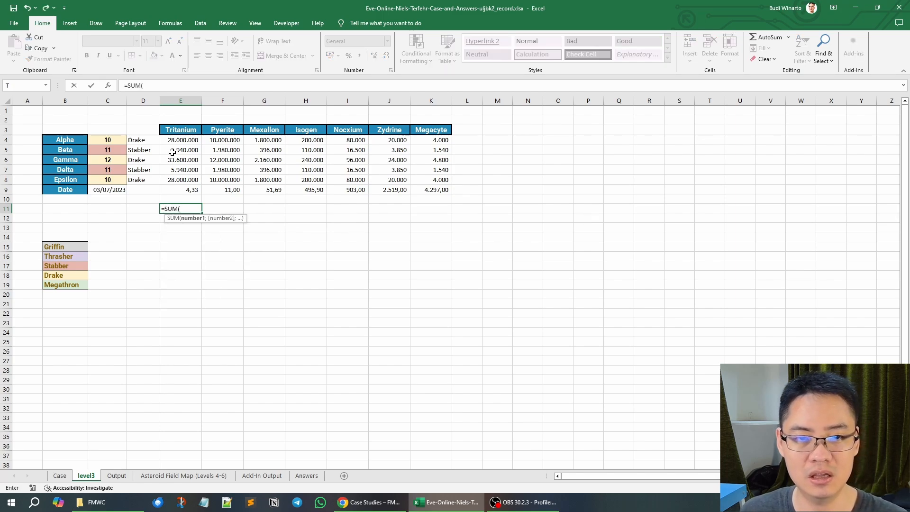
{"action": "left_click_drag", "start_coordinate": [179, 142], "coordinate": [176, 180]}
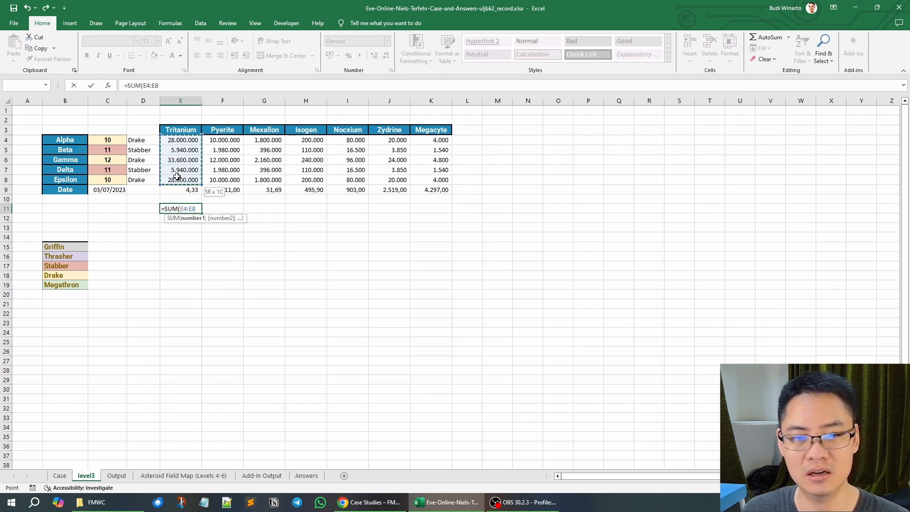
{"action": "key", "text": "ctrl+Return"}
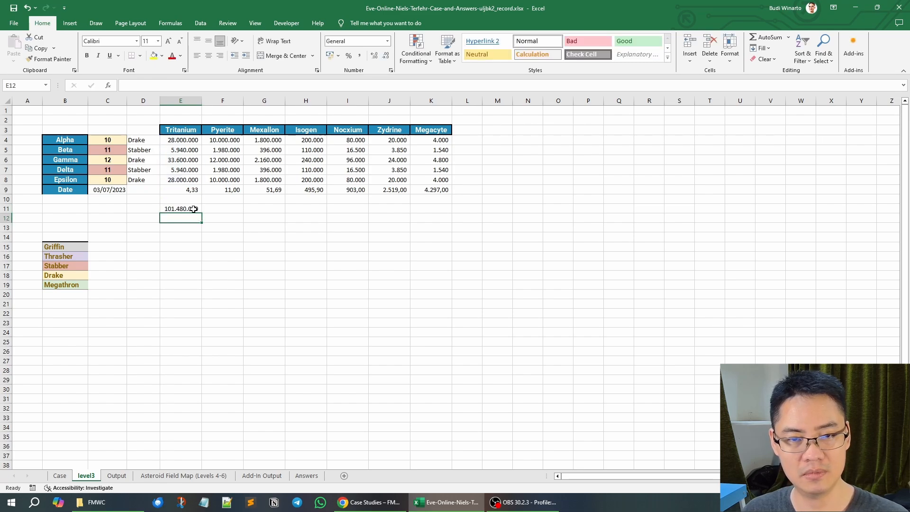
{"action": "left_click_drag", "start_coordinate": [207, 213], "coordinate": [437, 212]}
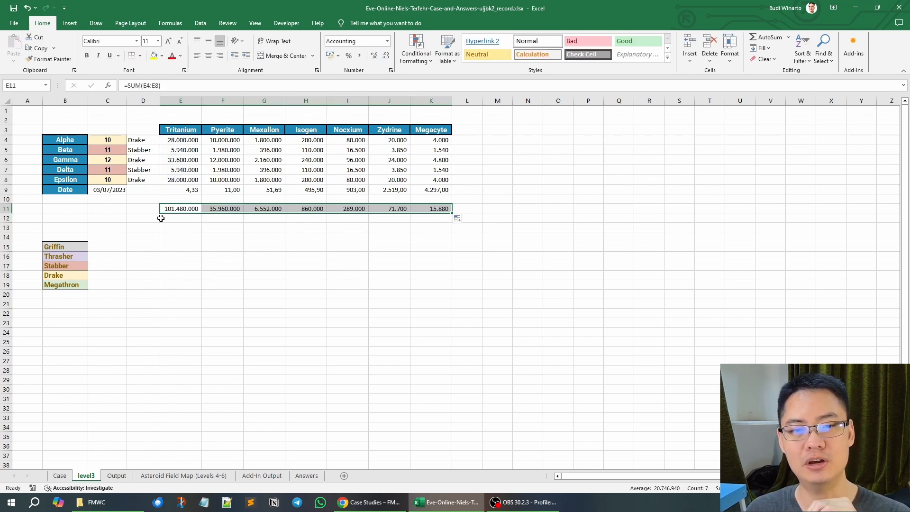
In E12, multiply the Tritanium total in E11 by its price in E9.
{"action": "left_click", "coordinate": [182, 219]}
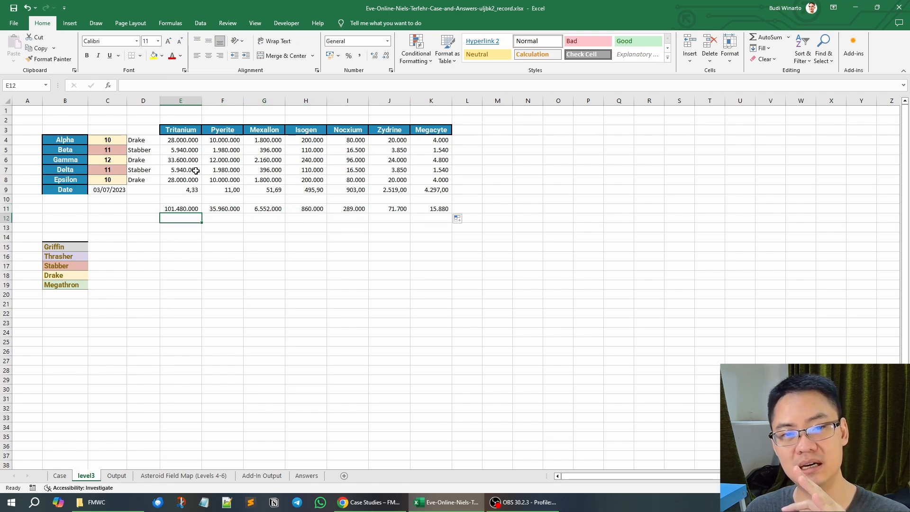
{"action": "left_click", "coordinate": [183, 207]}
{"action": "left_click", "coordinate": [190, 221]}
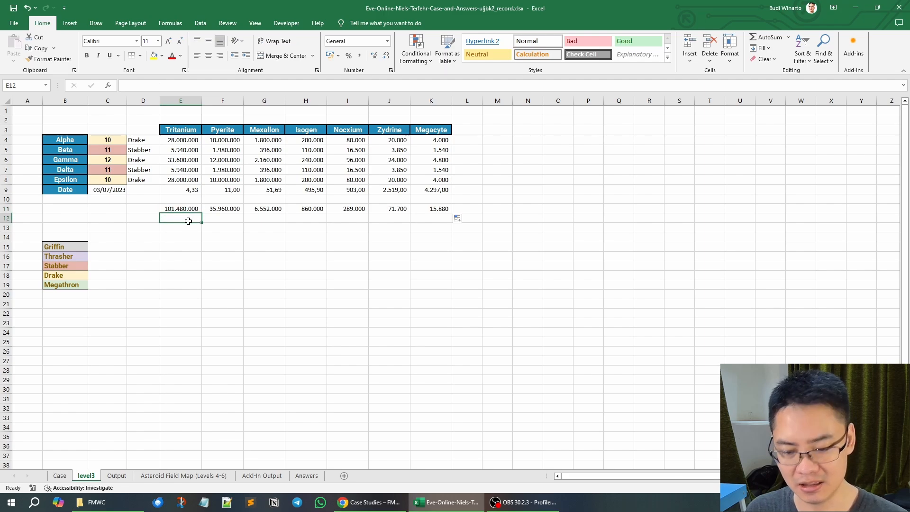
{"action": "type", "text": "="}
{"action": "left_click", "coordinate": [189, 209]}
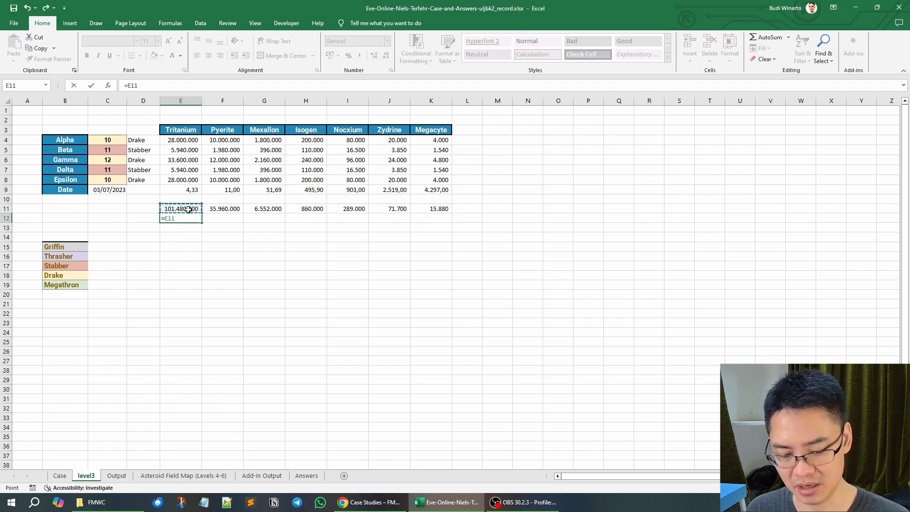
{"action": "type", "text": "*"}
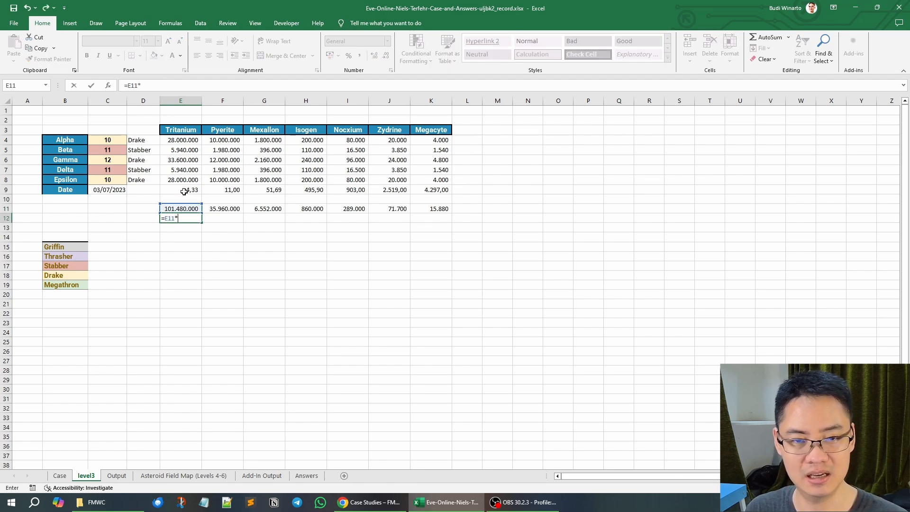
{"action": "left_click", "coordinate": [185, 190]}
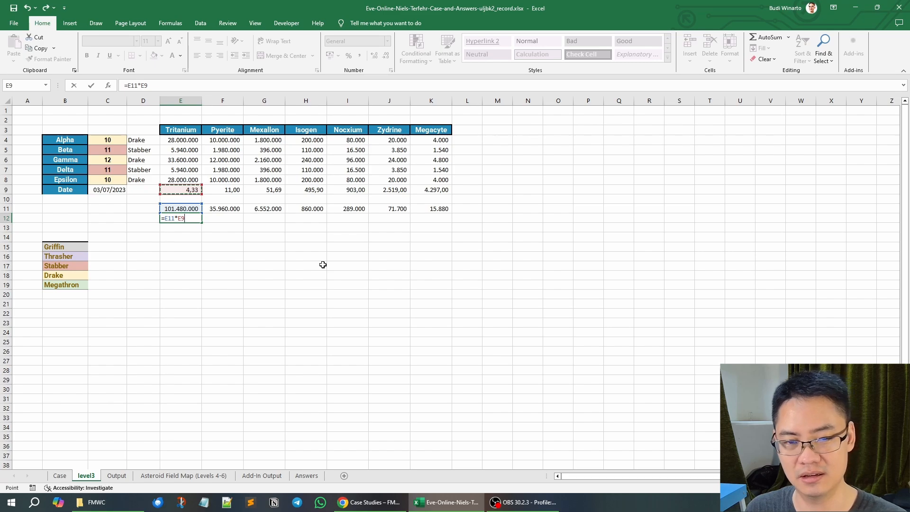
{"action": "key", "text": "Return"}
Fill the E12 cost formula across to K12 and format the row in comma style without decimals.
{"action": "left_click", "coordinate": [198, 219]}
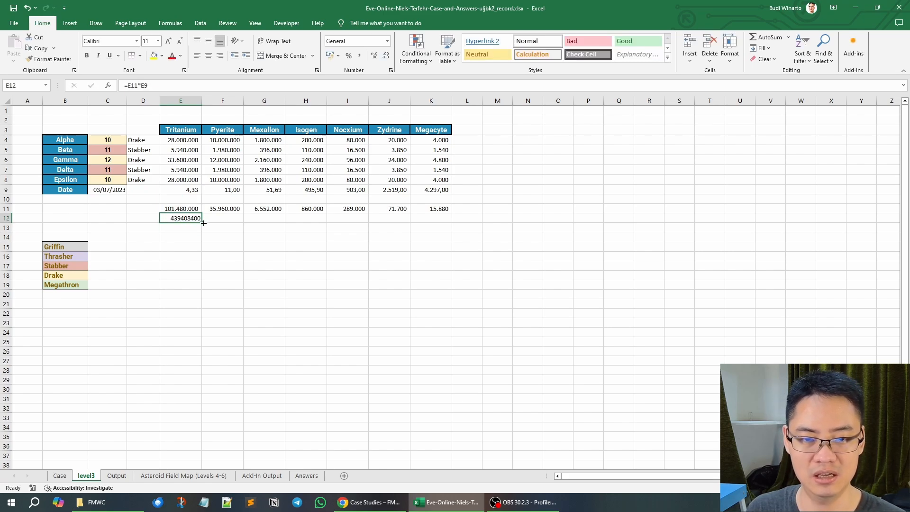
{"action": "left_click_drag", "start_coordinate": [200, 221], "coordinate": [437, 226]}
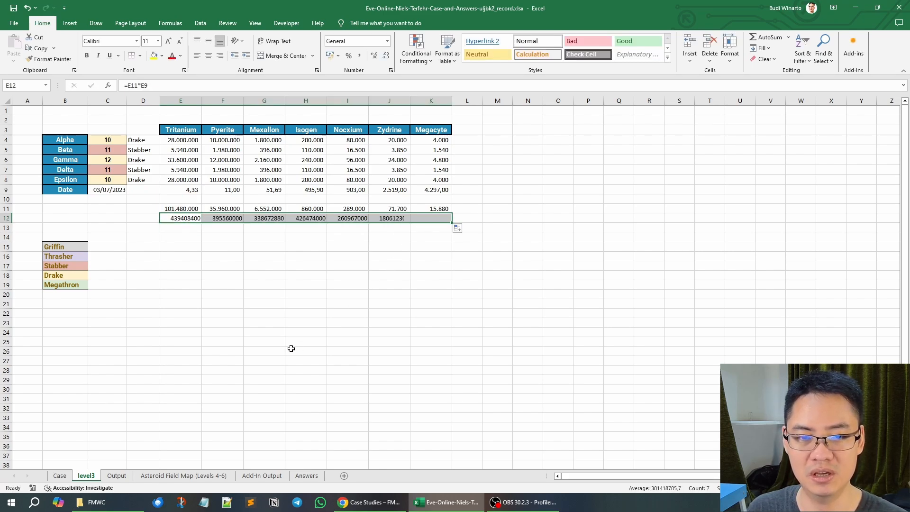
{"action": "left_click", "coordinate": [359, 56]}
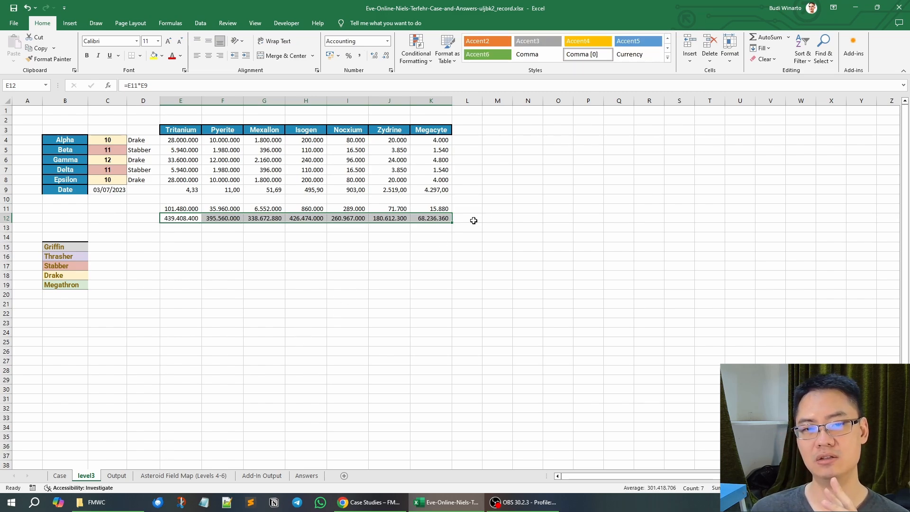
{"action": "left_click", "coordinate": [347, 275]}
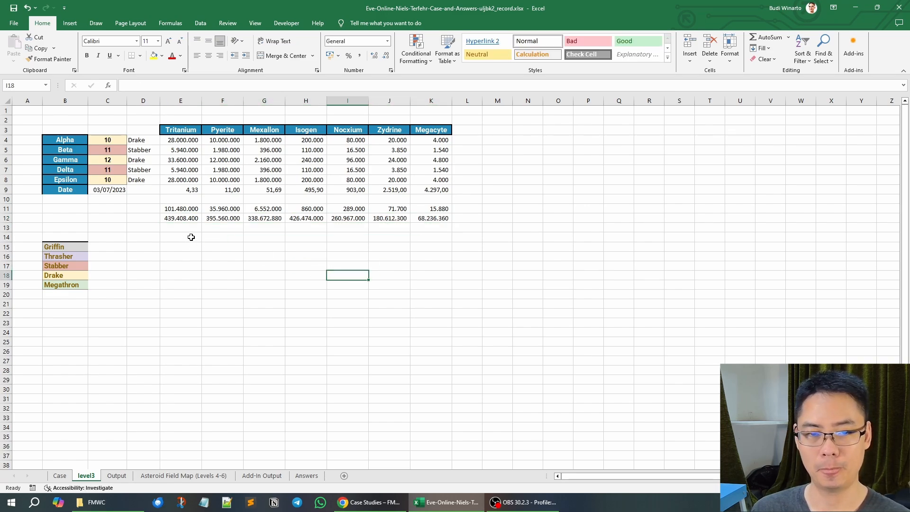
Sum the mineral costs E12:K12 in E14 and widen column E to fit the total.
{"action": "left_click", "coordinate": [191, 237]}
{"action": "type", "text": "=sum"}
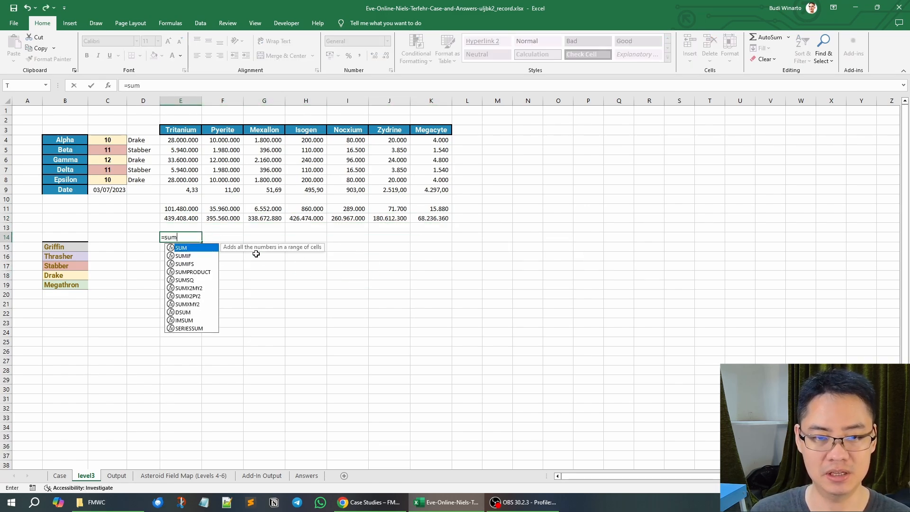
{"action": "key", "text": "Tab"}
{"action": "left_click_drag", "start_coordinate": [182, 218], "coordinate": [431, 218]}
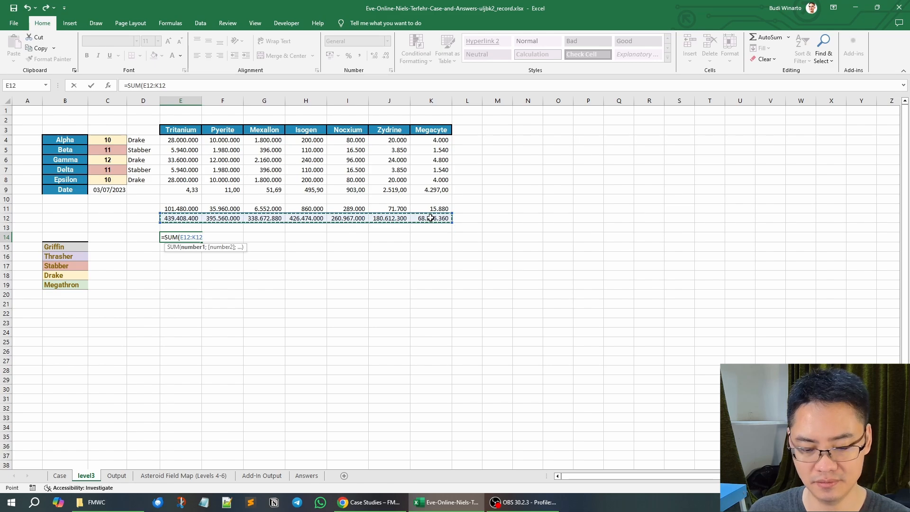
{"action": "key", "text": "Return"}
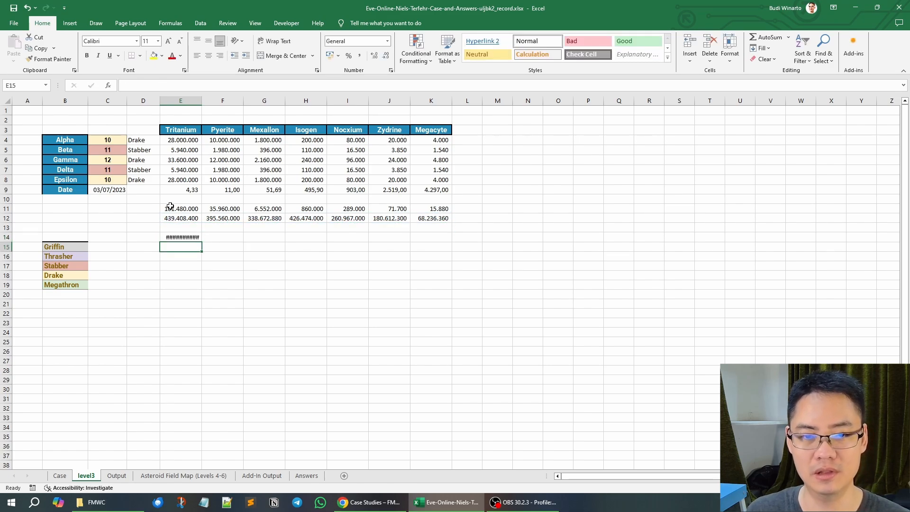
{"action": "left_click", "coordinate": [186, 237]}
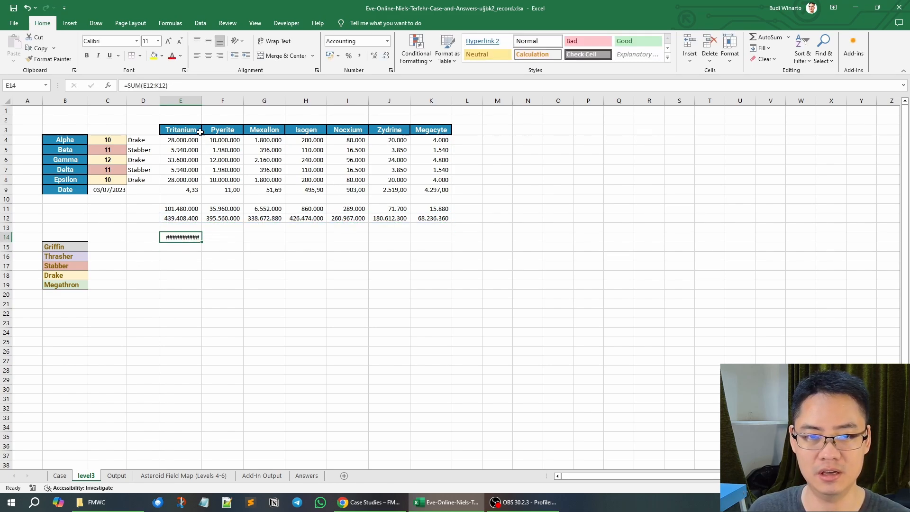
{"action": "left_click_drag", "start_coordinate": [202, 101], "coordinate": [212, 99]}
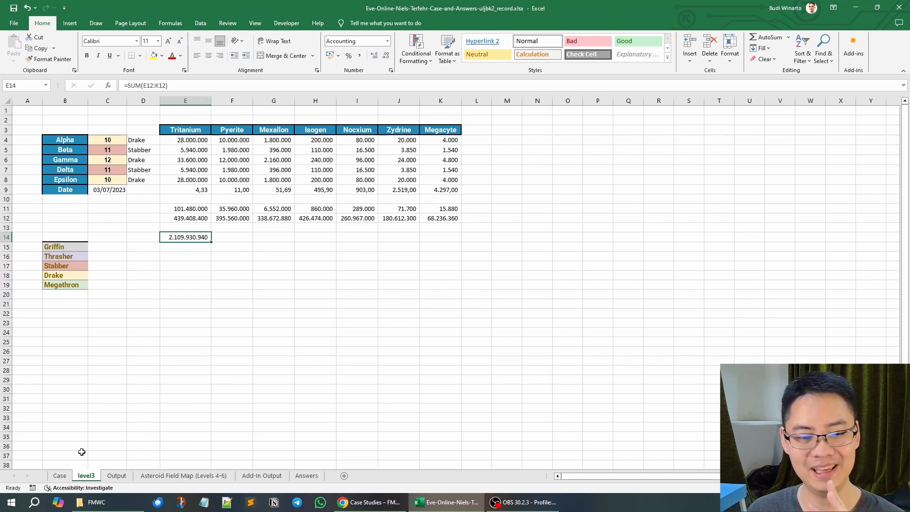
Check the Example3 answer on the Case sheet and reread the Level 2 note about the producers' markup.
{"action": "left_click", "coordinate": [59, 476]}
{"action": "left_click", "coordinate": [212, 221]}
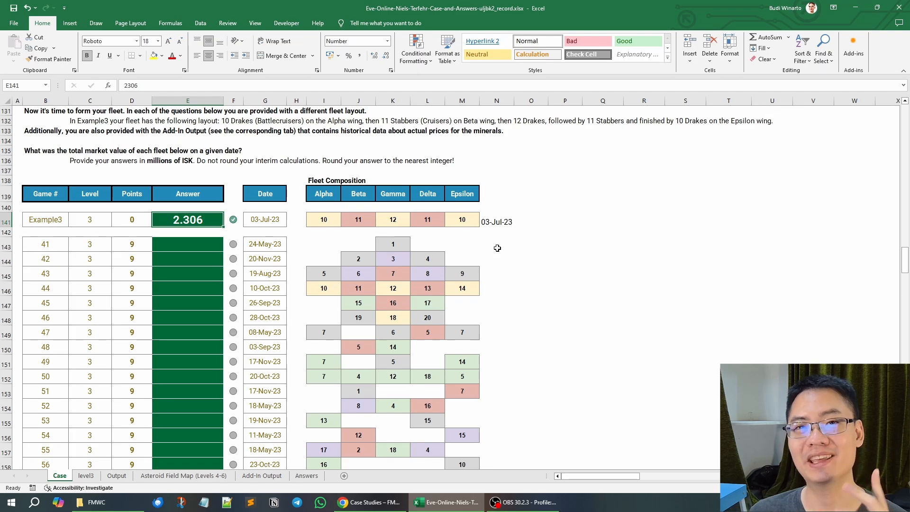
{"action": "scroll", "coordinate": [509, 270], "scroll_direction": "up", "scroll_amount": 1}
{"action": "scroll", "coordinate": [509, 270], "scroll_direction": "up", "scroll_amount": 1}
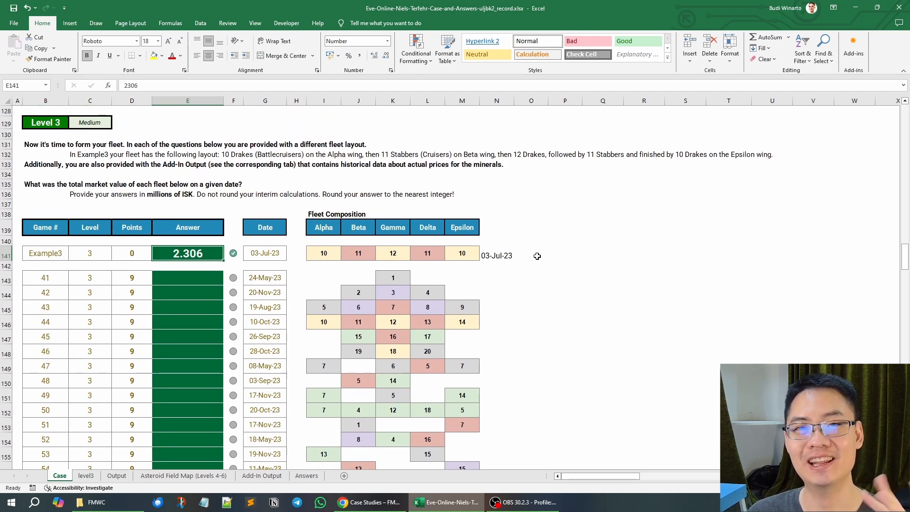
{"action": "scroll", "coordinate": [526, 256], "scroll_direction": "up", "scroll_amount": 6}
{"action": "scroll", "coordinate": [457, 298], "scroll_direction": "up", "scroll_amount": 5}
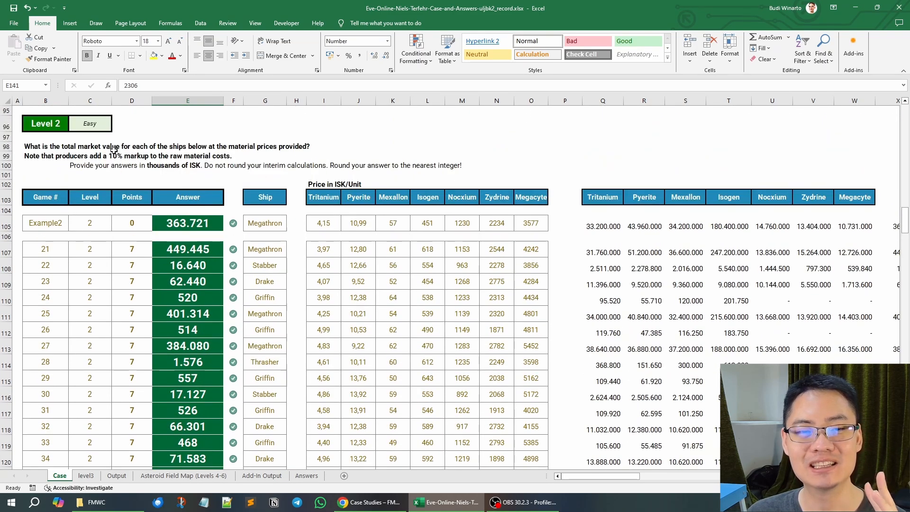
{"action": "scroll", "coordinate": [363, 302], "scroll_direction": "down", "scroll_amount": 12}
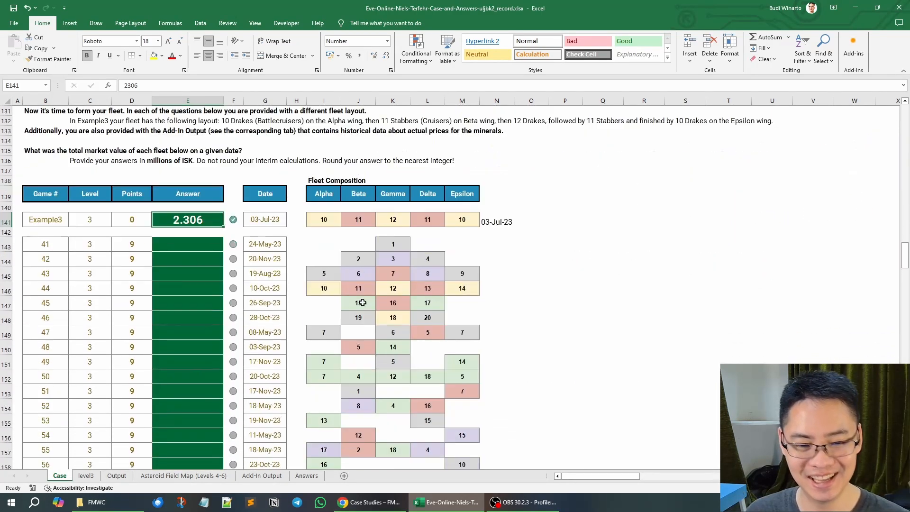
Add the 10% markup to the fleet total in E14 on the level3 sheet by multiplying the SUM by 110%.
{"action": "left_click", "coordinate": [85, 476]}
{"action": "left_click", "coordinate": [197, 84]}
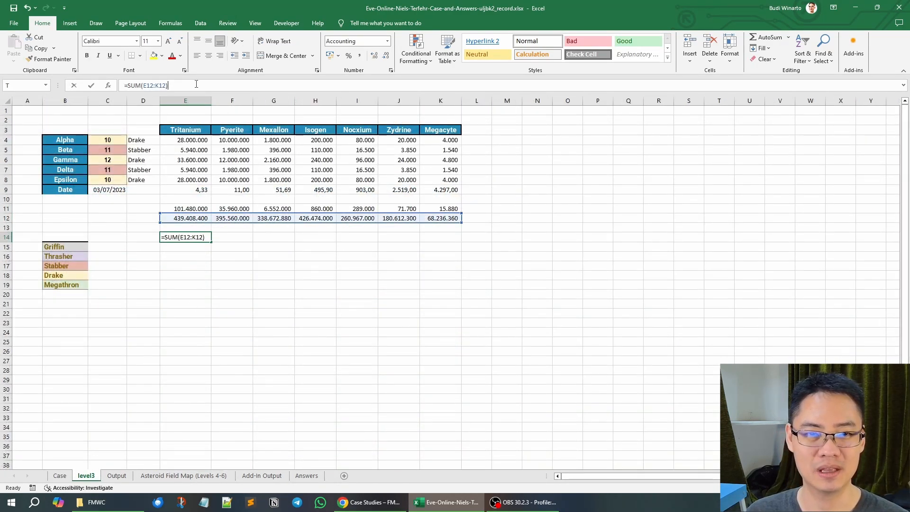
{"action": "type", "text": "*110%"}
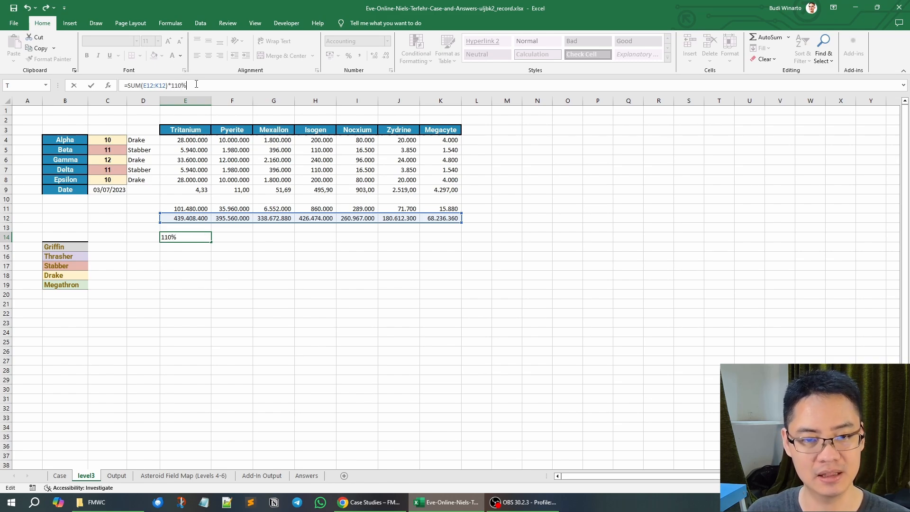
{"action": "key", "text": "Return"}
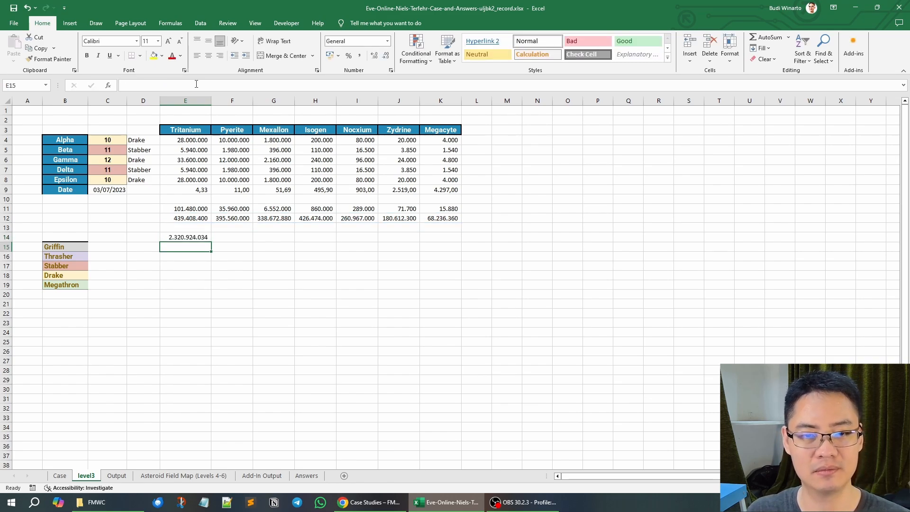
Compare the marked-up total with the Example3 answer, then inspect the date in C9 and the Output price rows around 03/07/2023.
{"action": "left_click", "coordinate": [61, 476]}
{"action": "left_click", "coordinate": [86, 475]}
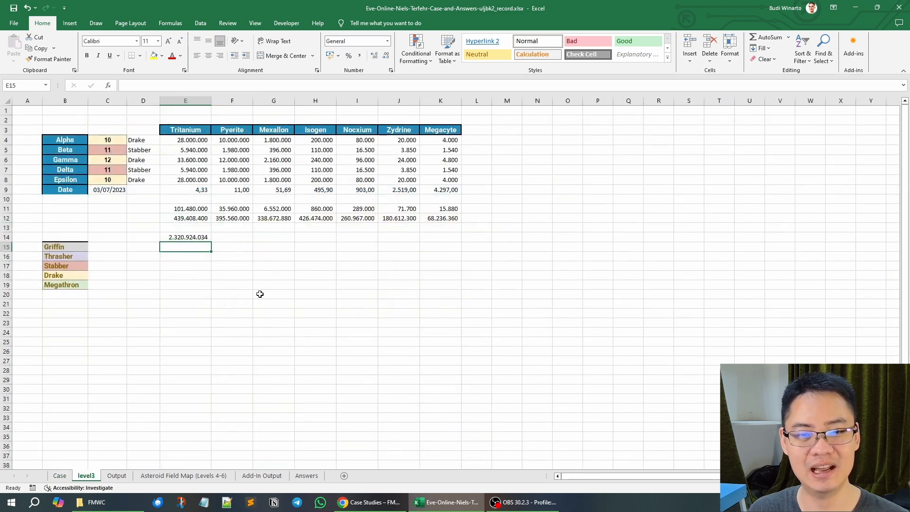
{"action": "left_click", "coordinate": [198, 235]}
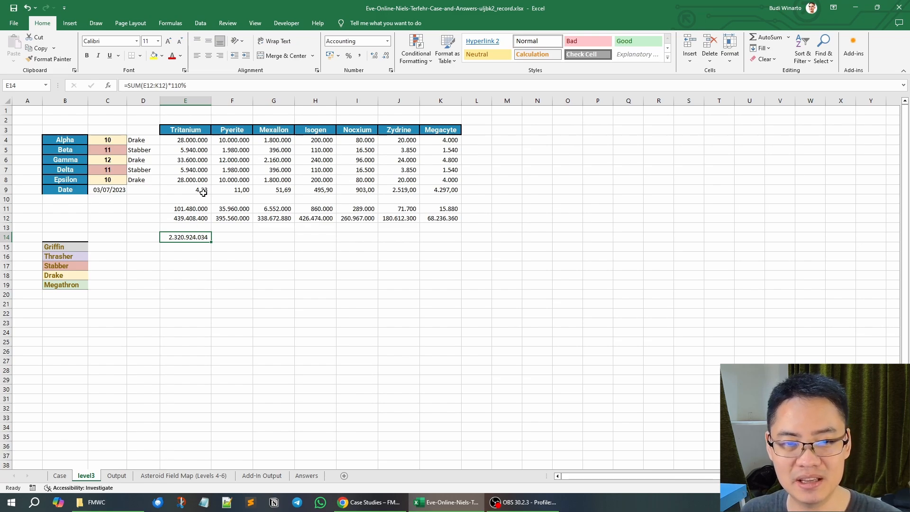
{"action": "left_click", "coordinate": [102, 190]}
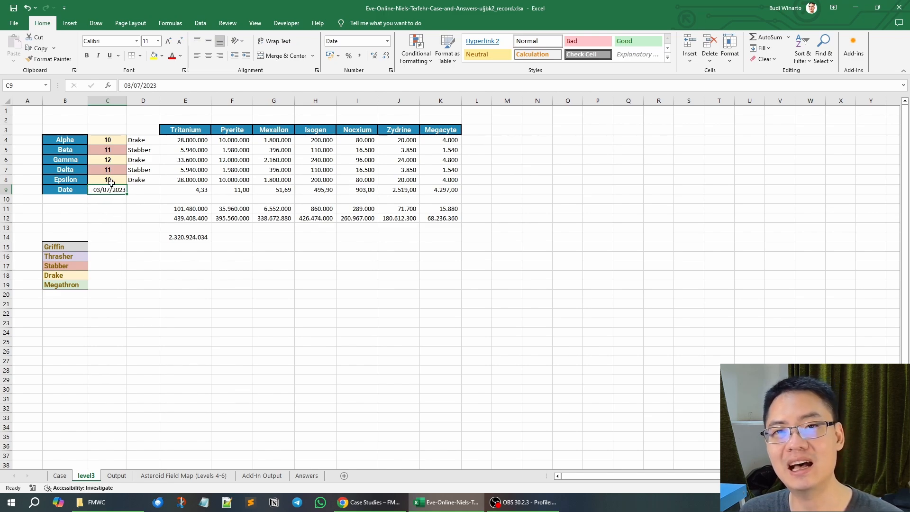
{"action": "left_click", "coordinate": [165, 90]}
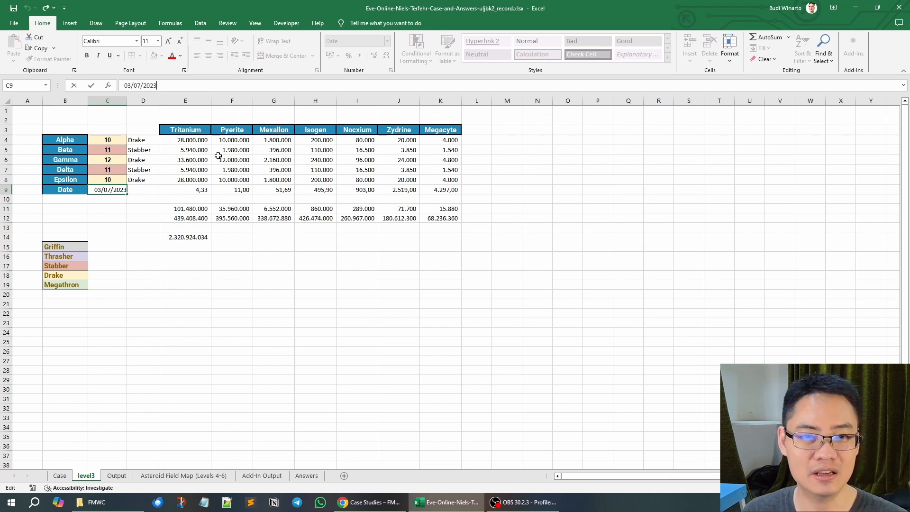
{"action": "key", "text": "Escape"}
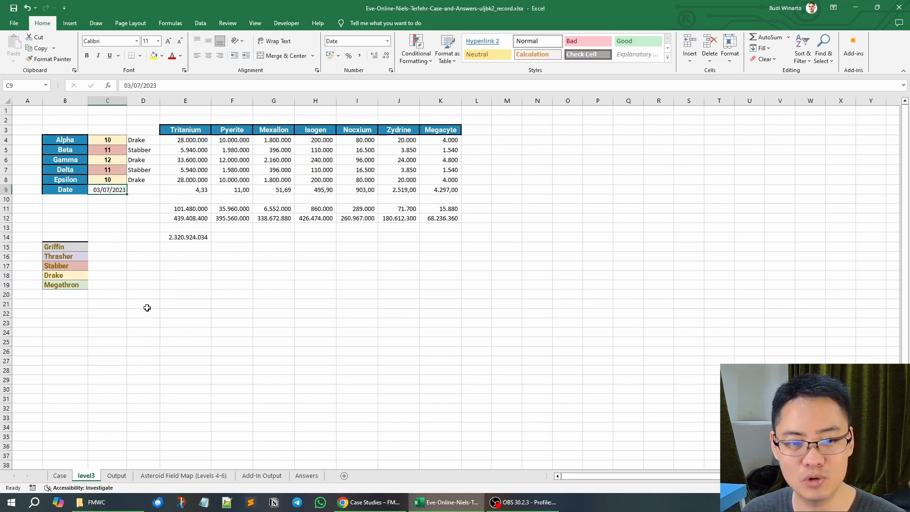
{"action": "left_click", "coordinate": [117, 477]}
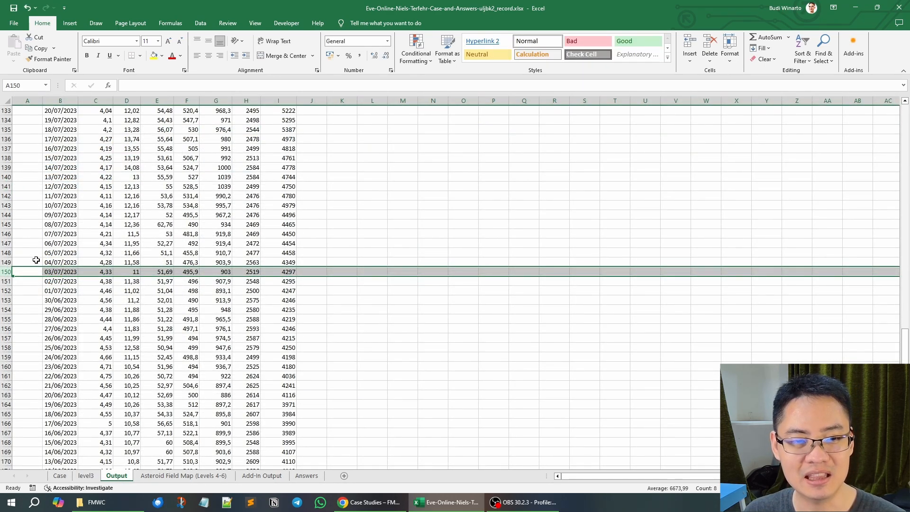
{"action": "left_click", "coordinate": [7, 252]}
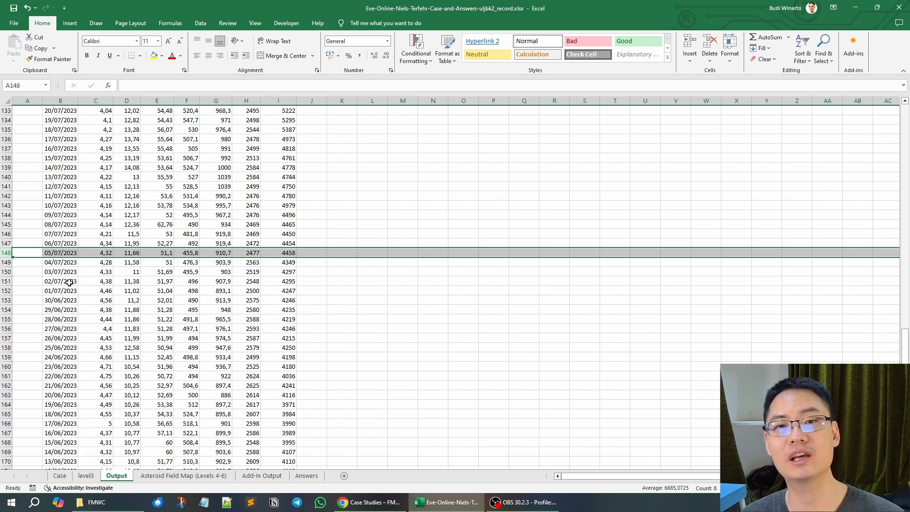
Try to move the date in C9 on the level3 sheet two days forward by entering 03/07/2023+2, and reopen the entry for editing.
{"action": "left_click", "coordinate": [55, 170]}
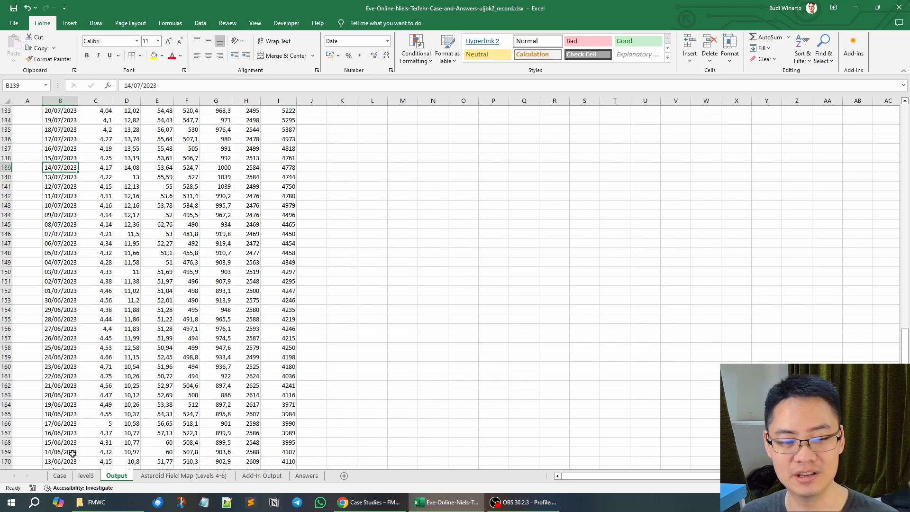
{"action": "left_click", "coordinate": [61, 476]}
{"action": "left_click", "coordinate": [86, 476]}
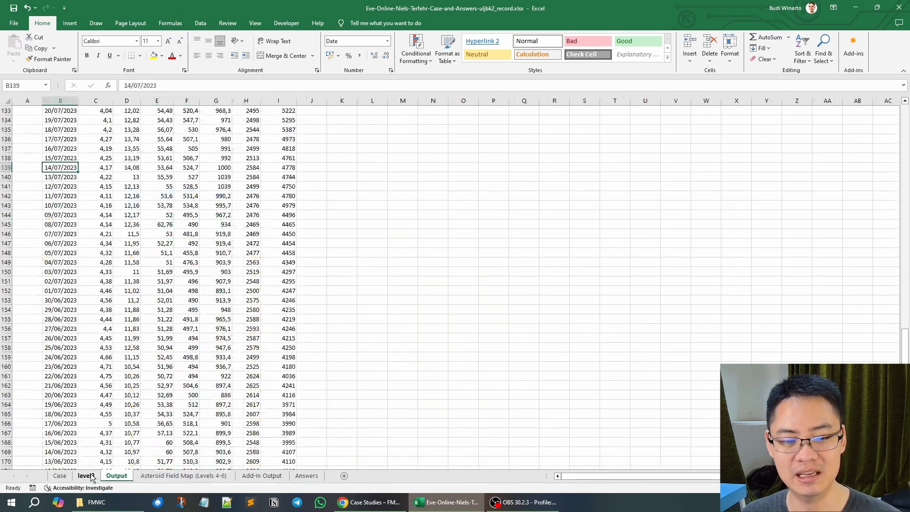
{"action": "left_click", "coordinate": [170, 86]}
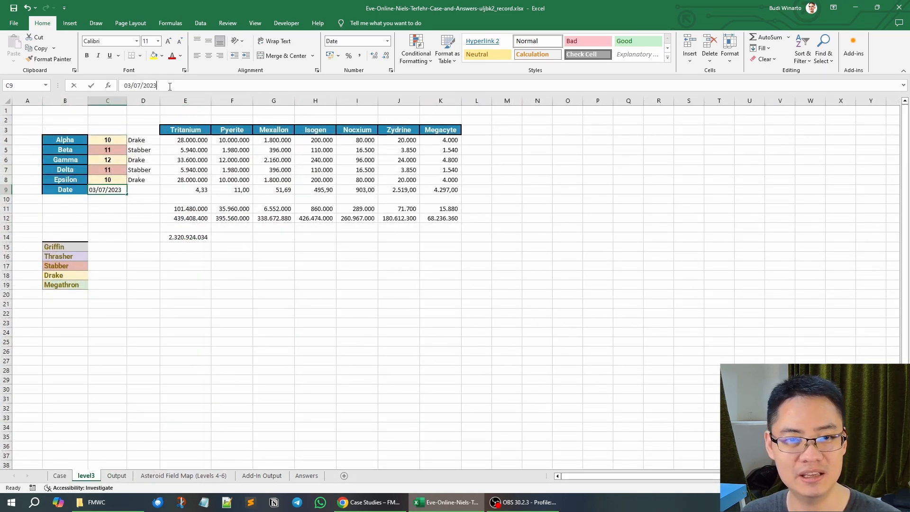
{"action": "type", "text": "+"}
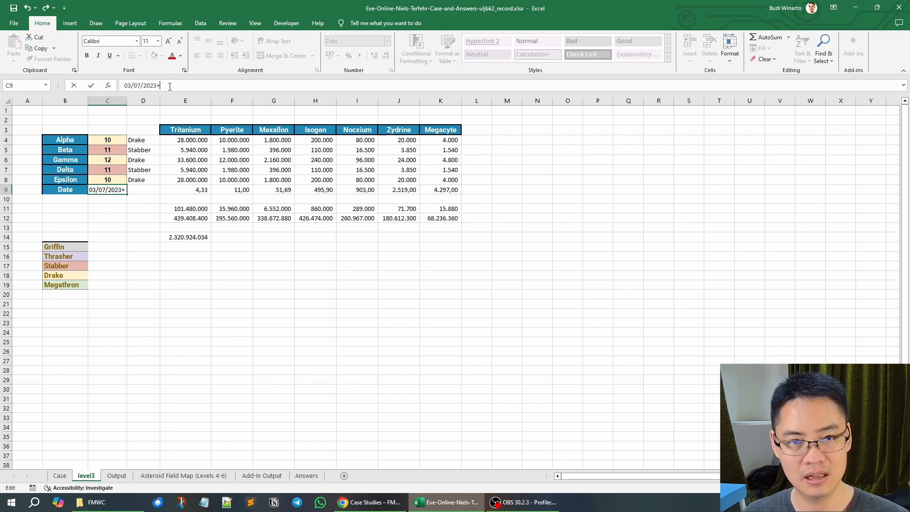
{"action": "type", "text": "2"}
{"action": "key", "text": "ctrl+Return"}
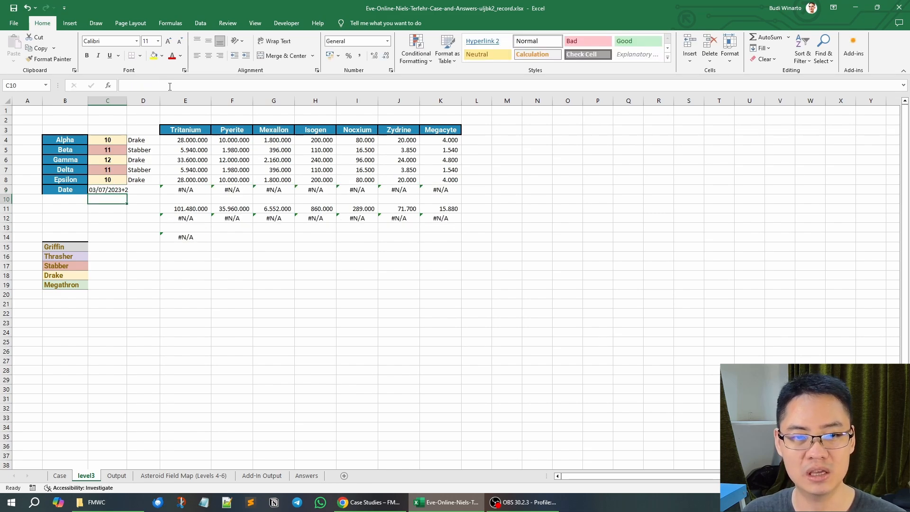
{"action": "left_click", "coordinate": [170, 86]}
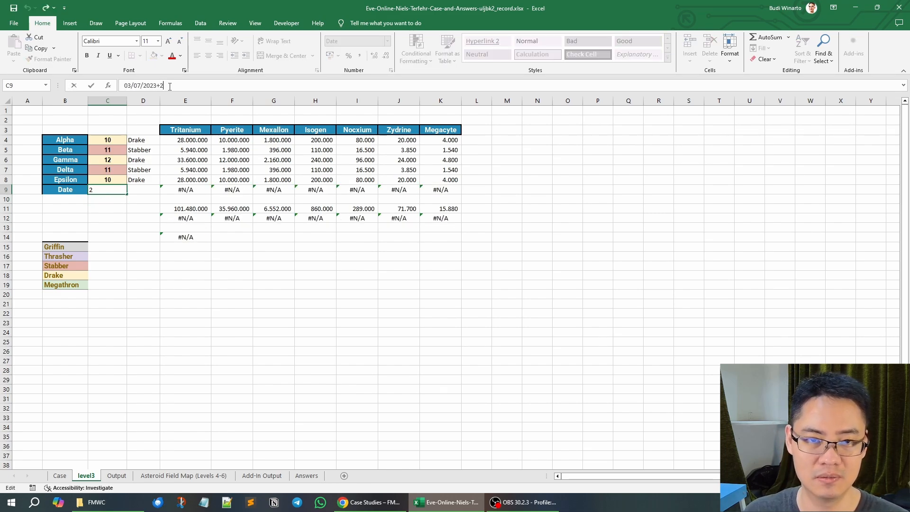
Set the date in cell C9 of the level3 sheet to 03/07/2023.
{"action": "key", "text": "BackSpace"}
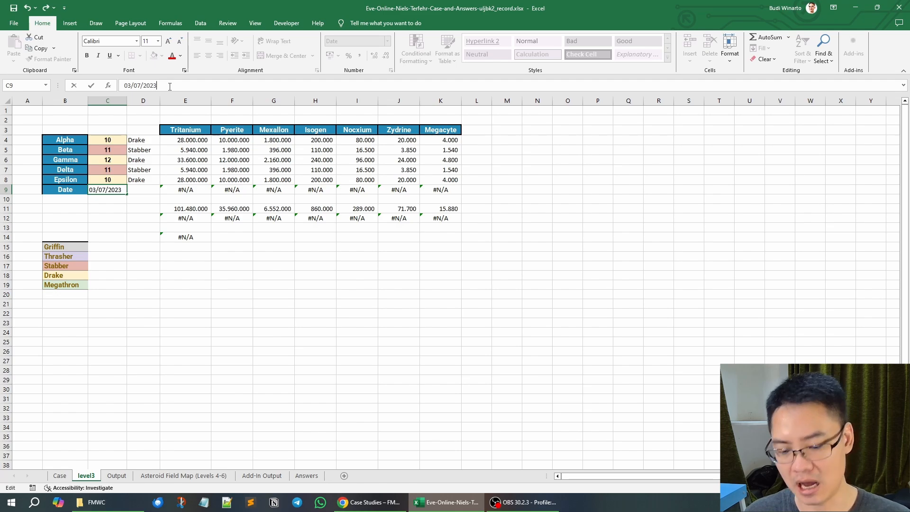
{"action": "key", "text": "Return"}
{"action": "key", "text": "Up"}
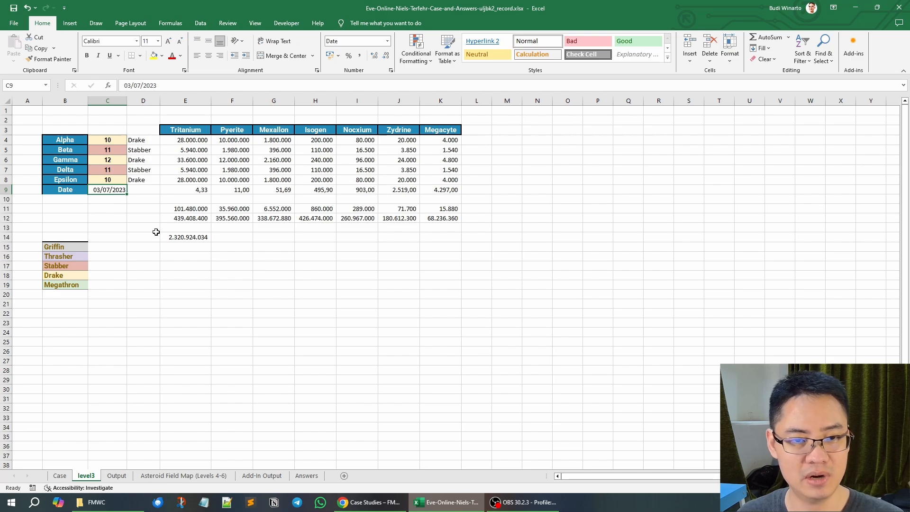
{"action": "type", "text": "="}
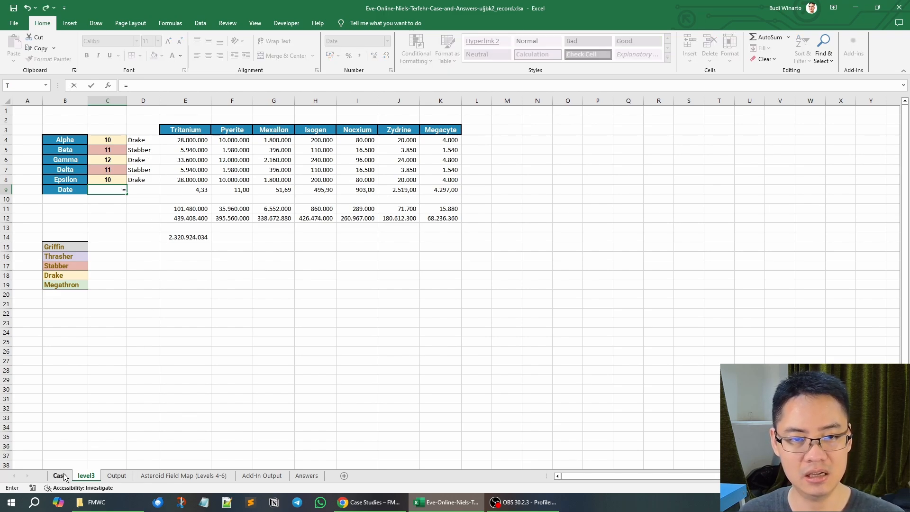
{"action": "key", "text": "Escape"}
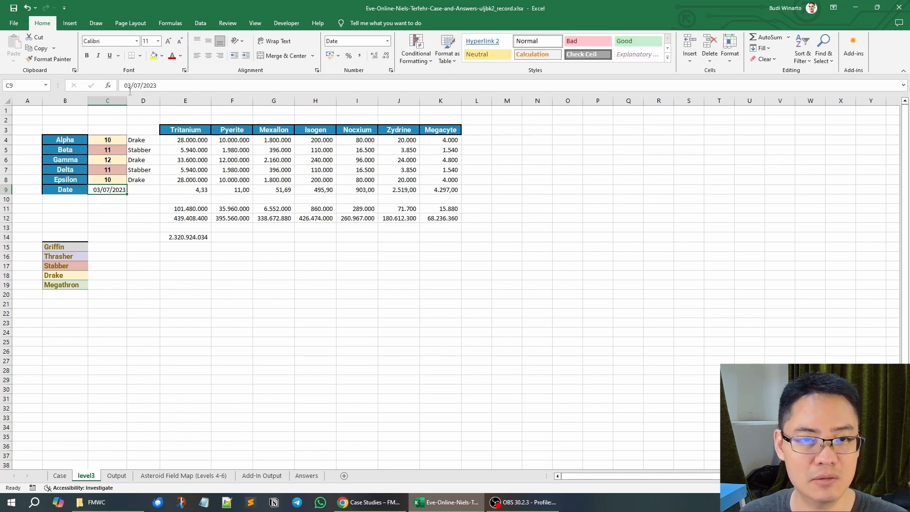
Set the date in C9 to 05/07/2023 and select the fleet total in E14.
{"action": "left_click", "coordinate": [131, 89]}
{"action": "key", "text": "BackSpace"}
{"action": "type", "text": "5"}
{"action": "key", "text": "Return"}
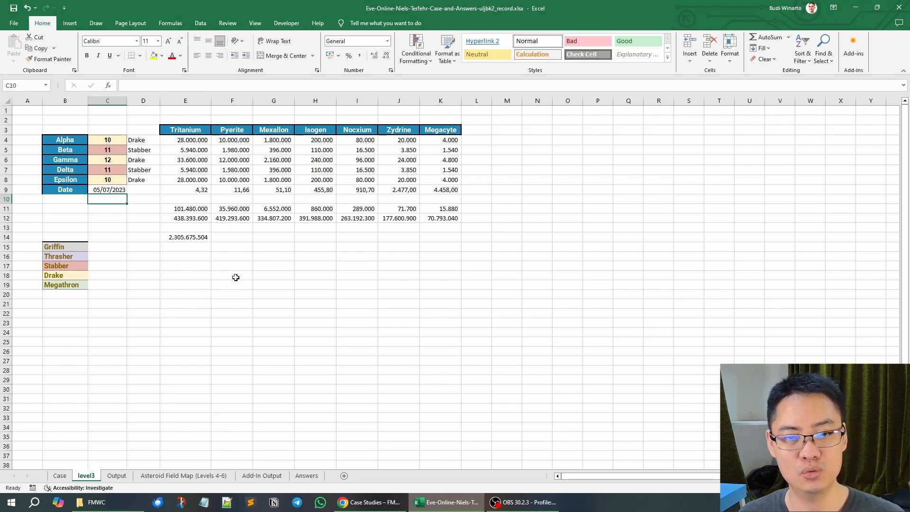
{"action": "left_click", "coordinate": [186, 239]}
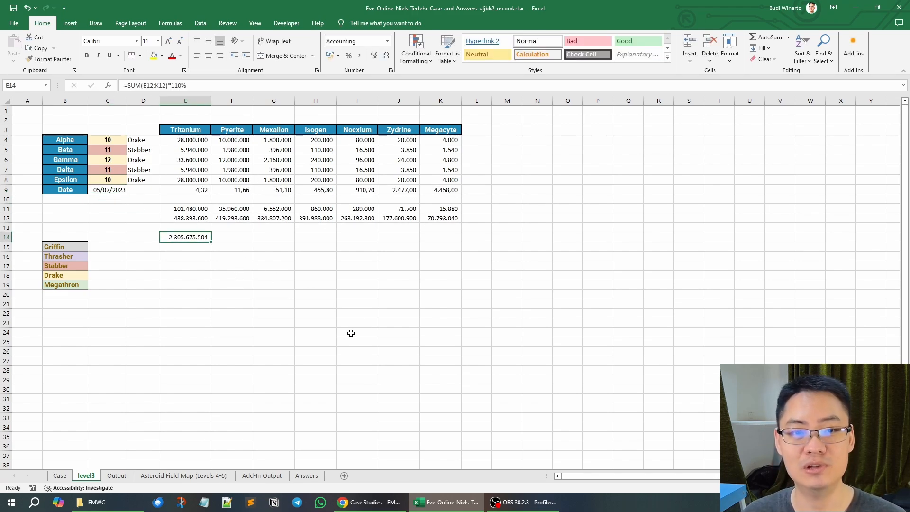
Check the required answer unit on the Case sheet, and convert the total to millions in level3 cell F14 with =E14/1000000.
{"action": "left_click", "coordinate": [60, 476]}
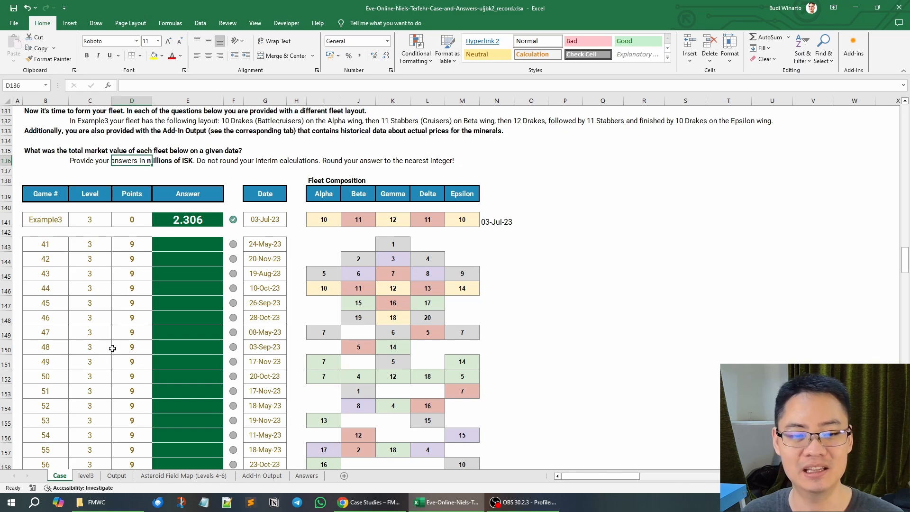
{"action": "left_click", "coordinate": [83, 476]}
{"action": "left_click", "coordinate": [225, 236]}
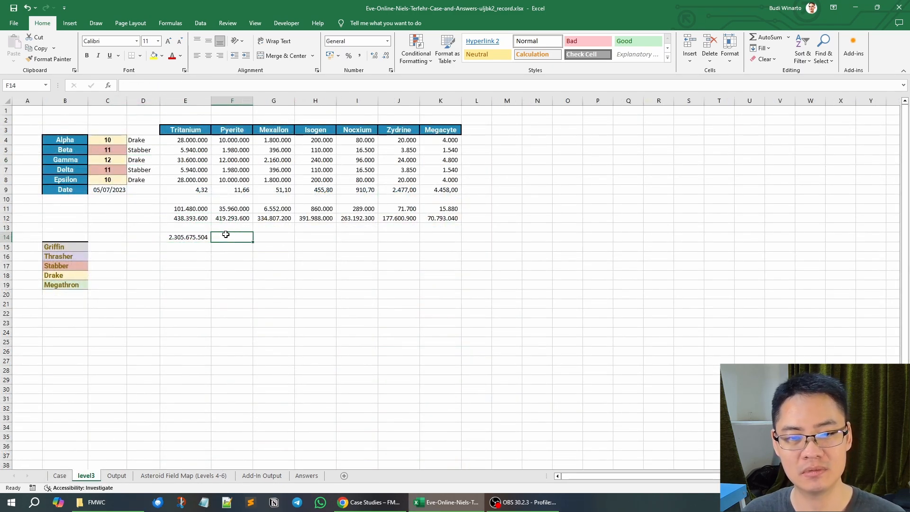
{"action": "type", "text": "="}
{"action": "left_click", "coordinate": [191, 238]}
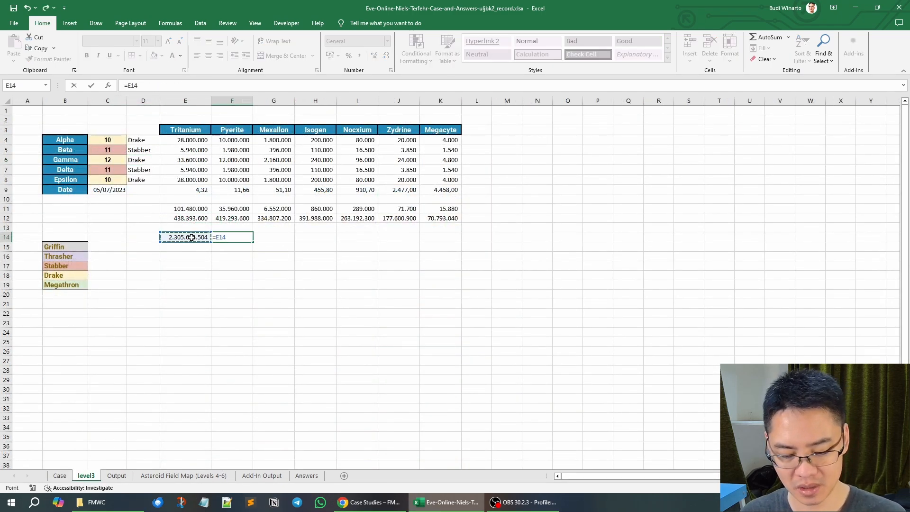
{"action": "type", "text": "/1000000"}
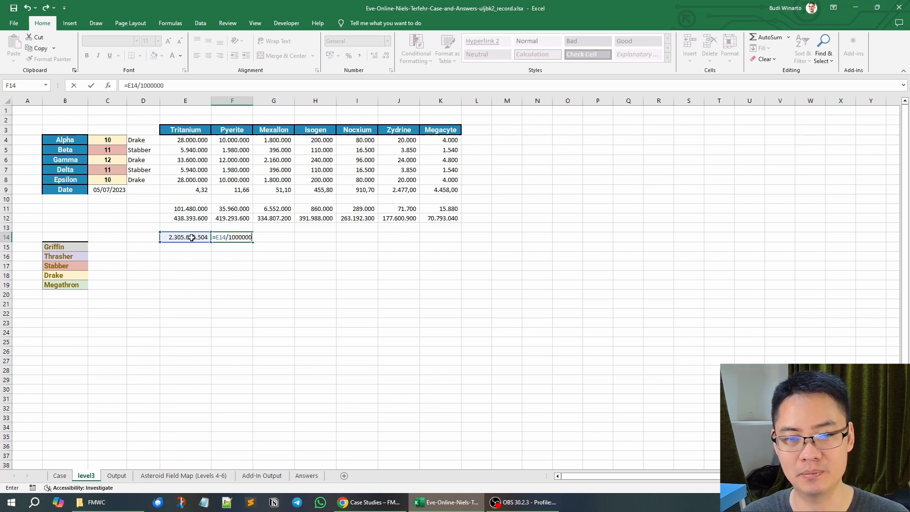
{"action": "key", "text": "ctrl+Return"}
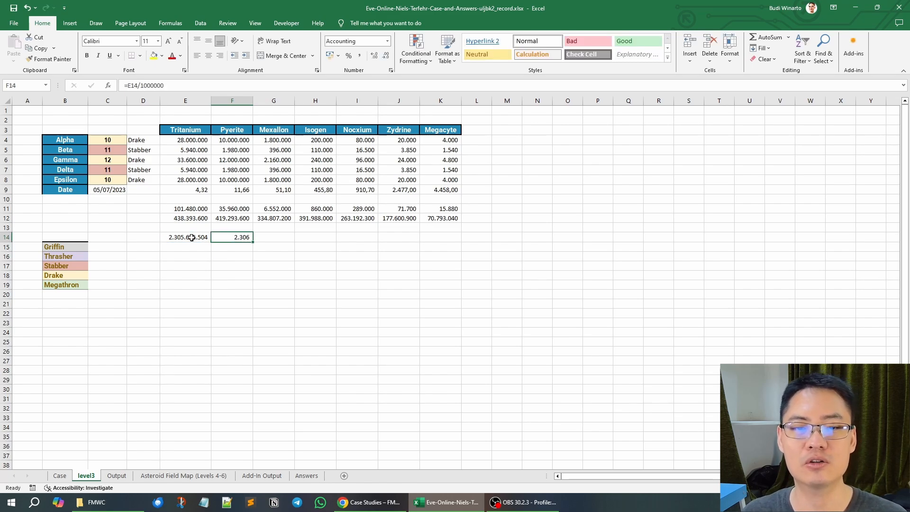
Check the rounding rule on the Case sheet, and change level3 cell F14 to =ROUND(E14/1000000;0).
{"action": "left_click", "coordinate": [61, 476]}
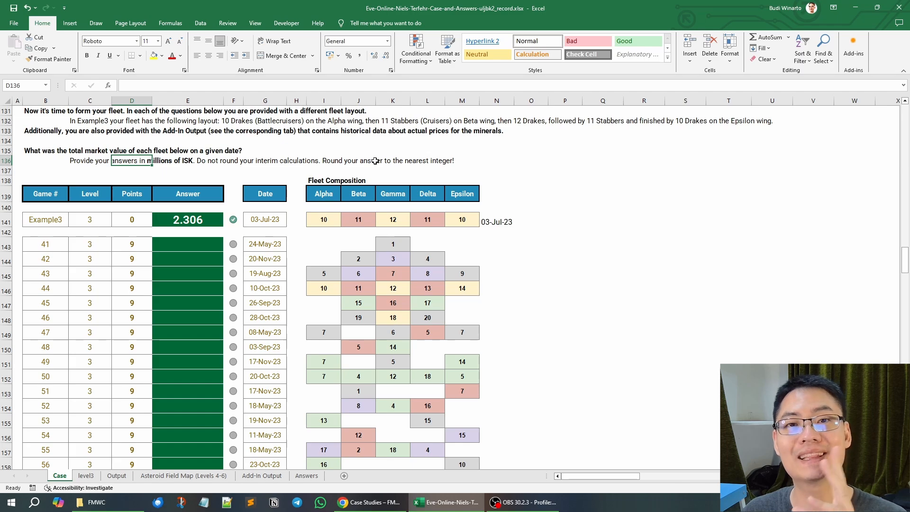
{"action": "left_click", "coordinate": [86, 476]}
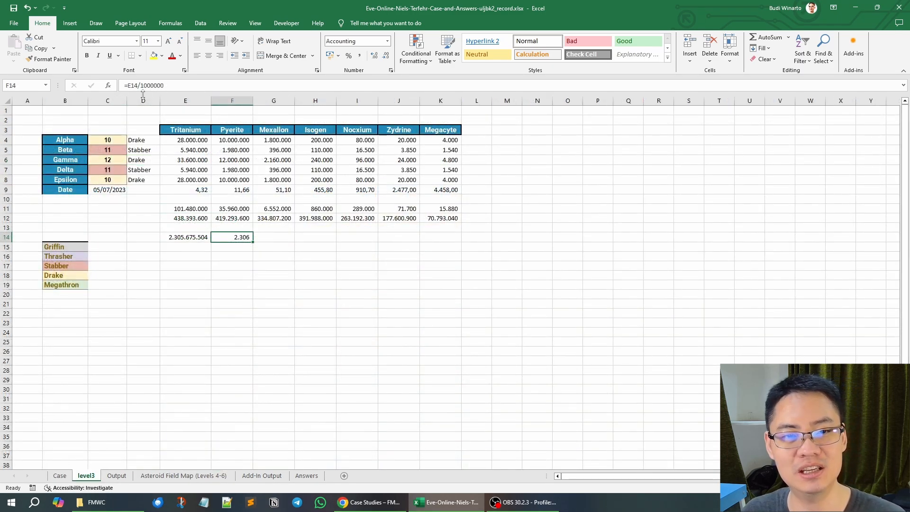
{"action": "left_click", "coordinate": [127, 85]}
{"action": "type", "text": "ROUND"}
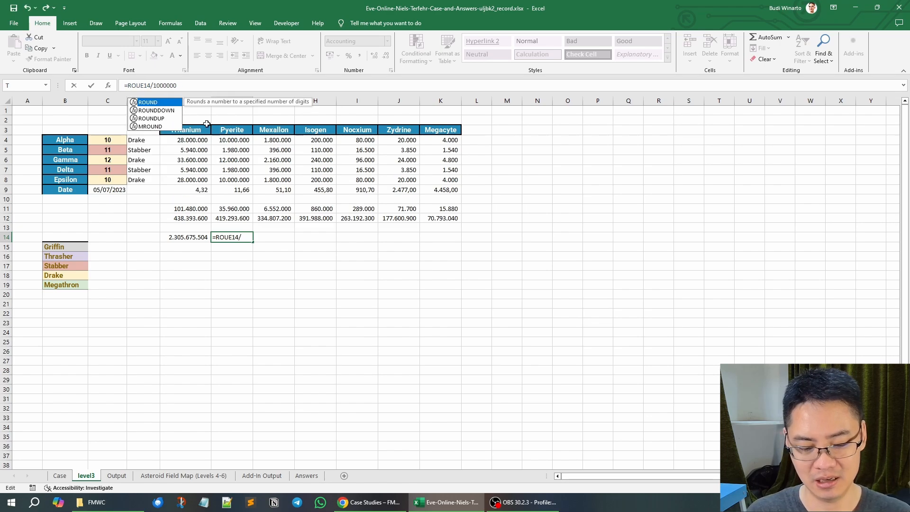
{"action": "type", "text": "("}
{"action": "key", "text": "End"}
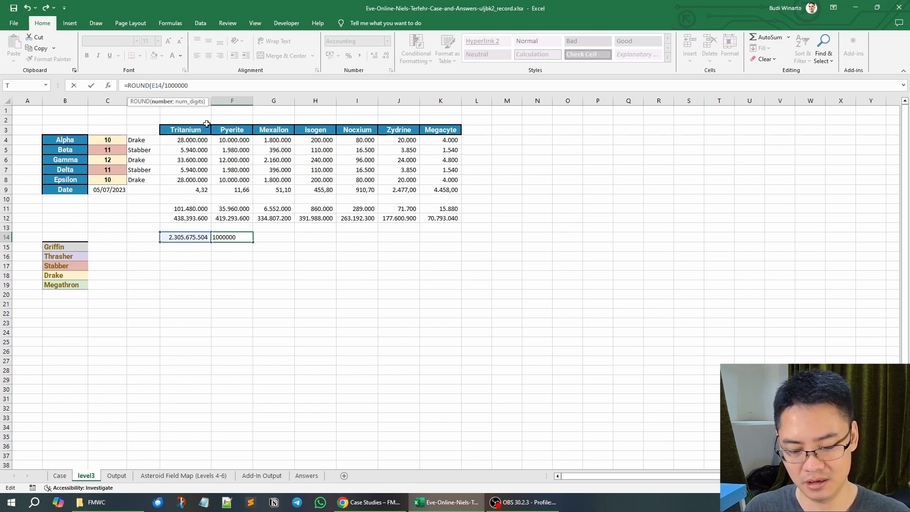
{"action": "type", "text": ";0)"}
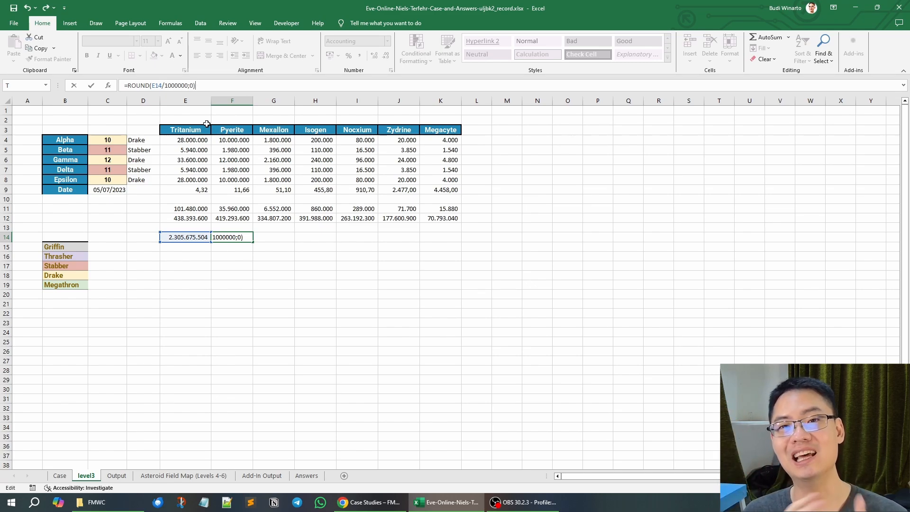
{"action": "key", "text": "Return"}
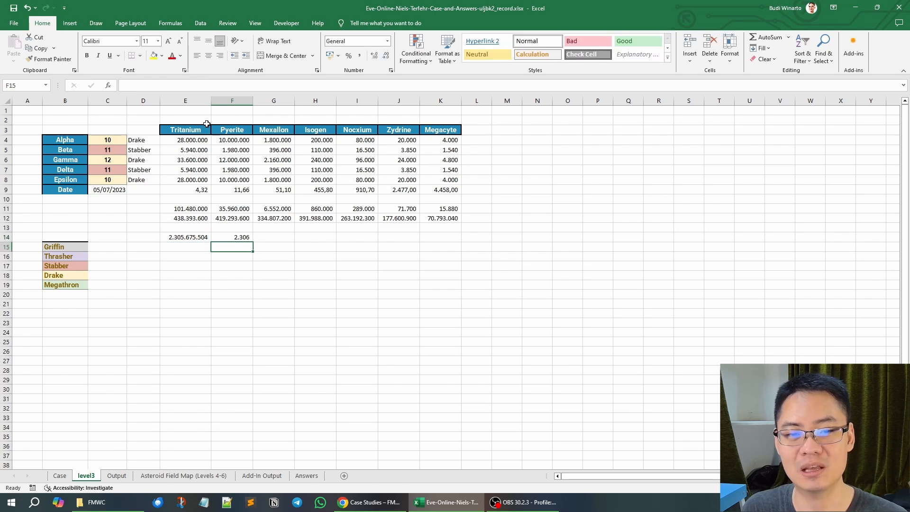
{"action": "key", "text": "Up"}
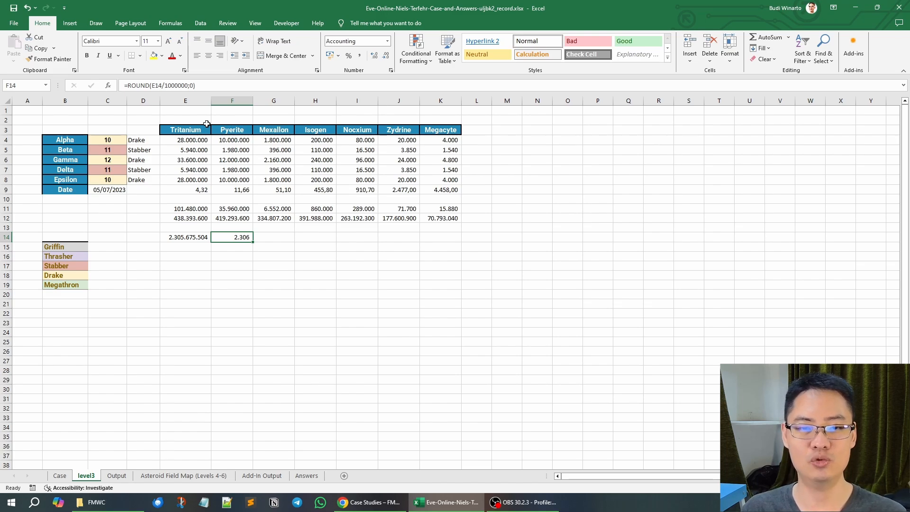
On the Case sheet, copy the dates of games 41 to 60 (G143:G162) and paste them as values starting in N143.
{"action": "left_click", "coordinate": [60, 476]}
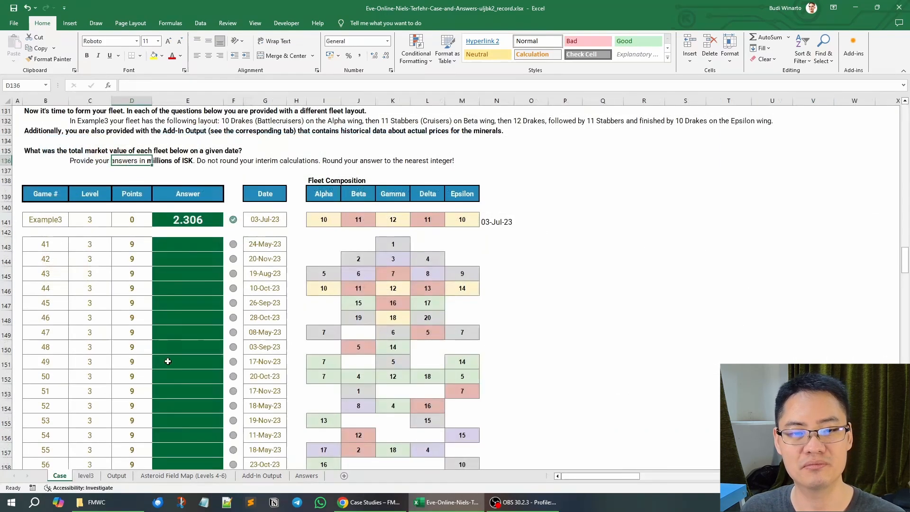
{"action": "left_click", "coordinate": [205, 224]}
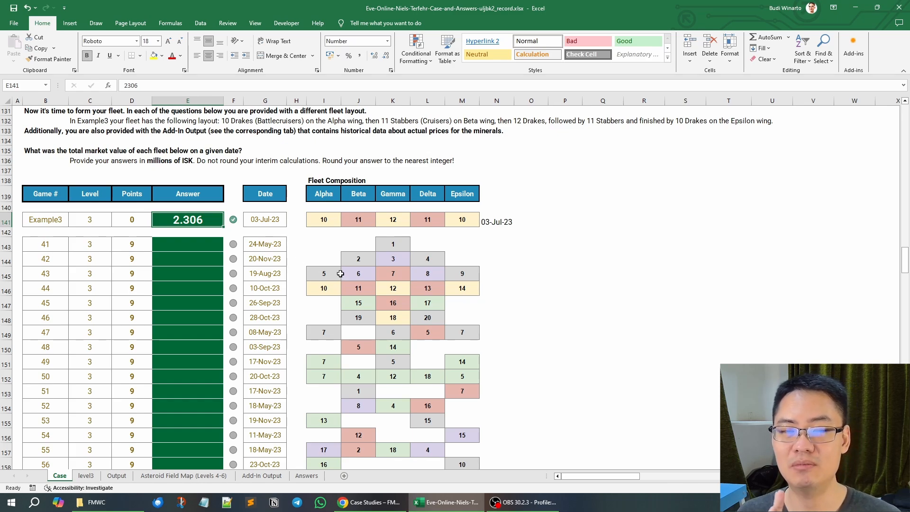
{"action": "scroll", "coordinate": [341, 273], "scroll_direction": "down", "scroll_amount": 3}
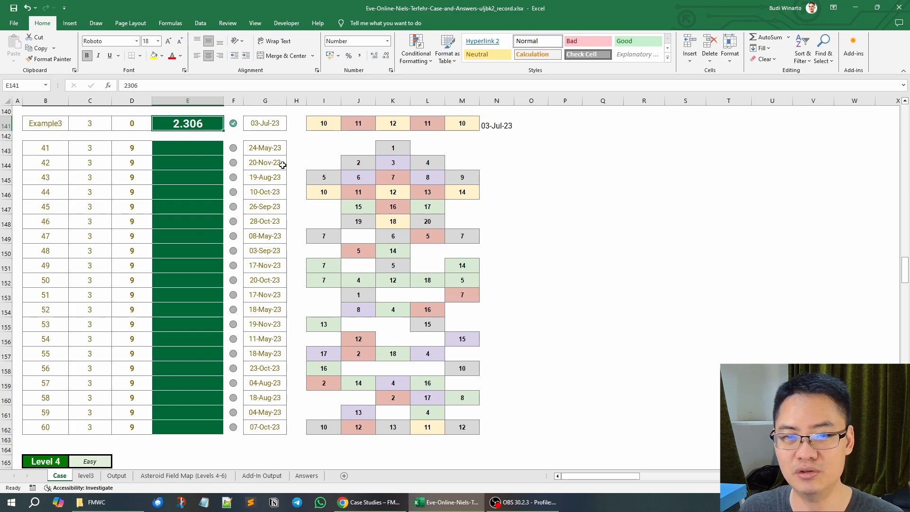
{"action": "left_click_drag", "start_coordinate": [269, 148], "coordinate": [261, 424]}
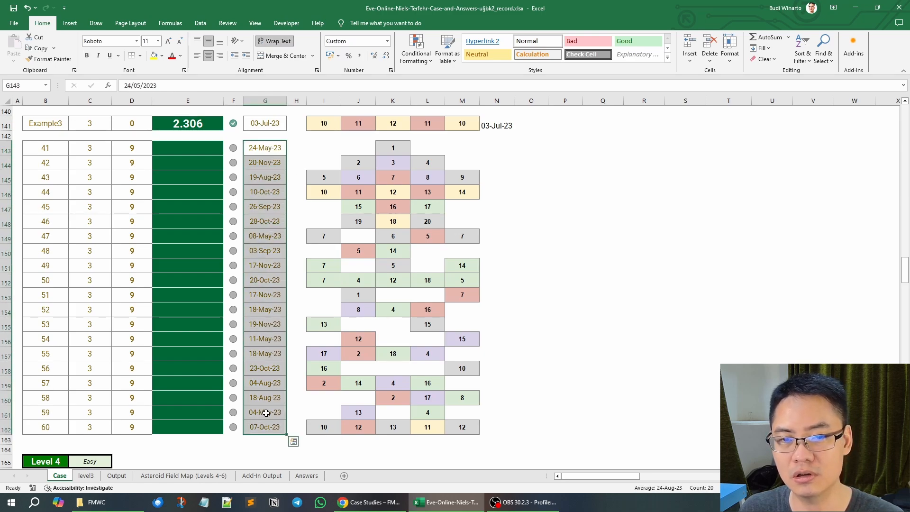
{"action": "key", "text": "ctrl+c"}
{"action": "left_click", "coordinate": [501, 150]}
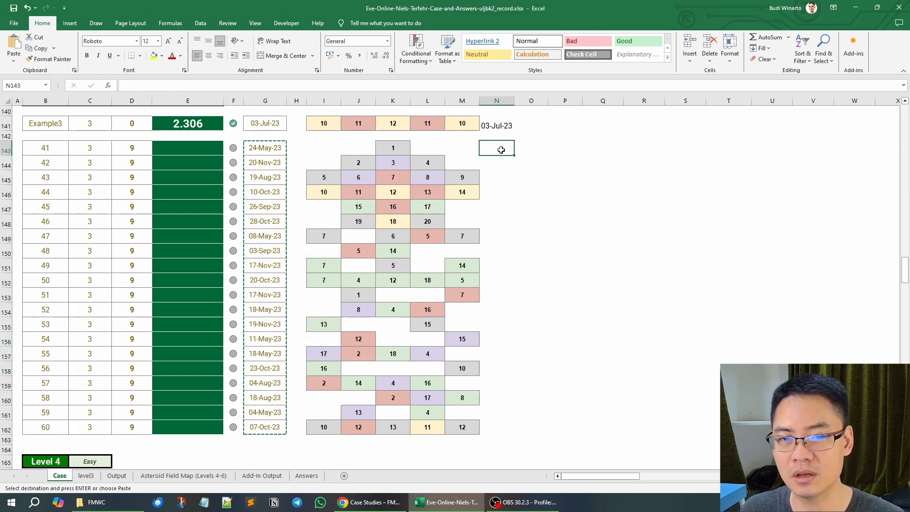
{"action": "right_click", "coordinate": [501, 149]}
{"action": "left_click", "coordinate": [521, 187]}
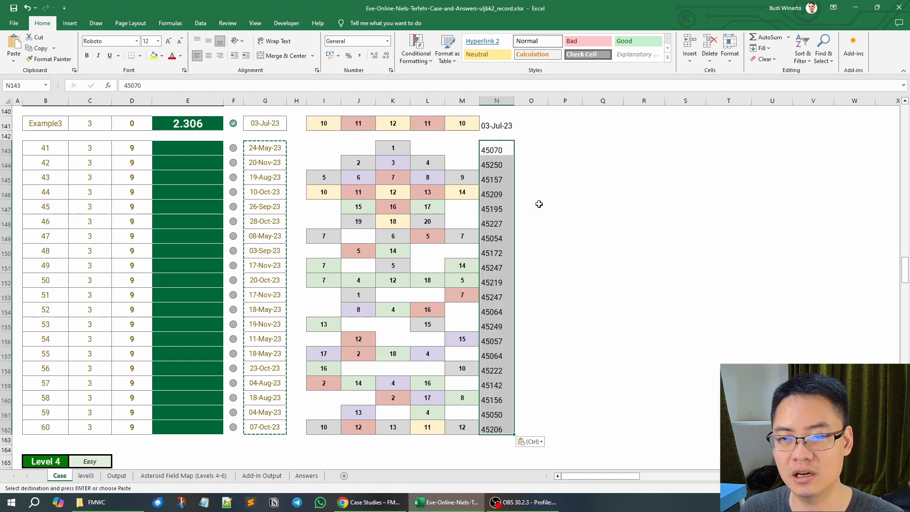
Format the pasted date values in N143:N162 as Short Date.
{"action": "left_click", "coordinate": [387, 40]}
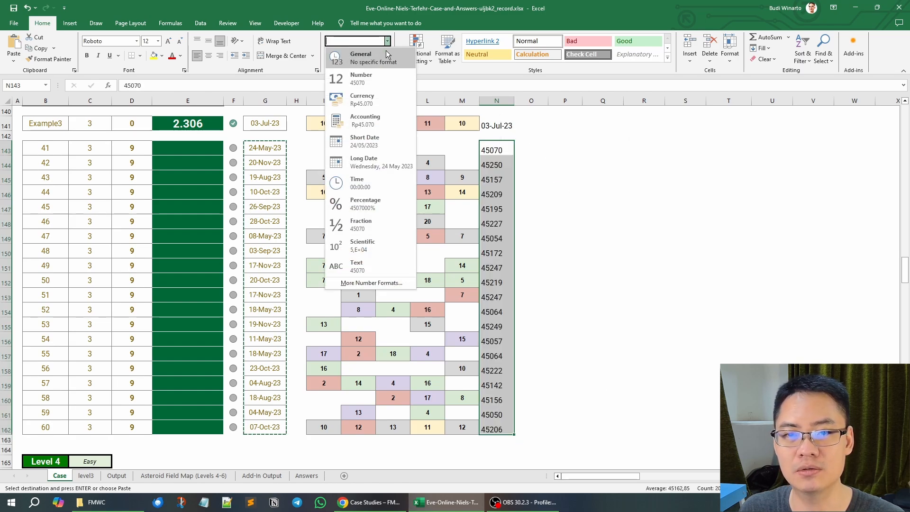
{"action": "left_click", "coordinate": [367, 139]}
{"action": "left_click", "coordinate": [615, 219]}
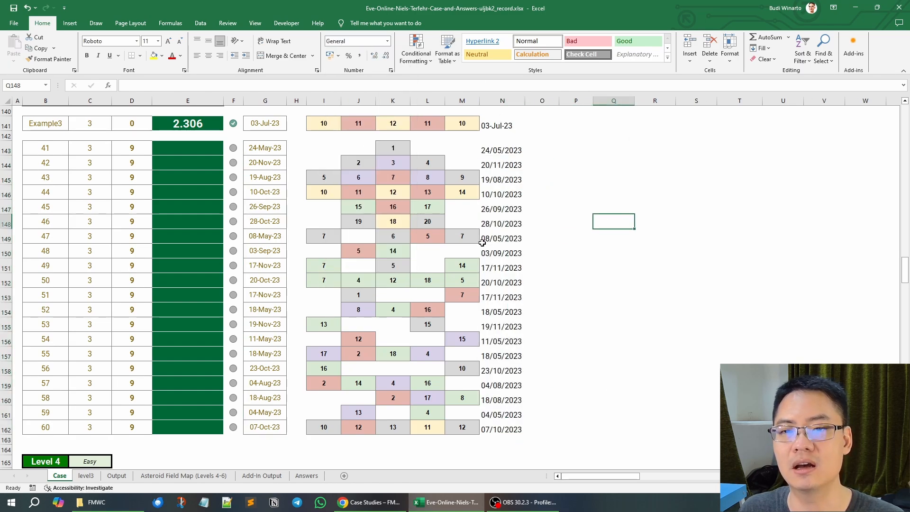
Copy game 41's fleet composition and date (I143:N143) and paste them transposed into the level3 sheet starting at C4.
{"action": "scroll", "coordinate": [402, 266], "scroll_direction": "up", "scroll_amount": 1}
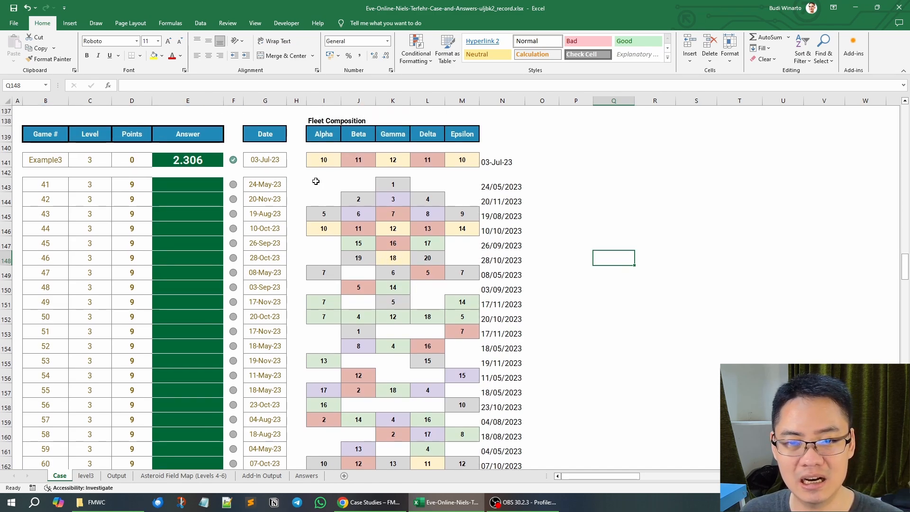
{"action": "left_click", "coordinate": [317, 183]}
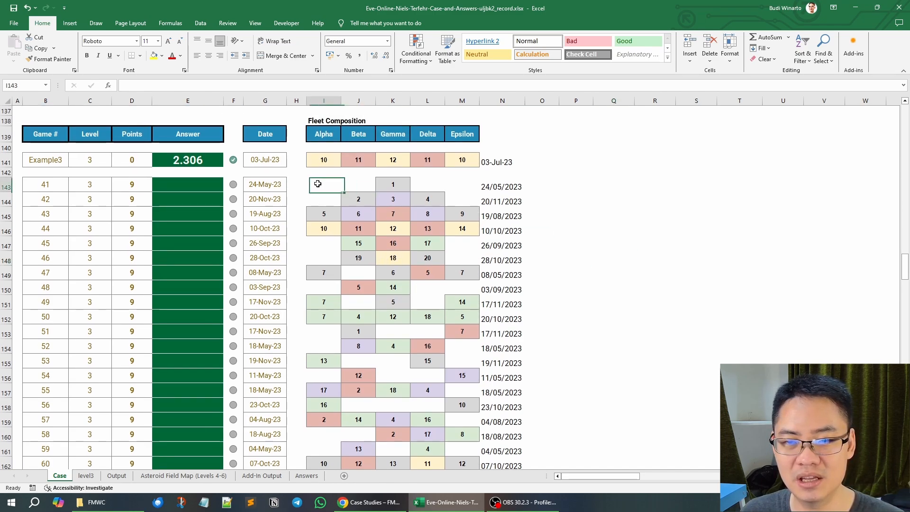
{"action": "left_click_drag", "start_coordinate": [317, 184], "coordinate": [498, 186]}
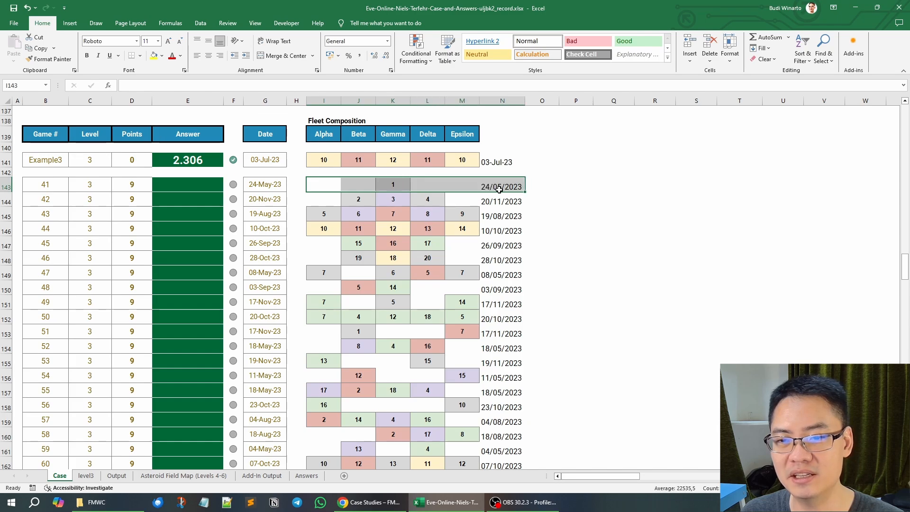
{"action": "key", "text": "ctrl+c"}
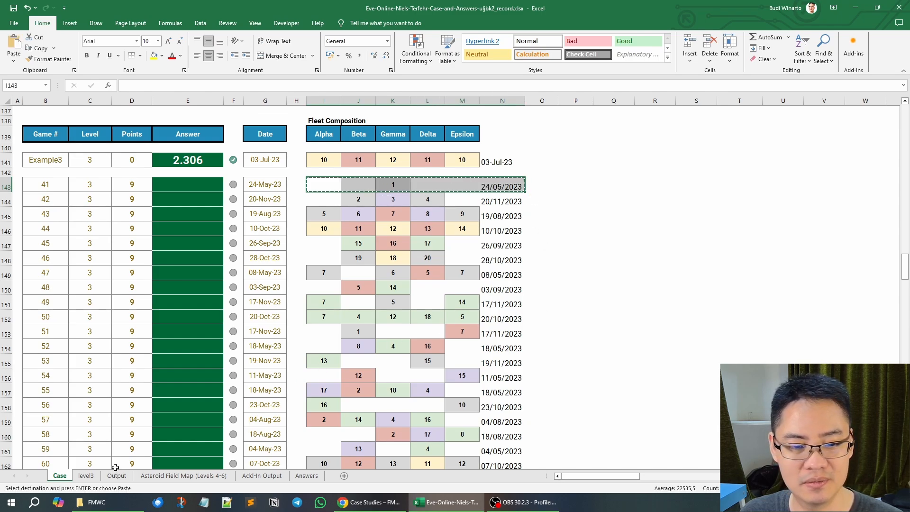
{"action": "left_click", "coordinate": [86, 476]}
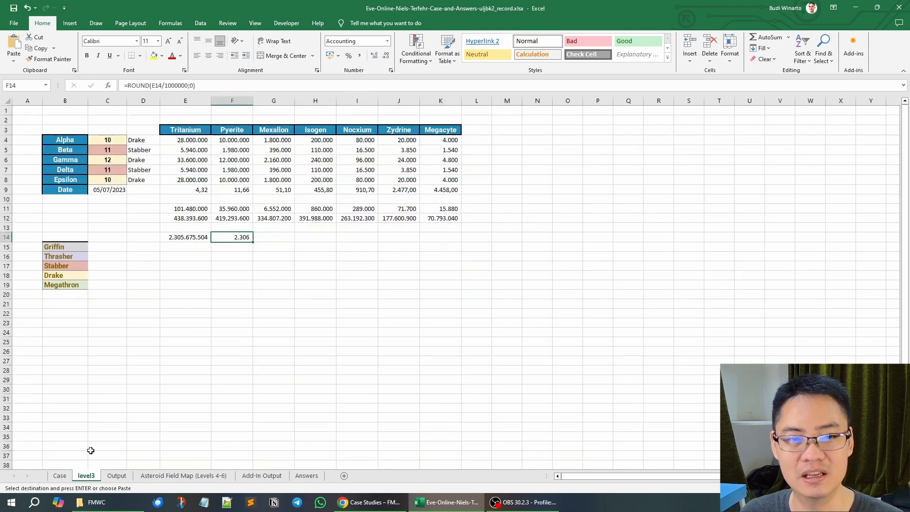
{"action": "right_click", "coordinate": [121, 142]}
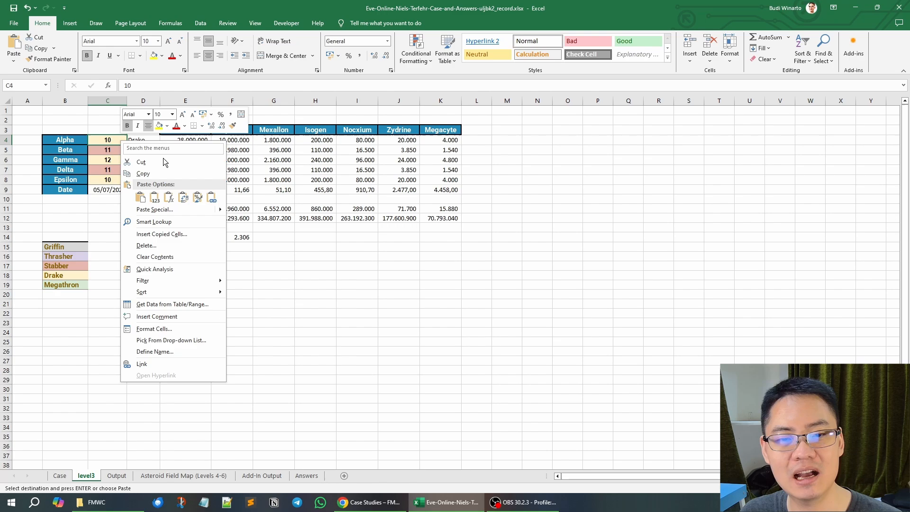
{"action": "left_click", "coordinate": [183, 198]}
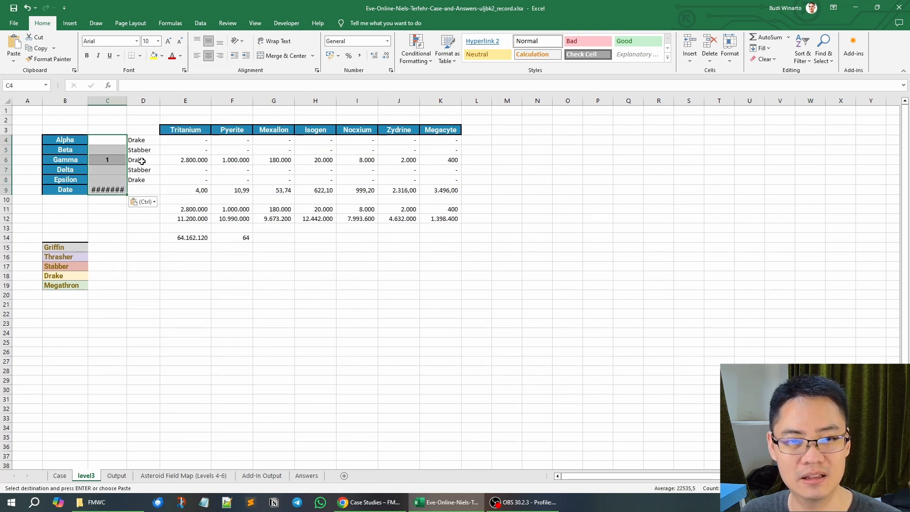
Widen column C on the level3 sheet enough to show the full date in C9.
{"action": "left_click_drag", "start_coordinate": [127, 101], "coordinate": [136, 101]}
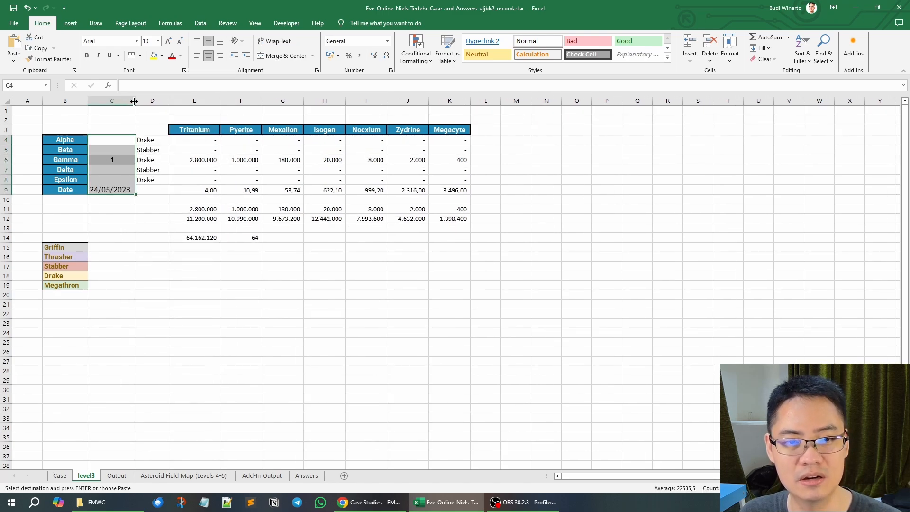
{"action": "left_click", "coordinate": [128, 190]}
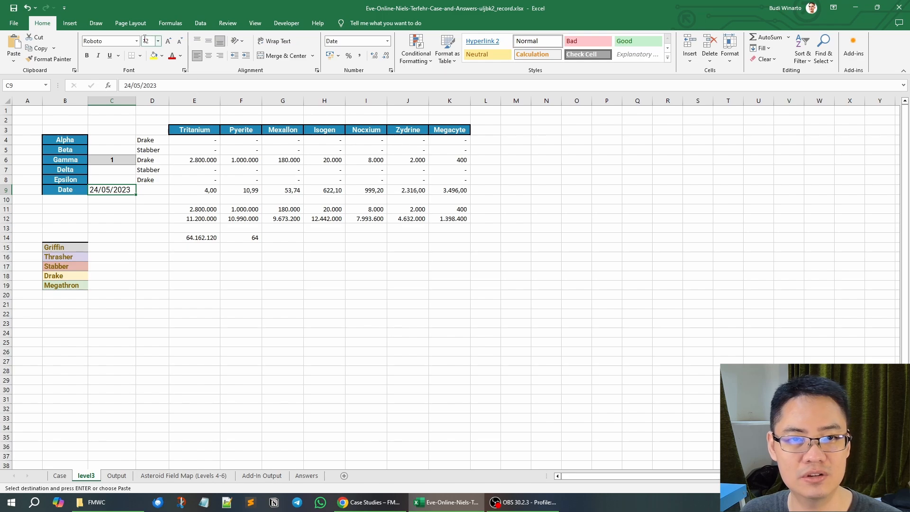
Clear the copy selection on the Case sheet and check the pasted dates in column N against level3 cell C9.
{"action": "left_click", "coordinate": [59, 475]}
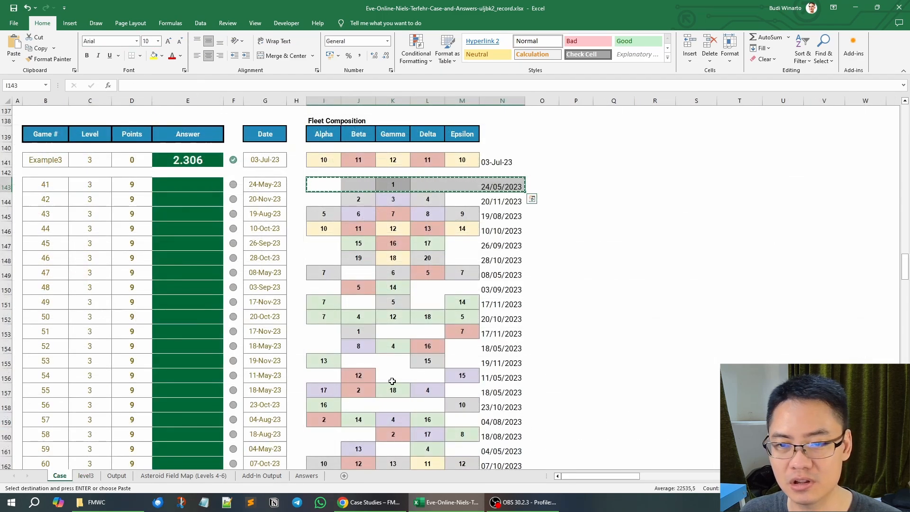
{"action": "key", "text": "Escape"}
{"action": "left_click", "coordinate": [502, 162]}
{"action": "key", "text": "Down"}
{"action": "key", "text": "Down"}
{"action": "key", "text": "Down"}
{"action": "key", "text": "Down"}
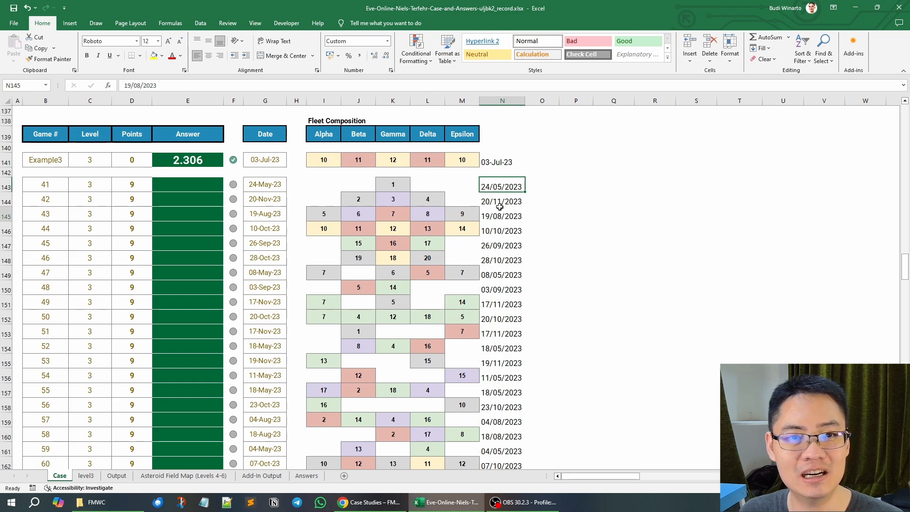
{"action": "left_click", "coordinate": [79, 479]}
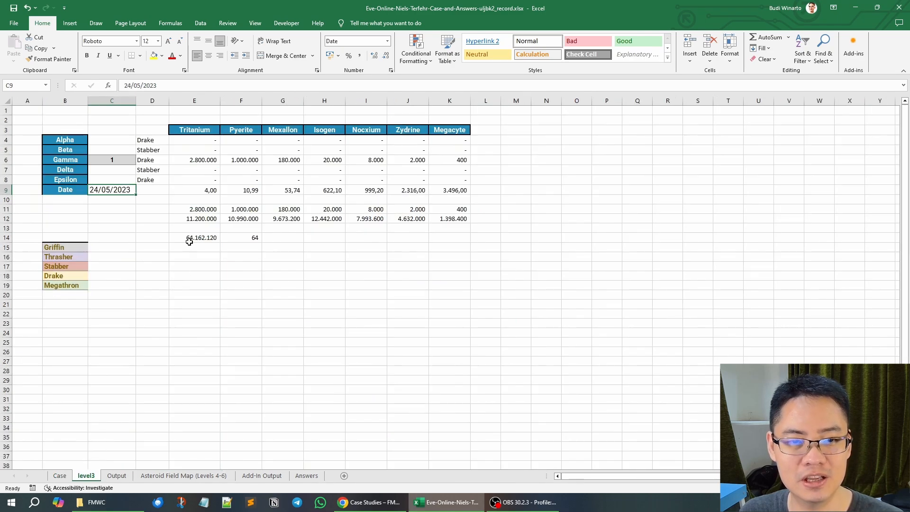
Set the Gamma ship type in level3 cell D6 to Griffin for game 41.
{"action": "left_click", "coordinate": [147, 192]}
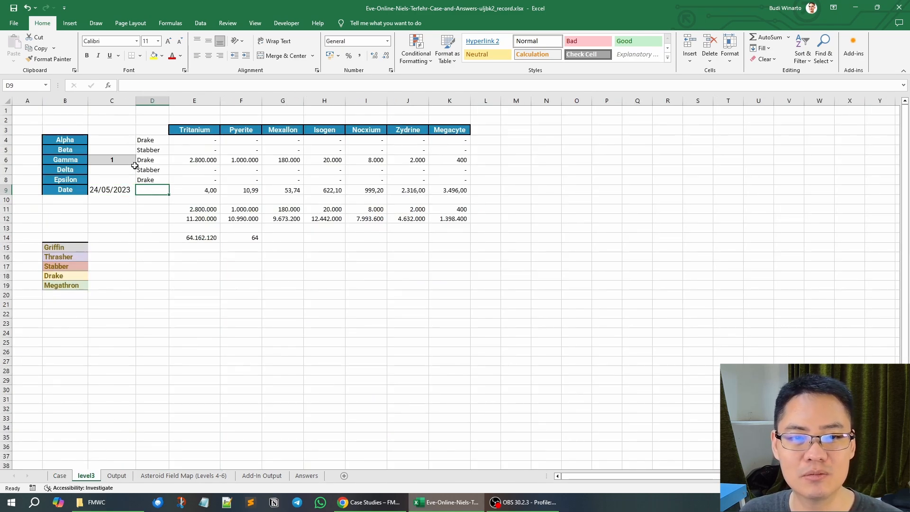
{"action": "left_click", "coordinate": [127, 161]}
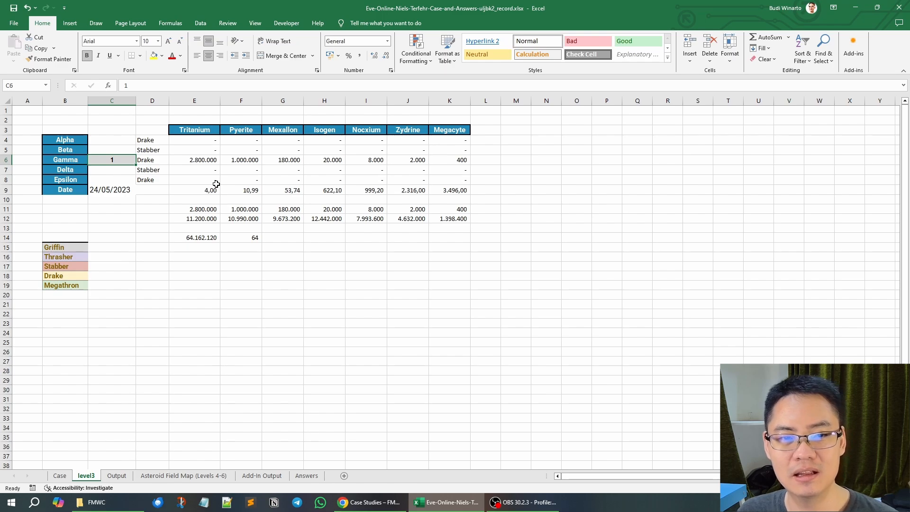
{"action": "left_click", "coordinate": [138, 161]}
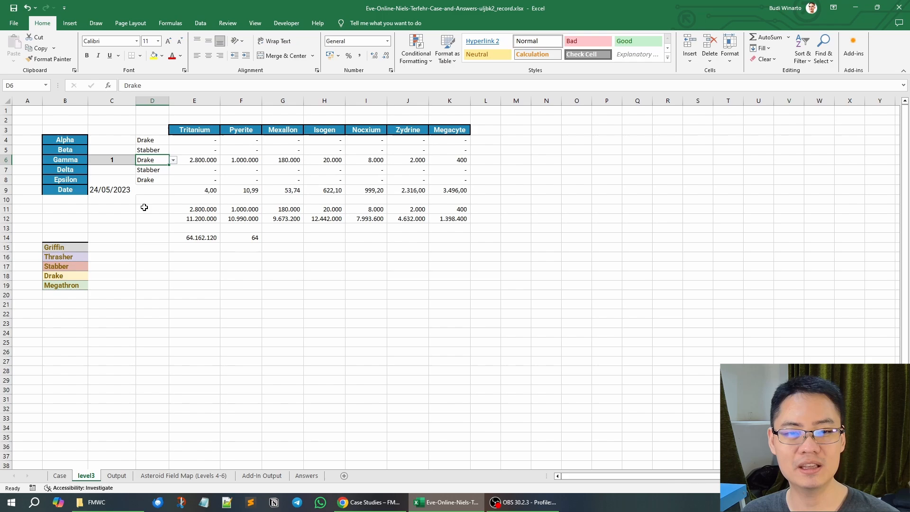
{"action": "left_click", "coordinate": [173, 160]}
{"action": "left_click", "coordinate": [168, 168]}
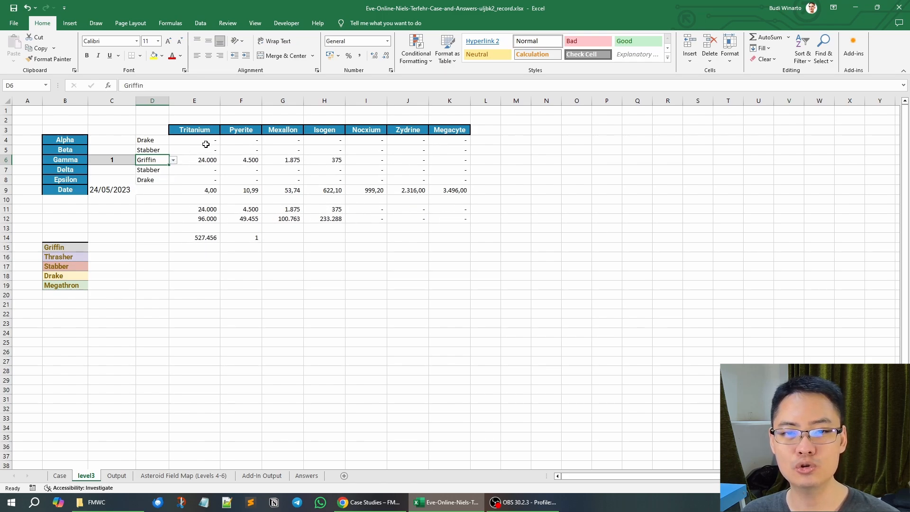
Examine the mineral quantity formulas in level3 rows 4 to 6 and the total and rounding formulas in E14:F14.
{"action": "left_click_drag", "start_coordinate": [205, 142], "coordinate": [462, 152]}
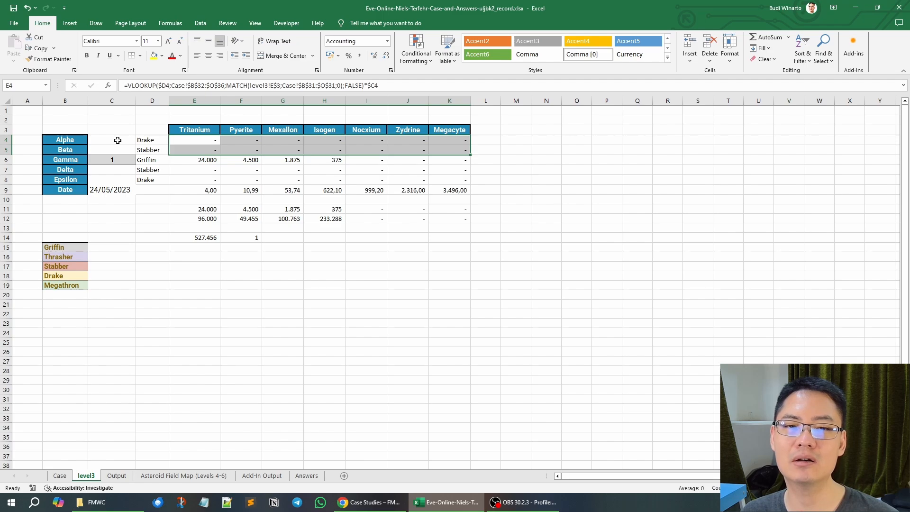
{"action": "left_click", "coordinate": [117, 141]}
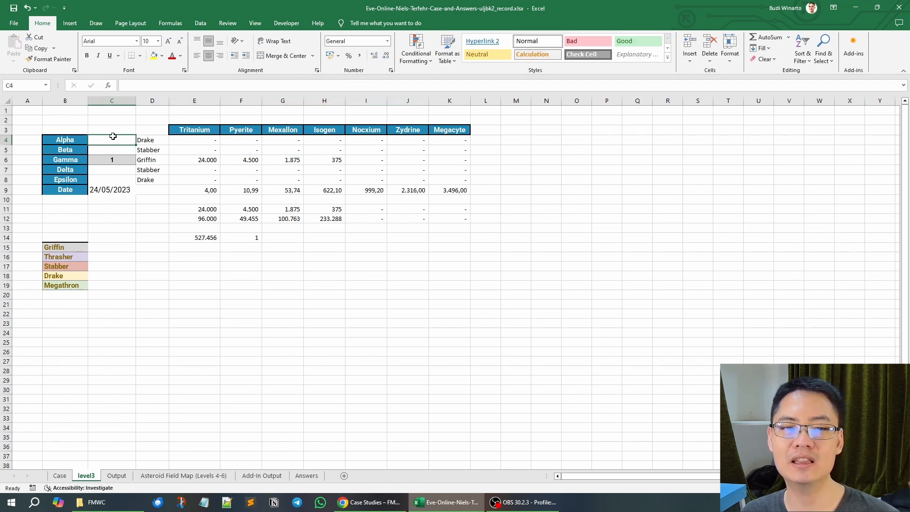
{"action": "left_click", "coordinate": [192, 141]}
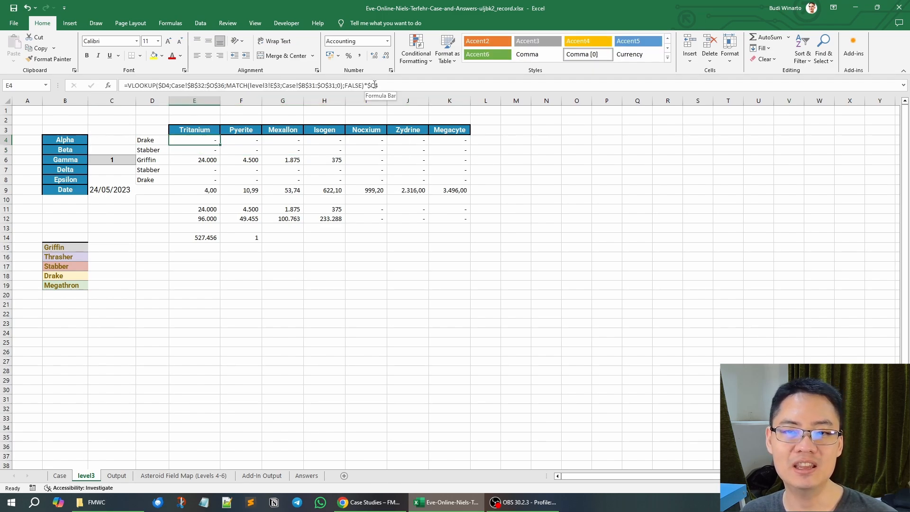
{"action": "left_click", "coordinate": [109, 144]}
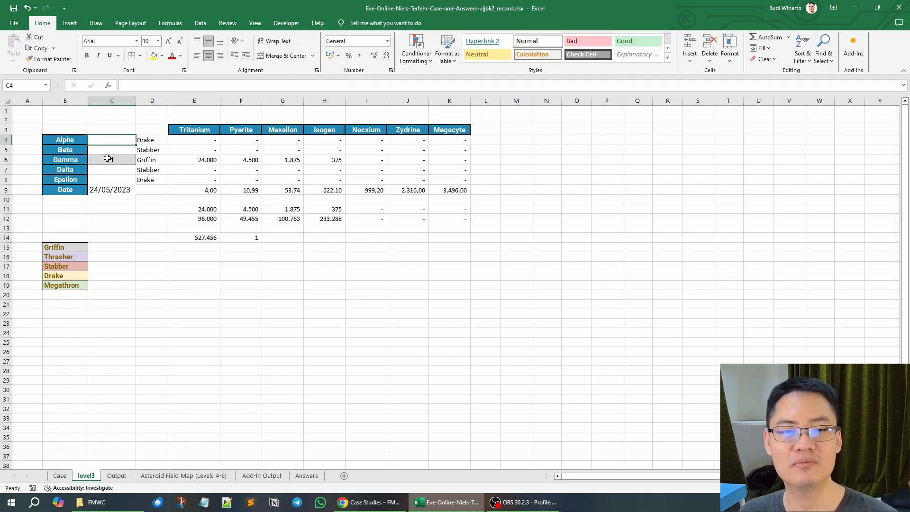
{"action": "left_click", "coordinate": [122, 157]}
{"action": "left_click", "coordinate": [186, 161]}
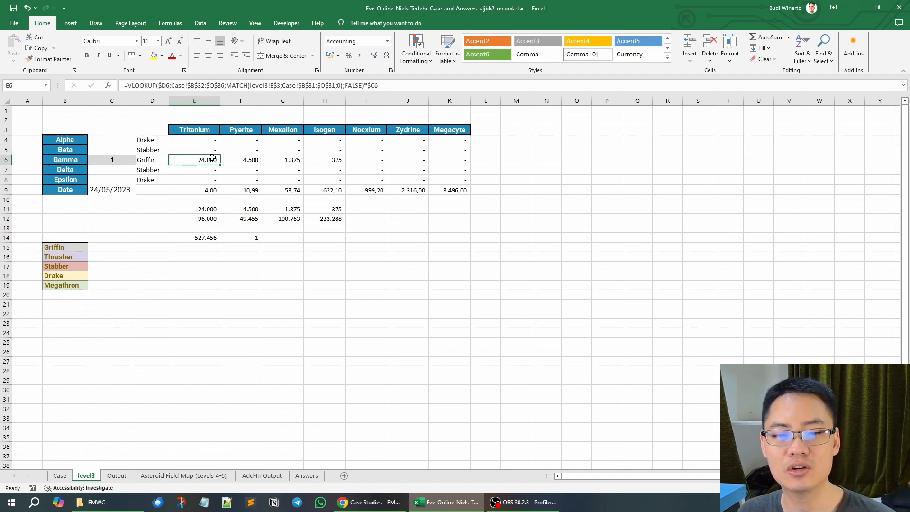
{"action": "key", "text": "Right"}
{"action": "key", "text": "Right"}
{"action": "key", "text": "Right"}
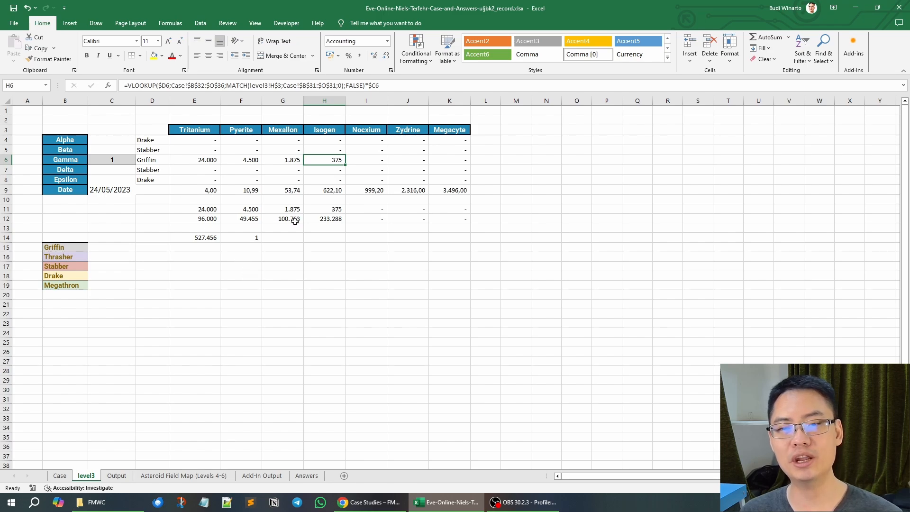
{"action": "left_click", "coordinate": [203, 237]}
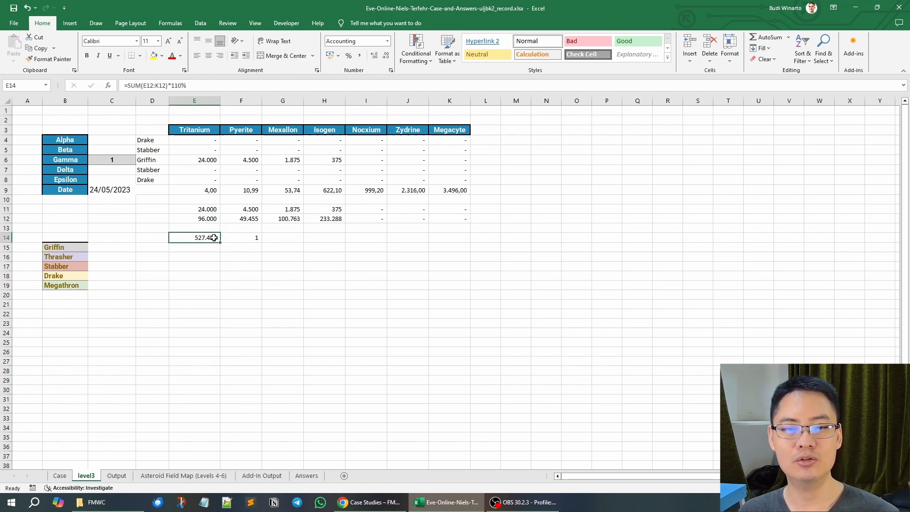
{"action": "left_click", "coordinate": [251, 239]}
{"action": "left_click", "coordinate": [202, 236]}
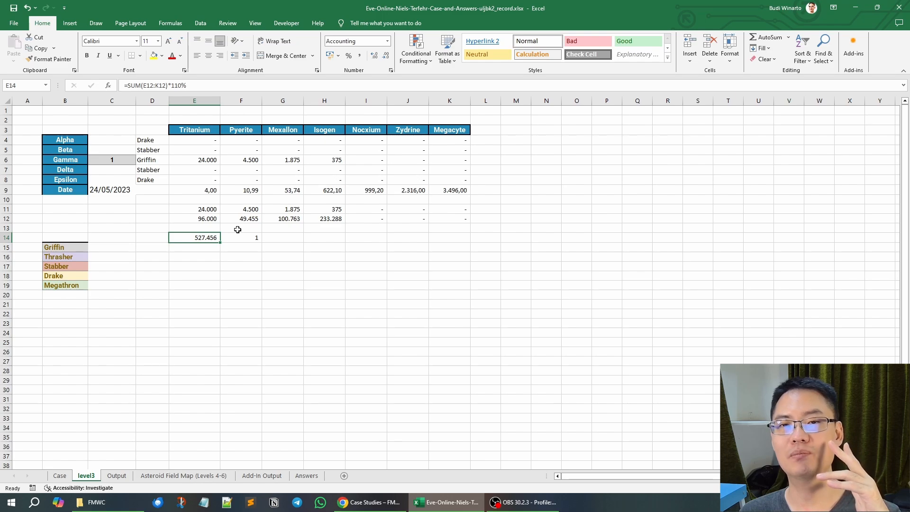
Copy the rounded result in level3 cell F14 and paste it as a value into game 41's answer cell E143 on the Case sheet.
{"action": "left_click", "coordinate": [253, 237]}
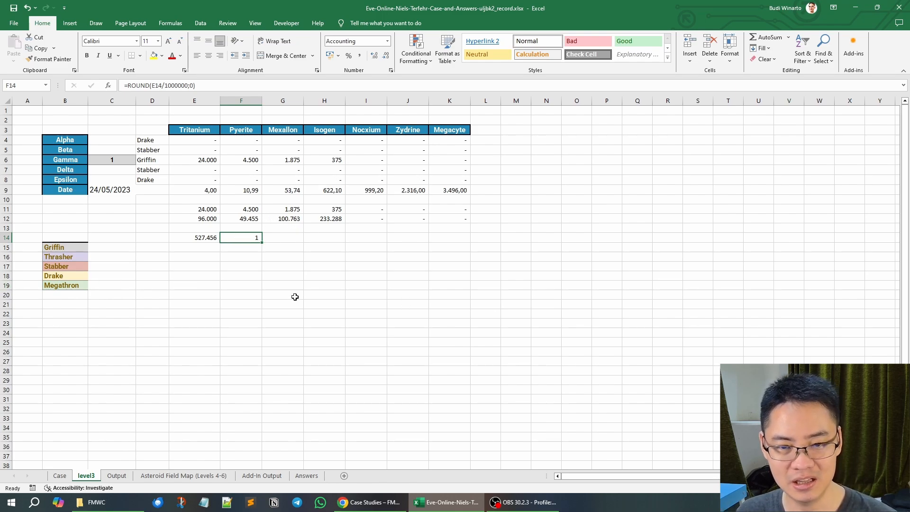
{"action": "key", "text": "ctrl+c"}
{"action": "left_click", "coordinate": [67, 476]}
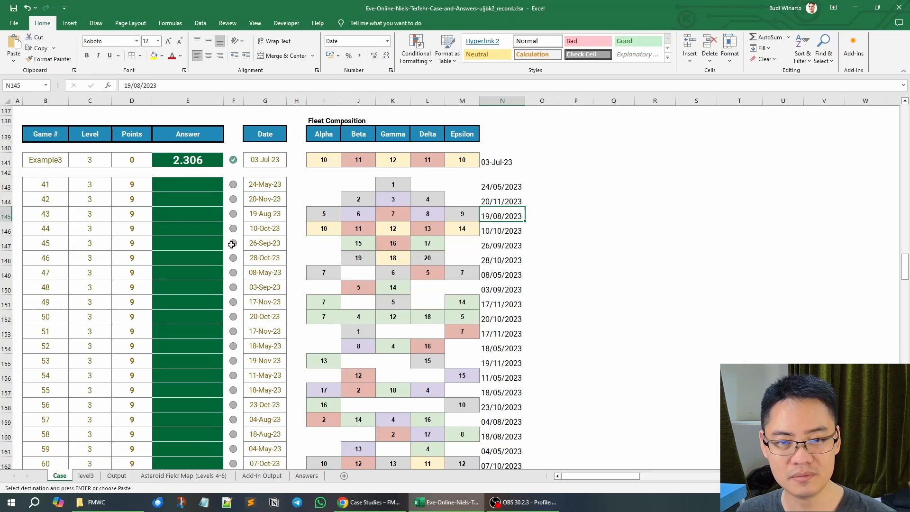
{"action": "left_click", "coordinate": [207, 182]}
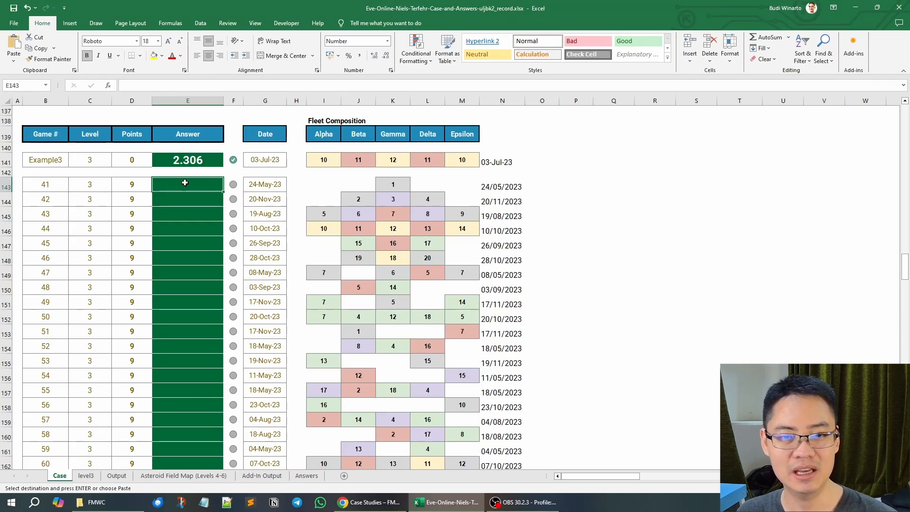
{"action": "right_click", "coordinate": [185, 187]}
{"action": "left_click", "coordinate": [208, 238]}
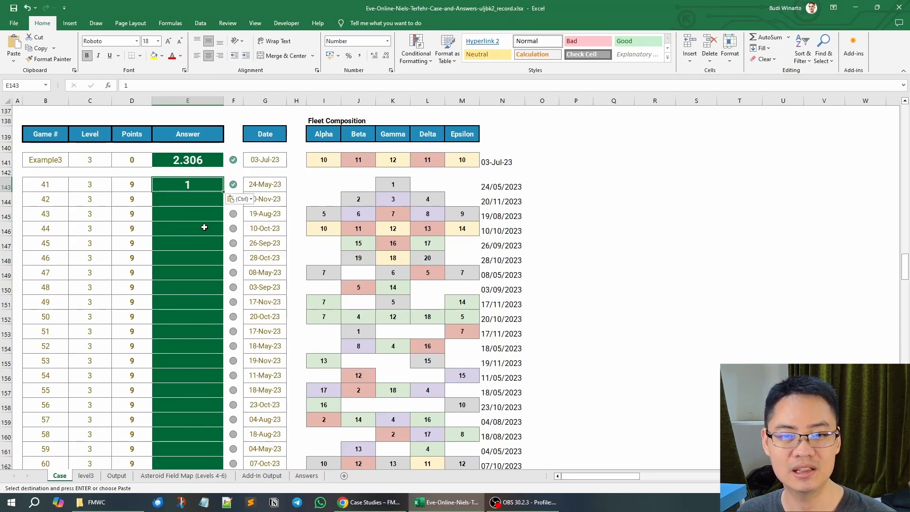
{"action": "left_click", "coordinate": [298, 188]}
{"action": "left_click", "coordinate": [262, 238]}
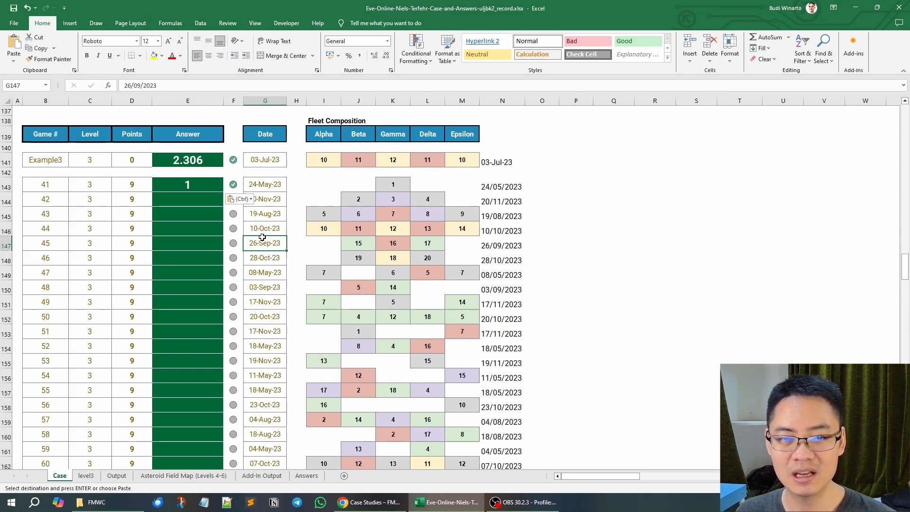
{"action": "key", "text": "Escape"}
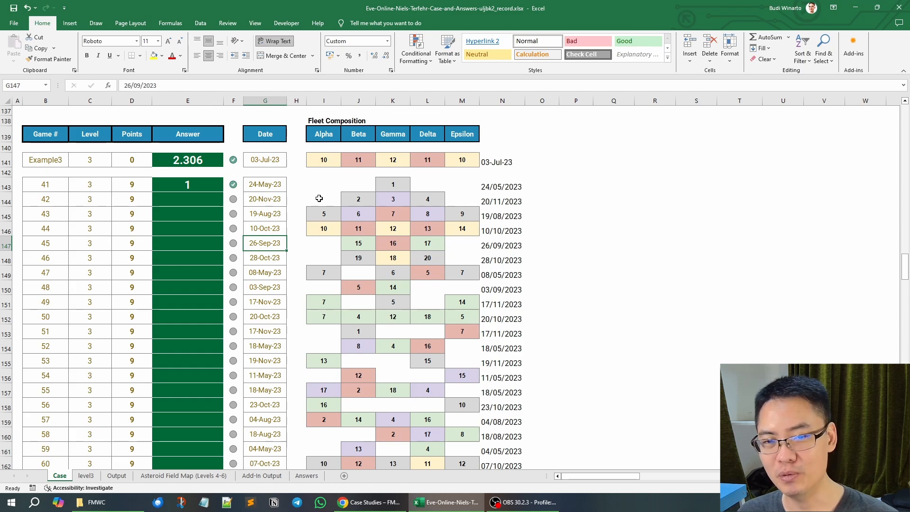
Copy game 42's fleet composition and date (I144:N144) and paste them transposed into the level3 sheet starting at C4.
{"action": "left_click_drag", "start_coordinate": [322, 198], "coordinate": [501, 199]}
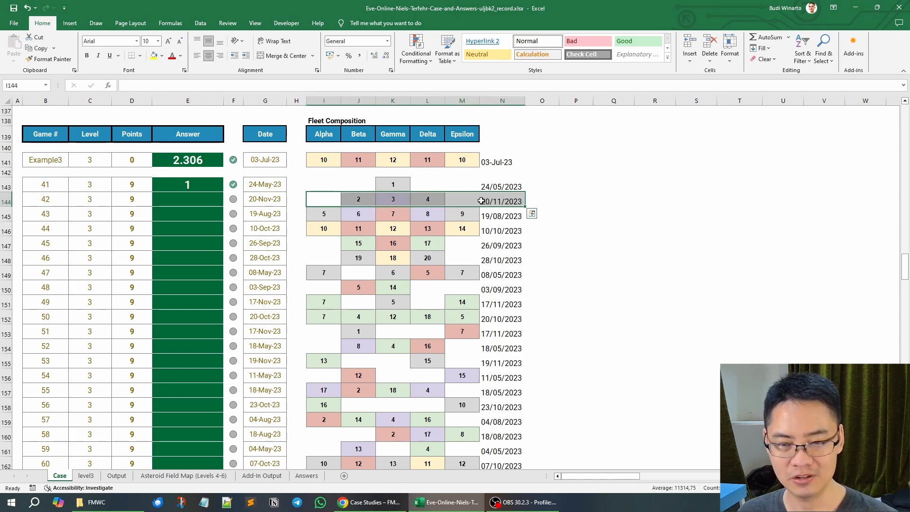
{"action": "key", "text": "ctrl+c"}
{"action": "left_click", "coordinate": [87, 476]}
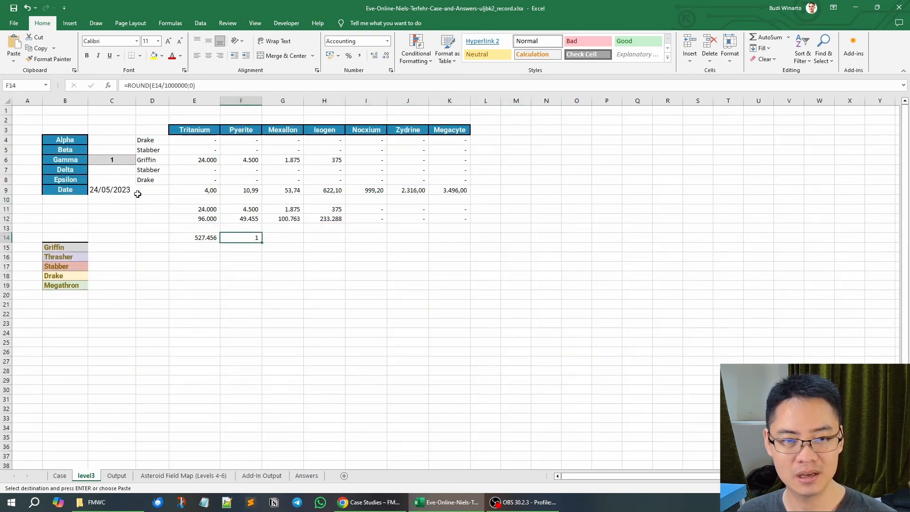
{"action": "right_click", "coordinate": [121, 144]}
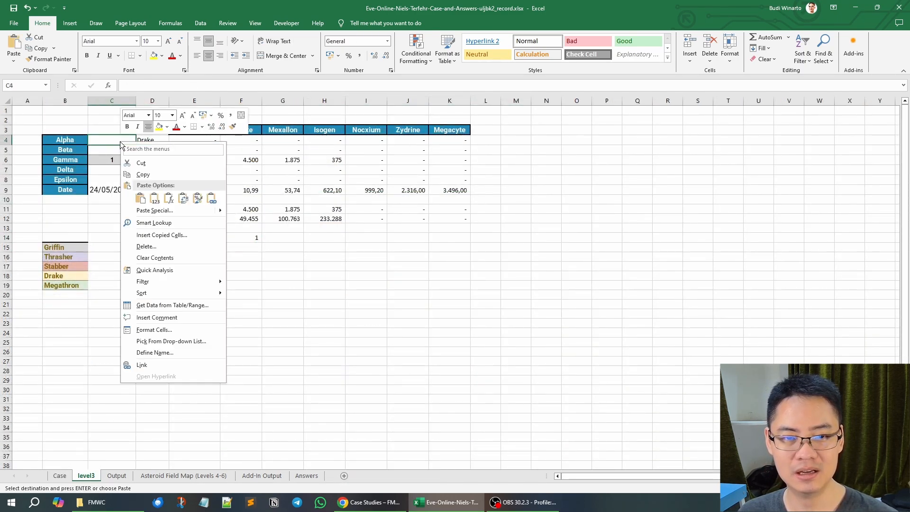
{"action": "left_click", "coordinate": [184, 198]}
{"action": "left_click", "coordinate": [148, 237]}
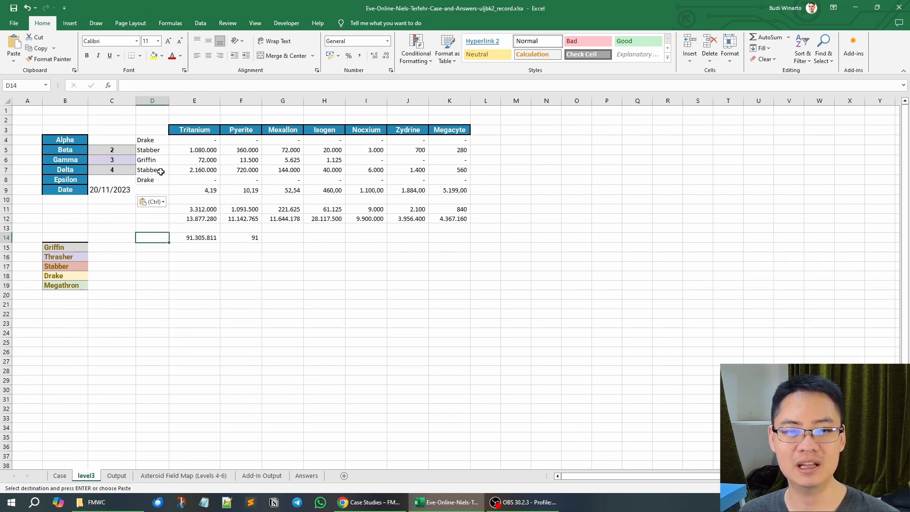
Set game 42's ship types on level3 to Griffin for Beta, Thrasher for Gamma and Griffin for Delta.
{"action": "left_click", "coordinate": [161, 152]}
{"action": "left_click", "coordinate": [173, 150]}
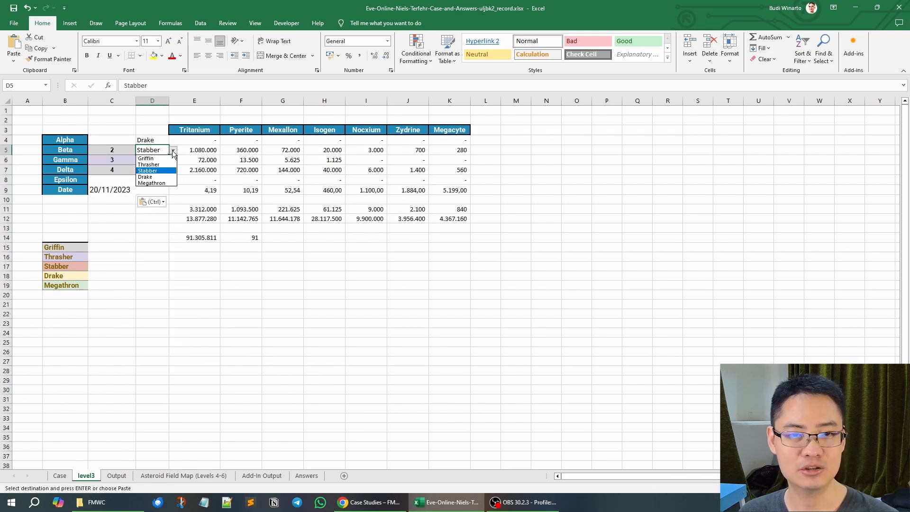
{"action": "left_click", "coordinate": [163, 159]}
{"action": "left_click", "coordinate": [163, 160]}
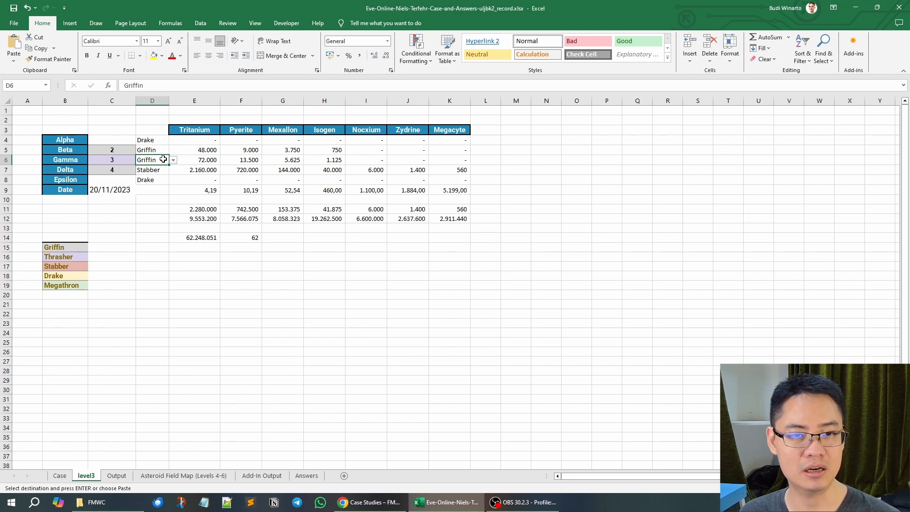
{"action": "left_click", "coordinate": [174, 160]}
{"action": "left_click", "coordinate": [149, 174]}
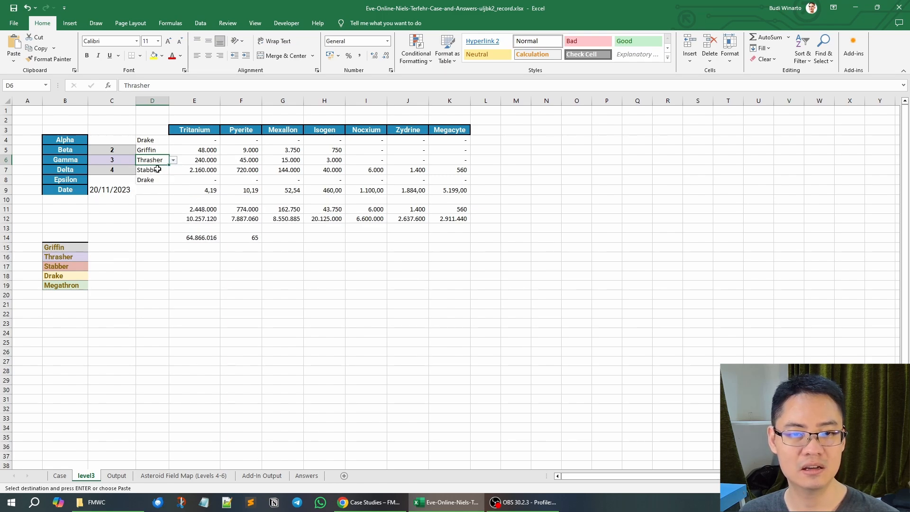
{"action": "left_click", "coordinate": [161, 170]}
{"action": "left_click", "coordinate": [174, 170]}
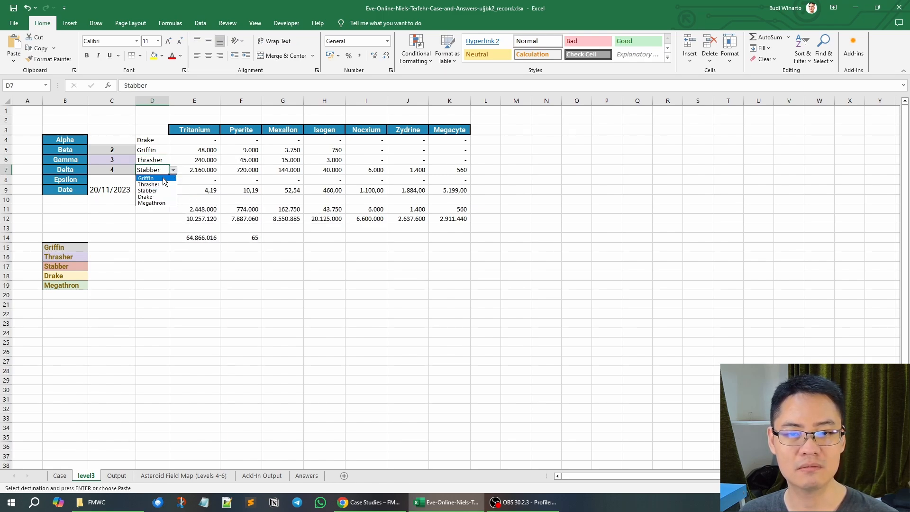
{"action": "left_click", "coordinate": [146, 178]}
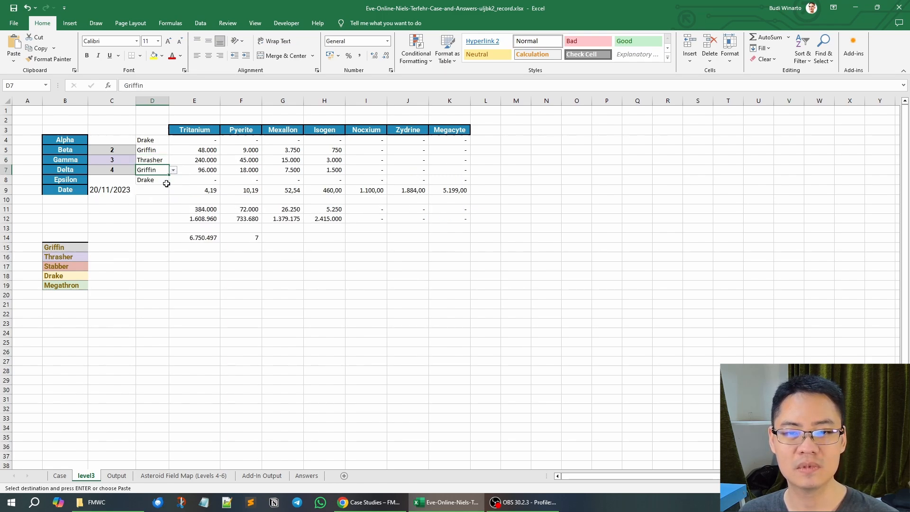
Copy level3 cell F14 and paste it as a value into game 42's answer cell E144 on the Case sheet.
{"action": "left_click", "coordinate": [254, 236]}
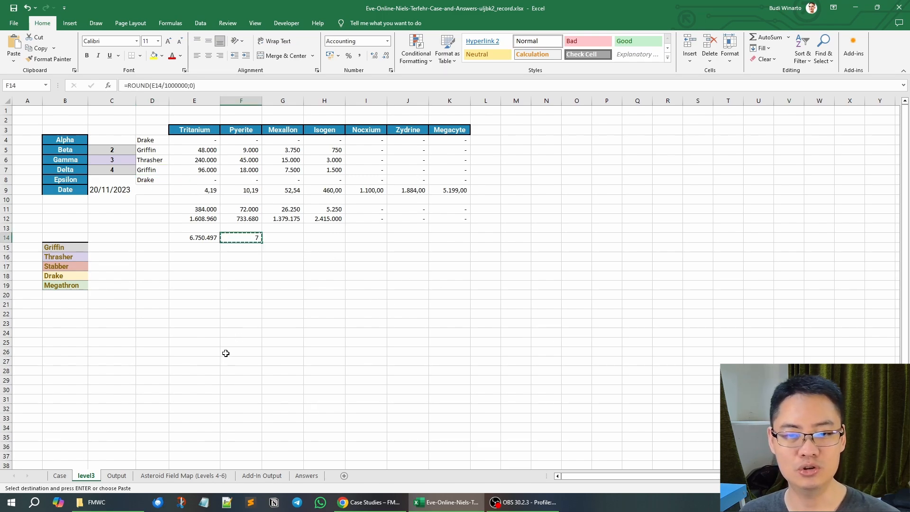
{"action": "left_click", "coordinate": [59, 475]}
{"action": "right_click", "coordinate": [187, 201]}
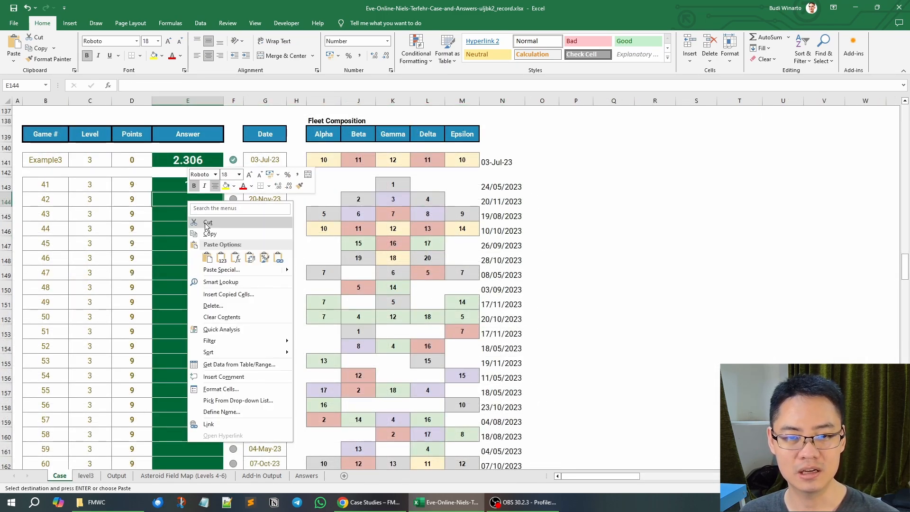
{"action": "left_click", "coordinate": [222, 257]}
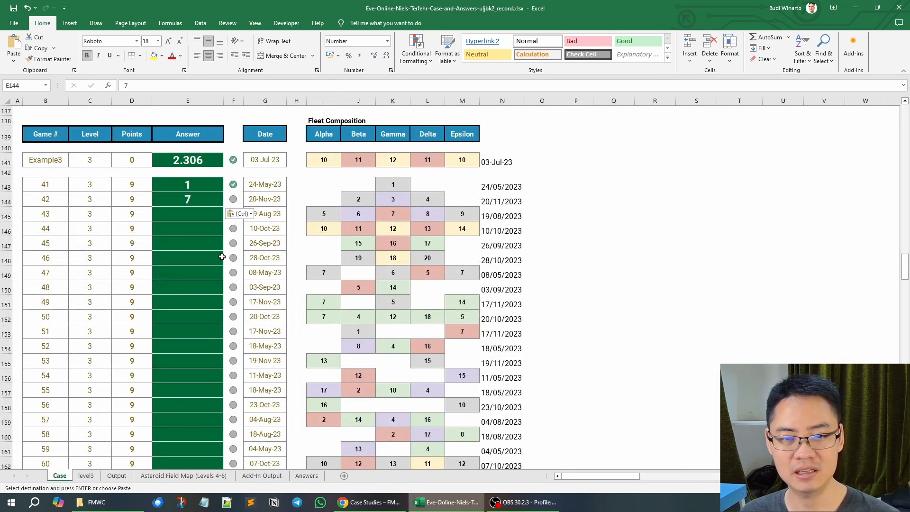
Check game 42's answer on the Case sheet, then review the remaining Level 3 games and the mineral lookup on level3.
{"action": "left_click", "coordinate": [232, 199]}
{"action": "left_click", "coordinate": [298, 203]}
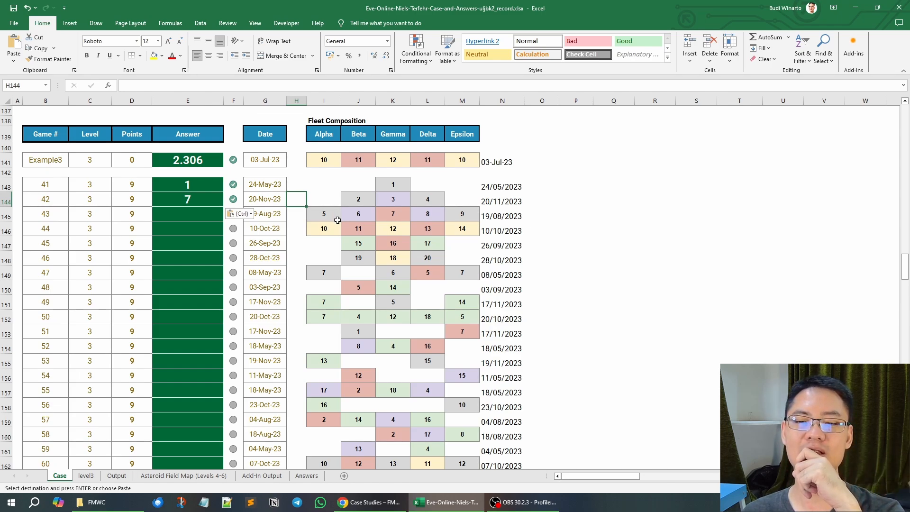
{"action": "scroll", "coordinate": [338, 220], "scroll_direction": "down", "scroll_amount": 5}
{"action": "scroll", "coordinate": [338, 220], "scroll_direction": "up", "scroll_amount": 4}
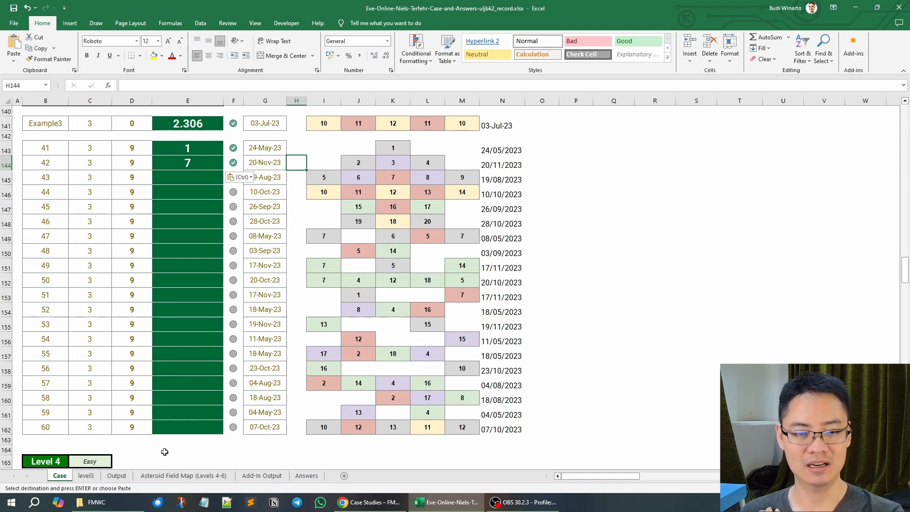
{"action": "left_click", "coordinate": [86, 476]}
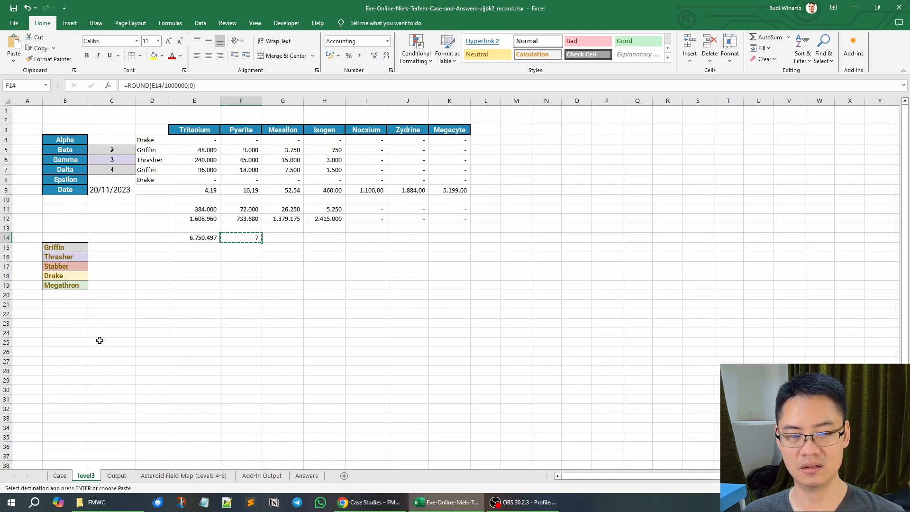
{"action": "left_click", "coordinate": [127, 149]}
{"action": "left_click", "coordinate": [217, 149]}
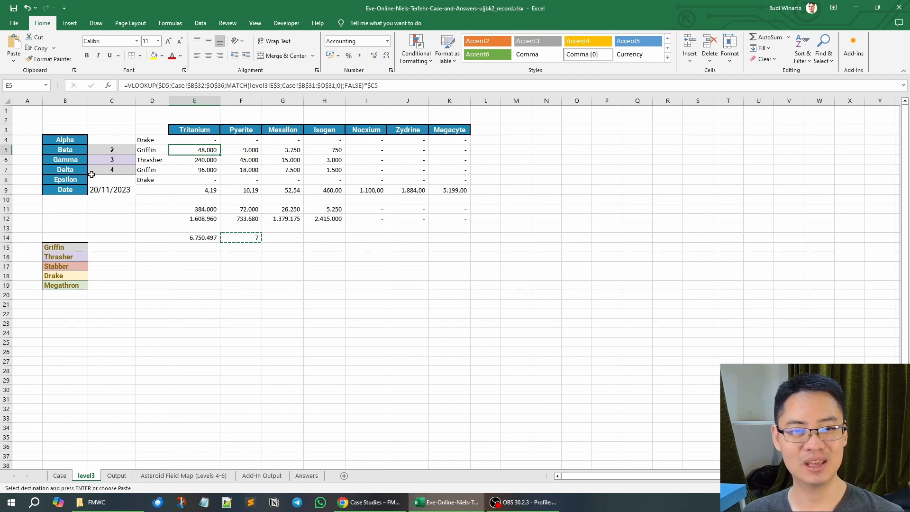
{"action": "left_click", "coordinate": [76, 144]}
{"action": "left_click", "coordinate": [62, 478]}
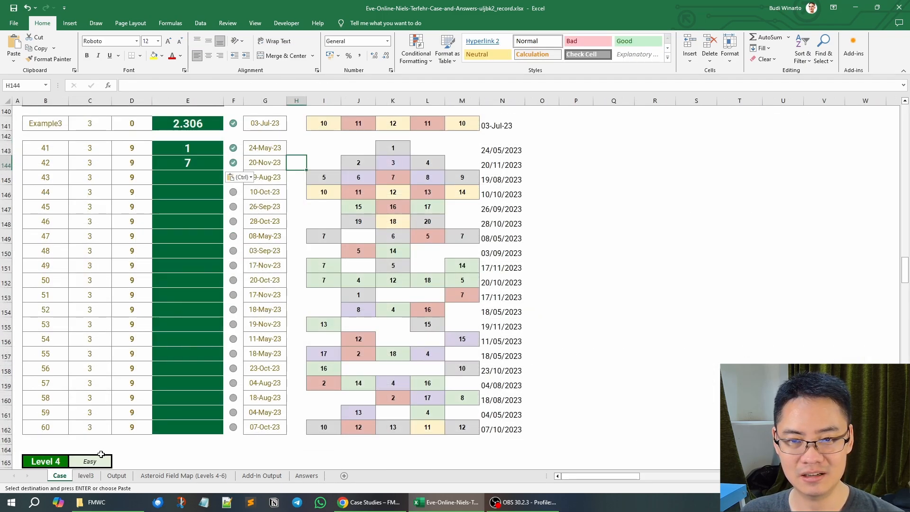
Copy game 43's fleet composition and date (I145:N145) and paste them transposed into the level3 sheet starting at C4.
{"action": "left_click_drag", "start_coordinate": [326, 179], "coordinate": [496, 177]}
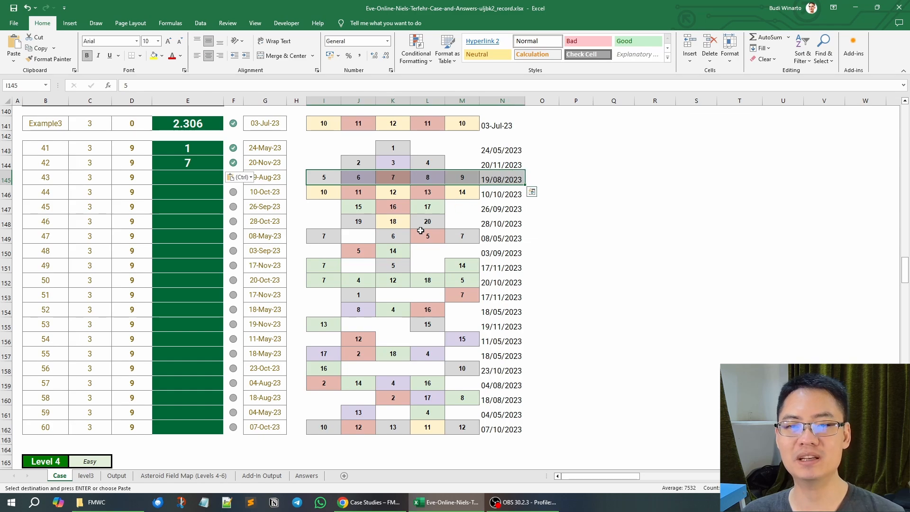
{"action": "key", "text": "ctrl+c"}
{"action": "left_click", "coordinate": [88, 477]}
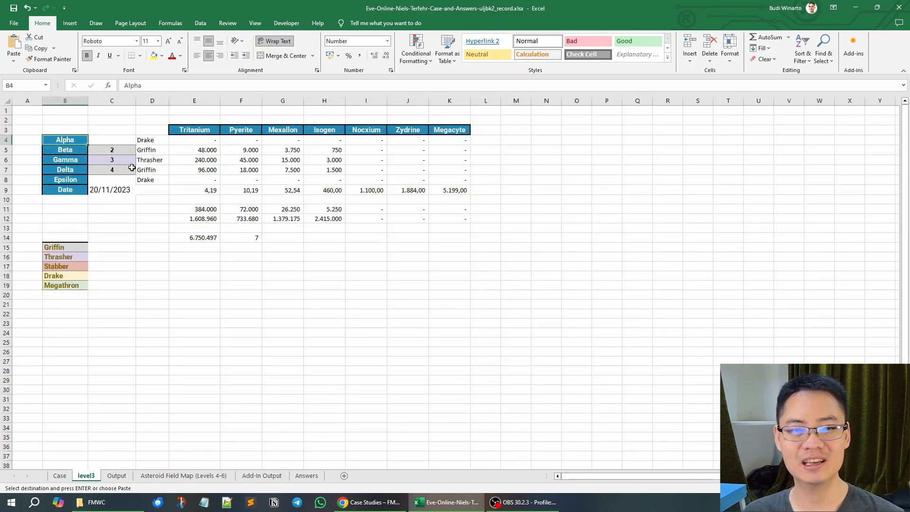
{"action": "right_click", "coordinate": [112, 140]}
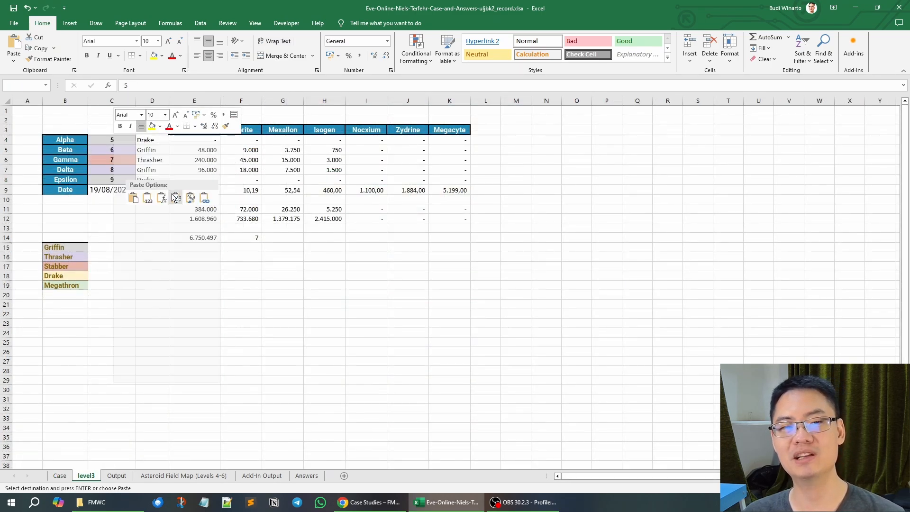
{"action": "left_click", "coordinate": [176, 197]}
{"action": "left_click", "coordinate": [171, 165]}
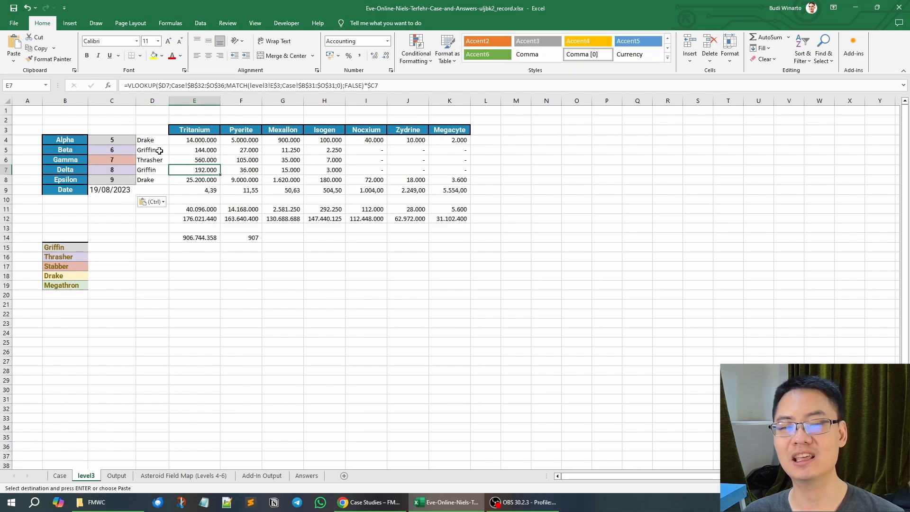
Set game 43's ship types on level3 to Griffin for Alpha and Thrasher for Beta.
{"action": "left_click", "coordinate": [160, 140]}
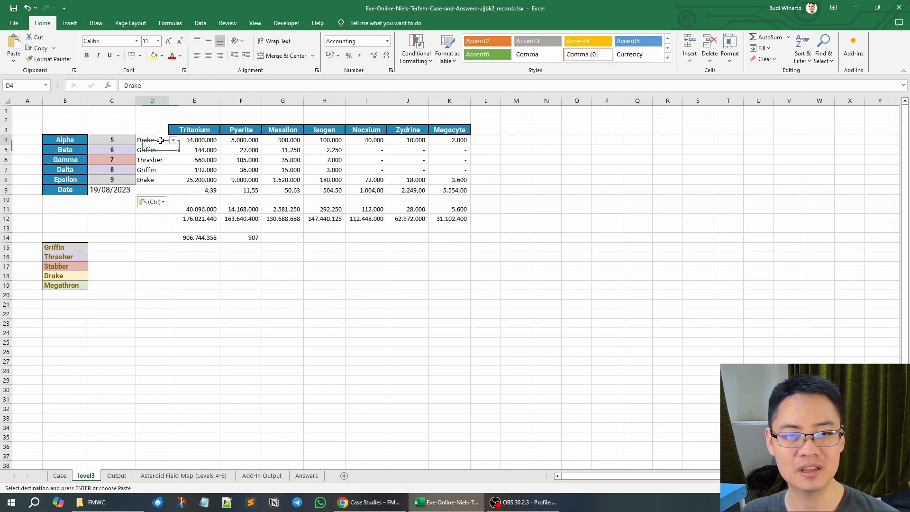
{"action": "left_click", "coordinate": [173, 140]}
{"action": "left_click", "coordinate": [158, 150]}
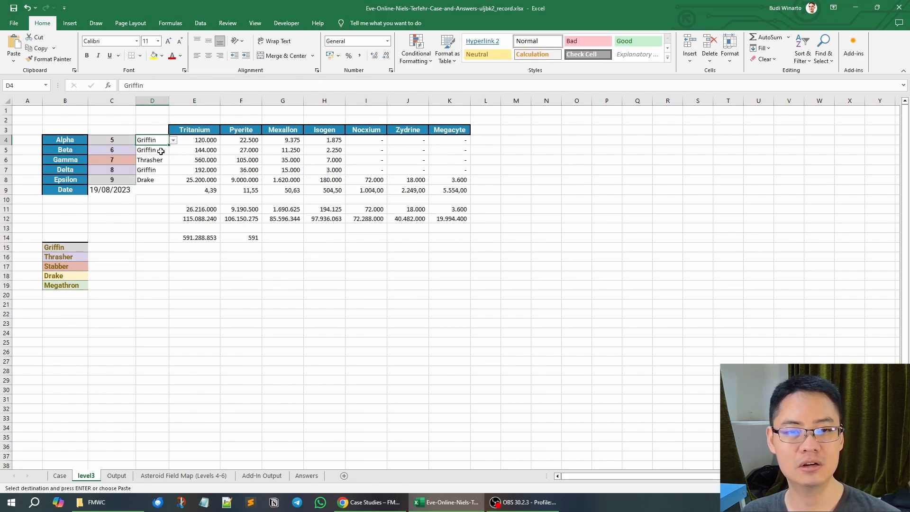
{"action": "left_click", "coordinate": [159, 151]}
{"action": "left_click", "coordinate": [174, 150]}
{"action": "left_click", "coordinate": [153, 161]}
Set game 43's remaining ship types to Stabber for Gamma, Thrasher for Delta and Griffin for Epsilon.
{"action": "left_click", "coordinate": [153, 161]}
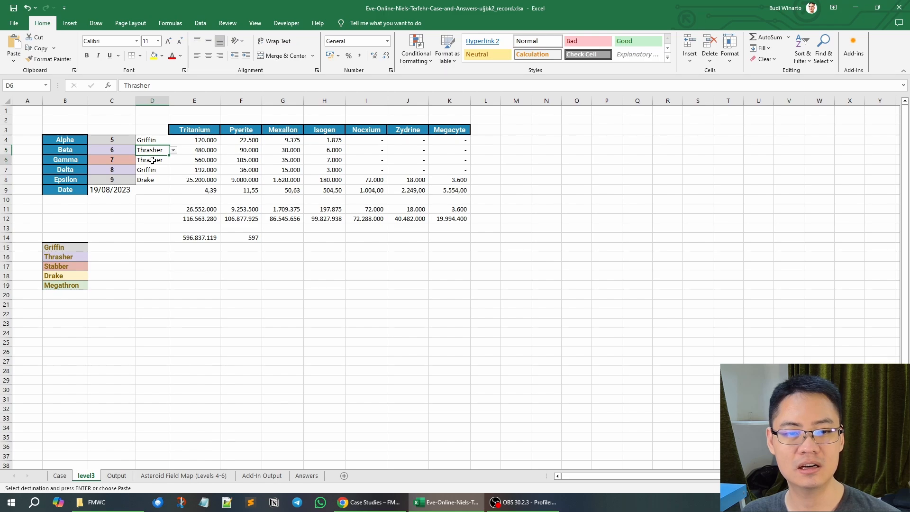
{"action": "left_click", "coordinate": [174, 160]}
{"action": "left_click", "coordinate": [153, 180]}
{"action": "left_click", "coordinate": [153, 171]}
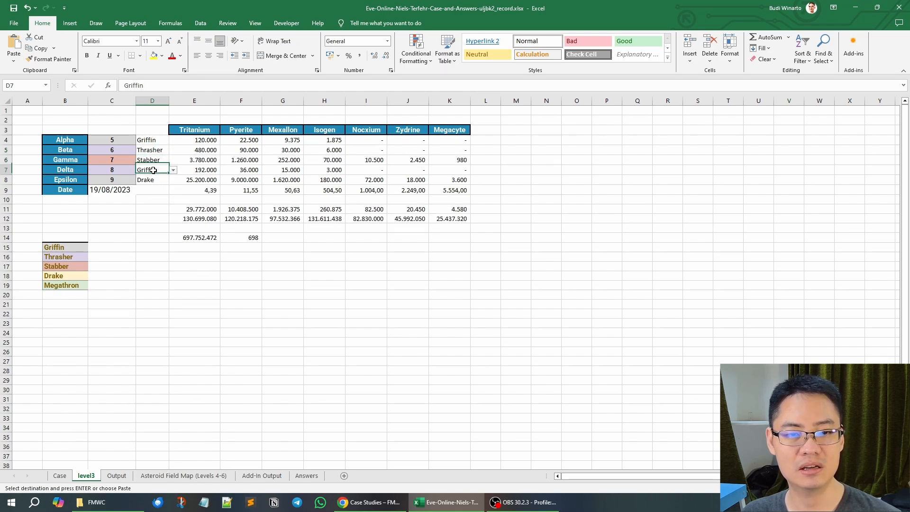
{"action": "left_click", "coordinate": [174, 169]}
{"action": "left_click", "coordinate": [164, 185]}
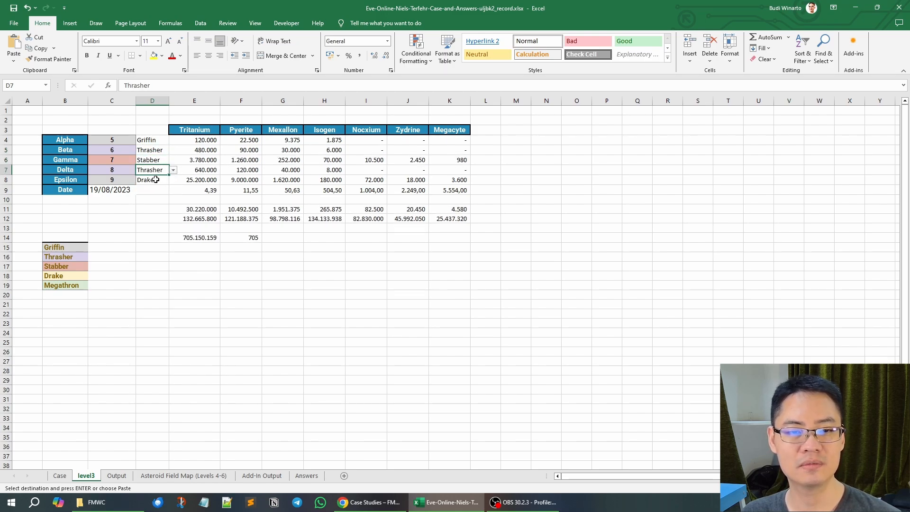
{"action": "left_click", "coordinate": [153, 180]}
{"action": "left_click", "coordinate": [174, 180]}
{"action": "left_click", "coordinate": [148, 188]}
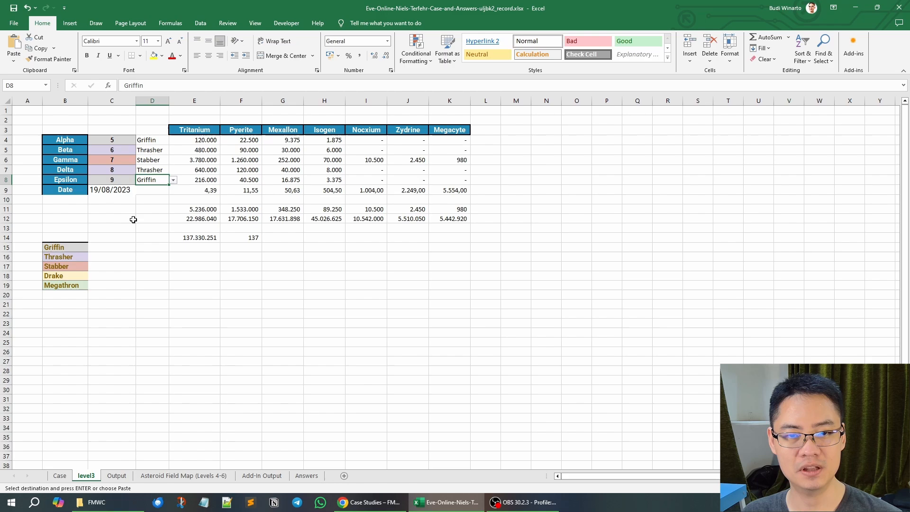
Copy level3 cell F14 and paste it as a value into game 43's answer cell E145 on the Case sheet.
{"action": "left_click", "coordinate": [234, 239]}
{"action": "key", "text": "ctrl+c"}
{"action": "left_click", "coordinate": [66, 476]}
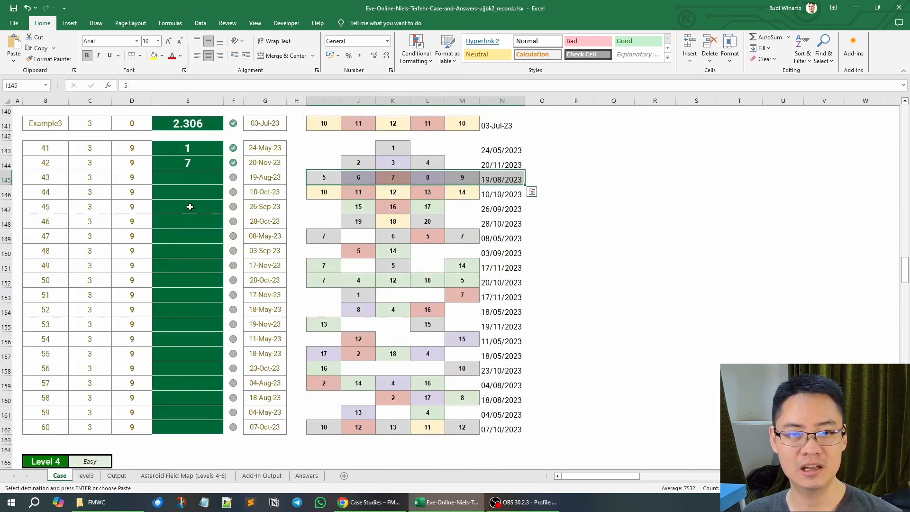
{"action": "right_click", "coordinate": [192, 176]}
{"action": "left_click", "coordinate": [228, 233]}
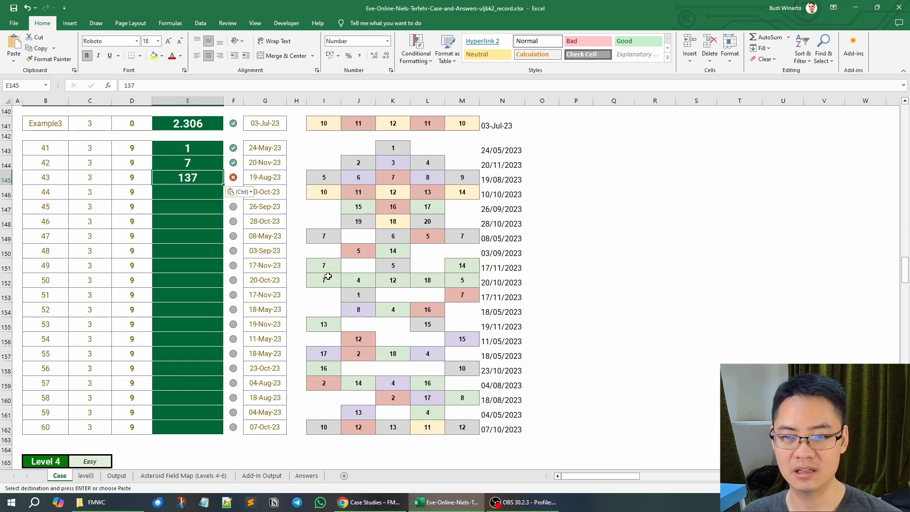
Recheck game 43's date against the calculator and set the date in level3 cell C9 to 21/08/2023.
{"action": "left_click", "coordinate": [496, 182]}
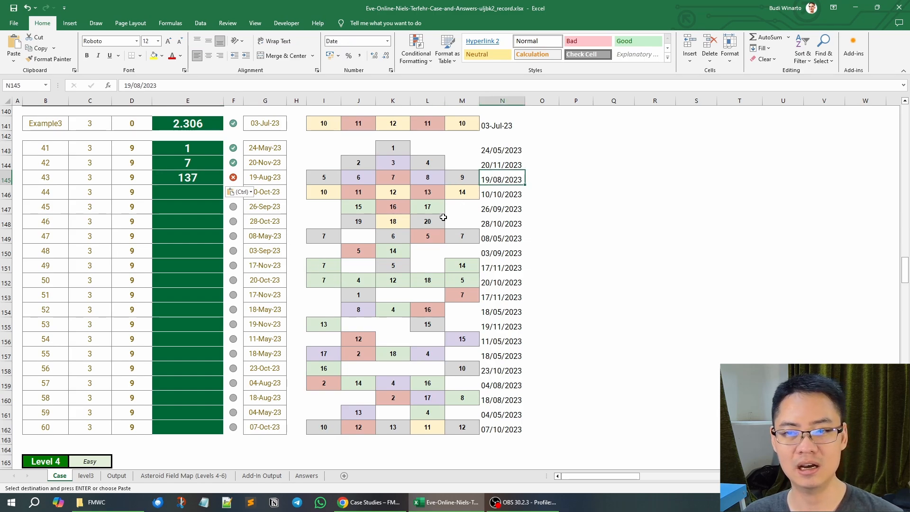
{"action": "left_click", "coordinate": [85, 475]}
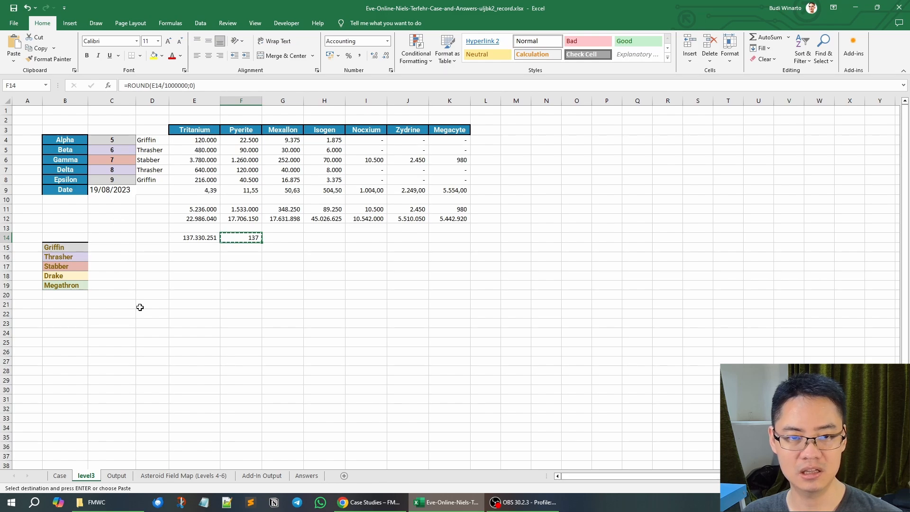
{"action": "left_click", "coordinate": [60, 475]}
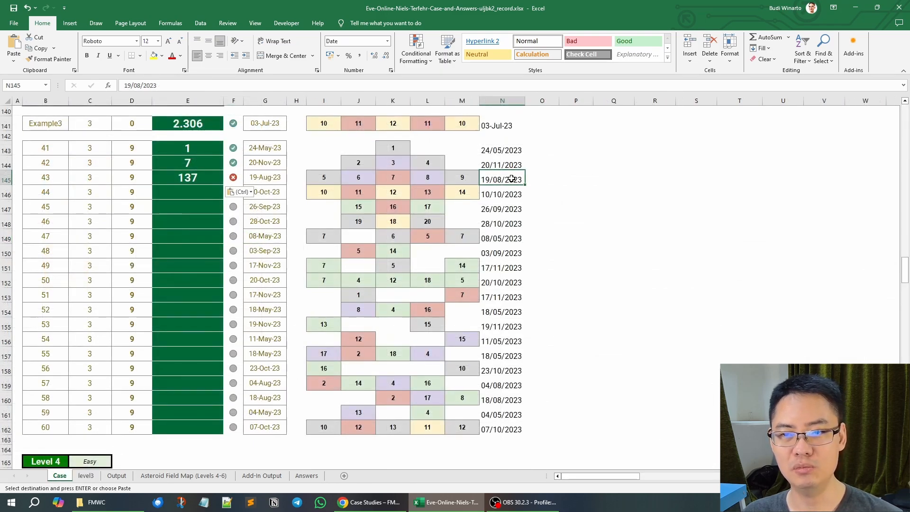
{"action": "left_click", "coordinate": [86, 476]}
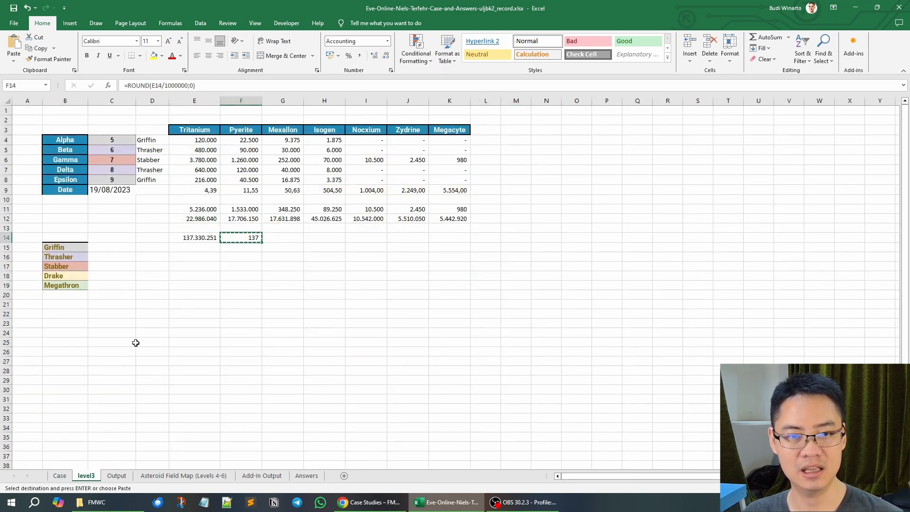
{"action": "left_click", "coordinate": [112, 190]}
{"action": "double_click", "coordinate": [127, 86]}
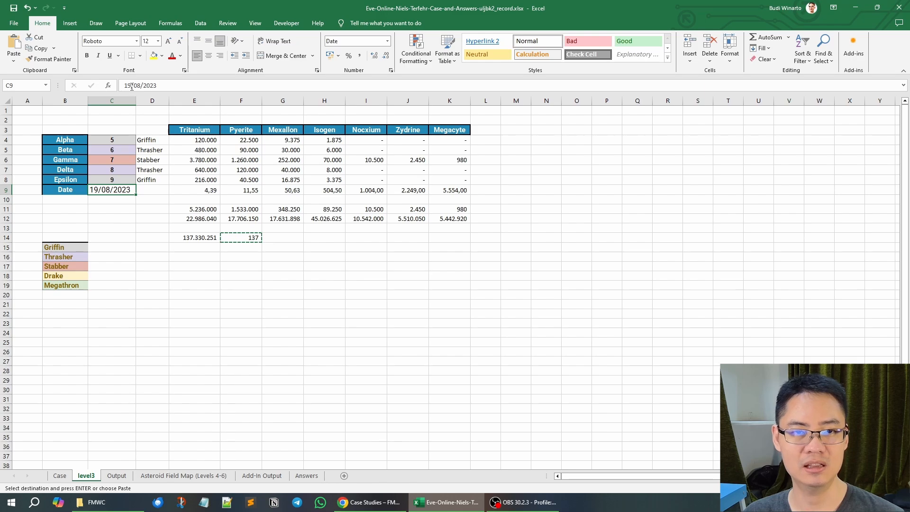
{"action": "type", "text": "21"}
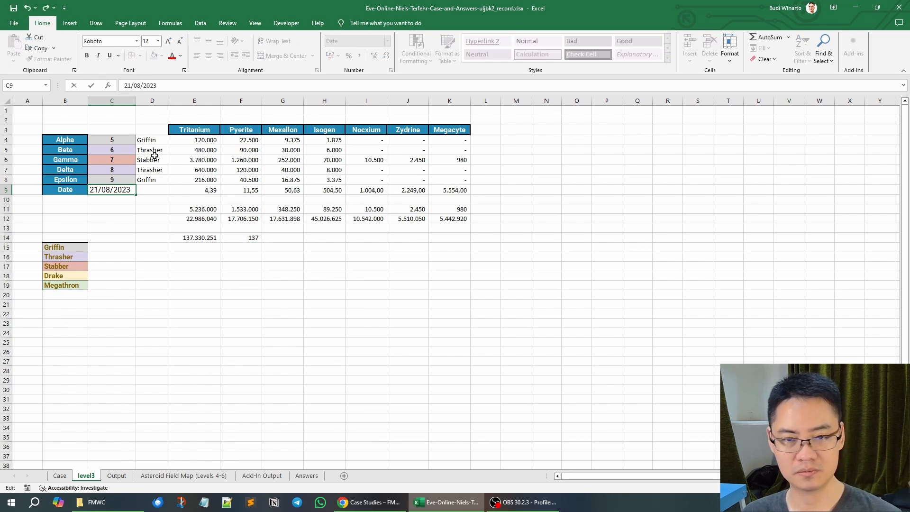
{"action": "key", "text": "Return"}
Enter the recalculated level3 result, 136, as game 43's answer in E145 on the Case sheet.
{"action": "left_click", "coordinate": [252, 239]}
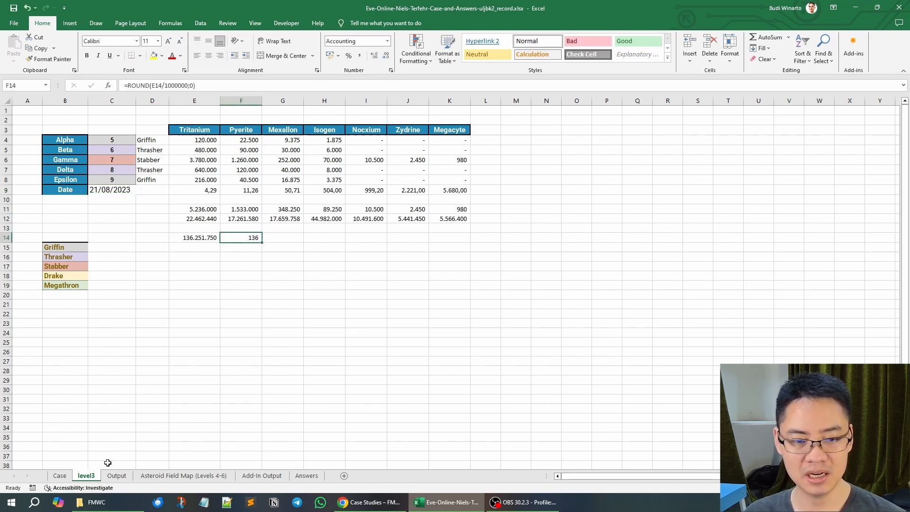
{"action": "left_click", "coordinate": [60, 476]}
{"action": "type", "text": "136"}
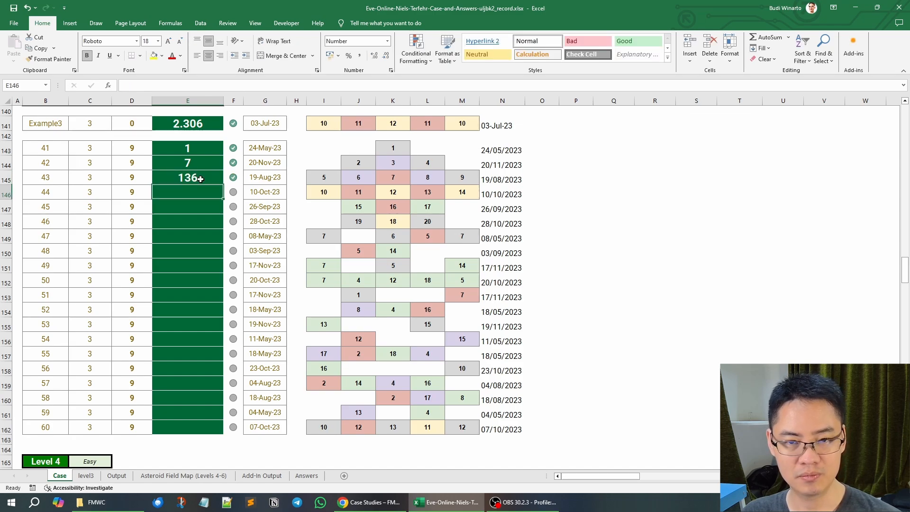
{"action": "key", "text": "Return"}
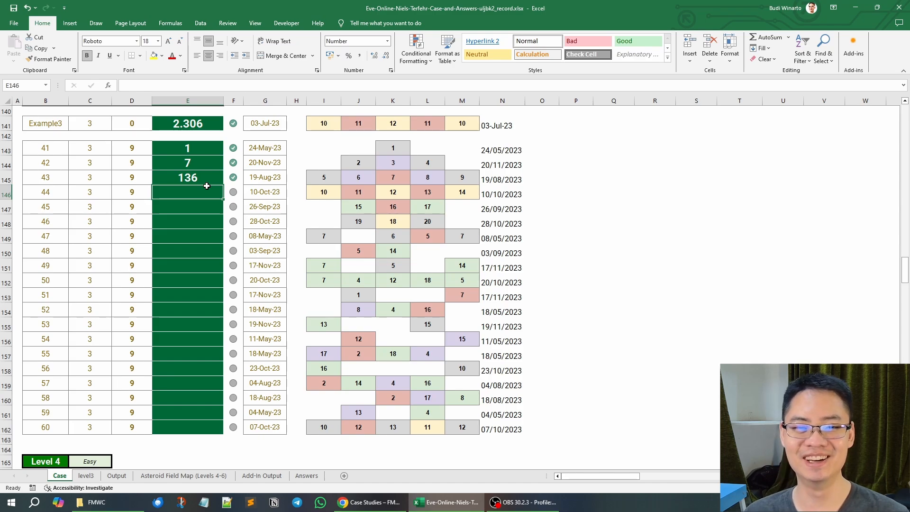
Copy game 44's fleet composition and date (I146:N146) and paste them transposed into the level3 sheet starting at C4.
{"action": "left_click_drag", "start_coordinate": [310, 189], "coordinate": [491, 190]}
{"action": "key", "text": "ctrl+c"}
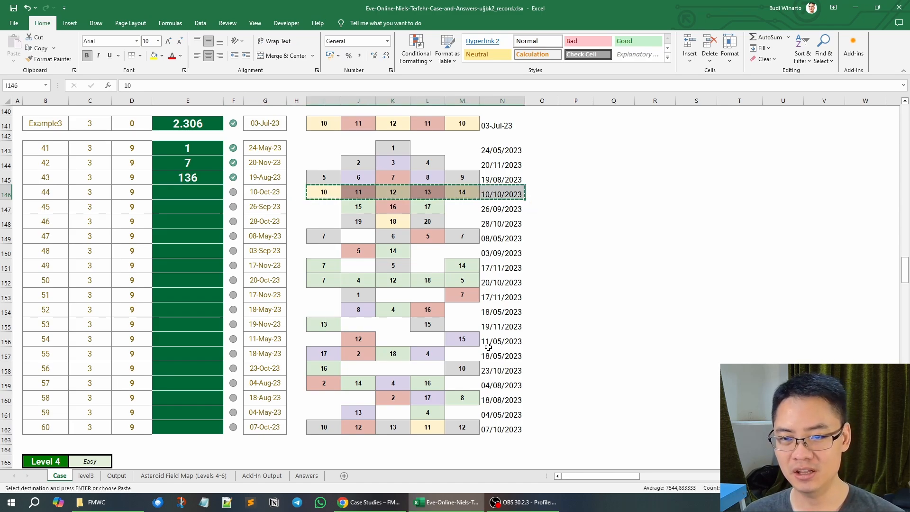
{"action": "left_click", "coordinate": [86, 476]}
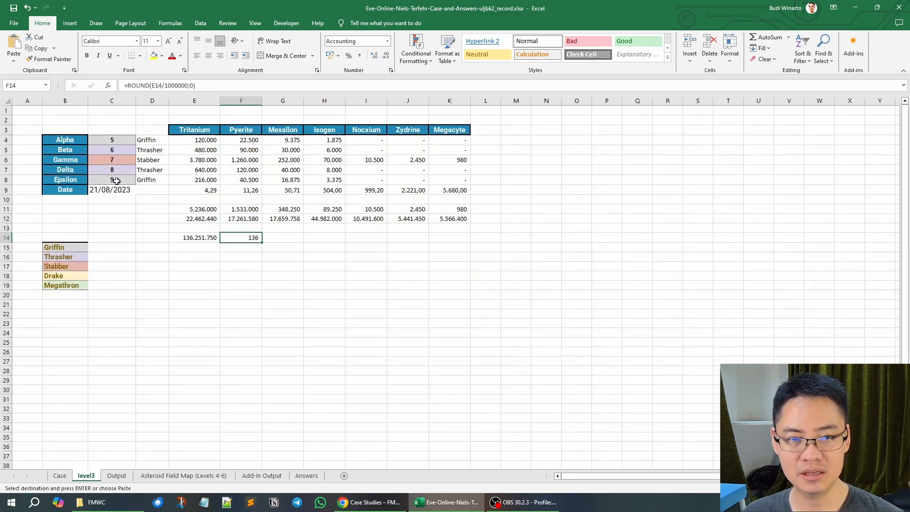
{"action": "right_click", "coordinate": [114, 141]}
{"action": "left_click", "coordinate": [180, 195]}
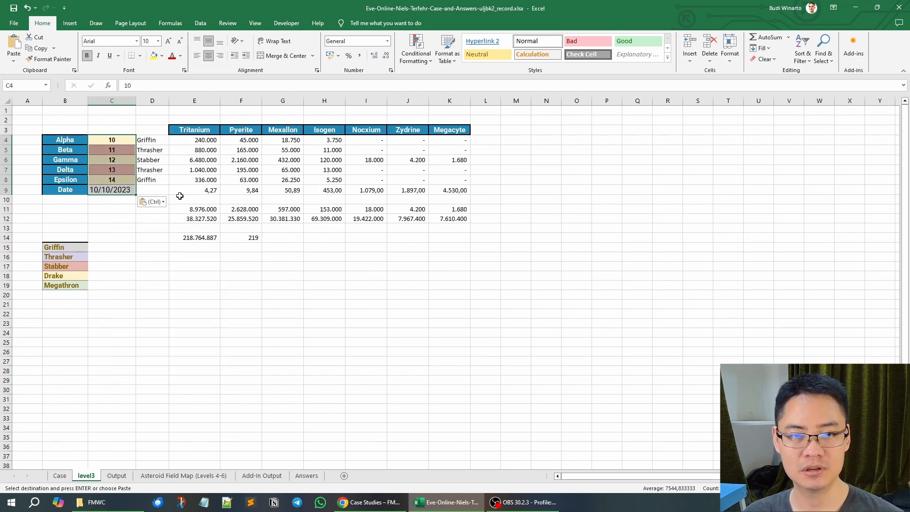
Set game 44's ship types on level3 to Drake for Alpha and Stabber for Beta.
{"action": "left_click", "coordinate": [154, 140]}
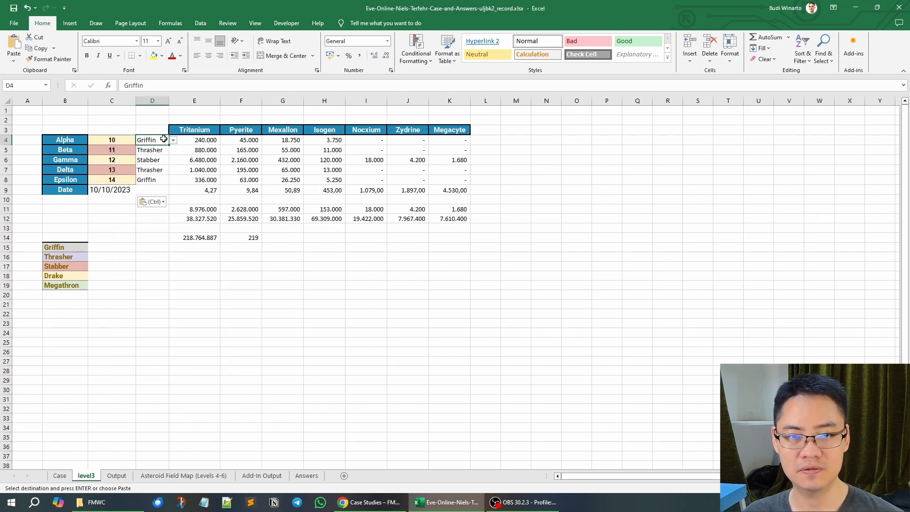
{"action": "left_click", "coordinate": [174, 141]}
{"action": "left_click", "coordinate": [152, 167]}
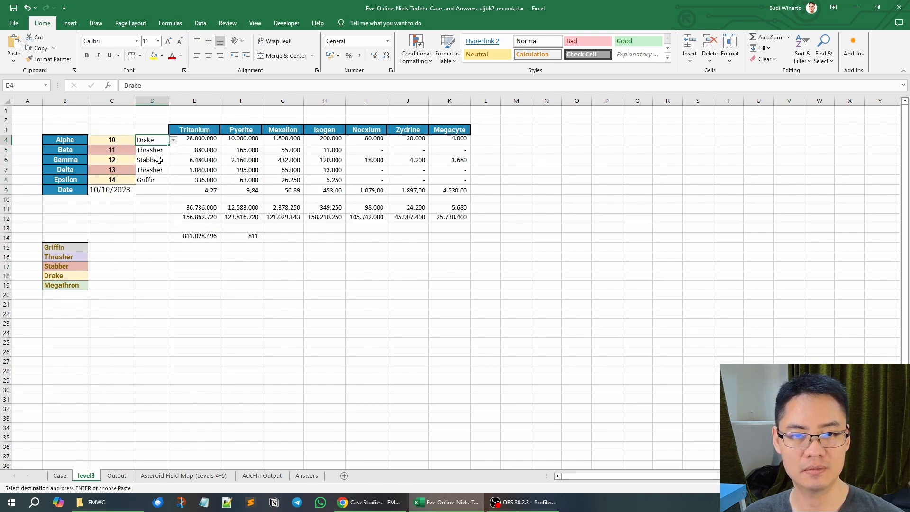
{"action": "left_click", "coordinate": [161, 151]}
{"action": "left_click", "coordinate": [173, 151]}
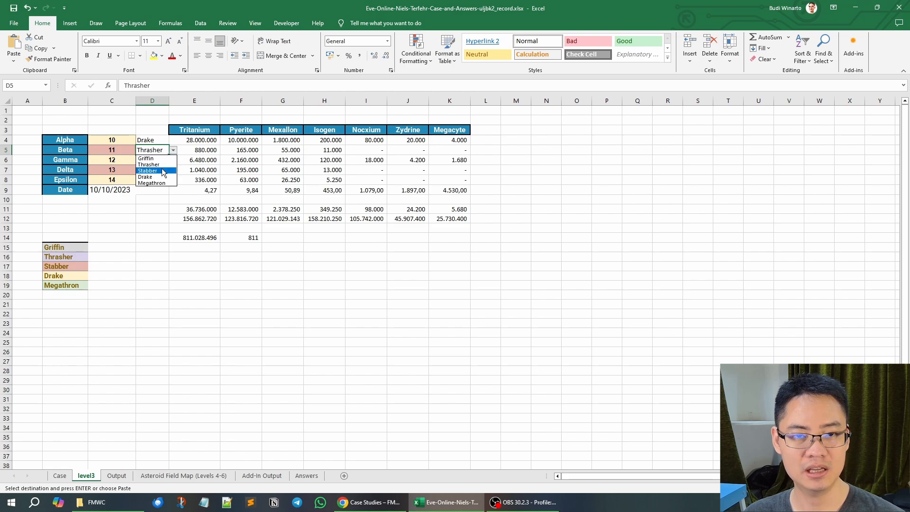
{"action": "left_click", "coordinate": [160, 171]}
Set game 44's remaining ship types on level3 to Drake for Gamma, Stabber for Delta and Drake for Epsilon.
{"action": "left_click", "coordinate": [155, 159]}
{"action": "left_click", "coordinate": [173, 160]}
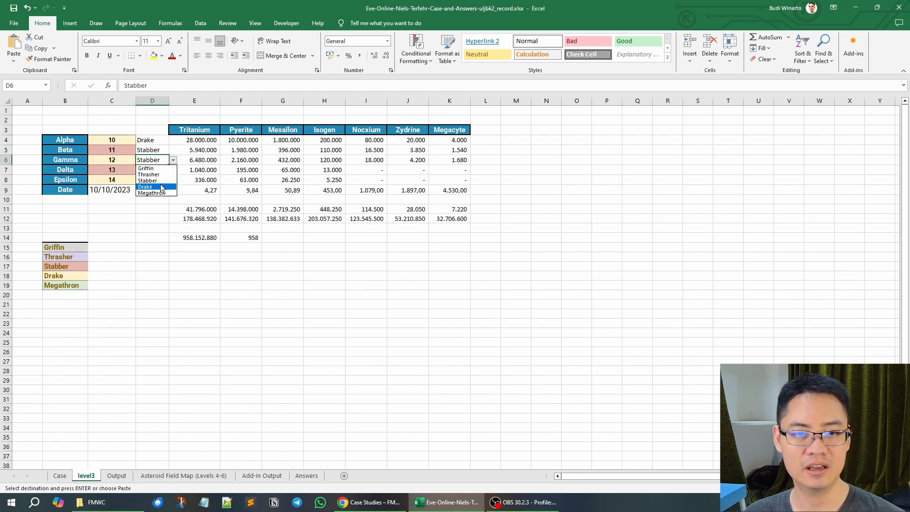
{"action": "left_click", "coordinate": [154, 186]}
{"action": "left_click", "coordinate": [161, 170]}
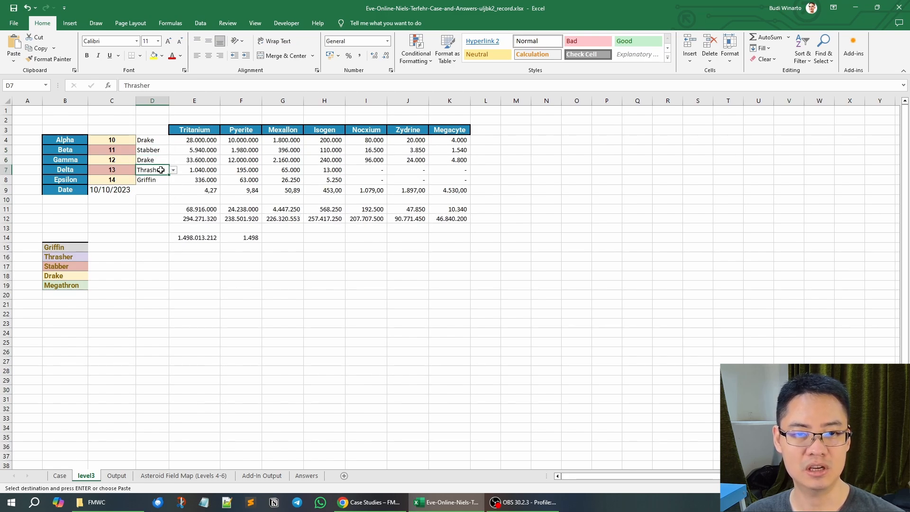
{"action": "type", "text": "Stabber"}
{"action": "key", "text": "Return"}
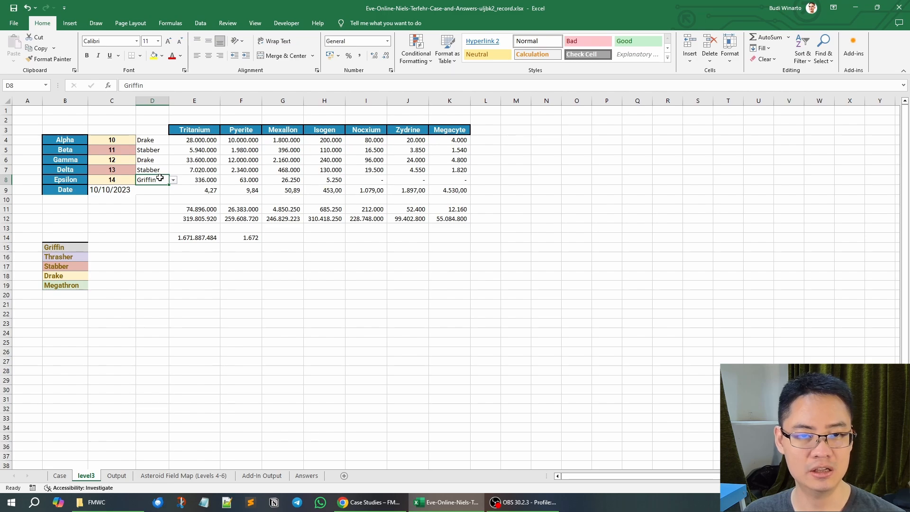
{"action": "type", "text": "Drake"}
{"action": "key", "text": "Return"}
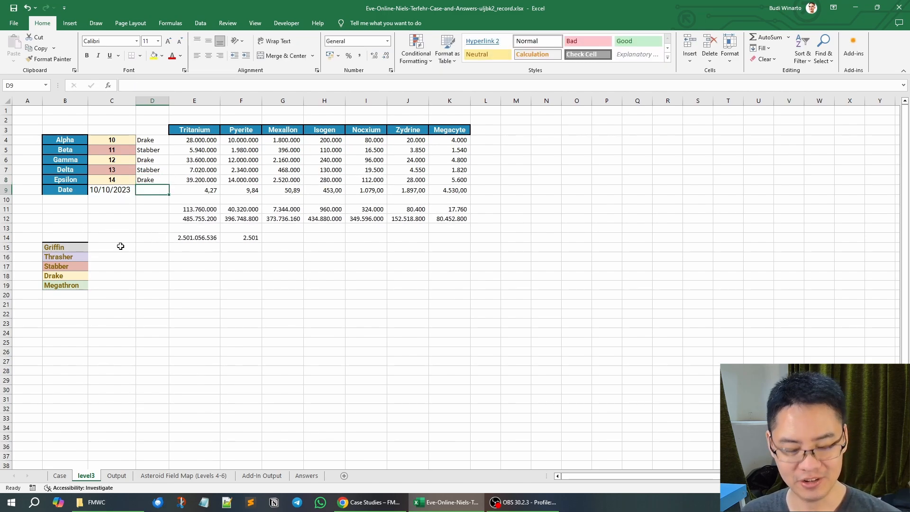
Copy the rounded level3 result and paste it as a value, 2.501, into game 44's answer cell E146 on the Case sheet.
{"action": "left_click", "coordinate": [254, 237]}
{"action": "key", "text": "ctrl+c"}
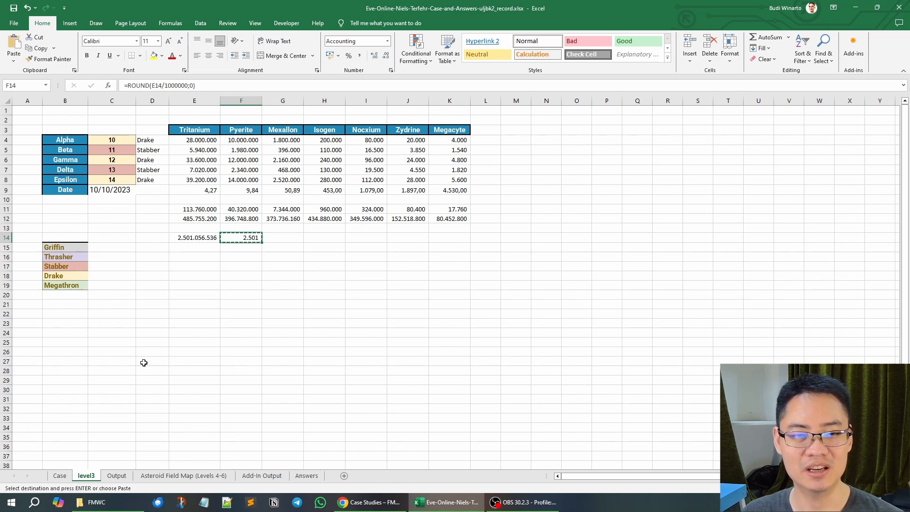
{"action": "left_click", "coordinate": [60, 475]}
{"action": "right_click", "coordinate": [216, 195]}
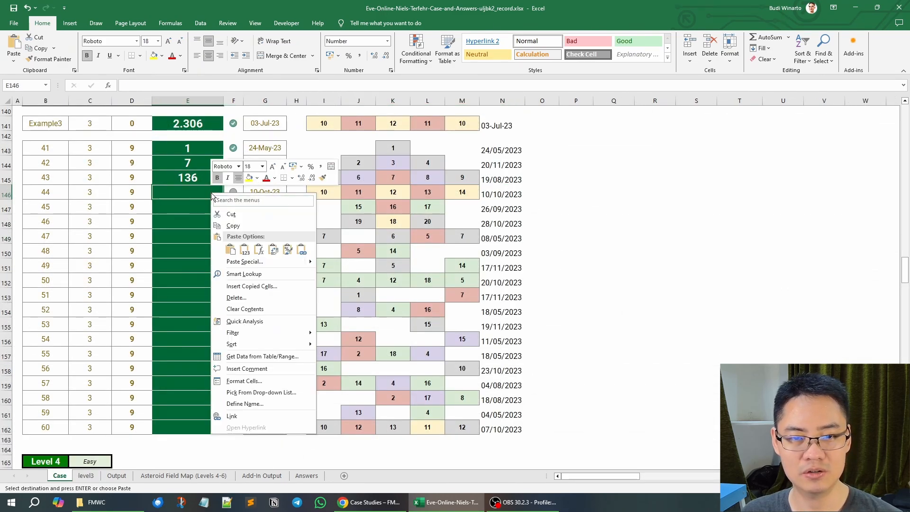
{"action": "left_click", "coordinate": [247, 252]}
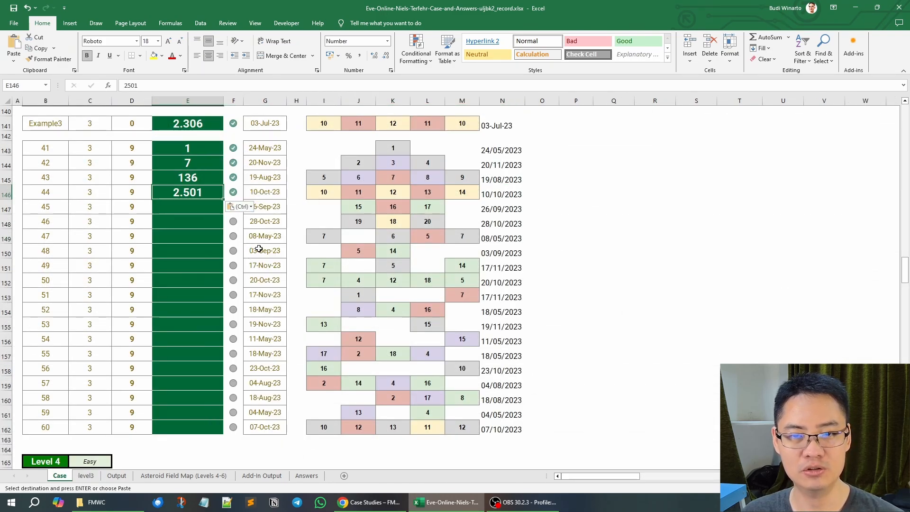
Copy game 45's fleet composition and date (I147:N147) and paste them transposed into the level3 sheet starting at C4.
{"action": "left_click_drag", "start_coordinate": [325, 209], "coordinate": [503, 209]}
{"action": "key", "text": "ctrl+c"}
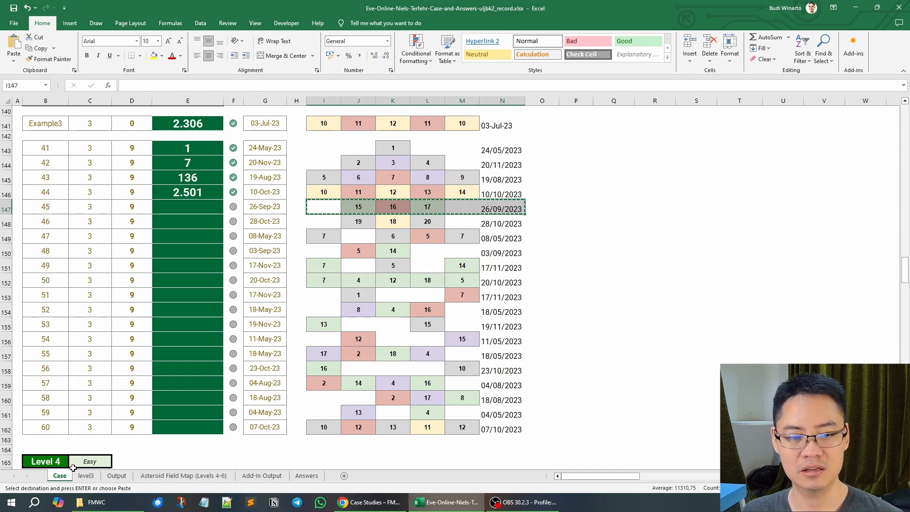
{"action": "left_click", "coordinate": [86, 476]}
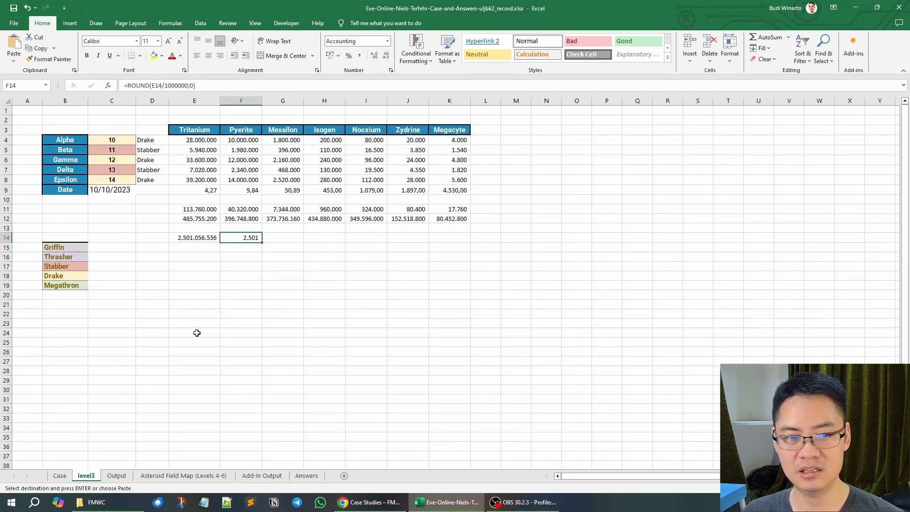
{"action": "right_click", "coordinate": [124, 143]}
{"action": "left_click", "coordinate": [187, 198]}
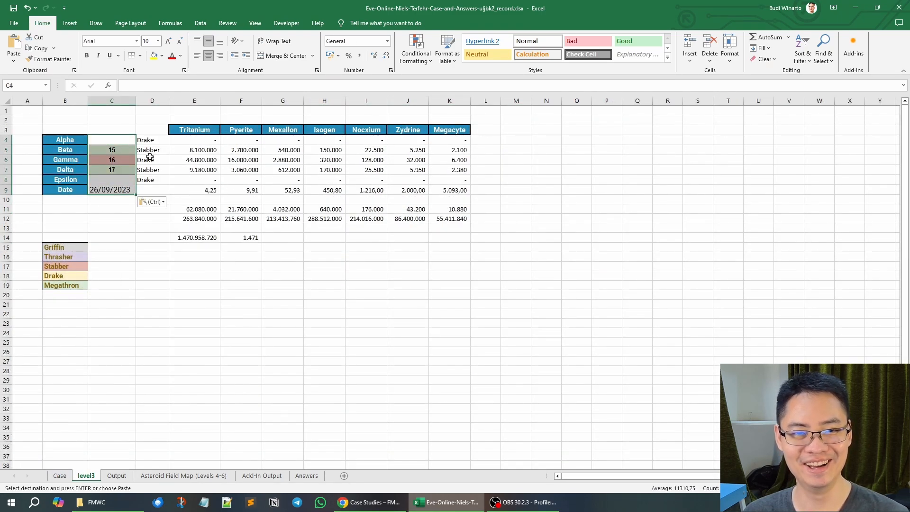
{"action": "left_click", "coordinate": [151, 150]}
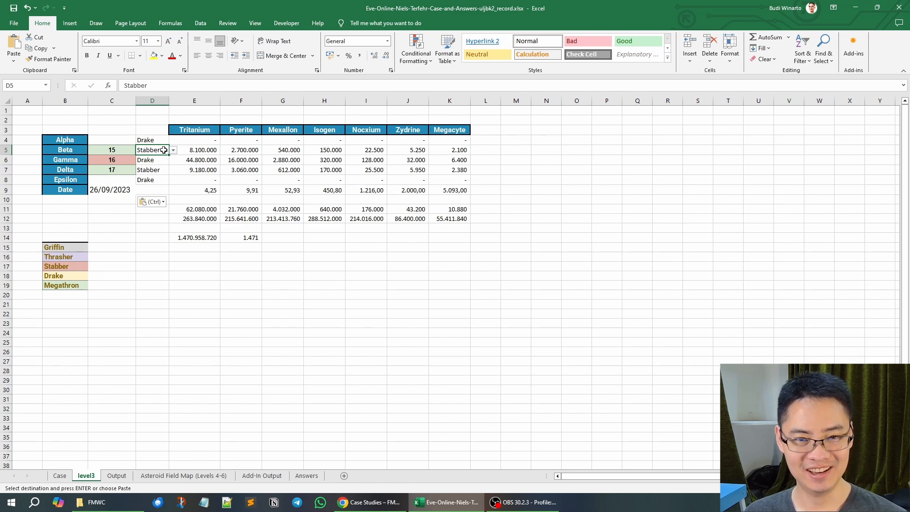
{"action": "type", "text": "me"}
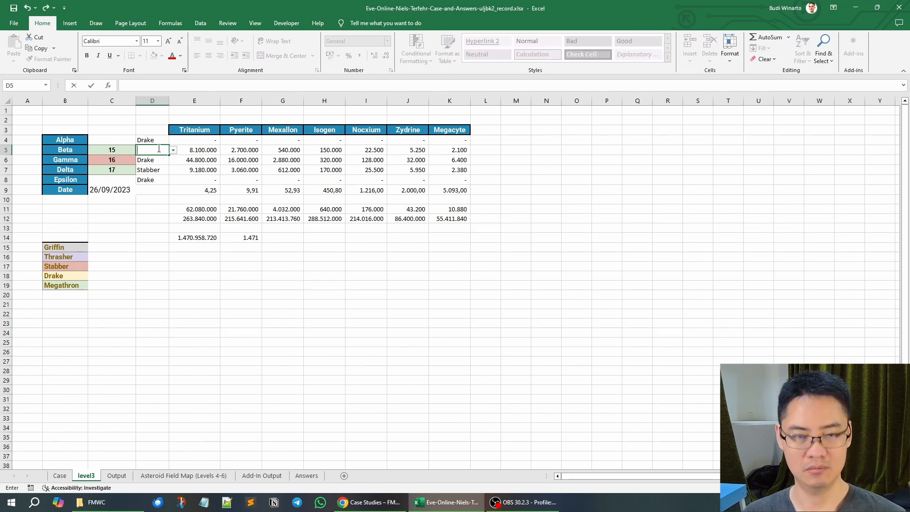
{"action": "key", "text": "BackSpace"}
{"action": "type", "text": "MN"}
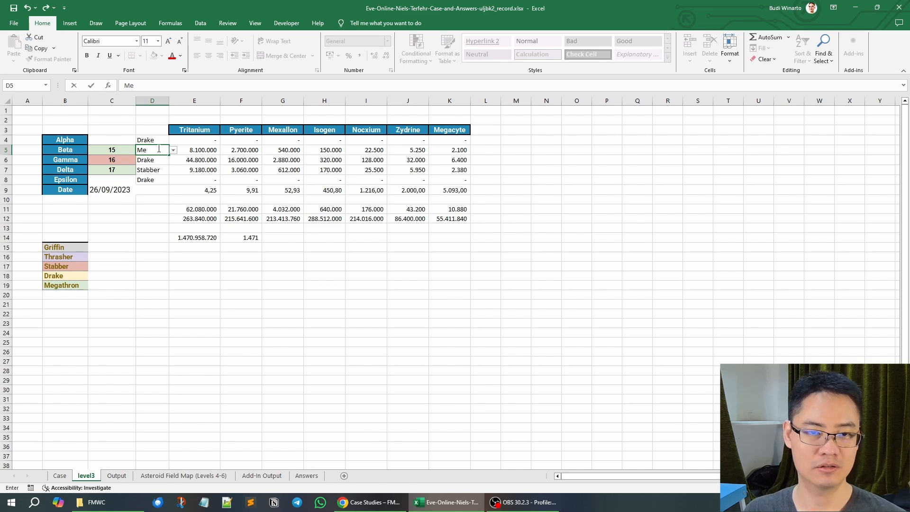
{"action": "key", "text": "Escape"}
Set game 45's Beta and Delta ship types on level3 to Megathron.
{"action": "left_click", "coordinate": [173, 151]}
{"action": "left_click", "coordinate": [150, 181]}
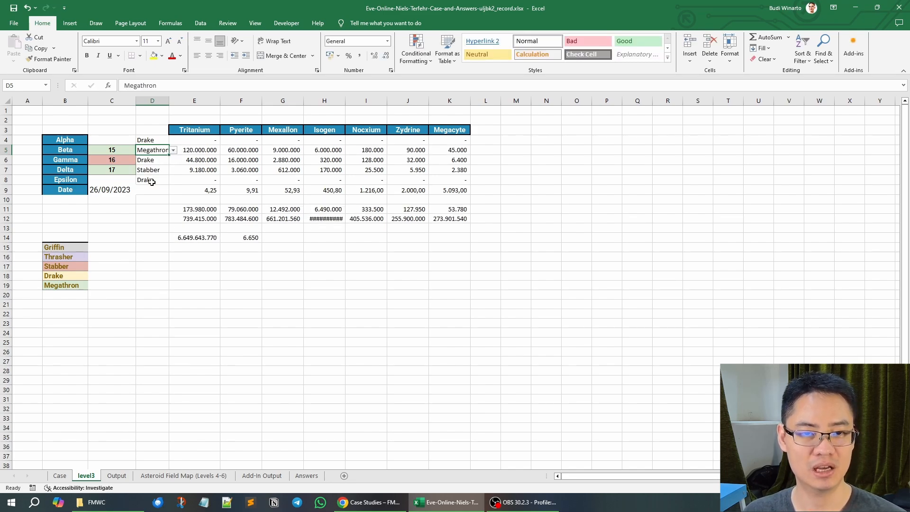
{"action": "left_click", "coordinate": [160, 170]}
{"action": "type", "text": "megathron"}
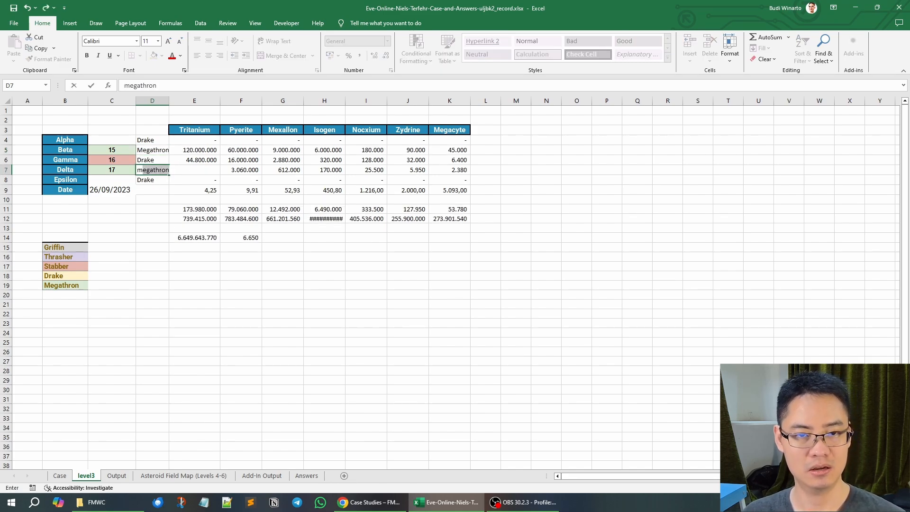
{"action": "left_click", "coordinate": [156, 160]}
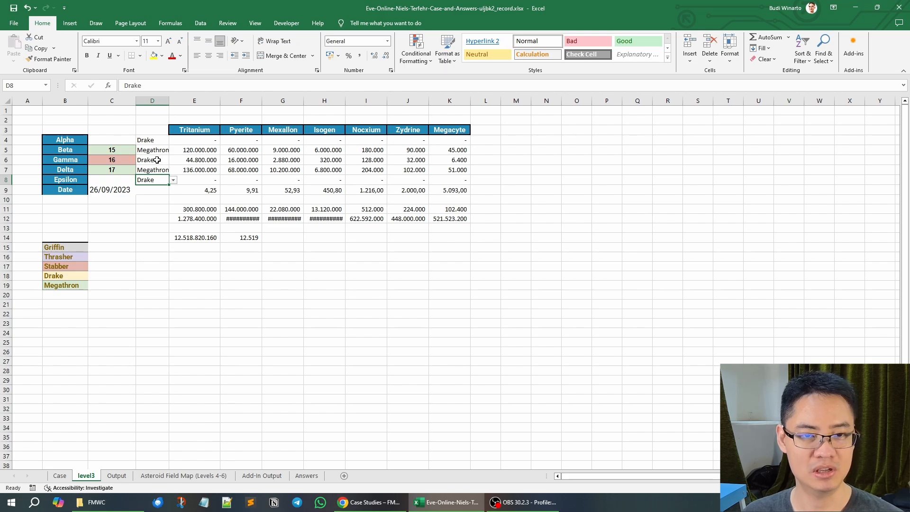
{"action": "type", "text": "s"}
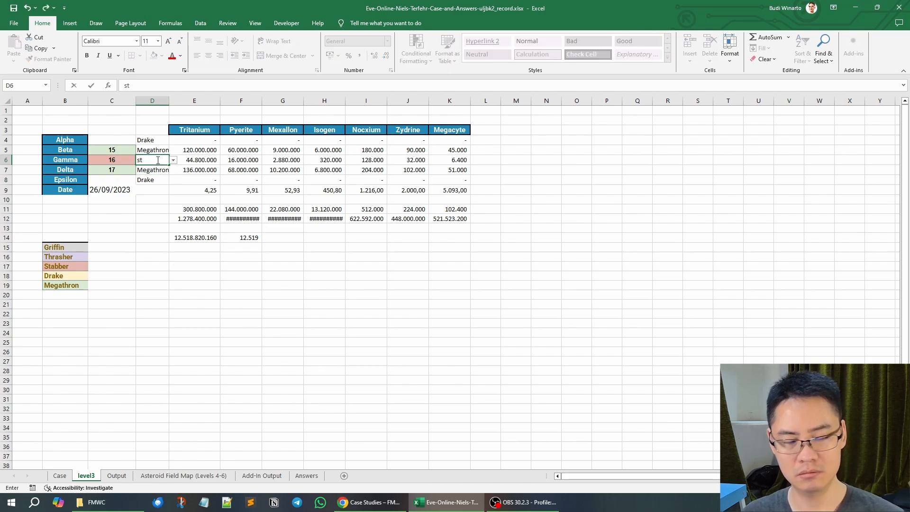
{"action": "type", "text": "t"}
{"action": "key", "text": "Return"}
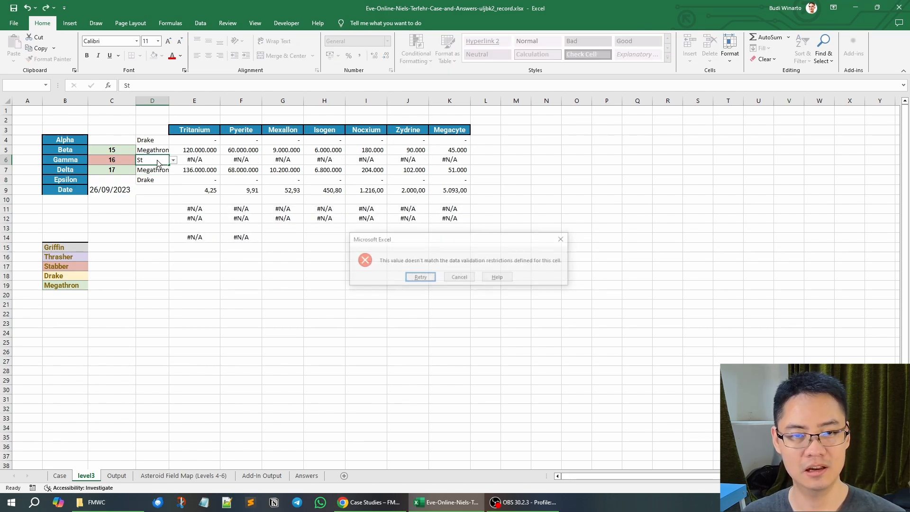
{"action": "key", "text": "Escape"}
{"action": "left_click", "coordinate": [176, 160]}
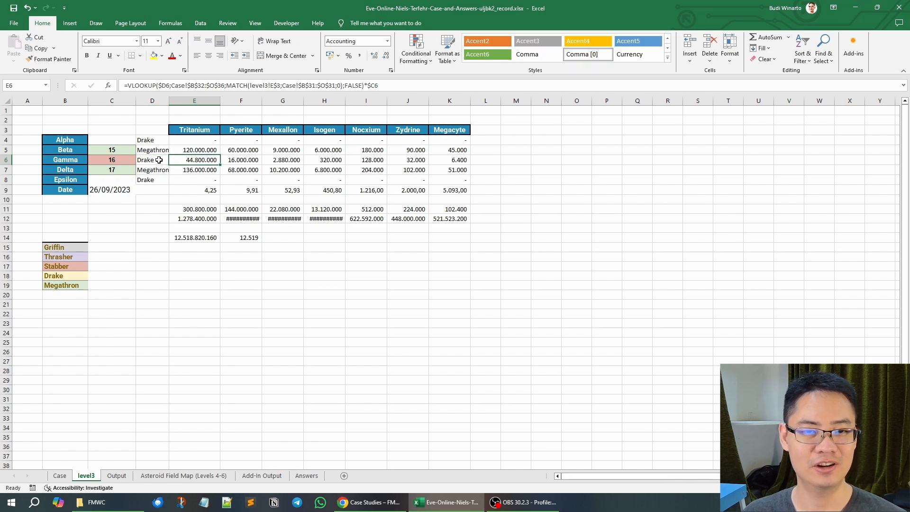
Set game 45's Gamma ship type in level3 cell D6 to Stabber.
{"action": "left_click", "coordinate": [157, 159]}
{"action": "left_click", "coordinate": [173, 159]}
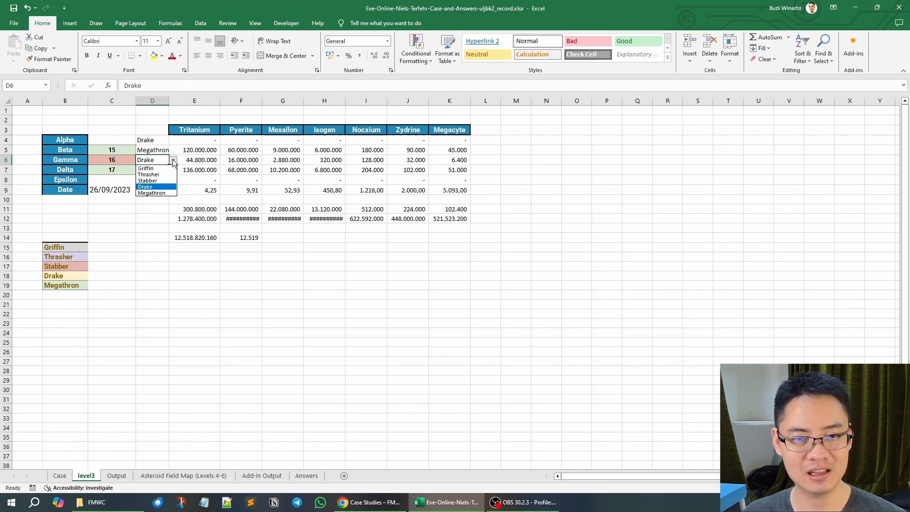
{"action": "left_click", "coordinate": [160, 189]}
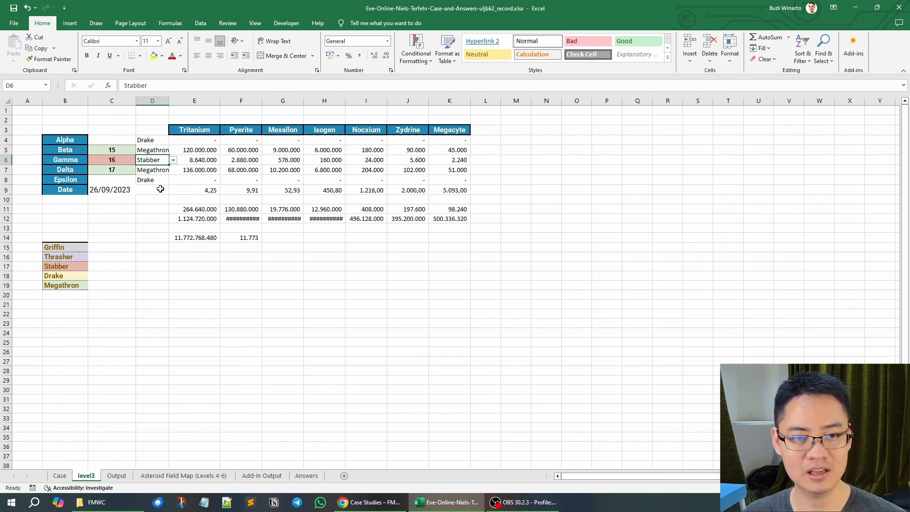
Copy the rounded level3 result and paste it as a value, 11.773, into game 45's answer cell E147 on the Case sheet.
{"action": "left_click", "coordinate": [246, 238]}
{"action": "key", "text": "ctrl+c"}
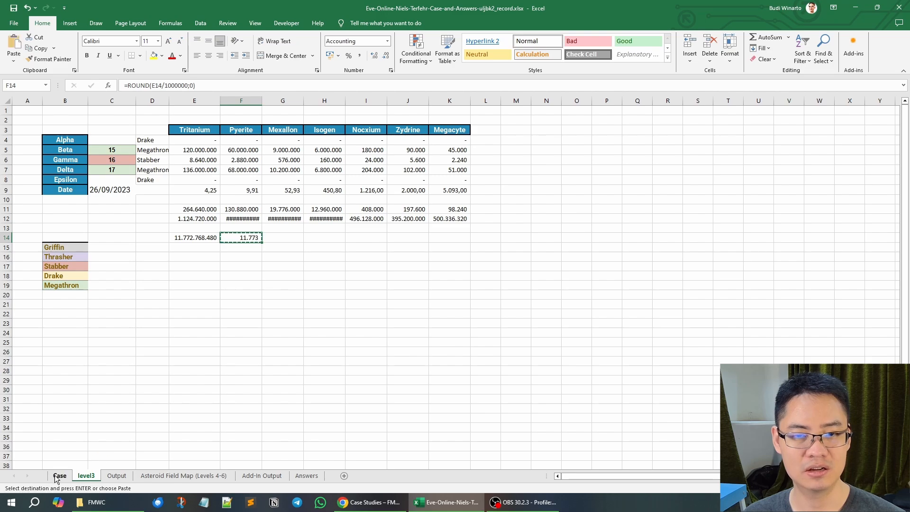
{"action": "left_click", "coordinate": [59, 476]}
{"action": "right_click", "coordinate": [199, 212]}
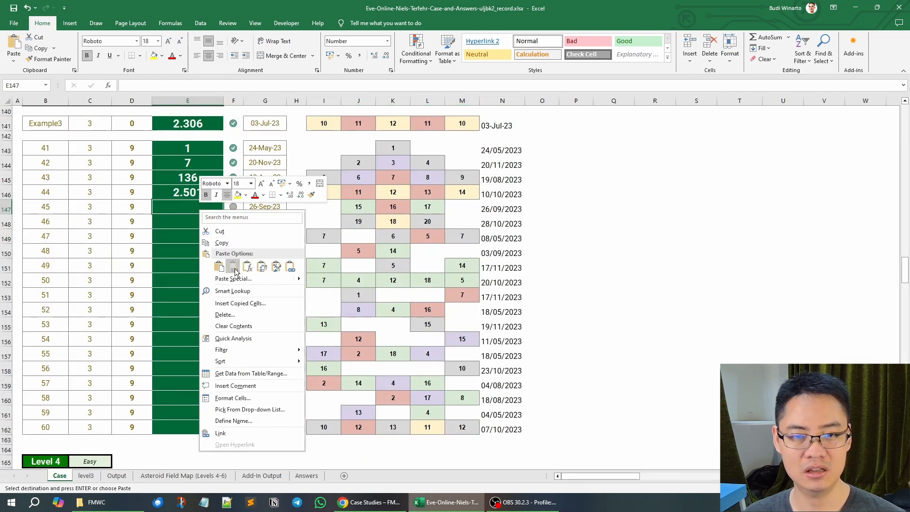
{"action": "left_click", "coordinate": [234, 268]}
Copy game 46's fleet composition and date (I148:N148) and paste them transposed into the level3 sheet starting at C4.
{"action": "left_click_drag", "start_coordinate": [328, 218], "coordinate": [491, 223]}
{"action": "key", "text": "ctrl+c"}
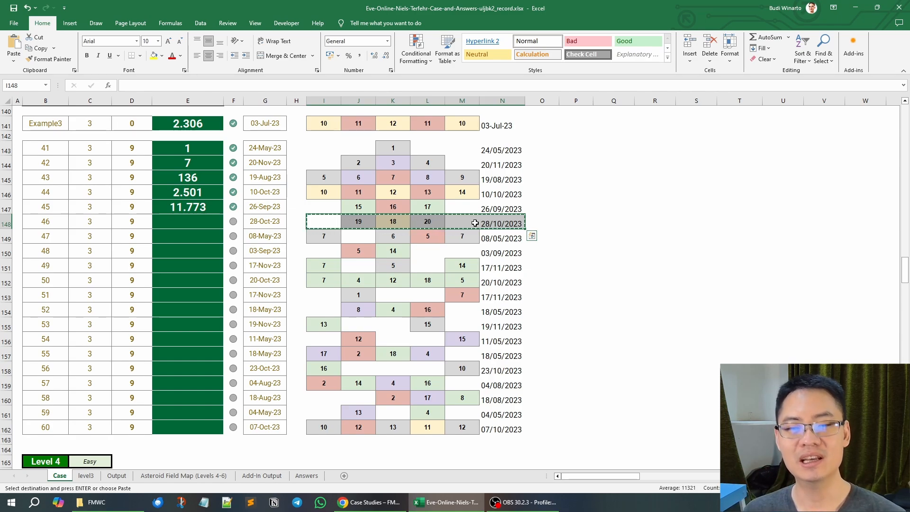
{"action": "left_click", "coordinate": [80, 476]}
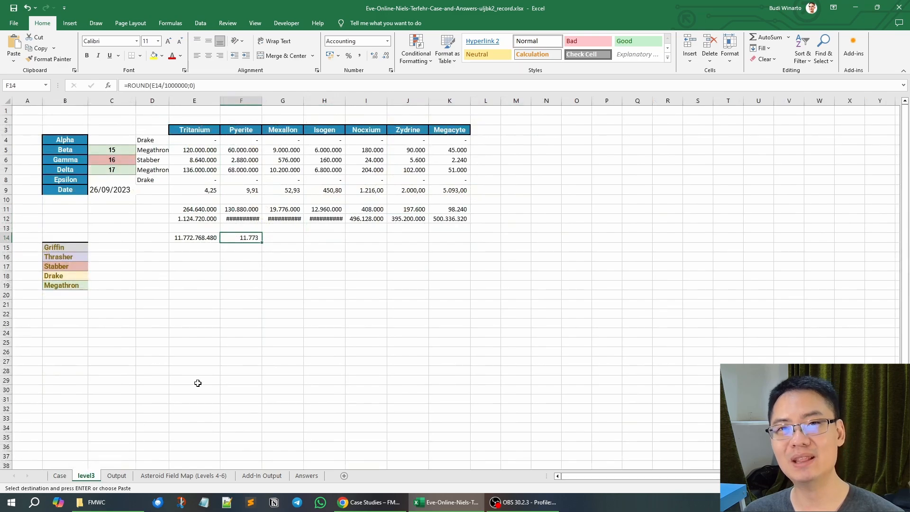
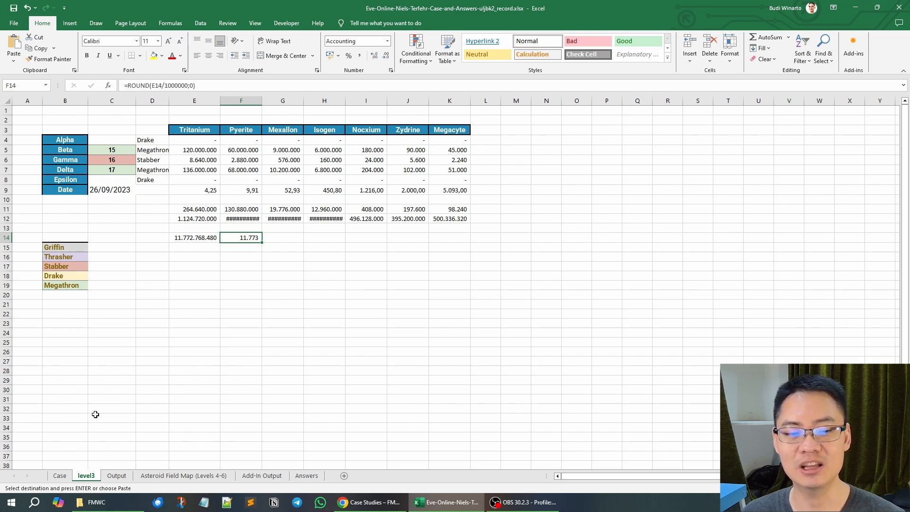
{"action": "left_click", "coordinate": [59, 476]}
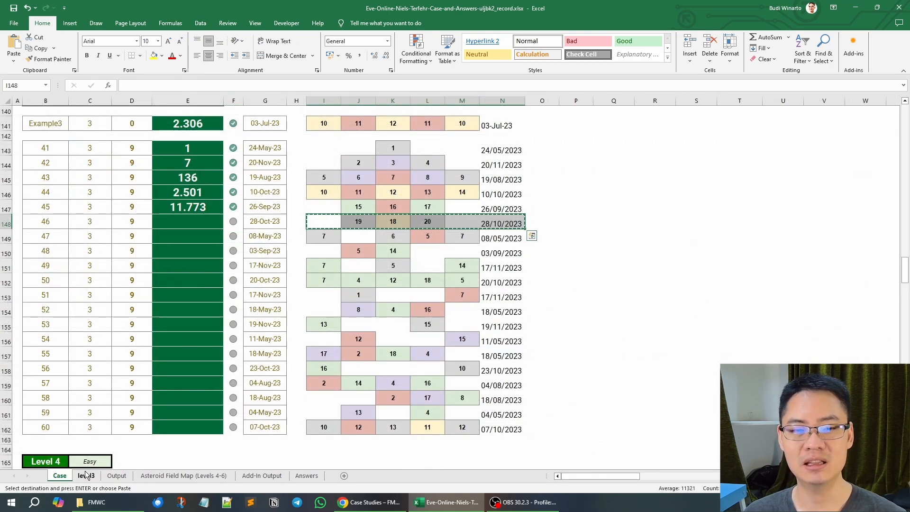
{"action": "left_click", "coordinate": [84, 476]}
{"action": "right_click", "coordinate": [124, 139]}
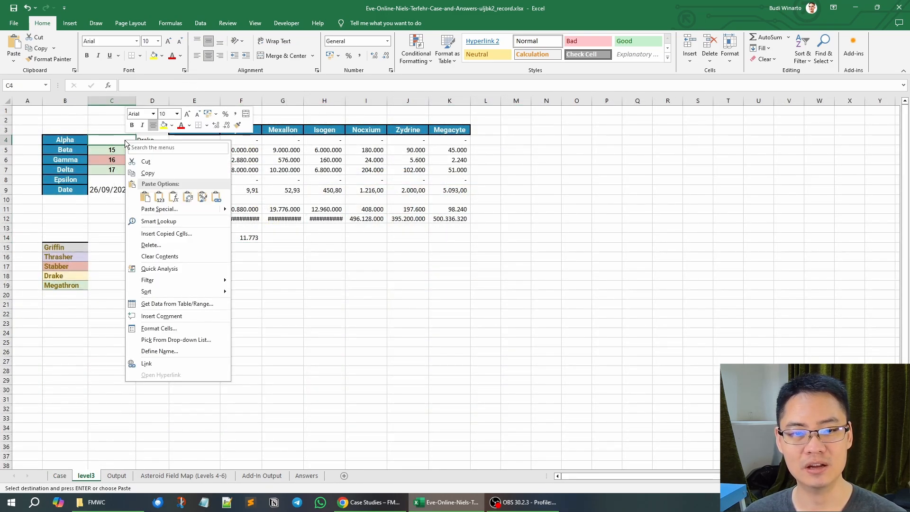
{"action": "left_click", "coordinate": [187, 194]}
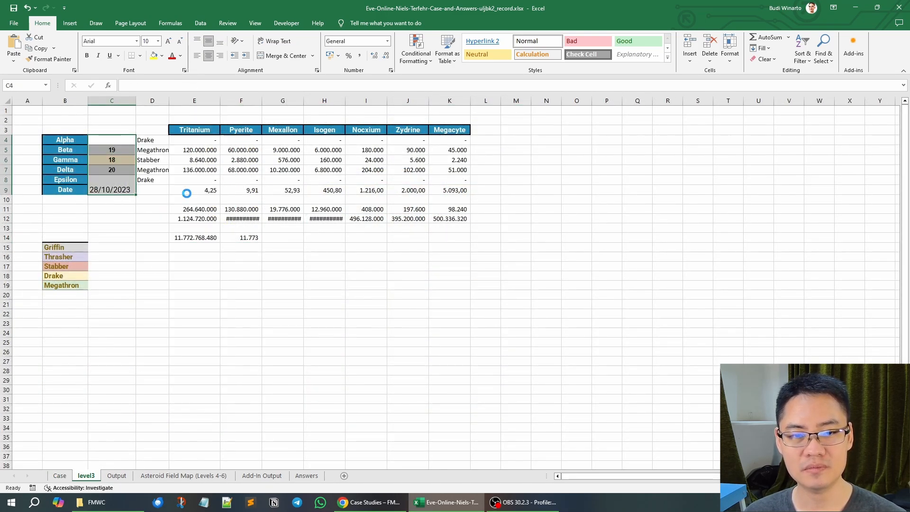
Set game 46's ship types on level3 to Griffin for Beta and Delta and Drake for Gamma.
{"action": "left_click", "coordinate": [166, 150]}
{"action": "left_click", "coordinate": [172, 150]}
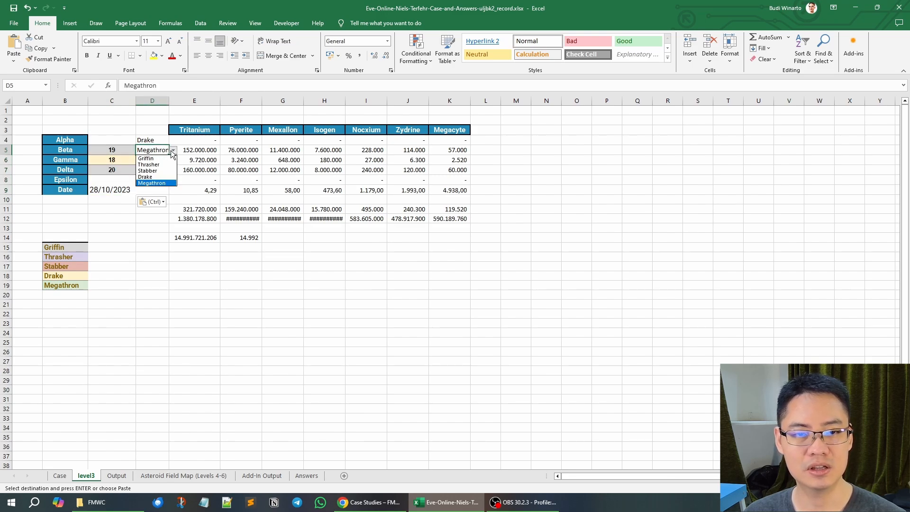
{"action": "left_click", "coordinate": [157, 158]}
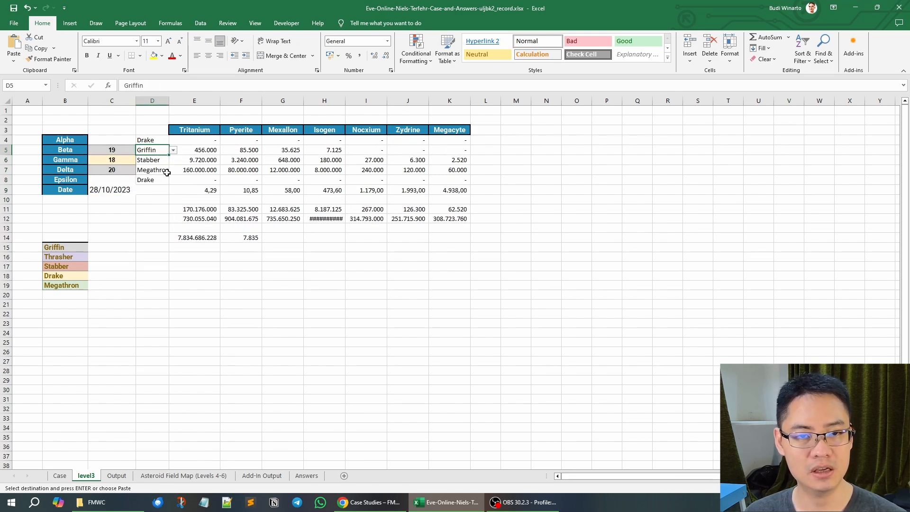
{"action": "left_click", "coordinate": [164, 170]}
{"action": "left_click", "coordinate": [173, 170]}
{"action": "left_click", "coordinate": [165, 178]}
{"action": "left_click", "coordinate": [162, 160]}
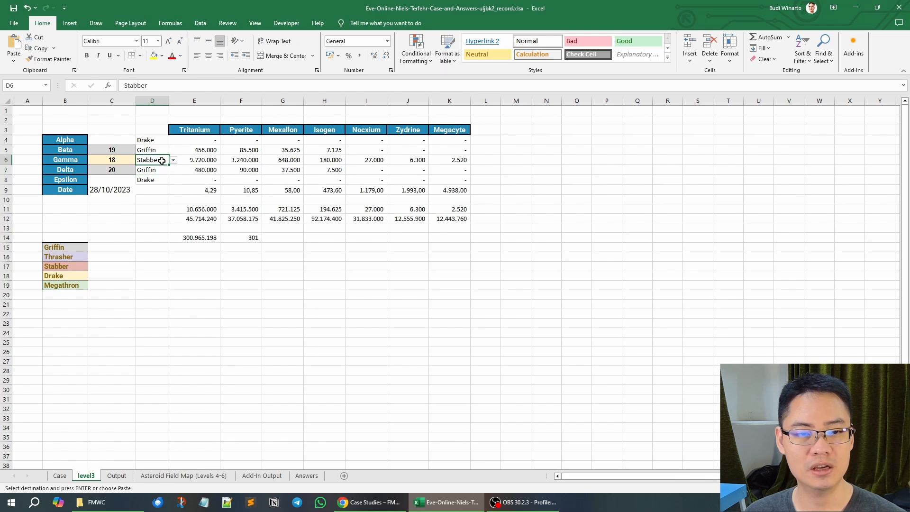
{"action": "left_click", "coordinate": [173, 161]}
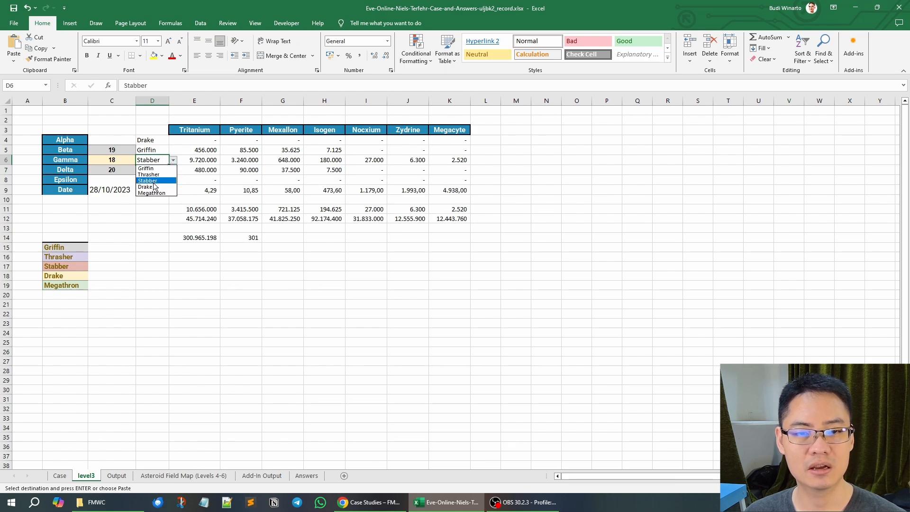
{"action": "left_click", "coordinate": [153, 188]}
Copy the rounded level3 result and paste it as a value, 1.171, into game 46's answer cell E148 on the Case sheet.
{"action": "left_click", "coordinate": [241, 238]}
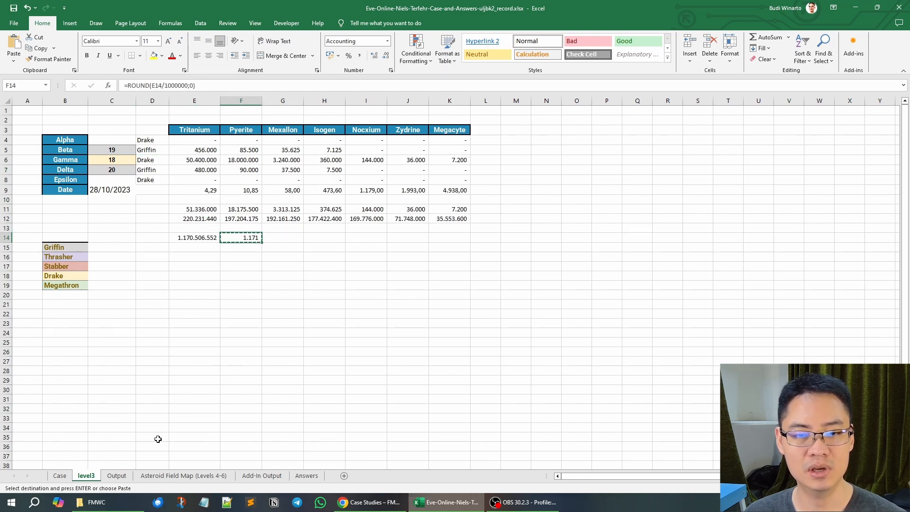
{"action": "left_click", "coordinate": [60, 476]}
{"action": "right_click", "coordinate": [218, 222]}
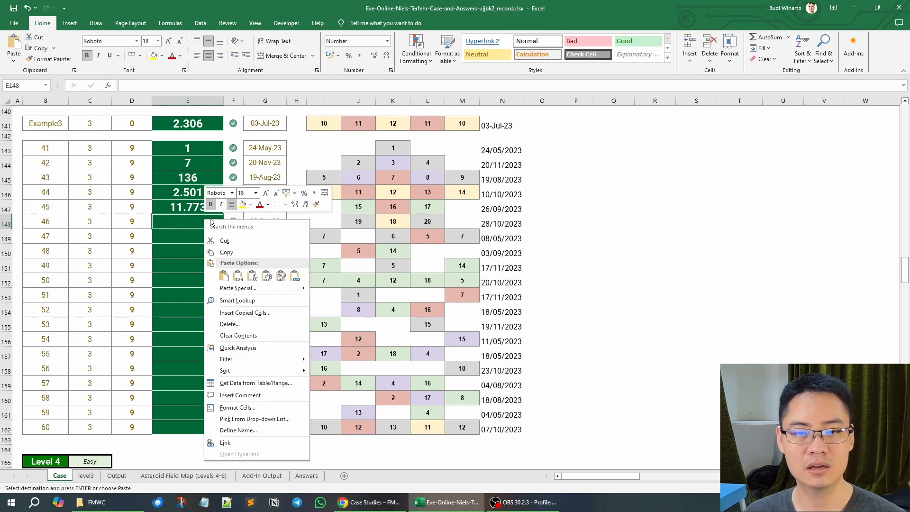
{"action": "left_click", "coordinate": [237, 275]}
Copy game 47's fleet composition and date (I149:N149) and paste them transposed into the level3 sheet starting at C4.
{"action": "left_click_drag", "start_coordinate": [325, 236], "coordinate": [504, 237]}
{"action": "key", "text": "ctrl+c"}
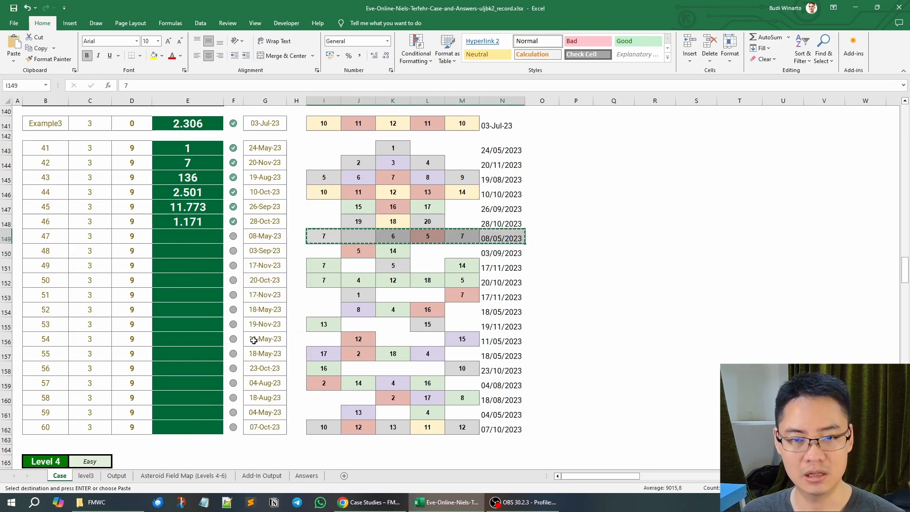
{"action": "left_click", "coordinate": [86, 476]}
{"action": "right_click", "coordinate": [122, 143]}
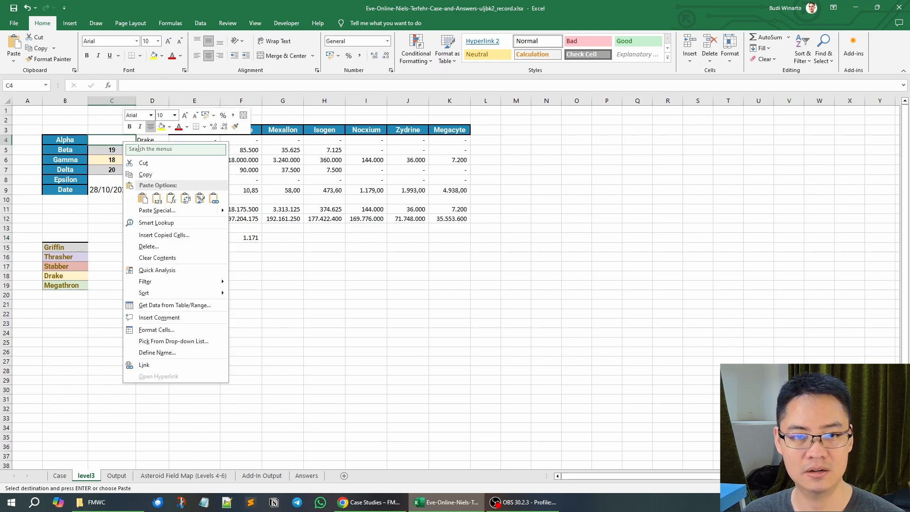
{"action": "left_click", "coordinate": [180, 195]}
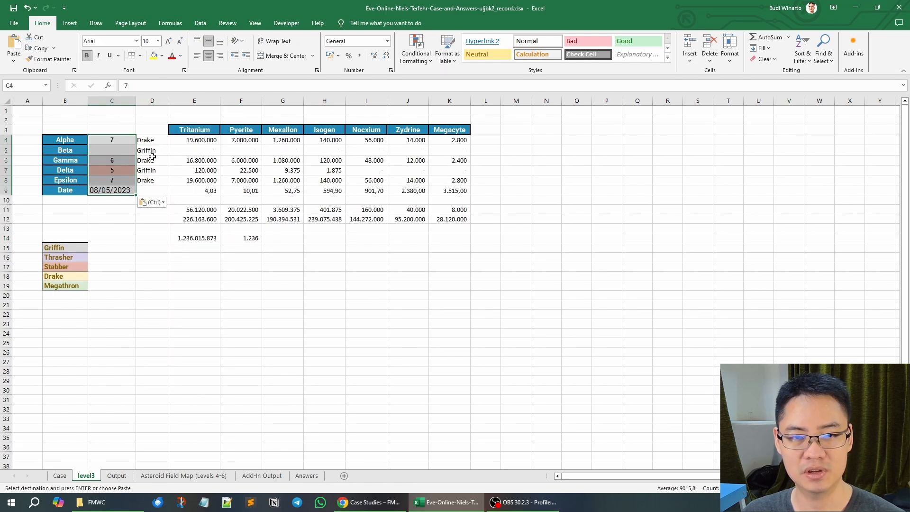
Set game 47's ship types on level3 to Griffin for Alpha, Gamma and Epsilon and Stabber for Delta.
{"action": "left_click", "coordinate": [160, 142]}
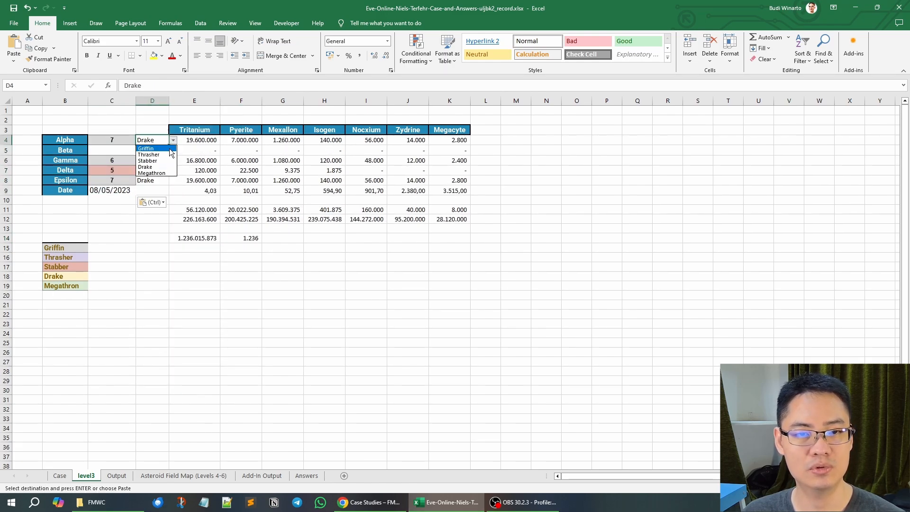
{"action": "left_click", "coordinate": [161, 148]}
{"action": "left_click", "coordinate": [171, 161]}
{"action": "left_click", "coordinate": [164, 160]}
{"action": "left_click", "coordinate": [173, 160]}
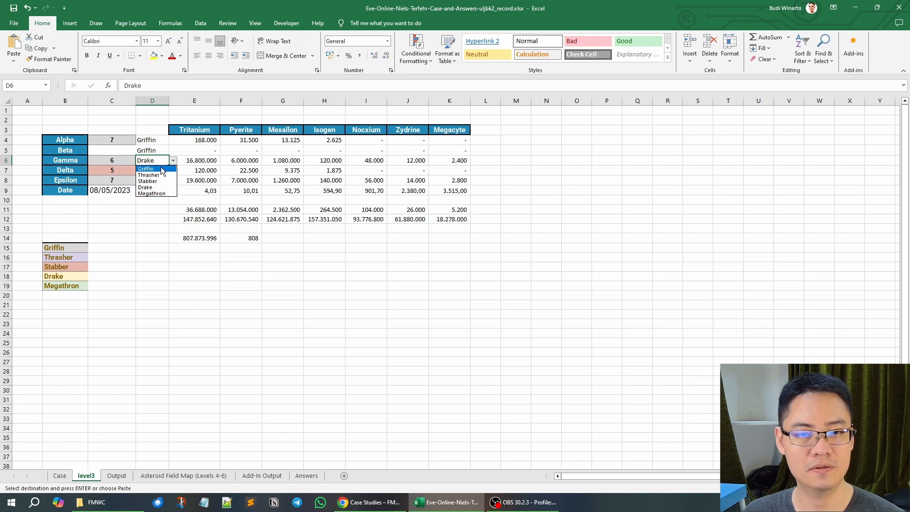
{"action": "left_click", "coordinate": [147, 169]}
{"action": "left_click", "coordinate": [156, 181]}
{"action": "left_click", "coordinate": [173, 180]}
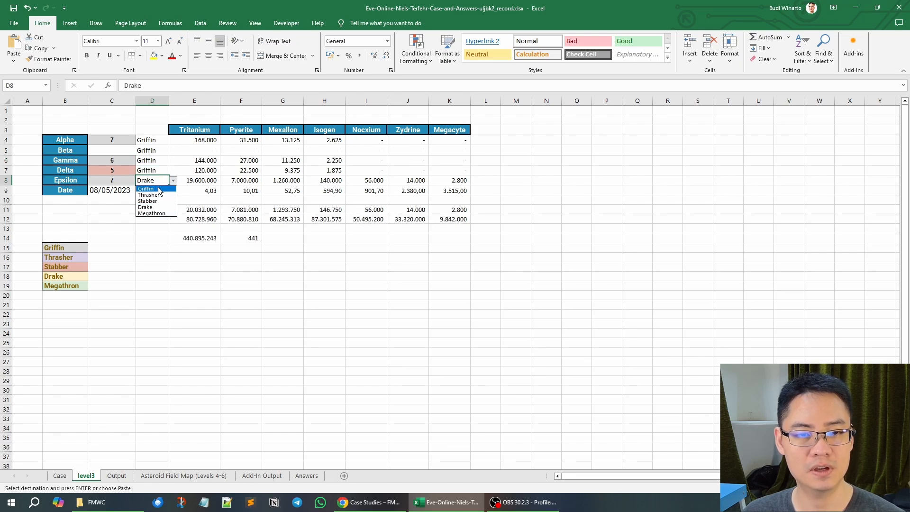
{"action": "left_click", "coordinate": [147, 189]}
{"action": "left_click", "coordinate": [157, 170]}
{"action": "left_click", "coordinate": [173, 170]}
{"action": "left_click", "coordinate": [148, 191]}
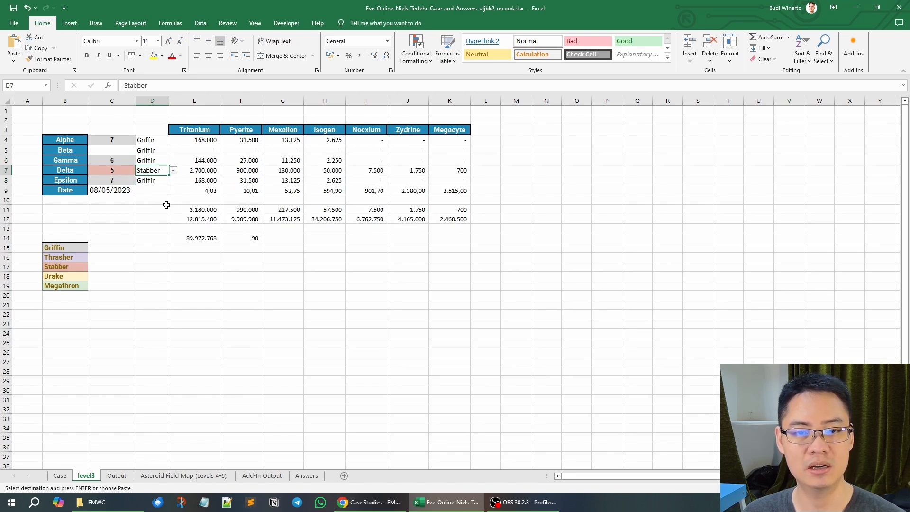
Copy the rounded level3 result and paste it as a value, 90, into game 47's answer cell E149 on the Case sheet.
{"action": "left_click", "coordinate": [244, 237]}
{"action": "key", "text": "ctrl+Page_Up"}
{"action": "left_click", "coordinate": [204, 240]}
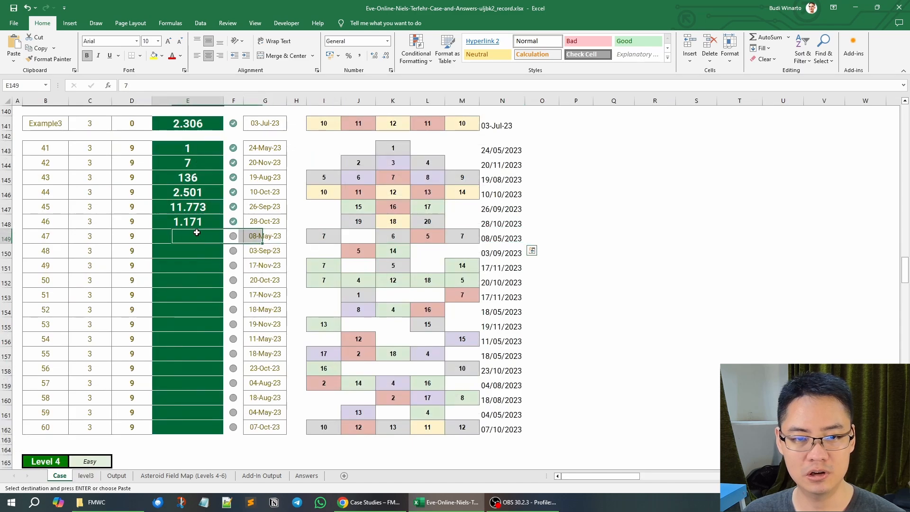
{"action": "right_click", "coordinate": [204, 240]}
{"action": "left_click", "coordinate": [231, 288]}
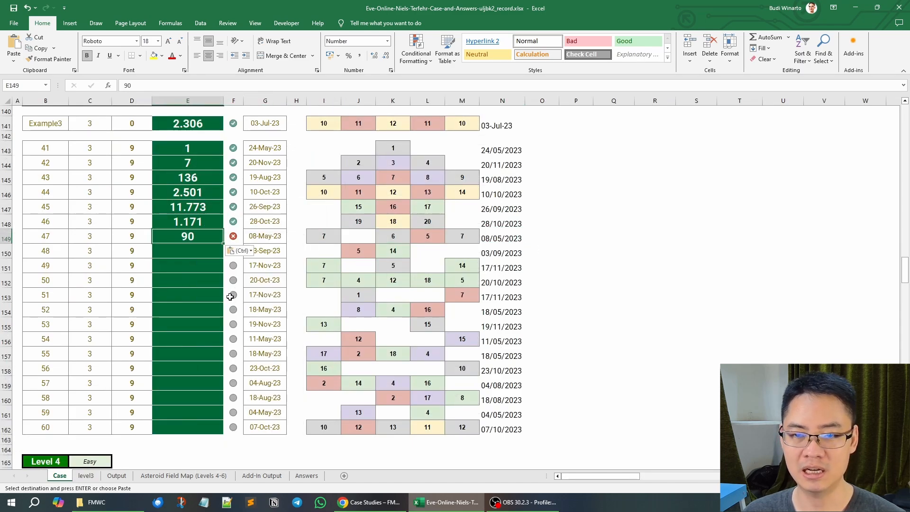
Change game 47's date in level3 cell C9 to 10/05/2023.
{"action": "left_click", "coordinate": [86, 476]}
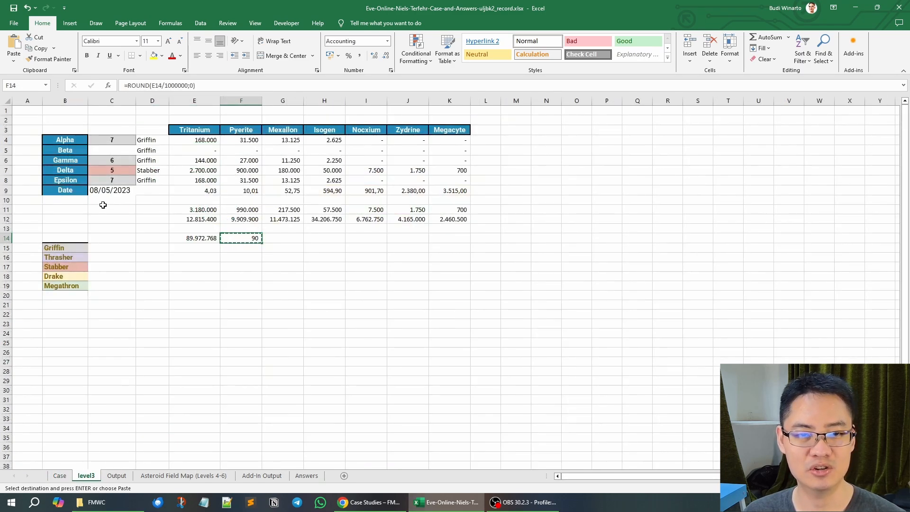
{"action": "left_click", "coordinate": [110, 190]}
{"action": "type", "text": "10/05/2023"}
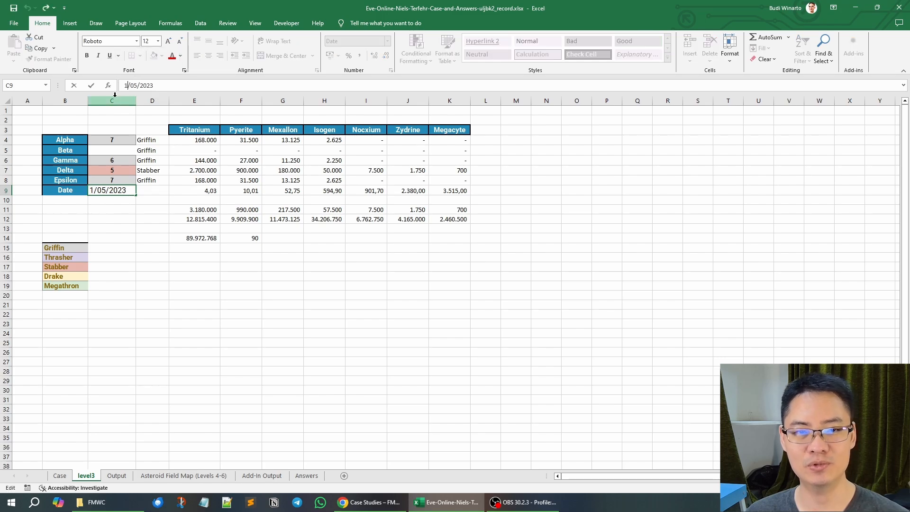
{"action": "key", "text": "Return"}
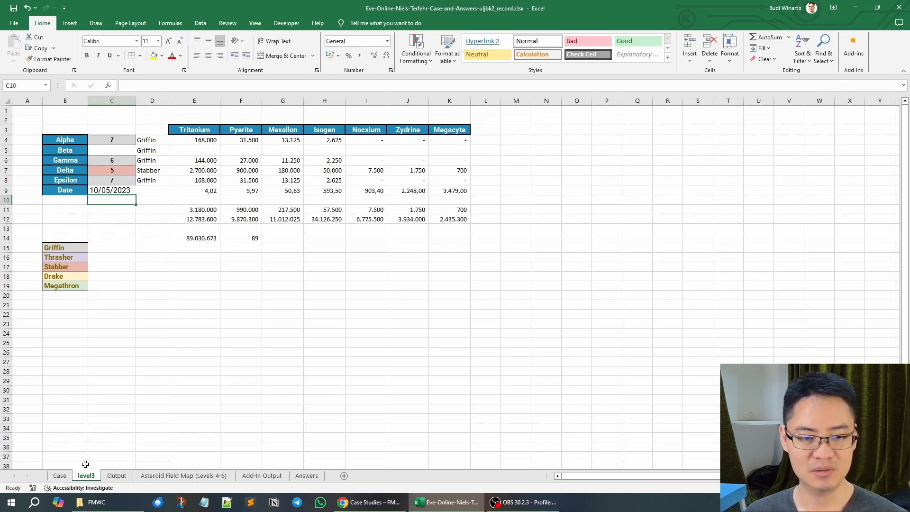
Copy the recalculated level3 result and paste it as a value, 89, over game 47's answer in Case cell E149.
{"action": "left_click", "coordinate": [241, 238]}
{"action": "key", "text": "ctrl+c"}
{"action": "left_click", "coordinate": [60, 476]}
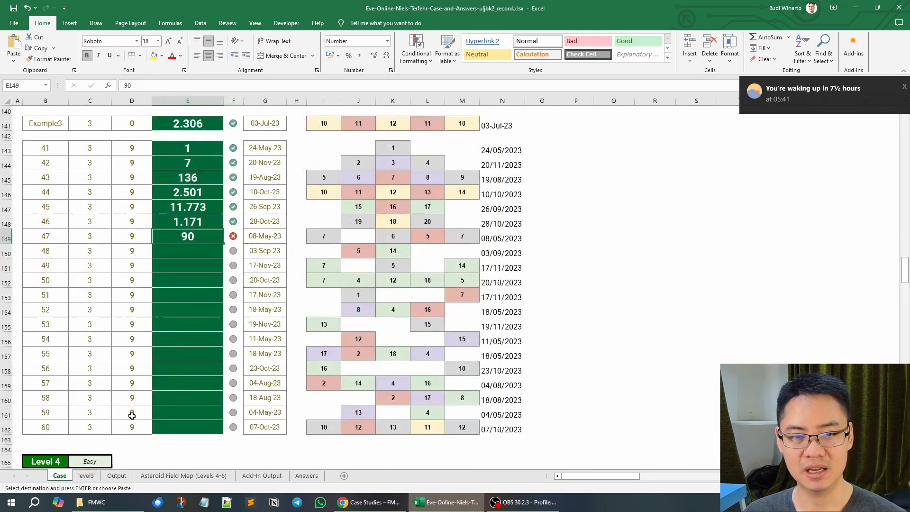
{"action": "right_click", "coordinate": [200, 238]}
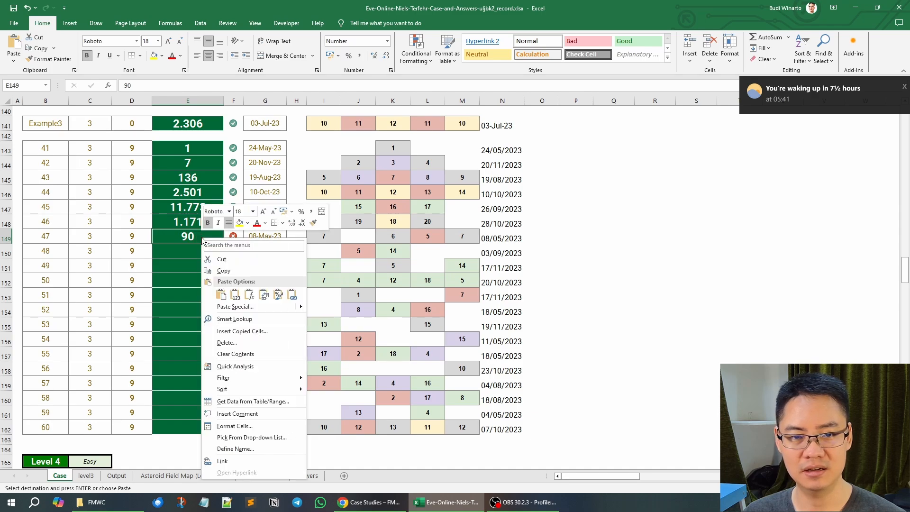
{"action": "left_click", "coordinate": [234, 292]}
{"action": "left_click", "coordinate": [218, 255]}
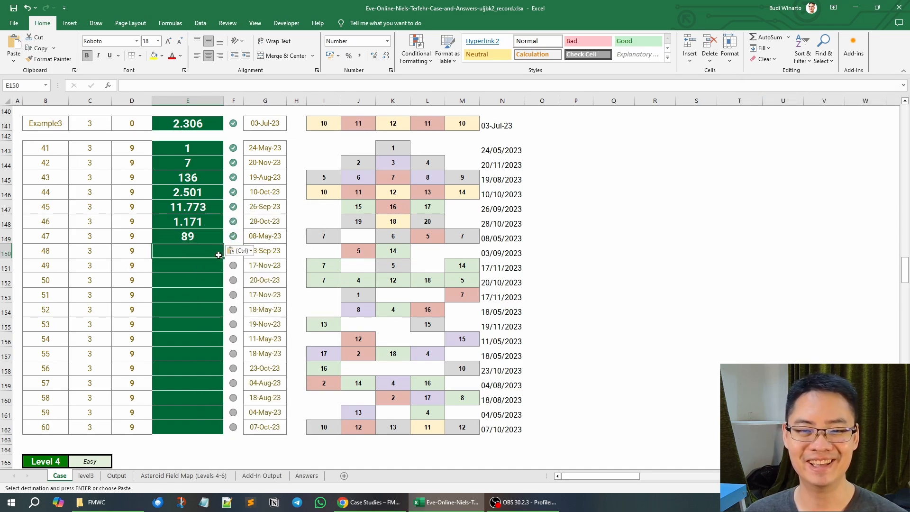
Copy game 48's fleet composition and date (I150:N150) and paste them transposed into the level3 sheet starting at C4.
{"action": "left_click_drag", "start_coordinate": [313, 251], "coordinate": [503, 252]}
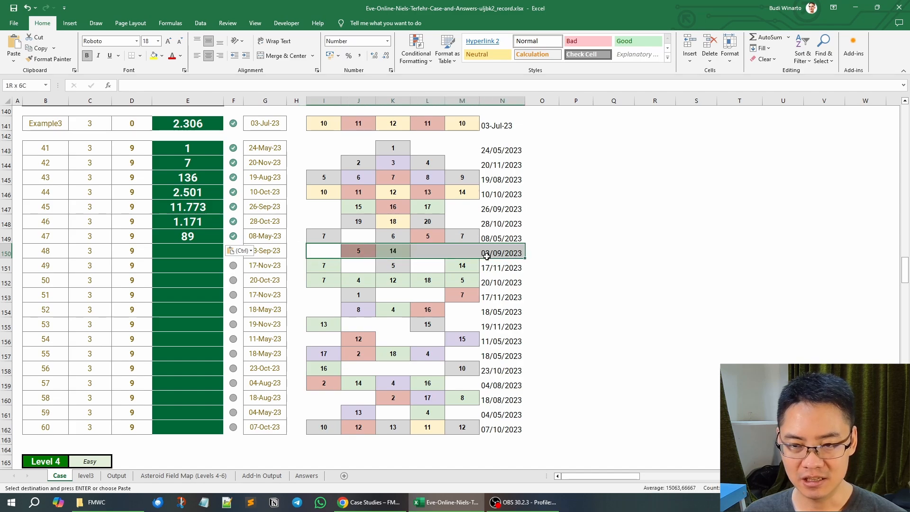
{"action": "key", "text": "ctrl+c"}
{"action": "left_click", "coordinate": [88, 476]}
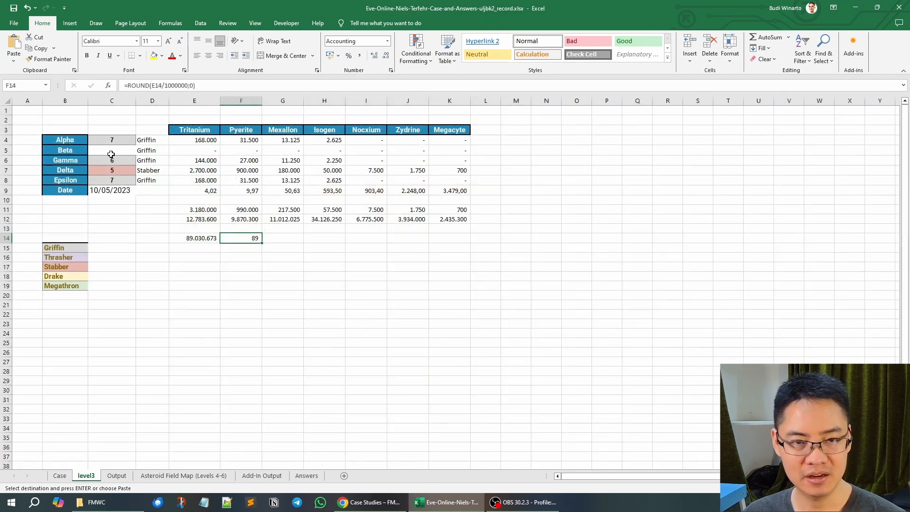
{"action": "right_click", "coordinate": [111, 139]}
{"action": "left_click", "coordinate": [177, 198]}
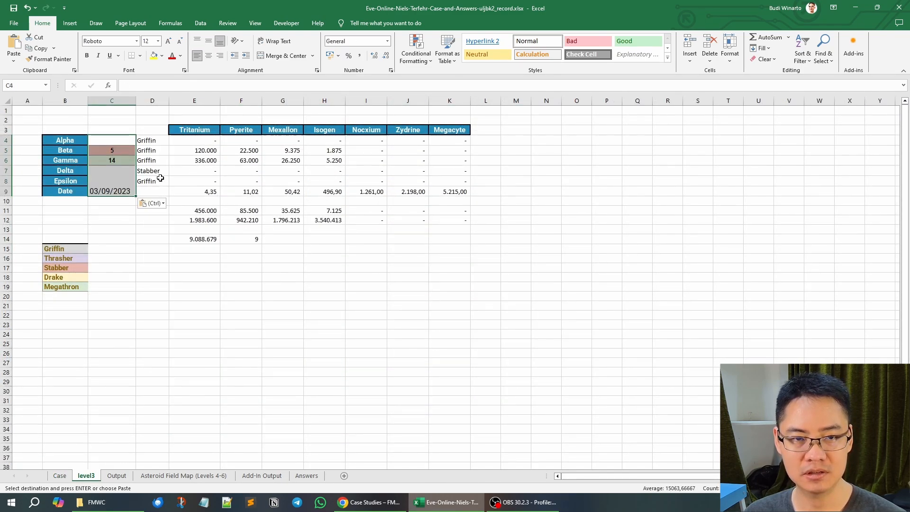
Set game 48's ship types on level3 to Stabber for Beta and Megathron for Gamma.
{"action": "left_click", "coordinate": [161, 148]}
{"action": "left_click", "coordinate": [173, 150]}
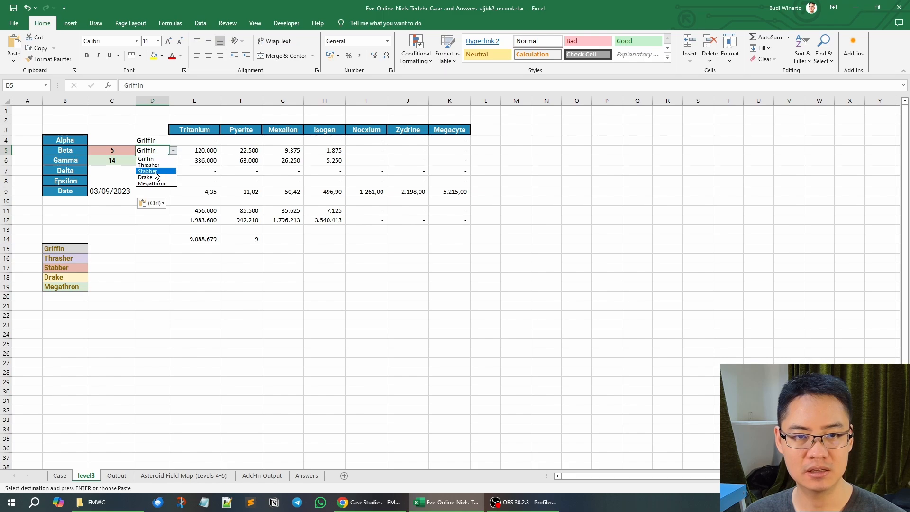
{"action": "left_click", "coordinate": [156, 171]}
{"action": "left_click", "coordinate": [160, 161]}
{"action": "left_click", "coordinate": [172, 161]}
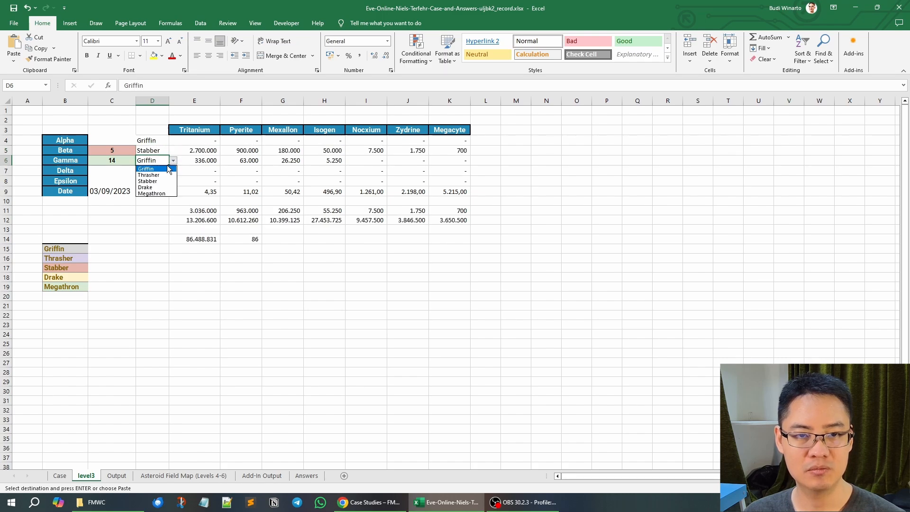
{"action": "left_click", "coordinate": [159, 193]}
Copy the rounded level3 result and paste it as a value, 5.498, into game 48's answer cell E150 on the Case sheet.
{"action": "left_click", "coordinate": [241, 239]}
{"action": "key", "text": "ctrl+c"}
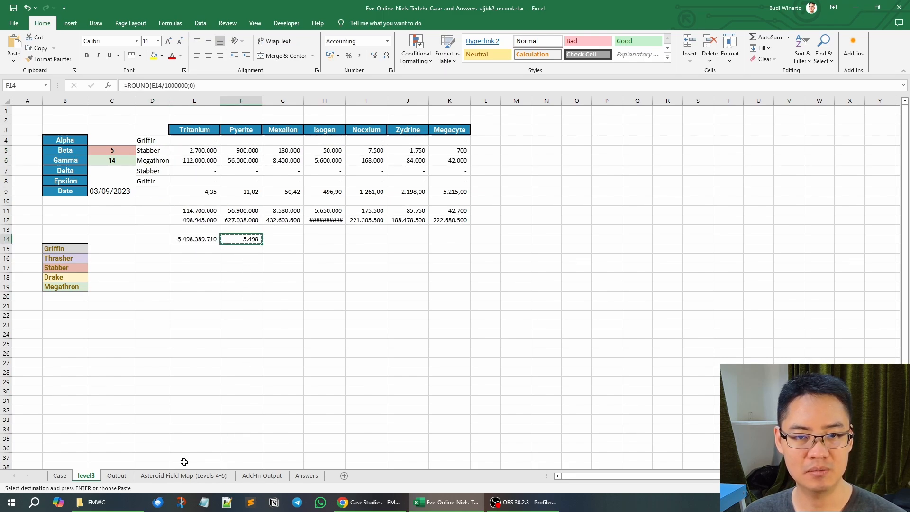
{"action": "left_click", "coordinate": [60, 476]}
{"action": "right_click", "coordinate": [209, 249]}
{"action": "left_click", "coordinate": [248, 281]}
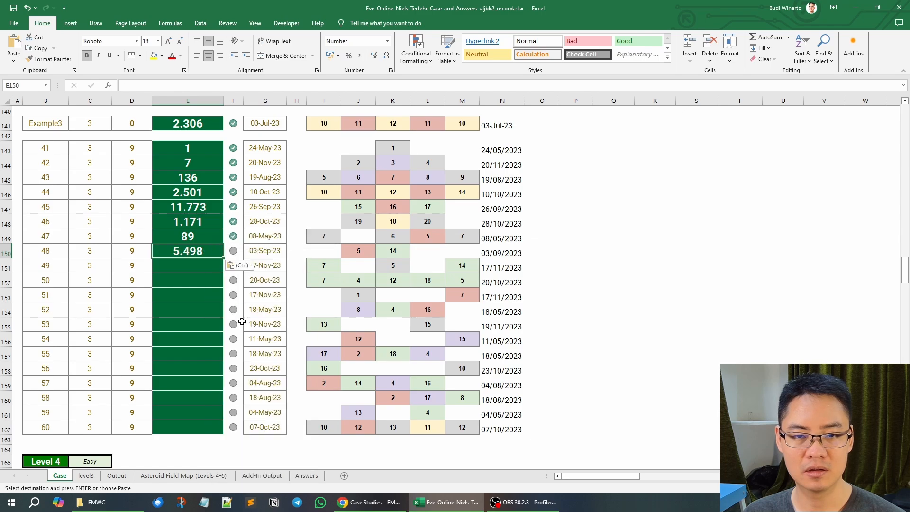
Copy game 49's fleet composition and date (I151:N151) and paste them transposed into the level3 sheet starting at C4.
{"action": "left_click_drag", "start_coordinate": [324, 265], "coordinate": [503, 266]}
{"action": "key", "text": "ctrl+c"}
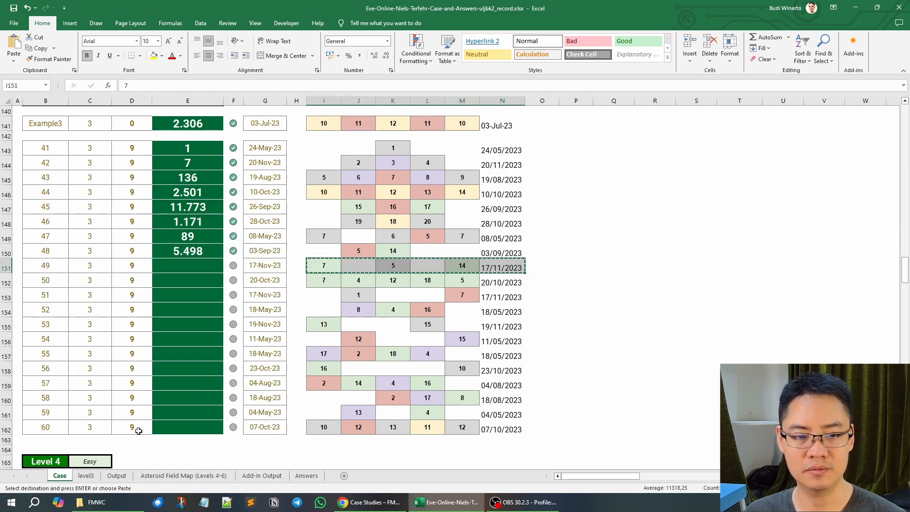
{"action": "left_click", "coordinate": [85, 477]}
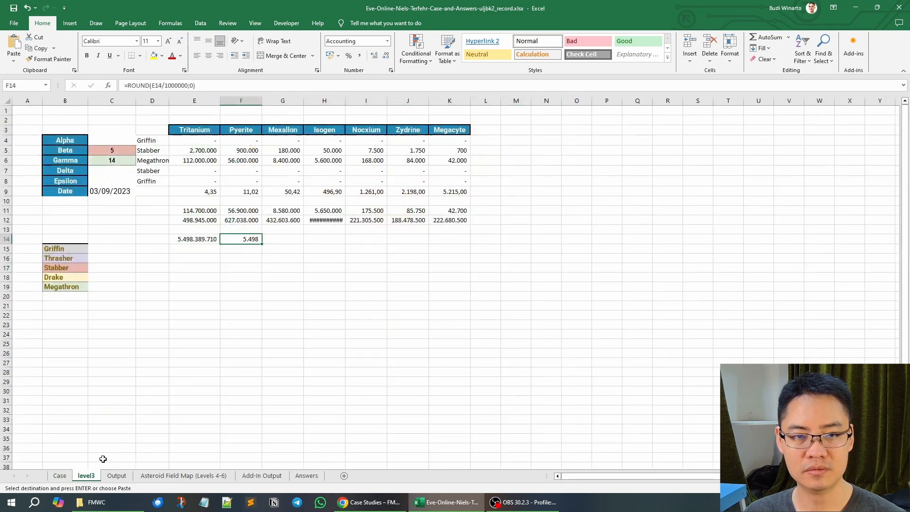
{"action": "right_click", "coordinate": [120, 141]}
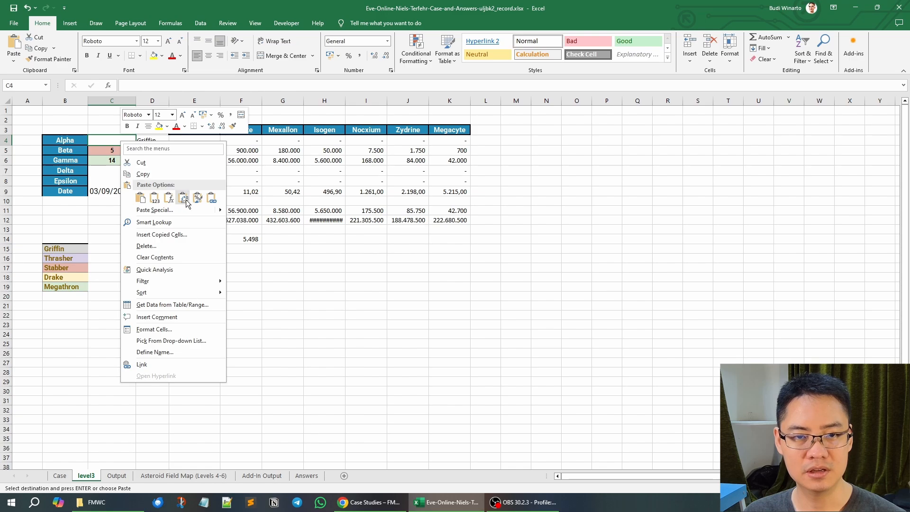
{"action": "left_click", "coordinate": [183, 198]}
{"action": "left_click", "coordinate": [186, 152]}
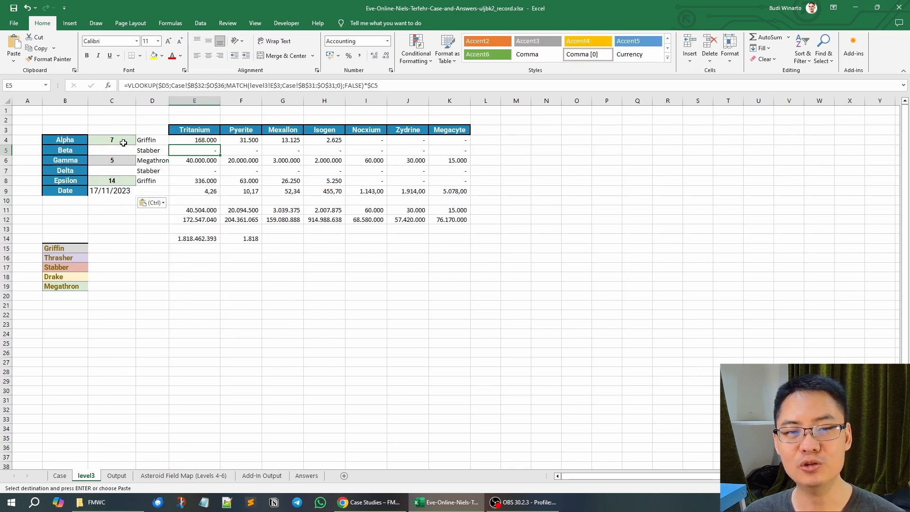
Set game 49's ship types on level3 to Megathron for Alpha and Epsilon and Griffin for Gamma.
{"action": "left_click", "coordinate": [157, 140]}
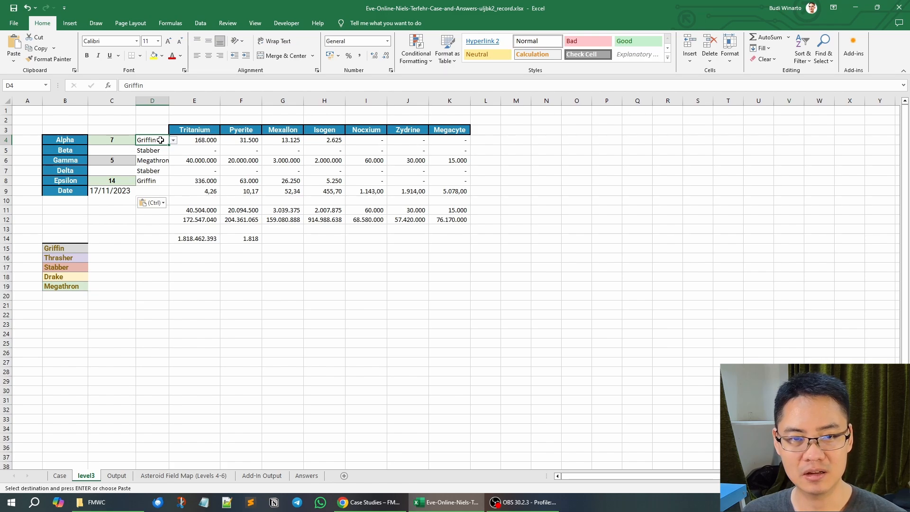
{"action": "left_click", "coordinate": [174, 142]}
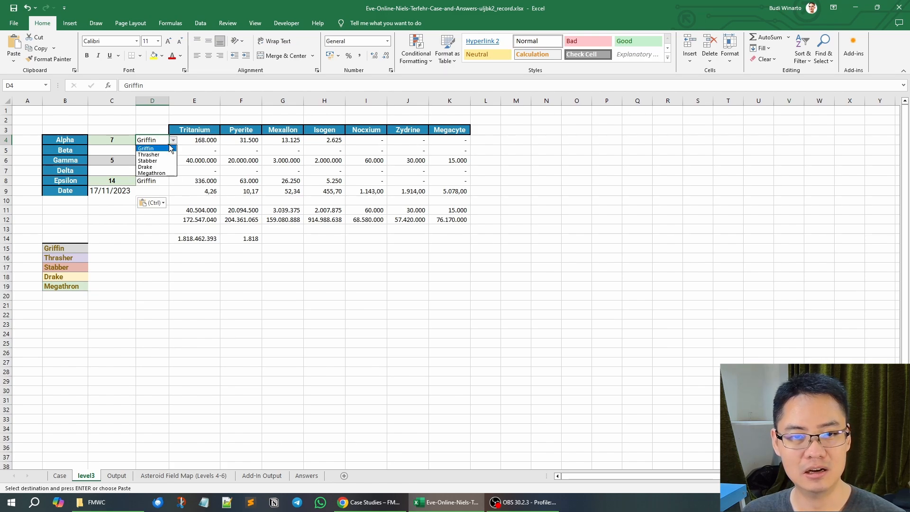
{"action": "left_click", "coordinate": [153, 170]}
{"action": "left_click", "coordinate": [152, 180]}
{"action": "left_click", "coordinate": [174, 182]}
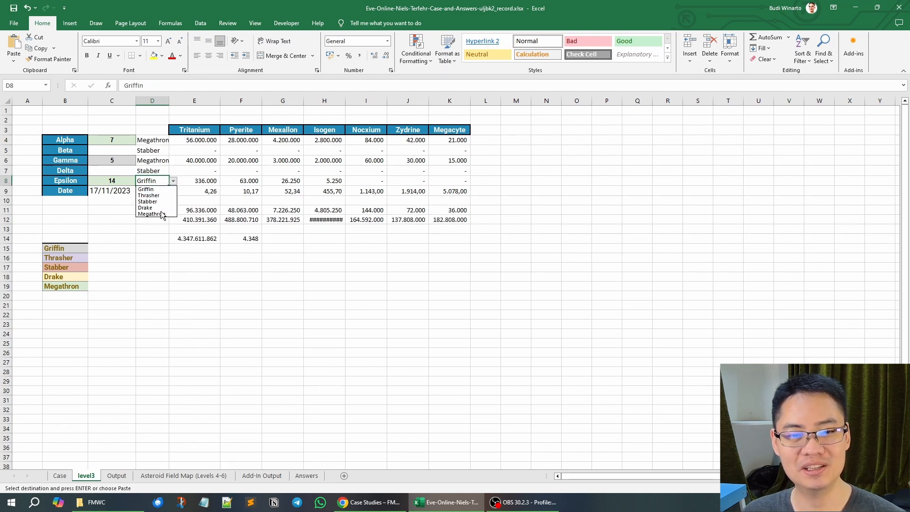
{"action": "left_click", "coordinate": [151, 214]}
{"action": "left_click", "coordinate": [159, 161]}
{"action": "left_click", "coordinate": [174, 161]}
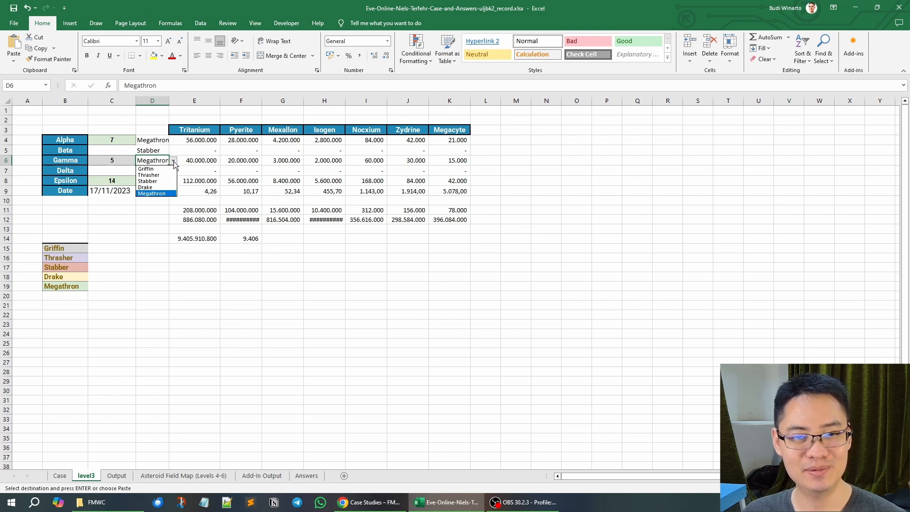
{"action": "left_click", "coordinate": [161, 169]}
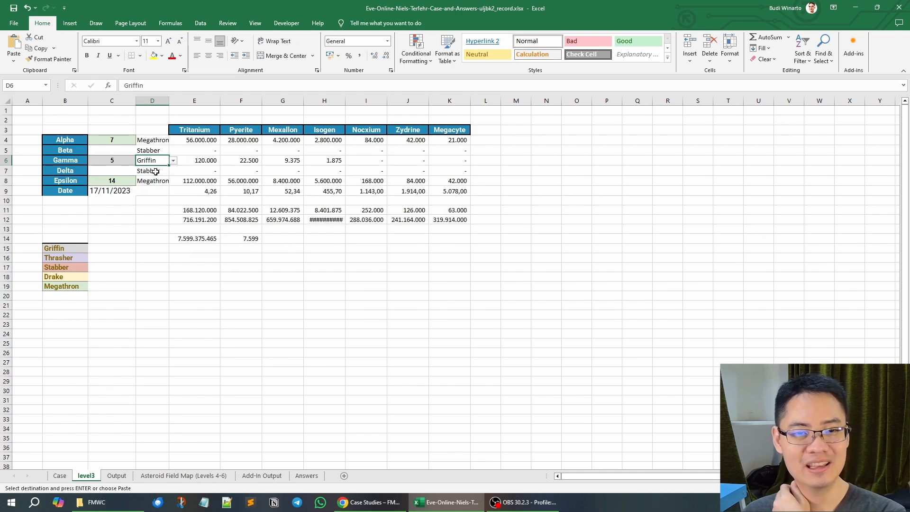
Copy the rounded level3 result and paste it as a value, 7.599, into game 49's answer cell E151 on the Case sheet.
{"action": "left_click", "coordinate": [243, 238]}
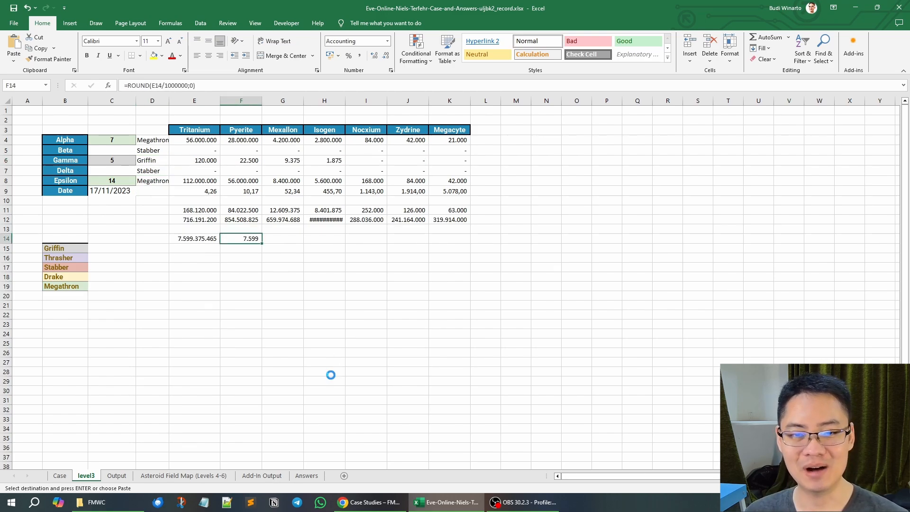
{"action": "left_click", "coordinate": [60, 477]}
{"action": "right_click", "coordinate": [197, 264]}
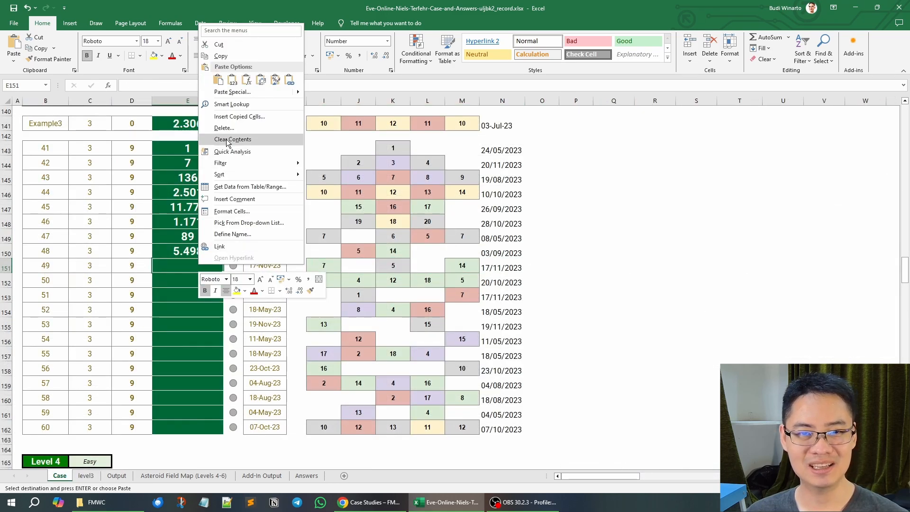
{"action": "left_click", "coordinate": [232, 77]}
{"action": "type", "text": "7599"}
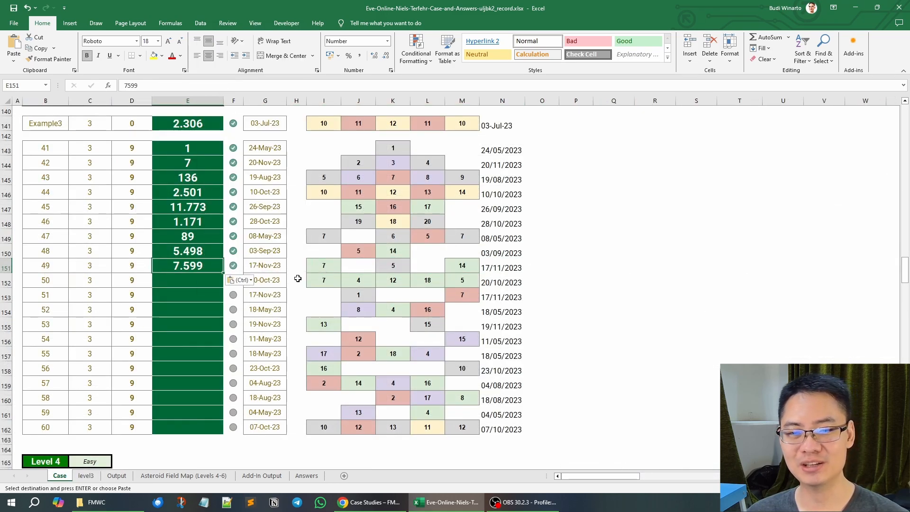
Copy game 50's fleet composition and date (I152:N152) and paste them transposed into the level3 sheet starting at C4.
{"action": "left_click_drag", "start_coordinate": [322, 282], "coordinate": [516, 280]}
{"action": "scroll", "coordinate": [351, 290], "scroll_direction": "up", "scroll_amount": 2}
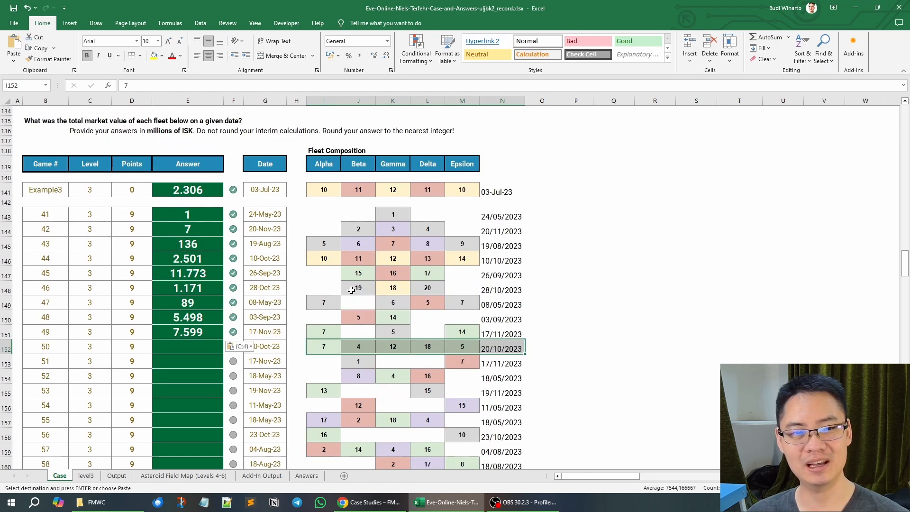
{"action": "scroll", "coordinate": [351, 290], "scroll_direction": "up", "scroll_amount": 3}
{"action": "scroll", "coordinate": [351, 290], "scroll_direction": "down", "scroll_amount": 6}
{"action": "key", "text": "ctrl+c"}
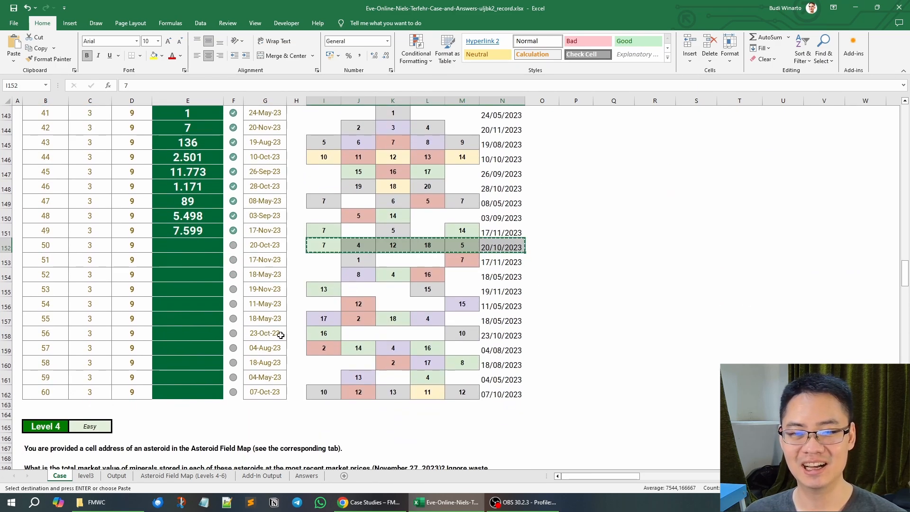
{"action": "left_click", "coordinate": [86, 476]}
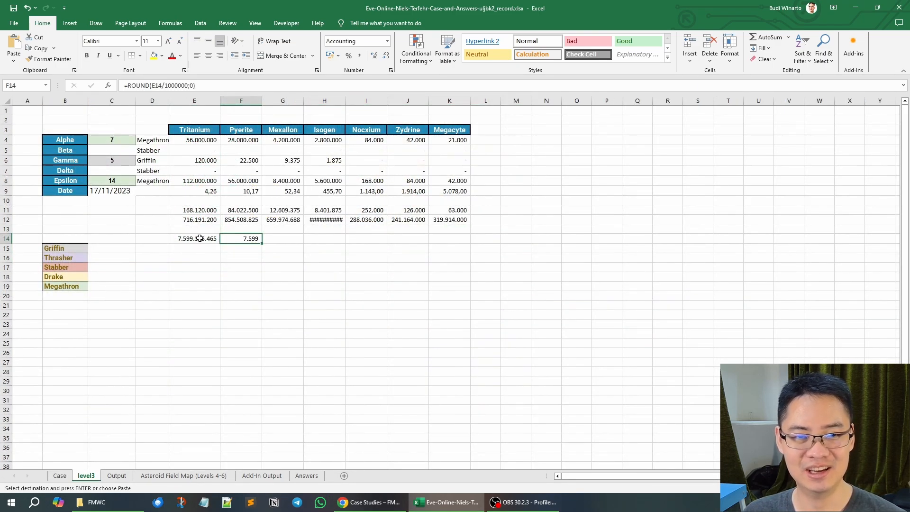
{"action": "right_click", "coordinate": [118, 142]}
{"action": "left_click", "coordinate": [182, 196]}
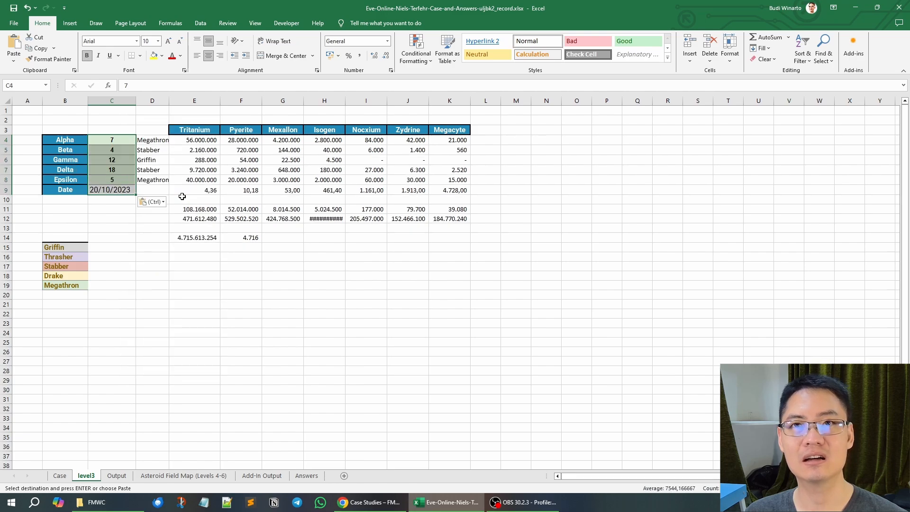
Check game 50's colours on the Case sheet and copy Alpha's Megathron ship type to Beta, Gamma and Delta on level3.
{"action": "left_click", "coordinate": [169, 162]}
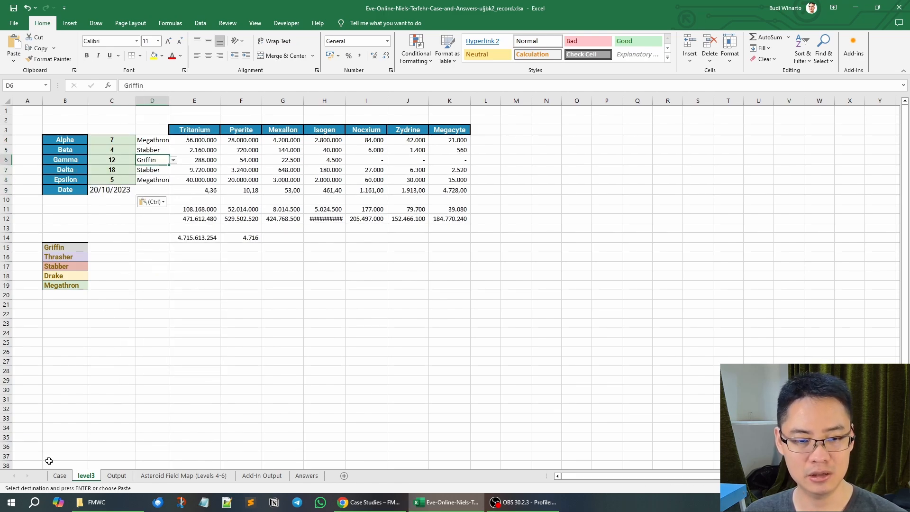
{"action": "left_click", "coordinate": [59, 476]}
{"action": "left_click", "coordinate": [86, 476]}
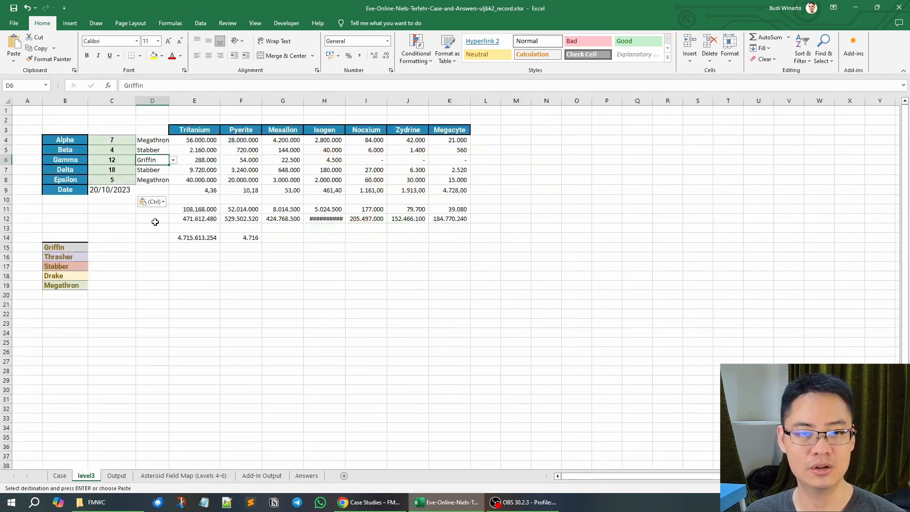
{"action": "left_click", "coordinate": [159, 143]}
{"action": "key", "text": "ctrl+c"}
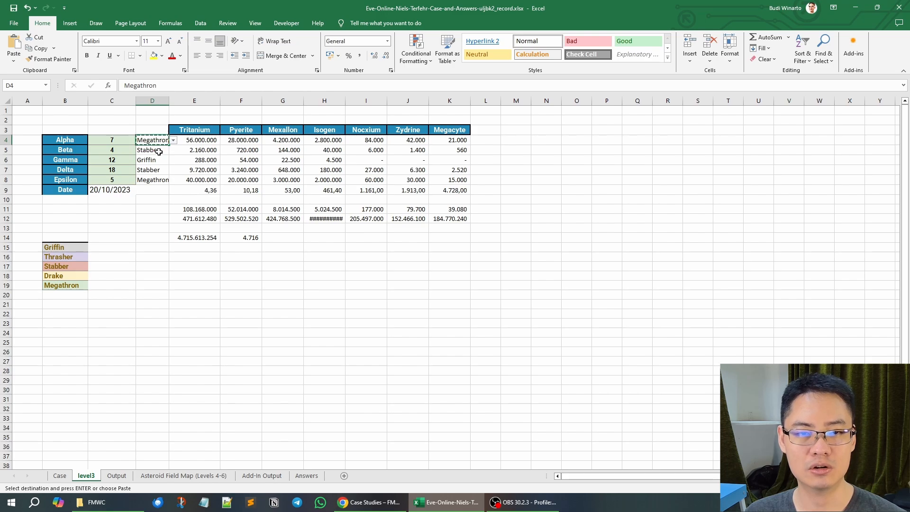
{"action": "left_click_drag", "start_coordinate": [150, 149], "coordinate": [149, 170]}
{"action": "key", "text": "ctrl+v"}
{"action": "left_click", "coordinate": [157, 182]}
{"action": "key", "text": "Escape"}
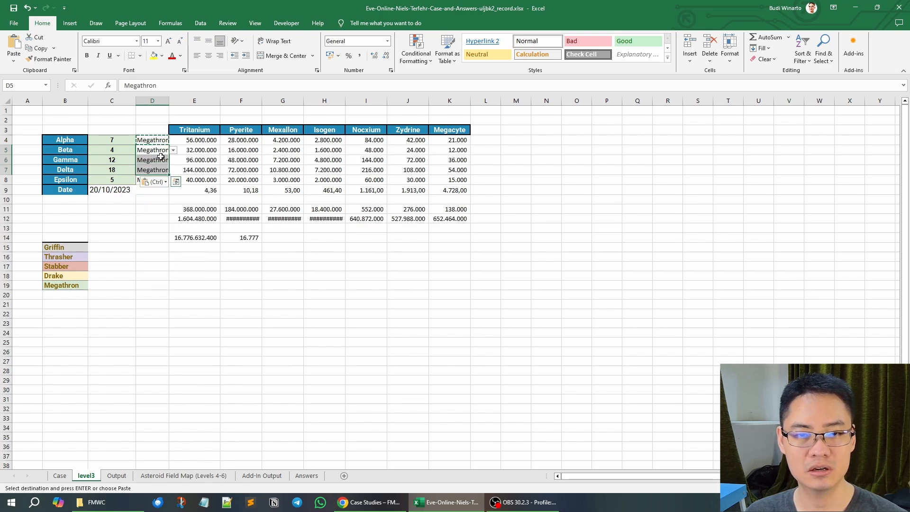
{"action": "left_click", "coordinate": [158, 161]}
{"action": "key", "text": "Down"}
{"action": "key", "text": "Up"}
{"action": "key", "text": "Up"}
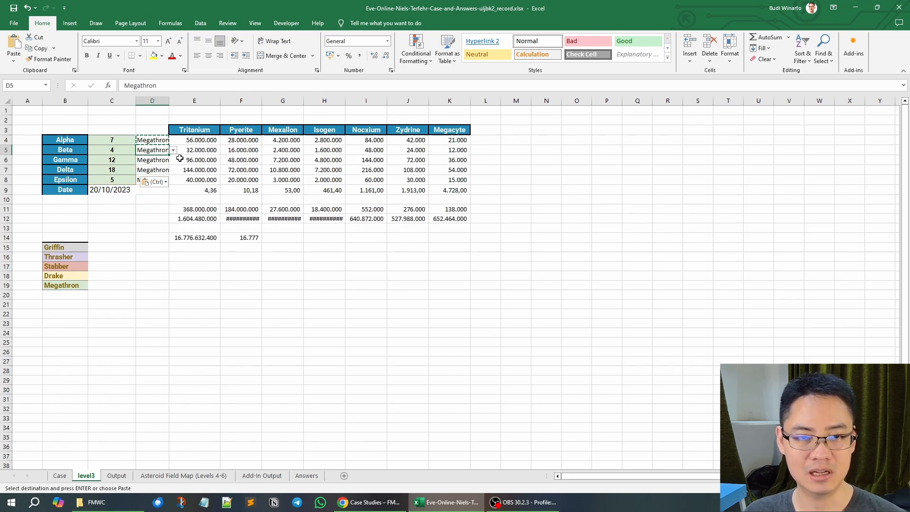
Copy the rounded level3 result and paste it as a value, 16.777, into game 50's answer cell E152 on the Case sheet.
{"action": "left_click", "coordinate": [243, 239]}
{"action": "key", "text": "ctrl+c"}
{"action": "left_click", "coordinate": [59, 475]}
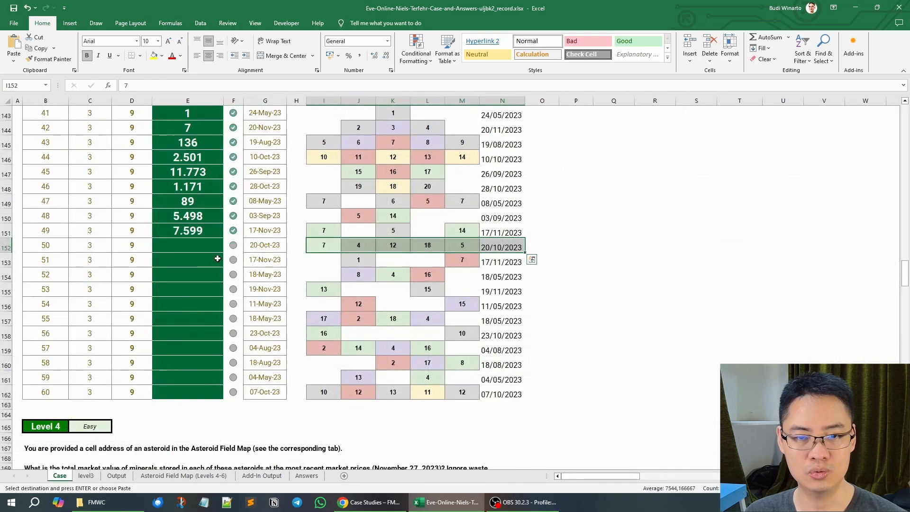
{"action": "right_click", "coordinate": [218, 245]}
{"action": "left_click", "coordinate": [244, 288]}
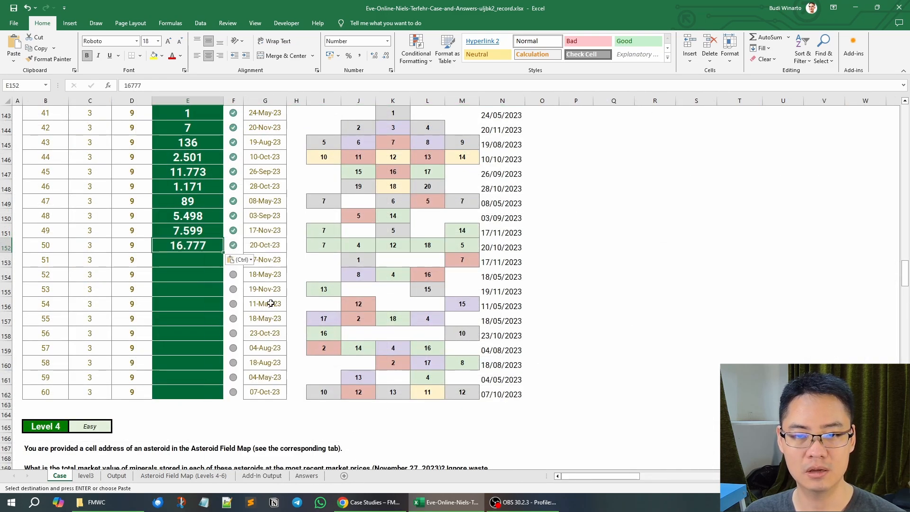
Copy game 51's fleet composition and date (I153:N153) and paste them transposed into the level3 sheet starting at C4.
{"action": "left_click_drag", "start_coordinate": [325, 260], "coordinate": [503, 260]}
{"action": "key", "text": "ctrl+c"}
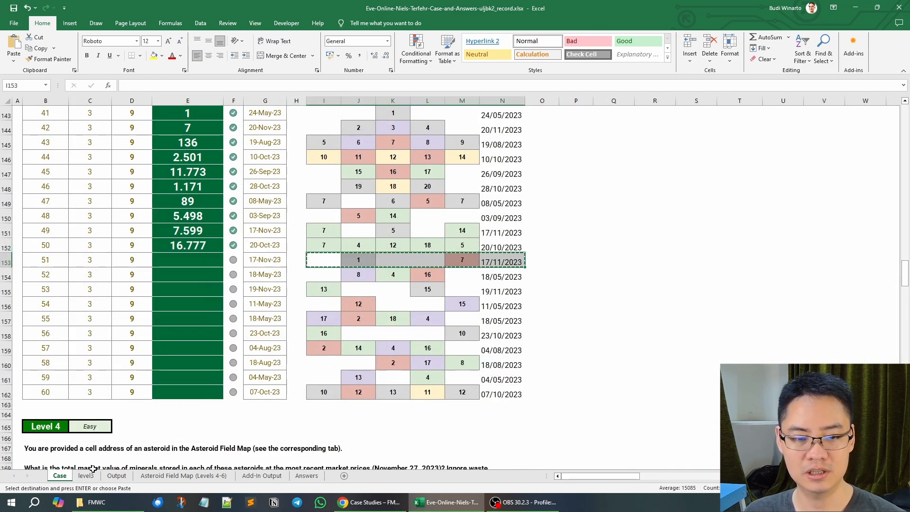
{"action": "left_click", "coordinate": [86, 475]}
{"action": "right_click", "coordinate": [112, 142]}
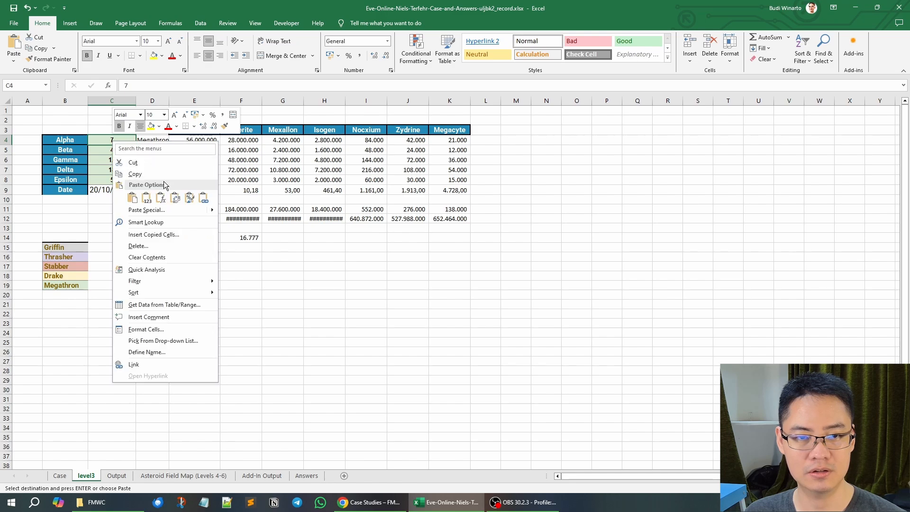
{"action": "left_click", "coordinate": [176, 201]}
Set game 51's ship types on level3 to Griffin for Beta and Stabber for Epsilon.
{"action": "left_click", "coordinate": [166, 150]}
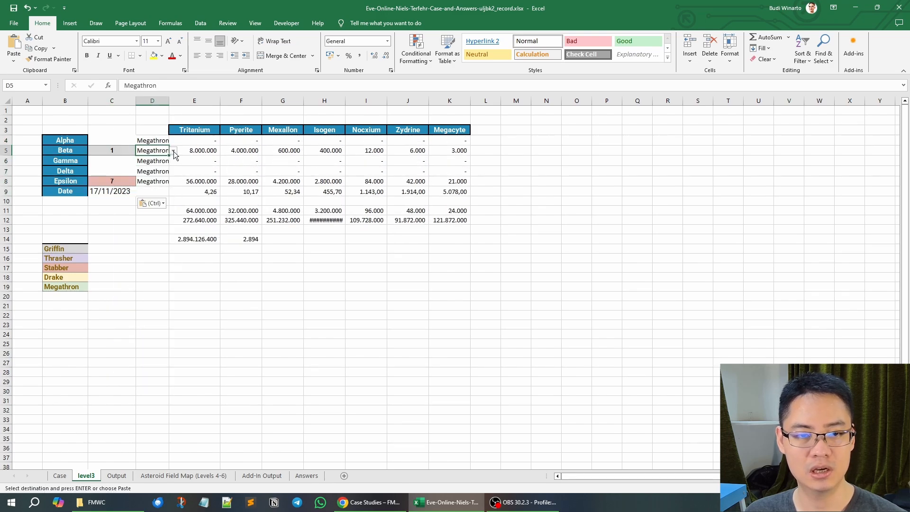
{"action": "left_click", "coordinate": [174, 152]}
{"action": "left_click", "coordinate": [150, 159]}
{"action": "left_click", "coordinate": [161, 181]}
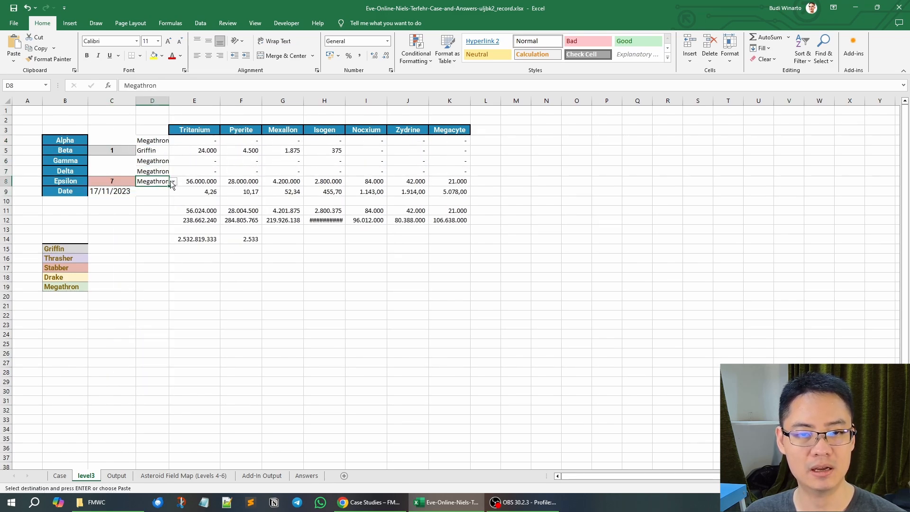
{"action": "left_click", "coordinate": [173, 181]}
{"action": "left_click", "coordinate": [161, 202]}
Copy the rounded level3 result and paste it as a value, 106, into game 51's answer cell E153 on the Case sheet.
{"action": "left_click", "coordinate": [241, 239]}
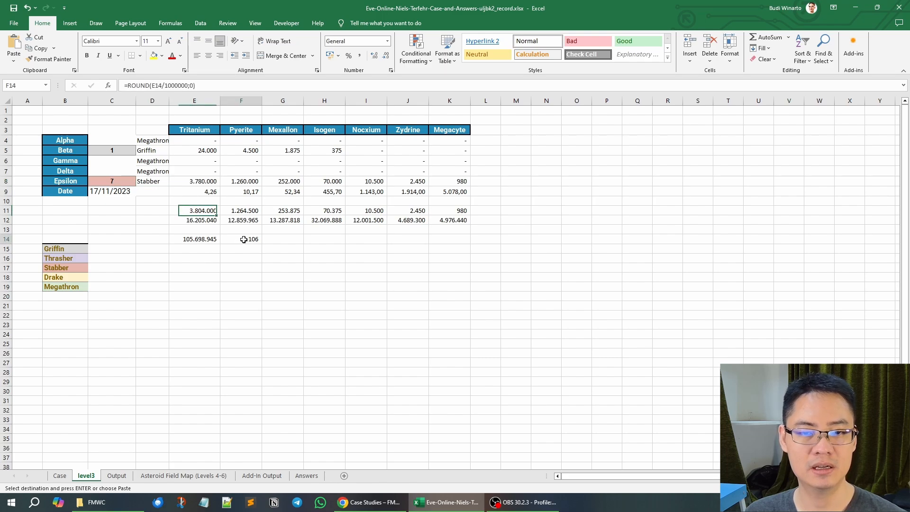
{"action": "key", "text": "ctrl+c"}
{"action": "left_click", "coordinate": [60, 476]}
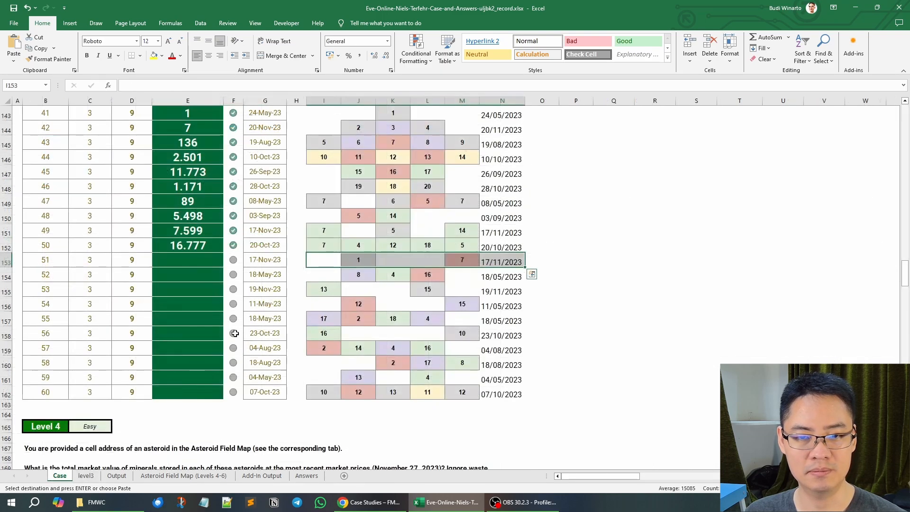
{"action": "left_click", "coordinate": [208, 260]}
{"action": "right_click", "coordinate": [207, 261]}
{"action": "left_click", "coordinate": [232, 76]}
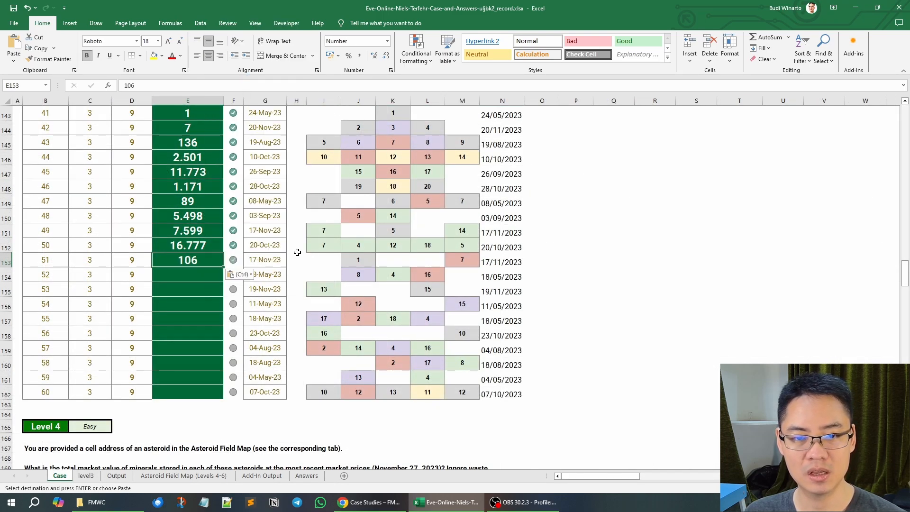
Copy game 52's fleet composition and date (I154:N154) and paste them transposed into the level3 sheet starting at C4.
{"action": "left_click_drag", "start_coordinate": [325, 274], "coordinate": [502, 275]}
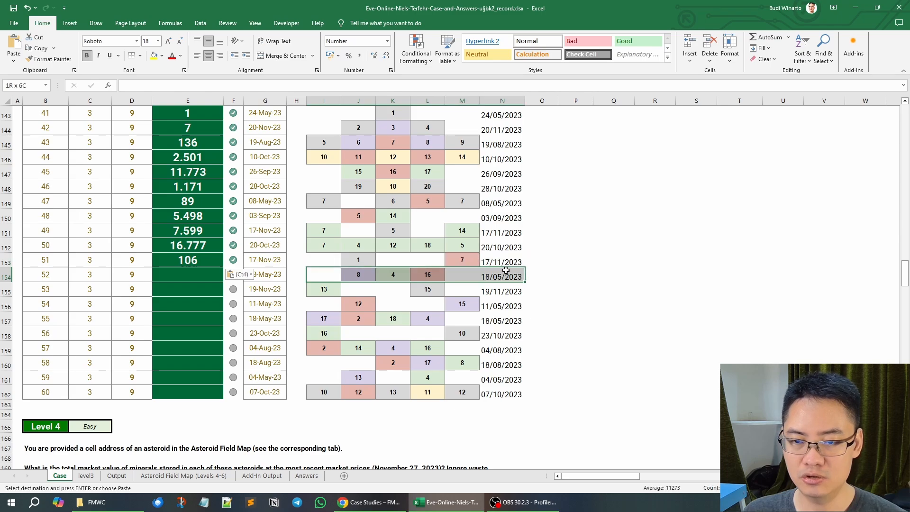
{"action": "key", "text": "ctrl+c"}
{"action": "left_click", "coordinate": [86, 476]}
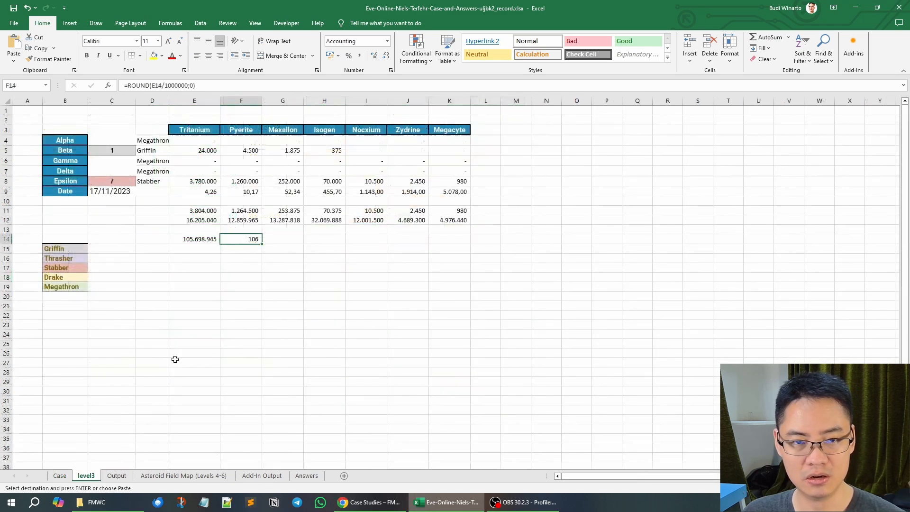
{"action": "right_click", "coordinate": [112, 141]}
{"action": "left_click", "coordinate": [168, 208]}
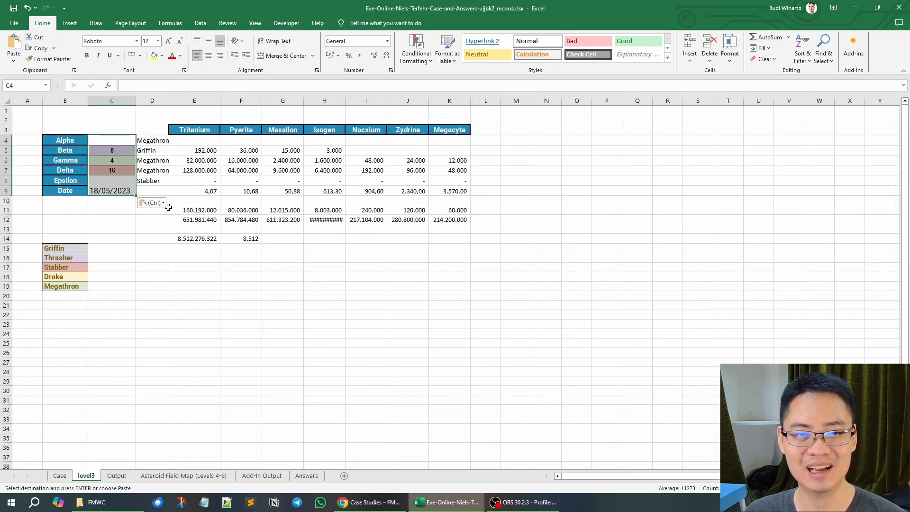
Set game 52's ship types on level3 to Thrasher for Beta, Megathron for Gamma and Stabber for Delta.
{"action": "left_click", "coordinate": [158, 151]}
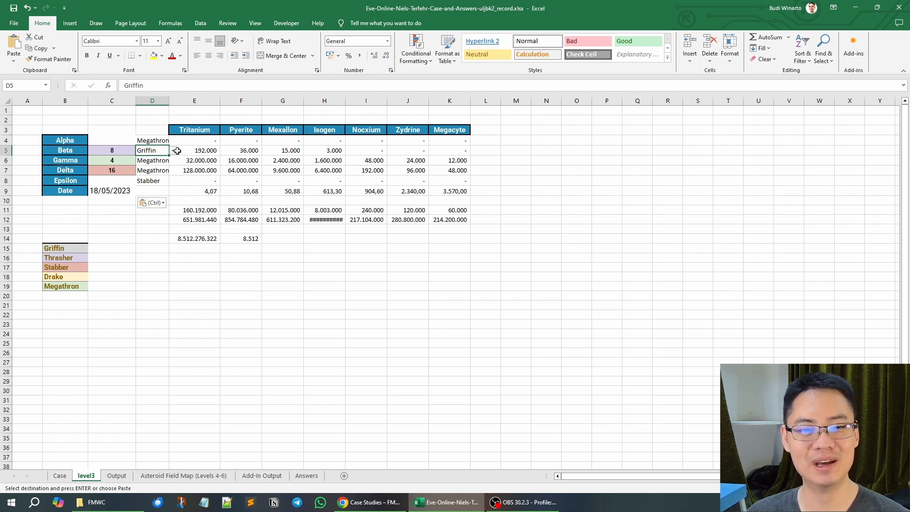
{"action": "left_click", "coordinate": [173, 151]}
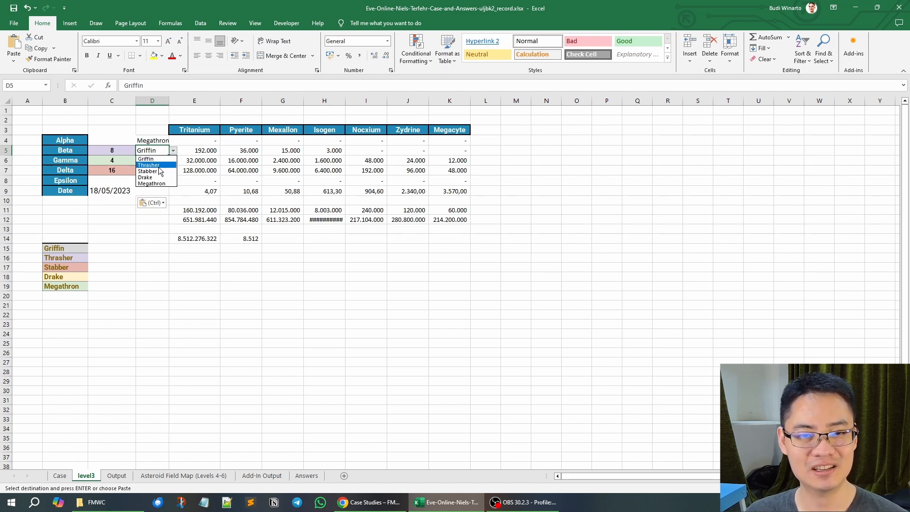
{"action": "left_click", "coordinate": [159, 166]}
{"action": "left_click", "coordinate": [166, 161]}
{"action": "left_click", "coordinate": [173, 161]}
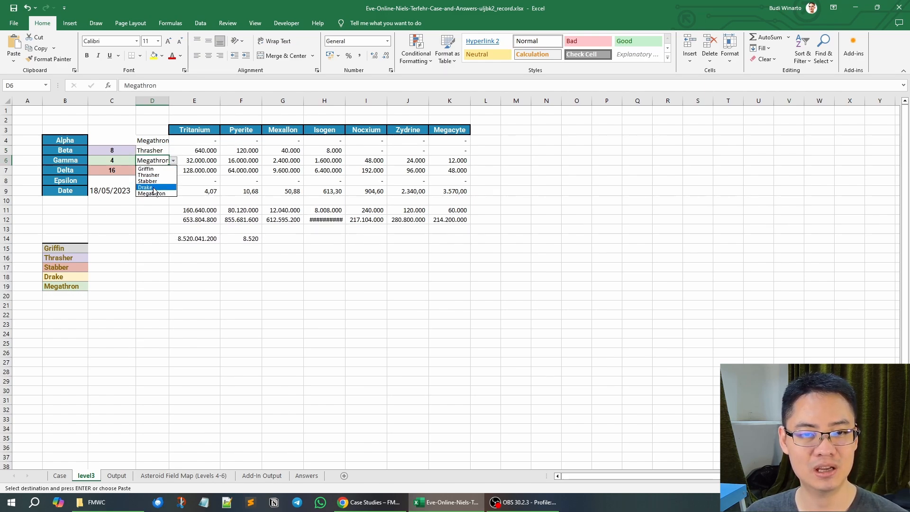
{"action": "left_click", "coordinate": [152, 196]}
{"action": "left_click", "coordinate": [156, 168]}
{"action": "left_click", "coordinate": [174, 171]}
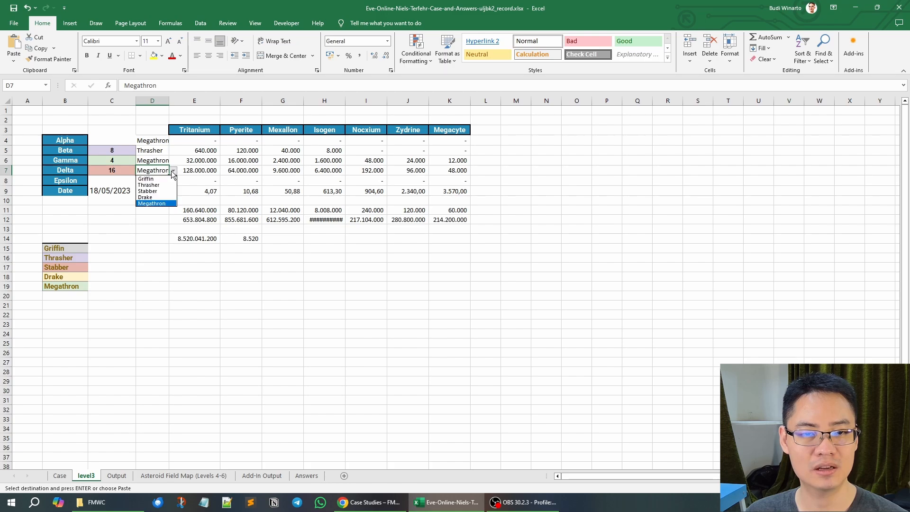
{"action": "left_click", "coordinate": [161, 192]}
Copy the rounded level3 result and paste it as a value, 1.973, into game 52's answer cell E154 on the Case sheet.
{"action": "left_click", "coordinate": [243, 239]}
{"action": "key", "text": "ctrl+c"}
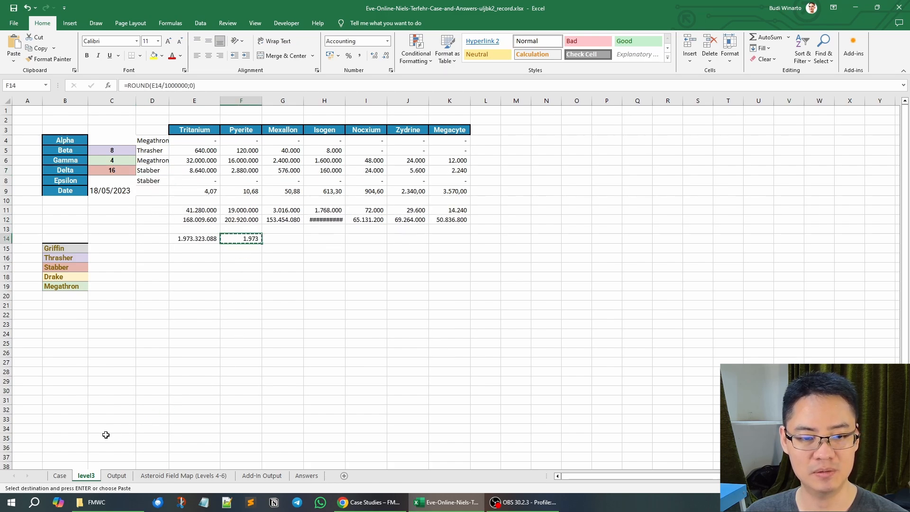
{"action": "left_click", "coordinate": [60, 476]}
{"action": "right_click", "coordinate": [194, 275]}
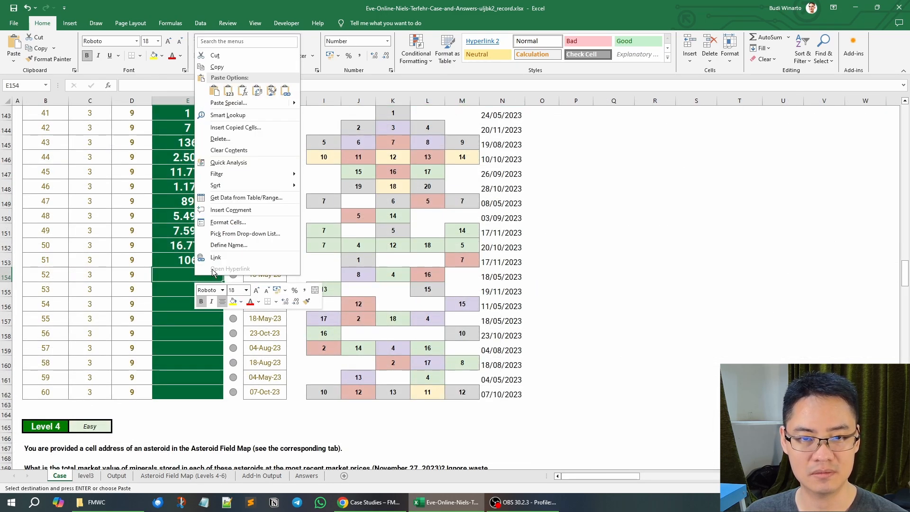
{"action": "left_click", "coordinate": [242, 93]}
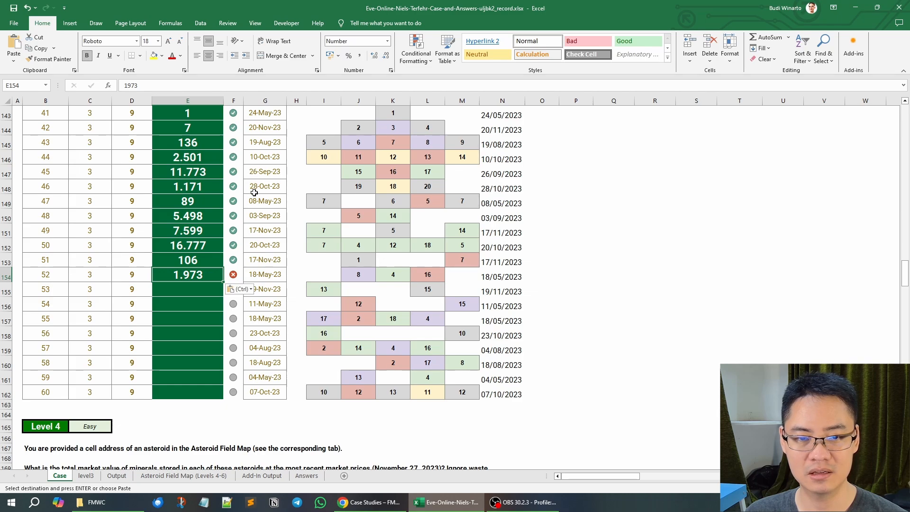
Change game 52's date in level3 cell C9 to 20/05/2023 and return to its answer on the Case sheet.
{"action": "left_click", "coordinate": [83, 476]}
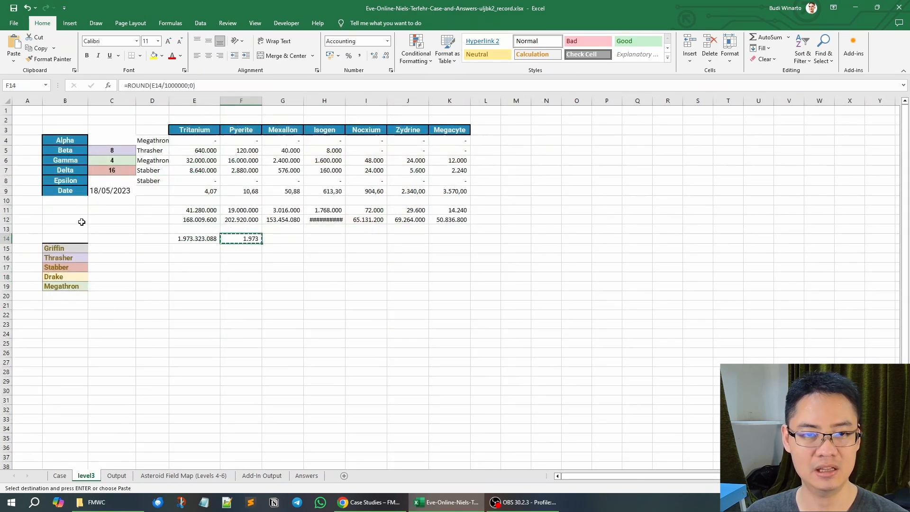
{"action": "left_click", "coordinate": [106, 190]}
{"action": "left_click", "coordinate": [135, 86]}
{"action": "key", "text": "BackSpace"}
{"action": "key", "text": "BackSpace"}
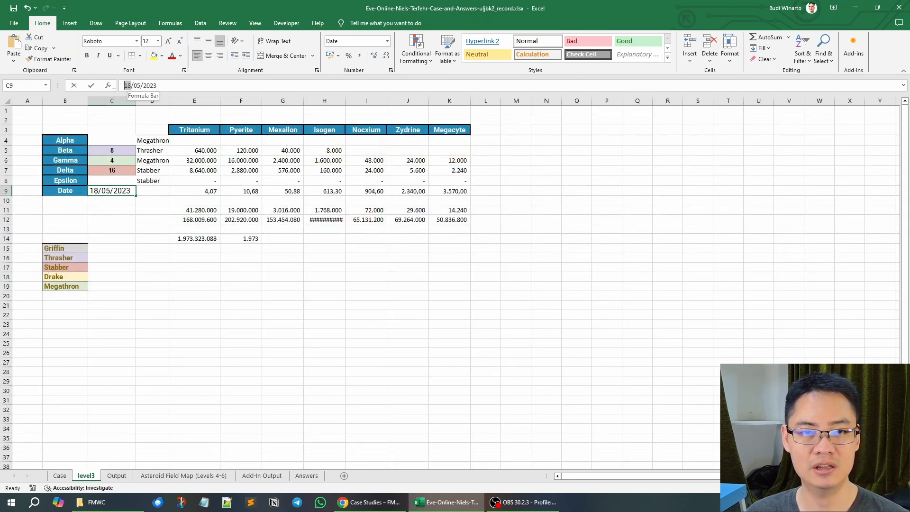
{"action": "type", "text": "2"}
{"action": "key", "text": "Return"}
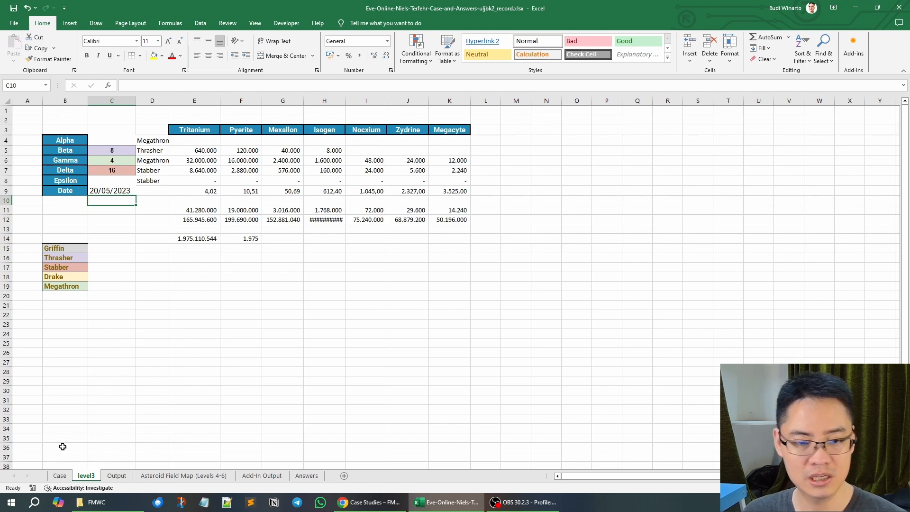
{"action": "left_click", "coordinate": [60, 476]}
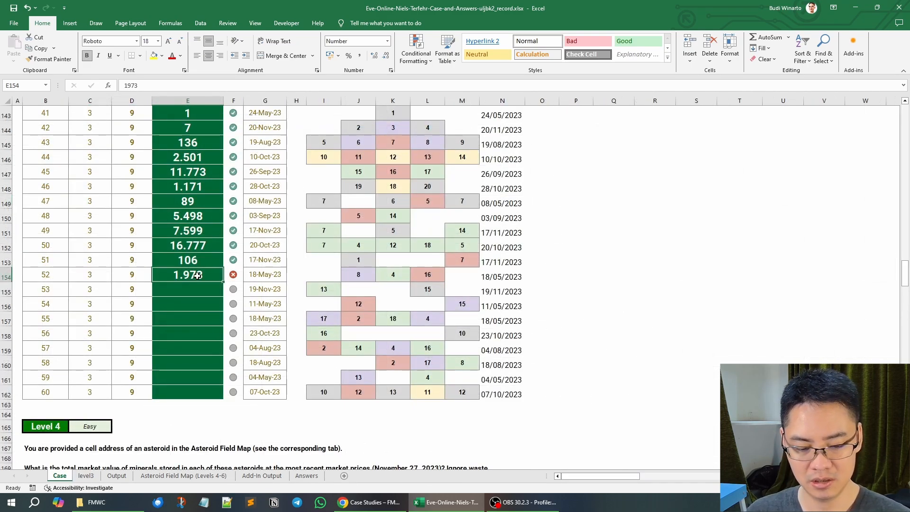
Replace game 52's answer in cell E154 of the Case sheet with 1975.
{"action": "type", "text": "1975"}
{"action": "key", "text": "Return"}
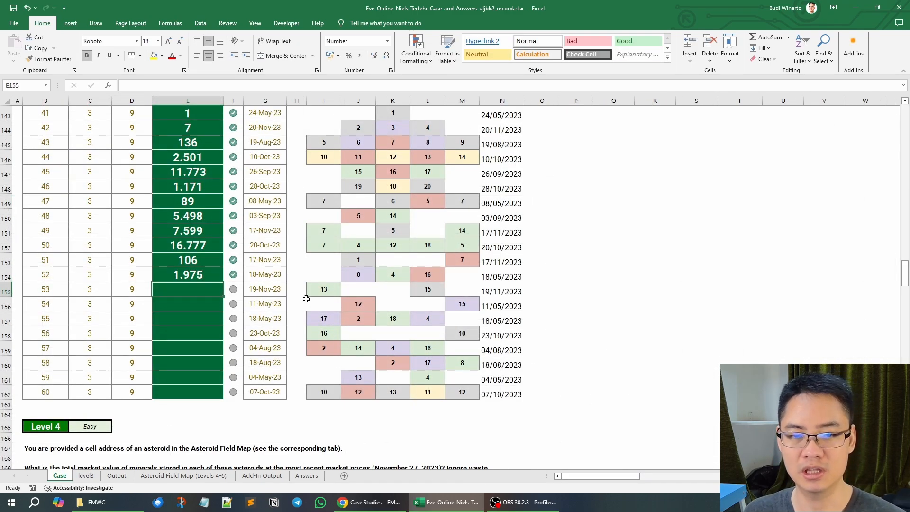
Copy game 53's fleet composition and date (I155:N155) and paste them transposed into the level3 sheet starting at C4.
{"action": "left_click_drag", "start_coordinate": [306, 297], "coordinate": [518, 291]}
{"action": "key", "text": "ctrl+c"}
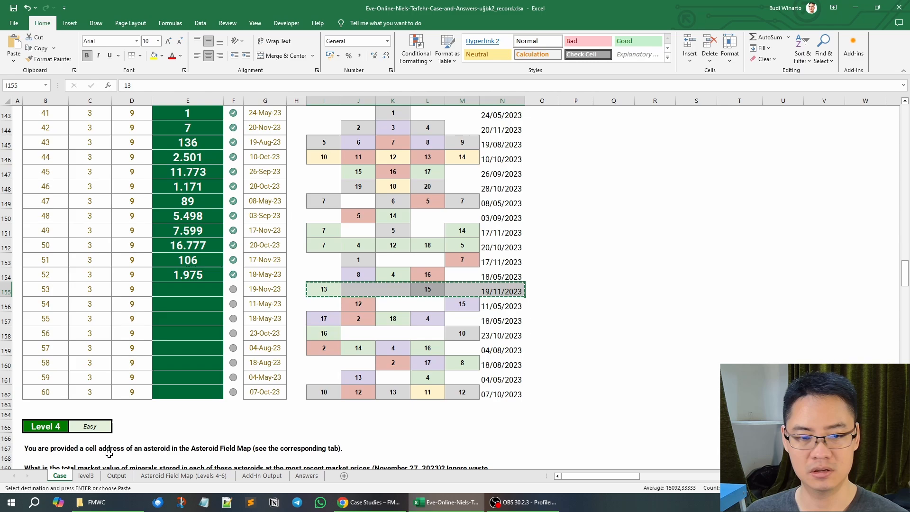
{"action": "left_click", "coordinate": [84, 476]}
{"action": "right_click", "coordinate": [110, 141]}
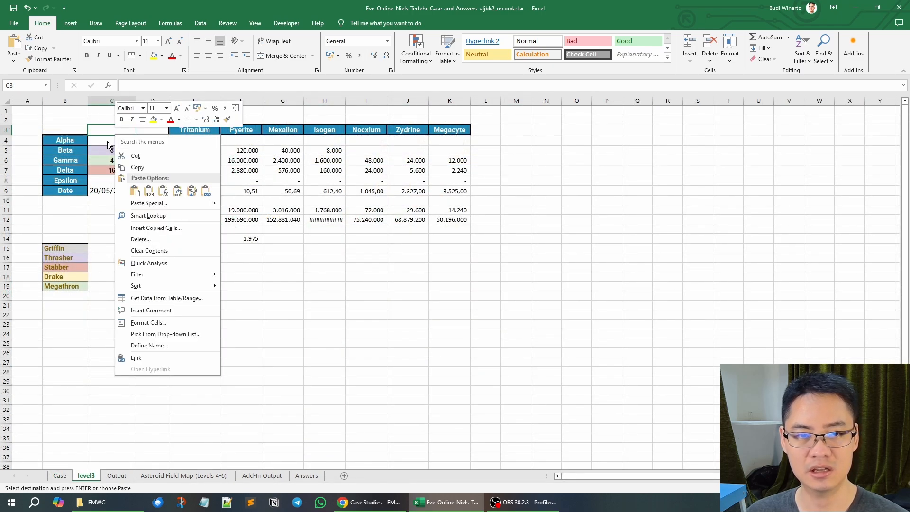
{"action": "left_click", "coordinate": [159, 198]}
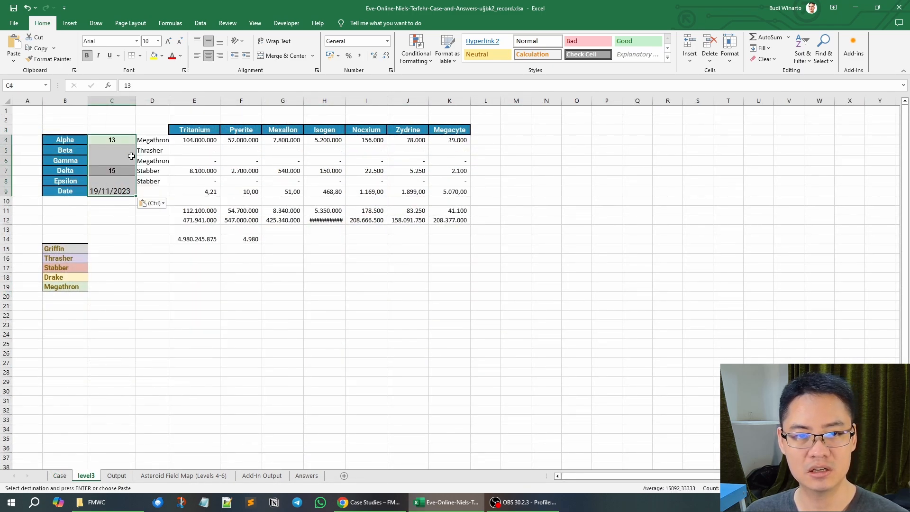
Set game 53's ship types on level3 to Megathron for Alpha and Griffin for Delta.
{"action": "left_click", "coordinate": [152, 141]}
{"action": "left_click", "coordinate": [174, 141]}
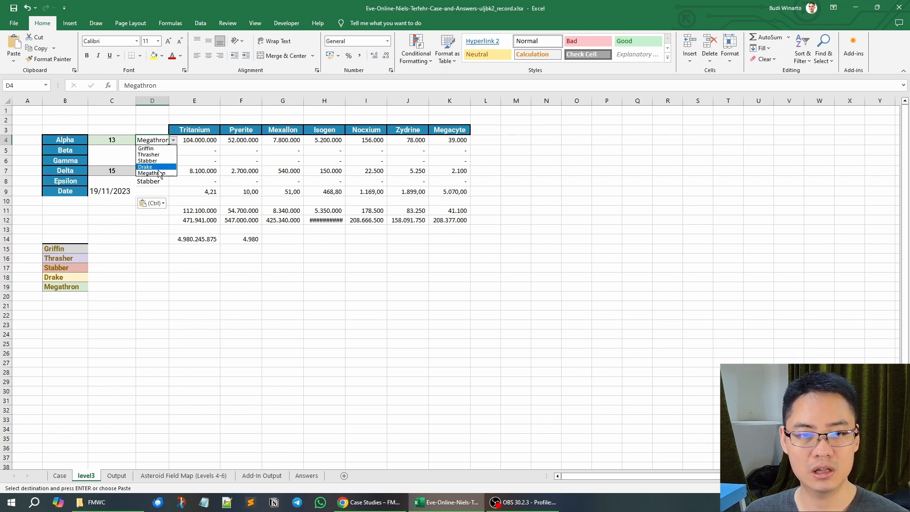
{"action": "left_click", "coordinate": [152, 173]}
{"action": "left_click", "coordinate": [151, 171]}
{"action": "left_click", "coordinate": [173, 171]}
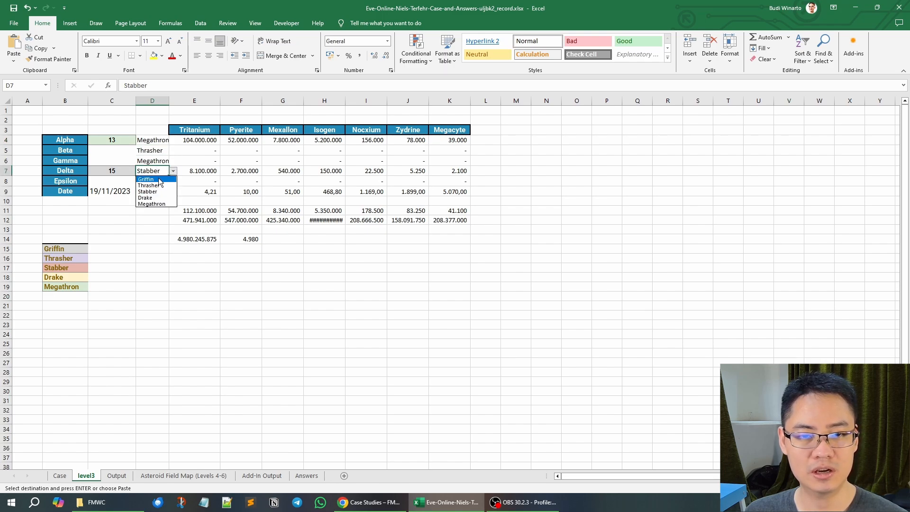
{"action": "left_click", "coordinate": [160, 180]}
Copy the rounded level3 result and paste it as a value, 4.761, into game 53's answer cell E155 on the Case sheet.
{"action": "left_click", "coordinate": [241, 239]}
{"action": "left_click", "coordinate": [60, 476]}
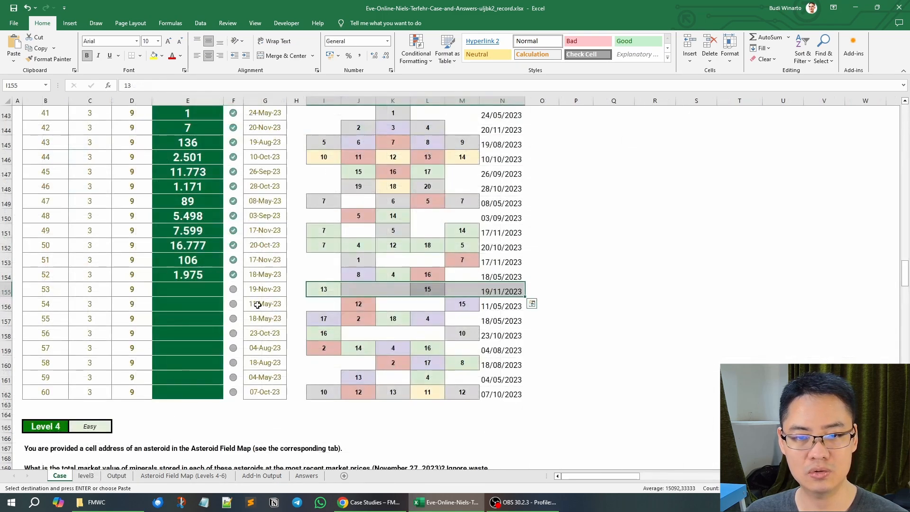
{"action": "right_click", "coordinate": [205, 290]}
{"action": "left_click", "coordinate": [238, 110]}
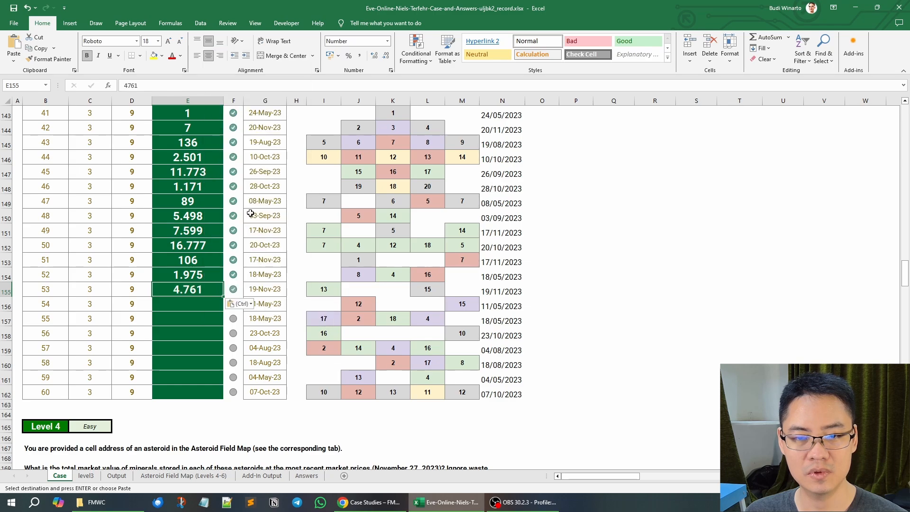
Copy game 54's fleet composition and date (I156:N156) and paste them transposed into the level3 sheet starting at C4.
{"action": "left_click_drag", "start_coordinate": [325, 304], "coordinate": [503, 306]}
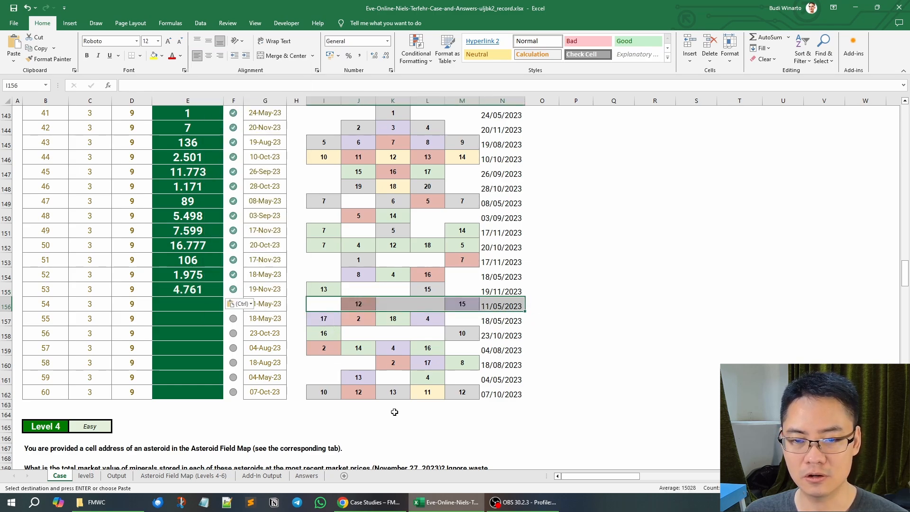
{"action": "key", "text": "ctrl+c"}
{"action": "left_click", "coordinate": [86, 475]}
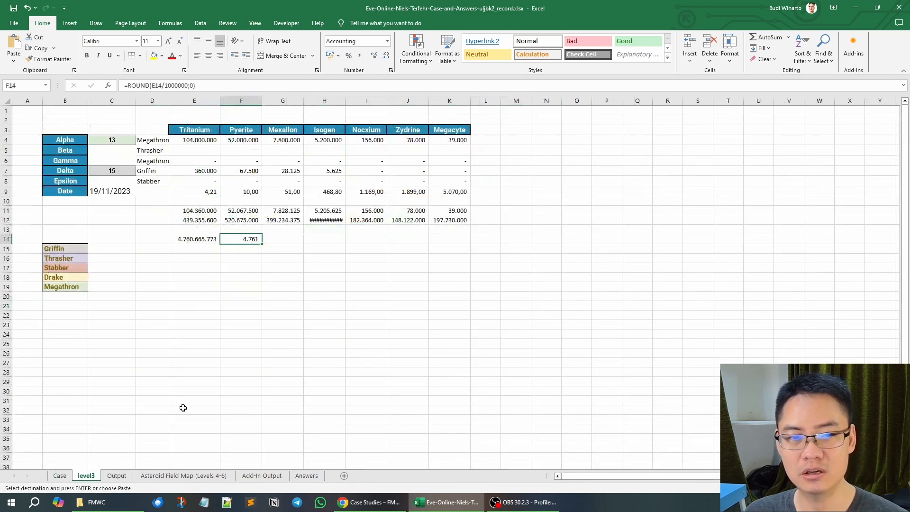
{"action": "right_click", "coordinate": [118, 140]}
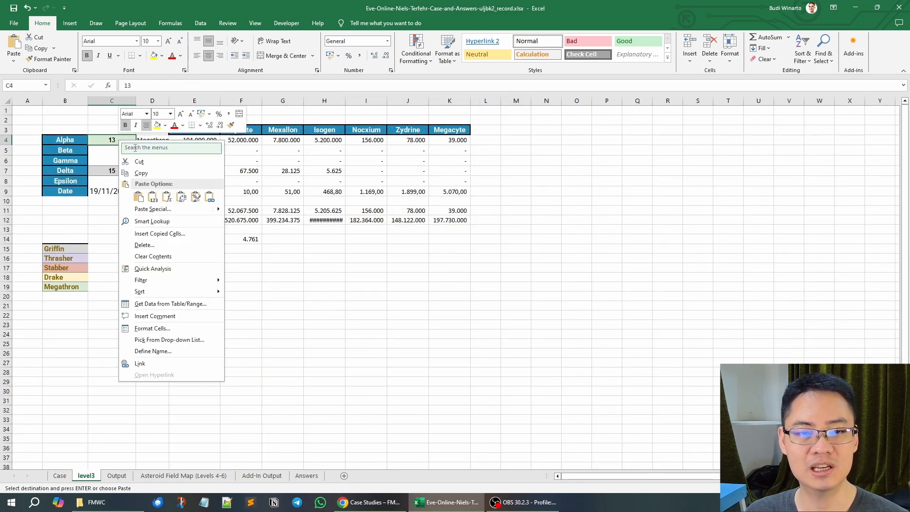
{"action": "left_click", "coordinate": [181, 198]}
{"action": "left_click", "coordinate": [151, 236]}
Set game 54's ship types on level3 to Stabber for Beta and Thrasher for Epsilon.
{"action": "left_click", "coordinate": [164, 150]}
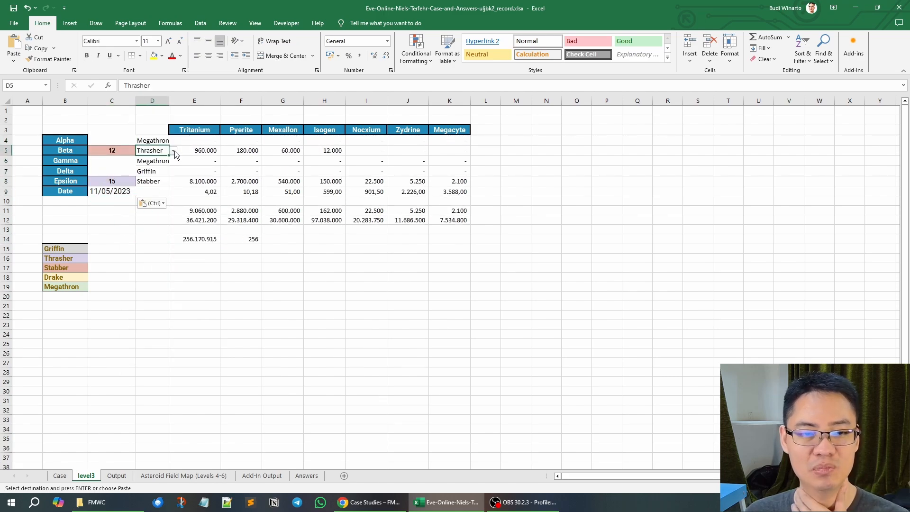
{"action": "left_click", "coordinate": [174, 151]}
{"action": "left_click", "coordinate": [147, 171]}
{"action": "left_click", "coordinate": [167, 181]}
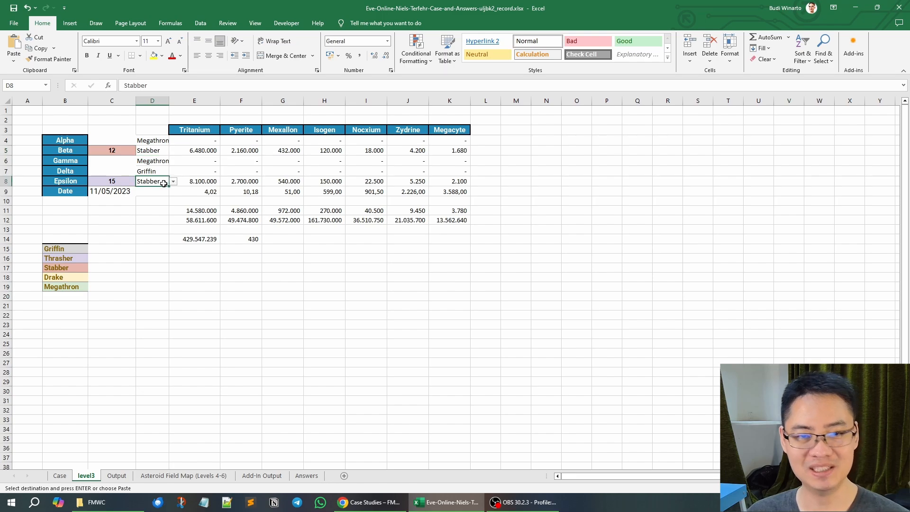
{"action": "left_click", "coordinate": [174, 181]}
{"action": "left_click", "coordinate": [148, 195]}
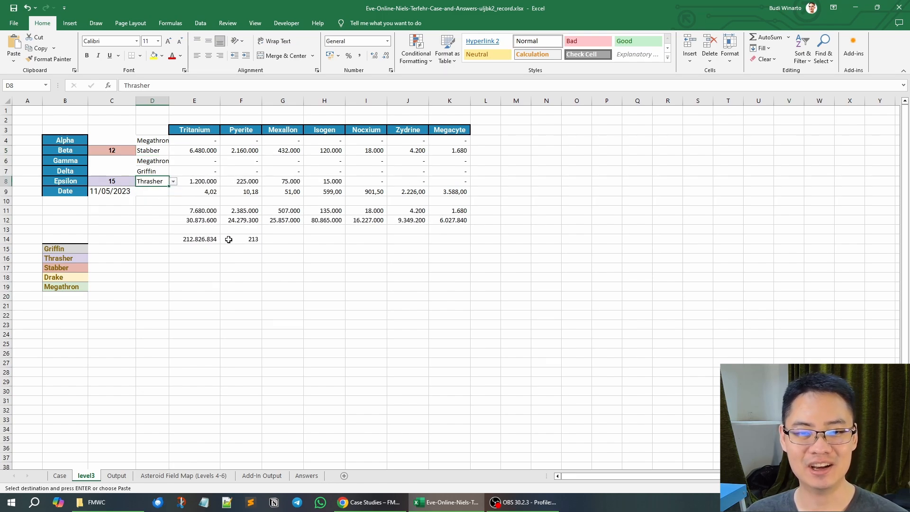
Copy the rounded level3 result and paste it as a value, 213, into game 54's answer cell E156 on the Case sheet.
{"action": "left_click", "coordinate": [237, 239]}
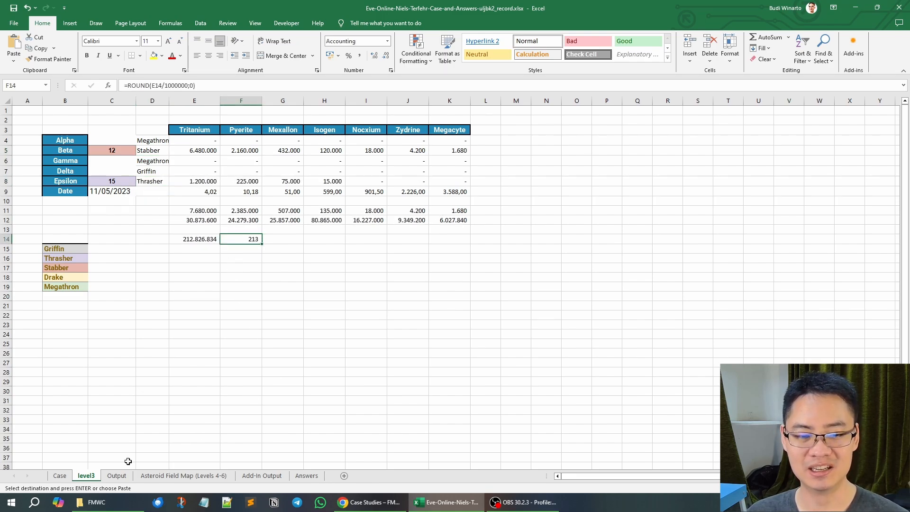
{"action": "left_click", "coordinate": [61, 476]}
{"action": "right_click", "coordinate": [205, 306]}
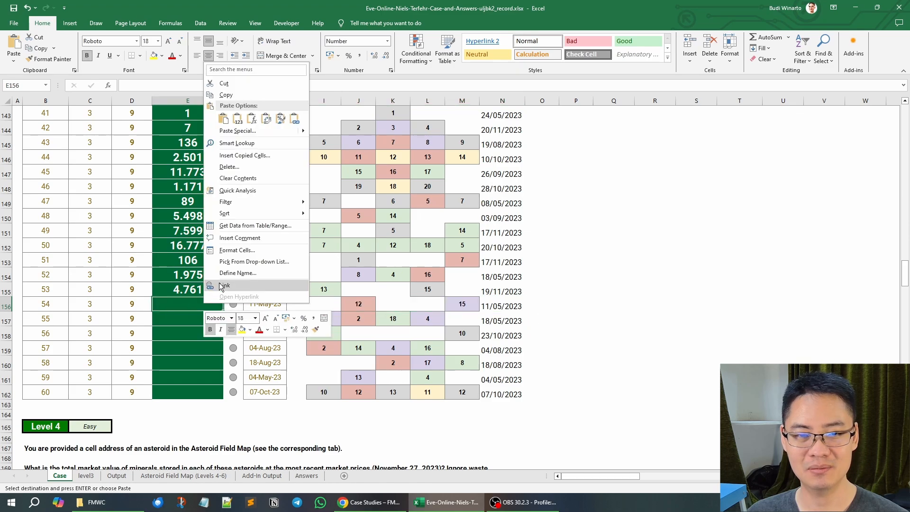
{"action": "left_click", "coordinate": [238, 121]}
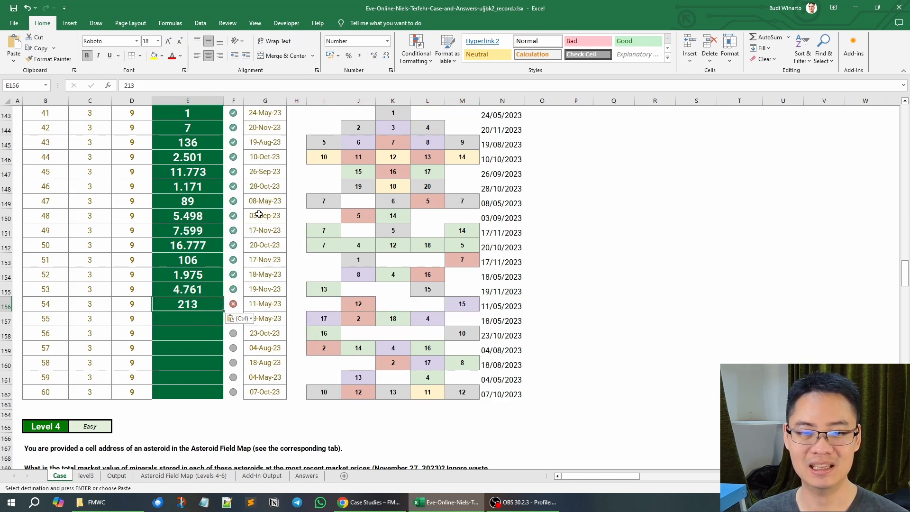
Change game 54's date in level3 cell C9 to 13/05/2023.
{"action": "left_click", "coordinate": [84, 476]}
{"action": "left_click", "coordinate": [130, 195]}
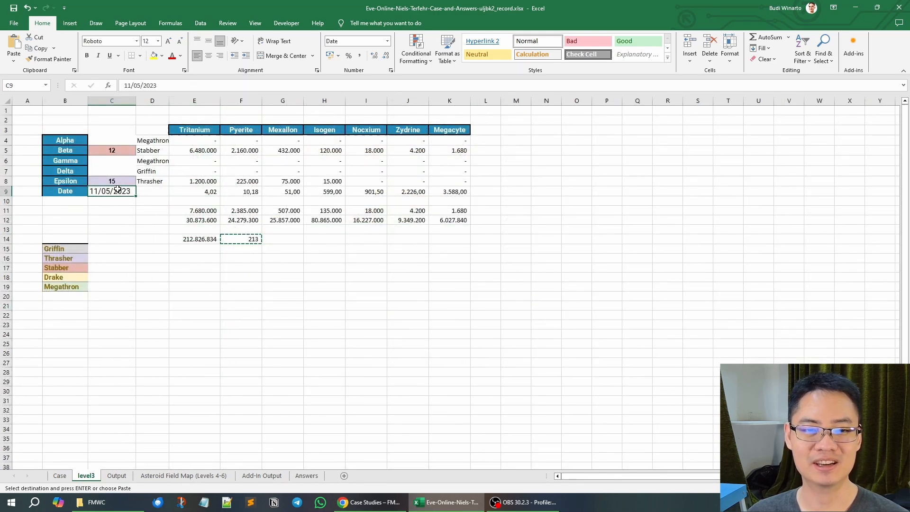
{"action": "left_click", "coordinate": [128, 85]}
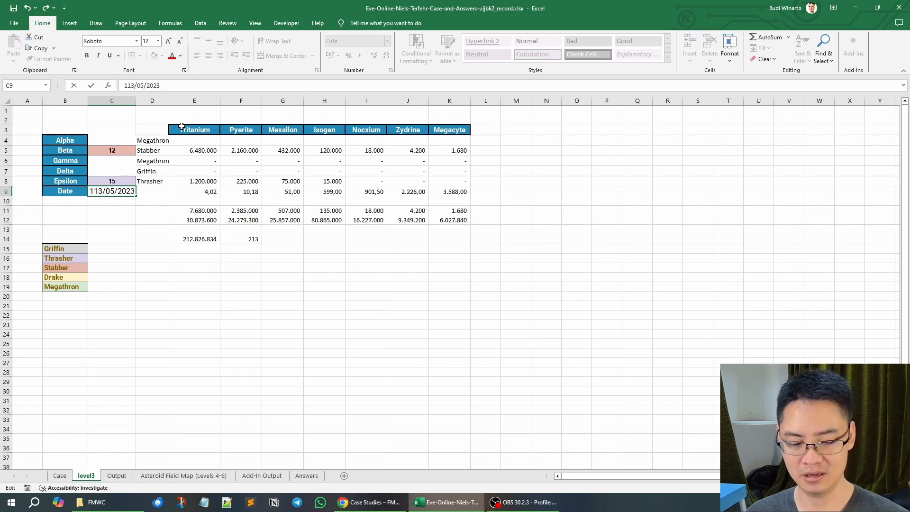
{"action": "key", "text": "Delete"}
{"action": "type", "text": "3"}
{"action": "key", "text": "Return"}
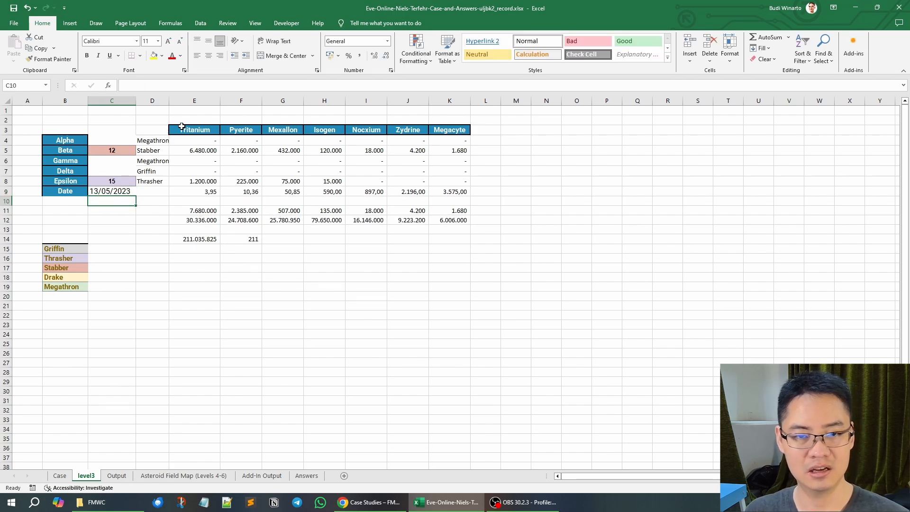
Replace game 54's answer in cell E156 of the Case sheet with 211.
{"action": "left_click", "coordinate": [59, 475]}
{"action": "type", "text": "213"}
{"action": "key", "text": "Return"}
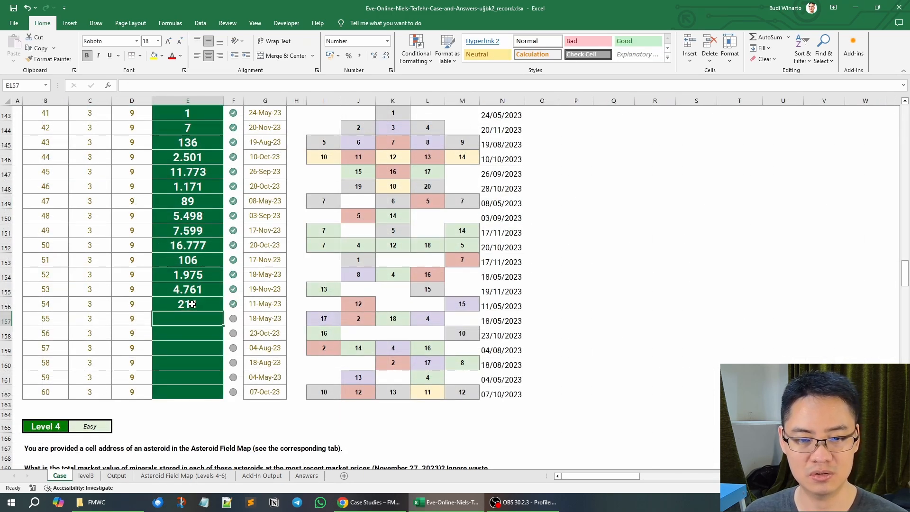
Copy game 55's fleet composition and date (I157:N157) and paste them transposed into the level3 sheet starting at C4.
{"action": "left_click_drag", "start_coordinate": [330, 318], "coordinate": [498, 319]}
{"action": "key", "text": "ctrl+c"}
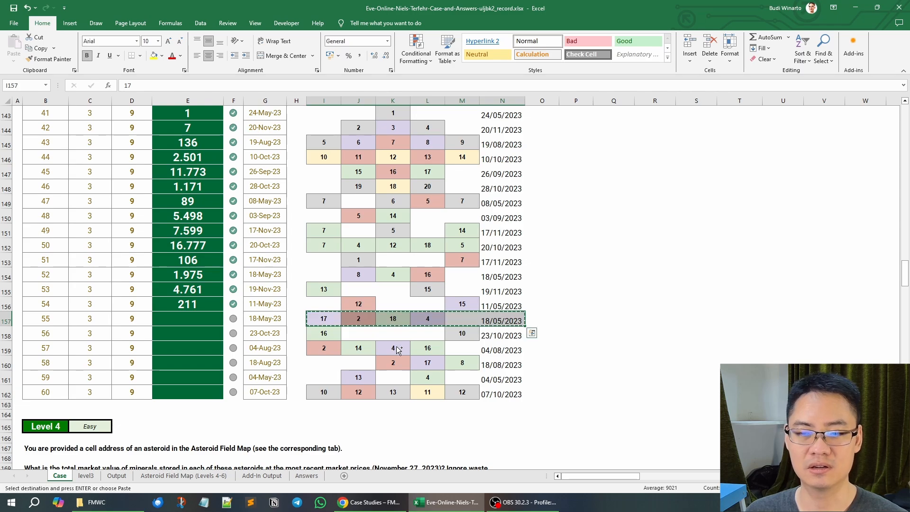
{"action": "left_click", "coordinate": [86, 475]}
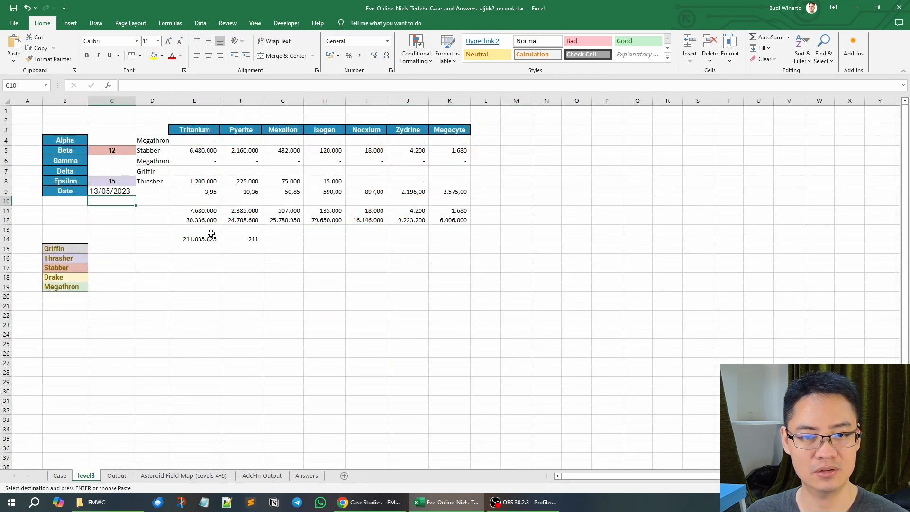
{"action": "right_click", "coordinate": [115, 141]}
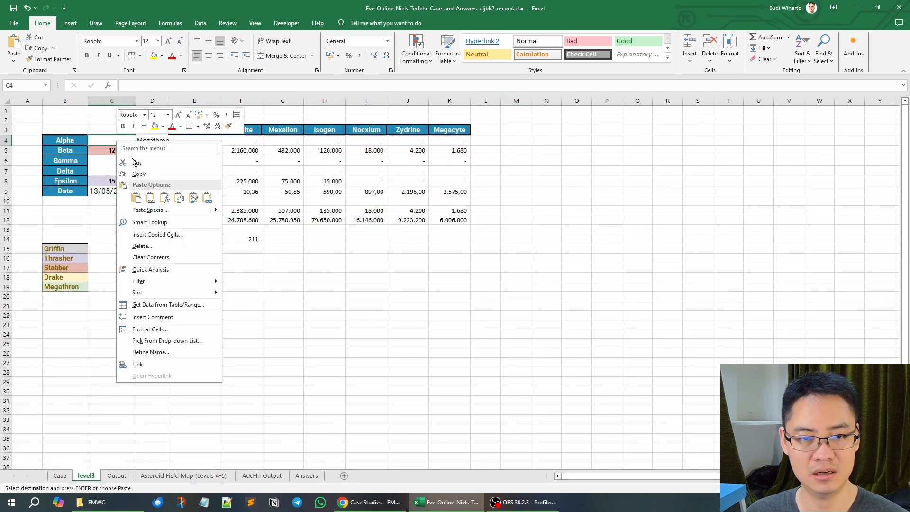
{"action": "left_click", "coordinate": [177, 198]}
{"action": "left_click", "coordinate": [182, 160]}
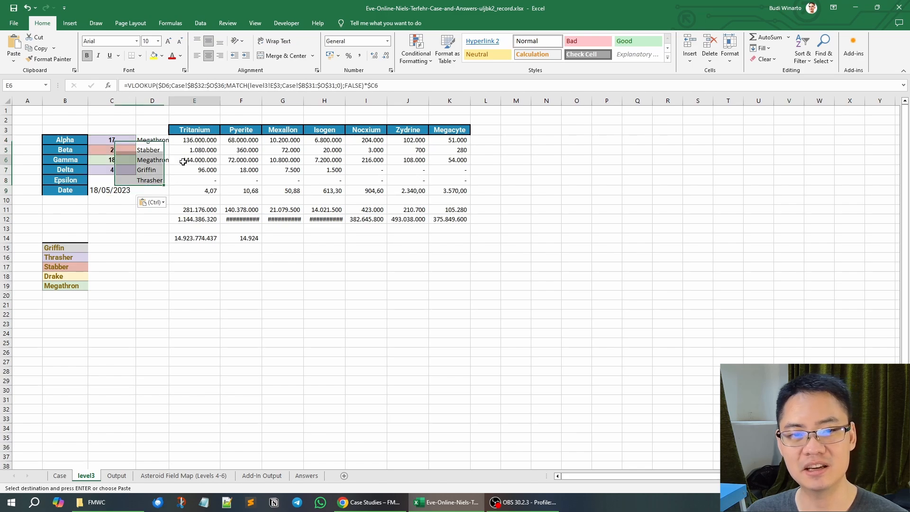
Set game 55's ship types on level3 to Thrasher for both Alpha and Delta, keeping Stabber for Beta and Megathron for Gamma.
{"action": "left_click", "coordinate": [161, 140]}
{"action": "left_click", "coordinate": [174, 140]}
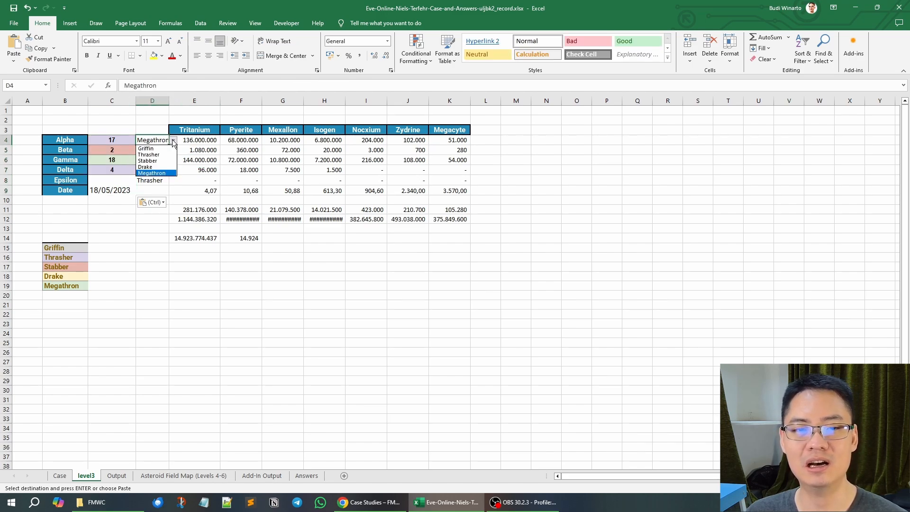
{"action": "left_click", "coordinate": [149, 155]}
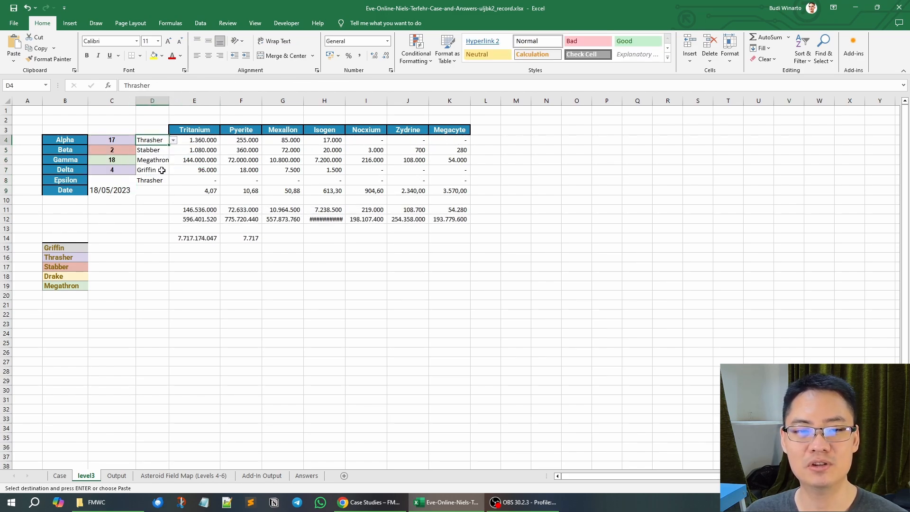
{"action": "left_click", "coordinate": [160, 170]}
{"action": "left_click", "coordinate": [173, 170]}
{"action": "left_click", "coordinate": [150, 184]}
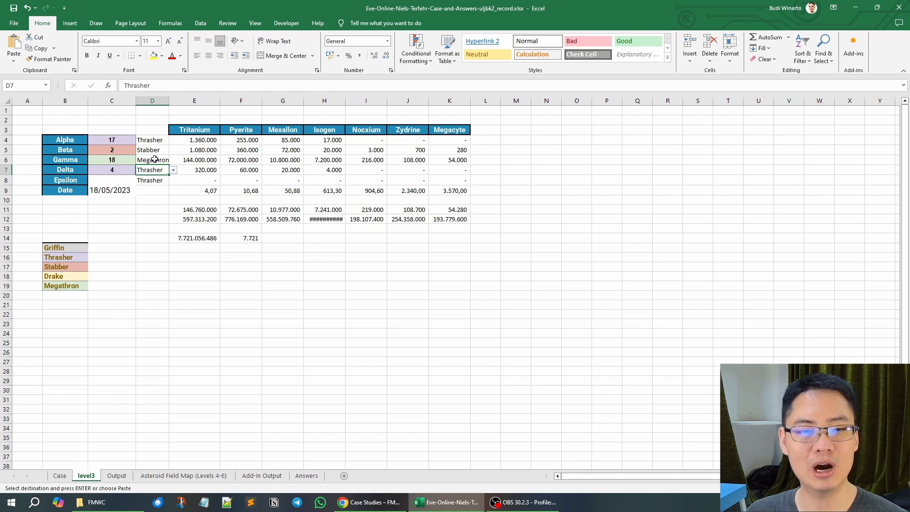
{"action": "left_click", "coordinate": [155, 150]}
{"action": "left_click", "coordinate": [161, 161]}
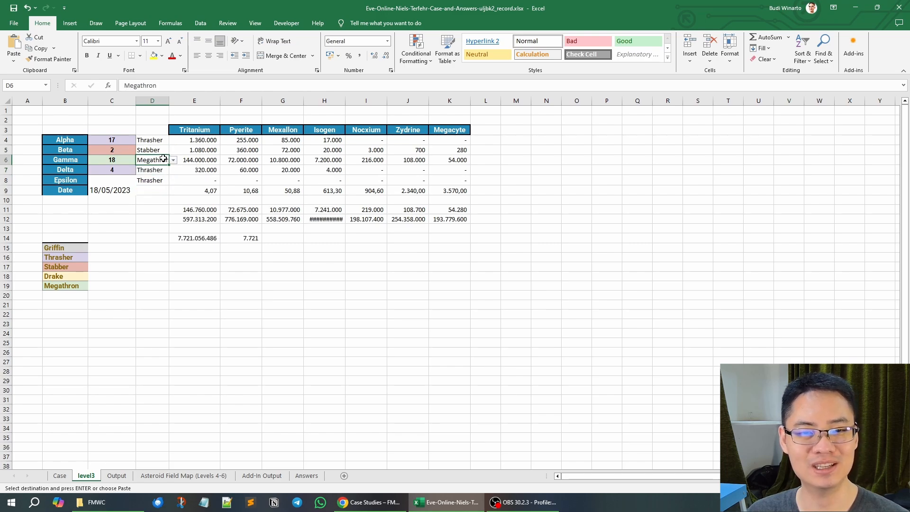
Copy the rounded level3 result and paste it as a value, 7.721, into game 55's answer cell E157 on the Case sheet.
{"action": "left_click", "coordinate": [240, 237]}
{"action": "key", "text": "ctrl+c"}
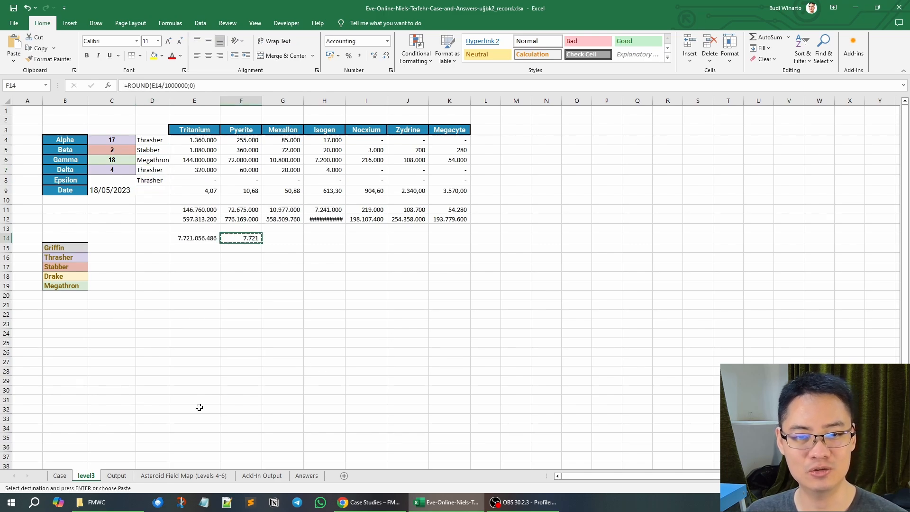
{"action": "left_click", "coordinate": [60, 475]}
{"action": "right_click", "coordinate": [182, 323]}
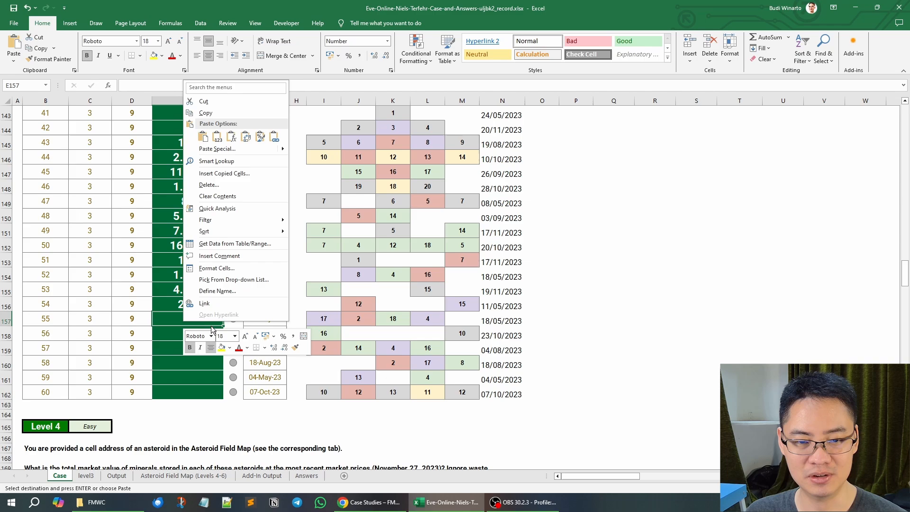
{"action": "left_click", "coordinate": [217, 138]}
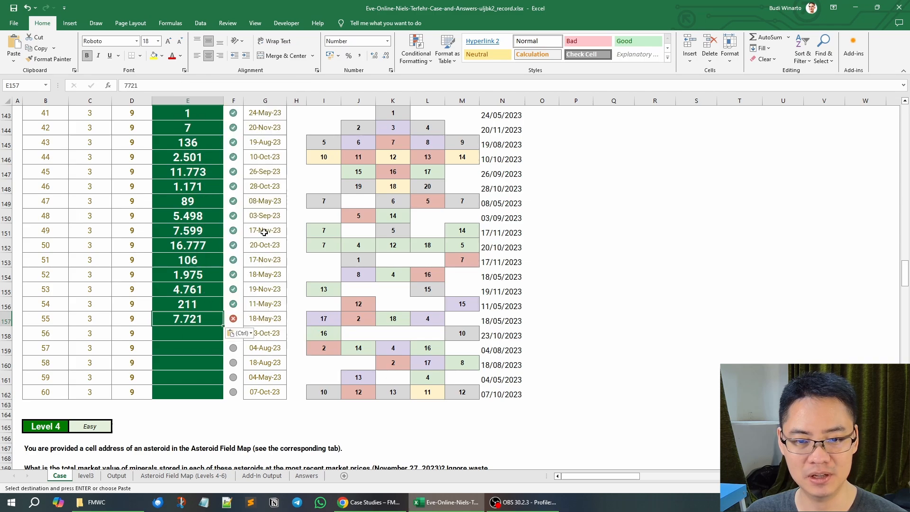
Change game 55's date in level3 cell C9 to 20/05/2023.
{"action": "left_click", "coordinate": [85, 475]}
{"action": "left_click", "coordinate": [112, 190]}
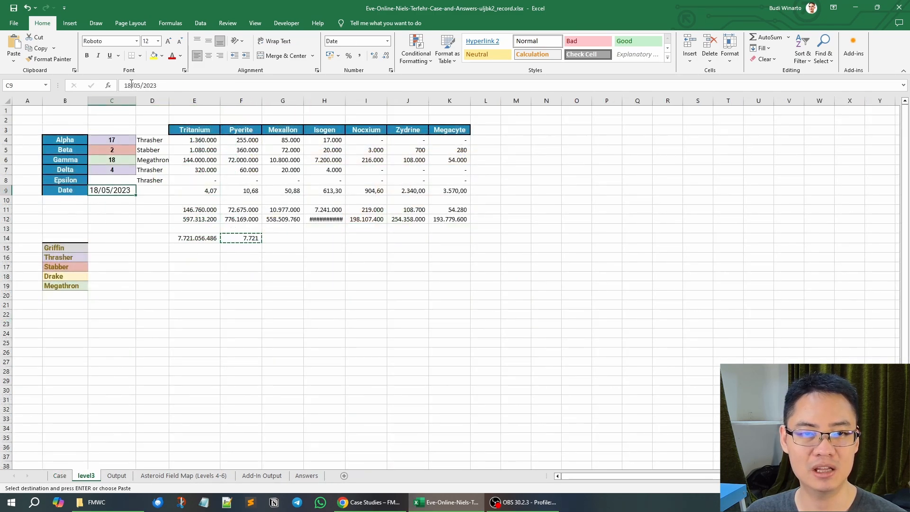
{"action": "left_click", "coordinate": [131, 84]}
{"action": "key", "text": "BackSpace"}
{"action": "key", "text": "BackSpace"}
{"action": "type", "text": "20"}
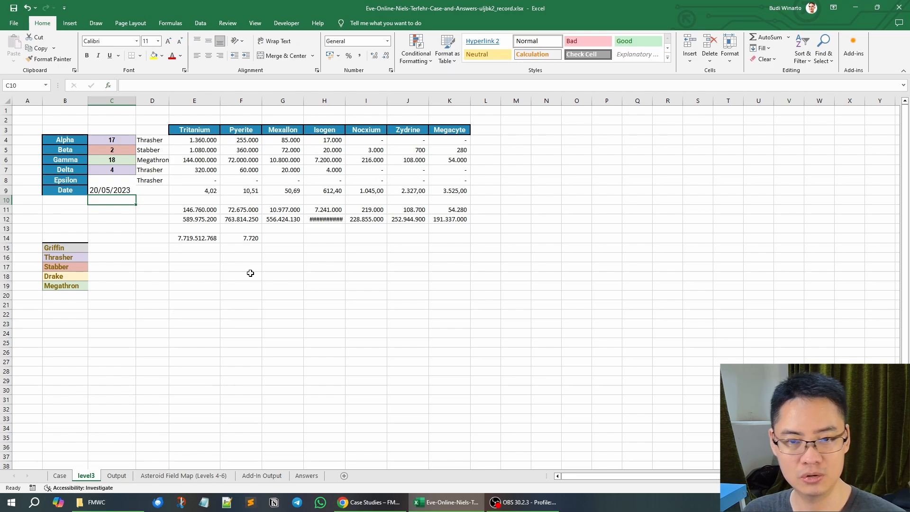
Change game 55's answer in cell E157 on the Case sheet to 7720.
{"action": "left_click", "coordinate": [65, 479]}
{"action": "double_click", "coordinate": [201, 317]}
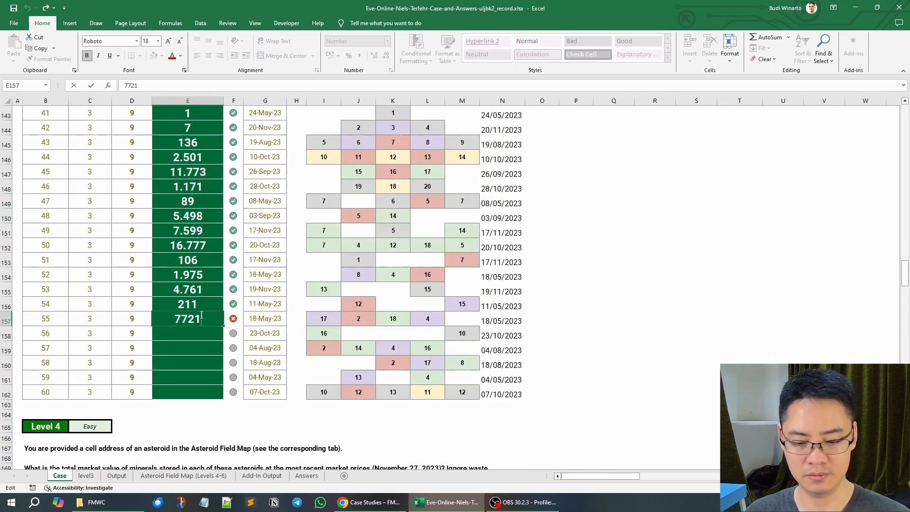
{"action": "key", "text": "BackSpace"}
{"action": "type", "text": "0"}
{"action": "key", "text": "Return"}
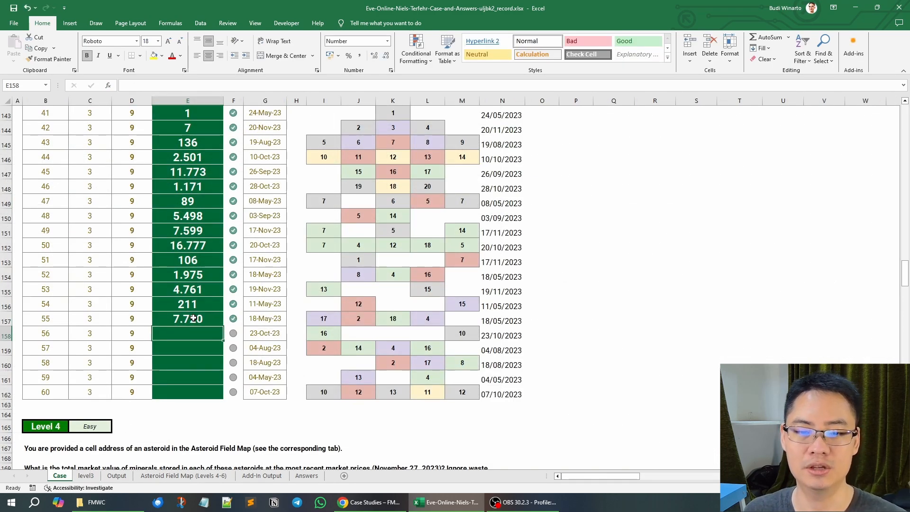
Copy game 56's fleet composition and date (I158:N158) and paste them transposed into the level3 sheet starting at C4.
{"action": "left_click_drag", "start_coordinate": [324, 333], "coordinate": [503, 335]}
{"action": "key", "text": "ctrl+c"}
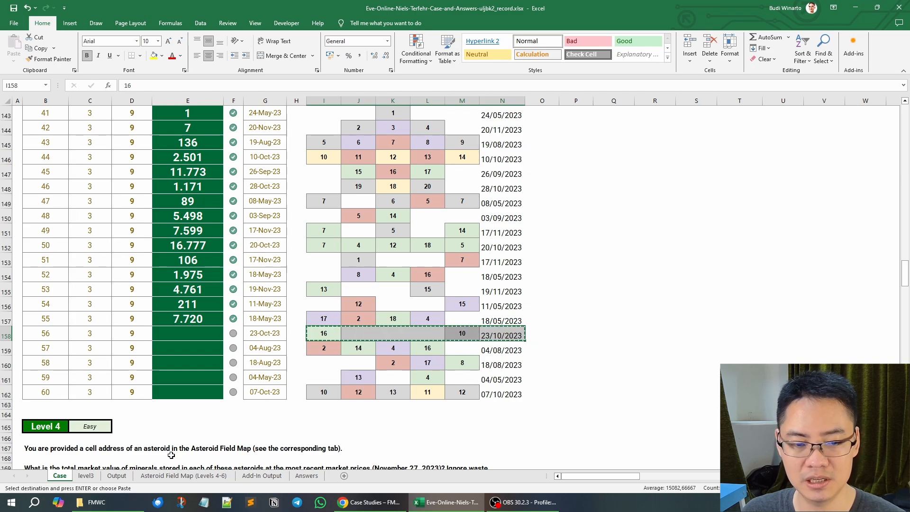
{"action": "left_click", "coordinate": [86, 476]}
{"action": "right_click", "coordinate": [121, 138]}
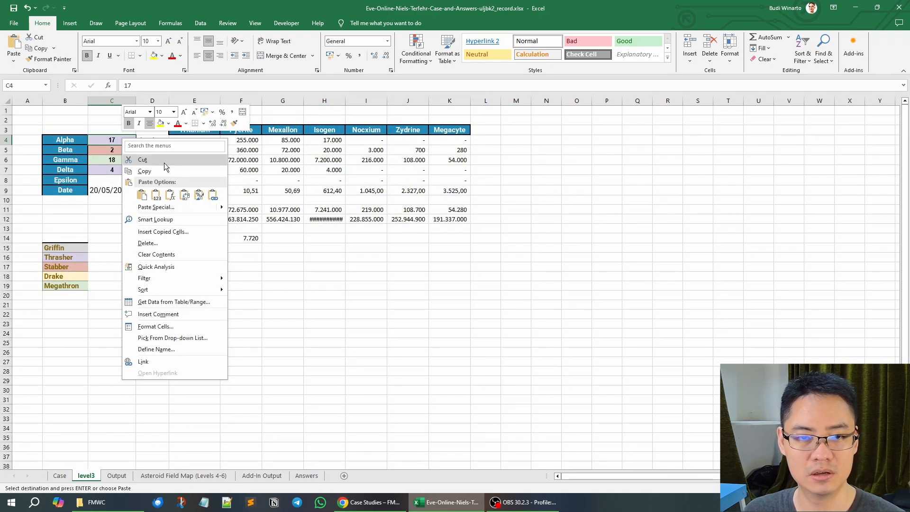
{"action": "left_click", "coordinate": [188, 195]}
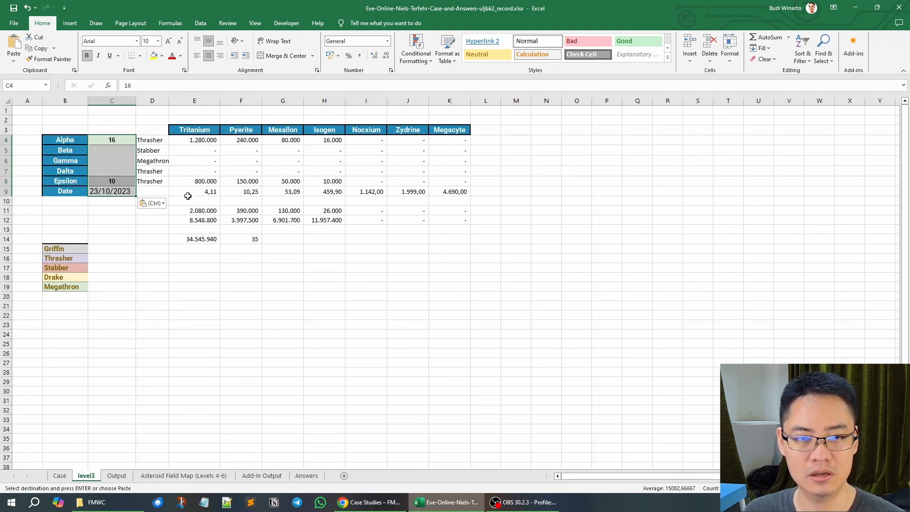
Set game 56's ship types on level3 to Megathron for Alpha and Griffin for Epsilon.
{"action": "left_click", "coordinate": [160, 140]}
{"action": "left_click", "coordinate": [174, 140]}
{"action": "left_click", "coordinate": [157, 173]}
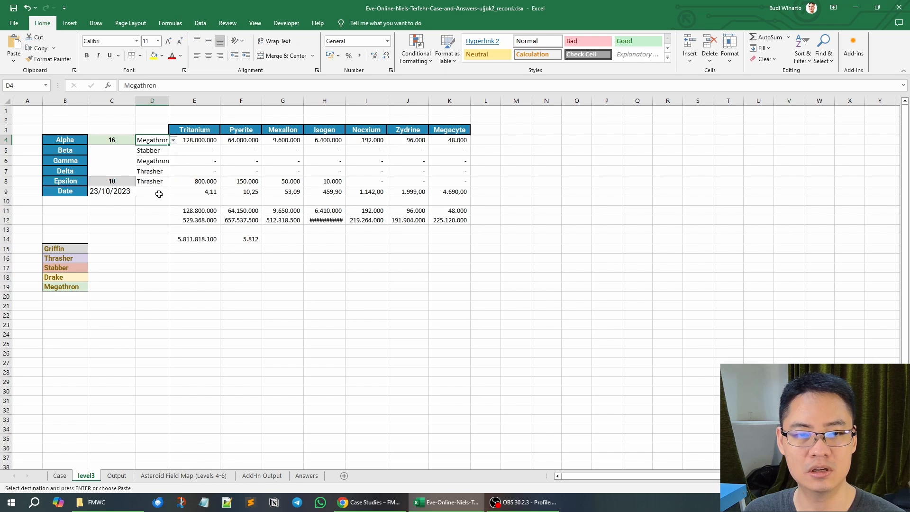
{"action": "left_click", "coordinate": [157, 182]}
{"action": "left_click", "coordinate": [173, 182]}
{"action": "left_click", "coordinate": [147, 190]}
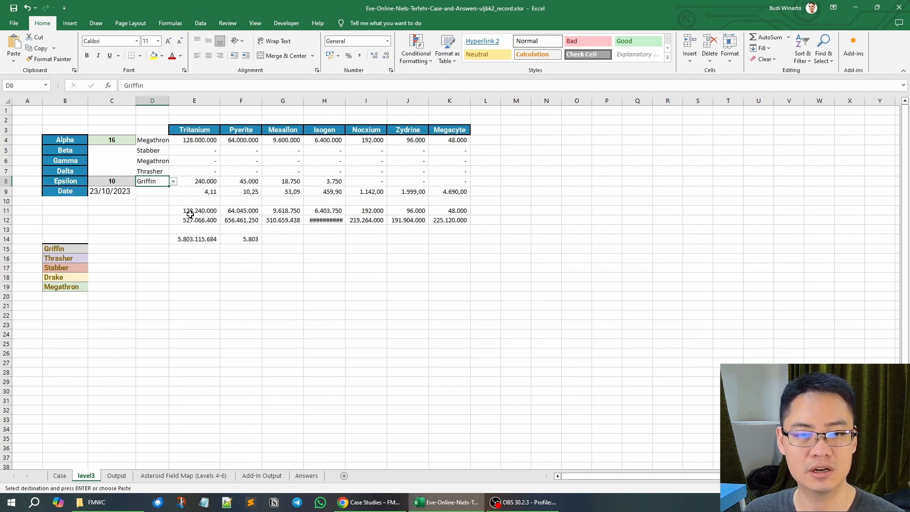
Copy the rounded level3 result and paste it as a value, 5.803, into game 56's answer cell E158 on the Case sheet.
{"action": "left_click", "coordinate": [241, 239]}
{"action": "left_click", "coordinate": [59, 476]}
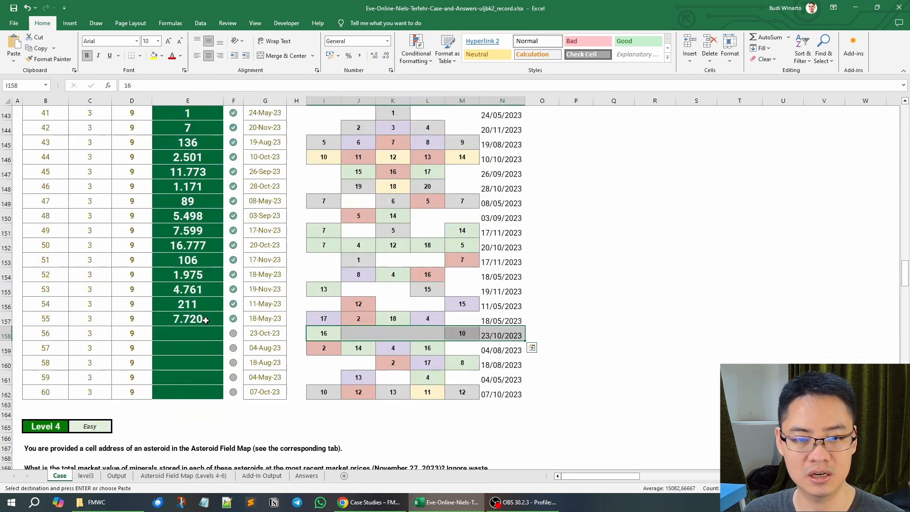
{"action": "right_click", "coordinate": [210, 334]}
{"action": "left_click", "coordinate": [244, 148]}
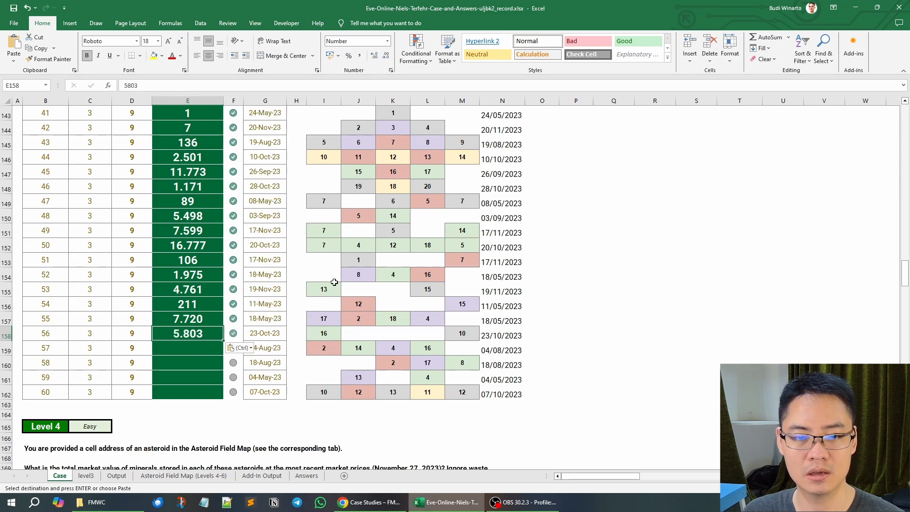
Copy game 57's fleet composition and date (I159:N159) and paste them transposed into the level3 sheet starting at C4.
{"action": "scroll", "coordinate": [334, 282], "scroll_direction": "down", "scroll_amount": 3}
{"action": "scroll", "coordinate": [332, 277], "scroll_direction": "down", "scroll_amount": 1}
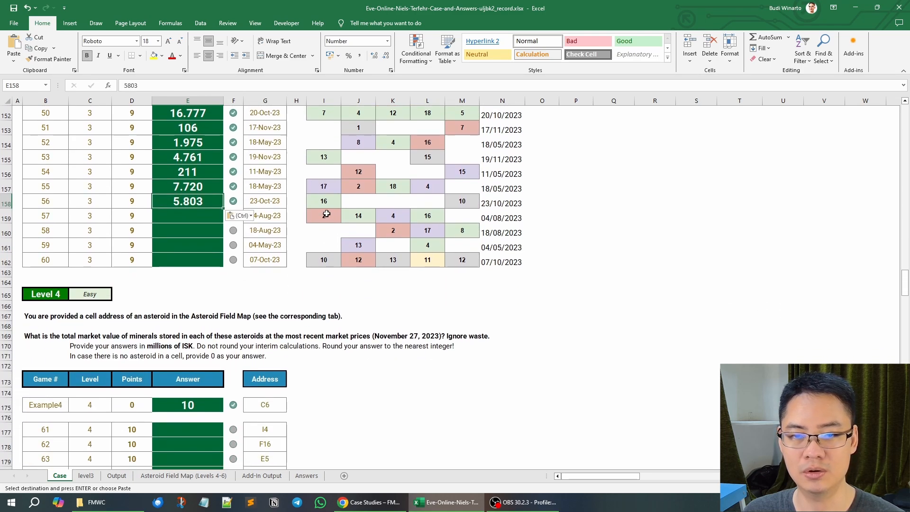
{"action": "left_click_drag", "start_coordinate": [327, 214], "coordinate": [515, 218]}
{"action": "key", "text": "ctrl+c"}
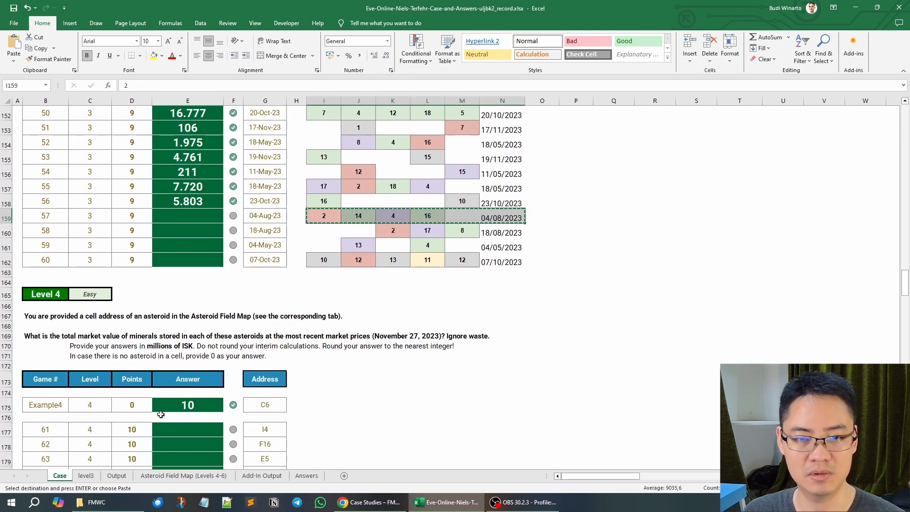
{"action": "left_click", "coordinate": [86, 475]}
{"action": "right_click", "coordinate": [124, 140]}
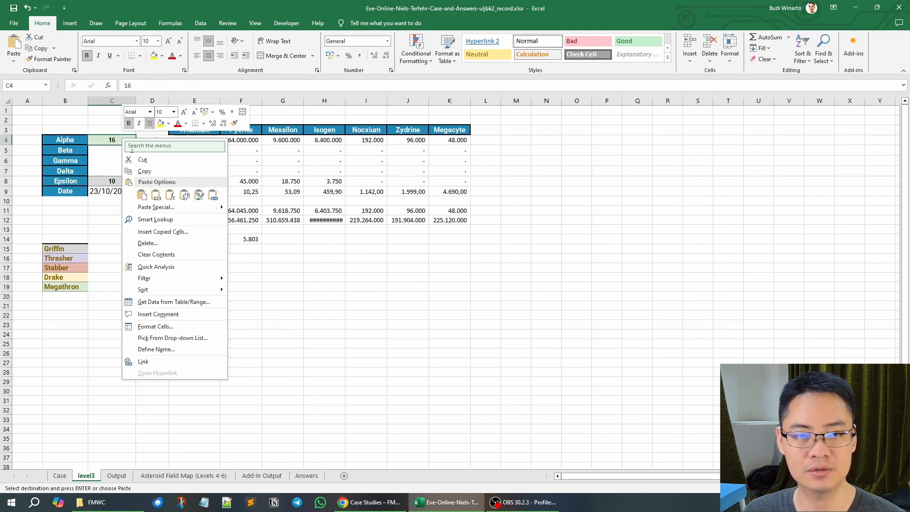
{"action": "left_click", "coordinate": [185, 195]}
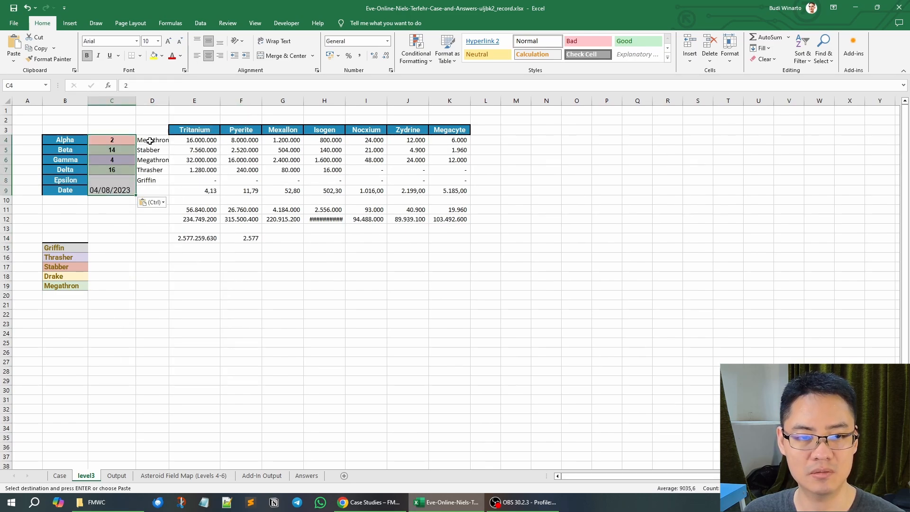
Set game 57's ship types on level3 to Stabber for Alpha, Megathron for Beta and Delta, and Thrasher for Gamma.
{"action": "left_click", "coordinate": [150, 141]}
{"action": "left_click", "coordinate": [174, 141]}
{"action": "left_click", "coordinate": [160, 151]}
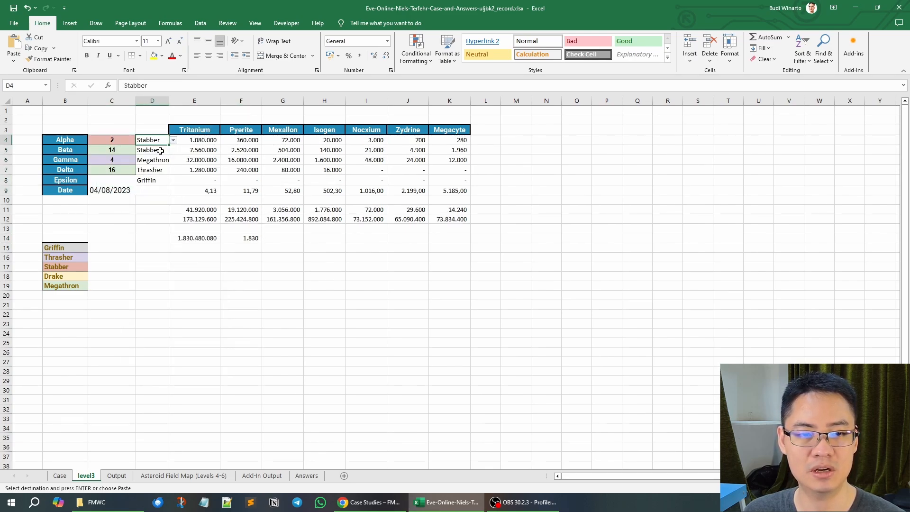
{"action": "left_click", "coordinate": [160, 151]}
{"action": "left_click", "coordinate": [173, 151]}
{"action": "left_click", "coordinate": [153, 185]}
{"action": "left_click", "coordinate": [162, 169]}
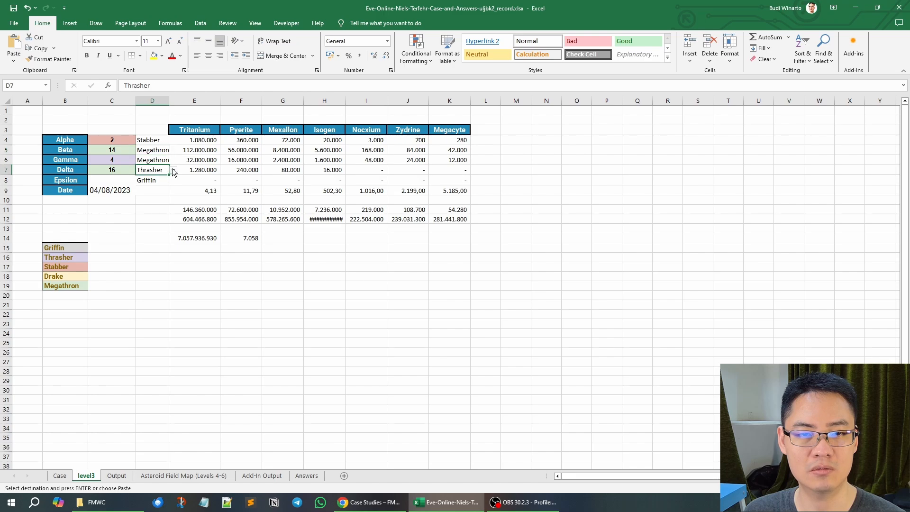
{"action": "left_click", "coordinate": [173, 169]}
{"action": "left_click", "coordinate": [162, 205]}
{"action": "left_click", "coordinate": [158, 162]}
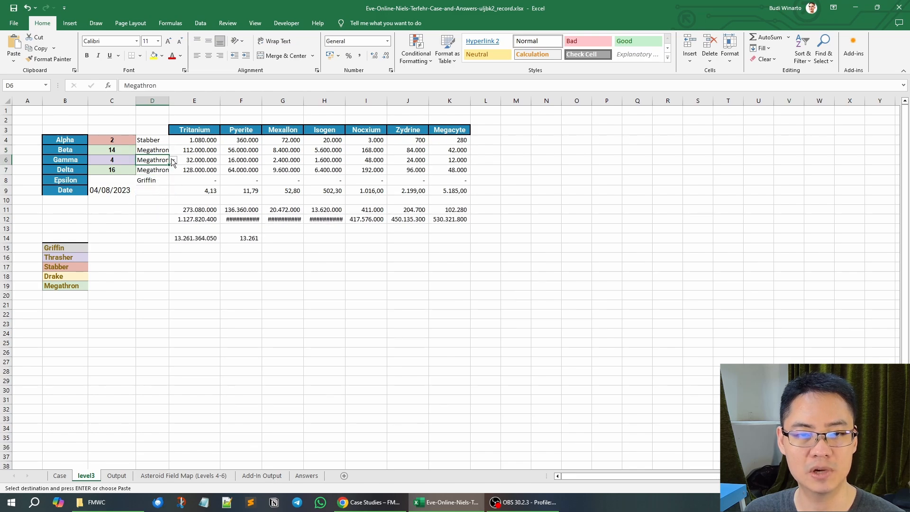
{"action": "left_click", "coordinate": [173, 159]}
{"action": "left_click", "coordinate": [152, 177]}
Copy the rounded level3 result and paste it as a value, 11.711, into game 57's answer cell E159 on the Case sheet.
{"action": "left_click", "coordinate": [246, 238]}
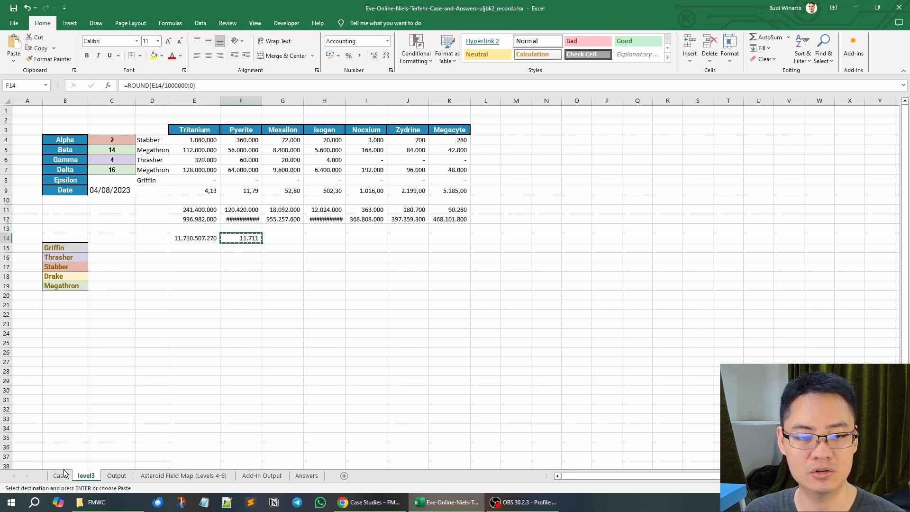
{"action": "key", "text": "ctrl+Page_Up"}
{"action": "right_click", "coordinate": [203, 219]}
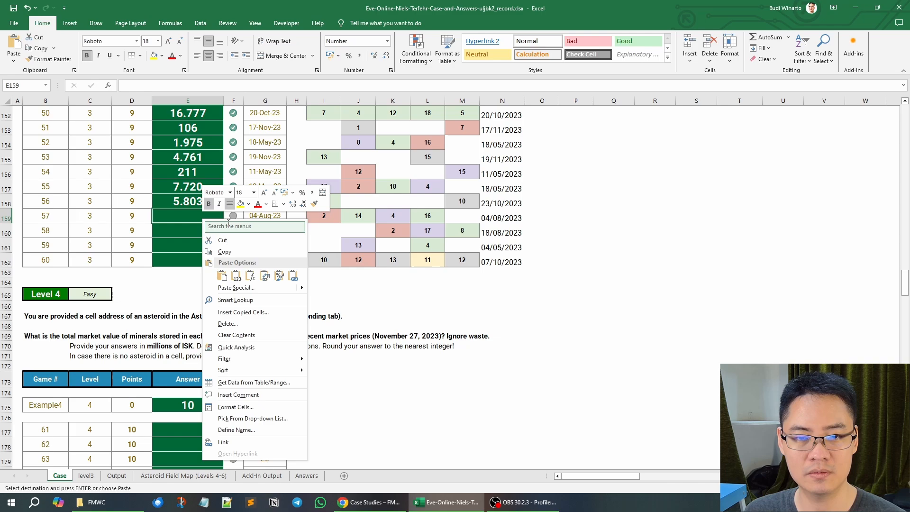
{"action": "left_click", "coordinate": [232, 275]}
Change game 57's date in level3 cell C9 to 06/08/2023.
{"action": "left_click", "coordinate": [79, 476]}
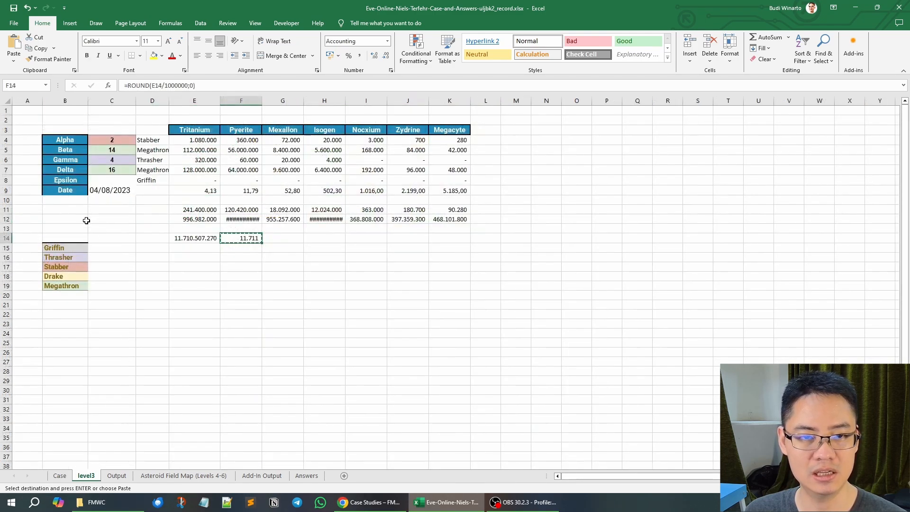
{"action": "left_click", "coordinate": [97, 190]}
{"action": "key", "text": "Escape"}
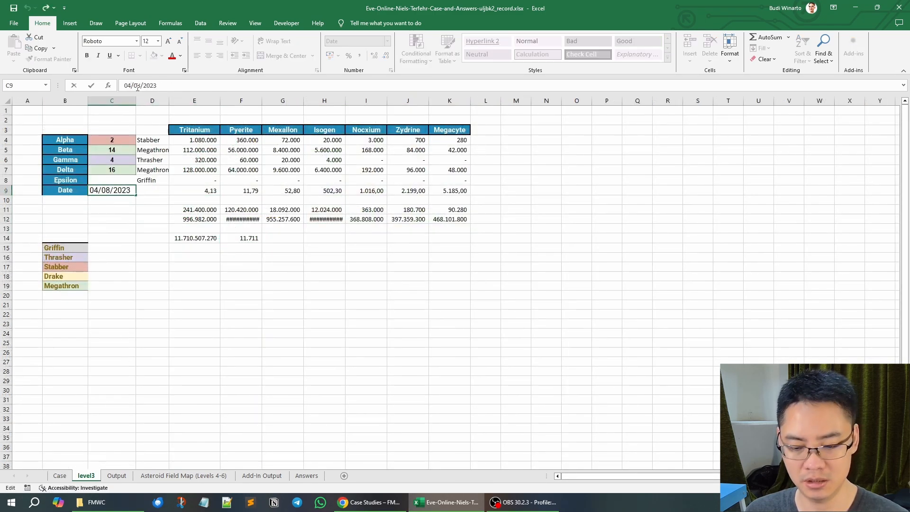
{"action": "key", "text": "BackSpace"}
{"action": "type", "text": "6"}
{"action": "key", "text": "Return"}
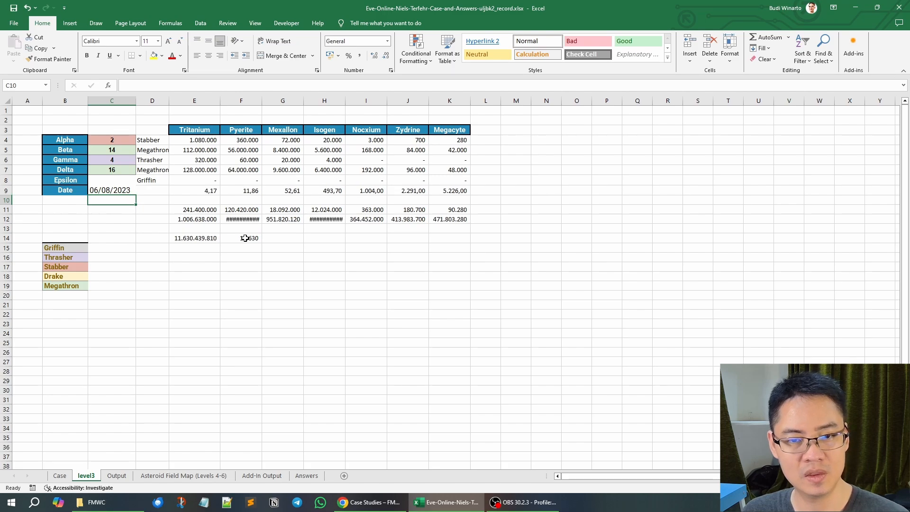
Copy the recalculated level3 result and paste it as a value, 11.630, over game 57's answer in cell E159 on the Case sheet.
{"action": "left_click", "coordinate": [244, 237]}
{"action": "key", "text": "ctrl+c"}
{"action": "left_click", "coordinate": [59, 475]}
{"action": "right_click", "coordinate": [215, 216]}
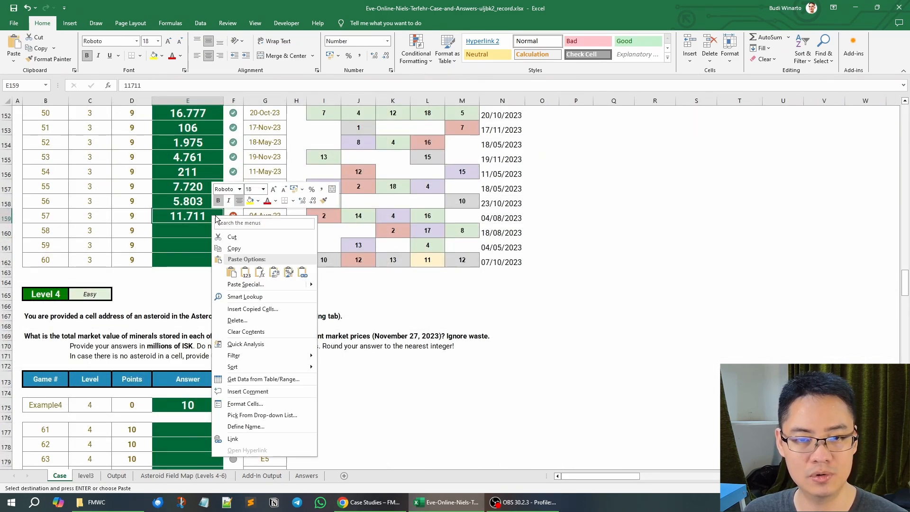
{"action": "left_click", "coordinate": [248, 269]}
Copy game 58's fleet composition and date (I160:N160) and paste them transposed into the level3 sheet starting at C4.
{"action": "left_click_drag", "start_coordinate": [324, 230], "coordinate": [503, 232]}
{"action": "key", "text": "ctrl+c"}
{"action": "left_click", "coordinate": [86, 475]}
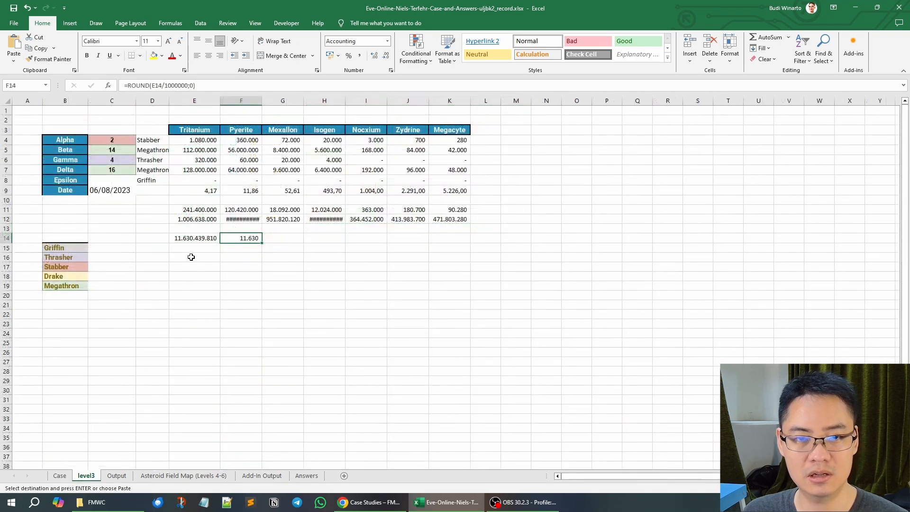
{"action": "right_click", "coordinate": [124, 142]}
{"action": "left_click", "coordinate": [190, 197]}
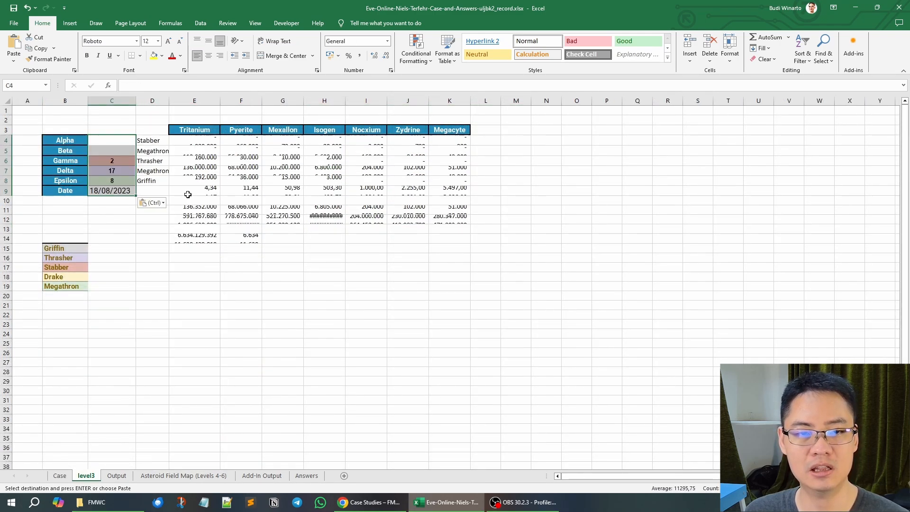
Set game 58's ship types on level3 to Stabber for Gamma, Thrasher for Delta and Megathron for Epsilon.
{"action": "left_click", "coordinate": [158, 161]}
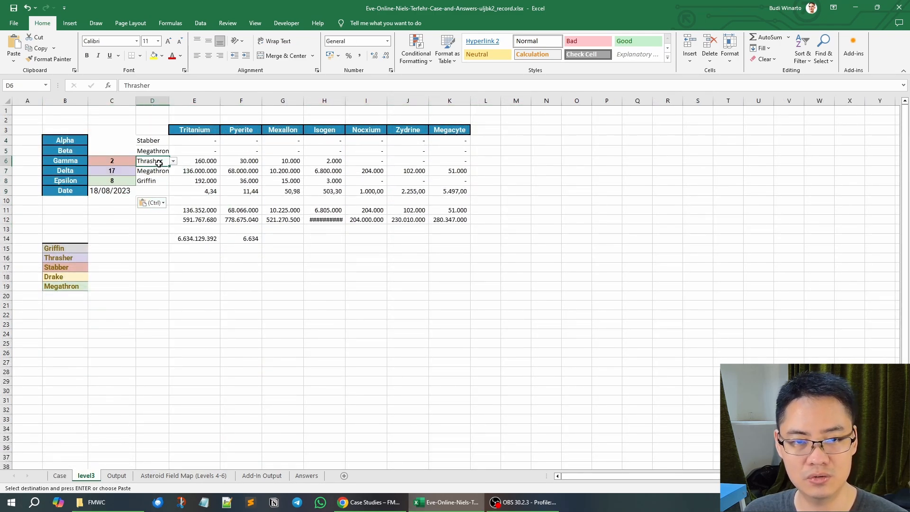
{"action": "left_click", "coordinate": [173, 161]}
{"action": "left_click", "coordinate": [151, 184]}
{"action": "left_click", "coordinate": [164, 172]}
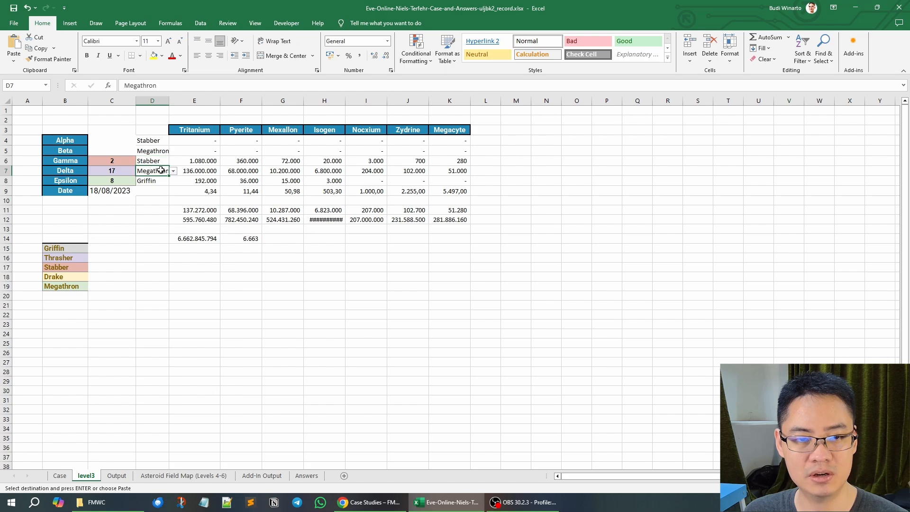
{"action": "left_click", "coordinate": [174, 173]}
{"action": "left_click", "coordinate": [156, 187]}
{"action": "left_click", "coordinate": [158, 180]}
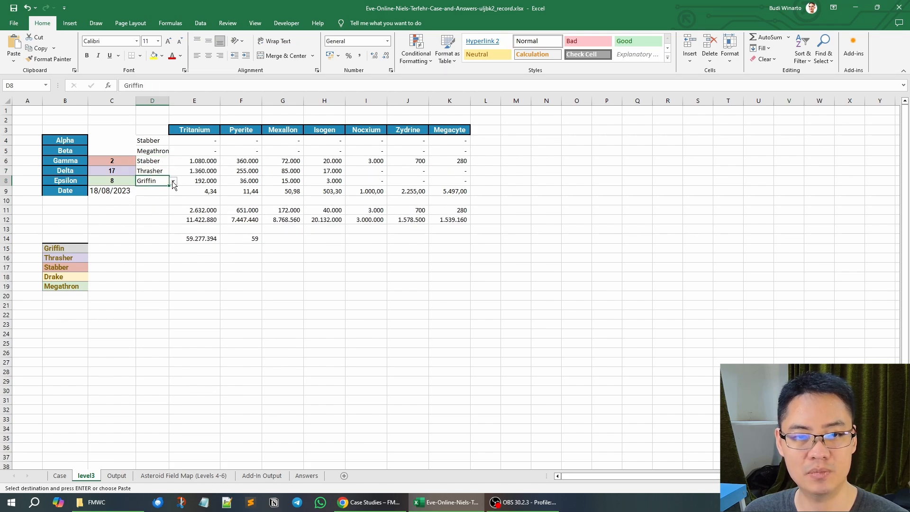
{"action": "left_click", "coordinate": [174, 184]}
{"action": "left_click", "coordinate": [151, 213]}
Copy the rounded level3 result and paste it as a value, 3.174, into game 58's answer cell E160 on the Case sheet.
{"action": "left_click", "coordinate": [242, 239]}
{"action": "key", "text": "ctrl+c"}
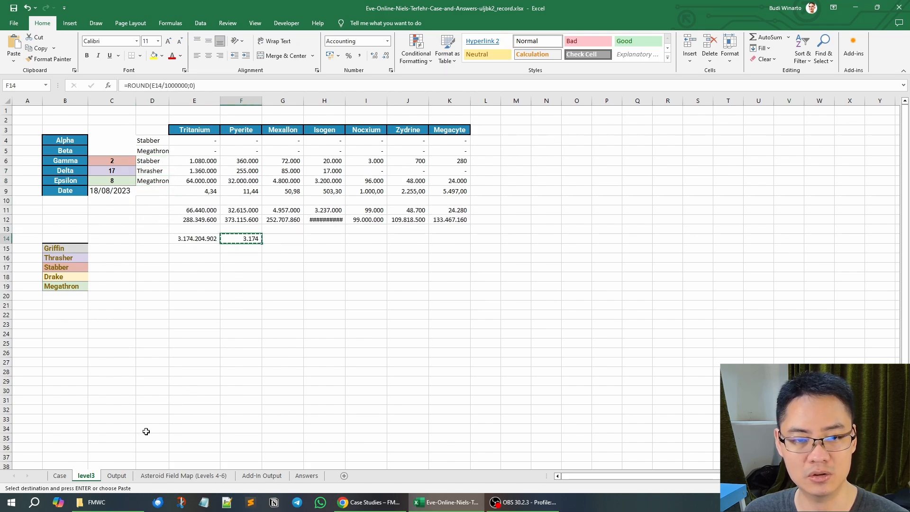
{"action": "key", "text": "ctrl+Page_Up"}
{"action": "right_click", "coordinate": [208, 231]}
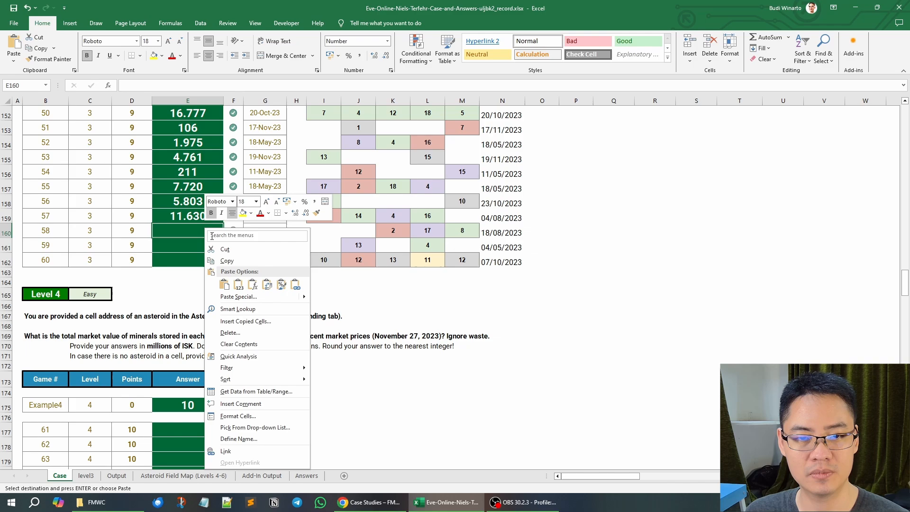
{"action": "left_click", "coordinate": [238, 289]}
Change game 58's date in level3 cell C9 to 20/08/2023.
{"action": "left_click", "coordinate": [86, 476]}
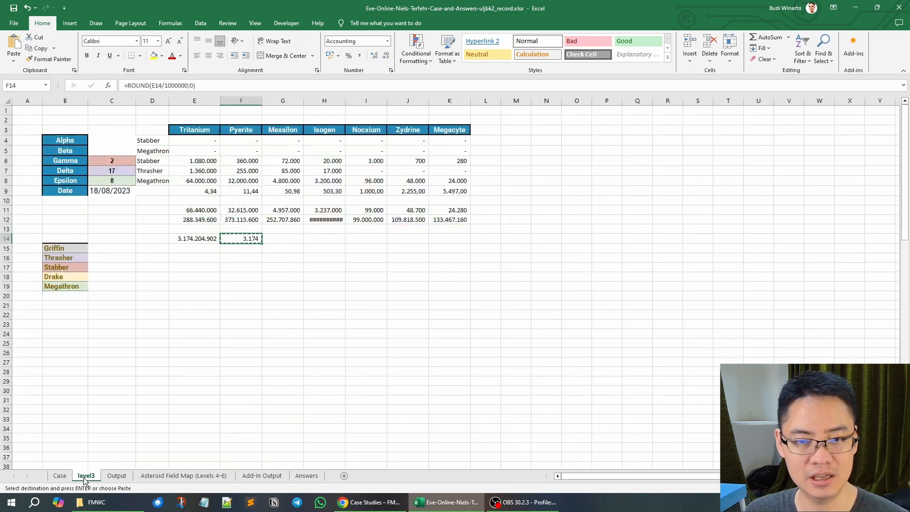
{"action": "left_click", "coordinate": [115, 190]}
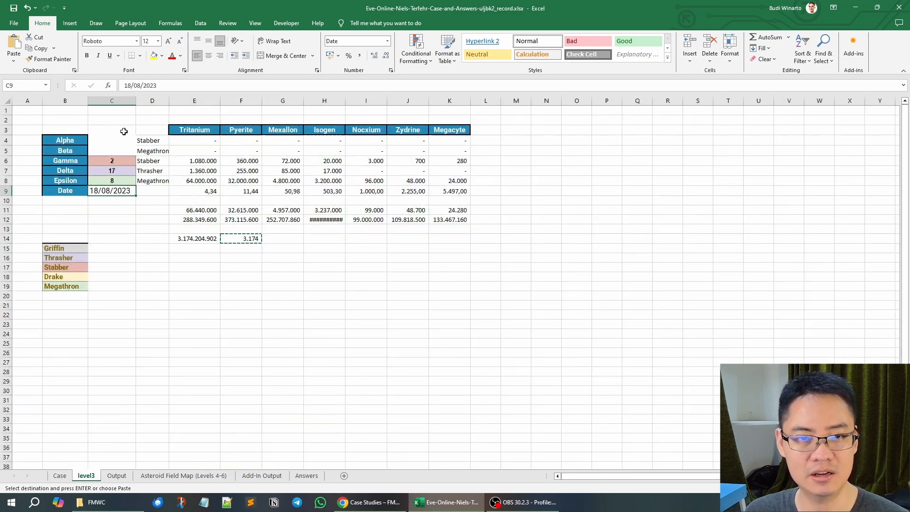
{"action": "double_click", "coordinate": [127, 85]}
{"action": "type", "text": "20"}
{"action": "key", "text": "Return"}
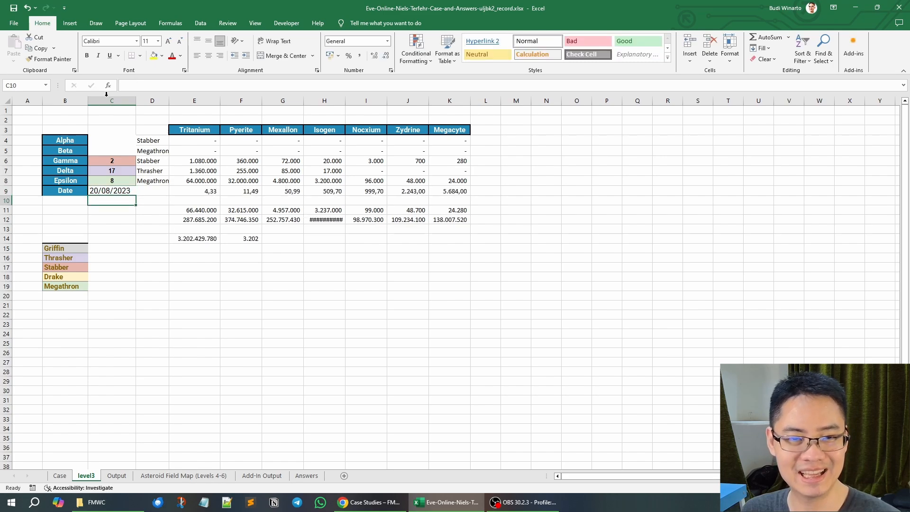
Copy the recalculated level3 result and paste it as a value, 3.202, over game 58's answer in cell E160 on the Case sheet.
{"action": "left_click", "coordinate": [243, 239]}
{"action": "key", "text": "ctrl+c"}
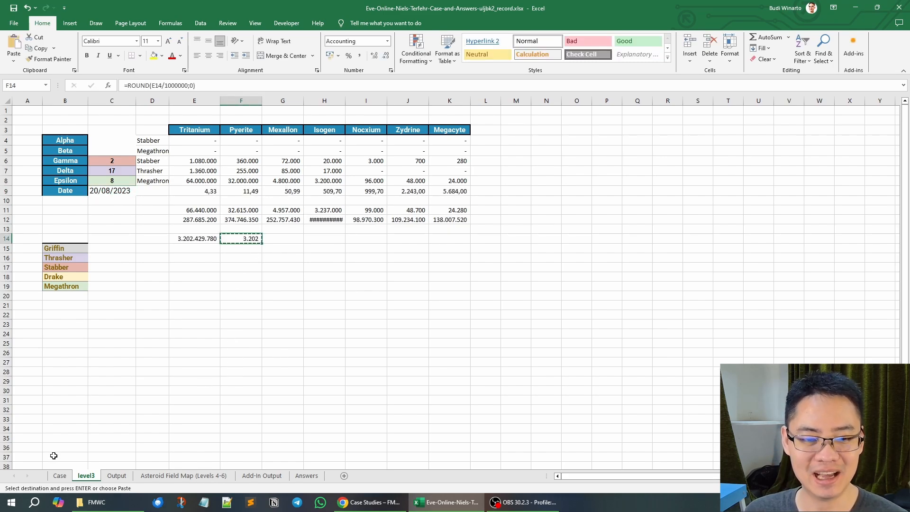
{"action": "left_click", "coordinate": [60, 475]}
{"action": "right_click", "coordinate": [185, 233]}
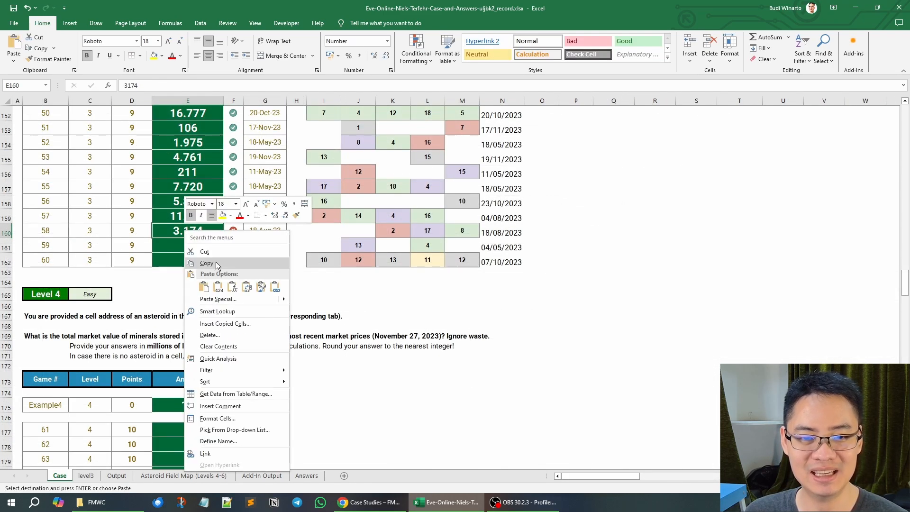
{"action": "left_click", "coordinate": [227, 290]}
Copy game 59's fleet composition and date row from the Case sheet and paste it transposed into level3 starting at C4.
{"action": "left_click_drag", "start_coordinate": [324, 245], "coordinate": [503, 247]}
{"action": "key", "text": "ctrl+c"}
{"action": "left_click", "coordinate": [83, 476]}
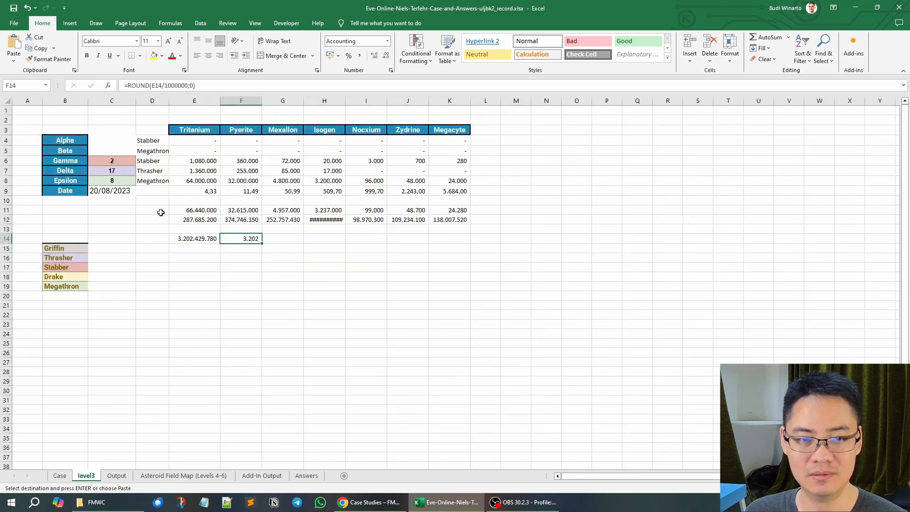
{"action": "right_click", "coordinate": [131, 143]}
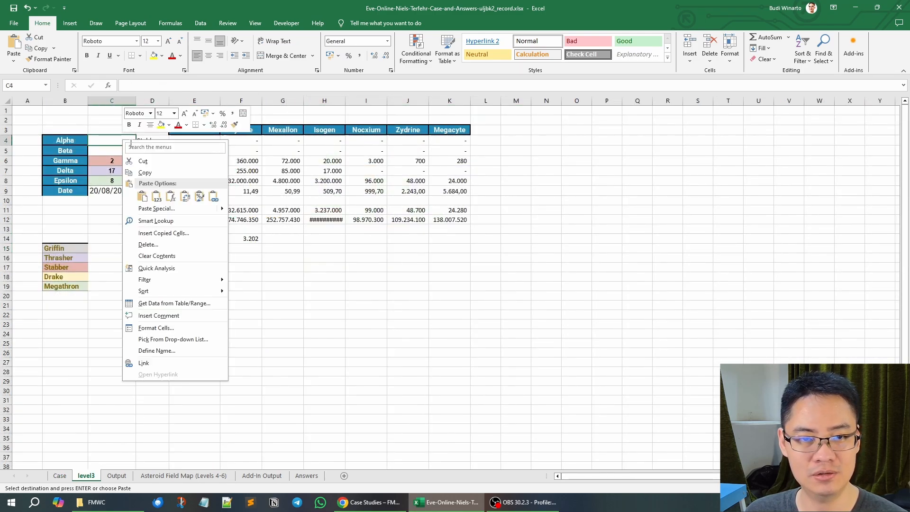
{"action": "left_click", "coordinate": [185, 196]}
Set game 59's ship types on level3 to Thrasher for Beta and Megathron for Delta.
{"action": "left_click", "coordinate": [162, 150]}
{"action": "left_click", "coordinate": [174, 150]}
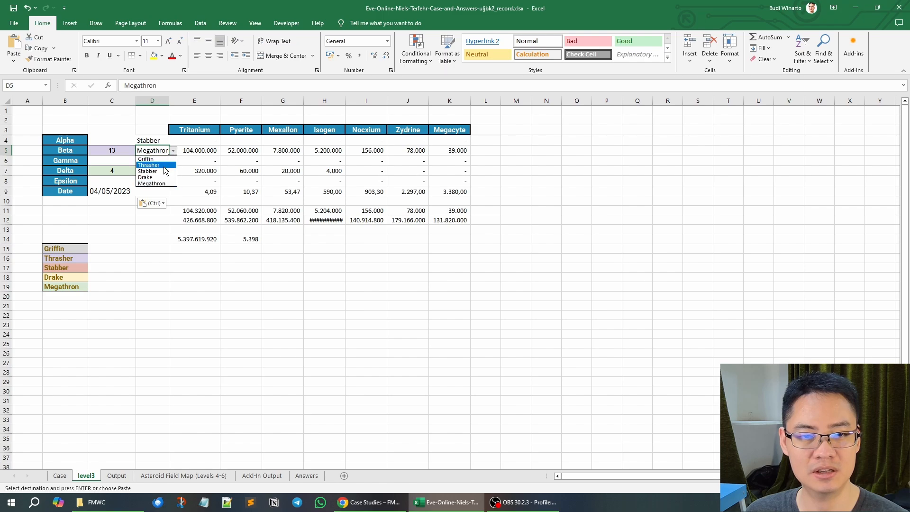
{"action": "left_click", "coordinate": [149, 165]}
{"action": "left_click", "coordinate": [156, 170]}
{"action": "left_click", "coordinate": [173, 170]}
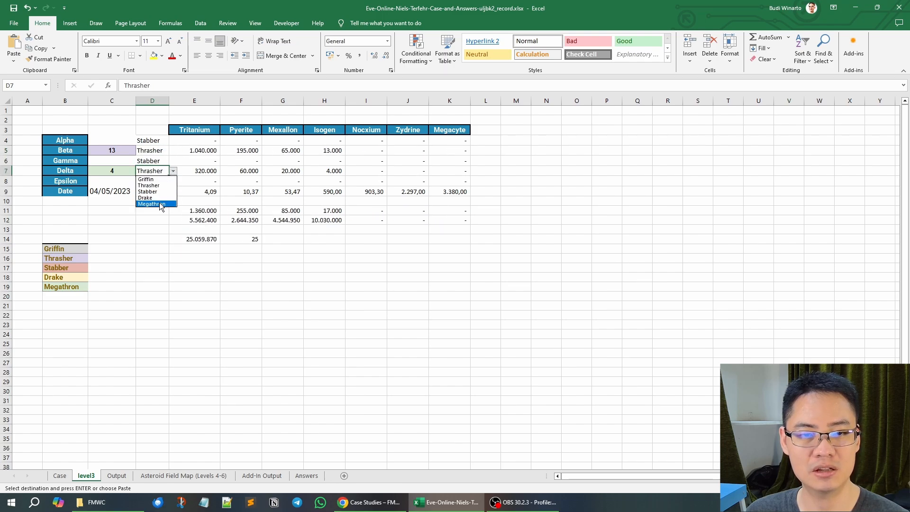
{"action": "left_click", "coordinate": [152, 204]}
Copy the rounded level3 result and paste it as a value, 1.678, into game 59's answer cell E161 on the Case sheet.
{"action": "left_click", "coordinate": [247, 239]}
{"action": "key", "text": "ctrl+c"}
{"action": "left_click", "coordinate": [59, 476]}
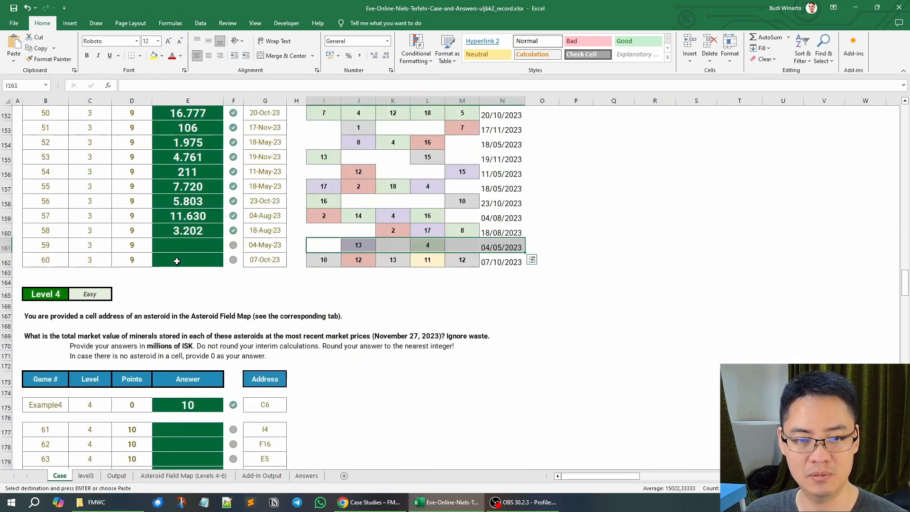
{"action": "right_click", "coordinate": [185, 246]}
{"action": "left_click", "coordinate": [218, 300]}
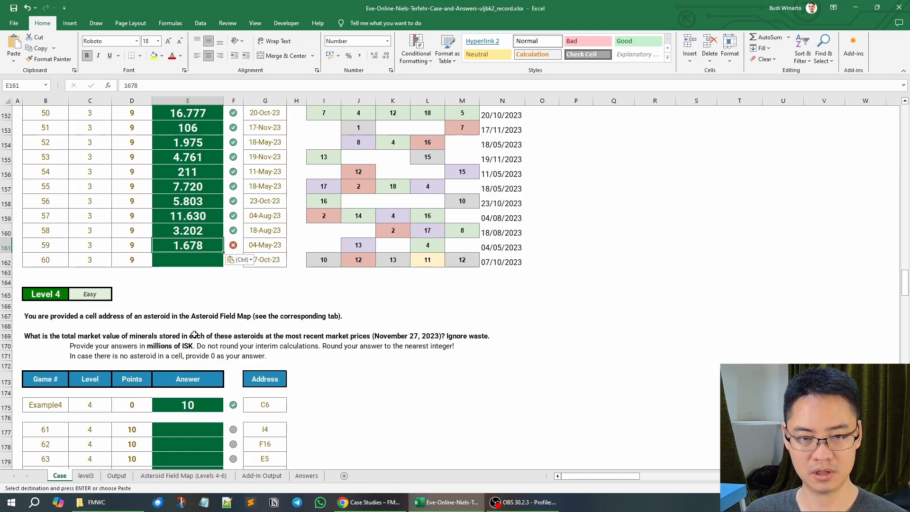
Change game 59's date in level3 cell C9 to 06/05/2023.
{"action": "left_click", "coordinate": [86, 476]}
{"action": "left_click", "coordinate": [106, 192]}
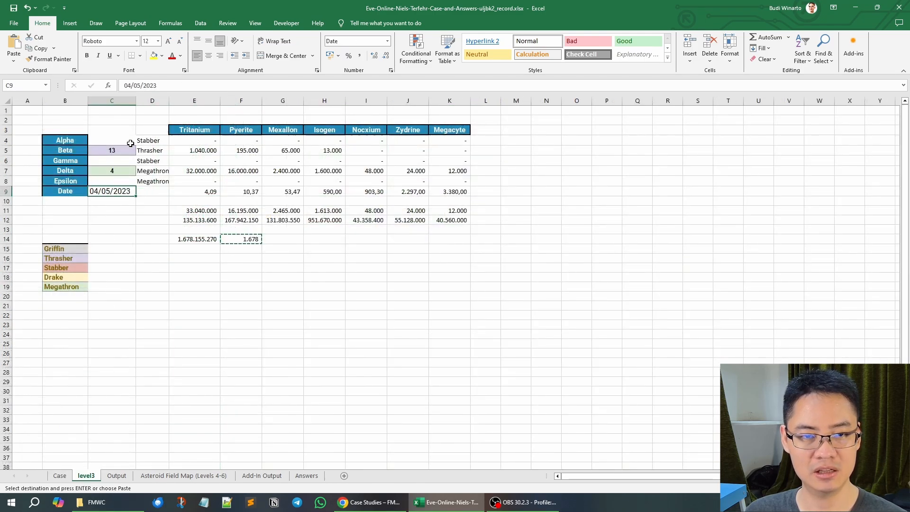
{"action": "left_click", "coordinate": [136, 86]}
{"action": "key", "text": "BackSpace"}
{"action": "type", "text": "6"}
{"action": "key", "text": "Return"}
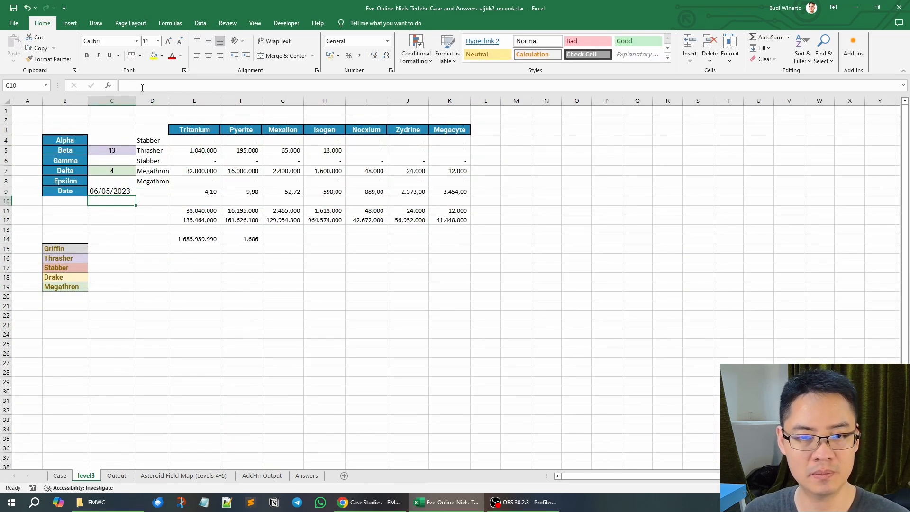
Copy the recalculated level3 result and paste it as a value, 1.686, over game 59's answer in cell E161 on the Case sheet.
{"action": "left_click", "coordinate": [243, 239]}
{"action": "key", "text": "ctrl+c"}
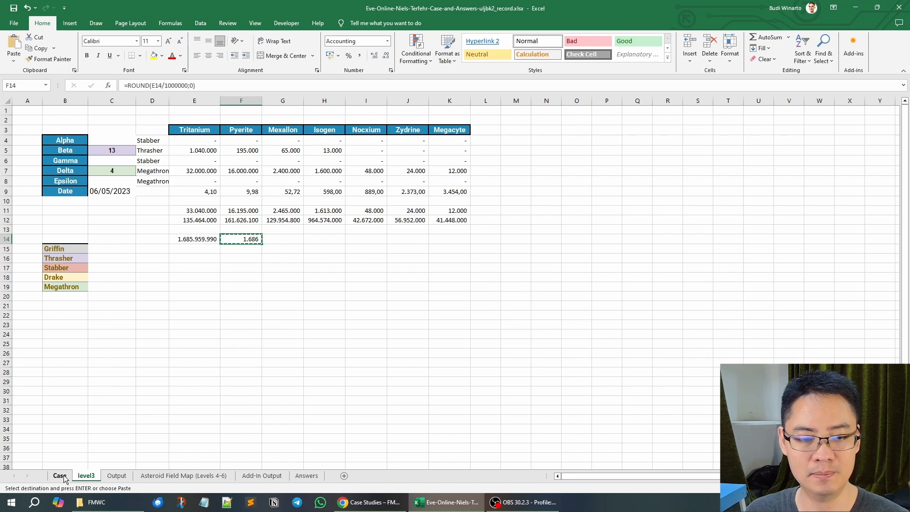
{"action": "left_click", "coordinate": [60, 476]}
{"action": "right_click", "coordinate": [213, 247]}
{"action": "left_click", "coordinate": [235, 303]}
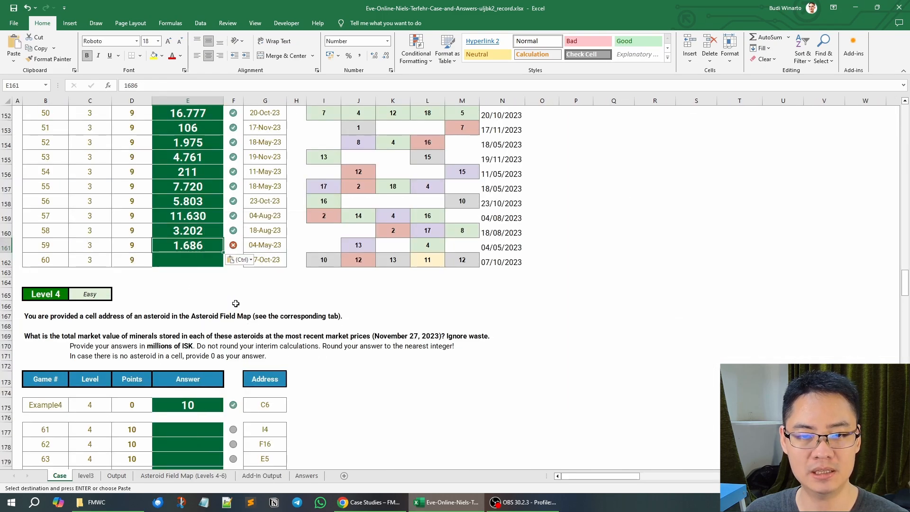
Copy game 60's fleet composition and date row from the Case sheet and paste it transposed into level3 starting at C4.
{"action": "left_click_drag", "start_coordinate": [315, 260], "coordinate": [502, 262]}
{"action": "key", "text": "ctrl+c"}
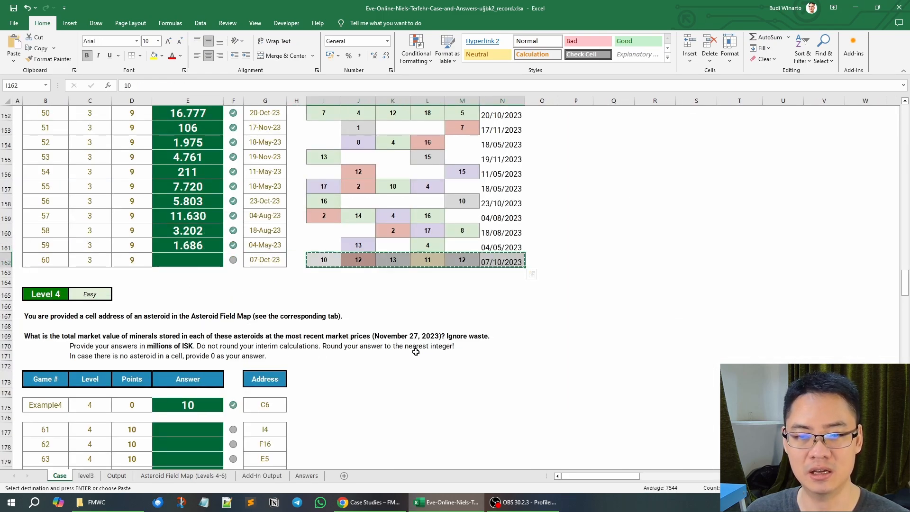
{"action": "left_click", "coordinate": [85, 475]}
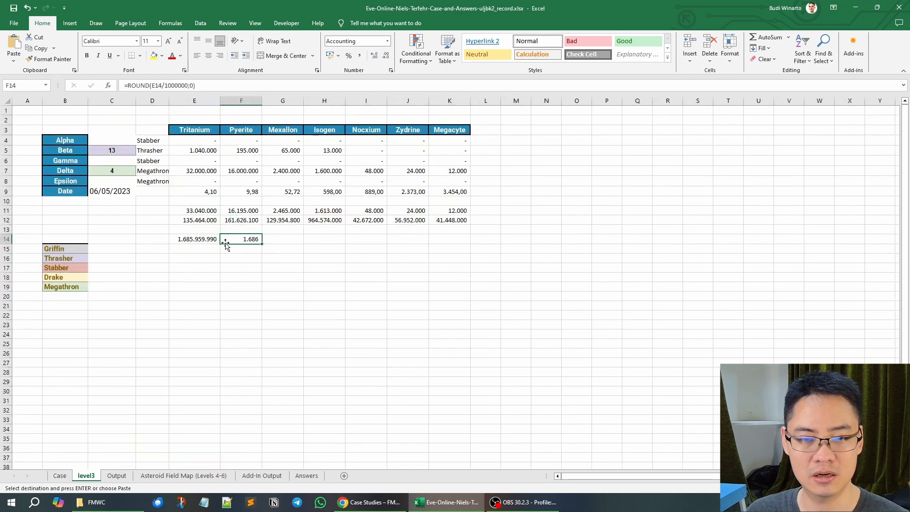
{"action": "right_click", "coordinate": [121, 142]}
{"action": "left_click", "coordinate": [180, 199]}
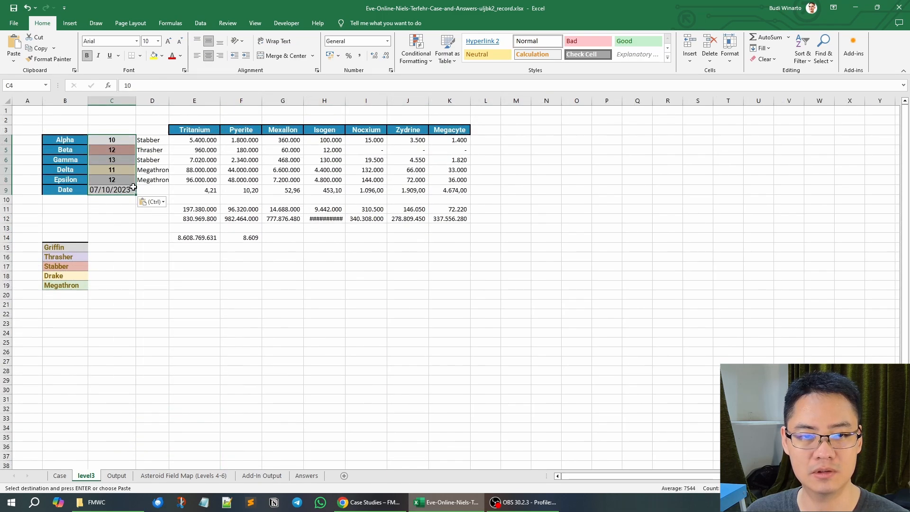
Set game 60's ship type on level3 to Griffin for the Alpha, Gamma and Epsilon wings.
{"action": "left_click", "coordinate": [147, 140]}
{"action": "left_click", "coordinate": [173, 141]}
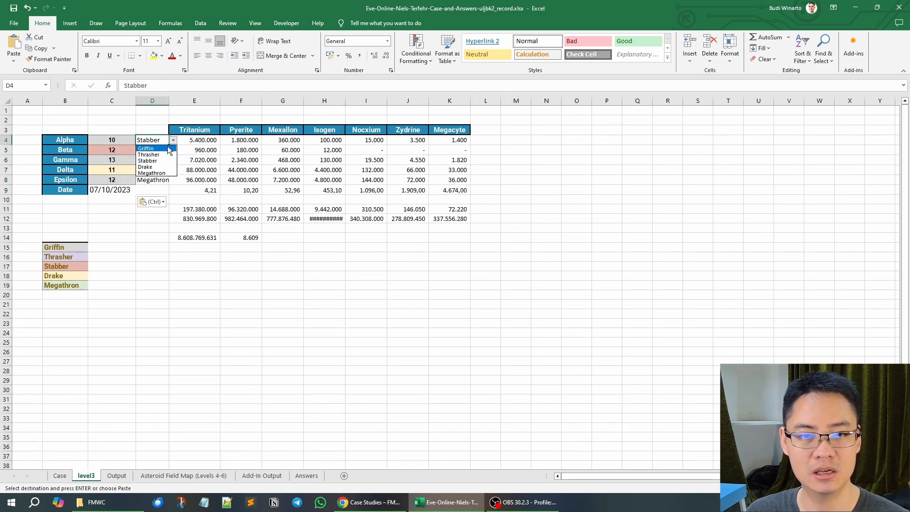
{"action": "left_click", "coordinate": [162, 146]}
{"action": "left_click", "coordinate": [151, 160]}
{"action": "left_click", "coordinate": [174, 159]}
{"action": "left_click", "coordinate": [150, 169]}
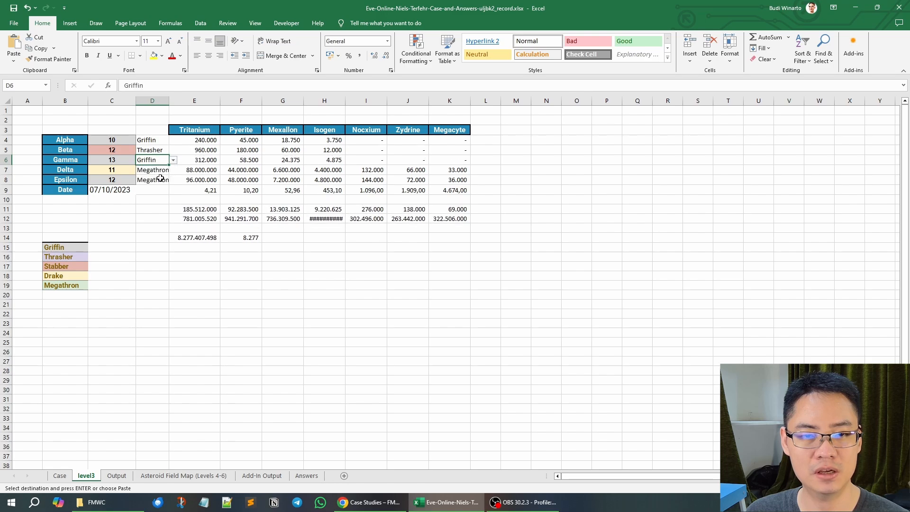
{"action": "left_click", "coordinate": [164, 180]}
{"action": "left_click", "coordinate": [173, 184]}
{"action": "left_click", "coordinate": [150, 188]}
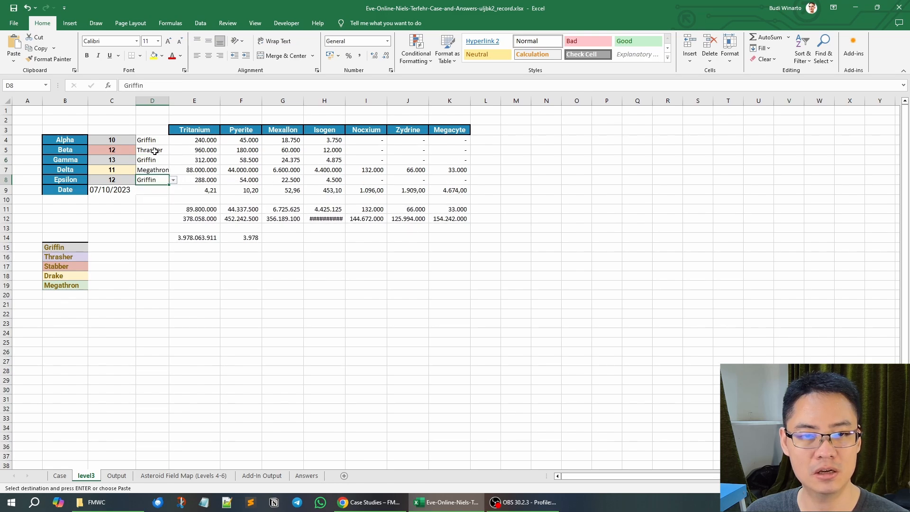
Set game 60's remaining ship types on level3 to Stabber for Beta and Drake for Delta.
{"action": "left_click", "coordinate": [152, 149]}
{"action": "left_click", "coordinate": [173, 150]}
{"action": "left_click", "coordinate": [151, 168]}
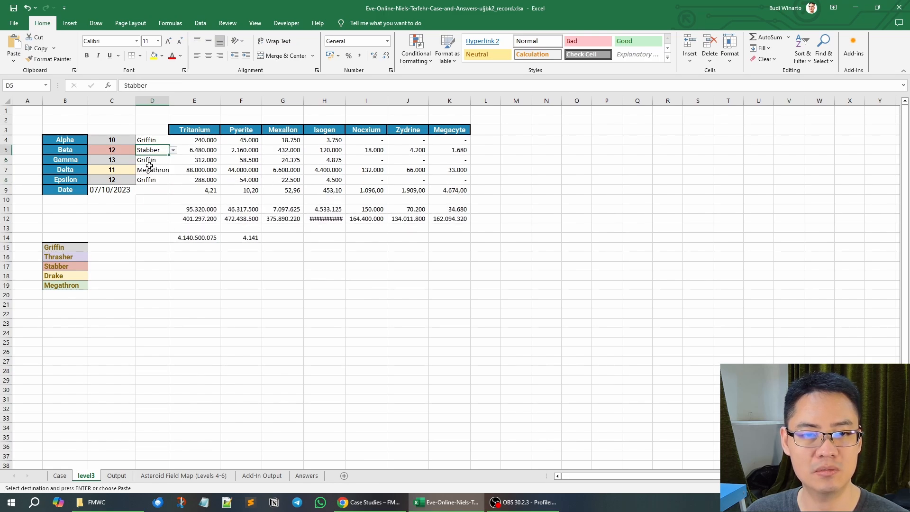
{"action": "left_click", "coordinate": [161, 170]}
{"action": "left_click", "coordinate": [174, 169]}
{"action": "left_click", "coordinate": [150, 196]}
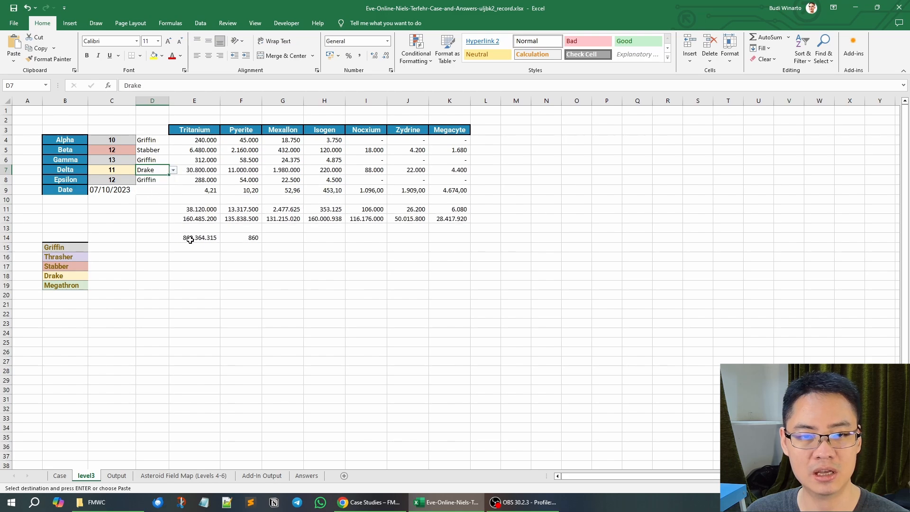
Copy the rounded level3 result and paste it as a value, 860, into game 60's answer cell E162 on the Case sheet.
{"action": "left_click", "coordinate": [253, 242]}
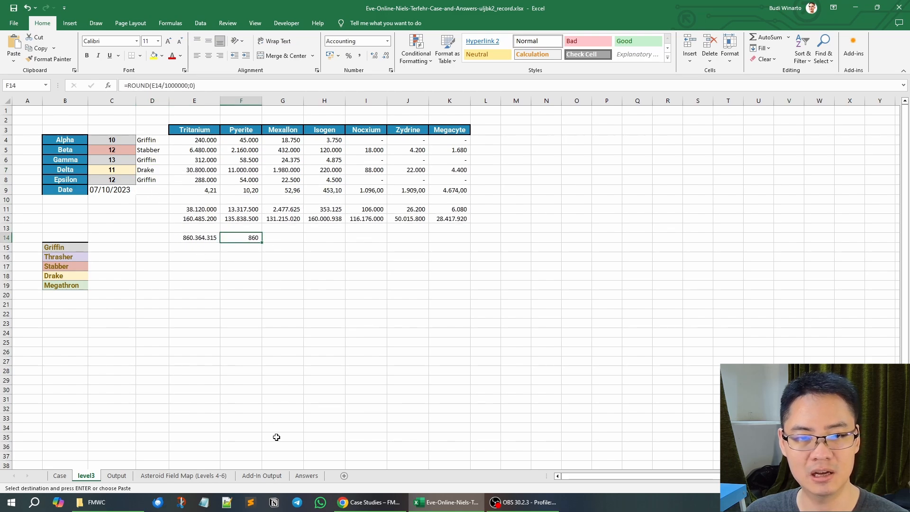
{"action": "left_click", "coordinate": [59, 476]}
{"action": "left_click", "coordinate": [189, 260]}
{"action": "right_click", "coordinate": [185, 261]}
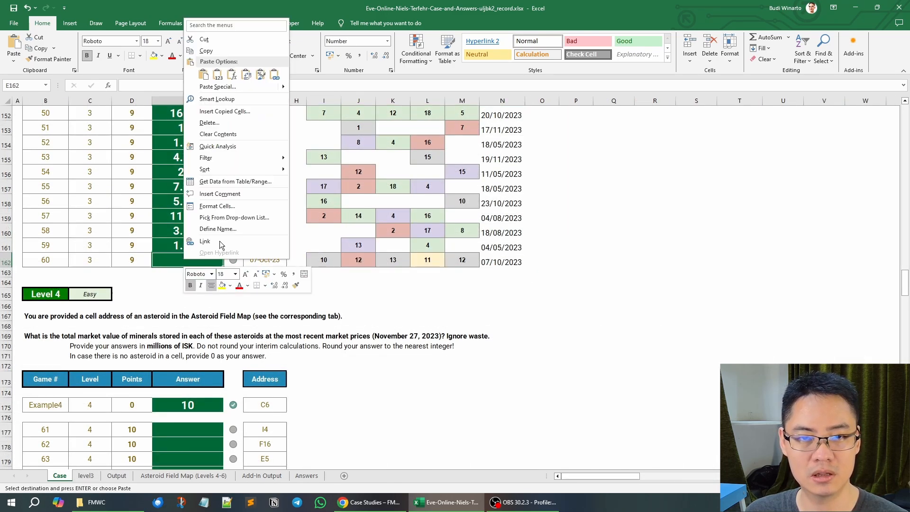
{"action": "left_click", "coordinate": [215, 86]}
{"action": "left_click", "coordinate": [399, 297]}
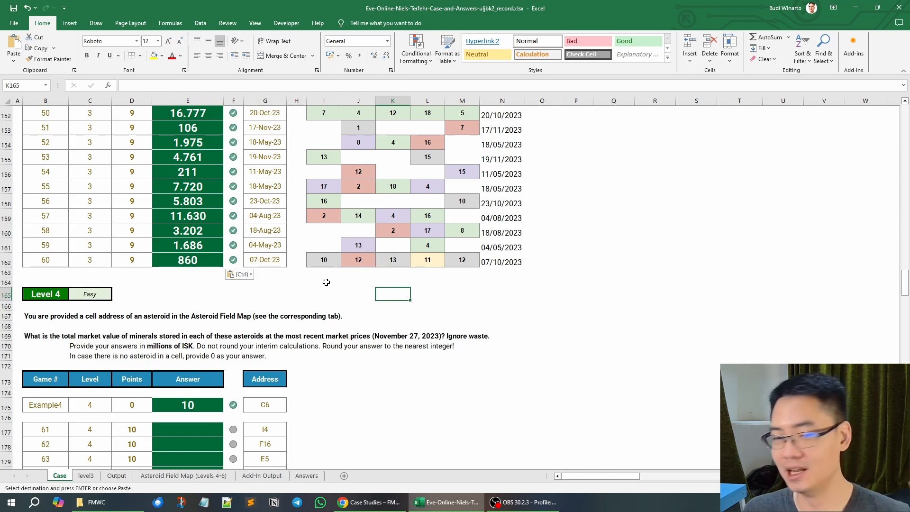
Review the completed Level 3 answers and check the current score on the Case sheet.
{"action": "scroll", "coordinate": [295, 252], "scroll_direction": "up", "scroll_amount": 4}
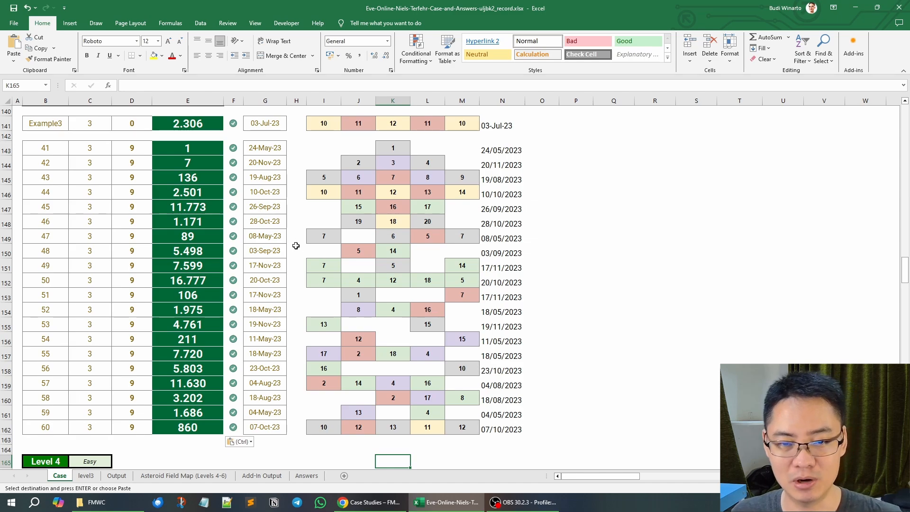
{"action": "left_click", "coordinate": [298, 247]}
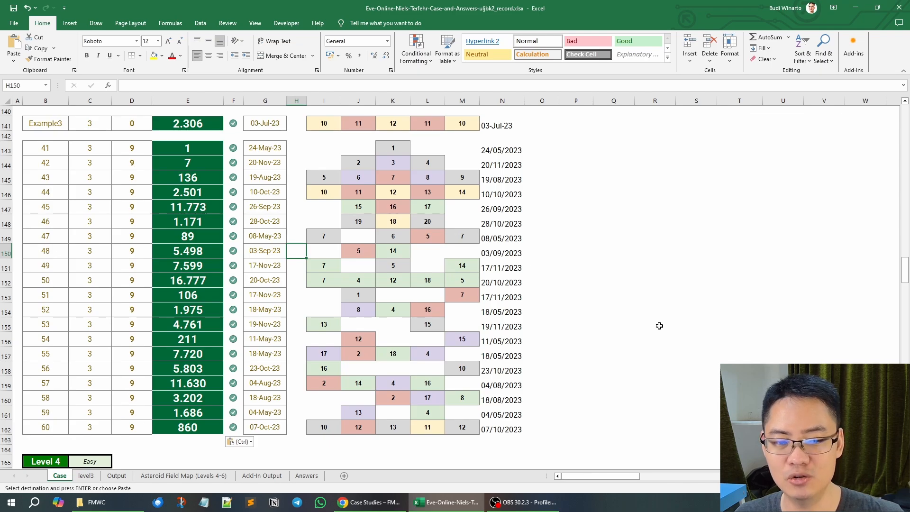
{"action": "scroll", "coordinate": [660, 325], "scroll_direction": "up", "scroll_amount": 20}
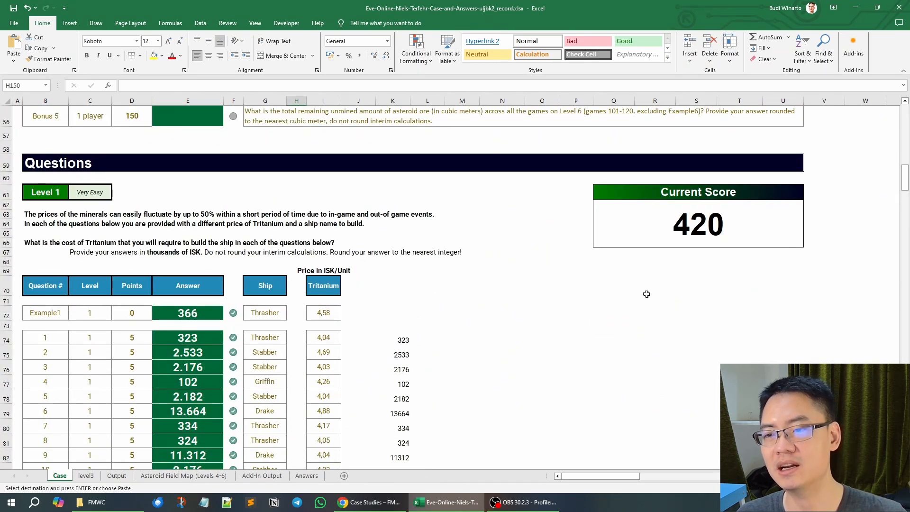
Read the Level 4 question and its asteroid addresses, and examine the asteroid grid on the Asteroid Field Map sheet.
{"action": "scroll", "coordinate": [594, 286], "scroll_direction": "down", "scroll_amount": 20}
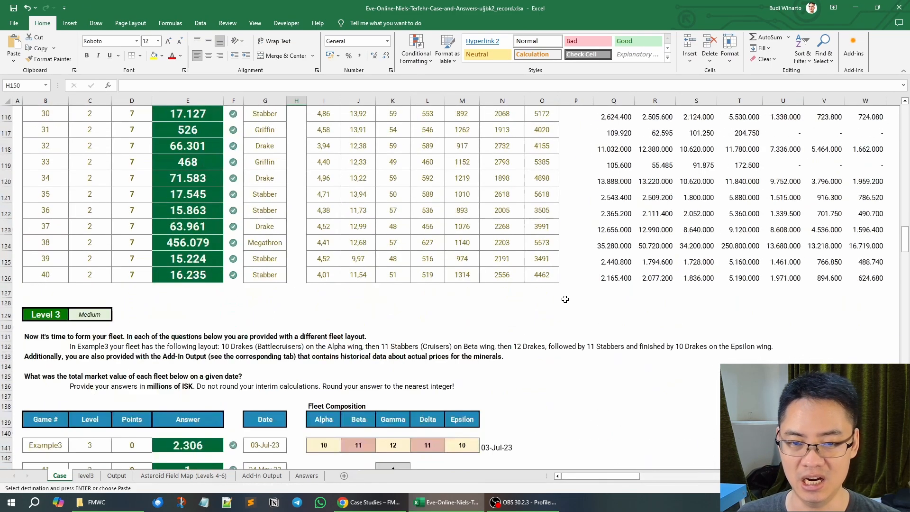
{"action": "scroll", "coordinate": [563, 299], "scroll_direction": "down", "scroll_amount": 8}
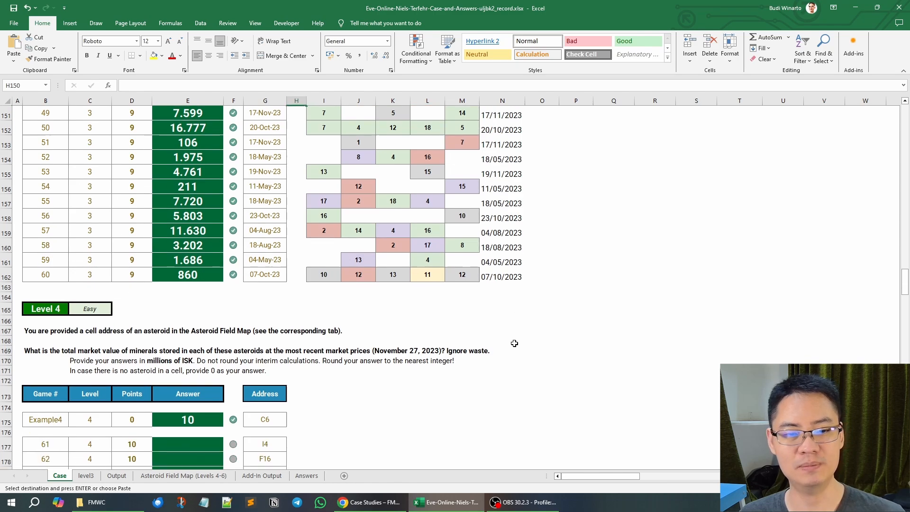
{"action": "scroll", "coordinate": [497, 375], "scroll_direction": "down", "scroll_amount": 2}
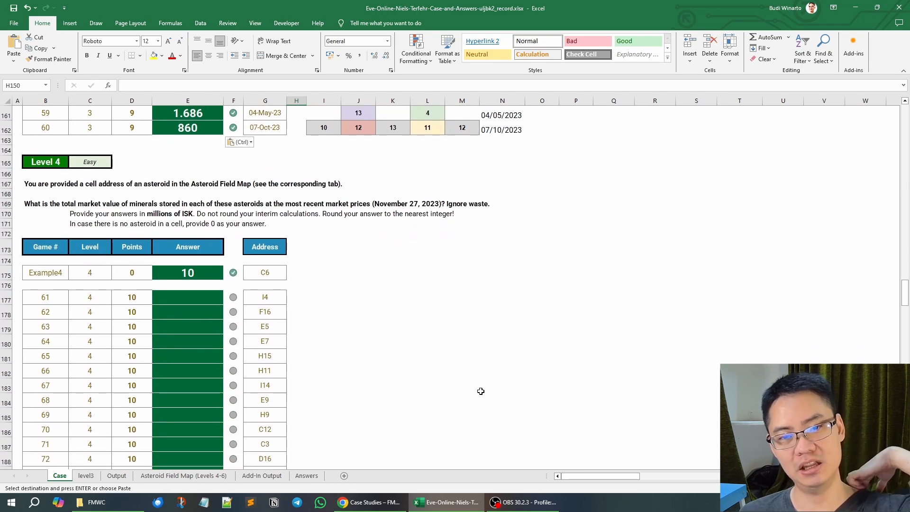
{"action": "scroll", "coordinate": [481, 389], "scroll_direction": "down", "scroll_amount": 4}
{"action": "scroll", "coordinate": [481, 388], "scroll_direction": "up", "scroll_amount": 4}
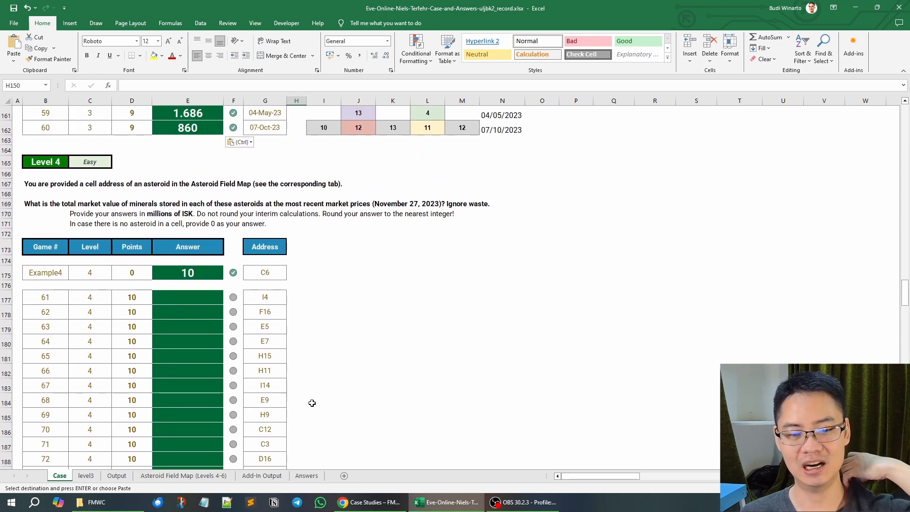
{"action": "left_click", "coordinate": [167, 476]}
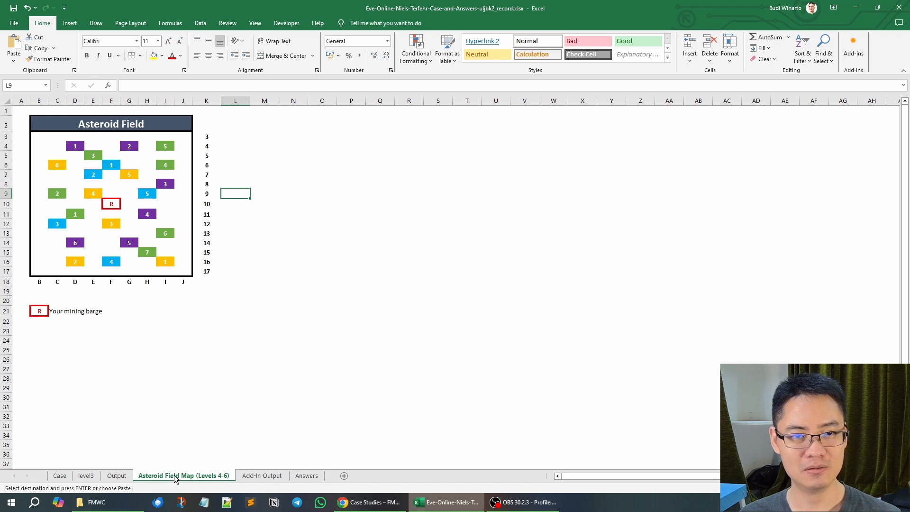
{"action": "left_click", "coordinate": [62, 476]}
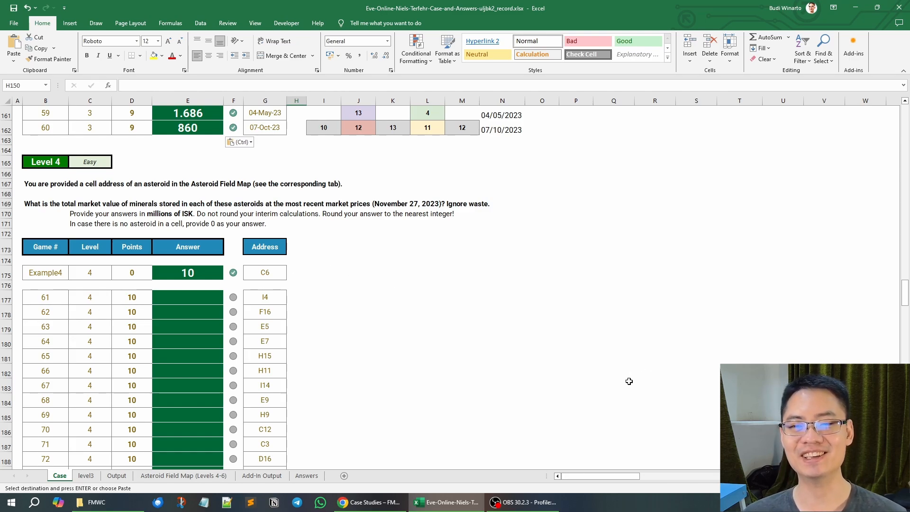
Reread the case instructions on minerals, mining and asteroids, and return to the Level 4 question on the Case sheet.
{"action": "scroll", "coordinate": [415, 294], "scroll_direction": "down", "scroll_amount": 1}
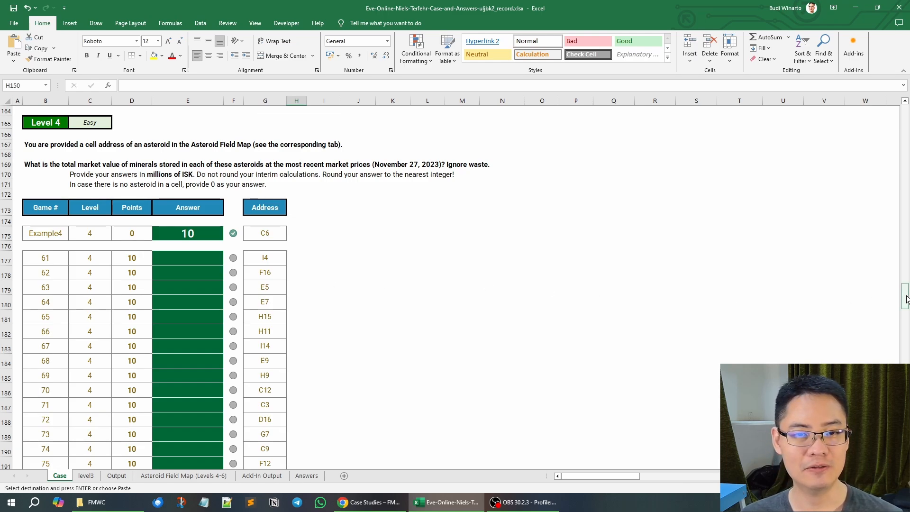
{"action": "left_click_drag", "start_coordinate": [906, 299], "coordinate": [906, 133]}
{"action": "left_click", "coordinate": [208, 279]}
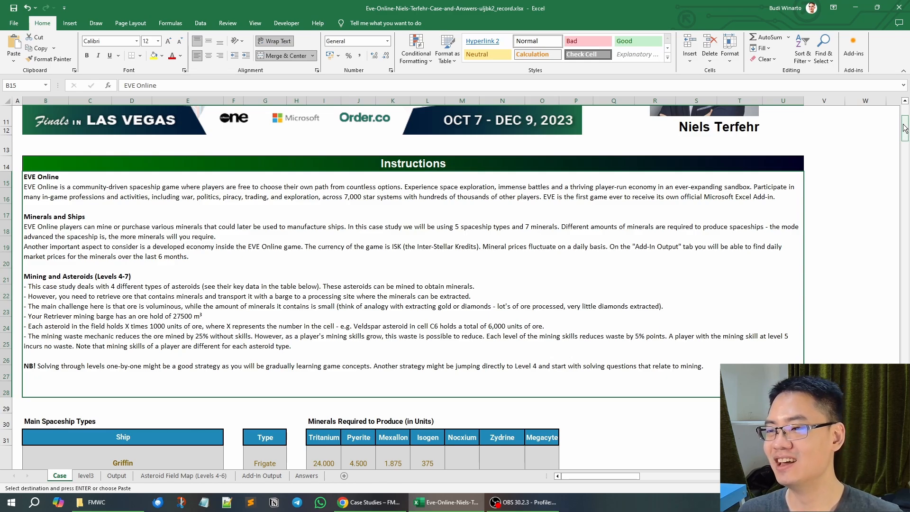
{"action": "left_click_drag", "start_coordinate": [905, 128], "coordinate": [885, 231]}
{"action": "scroll", "coordinate": [877, 265], "scroll_direction": "down", "scroll_amount": 13}
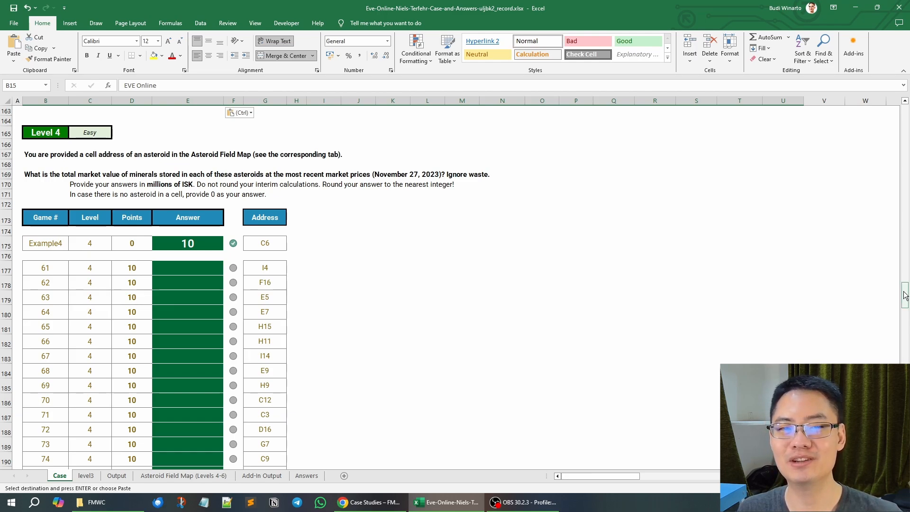
{"action": "left_click_drag", "start_coordinate": [906, 296], "coordinate": [908, 297]}
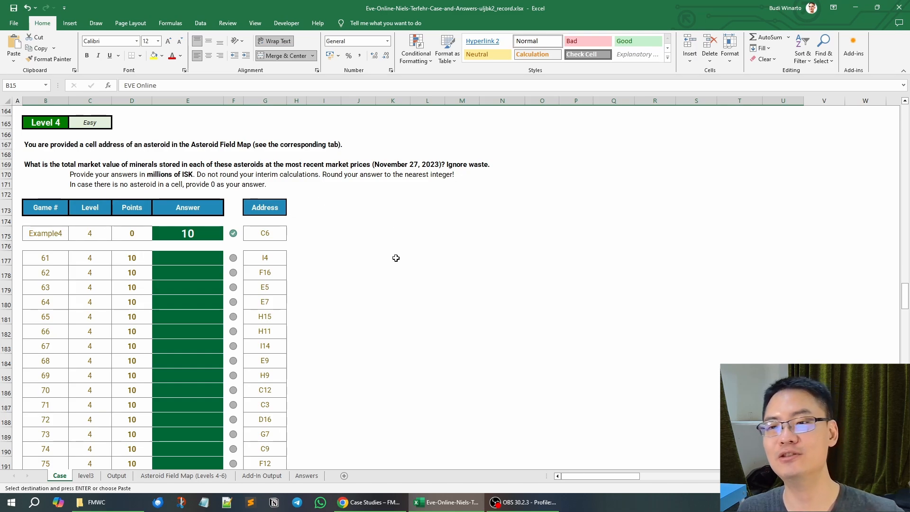
{"action": "left_click", "coordinate": [299, 195]}
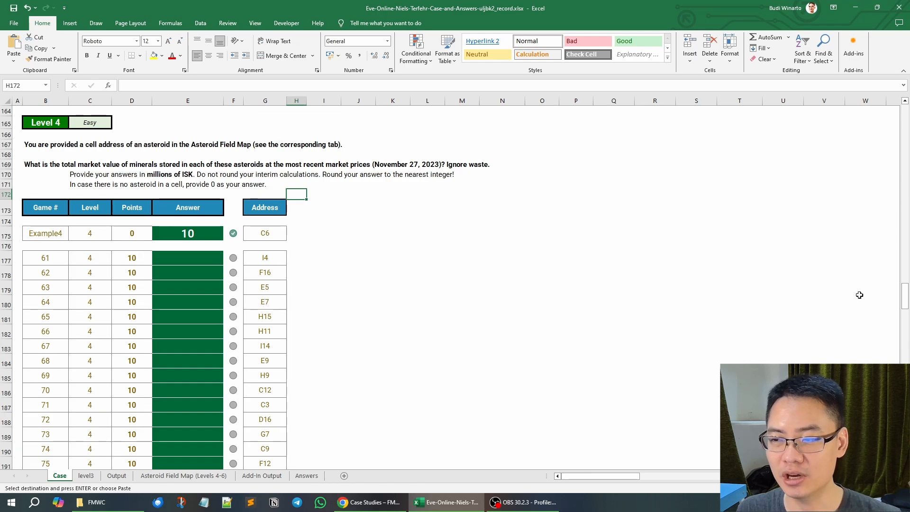
Review the bonus questions and the Level 3 answers on the Case sheet, and return to the Level 4 question.
{"action": "left_click_drag", "start_coordinate": [905, 297], "coordinate": [899, 167]}
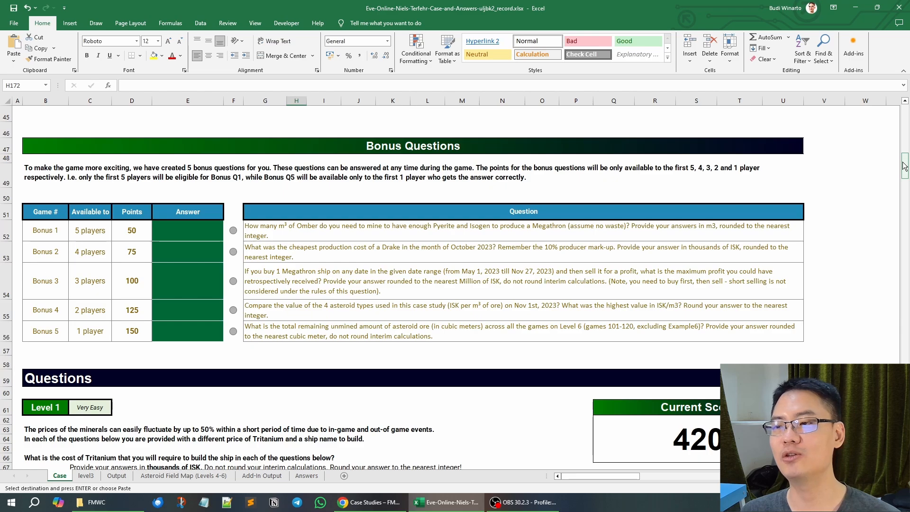
{"action": "left_click_drag", "start_coordinate": [905, 166], "coordinate": [886, 260]}
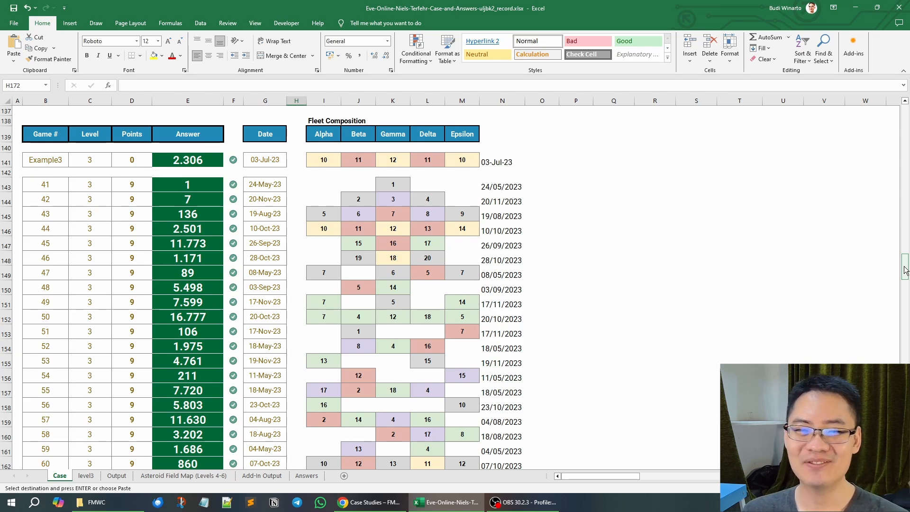
{"action": "left_click_drag", "start_coordinate": [904, 270], "coordinate": [905, 300]}
{"action": "left_click", "coordinate": [614, 302]}
{"action": "left_click", "coordinate": [343, 215]}
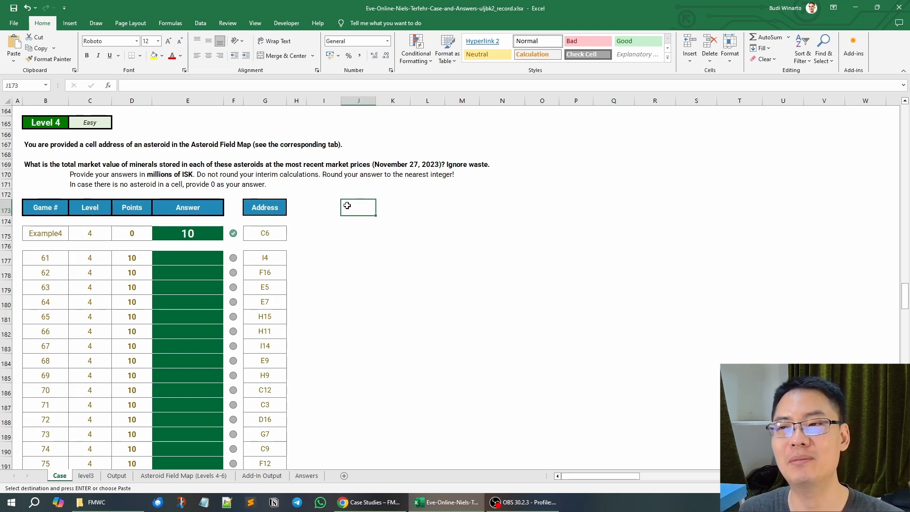
{"action": "scroll", "coordinate": [347, 205], "scroll_direction": "up", "scroll_amount": 5}
{"action": "scroll", "coordinate": [347, 205], "scroll_direction": "up", "scroll_amount": 4}
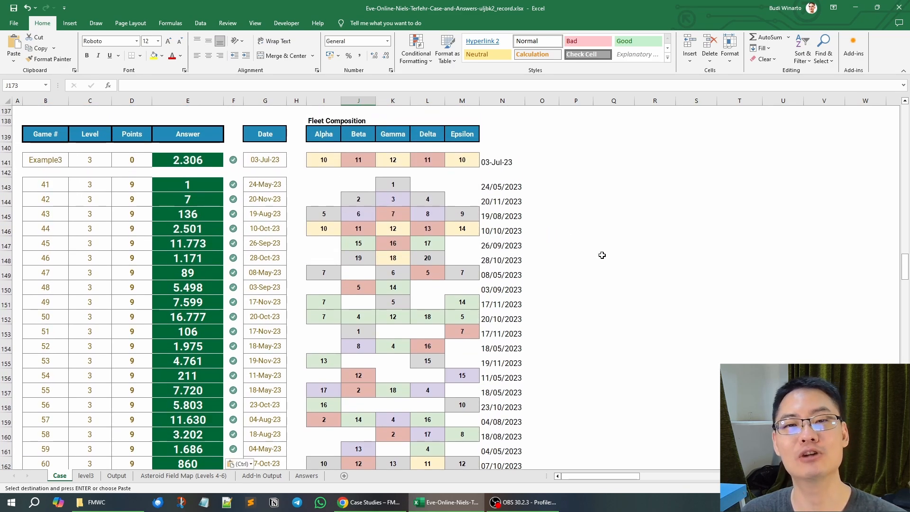
{"action": "scroll", "coordinate": [580, 230], "scroll_direction": "down", "scroll_amount": 1}
{"action": "scroll", "coordinate": [578, 229], "scroll_direction": "down", "scroll_amount": 5}
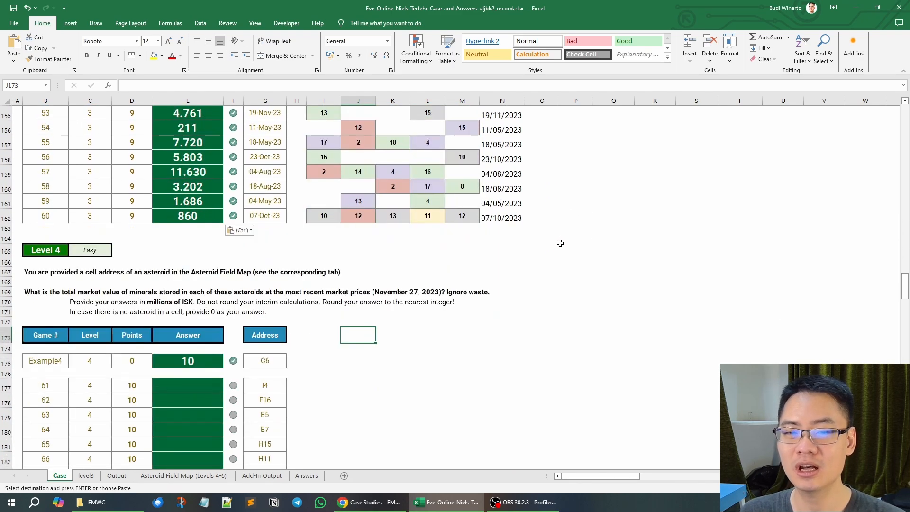
{"action": "scroll", "coordinate": [558, 244], "scroll_direction": "down", "scroll_amount": 4}
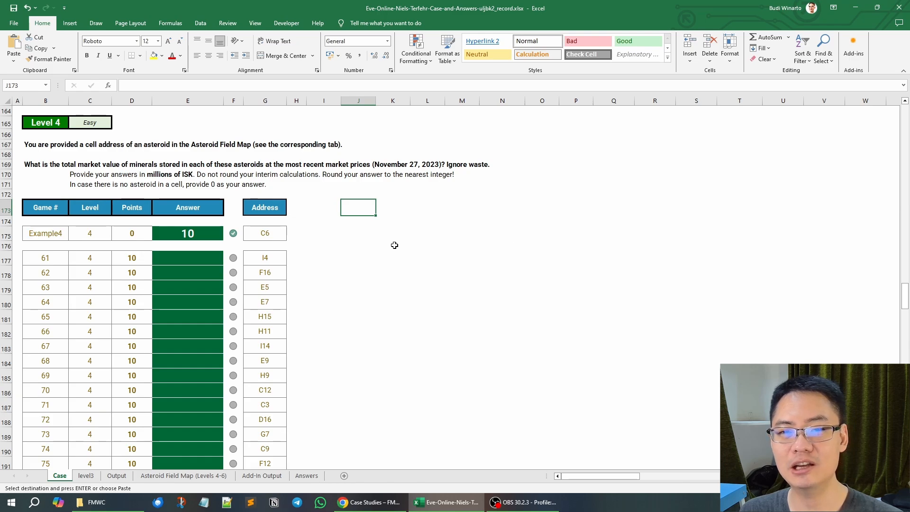